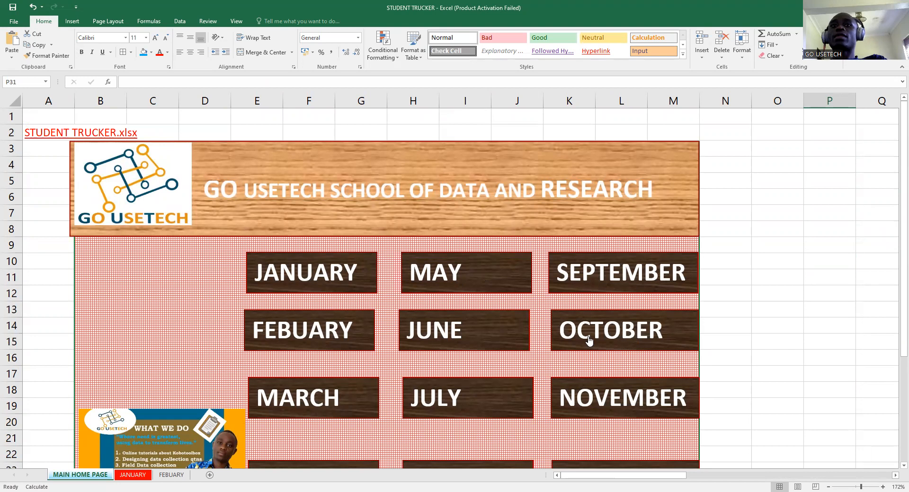
- Jump from the home page's month buttons to the JANUARY attendance sheet
{"action": "scroll", "coordinate": [501, 384], "scroll_direction": "down", "scroll_amount": 1}
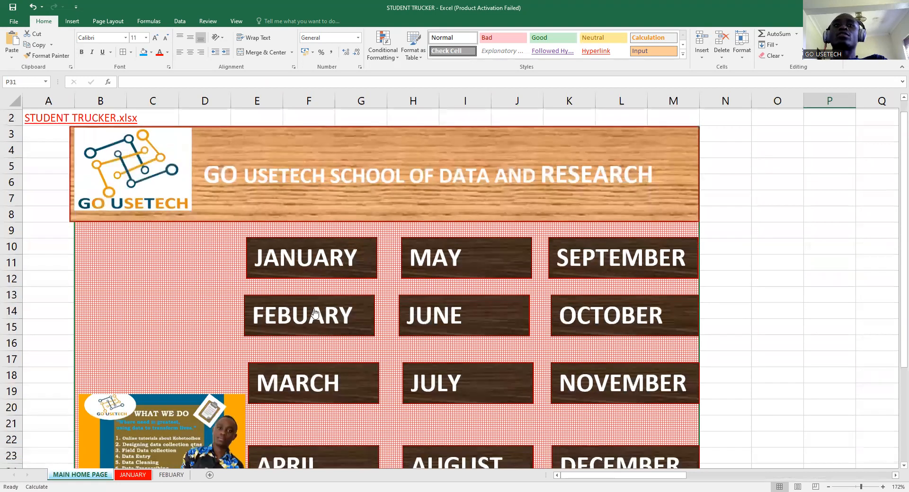
{"action": "scroll", "coordinate": [294, 298], "scroll_direction": "up", "scroll_amount": 1}
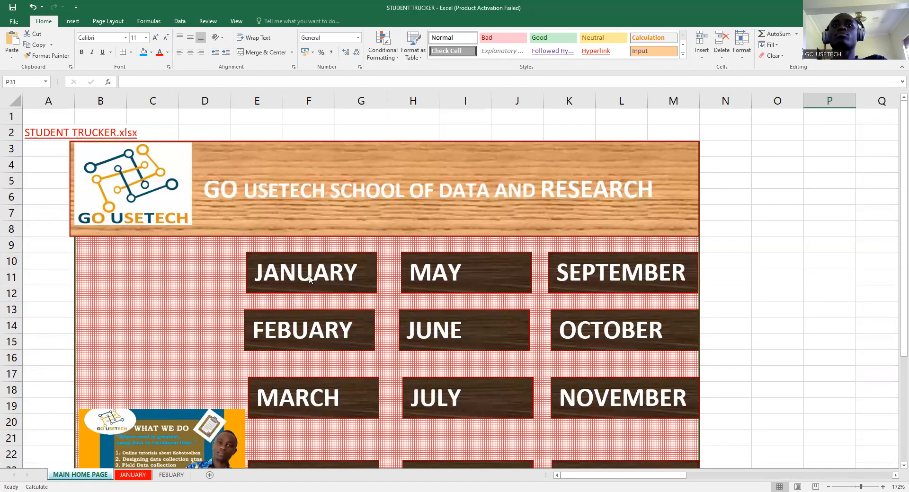
{"action": "left_click", "coordinate": [305, 276]}
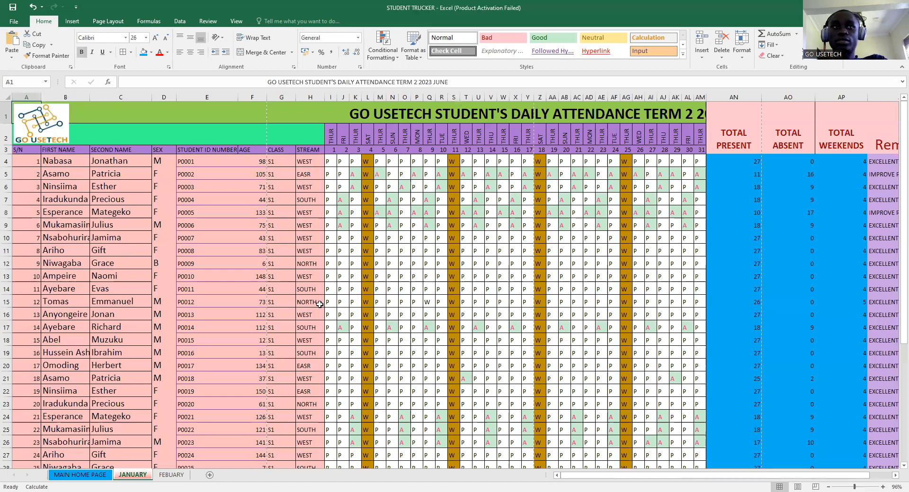
- Point out the sheet title, weekday labels, S/N, first names, second names and SEX entries
{"action": "scroll", "coordinate": [464, 311], "scroll_direction": "down", "scroll_amount": 2}
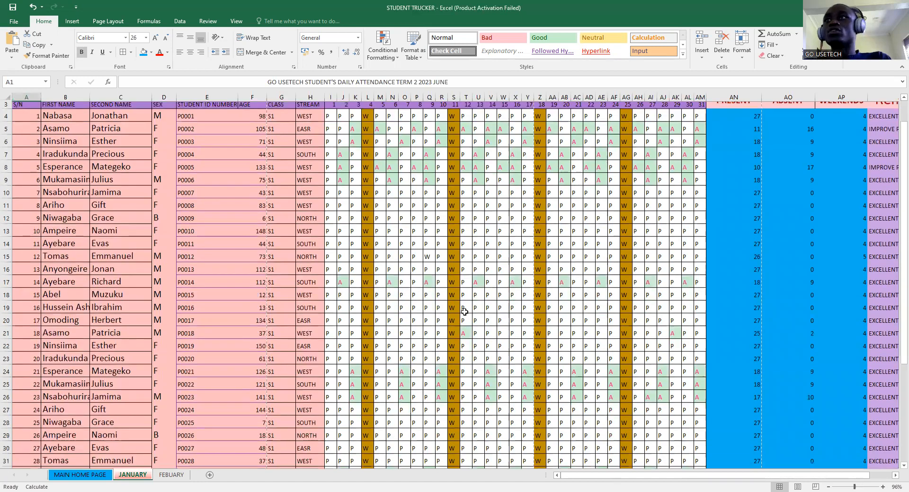
{"action": "scroll", "coordinate": [465, 312], "scroll_direction": "down", "scroll_amount": 1}
{"action": "scroll", "coordinate": [464, 313], "scroll_direction": "up", "scroll_amount": 3}
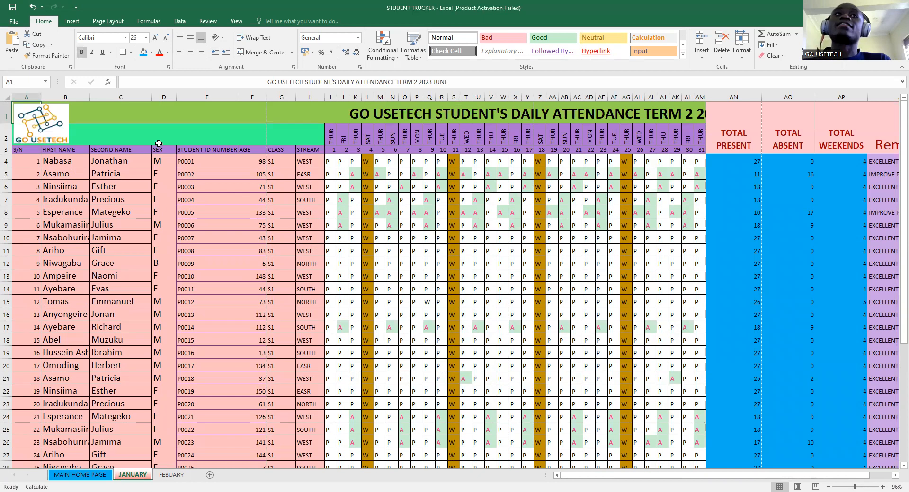
{"action": "left_click_drag", "start_coordinate": [453, 111], "coordinate": [478, 111]}
{"action": "left_click_drag", "start_coordinate": [328, 140], "coordinate": [589, 137]}
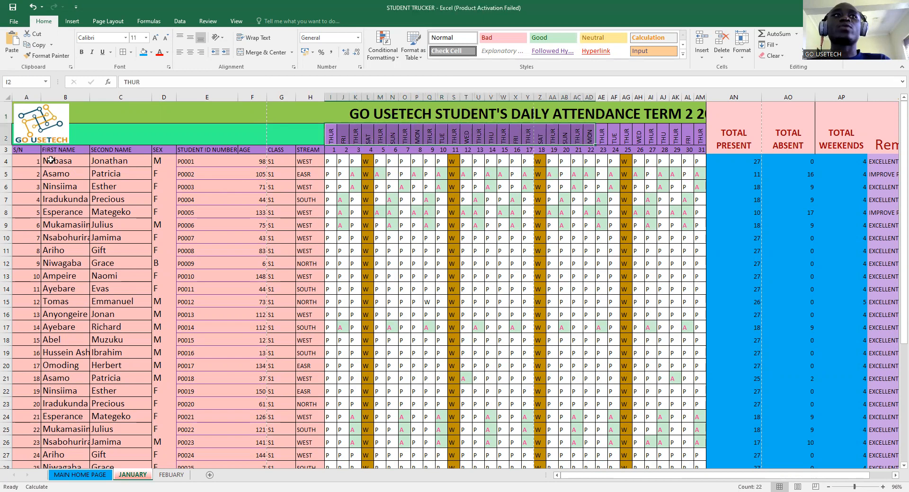
{"action": "left_click", "coordinate": [22, 150]}
{"action": "left_click_drag", "start_coordinate": [58, 161], "coordinate": [59, 287]}
{"action": "left_click_drag", "start_coordinate": [119, 159], "coordinate": [121, 329]}
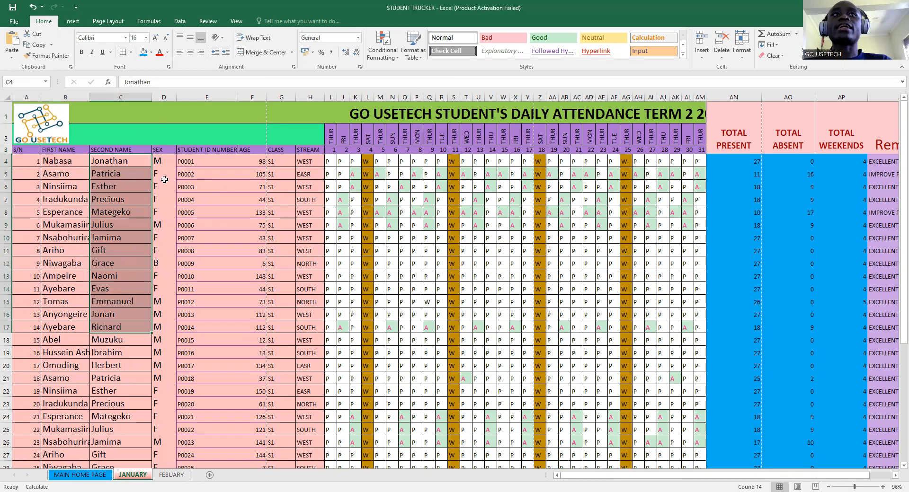
{"action": "left_click_drag", "start_coordinate": [164, 149], "coordinate": [163, 226]}
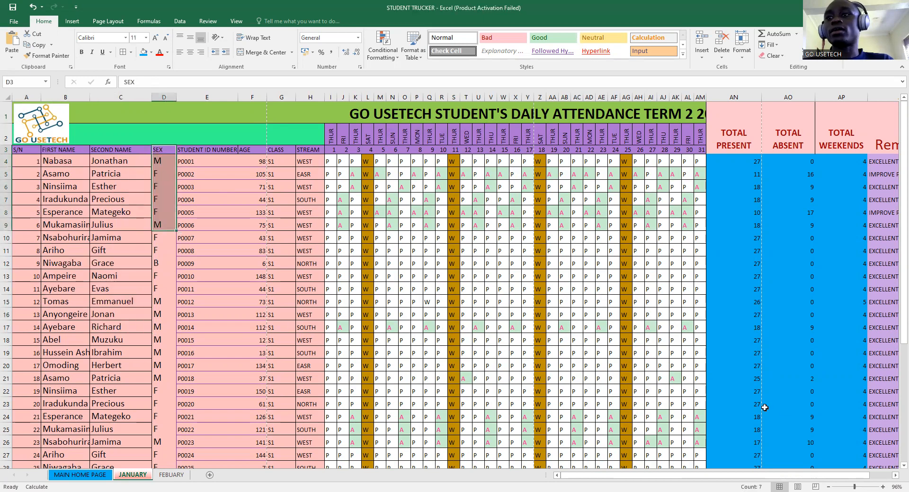
- Zoom to about 142% and go through the headings FIRST NAME, SECOND NAME, SEX, STUDENT ID NUMBER, AGE, CLASS, STREAM
{"action": "left_click_drag", "start_coordinate": [860, 481], "coordinate": [867, 481]}
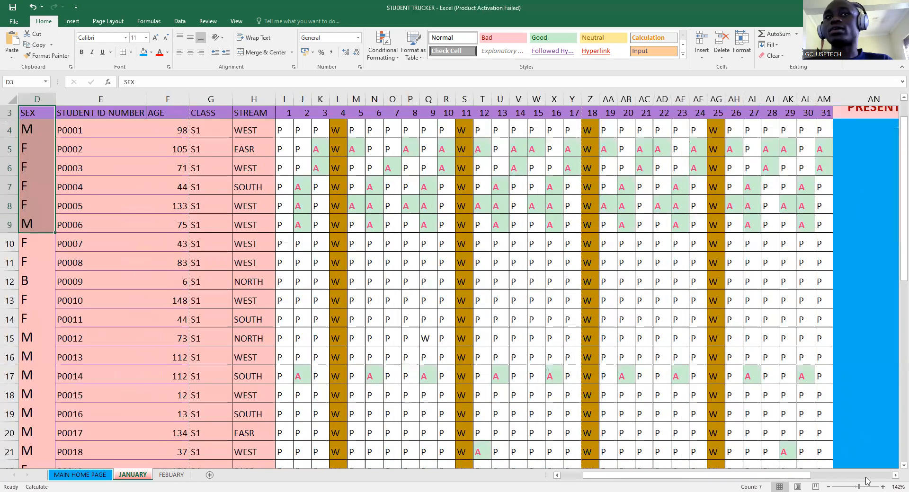
{"action": "left_click_drag", "start_coordinate": [686, 477], "coordinate": [517, 404]}
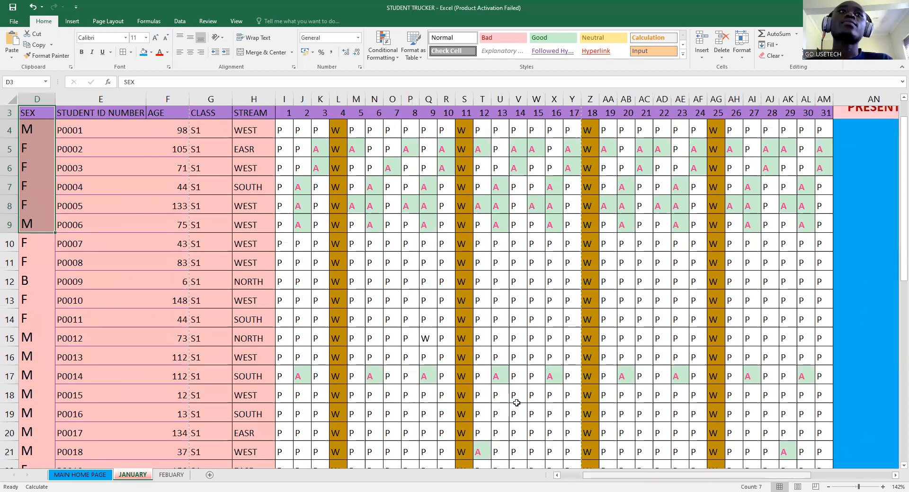
{"action": "scroll", "coordinate": [518, 404], "scroll_direction": "up", "scroll_amount": 1}
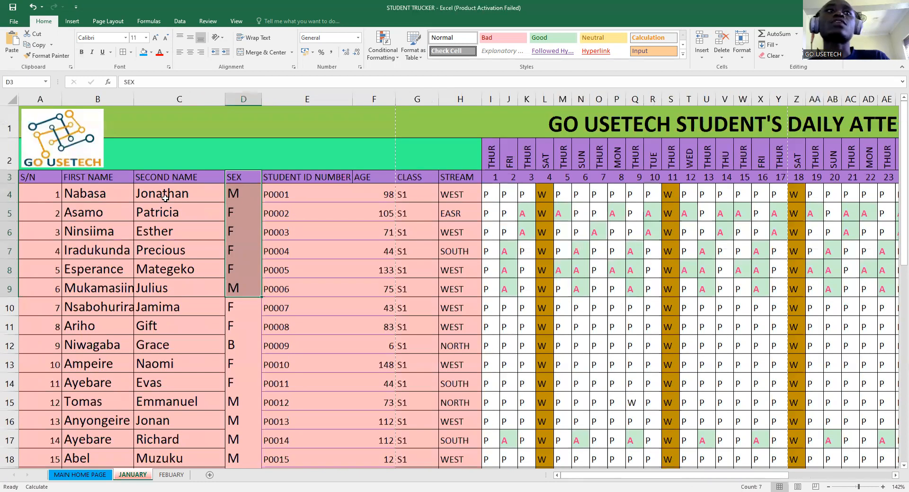
{"action": "left_click", "coordinate": [73, 179]}
{"action": "left_click", "coordinate": [179, 174]}
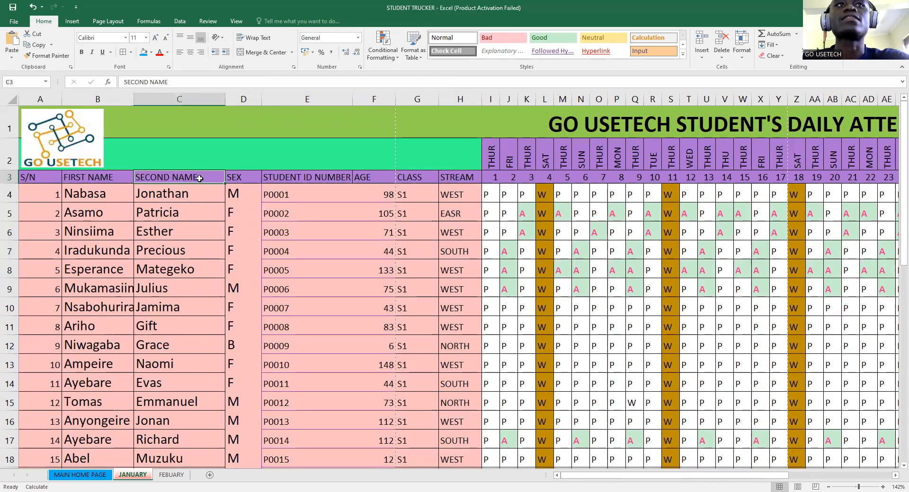
{"action": "left_click", "coordinate": [241, 177]}
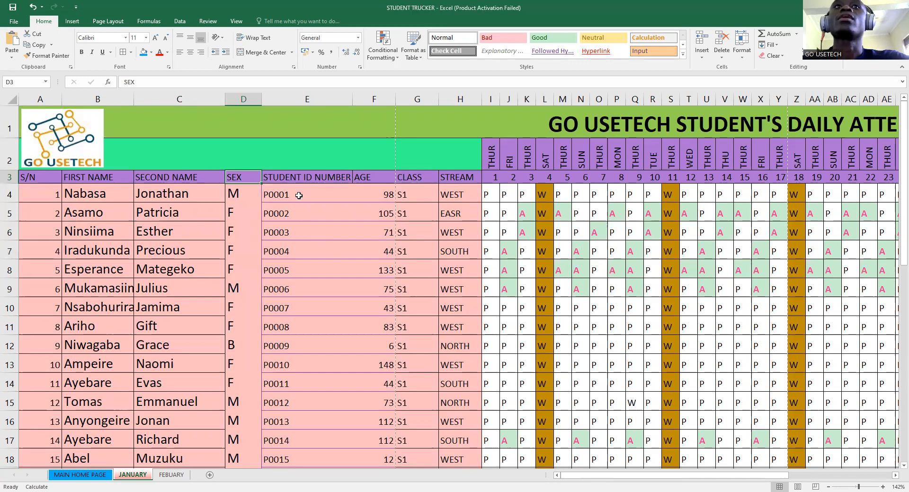
{"action": "left_click", "coordinate": [288, 179]}
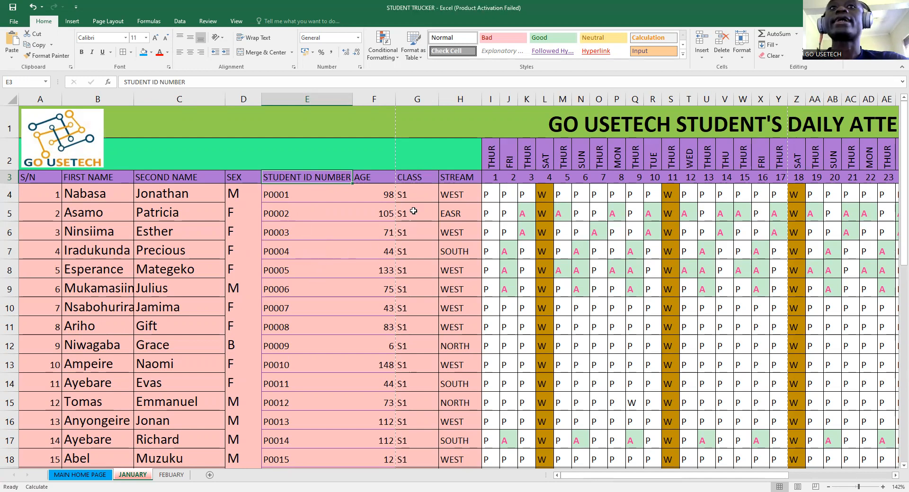
{"action": "left_click", "coordinate": [375, 180]}
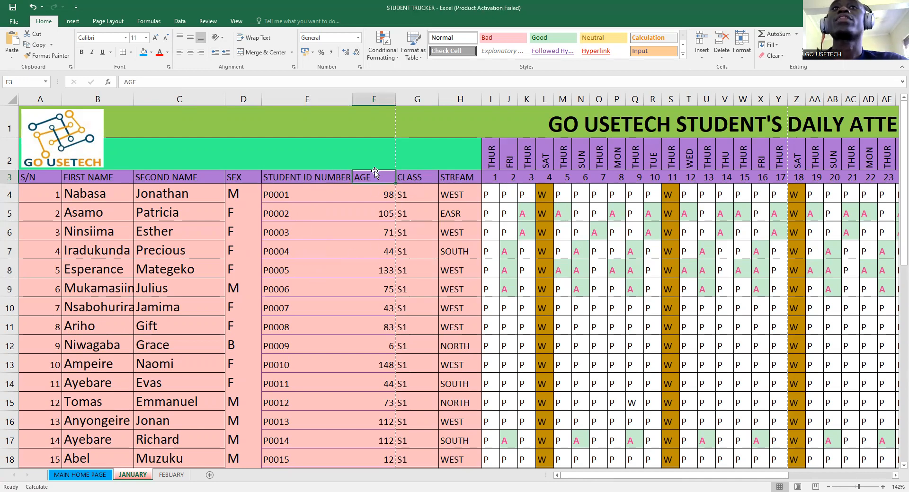
{"action": "left_click", "coordinate": [420, 183]}
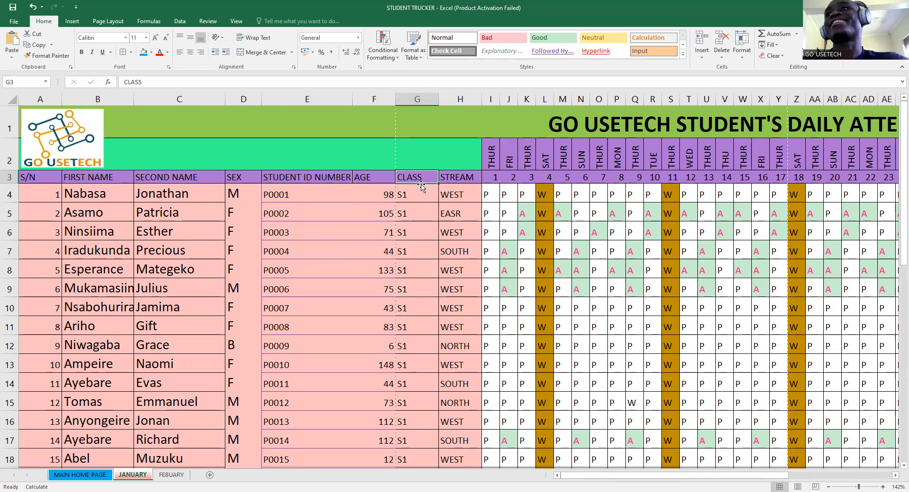
{"action": "left_click", "coordinate": [464, 180]}
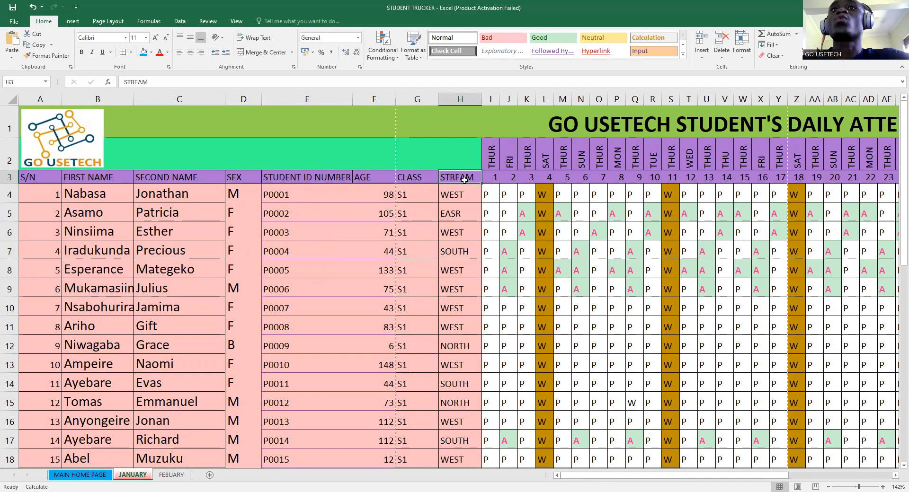
- Check the STREAM entries such as WEST and SOUTH down the column
{"action": "left_click_drag", "start_coordinate": [465, 180], "coordinate": [456, 243]}
{"action": "left_click", "coordinate": [464, 193]}
{"action": "left_click", "coordinate": [451, 256]}
{"action": "left_click", "coordinate": [454, 216]}
{"action": "left_click", "coordinate": [460, 189]}
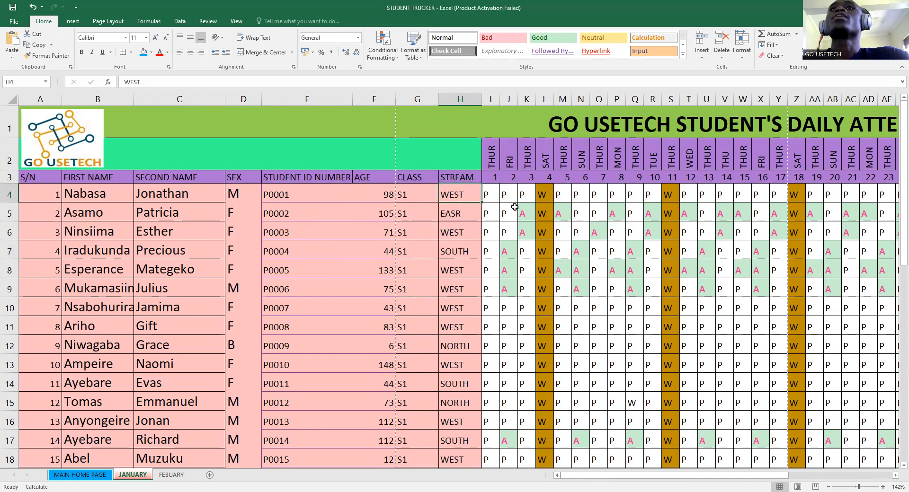
{"action": "left_click", "coordinate": [457, 179]}
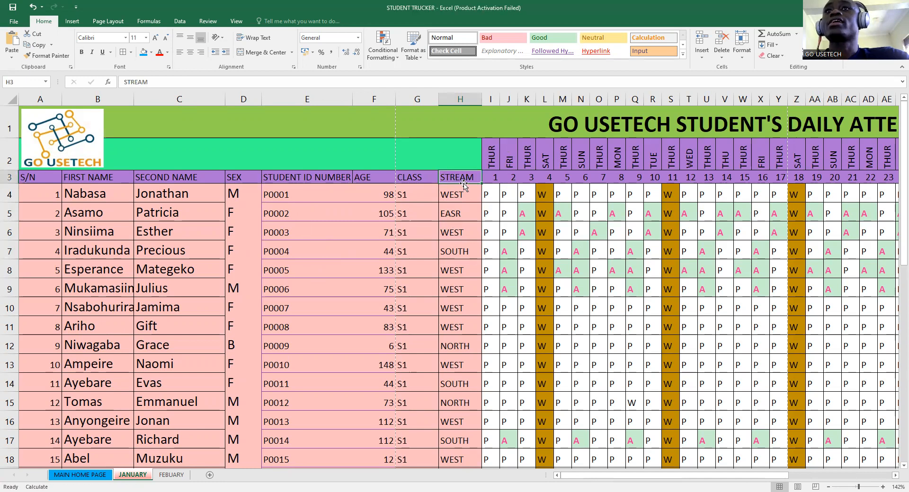
{"action": "double_click", "coordinate": [463, 184]}
{"action": "scroll", "coordinate": [437, 229], "scroll_direction": "down", "scroll_amount": 1}
{"action": "scroll", "coordinate": [436, 228], "scroll_direction": "up", "scroll_amount": 8}
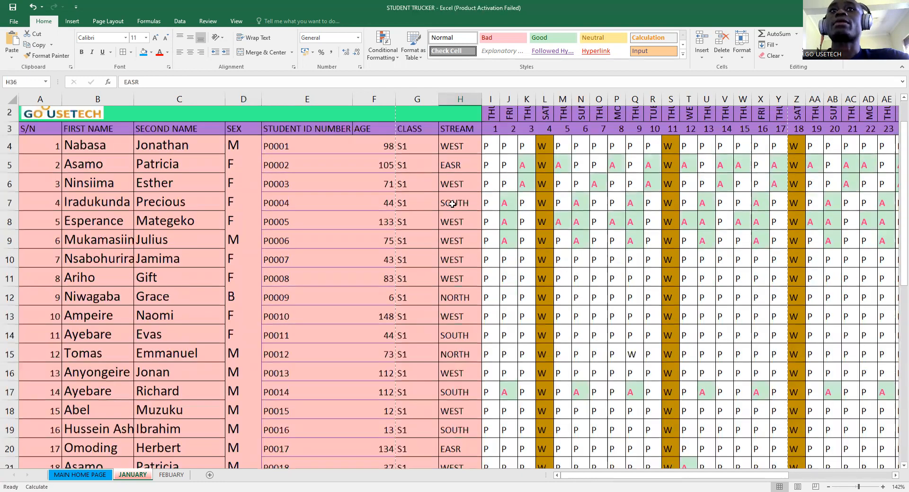
{"action": "scroll", "coordinate": [462, 173], "scroll_direction": "up", "scroll_amount": 1}
{"action": "left_click", "coordinate": [462, 177]}
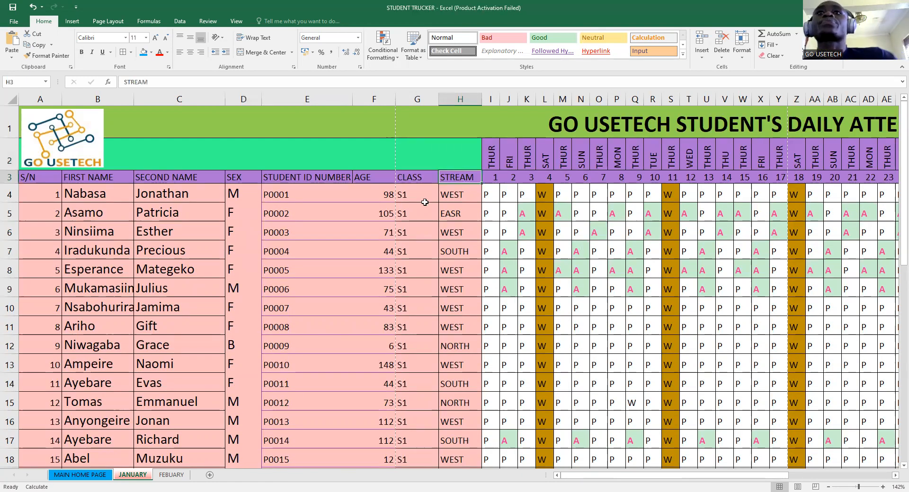
- Point out the January day numbers and weekday labels, starting THUR on day 1
{"action": "left_click_drag", "start_coordinate": [608, 474], "coordinate": [646, 477]}
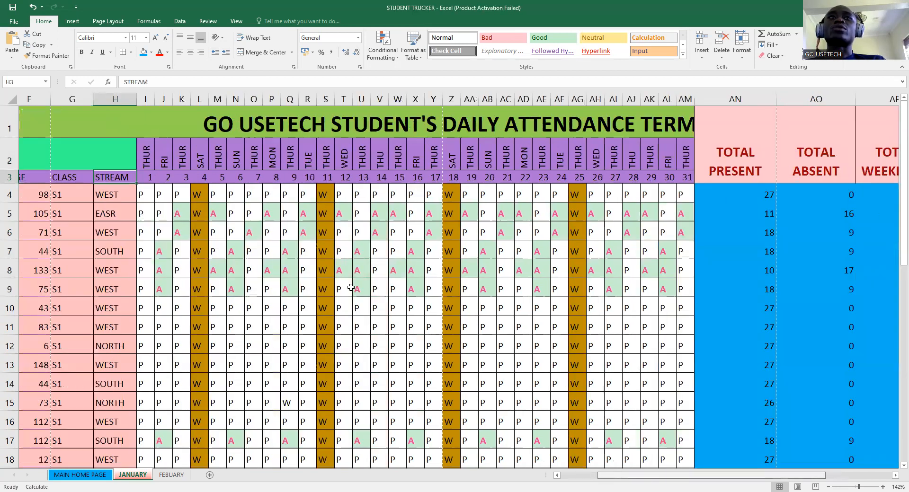
{"action": "left_click_drag", "start_coordinate": [156, 175], "coordinate": [694, 179]}
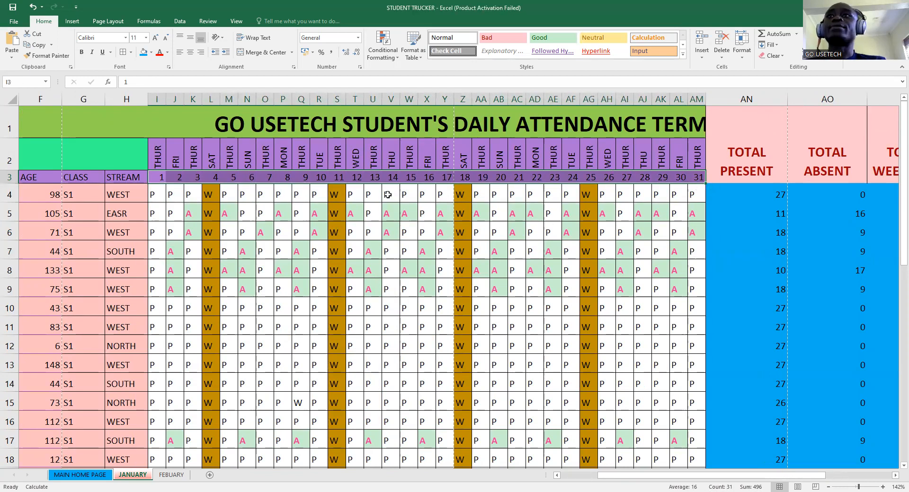
{"action": "left_click", "coordinate": [161, 158]}
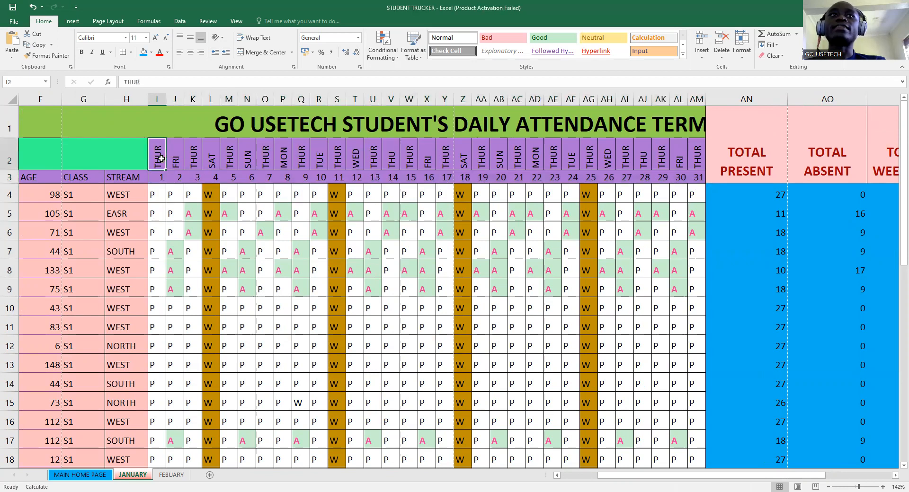
{"action": "left_click_drag", "start_coordinate": [158, 176], "coordinate": [610, 179]}
{"action": "left_click", "coordinate": [156, 156]}
{"action": "left_click_drag", "start_coordinate": [156, 156], "coordinate": [319, 159]}
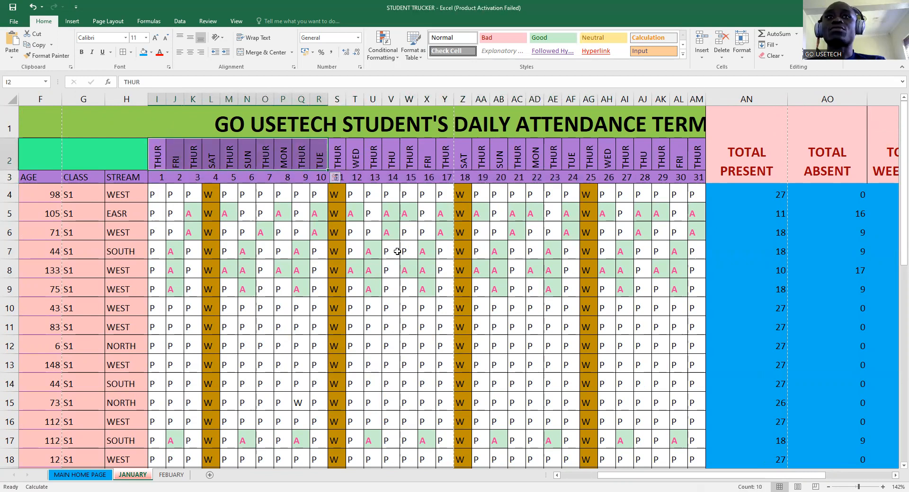
- Mark the first student A on day 1 using the P/A dropdown
{"action": "left_click", "coordinate": [155, 194]}
{"action": "left_click", "coordinate": [300, 197]}
{"action": "left_click", "coordinate": [158, 196]}
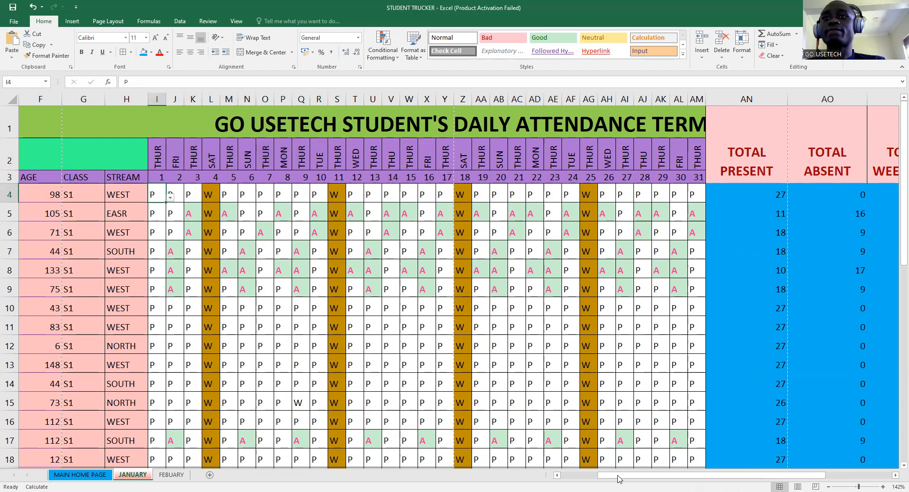
{"action": "left_click_drag", "start_coordinate": [626, 478], "coordinate": [649, 477]}
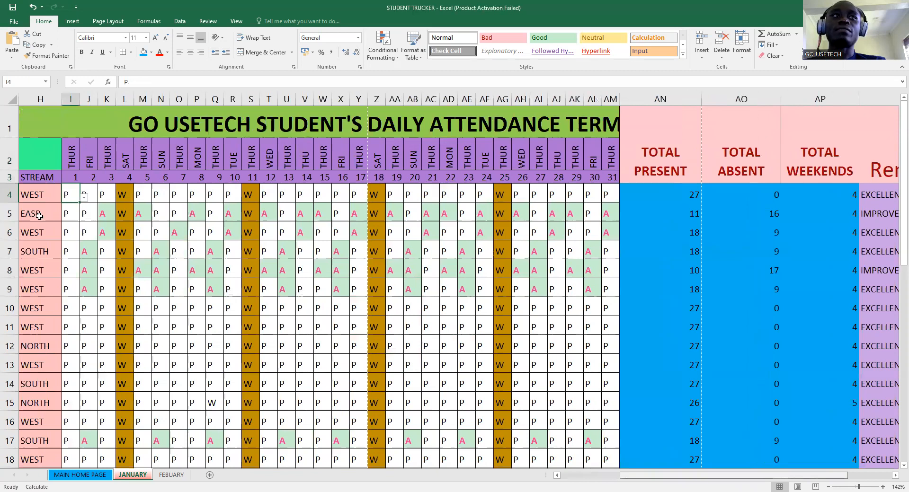
{"action": "left_click", "coordinate": [41, 199]}
{"action": "left_click", "coordinate": [11, 218]}
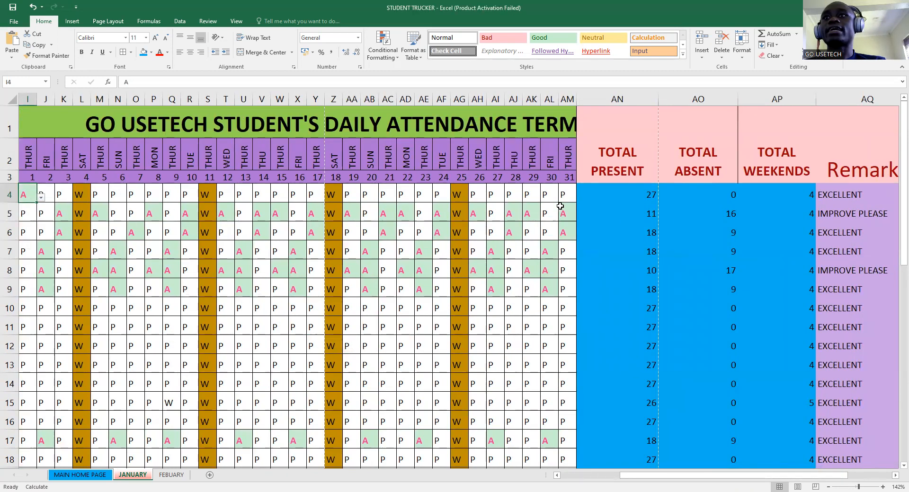
{"action": "left_click", "coordinate": [580, 196]}
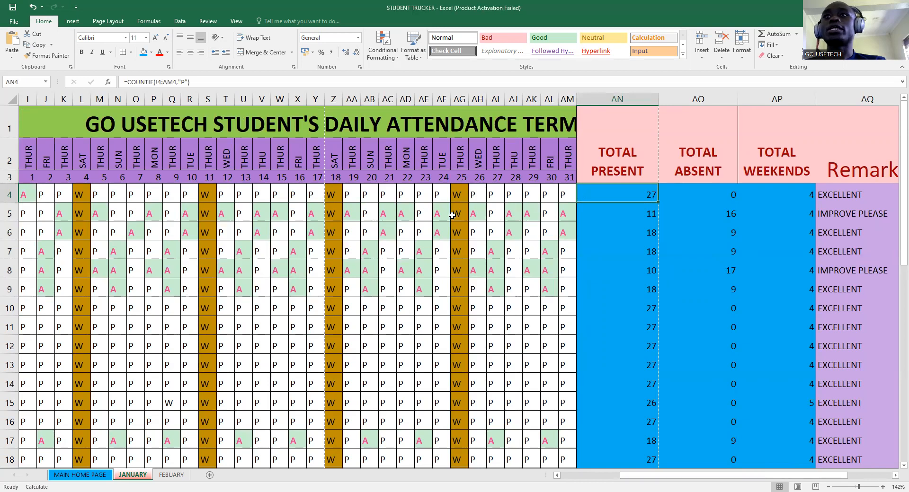
- Mark the first student A on day 6 and check the present-count totals
{"action": "left_click", "coordinate": [115, 194]}
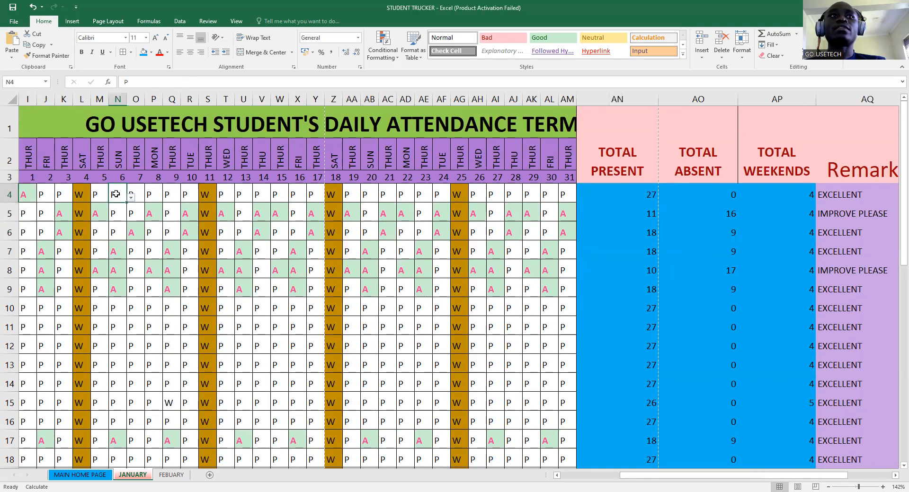
{"action": "left_click", "coordinate": [131, 199]}
{"action": "left_click", "coordinate": [100, 214]}
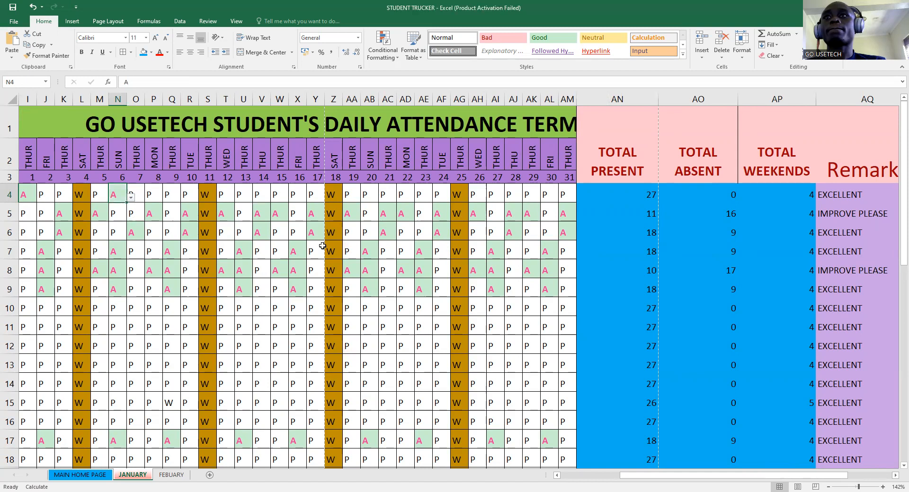
{"action": "left_click", "coordinate": [635, 217]}
{"action": "left_click", "coordinate": [640, 191]}
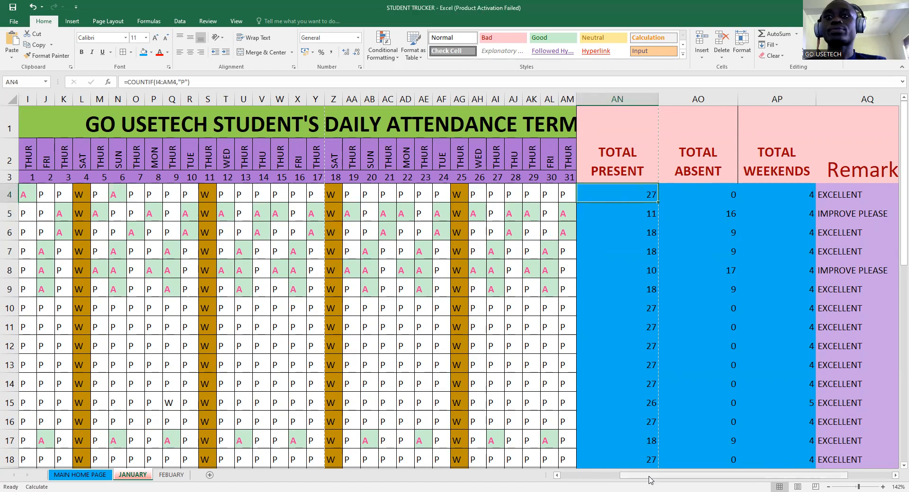
- Add a new blank worksheet, Sheet1, to the workbook
{"action": "mouse_move", "coordinate": [650, 479]}
{"action": "left_mouse_down"}
{"action": "mouse_move", "coordinate": [604, 481]}
{"action": "mouse_move", "coordinate": [646, 481]}
{"action": "left_mouse_up"}
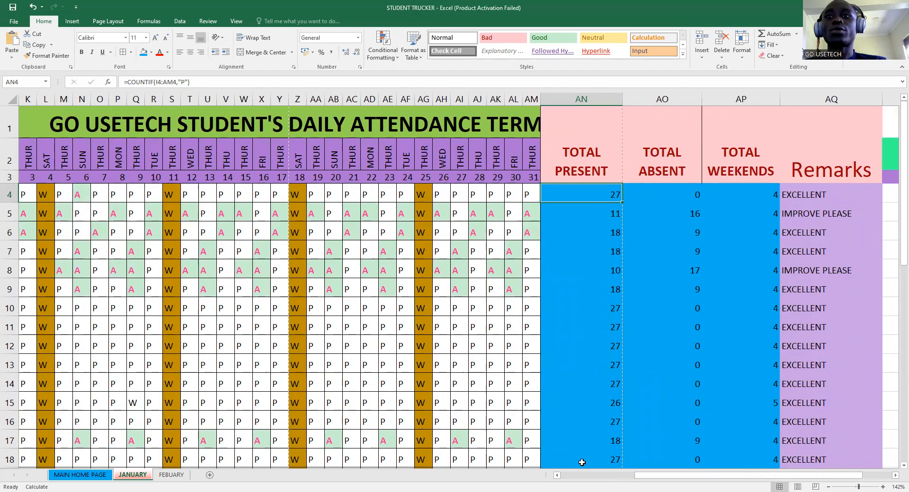
{"action": "left_click_drag", "start_coordinate": [667, 481], "coordinate": [607, 480]}
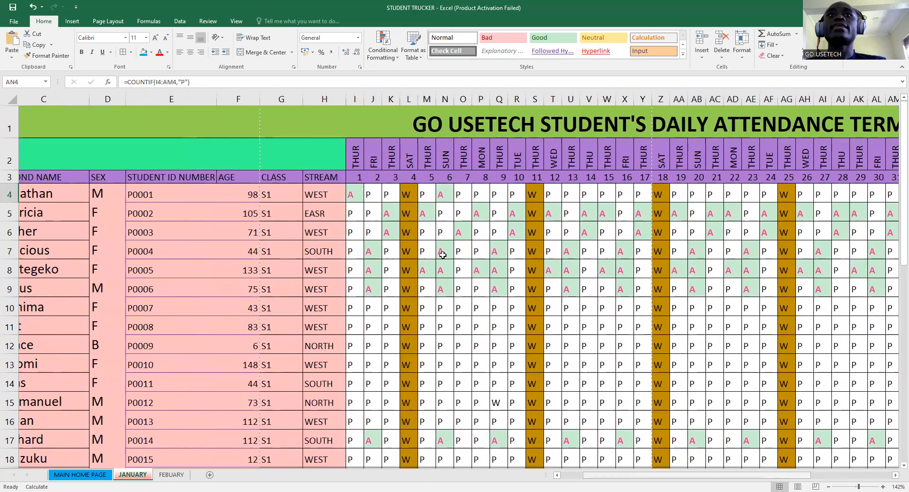
{"action": "left_click", "coordinate": [338, 178]}
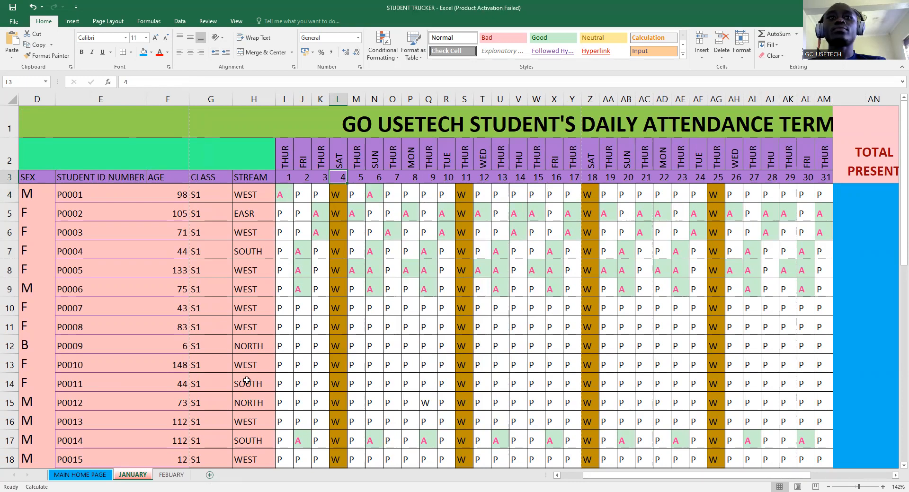
{"action": "left_click", "coordinate": [209, 475]}
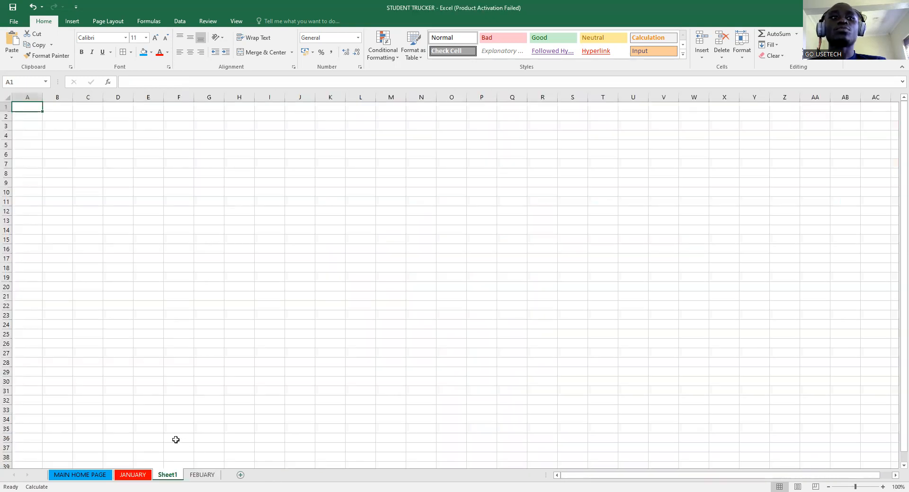
- On JANUARY, select the student details B3:H36 from FIRST NAME through STREAM
{"action": "left_click", "coordinate": [131, 474]}
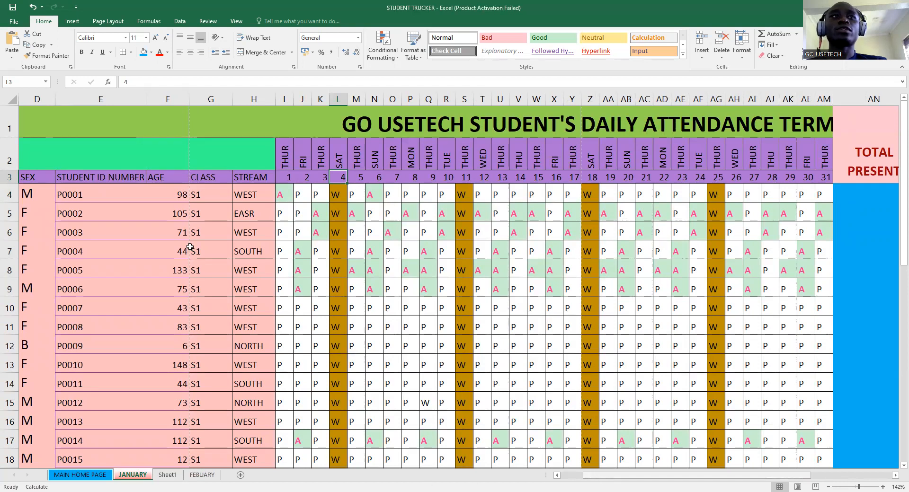
{"action": "scroll", "coordinate": [86, 192], "scroll_direction": "left", "scroll_amount": 3}
{"action": "left_click_drag", "start_coordinate": [85, 177], "coordinate": [463, 414]}
{"action": "scroll", "coordinate": [463, 414], "scroll_direction": "down", "scroll_amount": 1}
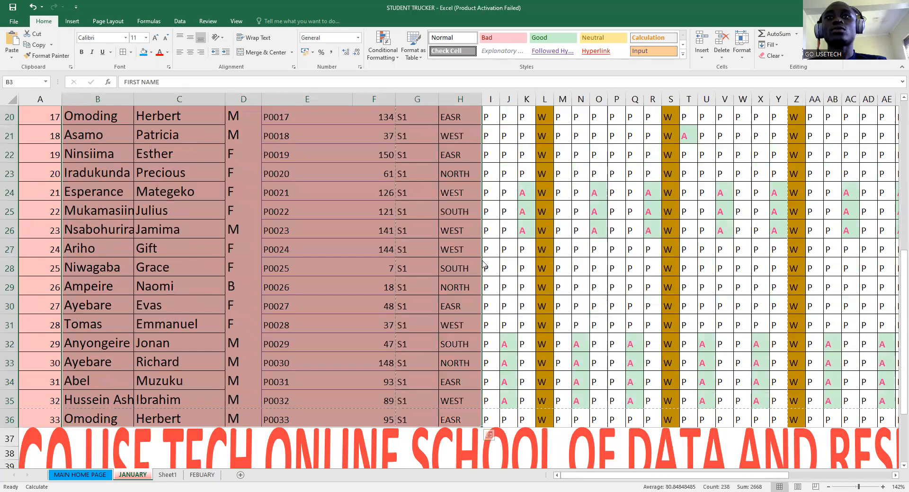
- Paste the copied student details into Sheet1 at A1 and widen columns A and B to fit
{"action": "right_click", "coordinate": [466, 351]}
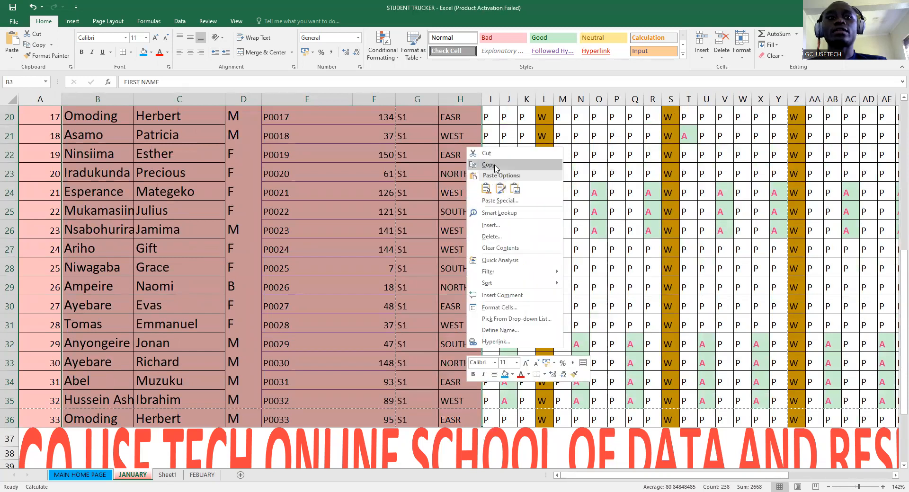
{"action": "left_click", "coordinate": [488, 165]}
{"action": "left_click", "coordinate": [202, 474]}
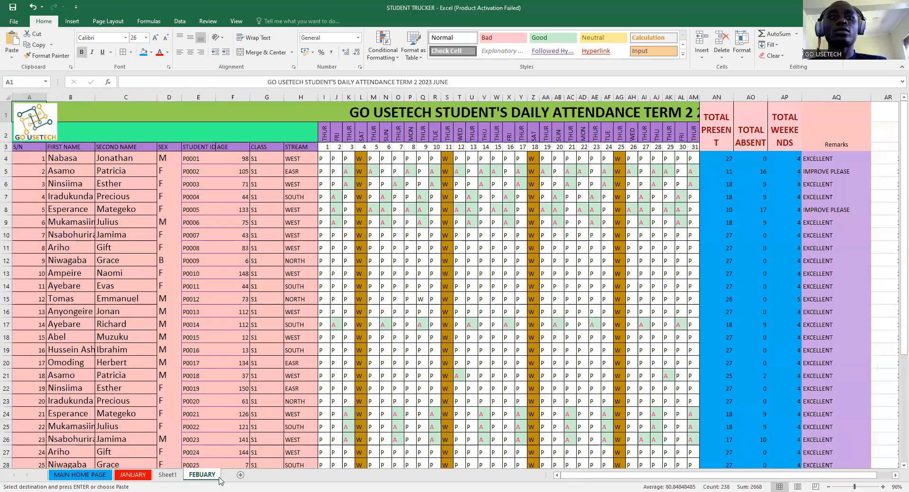
{"action": "left_click", "coordinate": [167, 475]}
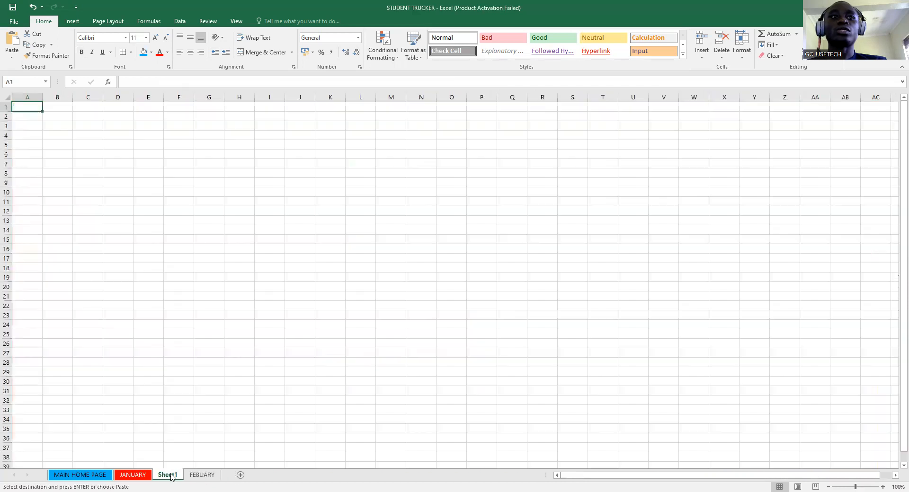
{"action": "right_click", "coordinate": [21, 108]}
{"action": "key", "text": "ctrl+v"}
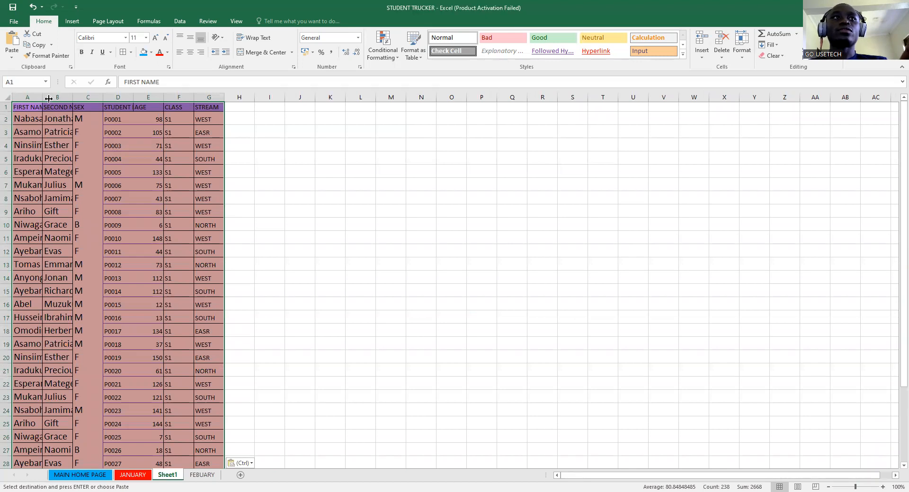
{"action": "left_click_drag", "start_coordinate": [49, 98], "coordinate": [49, 97]}
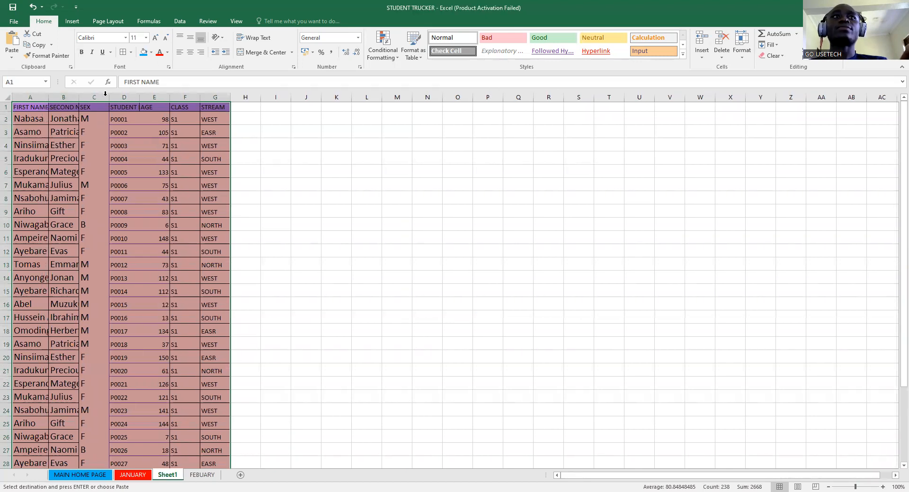
{"action": "double_click", "coordinate": [79, 97]}
{"action": "left_click", "coordinate": [277, 108]}
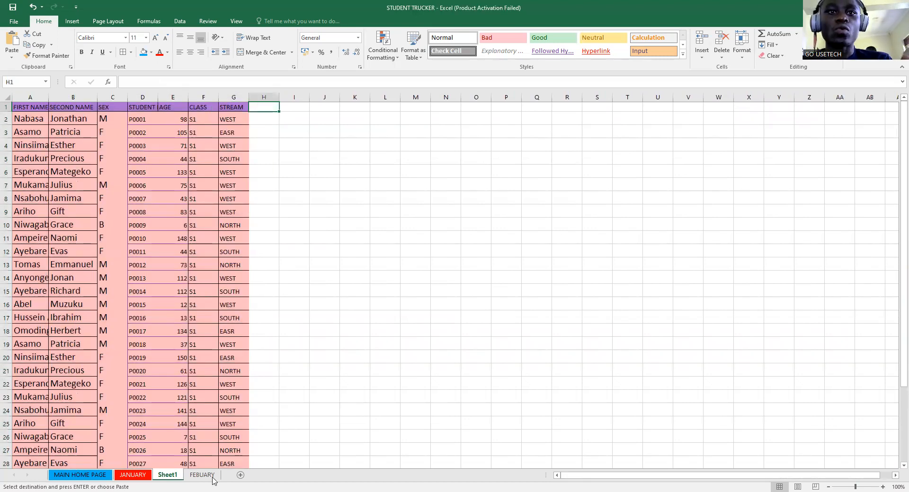
{"action": "left_click", "coordinate": [129, 476]}
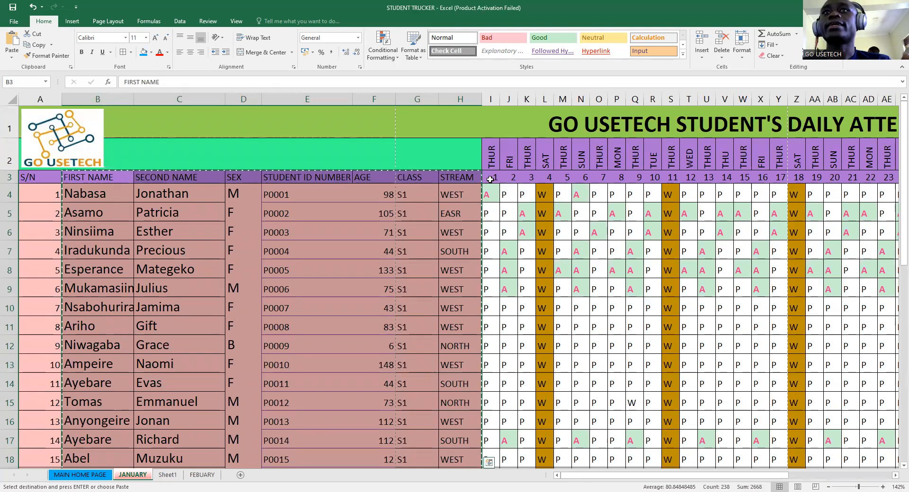
- Insert a blank row 1 above the student table headers on Sheet1
{"action": "left_click", "coordinate": [168, 475]}
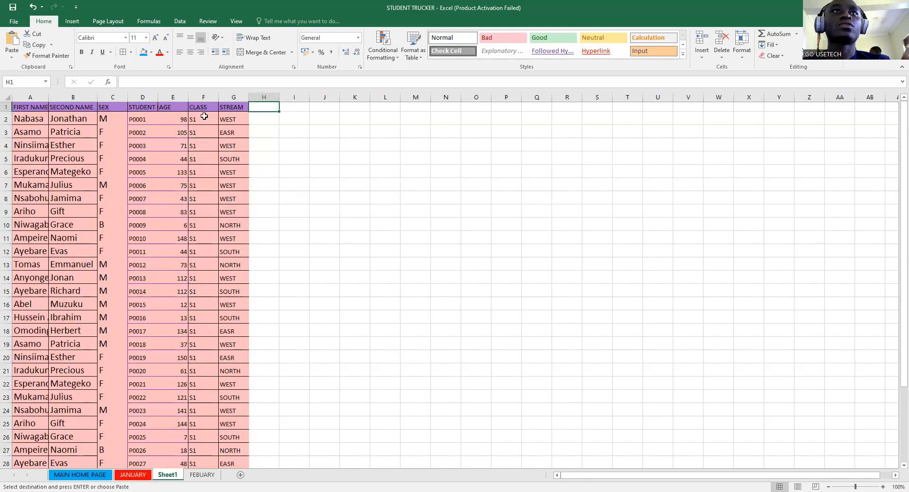
{"action": "left_click", "coordinate": [7, 107]}
{"action": "right_click", "coordinate": [7, 107]}
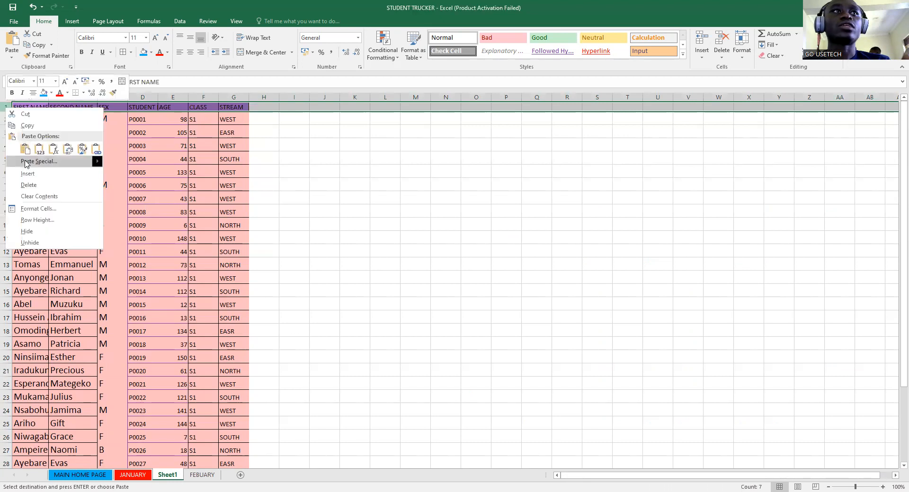
{"action": "left_click", "coordinate": [28, 174]}
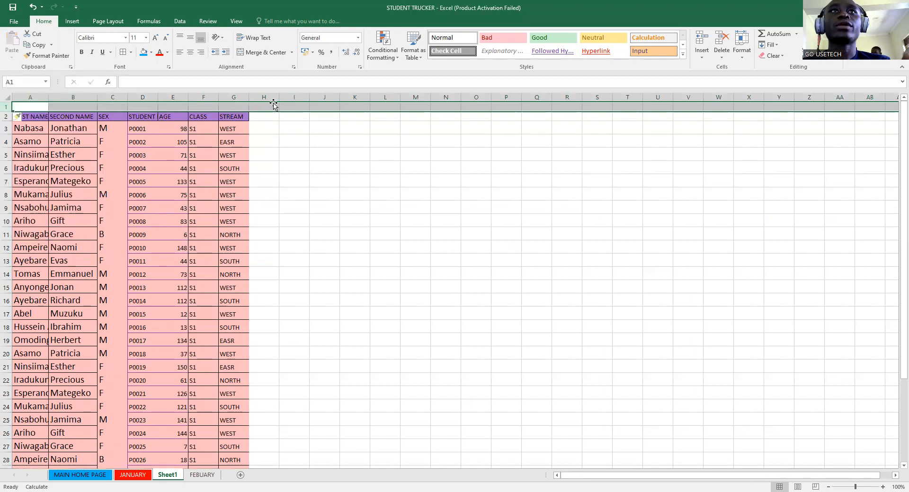
{"action": "left_click", "coordinate": [267, 108]}
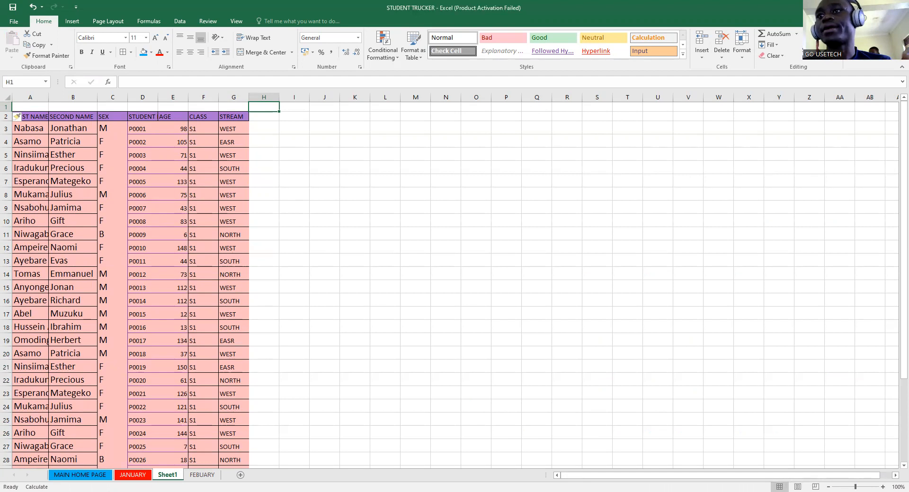
- Enter 1 in cell H2 to start the day numbers
{"action": "key", "text": "alt+Tab"}
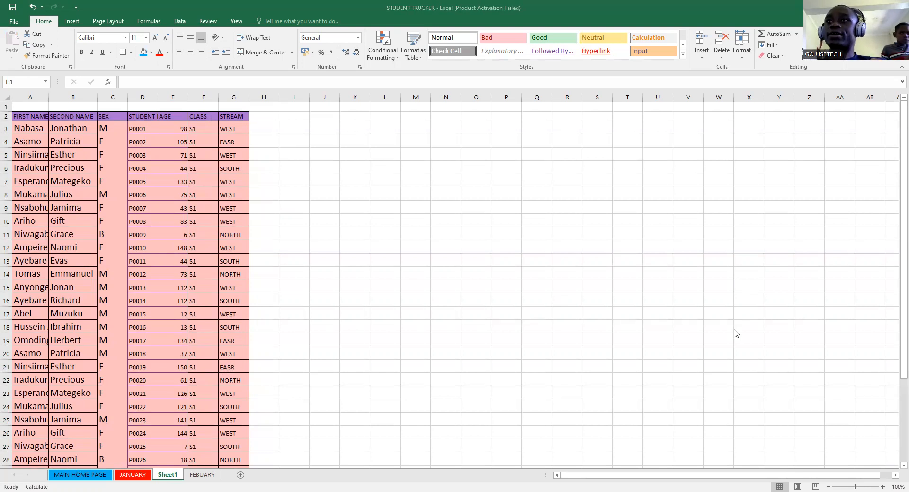
{"action": "left_click", "coordinate": [261, 116]}
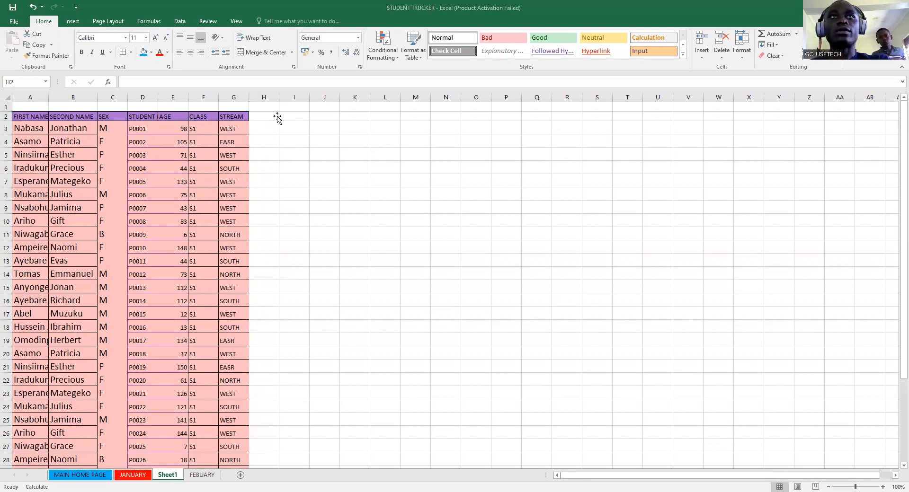
{"action": "type", "text": "1"}
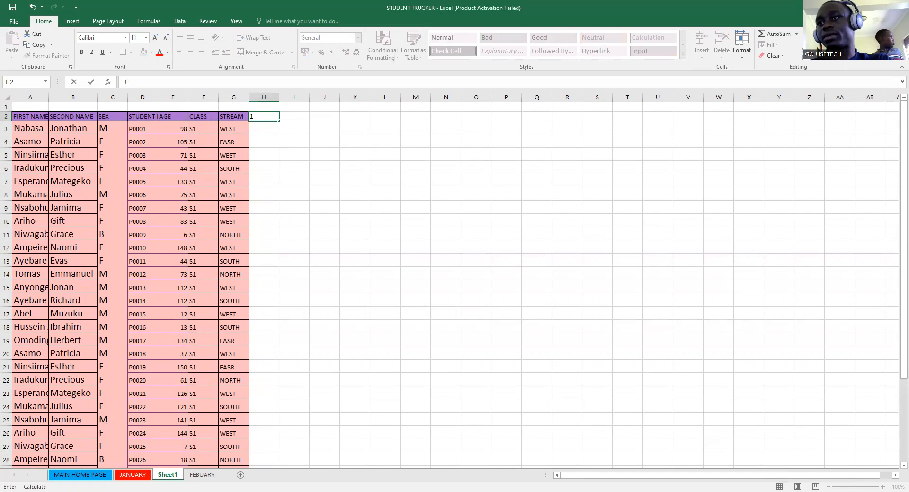
- Fill H2 through AL2 with the series 1 to 31 using Fill Series
{"action": "key", "text": "Tab"}
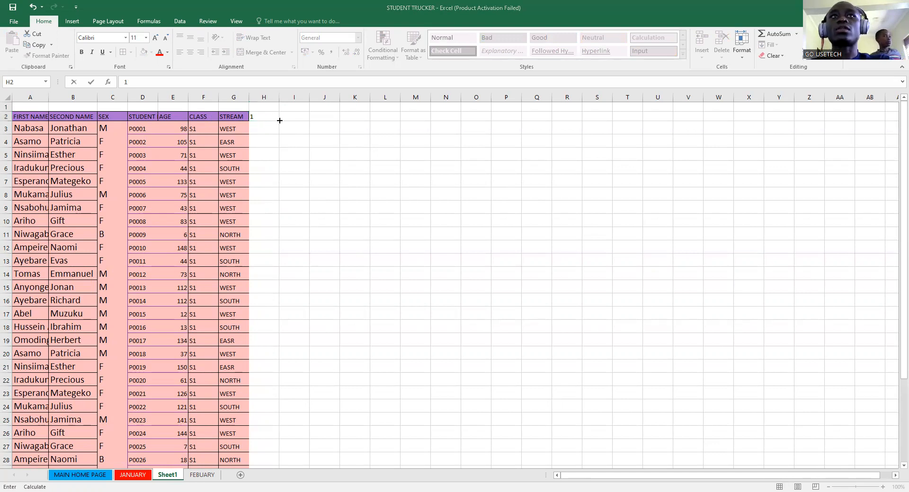
{"action": "left_click_drag", "start_coordinate": [778, 138], "coordinate": [790, 141]}
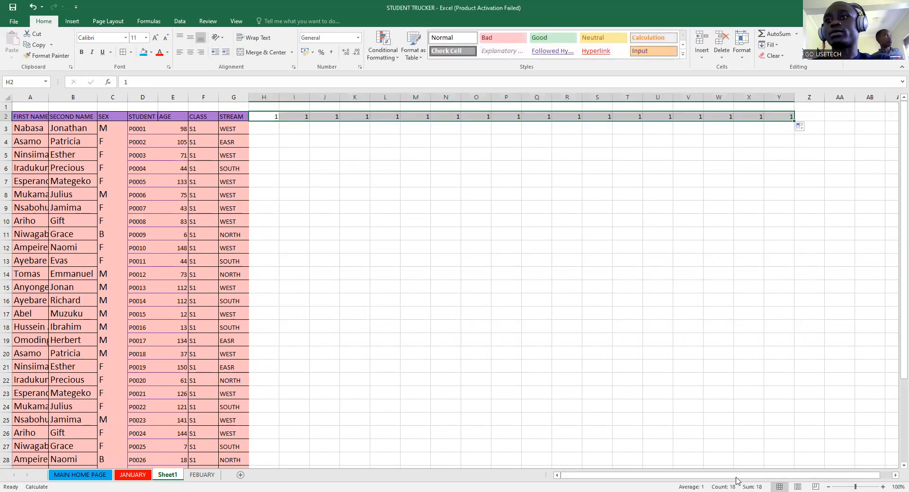
{"action": "left_click_drag", "start_coordinate": [732, 475], "coordinate": [804, 467]}
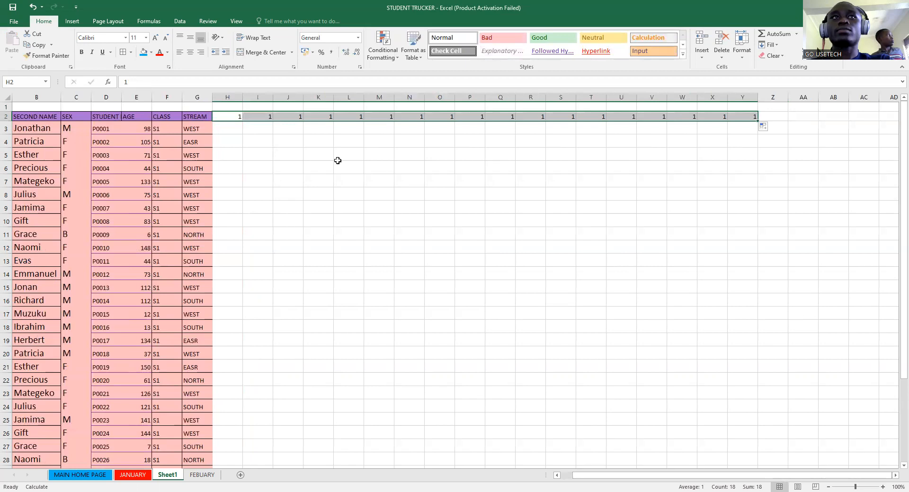
{"action": "left_click", "coordinate": [764, 130]}
{"action": "left_click", "coordinate": [780, 150]}
{"action": "left_click_drag", "start_coordinate": [759, 120], "coordinate": [785, 120]}
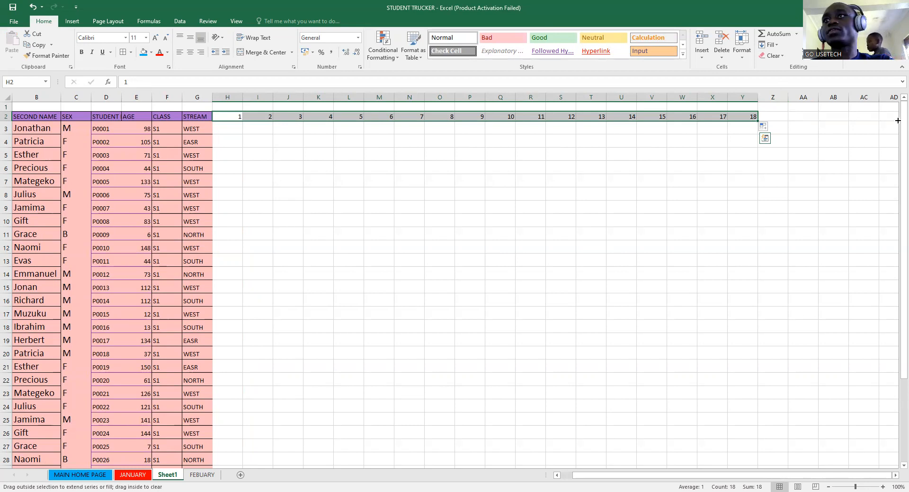
{"action": "left_click_drag", "start_coordinate": [849, 120], "coordinate": [879, 121]}
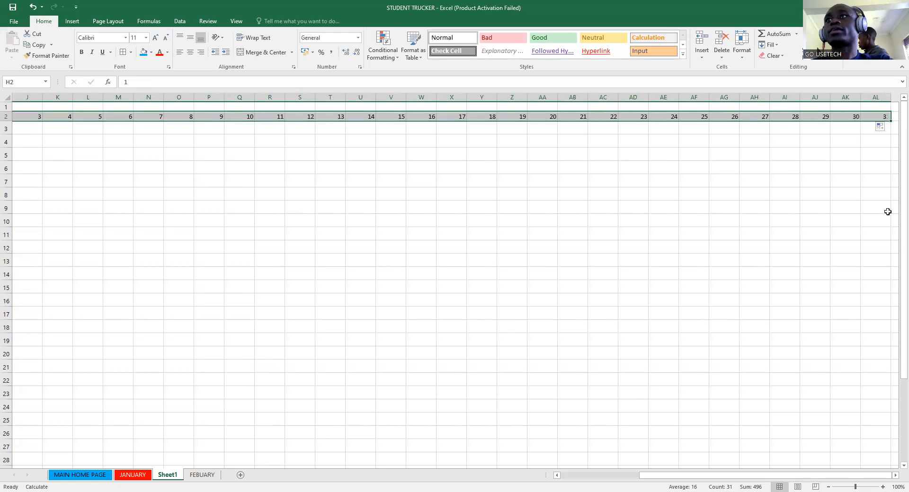
{"action": "left_click_drag", "start_coordinate": [758, 476], "coordinate": [682, 475]}
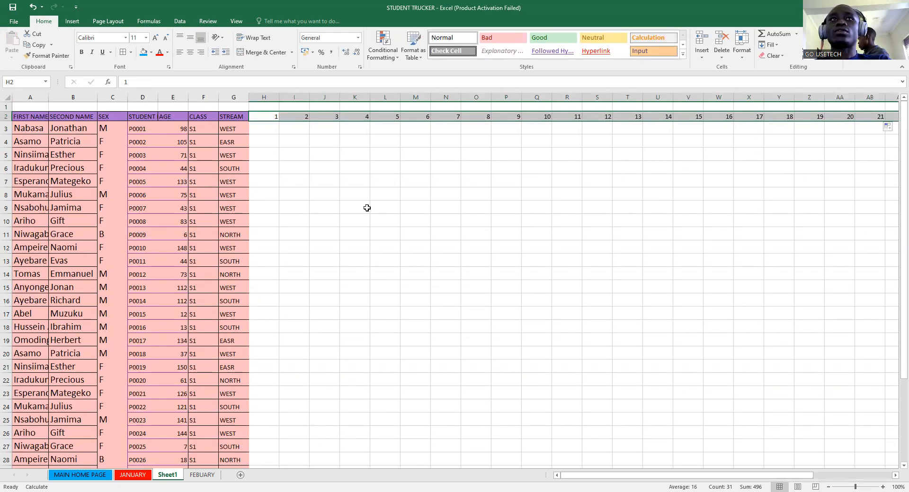
{"action": "left_click", "coordinate": [266, 106]}
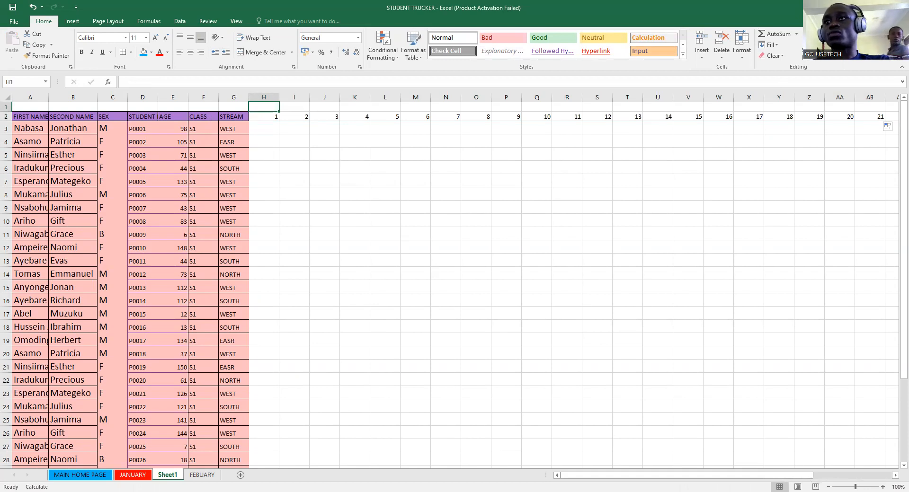
- Type MON in H1 and fill weekday names across row 1 to WED above the 31st
{"action": "key", "text": "alt+Tab"}
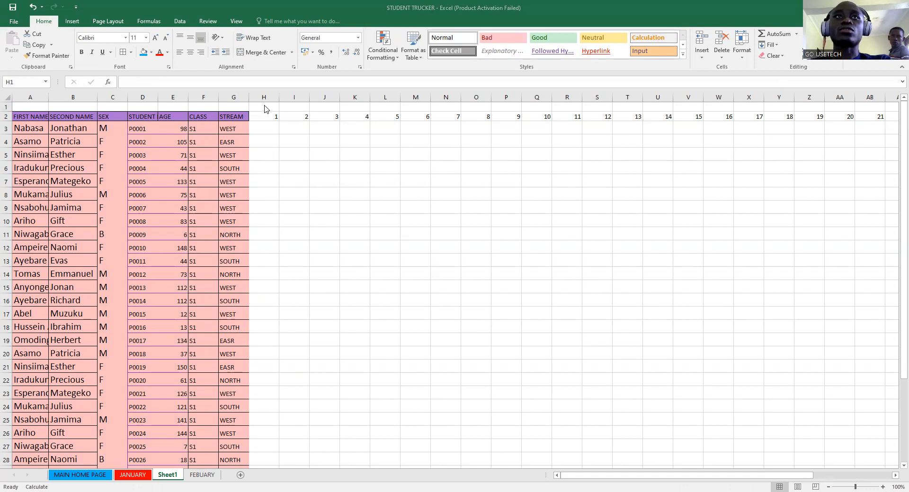
{"action": "type", "text": "m"}
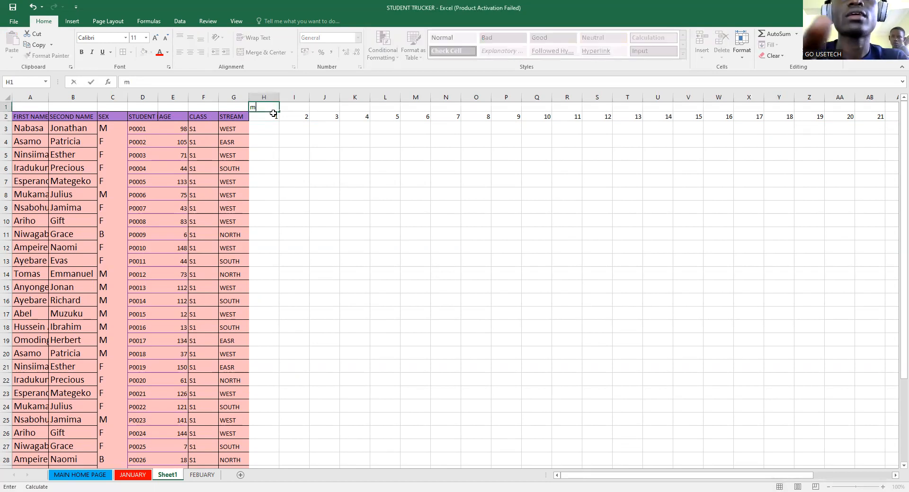
{"action": "key", "text": "BackSpace"}
{"action": "type", "text": "MON"}
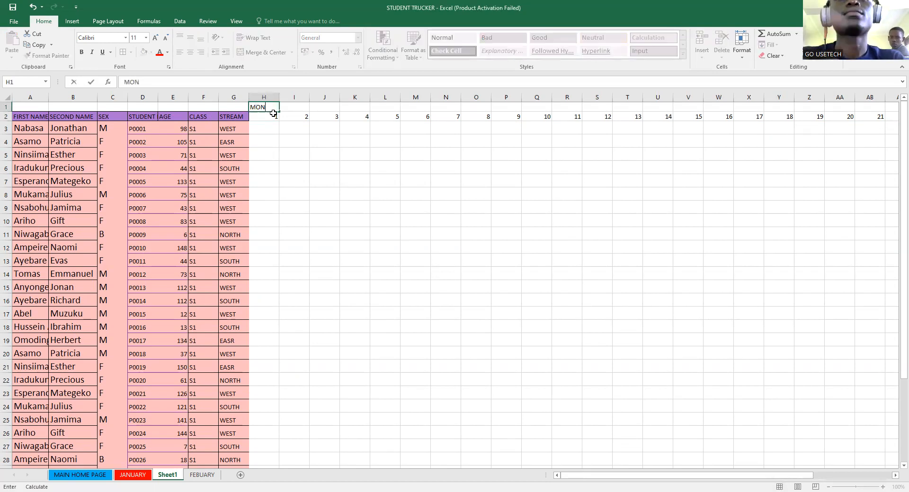
{"action": "left_click_drag", "start_coordinate": [280, 111], "coordinate": [304, 113]}
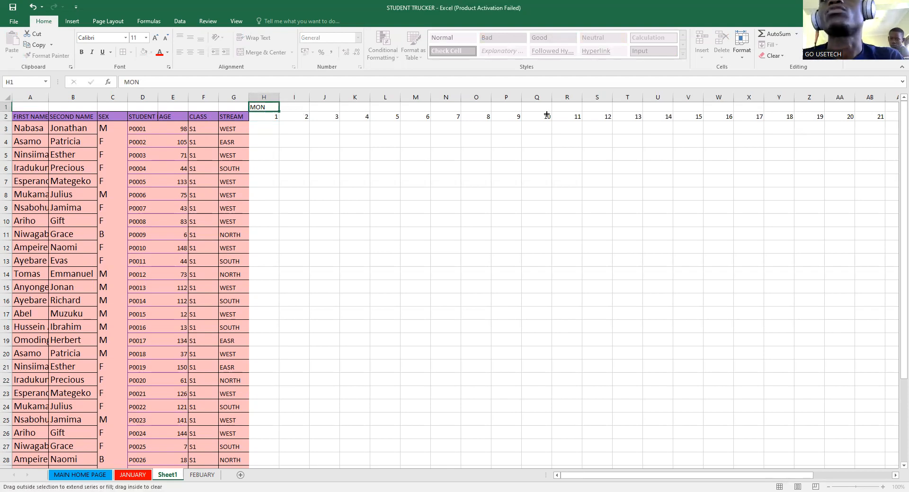
{"action": "left_click_drag", "start_coordinate": [858, 144], "coordinate": [854, 110]}
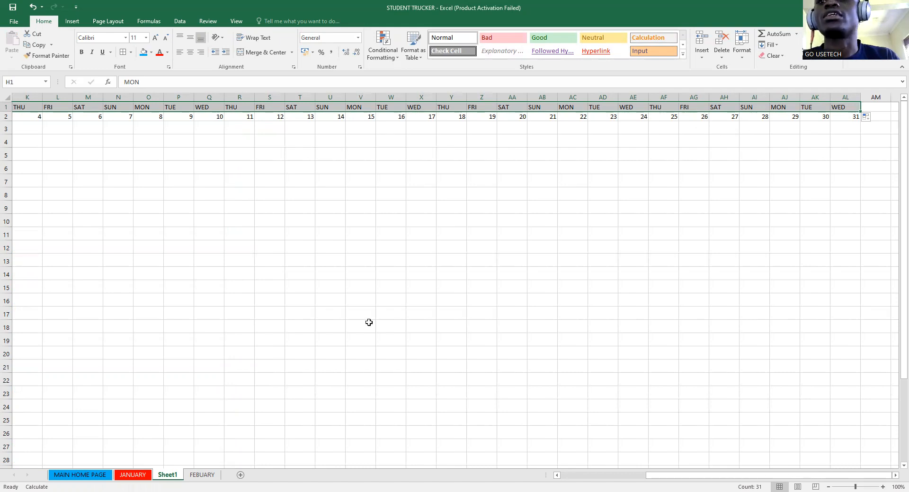
{"action": "left_click_drag", "start_coordinate": [666, 481], "coordinate": [619, 482]}
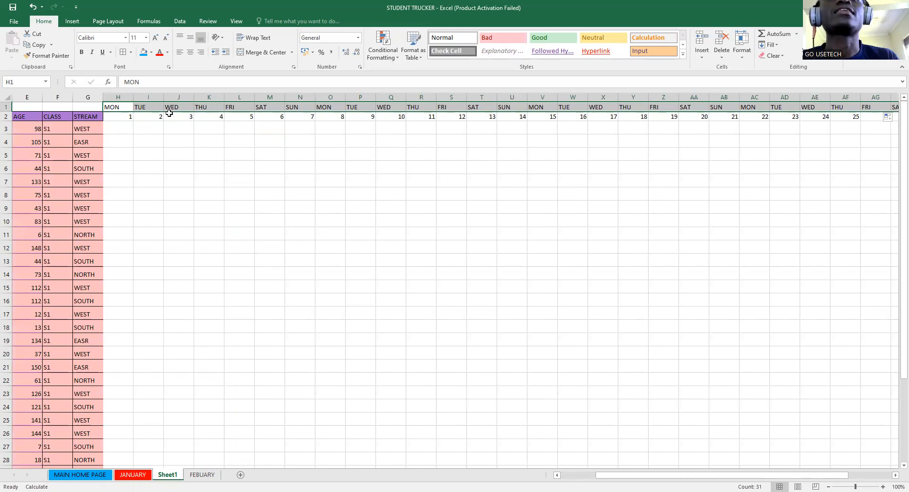
{"action": "left_click_drag", "start_coordinate": [115, 106], "coordinate": [142, 443]}
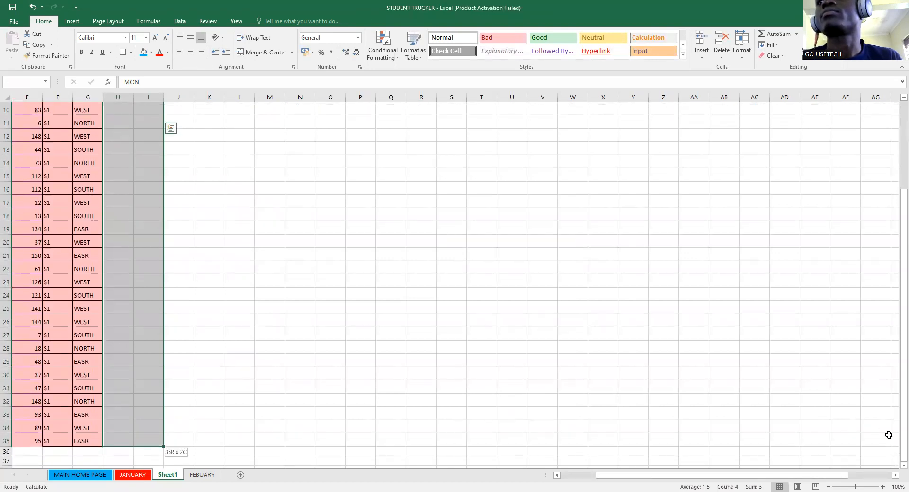
- Apply All Borders to the day grid H1:AM35
{"action": "key", "text": "shift+Right"}
{"action": "key", "text": "shift+Right"}
{"action": "key", "text": "shift+Right"}
{"action": "key", "text": "shift+Right"}
{"action": "key", "text": "shift+Right"}
{"action": "key", "text": "shift+Right"}
{"action": "key", "text": "shift+Right"}
{"action": "key", "text": "shift+Right"}
{"action": "key", "text": "shift+Right"}
{"action": "key", "text": "shift+Right"}
{"action": "key", "text": "shift+Right"}
{"action": "key", "text": "shift+Right"}
{"action": "key", "text": "shift+Right"}
{"action": "key", "text": "shift+Right"}
{"action": "key", "text": "shift+Right"}
{"action": "key", "text": "shift+Right"}
{"action": "key", "text": "shift+Right"}
{"action": "key", "text": "shift+Right"}
{"action": "key", "text": "shift+Right"}
{"action": "key", "text": "shift+Right"}
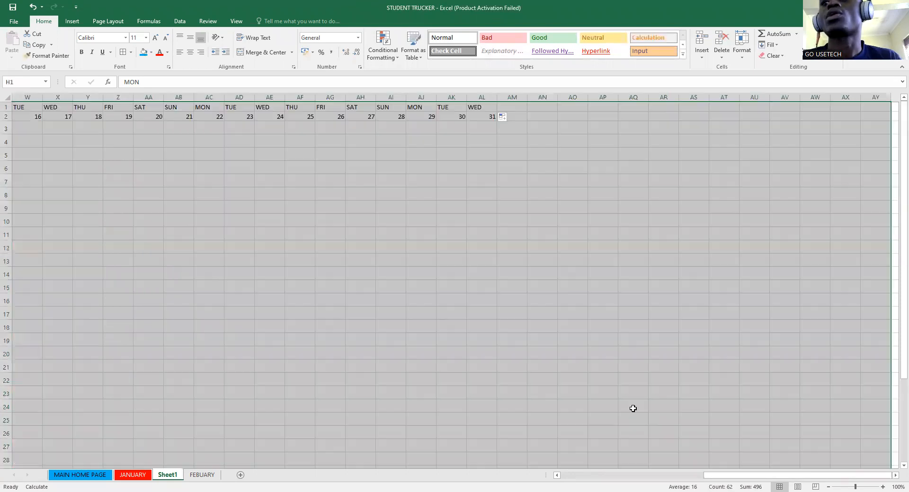
{"action": "scroll", "coordinate": [844, 438], "scroll_direction": "down", "scroll_amount": 2}
{"action": "scroll", "coordinate": [873, 435], "scroll_direction": "down", "scroll_amount": 3}
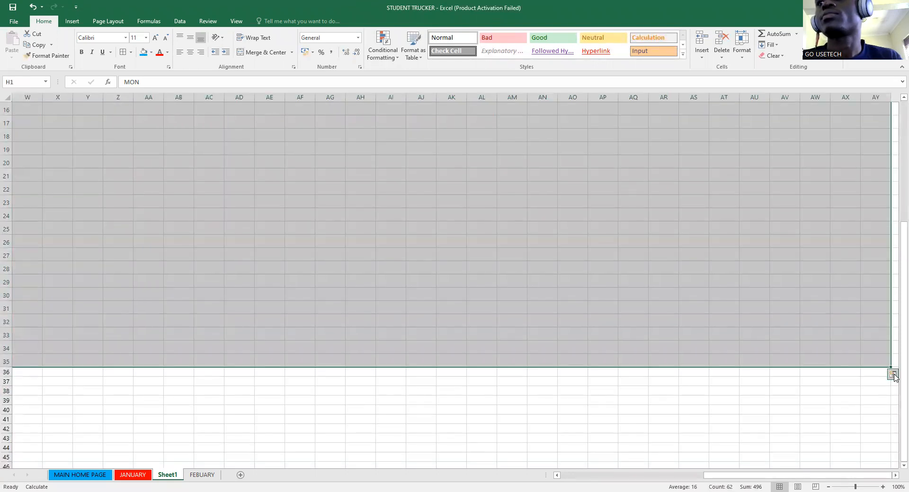
{"action": "left_click_drag", "start_coordinate": [890, 367], "coordinate": [591, 366]}
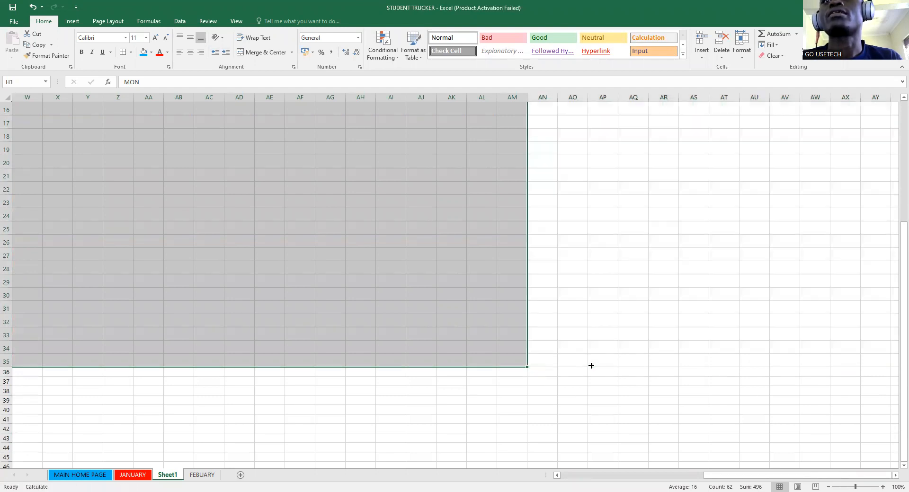
{"action": "scroll", "coordinate": [590, 365], "scroll_direction": "up", "scroll_amount": 5}
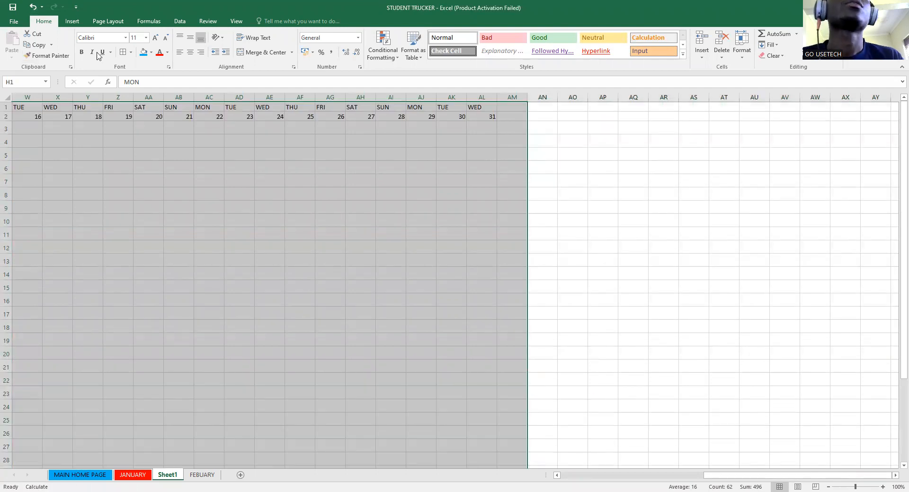
{"action": "left_click", "coordinate": [123, 52]}
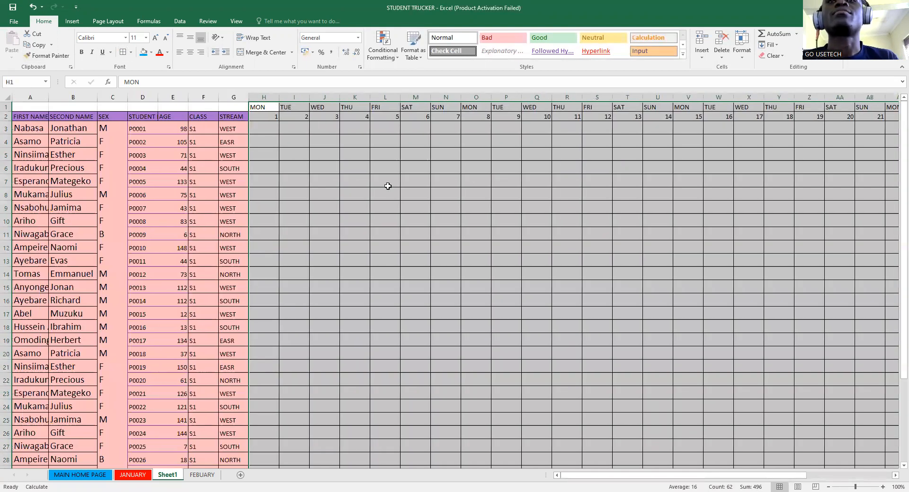
{"action": "left_click", "coordinate": [260, 107]}
{"action": "left_click_drag", "start_coordinate": [261, 107], "coordinate": [820, 106]}
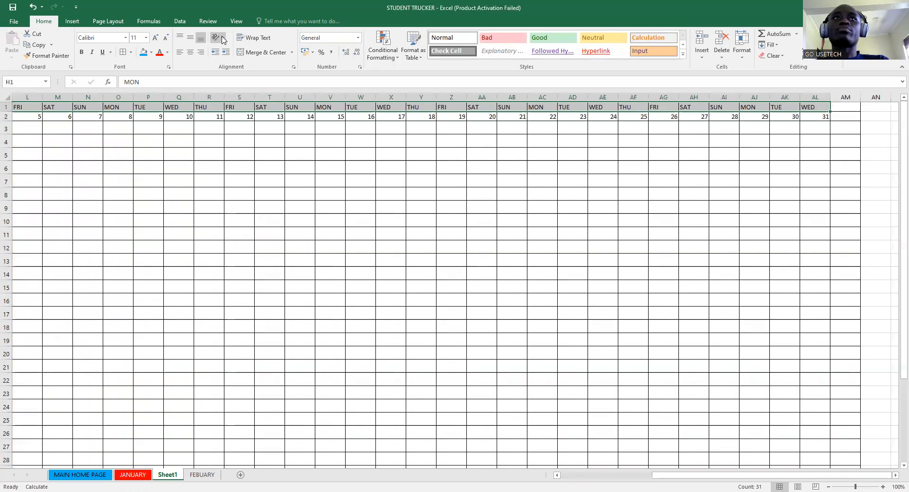
- Rotate the weekday names to Rotate Text Up and fill that row blue
{"action": "left_click", "coordinate": [223, 39]}
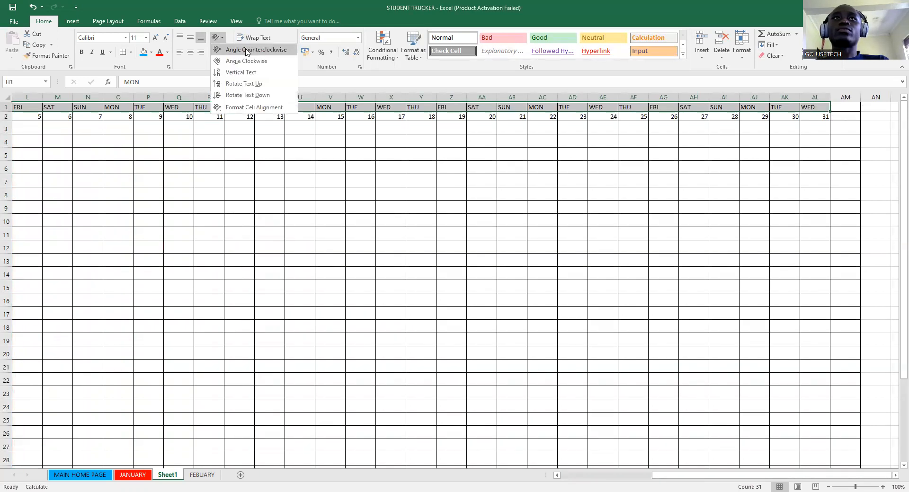
{"action": "left_click", "coordinate": [235, 84]}
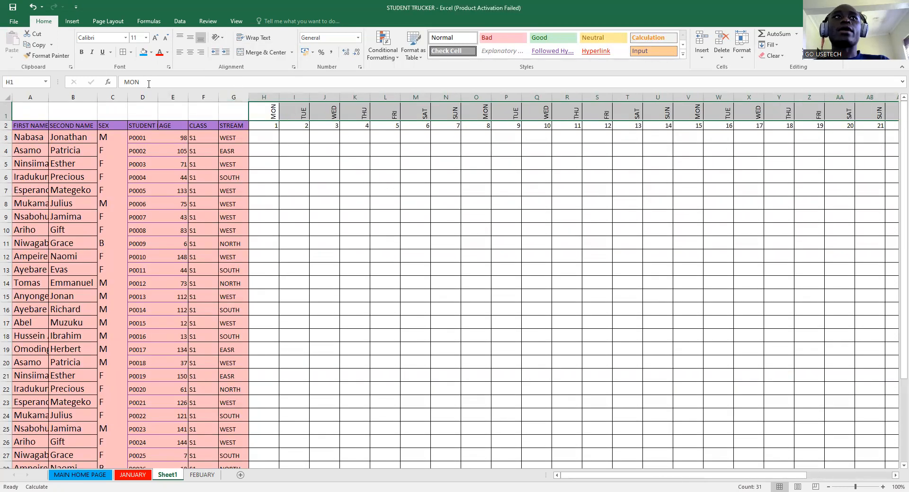
{"action": "left_click", "coordinate": [143, 52]}
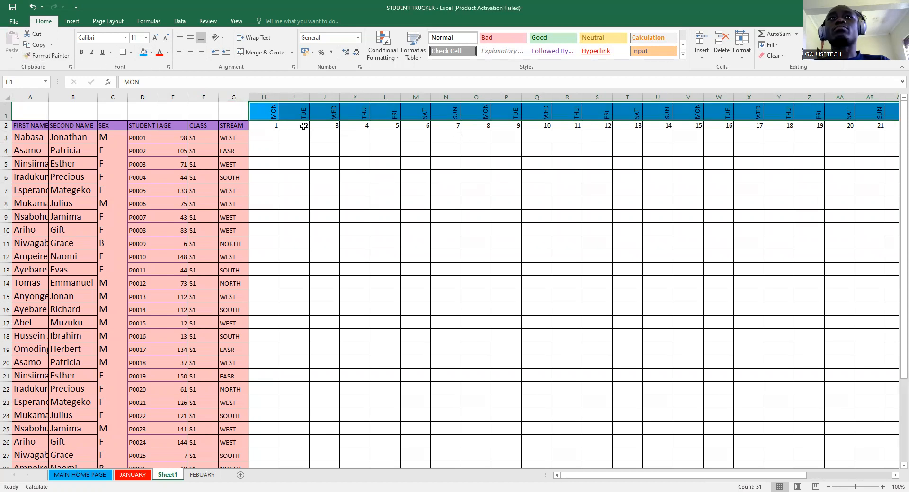
- Fill the date row H2:AL2 with salmon
{"action": "left_click", "coordinate": [260, 125]}
{"action": "left_click_drag", "start_coordinate": [260, 125], "coordinate": [815, 125]}
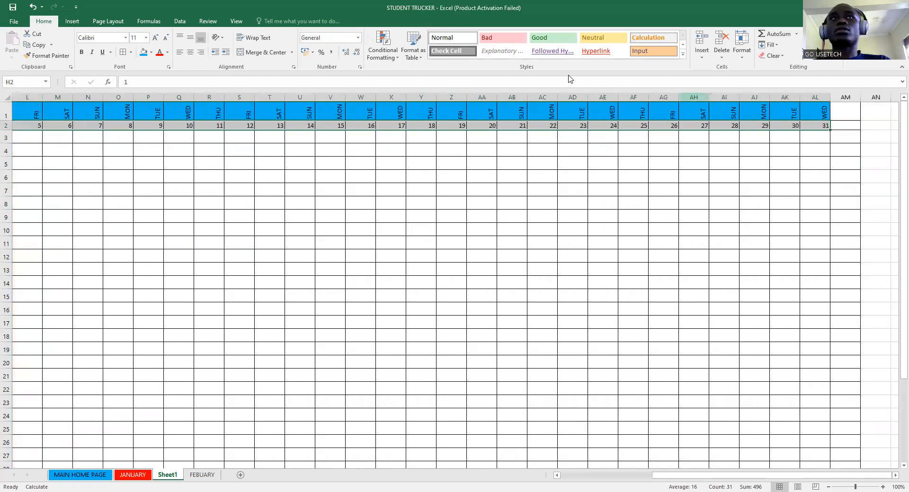
{"action": "left_click", "coordinate": [151, 52]}
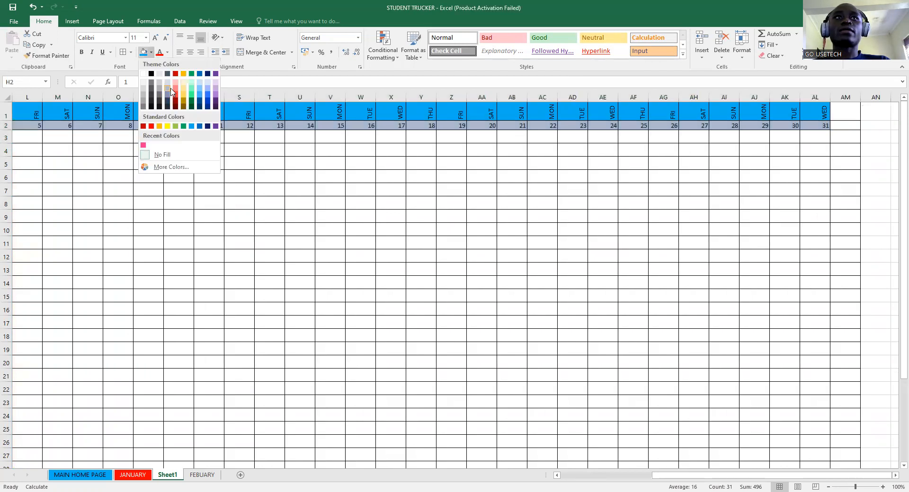
{"action": "left_click", "coordinate": [175, 90]}
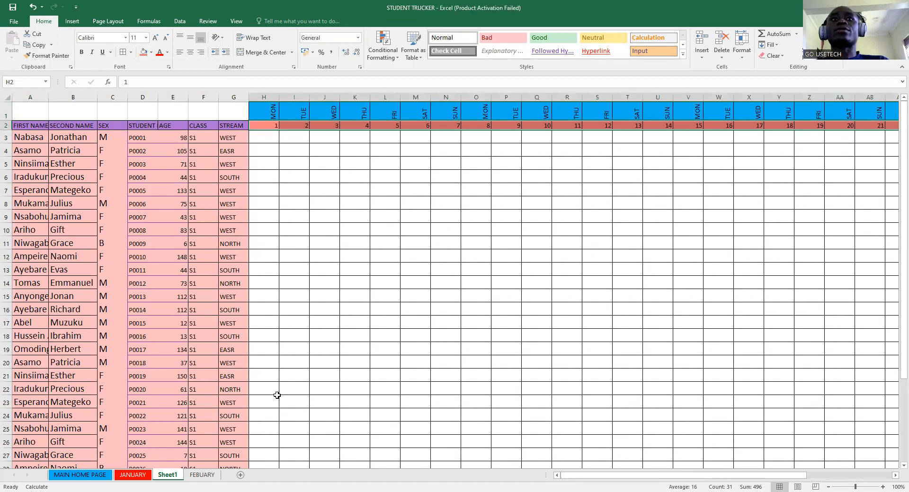
{"action": "key", "text": "Down"}
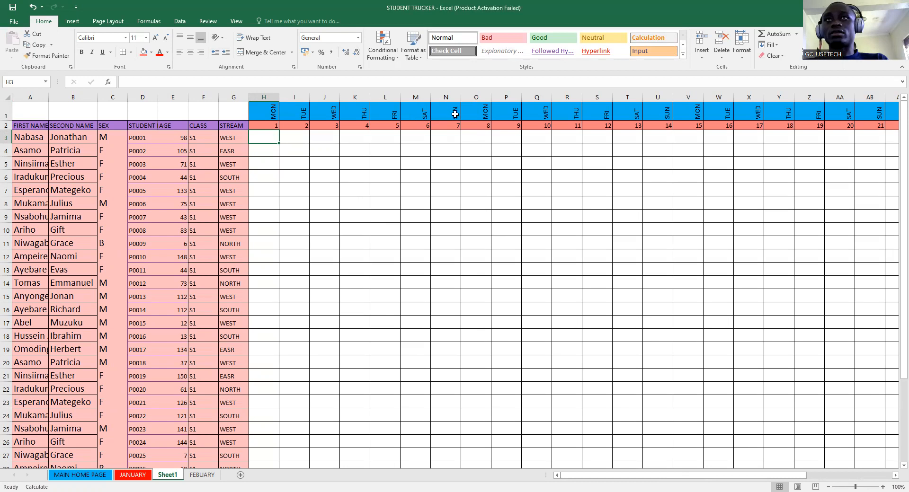
- Select the four Sunday columns N, U, AB and AI down to row 35
{"action": "left_click_drag", "start_coordinate": [452, 107], "coordinate": [454, 436]}
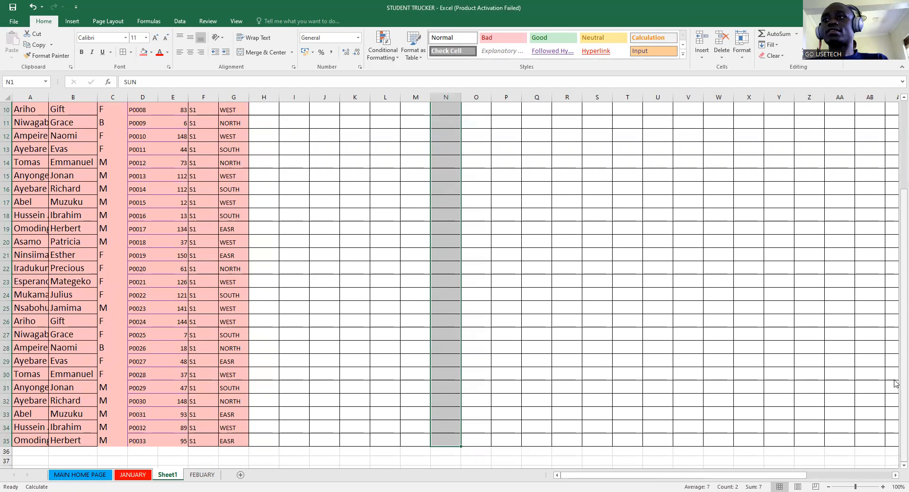
{"action": "left_click_drag", "start_coordinate": [896, 386], "coordinate": [895, 254]}
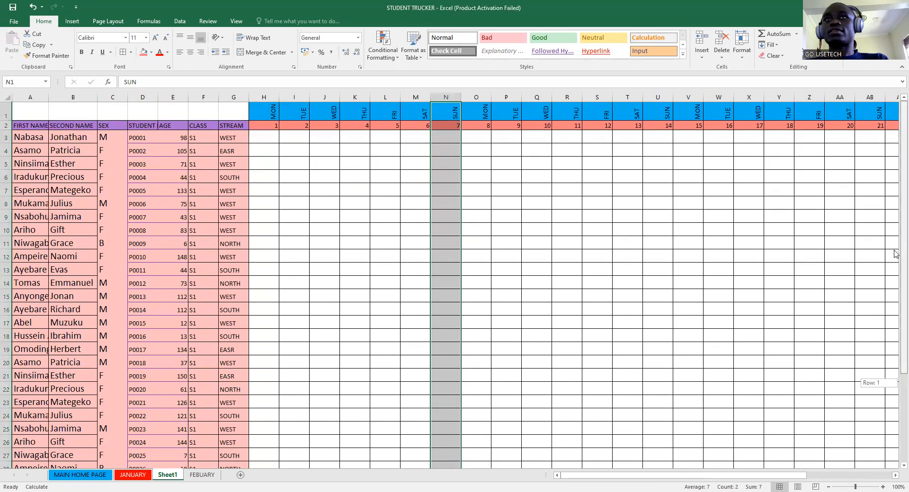
{"action": "left_click", "coordinate": [661, 112], "text": "ctrl"}
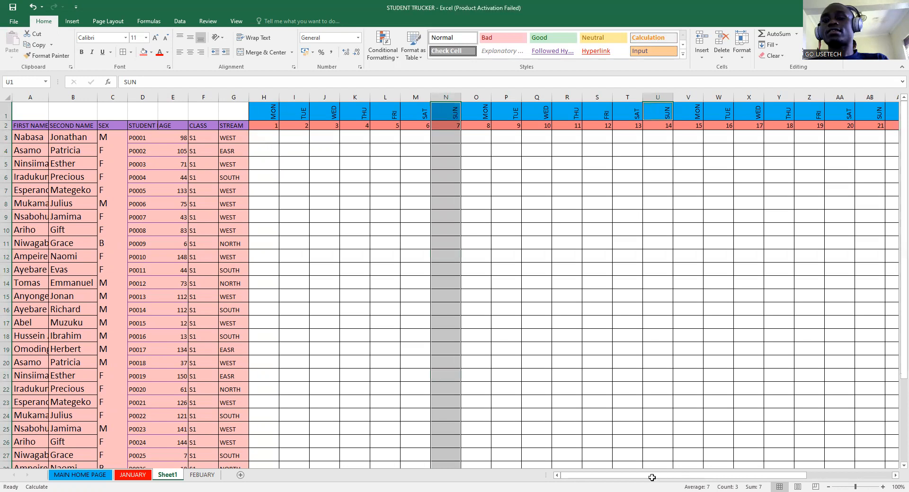
{"action": "left_click_drag", "start_coordinate": [657, 112], "coordinate": [657, 451]}
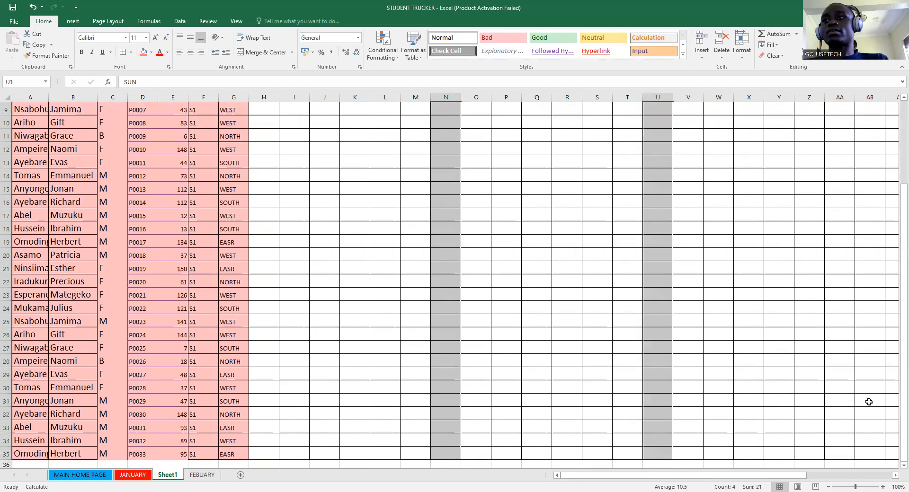
{"action": "left_click_drag", "start_coordinate": [795, 478], "coordinate": [837, 477]}
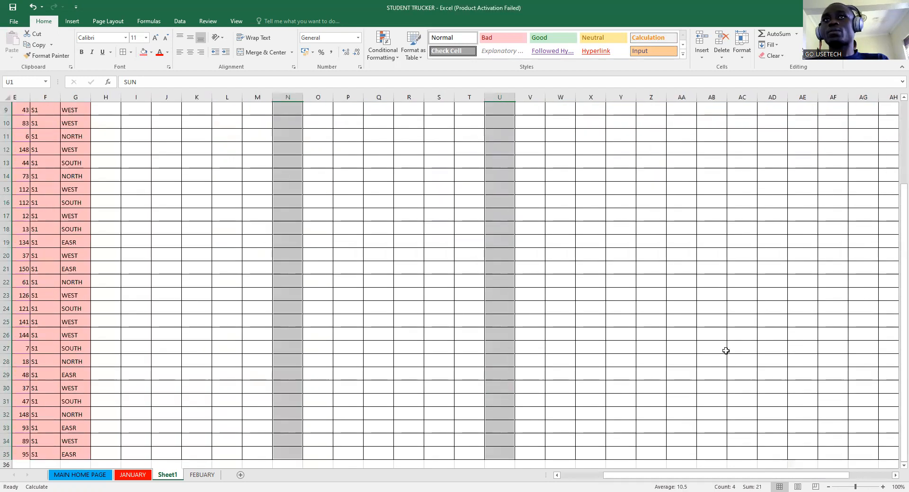
{"action": "scroll", "coordinate": [677, 315], "scroll_direction": "up", "scroll_amount": 3}
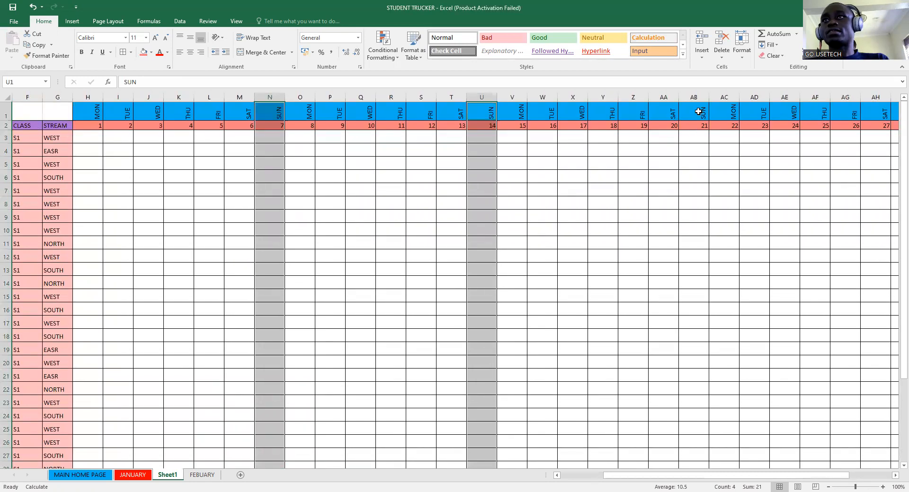
{"action": "left_click", "coordinate": [698, 112], "text": "ctrl"}
{"action": "left_click_drag", "start_coordinate": [688, 396], "coordinate": [688, 437]}
{"action": "left_click_drag", "start_coordinate": [769, 477], "coordinate": [811, 476]}
{"action": "scroll", "coordinate": [871, 412], "scroll_direction": "up", "scroll_amount": 3}
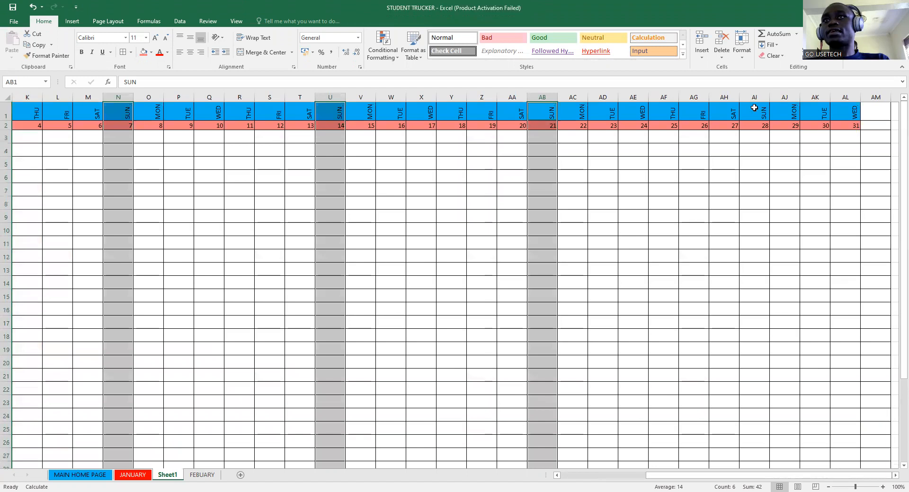
{"action": "left_click", "coordinate": [754, 109], "text": "ctrl"}
{"action": "left_click_drag", "start_coordinate": [766, 406], "coordinate": [755, 433]}
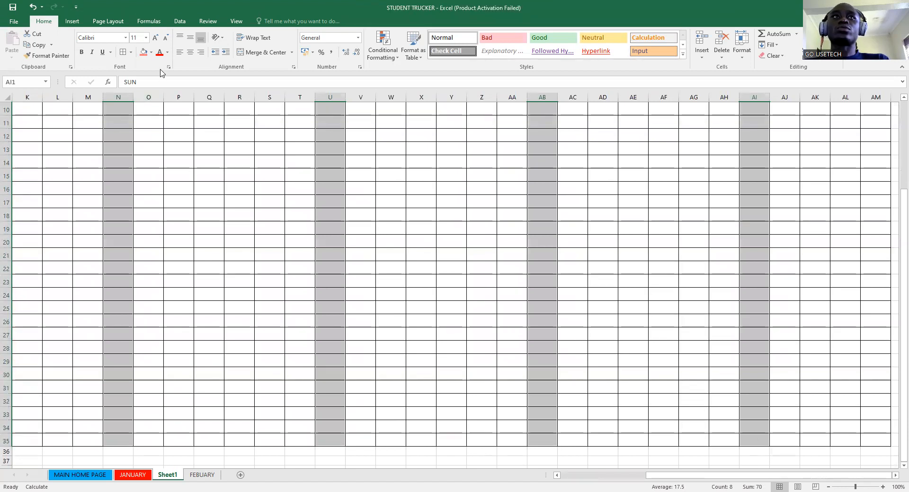
- Fill the selected Sunday columns green and select cell N3 for the first Sunday entry
{"action": "left_click", "coordinate": [151, 52]}
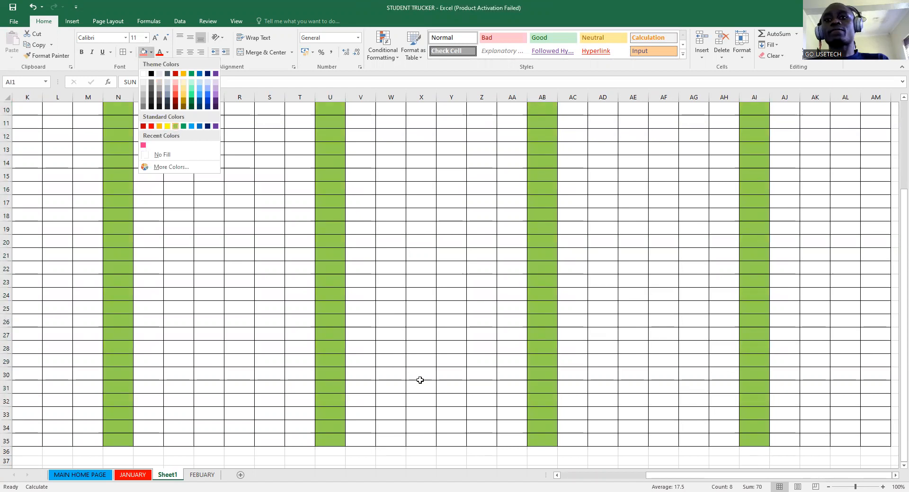
{"action": "left_click_drag", "start_coordinate": [671, 477], "coordinate": [600, 480]}
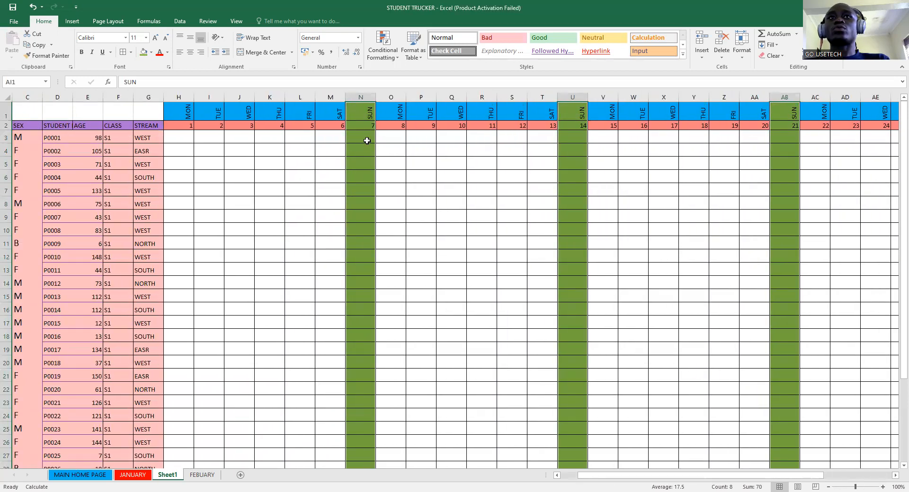
{"action": "left_click_drag", "start_coordinate": [367, 137], "coordinate": [366, 441]}
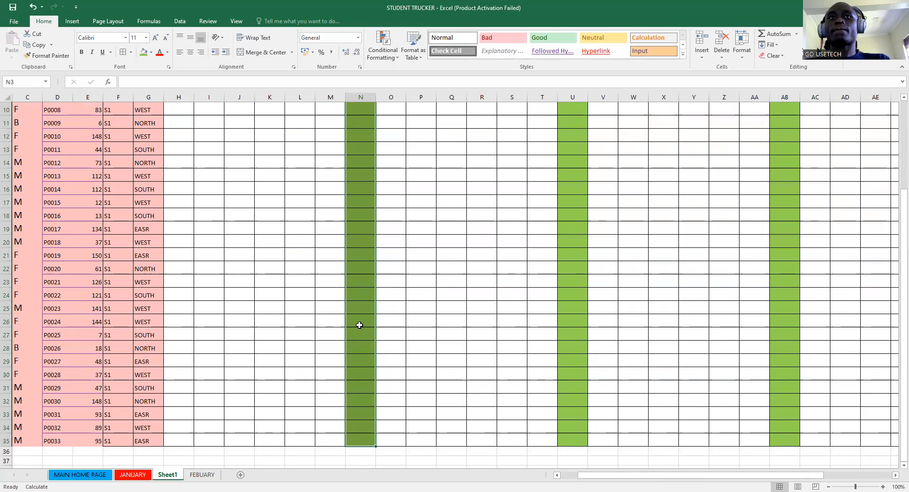
{"action": "scroll", "coordinate": [368, 186], "scroll_direction": "up", "scroll_amount": 3}
{"action": "left_click", "coordinate": [354, 141]}
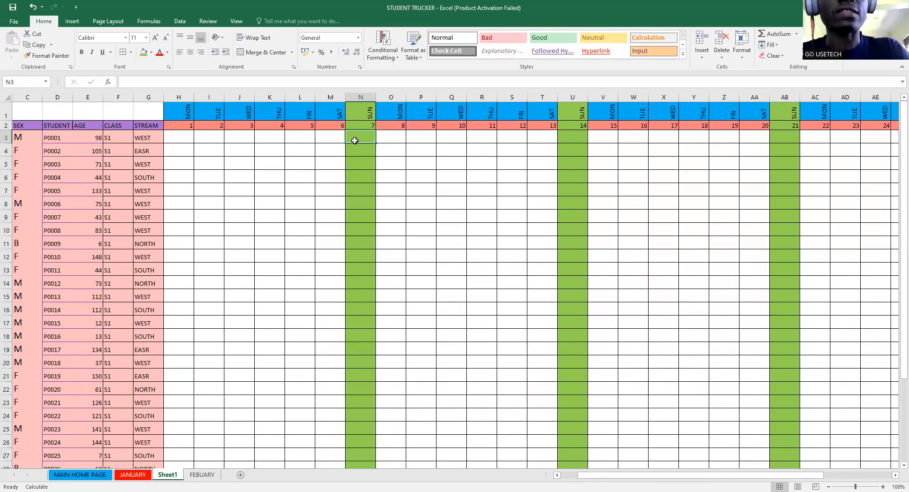
- Enter W in N3, fill it down to N35, and copy the column
{"action": "type", "text": "W"}
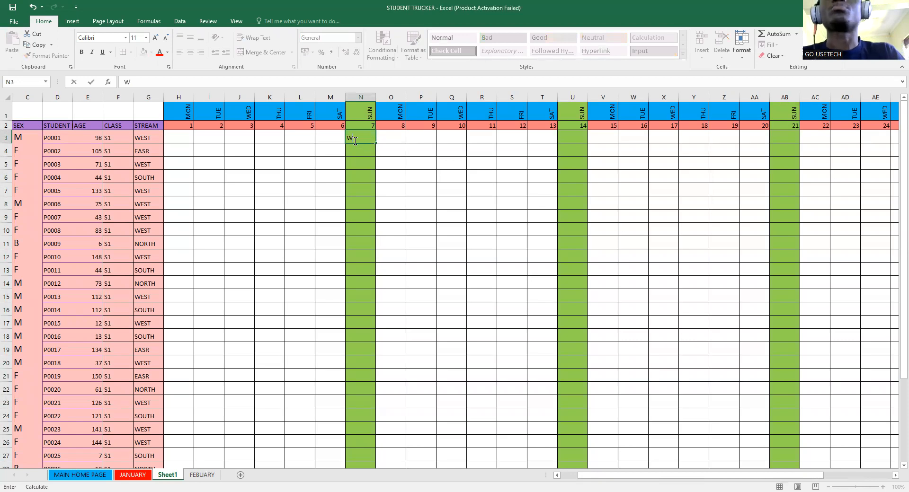
{"action": "left_click_drag", "start_coordinate": [374, 145], "coordinate": [374, 145]}
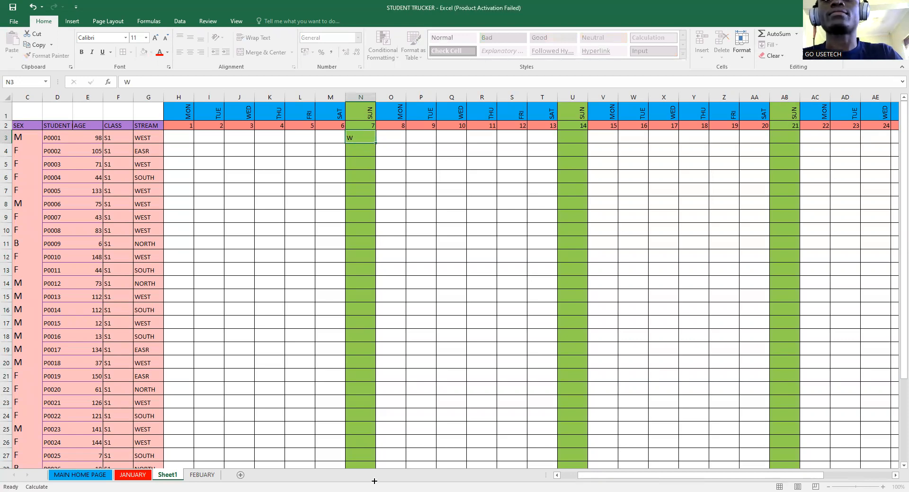
{"action": "left_click_drag", "start_coordinate": [373, 449], "coordinate": [386, 423]}
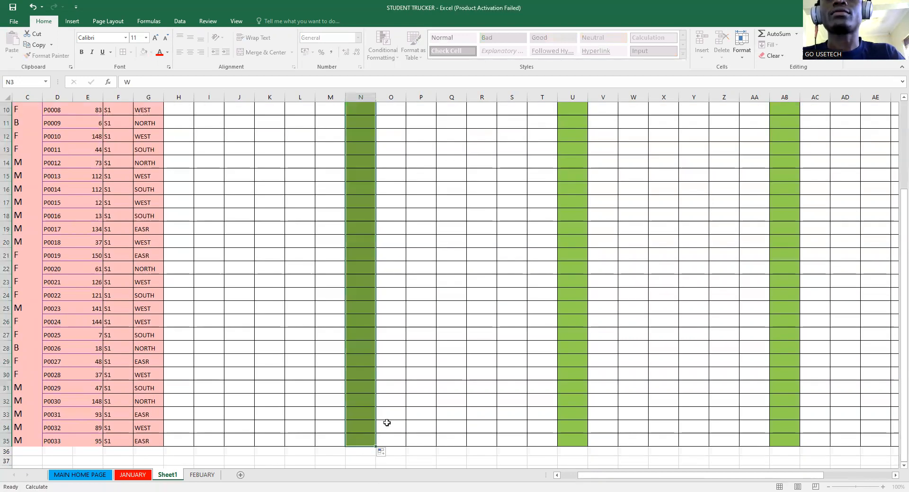
{"action": "key", "text": "ctrl+c"}
- Paste the W entries into U3, AB3 and AI3 for the remaining Sundays
{"action": "scroll", "coordinate": [539, 209], "scroll_direction": "up", "scroll_amount": 3}
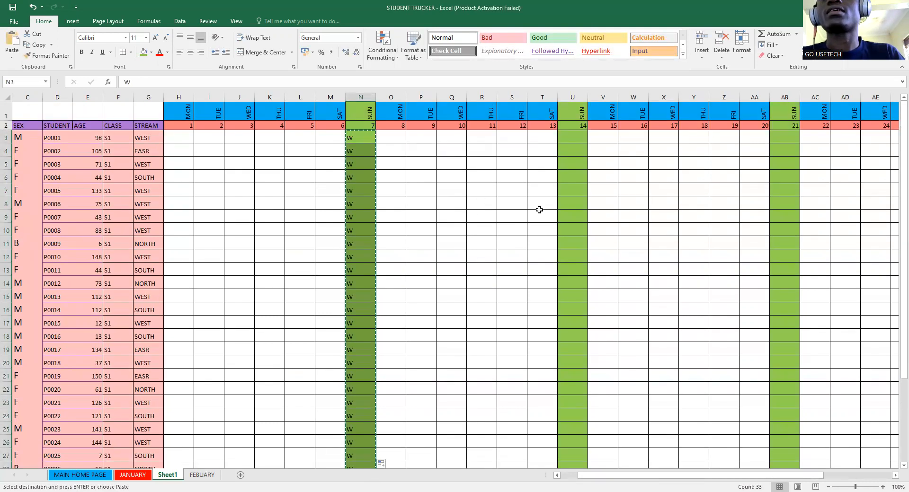
{"action": "left_click", "coordinate": [581, 135]}
{"action": "key", "text": "ctrl+v"}
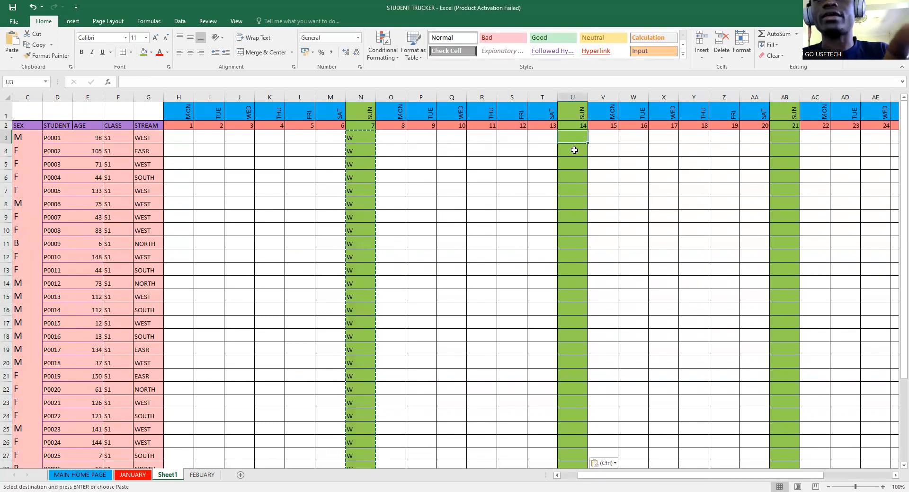
{"action": "left_click", "coordinate": [787, 141]}
{"action": "key", "text": "ctrl+v"}
{"action": "left_click_drag", "start_coordinate": [736, 477], "coordinate": [794, 474]}
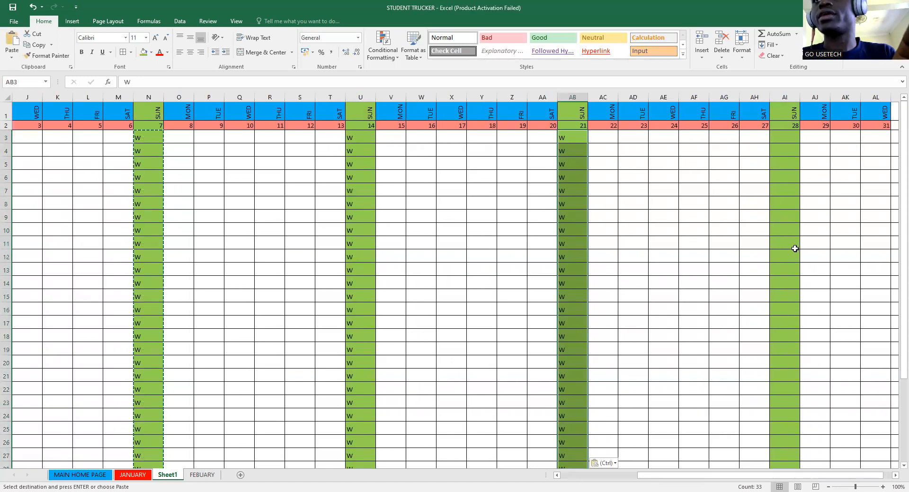
{"action": "left_click", "coordinate": [784, 138]}
{"action": "key", "text": "ctrl+v"}
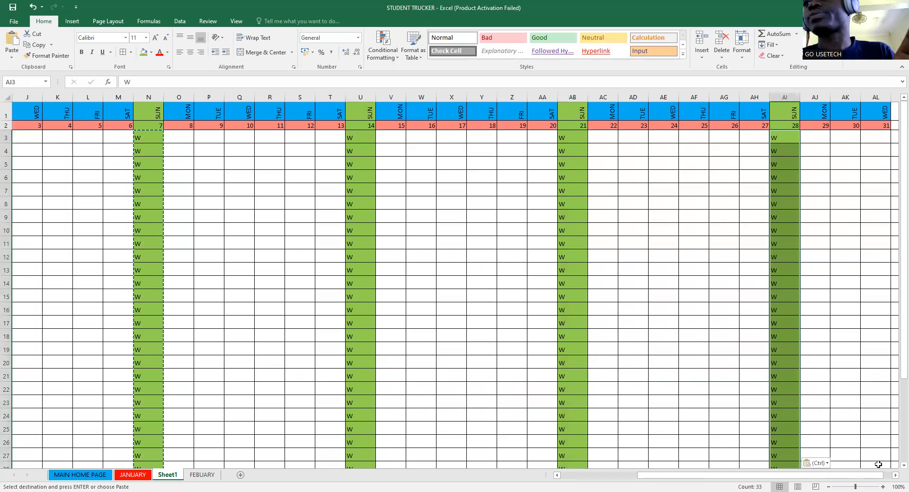
{"action": "left_click_drag", "start_coordinate": [825, 475], "coordinate": [328, 169]}
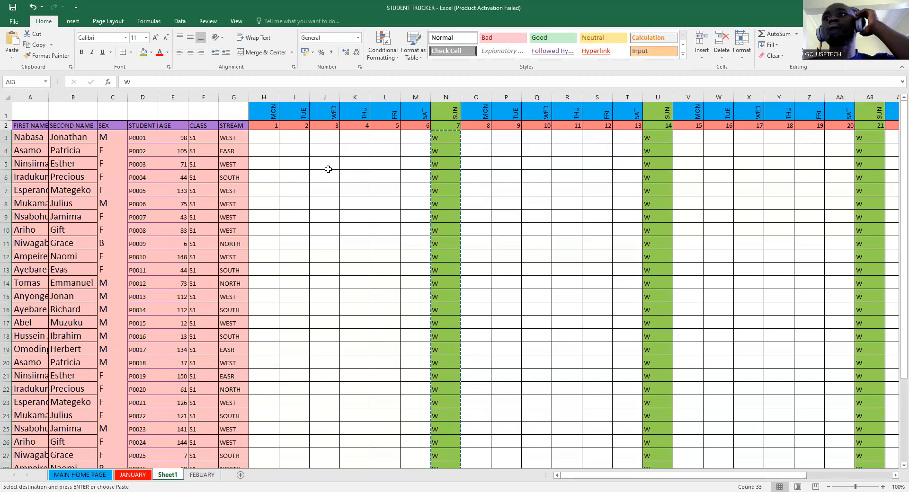
{"action": "left_click_drag", "start_coordinate": [264, 137], "coordinate": [396, 333]}
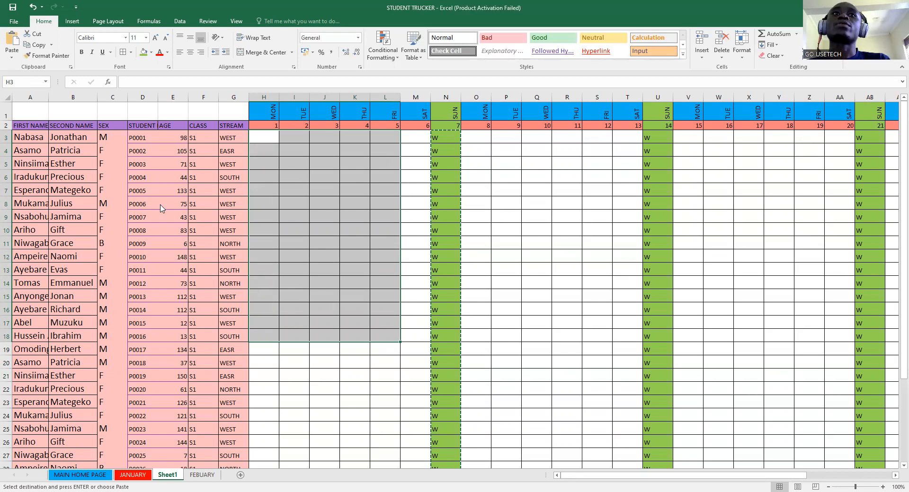
- Ctrl-select the weekday attendance blocks from H3 through the fourth week at AC3, skipping Sundays
{"action": "left_click", "coordinate": [260, 138]}
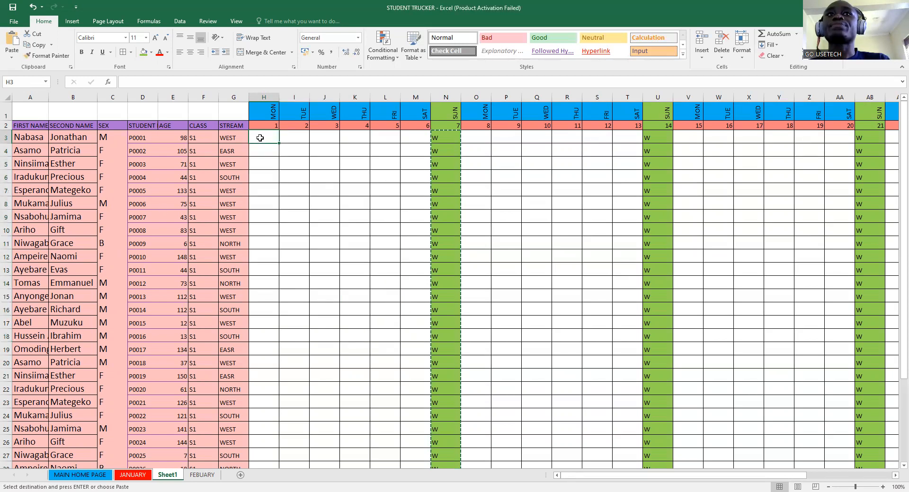
{"action": "left_click_drag", "start_coordinate": [259, 138], "coordinate": [417, 445]}
{"action": "scroll", "coordinate": [553, 257], "scroll_direction": "up", "scroll_amount": 1}
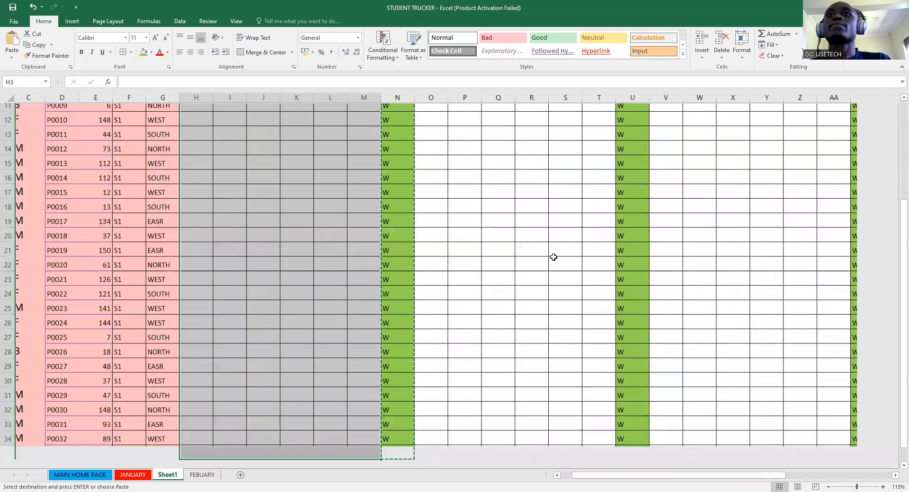
{"action": "scroll", "coordinate": [553, 257], "scroll_direction": "up", "scroll_amount": 2}
{"action": "left_click_drag", "start_coordinate": [901, 295], "coordinate": [896, 156]}
{"action": "left_click", "coordinate": [436, 157]}
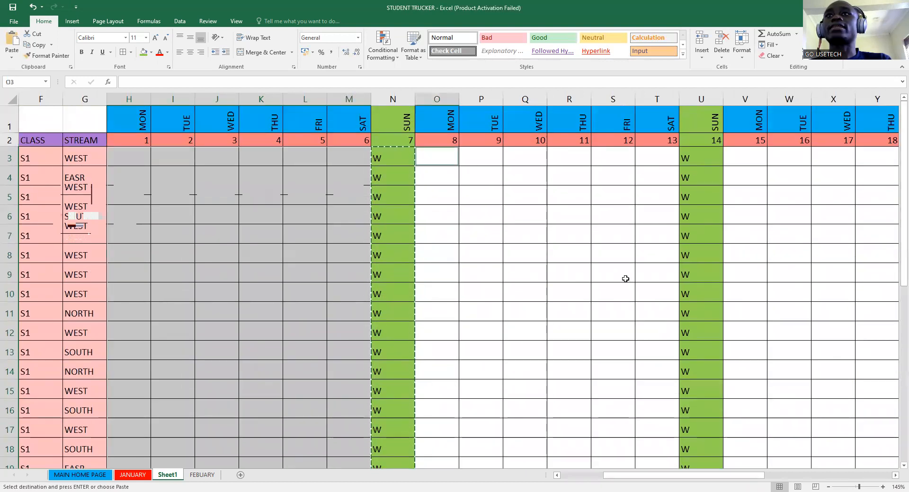
{"action": "left_click_drag", "start_coordinate": [630, 388], "coordinate": [644, 413]}
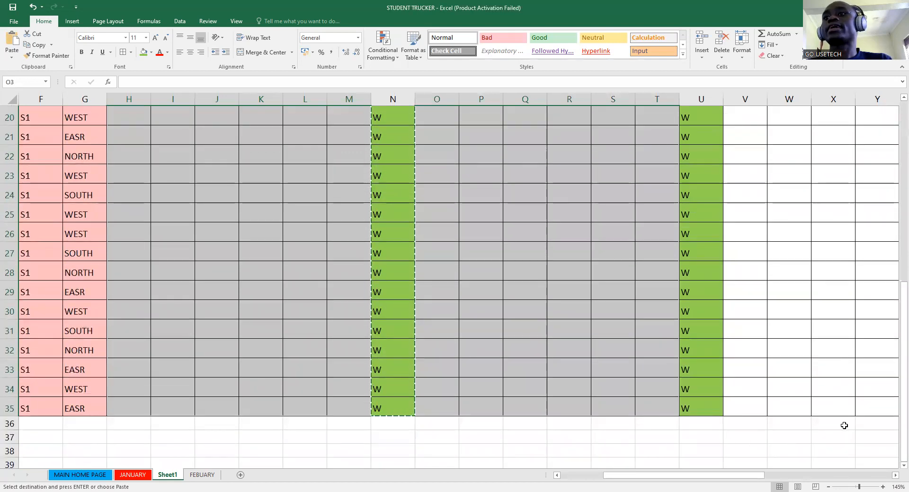
{"action": "left_click_drag", "start_coordinate": [747, 477], "coordinate": [789, 478]}
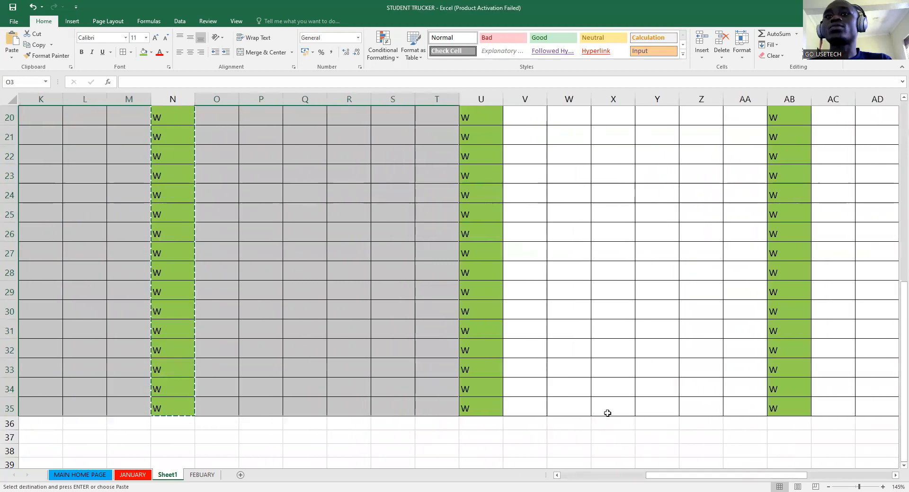
{"action": "left_click", "coordinate": [532, 406]}
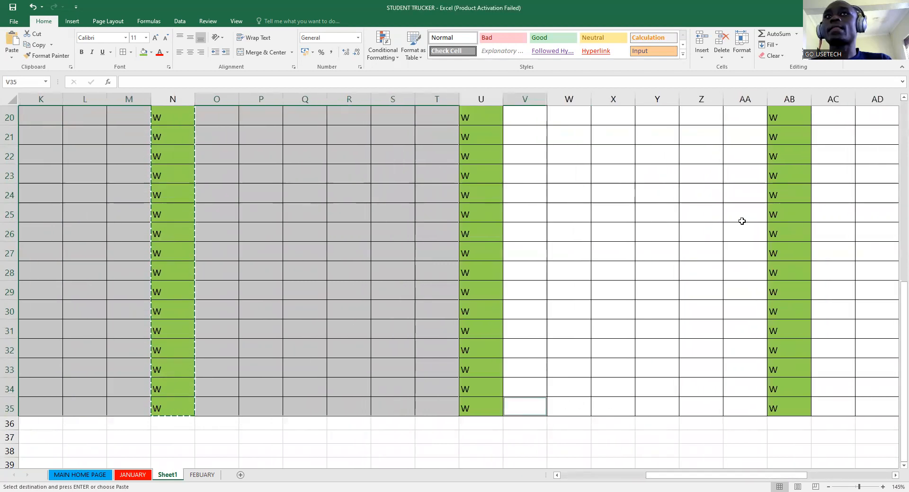
{"action": "left_click_drag", "start_coordinate": [740, 66], "coordinate": [728, 163]}
{"action": "left_click", "coordinate": [829, 159]}
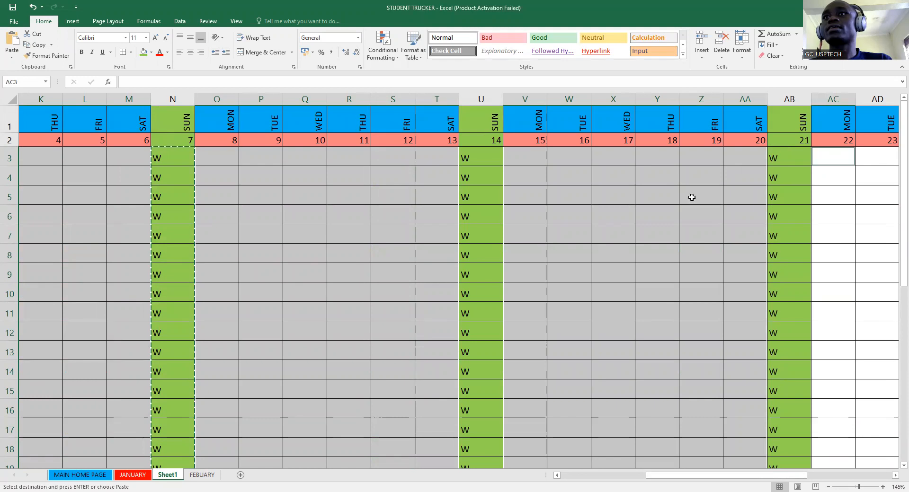
{"action": "left_click_drag", "start_coordinate": [833, 159], "coordinate": [704, 403]}
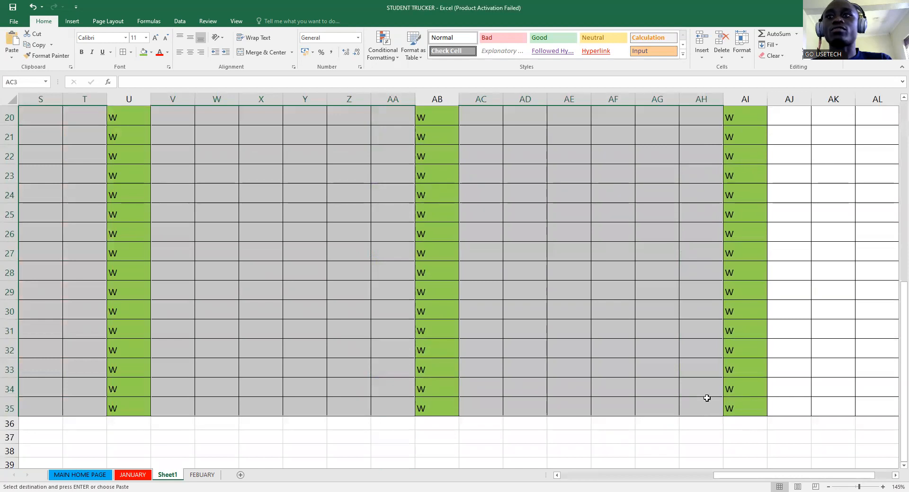
- Add the month's last weekday cells from column AJ to row 35 to the selection
{"action": "left_click", "coordinate": [799, 405]}
{"action": "left_click_drag", "start_coordinate": [810, 404], "coordinate": [776, 400]}
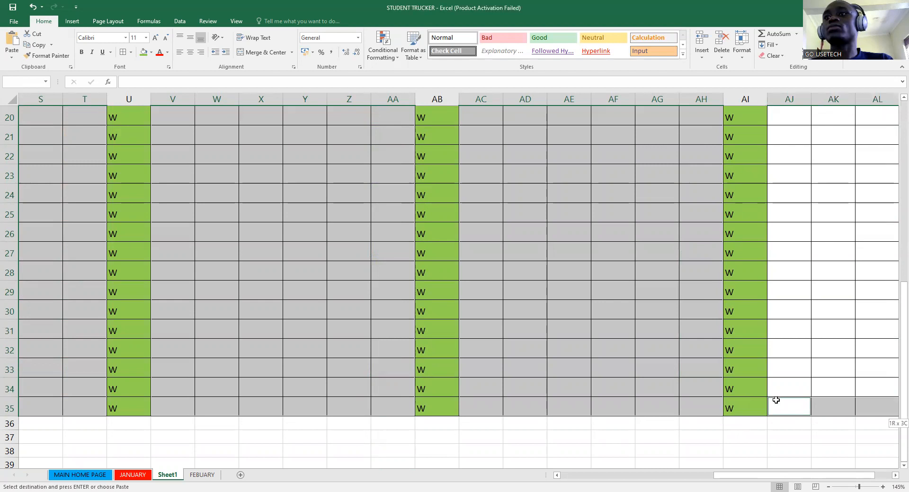
{"action": "right_click", "coordinate": [776, 400]}
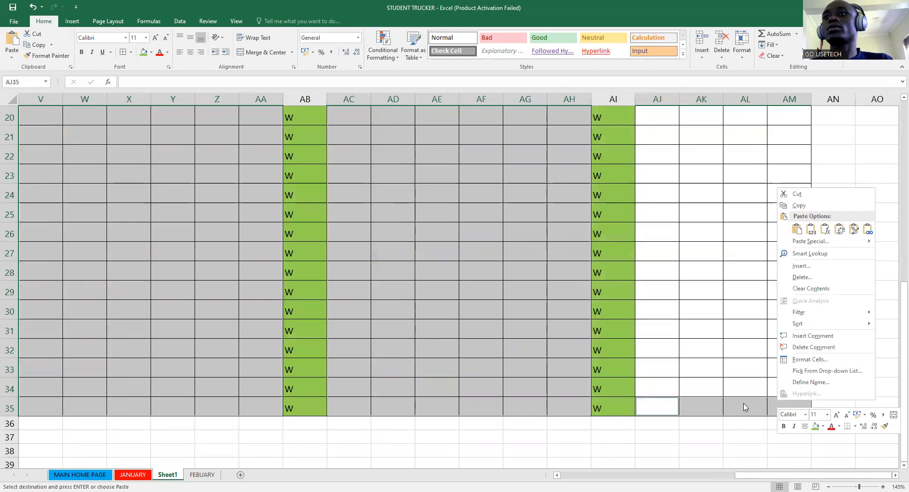
{"action": "key", "text": "Escape"}
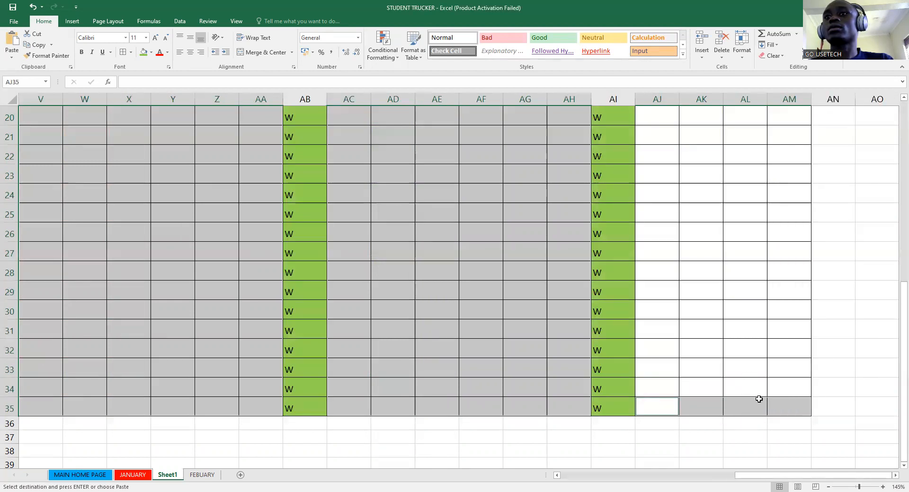
{"action": "left_click", "coordinate": [657, 380]}
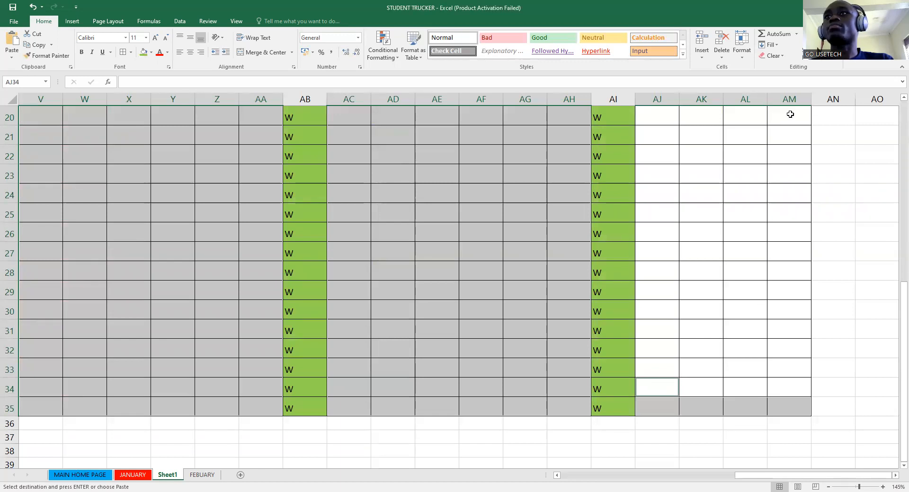
{"action": "left_click_drag", "start_coordinate": [787, 100], "coordinate": [763, 163]}
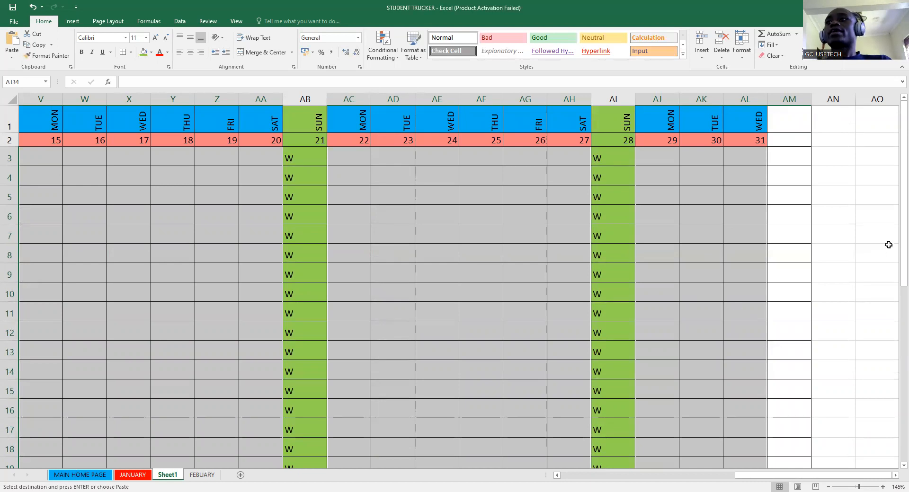
{"action": "left_click_drag", "start_coordinate": [896, 242], "coordinate": [895, 215]}
{"action": "left_click", "coordinate": [794, 446]}
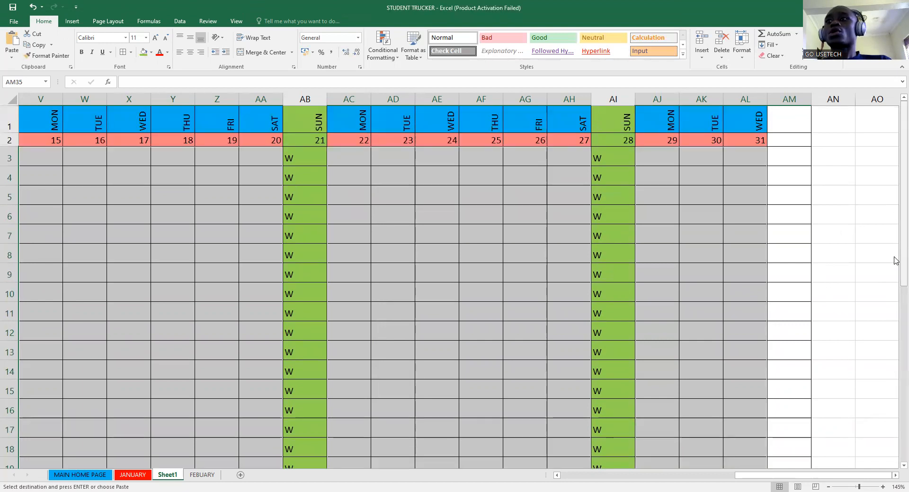
{"action": "left_click_drag", "start_coordinate": [896, 260], "coordinate": [895, 439]}
{"action": "right_click", "coordinate": [781, 450]}
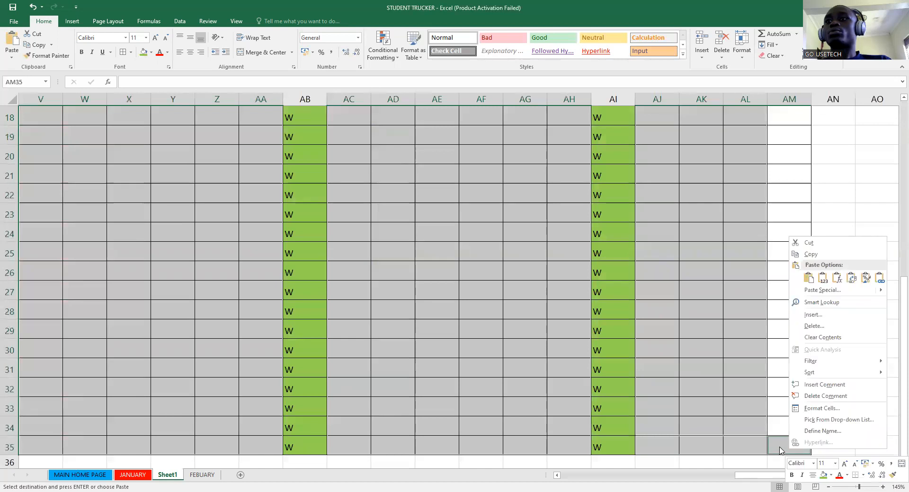
{"action": "left_click_drag", "start_coordinate": [895, 308], "coordinate": [894, 177]}
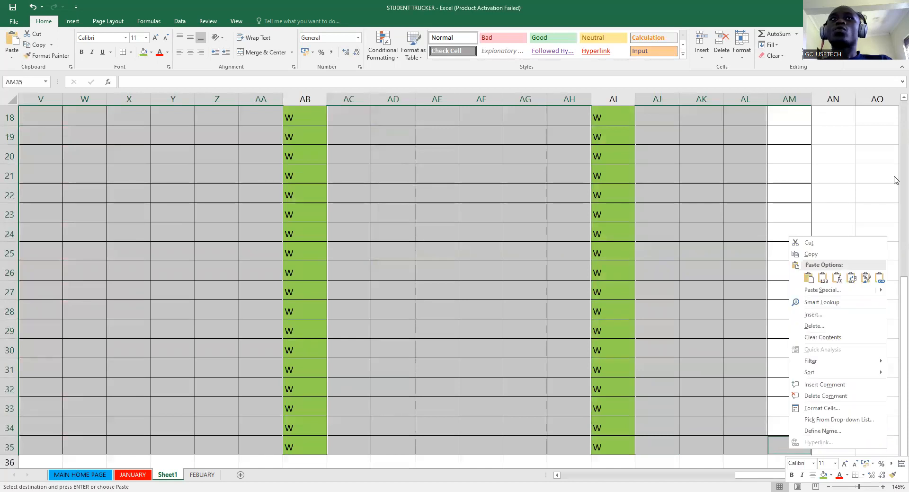
{"action": "left_click", "coordinate": [179, 20]}
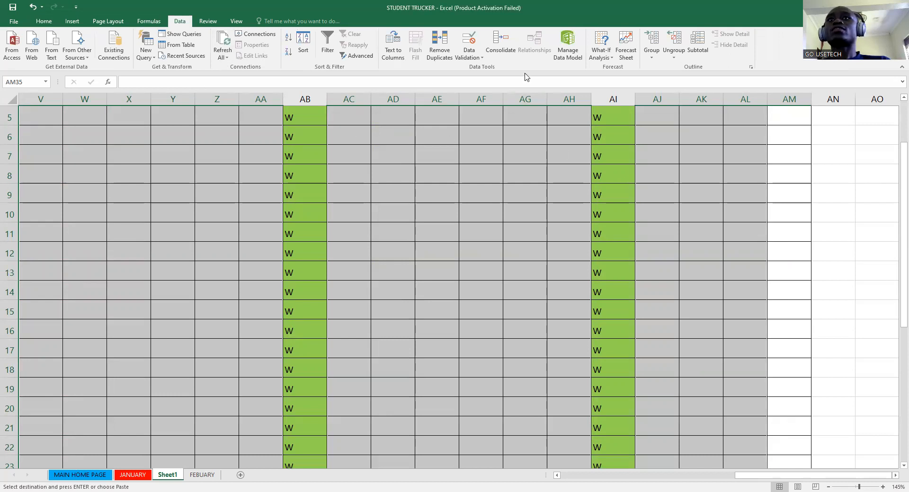
- Give the selected attendance cells a Data Validation List rule with source P,A
{"action": "left_click", "coordinate": [782, 253]}
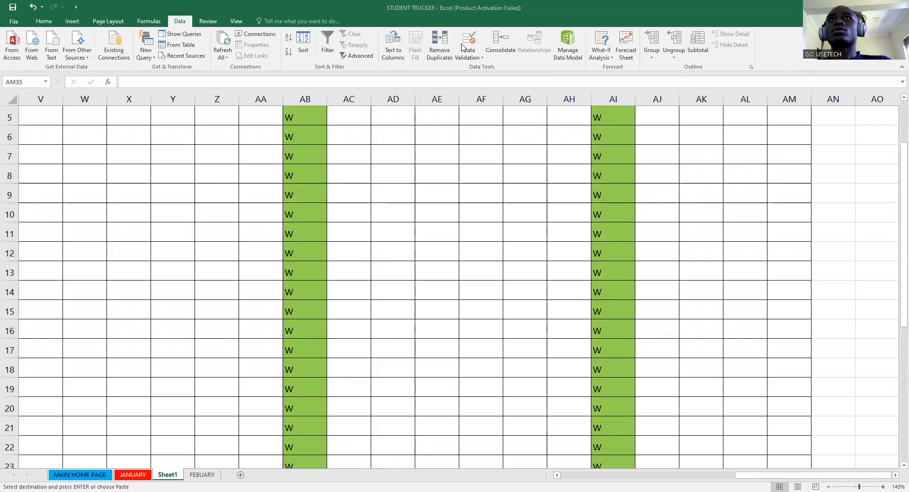
{"action": "key", "text": "ctrl+shift+Home"}
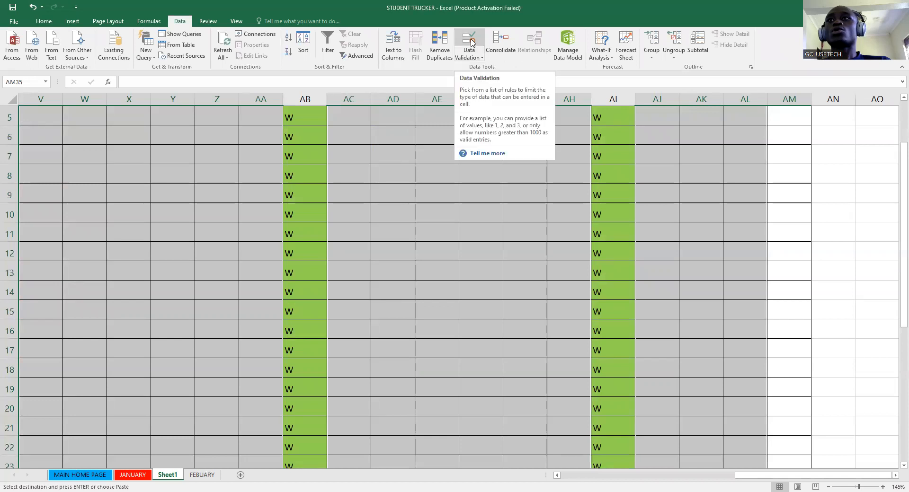
{"action": "left_click", "coordinate": [471, 42]}
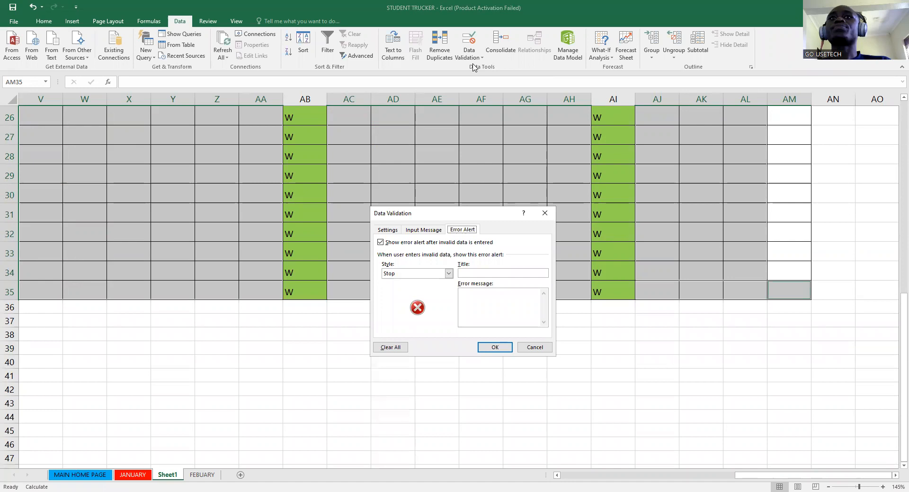
{"action": "left_click", "coordinate": [388, 230]}
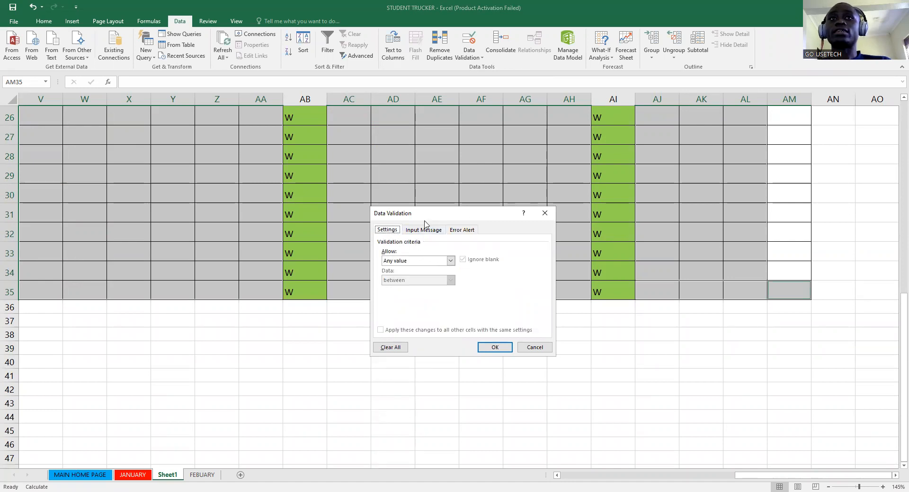
{"action": "left_click", "coordinate": [451, 261]}
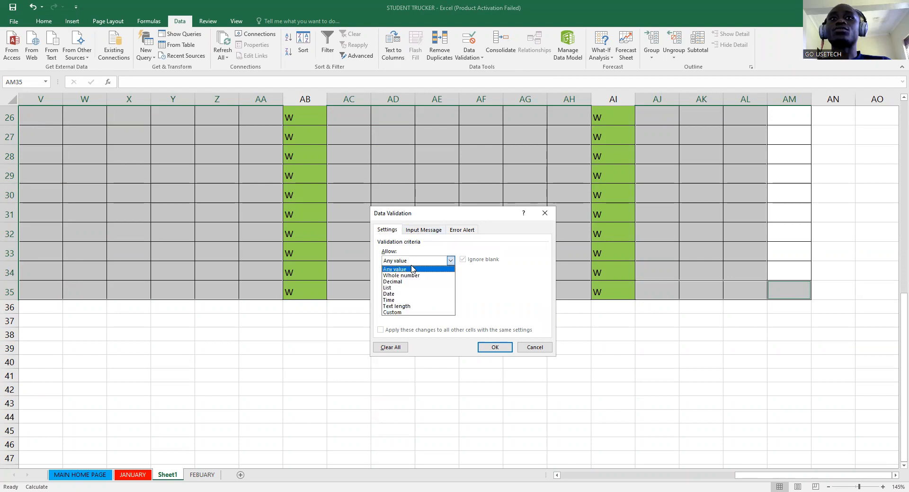
{"action": "left_click", "coordinate": [396, 288]}
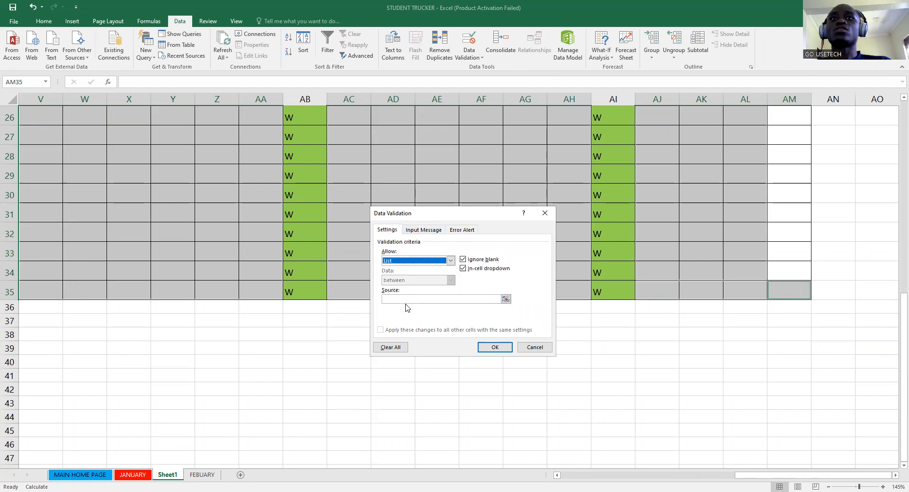
{"action": "left_click", "coordinate": [418, 300]}
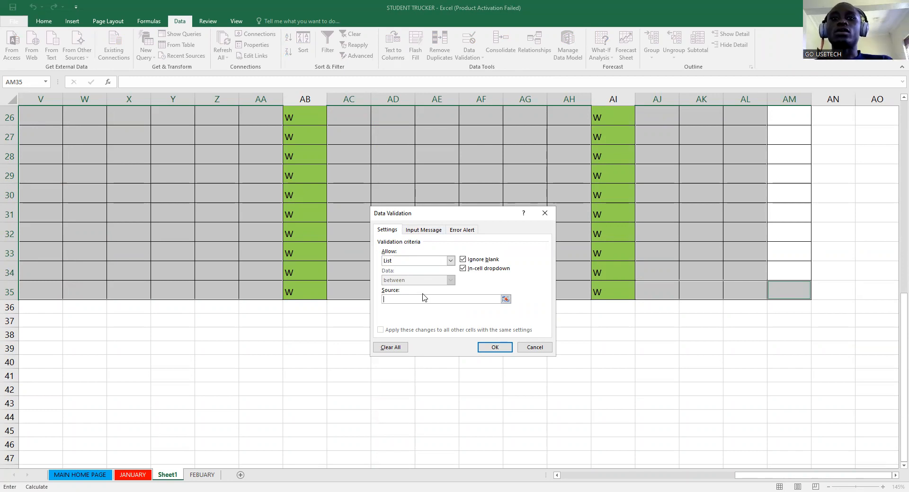
{"action": "type", "text": "P,A"}
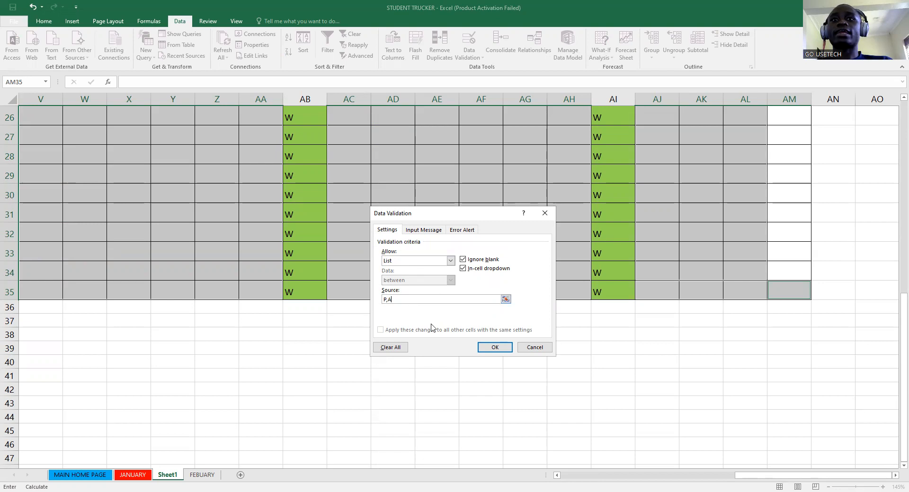
{"action": "left_click", "coordinate": [429, 231]}
{"action": "left_click", "coordinate": [417, 273]}
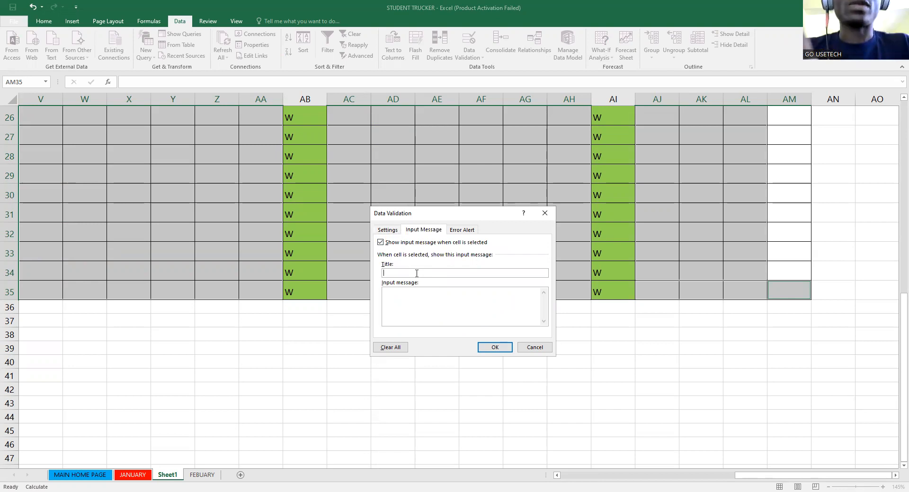
- Title the input message GO USEETCEH with text THANKS FOR CHOOSING THE RIGHT ANSWER
{"action": "type", "text": "CORR"}
{"action": "key", "text": "BackSpace"}
{"action": "key", "text": "BackSpace"}
{"action": "key", "text": "BackSpace"}
{"action": "key", "text": "BackSpace"}
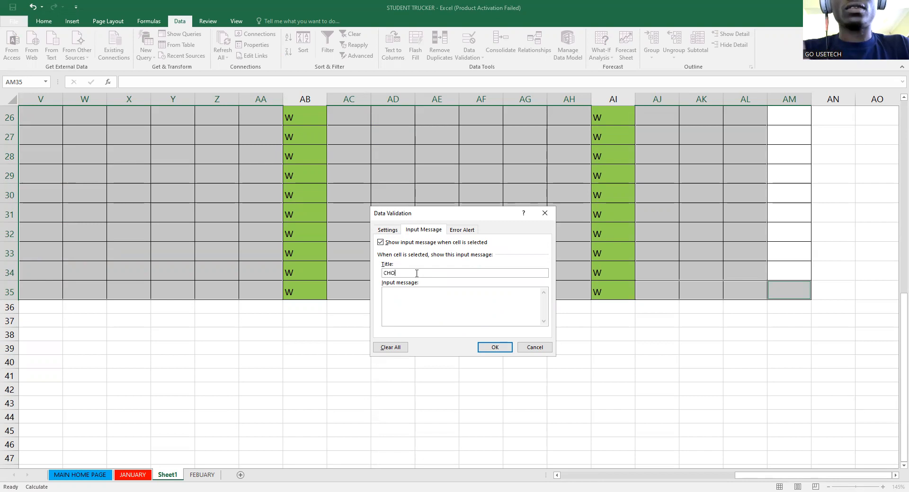
{"action": "key", "text": "BackSpace"}
{"action": "key", "text": "BackSpace"}
{"action": "key", "text": "BackSpace"}
{"action": "key", "text": "BackSpace"}
{"action": "key", "text": "BackSpace"}
{"action": "type", "text": "GO USETECH"}
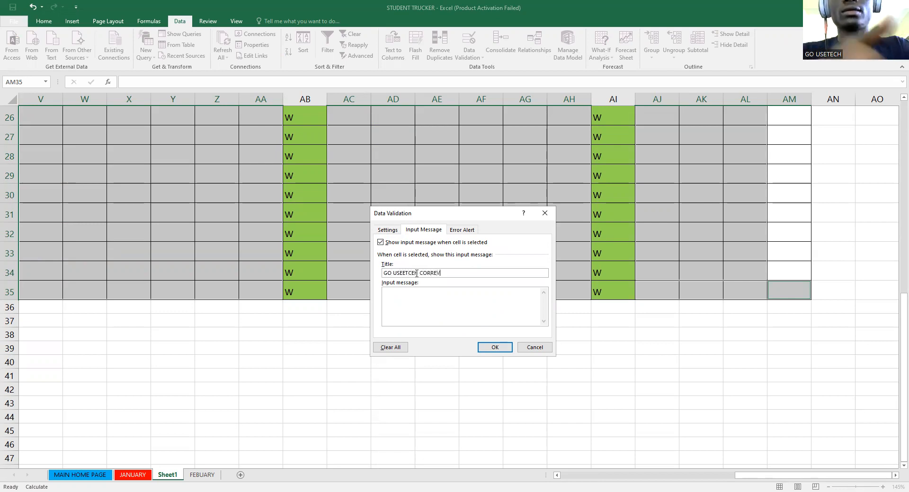
{"action": "key", "text": "BackSpace"}
{"action": "key", "text": "BackSpace"}
{"action": "key", "text": "BackSpace"}
{"action": "key", "text": "BackSpace"}
{"action": "key", "text": "BackSpace"}
{"action": "key", "text": "BackSpace"}
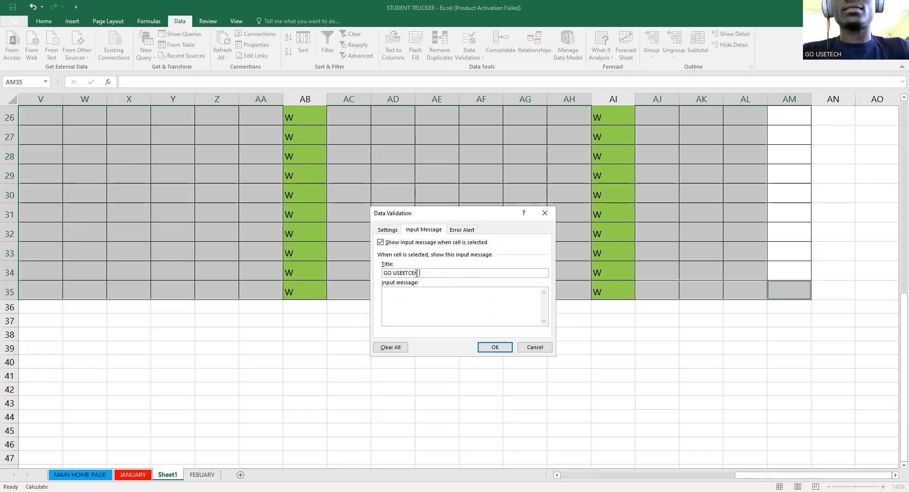
{"action": "left_click", "coordinate": [397, 292]}
{"action": "type", "text": "THANKS FOR CHOOSING THE RIGHT ANSWER"}
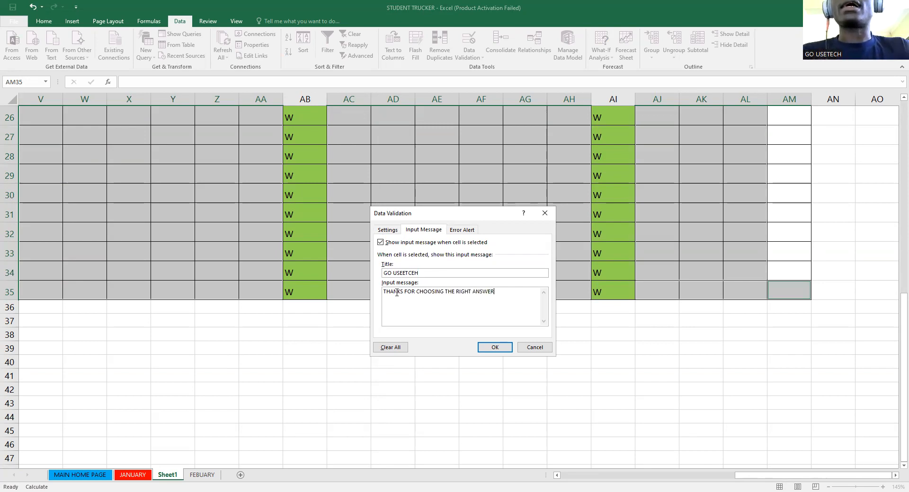
{"action": "left_click", "coordinate": [463, 231]}
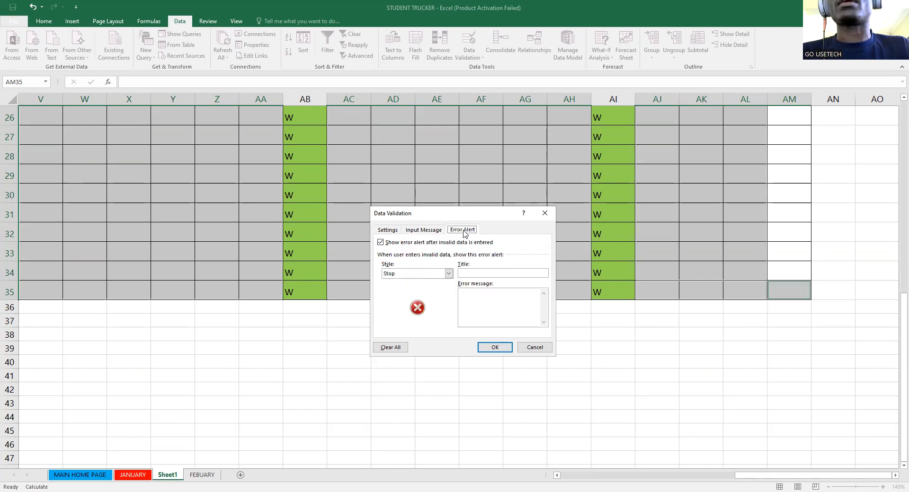
- Set a Stop alert titled GO USETECH ERROR TEXT reading PLEASE SELECT FROM THE ANSWERS GIVEN BELOW, then confirm
{"action": "left_click", "coordinate": [475, 273]}
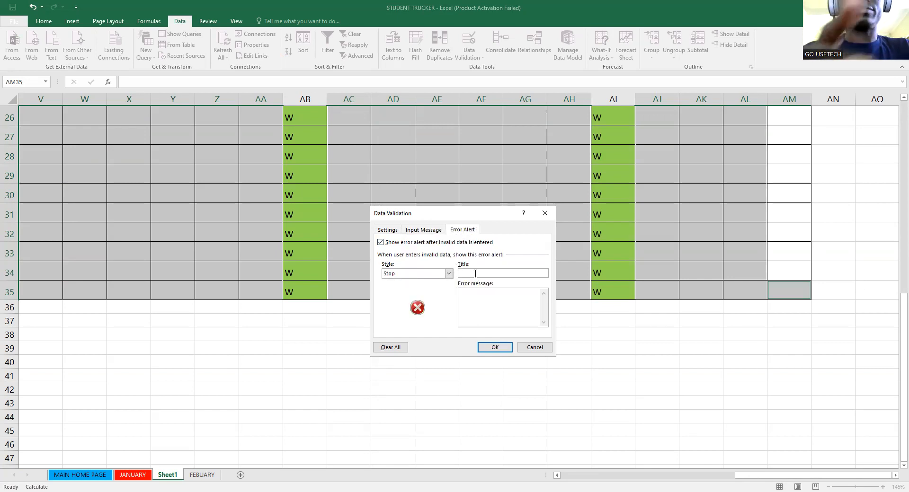
{"action": "type", "text": "GO USETECH ERROR TEXT"}
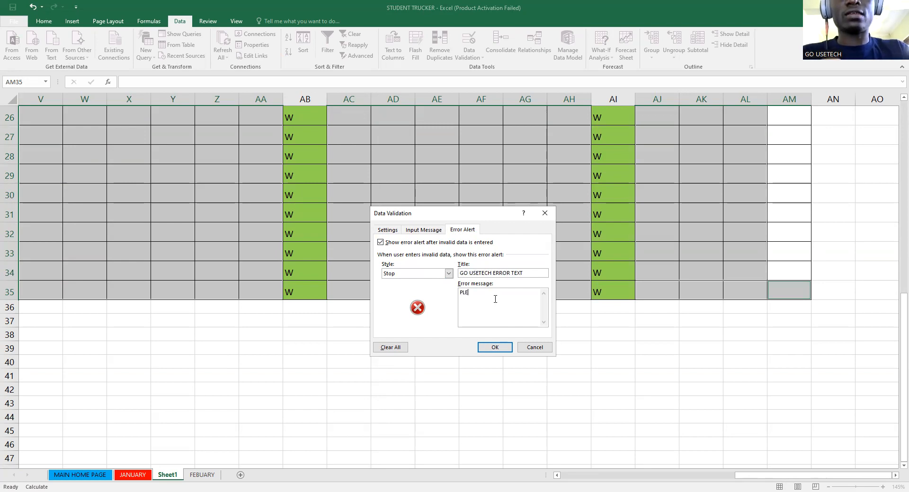
{"action": "key", "text": "BackSpace"}
{"action": "type", "text": "ASE SELECT FO"}
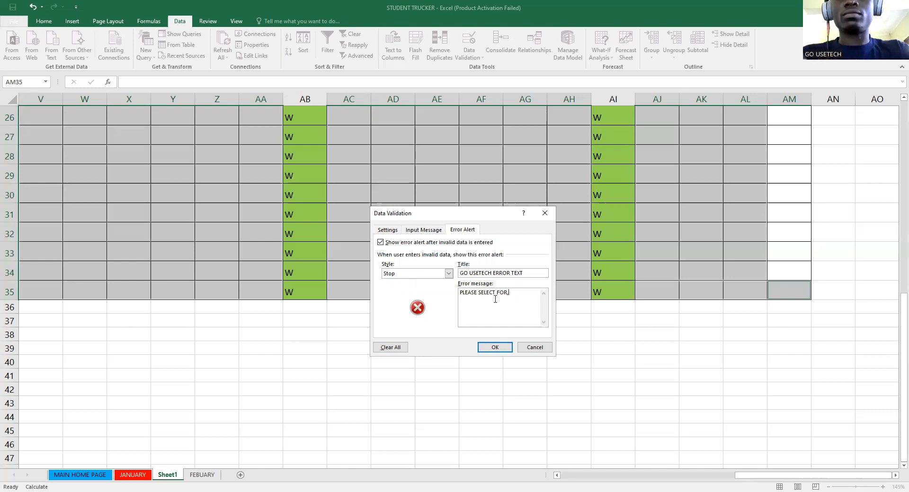
{"action": "key", "text": "BackSpace"}
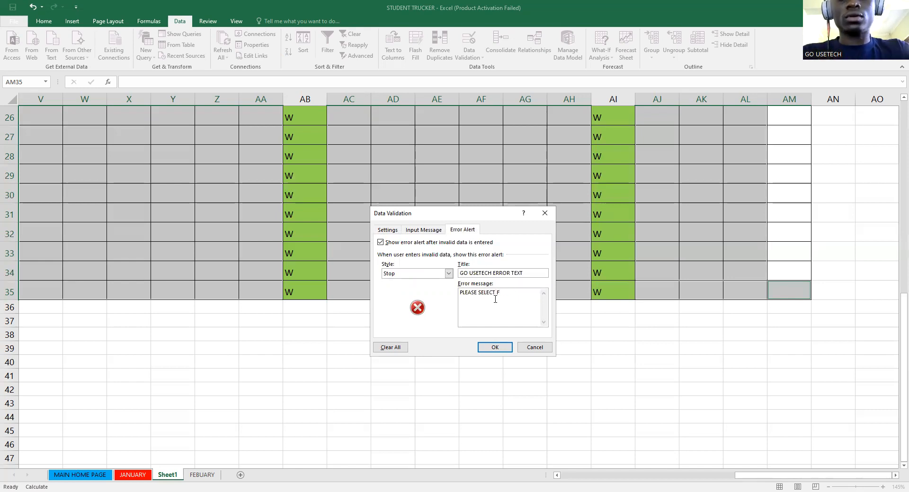
{"action": "type", "text": "ROM THE ANSSSSSSE"}
{"action": "key", "text": "BackSpace"}
{"action": "key", "text": "BackSpace"}
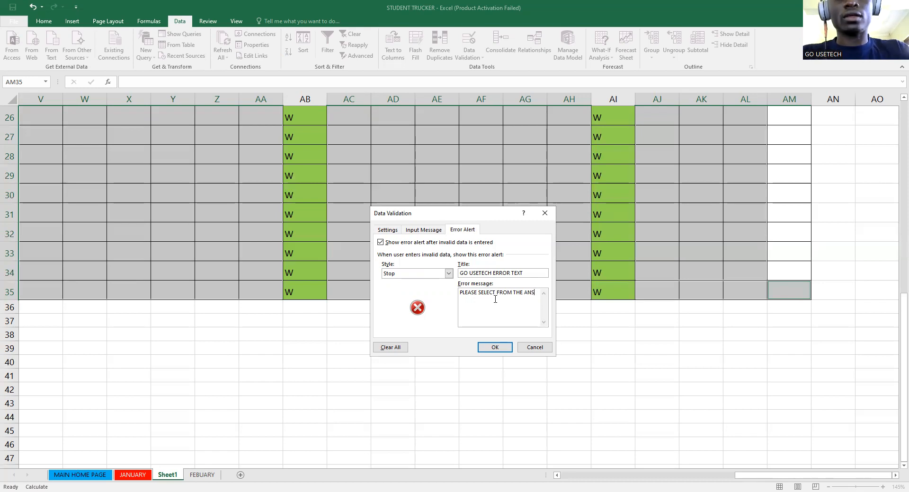
{"action": "type", "text": "ERS GIVEN BELOW"}
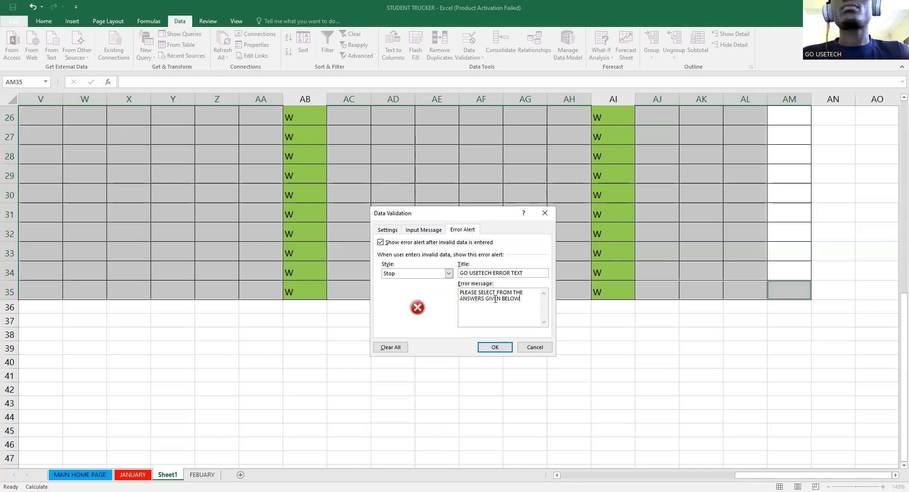
{"action": "left_click", "coordinate": [431, 230]}
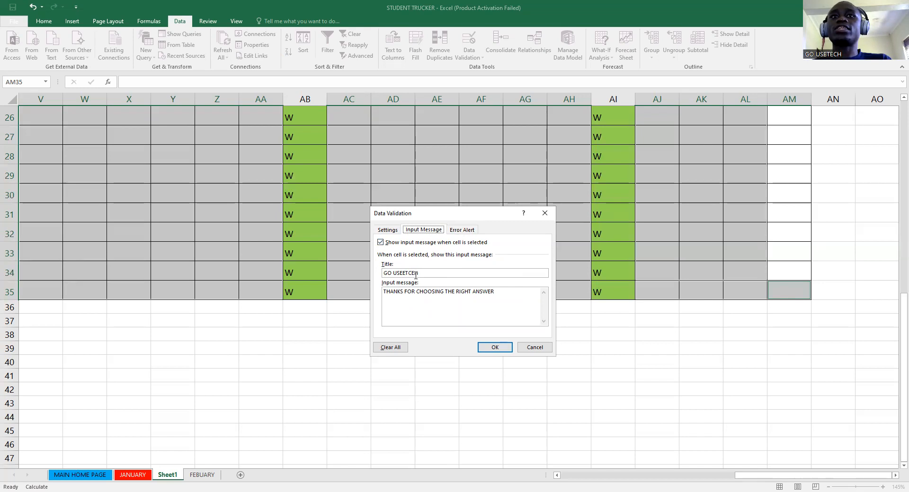
{"action": "left_click", "coordinate": [462, 230]}
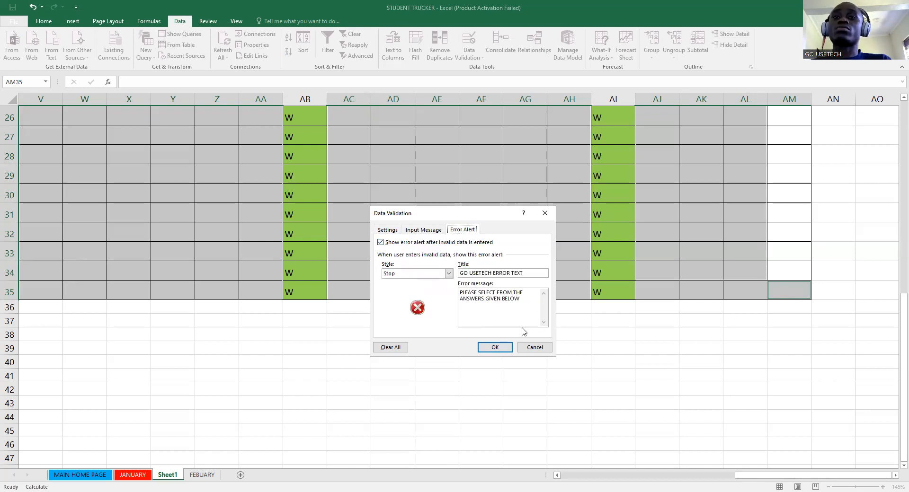
{"action": "left_click", "coordinate": [492, 343]}
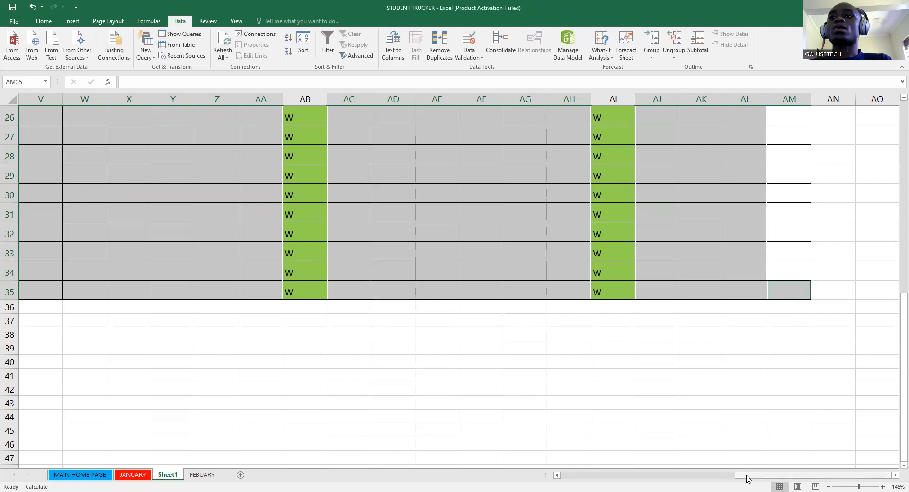
- Check the input prompt and validation on cells H3 and J7
{"action": "left_click_drag", "start_coordinate": [747, 479], "coordinate": [572, 479]}
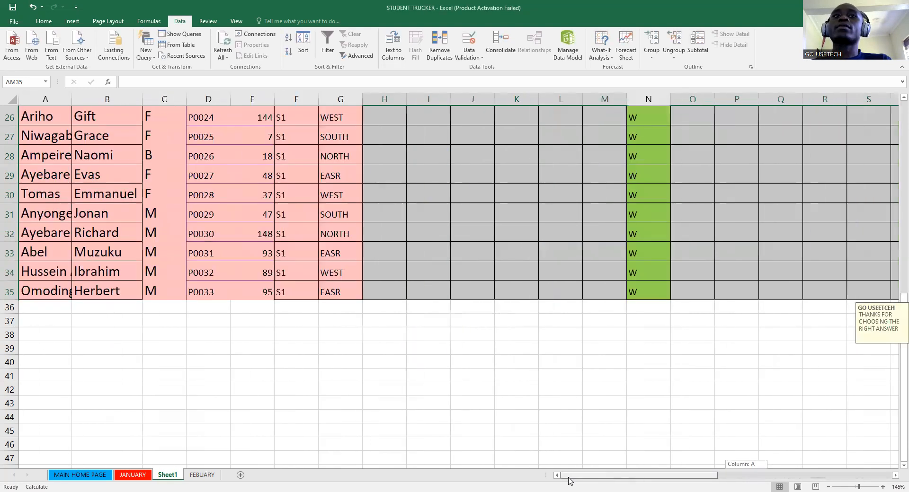
{"action": "scroll", "coordinate": [439, 233], "scroll_direction": "up", "scroll_amount": 1}
{"action": "scroll", "coordinate": [439, 234], "scroll_direction": "up", "scroll_amount": 8}
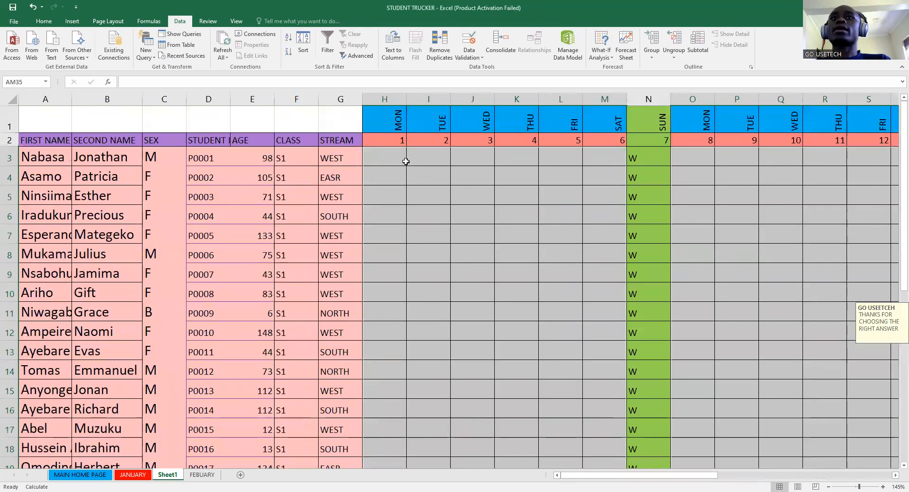
{"action": "left_click", "coordinate": [404, 161]}
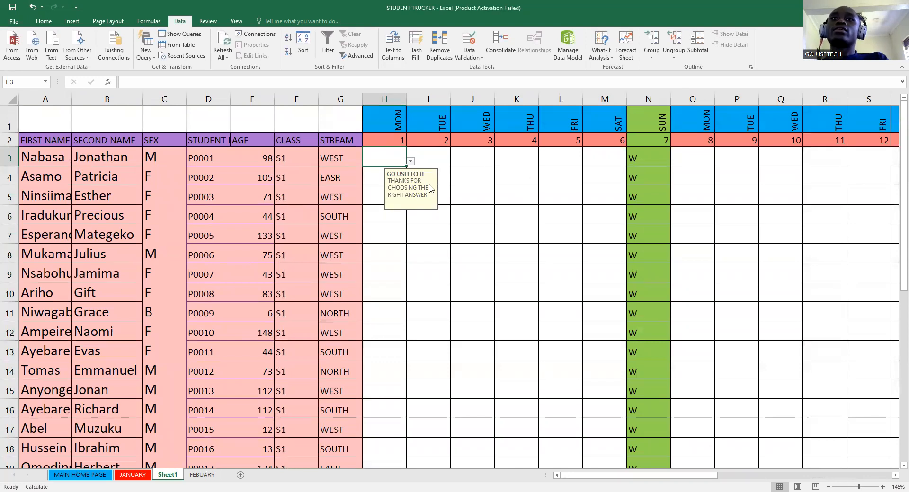
{"action": "left_click", "coordinate": [466, 229]}
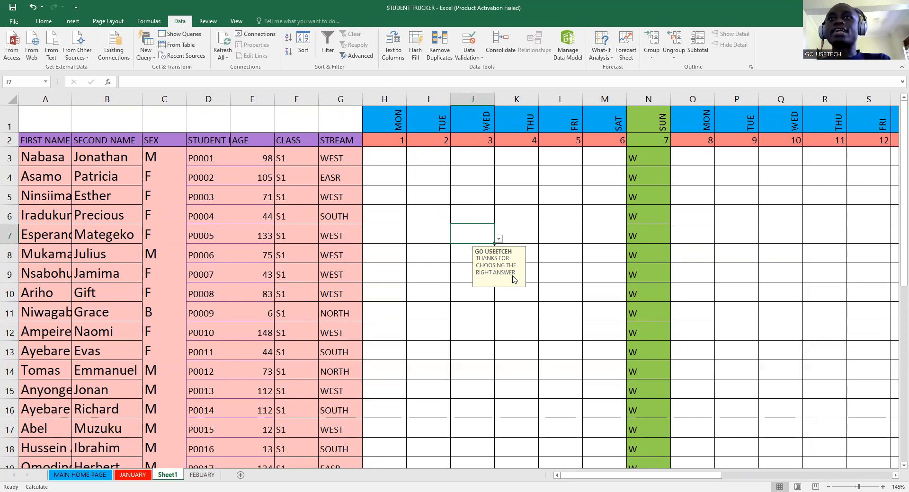
{"action": "left_click", "coordinate": [395, 161]}
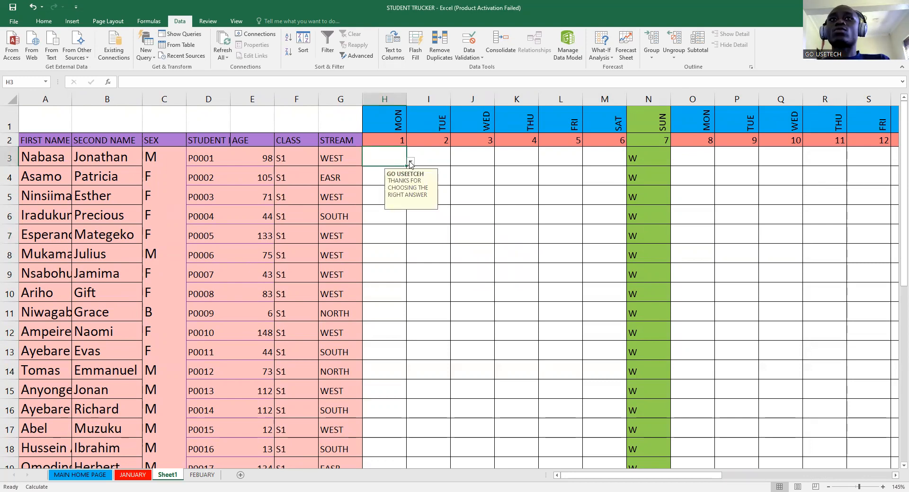
- Zoom in and set H3 to A from its P/A dropdown
{"action": "left_click", "coordinate": [867, 486]}
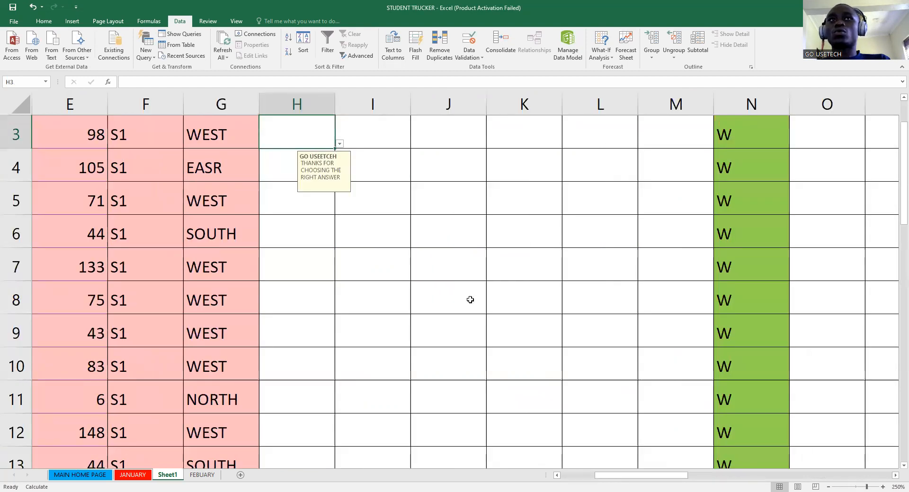
{"action": "left_click", "coordinate": [339, 145]}
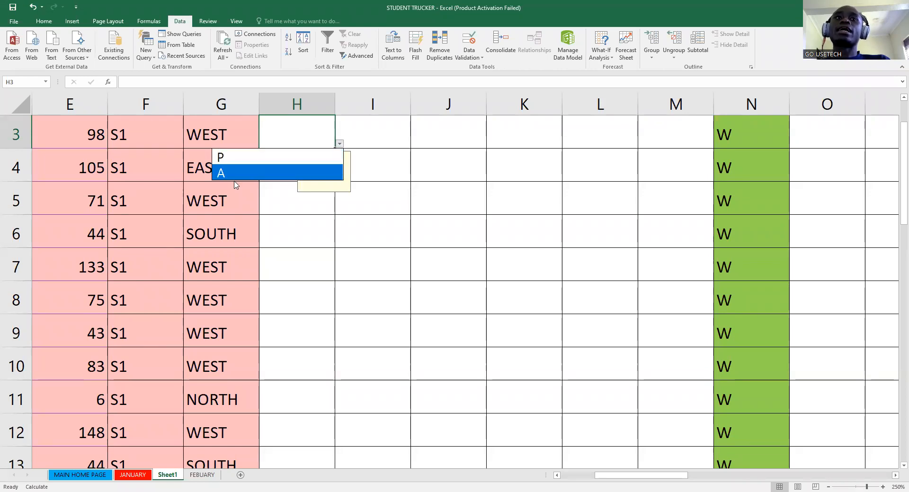
{"action": "left_click", "coordinate": [240, 161]}
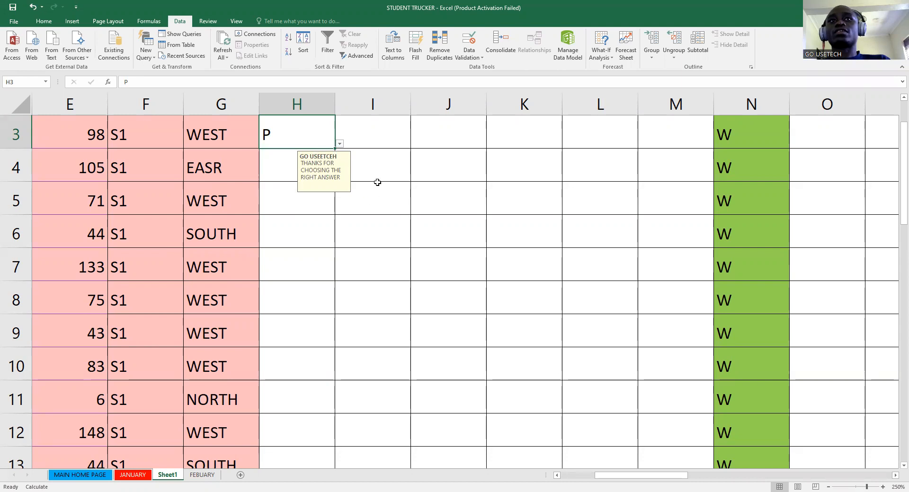
{"action": "left_click", "coordinate": [340, 143]}
{"action": "left_click", "coordinate": [264, 174]}
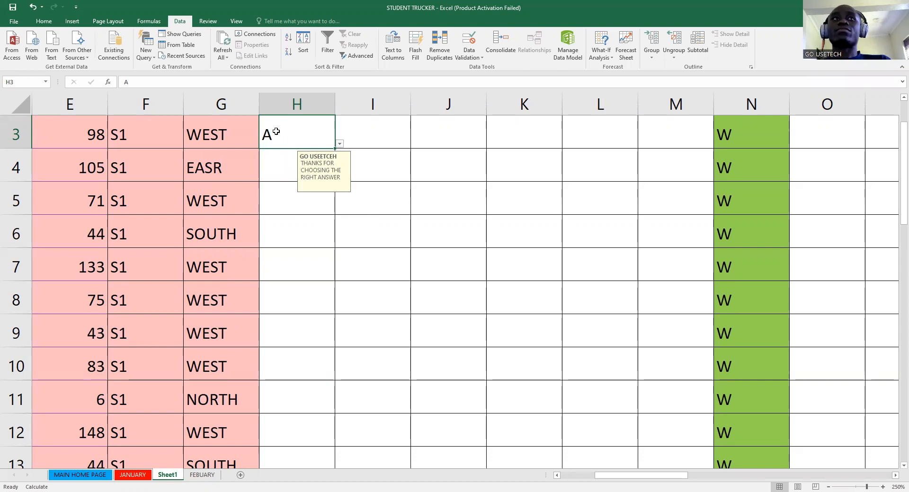
{"action": "left_click", "coordinate": [43, 21]}
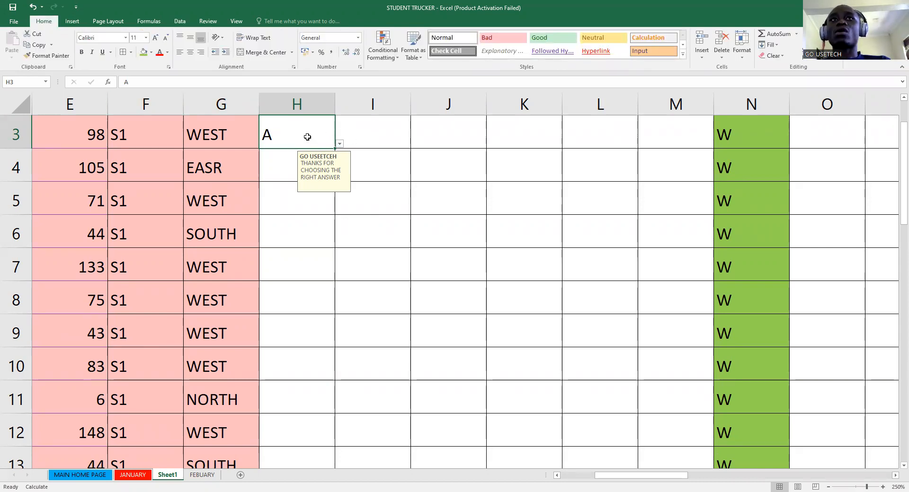
- Add a Text That Contains A rule using Light Red Fill with Dark Red Text
{"action": "left_click", "coordinate": [391, 56]}
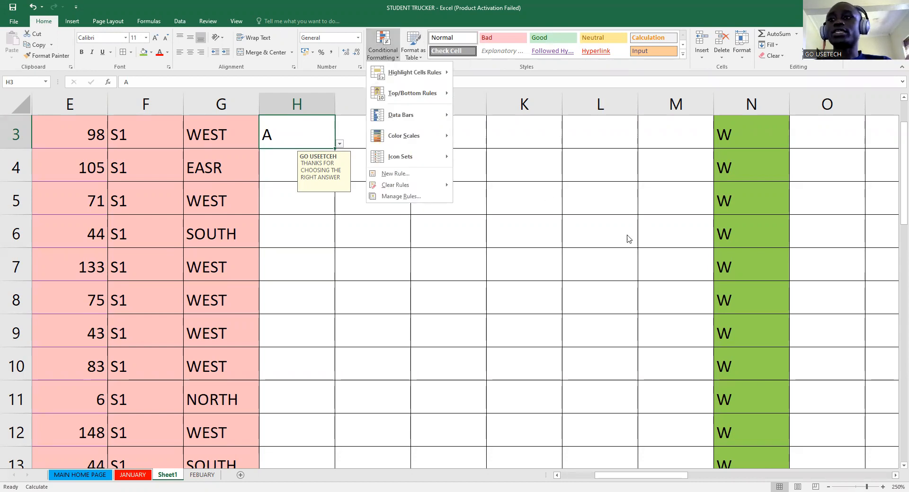
{"action": "scroll", "coordinate": [532, 182], "scroll_direction": "up", "scroll_amount": 5}
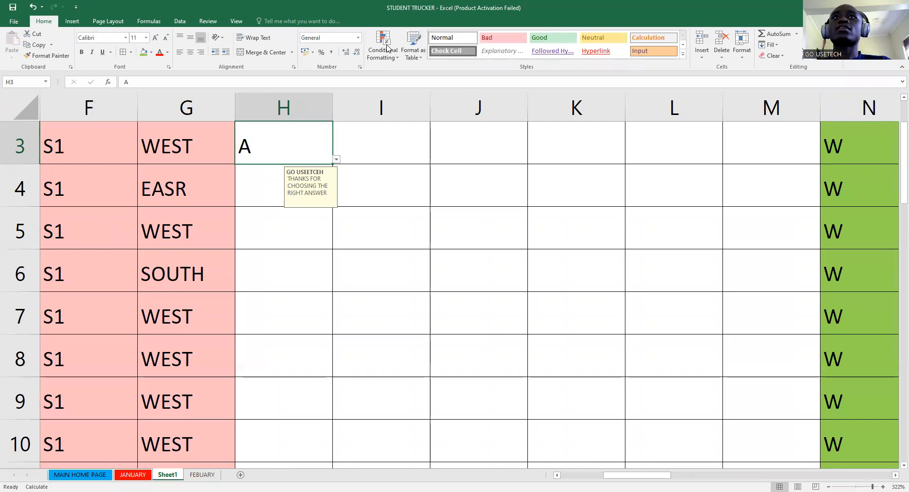
{"action": "left_click", "coordinate": [397, 55]}
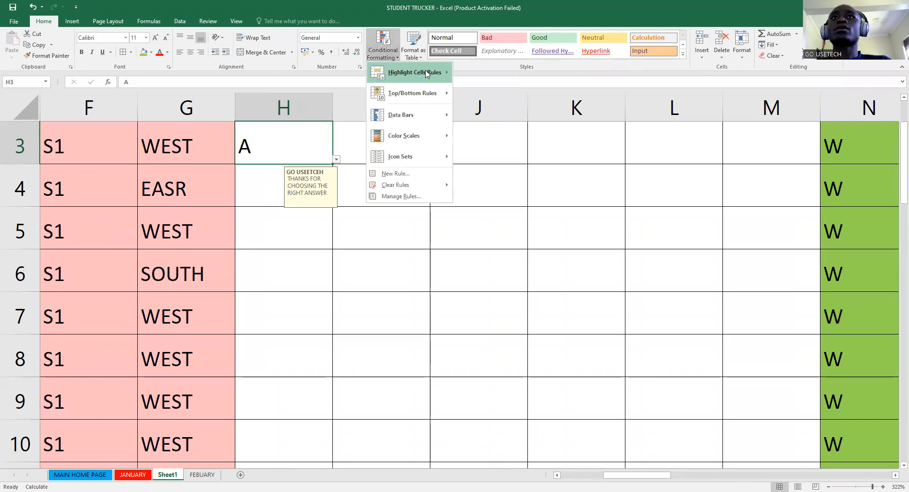
{"action": "mouse_move", "coordinate": [412, 78]}
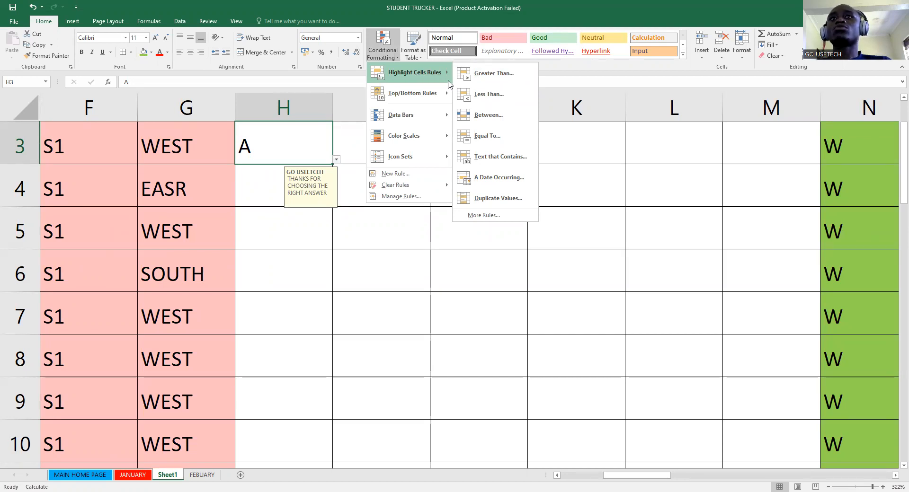
{"action": "left_click", "coordinate": [491, 153]}
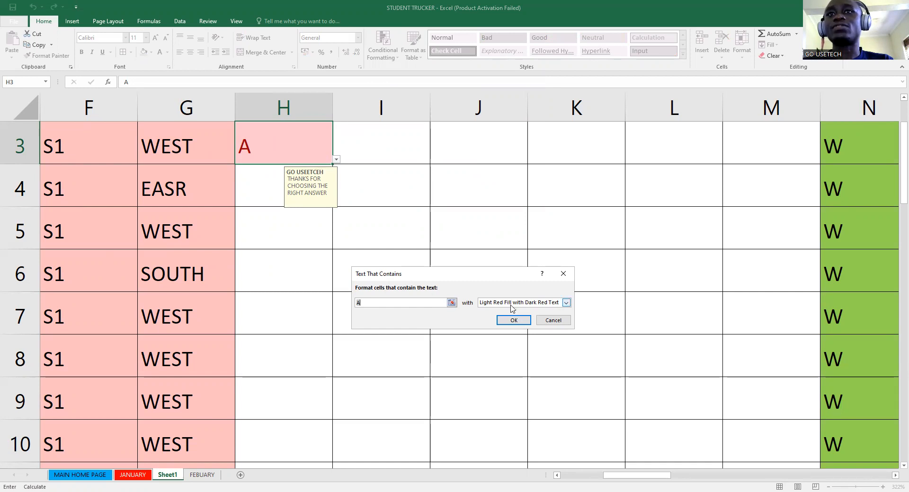
{"action": "left_click", "coordinate": [565, 304]}
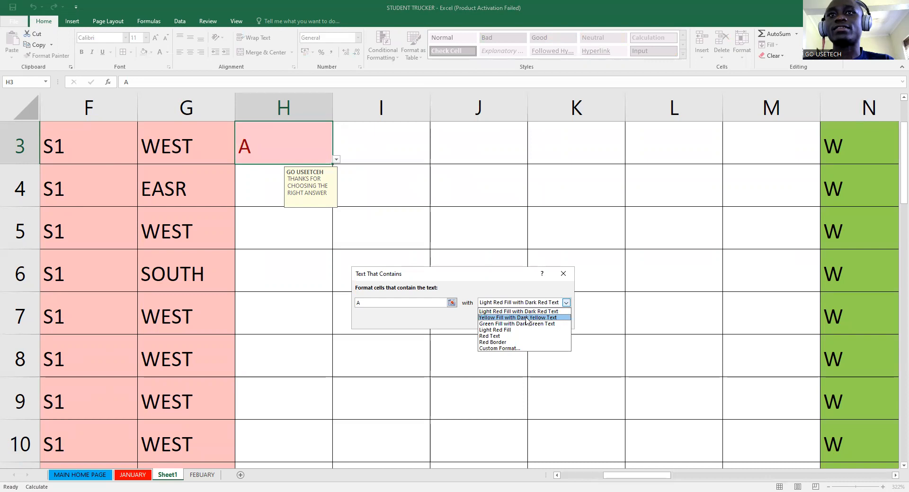
{"action": "left_click", "coordinate": [432, 324]}
{"action": "left_click", "coordinate": [512, 322]}
- Mark the second student absent by choosing A in cell I4
{"action": "left_click", "coordinate": [388, 196]}
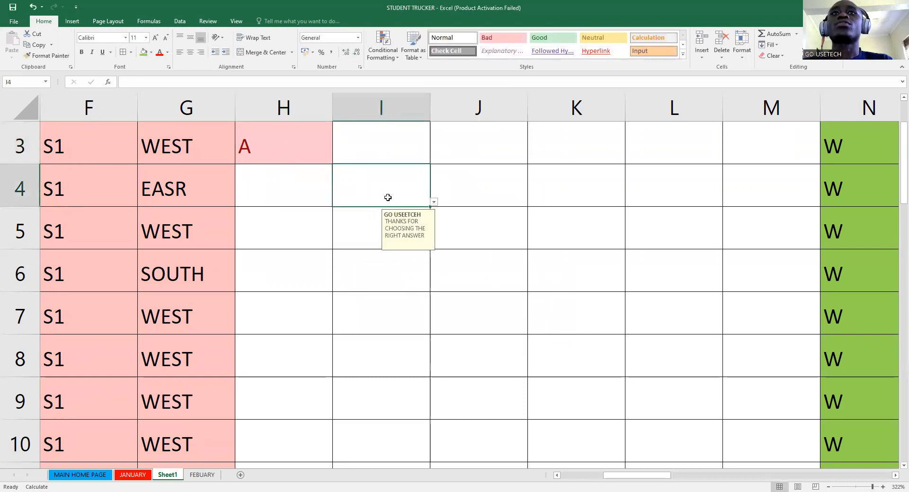
{"action": "left_click", "coordinate": [433, 203]}
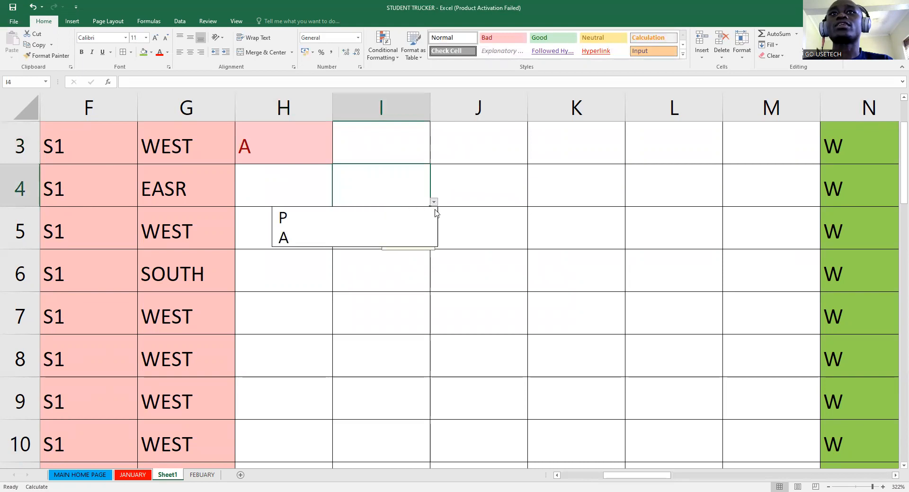
{"action": "left_click", "coordinate": [341, 238]}
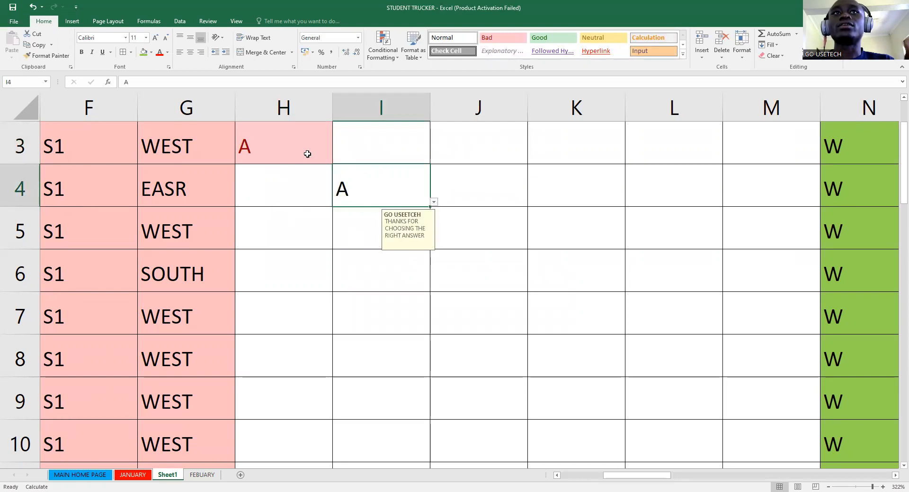
- Select the weekday blocks H3:M35, O3:T35, V3:AA35, the fourth week and AJ3:AL35
{"action": "left_click_drag", "start_coordinate": [301, 152], "coordinate": [736, 480]}
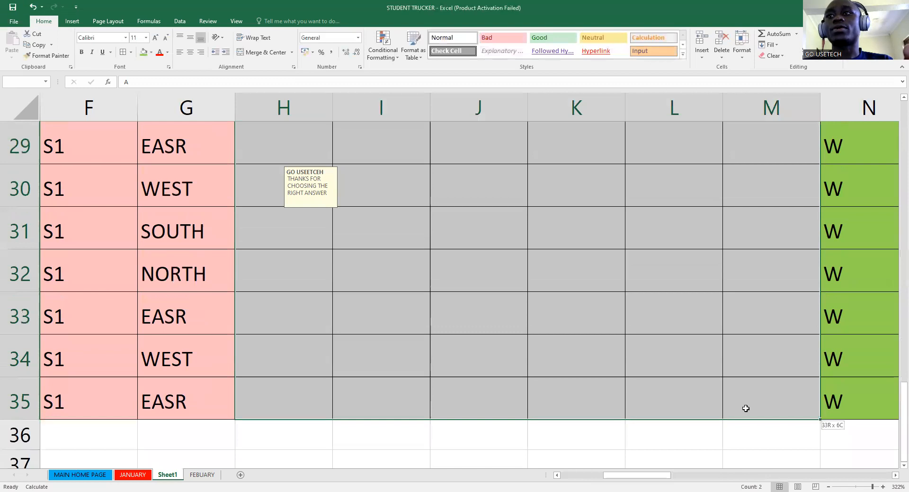
{"action": "scroll", "coordinate": [763, 290], "scroll_direction": "down", "scroll_amount": 1}
{"action": "left_click", "coordinate": [861, 487]}
{"action": "left_click_drag", "start_coordinate": [860, 478], "coordinate": [836, 478]}
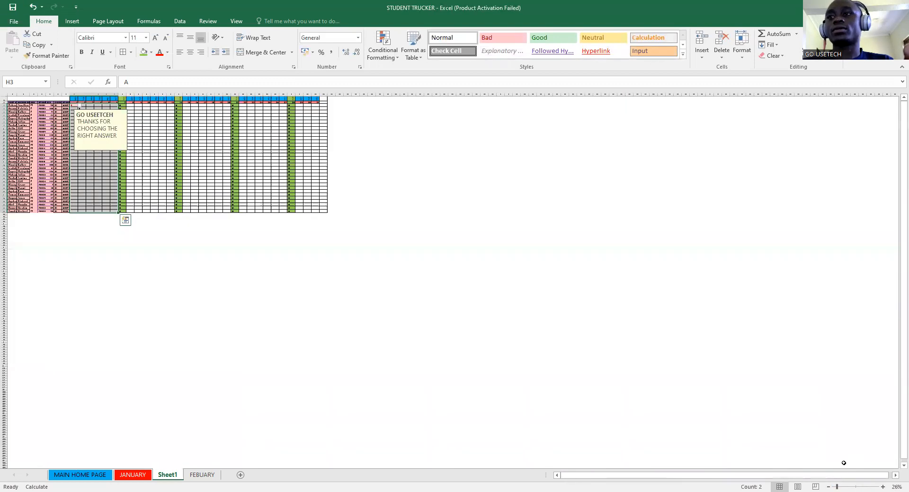
{"action": "left_click", "coordinate": [846, 481]}
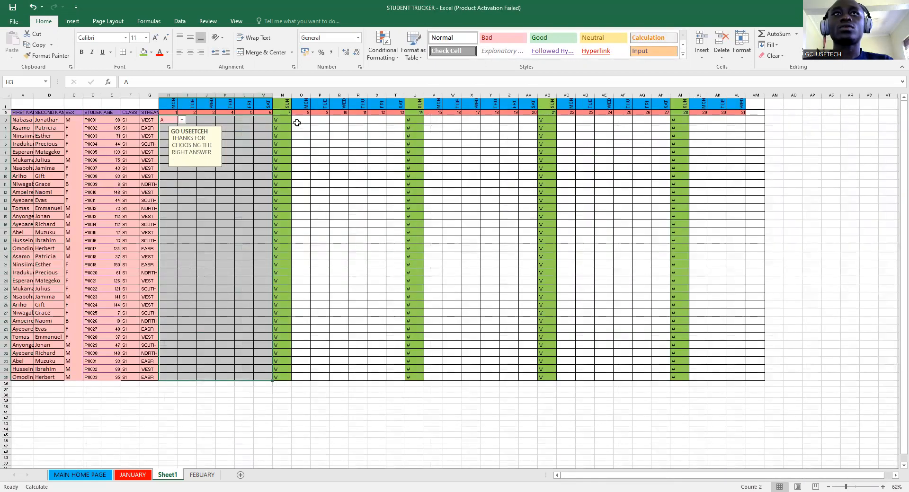
{"action": "left_click_drag", "start_coordinate": [298, 120], "coordinate": [399, 377]}
{"action": "left_click_drag", "start_coordinate": [430, 119], "coordinate": [528, 378]}
{"action": "left_click_drag", "start_coordinate": [565, 120], "coordinate": [661, 377]}
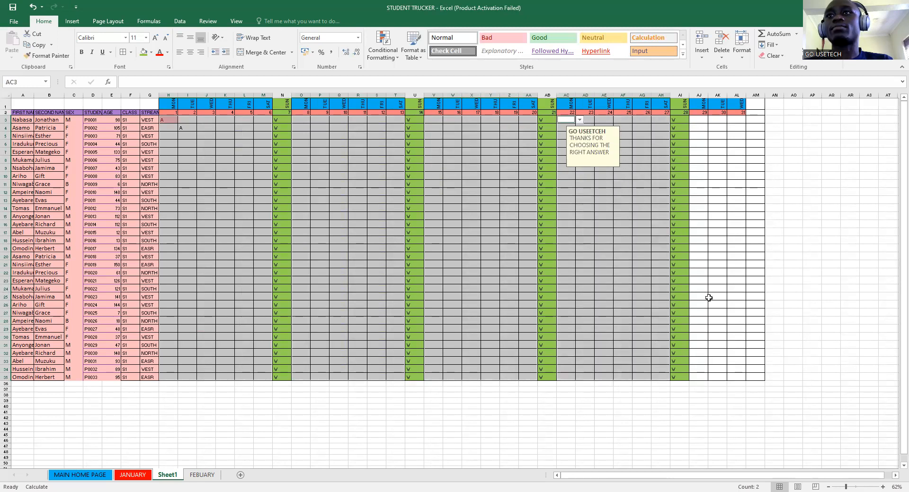
{"action": "left_click_drag", "start_coordinate": [696, 117], "coordinate": [735, 380]}
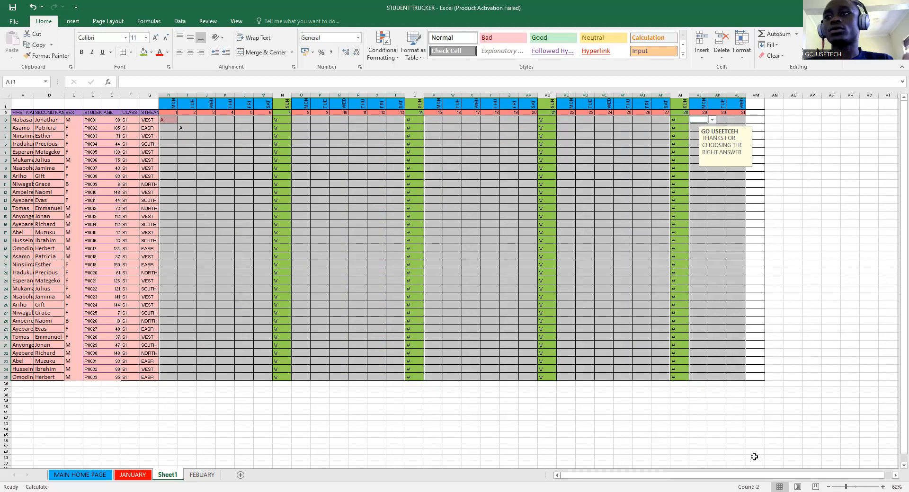
{"action": "left_click", "coordinate": [860, 486]}
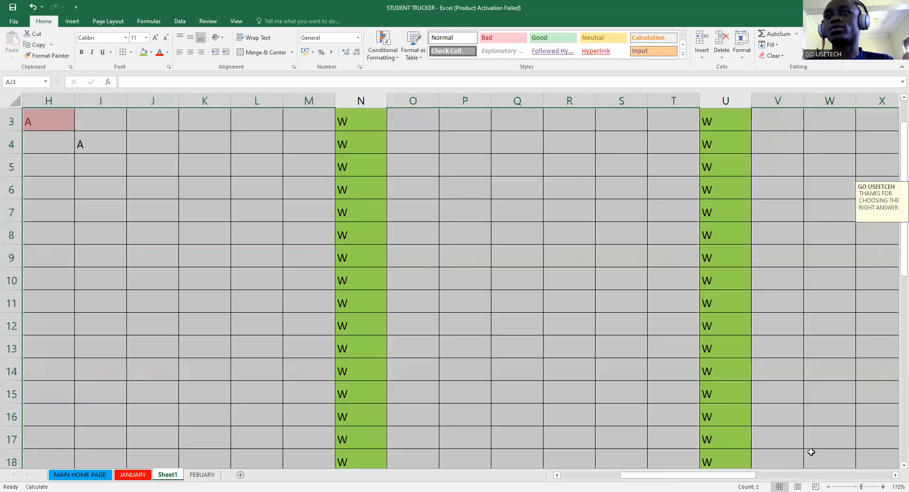
- Apply the Text That Contains A light red highlight to all selected weekday cells
{"action": "left_click", "coordinate": [380, 50]}
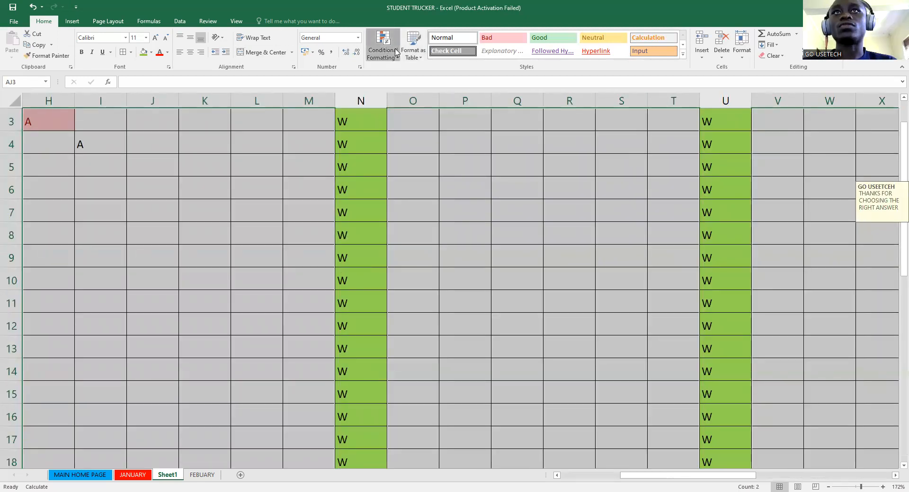
{"action": "mouse_move", "coordinate": [417, 77]}
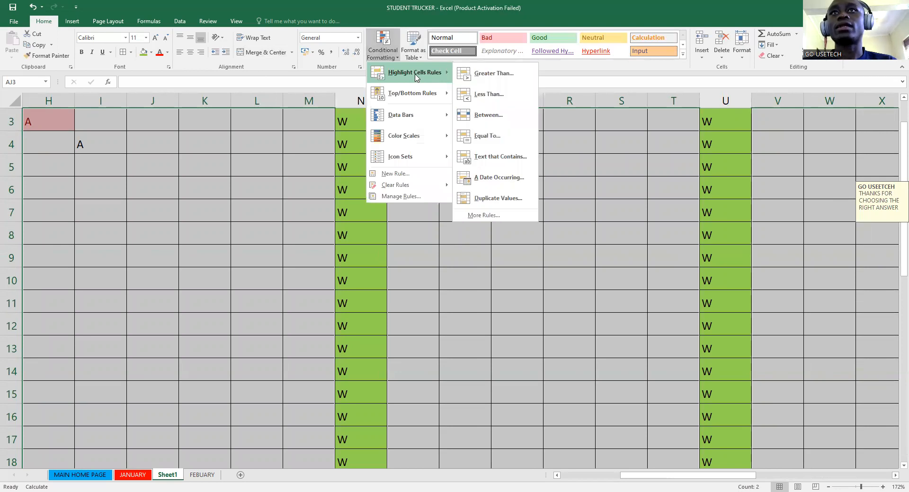
{"action": "left_click", "coordinate": [506, 162]}
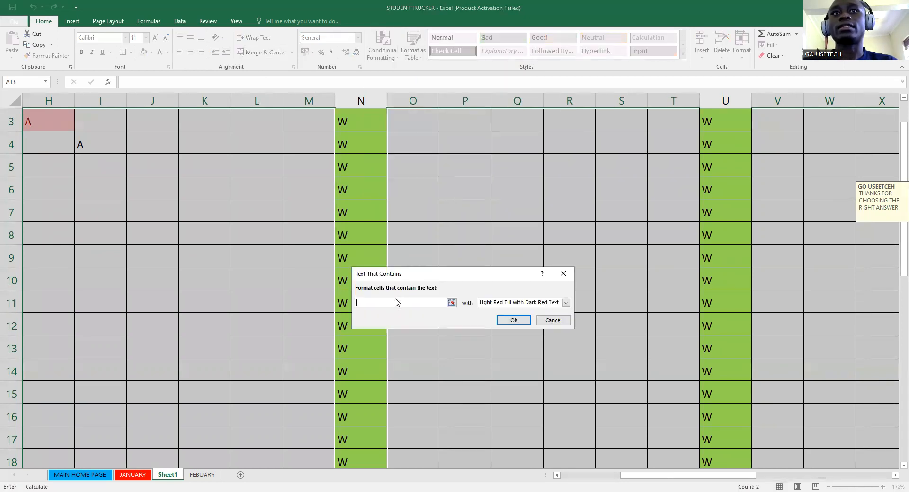
{"action": "type", "text": "A"}
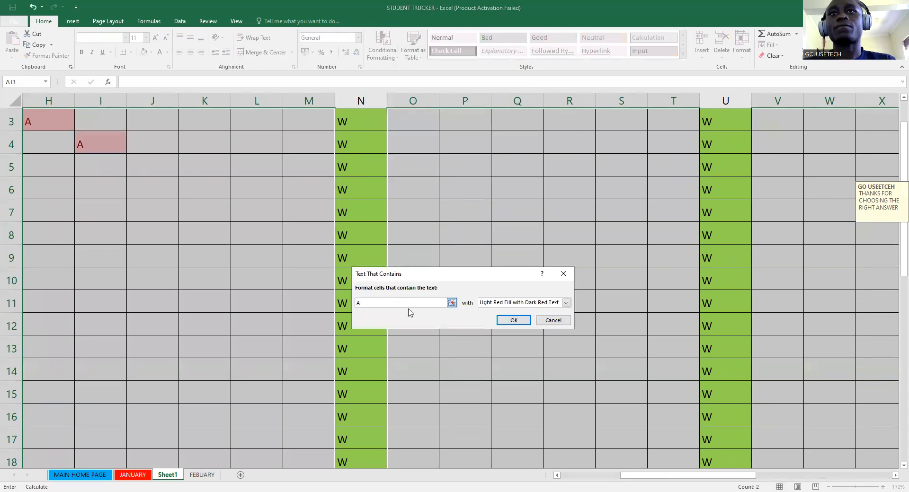
{"action": "left_click", "coordinate": [519, 323]}
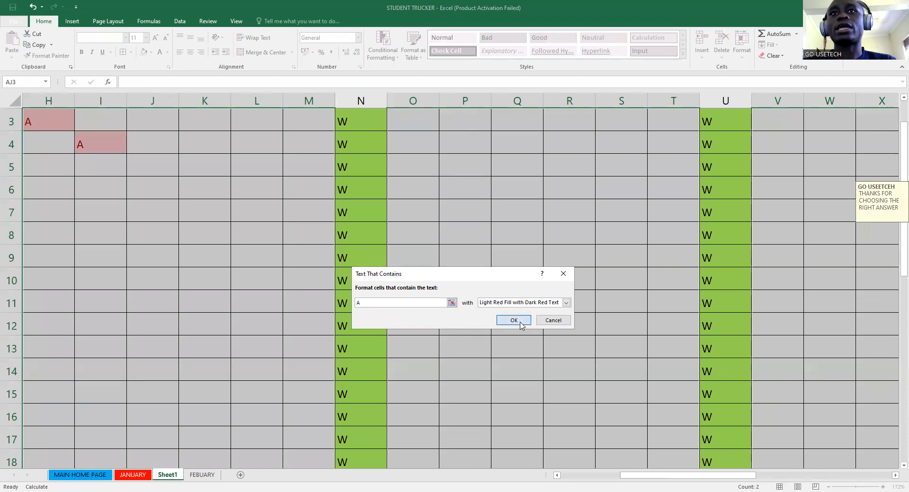
{"action": "left_click", "coordinate": [425, 234]}
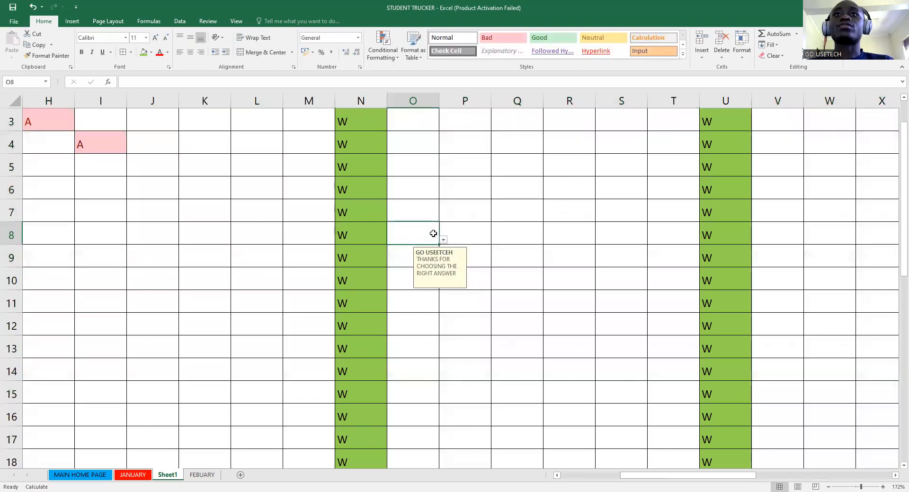
- Mark O8, J5 and K6 absent with A from their dropdowns
{"action": "left_click", "coordinate": [443, 241]}
{"action": "left_click", "coordinate": [405, 260]}
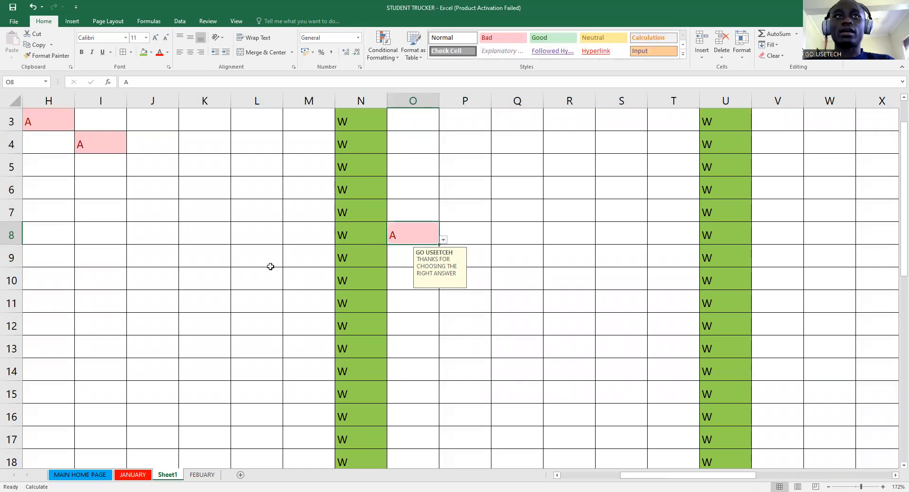
{"action": "scroll", "coordinate": [164, 183], "scroll_direction": "up", "scroll_amount": 1}
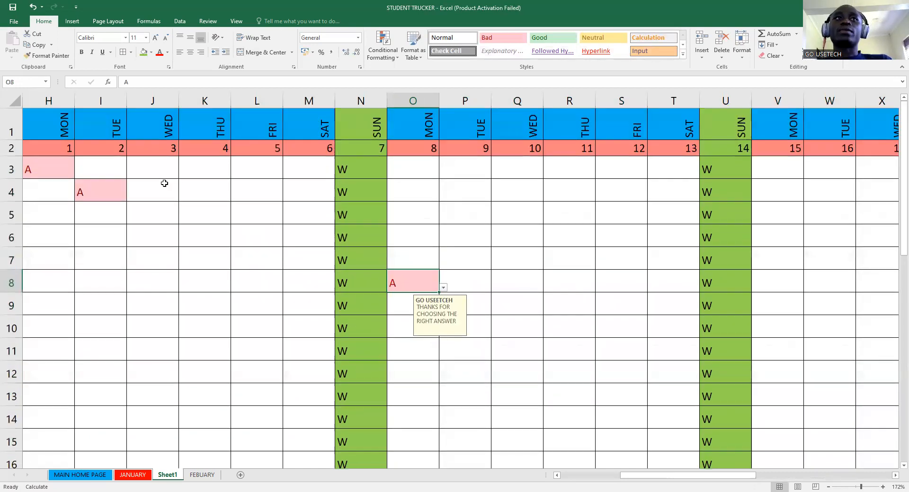
{"action": "left_click", "coordinate": [152, 214]}
{"action": "left_click", "coordinate": [183, 220]}
{"action": "left_click", "coordinate": [187, 239]}
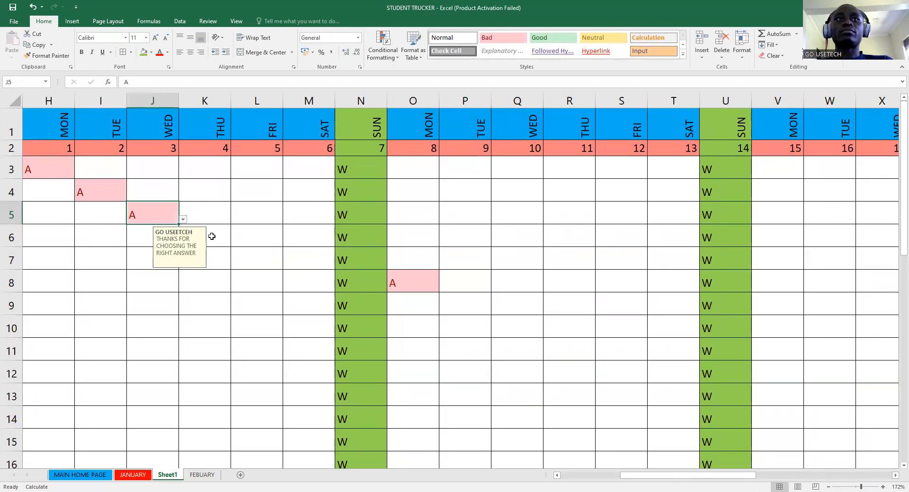
{"action": "left_click", "coordinate": [212, 236]}
{"action": "left_click", "coordinate": [234, 242]}
{"action": "left_click", "coordinate": [199, 260]}
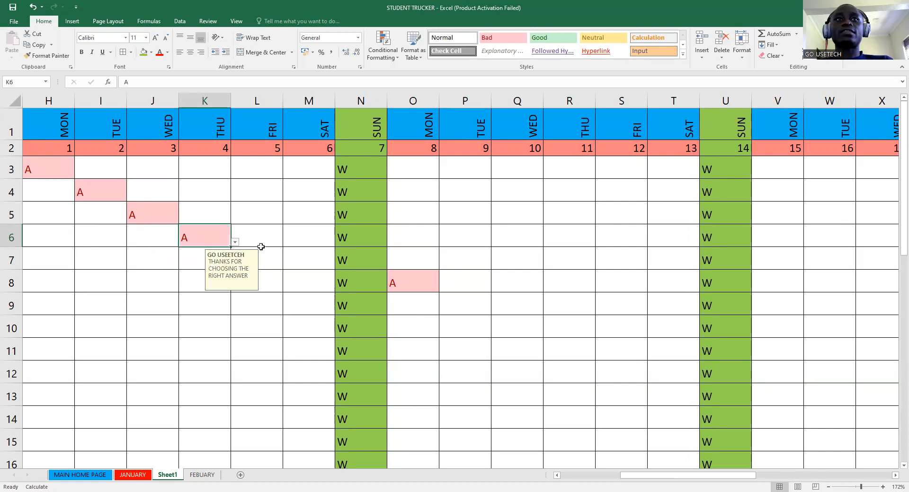
- Mark L7 and M8 absent with A
{"action": "left_click", "coordinate": [278, 268]}
{"action": "left_click", "coordinate": [292, 271]}
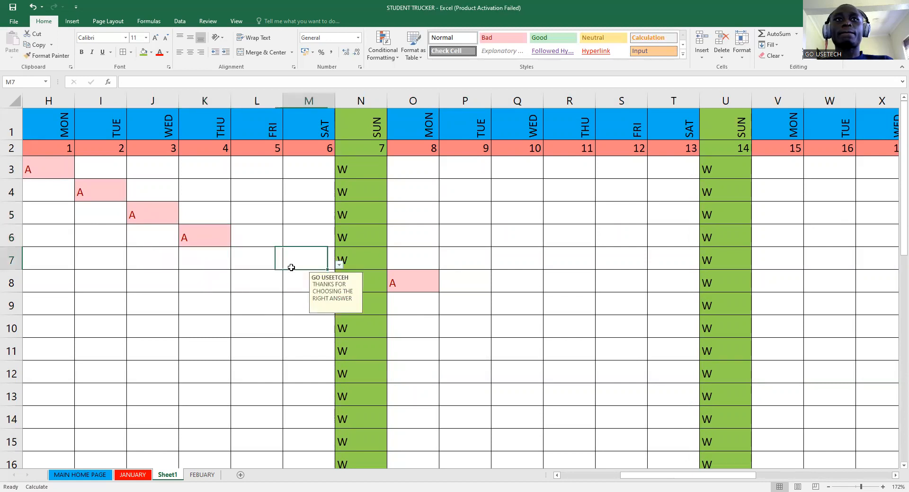
{"action": "left_click", "coordinate": [264, 259]}
{"action": "left_click", "coordinate": [287, 265]}
{"action": "left_click", "coordinate": [254, 287]}
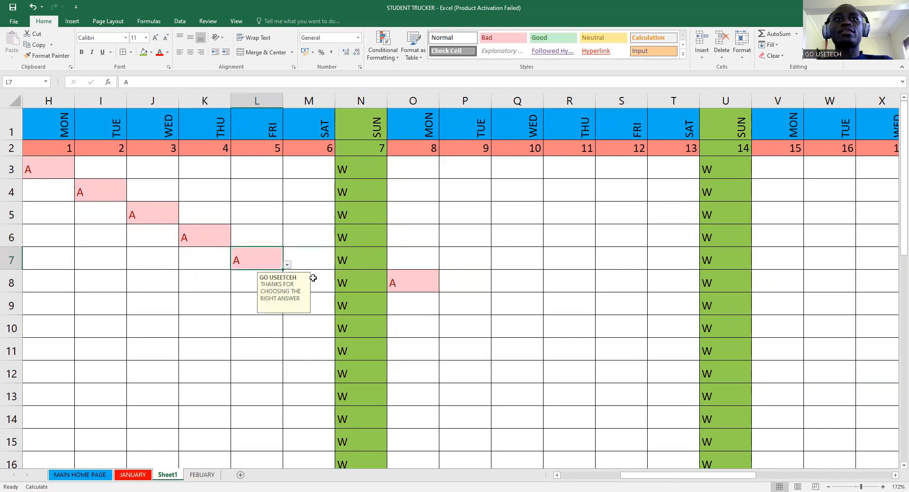
{"action": "left_click", "coordinate": [319, 287]}
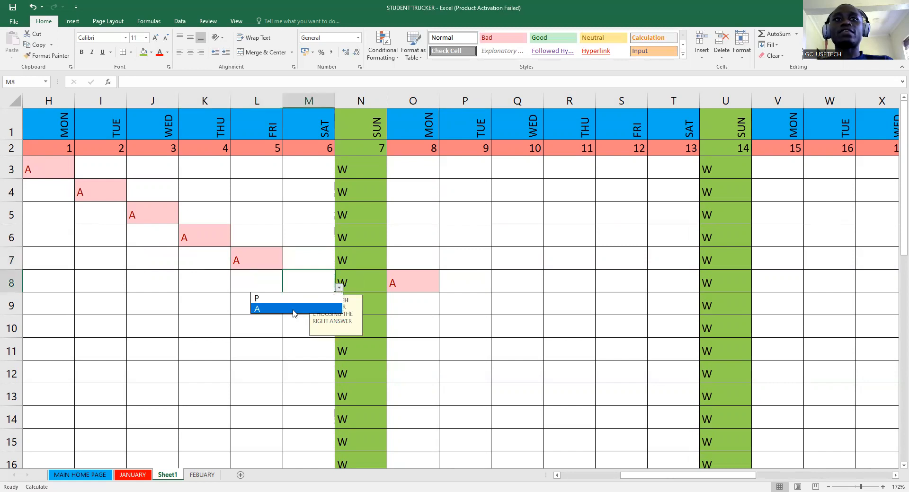
{"action": "left_click", "coordinate": [293, 309]}
{"action": "left_click", "coordinate": [259, 310]}
- Mark L9 and K10 absent with A, using Alt+Down for K10's list
{"action": "left_click", "coordinate": [286, 312]}
{"action": "left_click", "coordinate": [215, 331]}
{"action": "left_click", "coordinate": [209, 328]}
{"action": "key", "text": "alt+Down"}
{"action": "key", "text": "Down"}
{"action": "key", "text": "Down"}
{"action": "key", "text": "Return"}
{"action": "key", "text": "Down"}
{"action": "key", "text": "Left"}
- Test J11's validation with an invalid W entry, then set J11 to A
{"action": "key", "text": "alt+Down"}
{"action": "scroll", "coordinate": [269, 305], "scroll_direction": "down", "scroll_amount": 2}
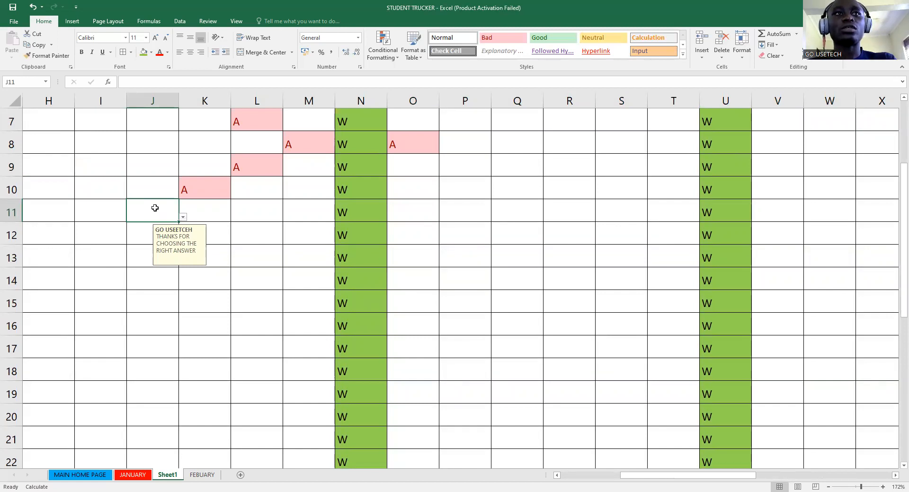
{"action": "type", "text": "WED"}
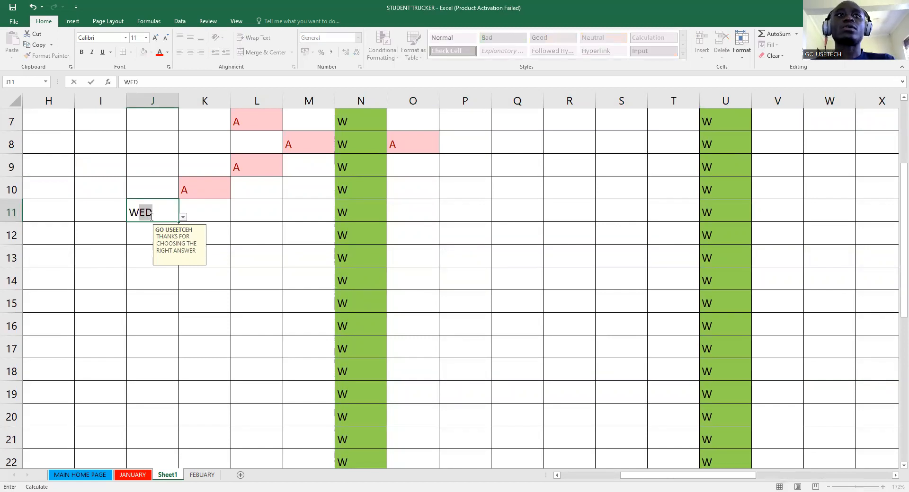
{"action": "key", "text": "Return"}
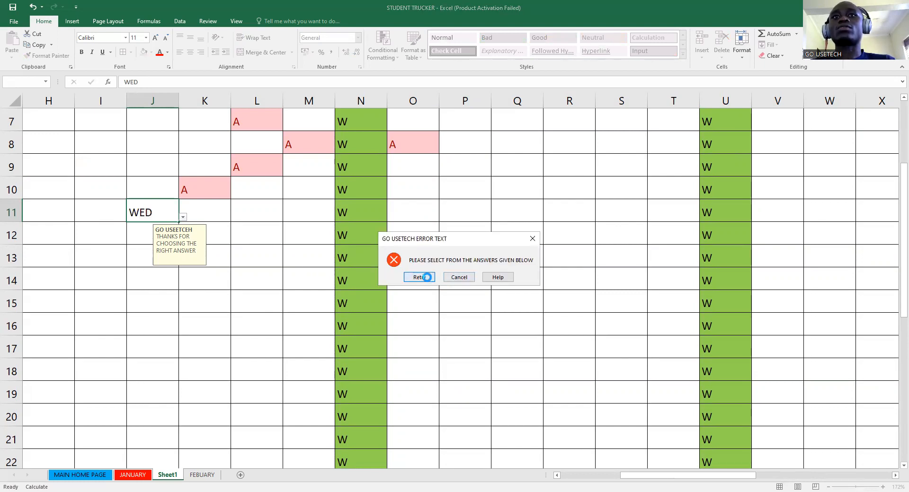
{"action": "left_click", "coordinate": [417, 276]}
{"action": "type", "text": "A"}
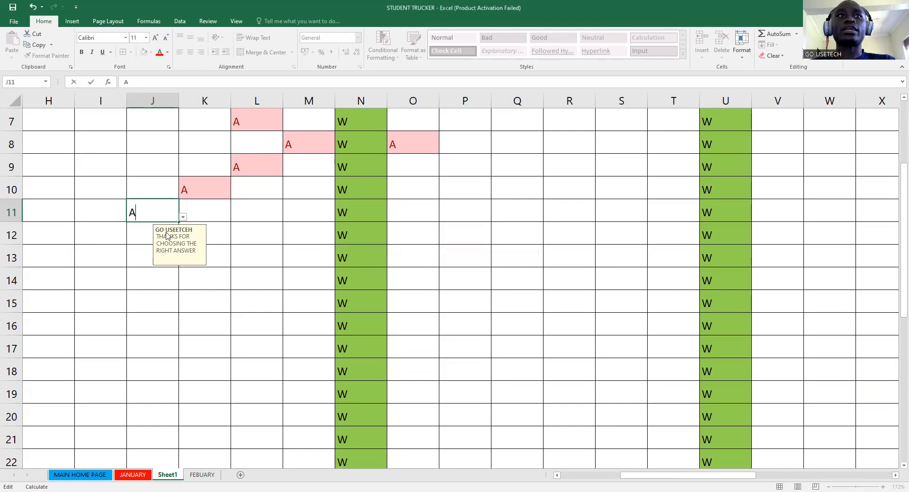
{"action": "key", "text": "Return"}
- Mark I12 and H13 absent with A
{"action": "left_click", "coordinate": [104, 239]}
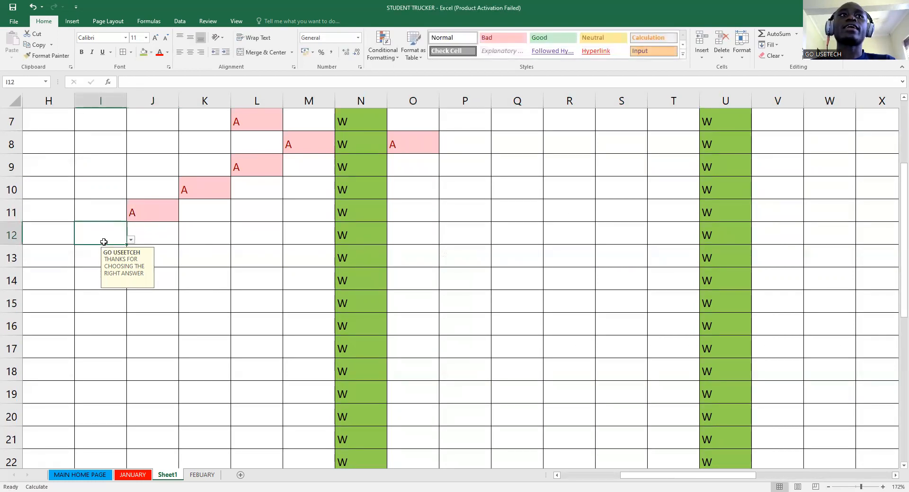
{"action": "left_click", "coordinate": [131, 240]}
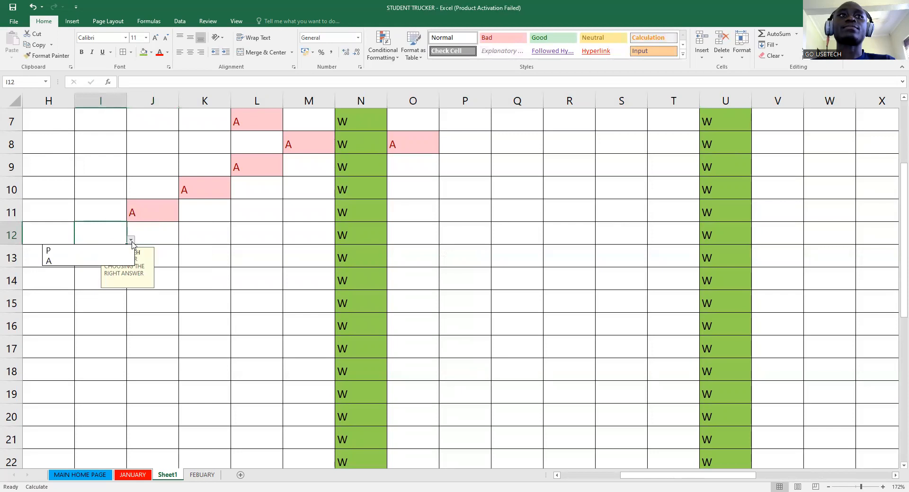
{"action": "left_click", "coordinate": [101, 260]}
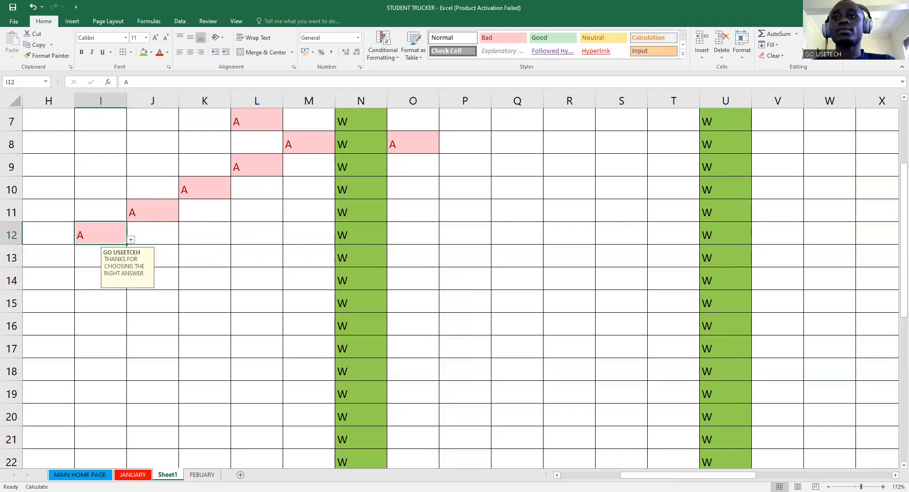
{"action": "left_click", "coordinate": [591, 476]}
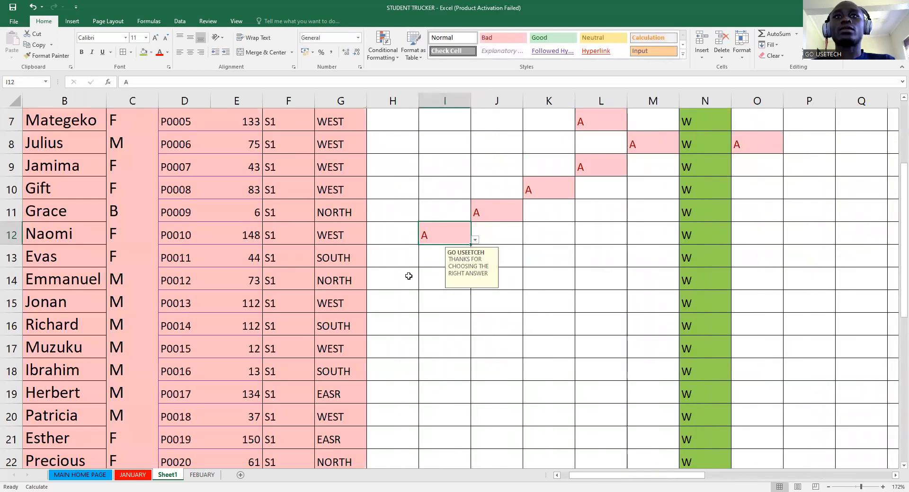
{"action": "left_click", "coordinate": [399, 263]}
{"action": "left_click", "coordinate": [423, 262]}
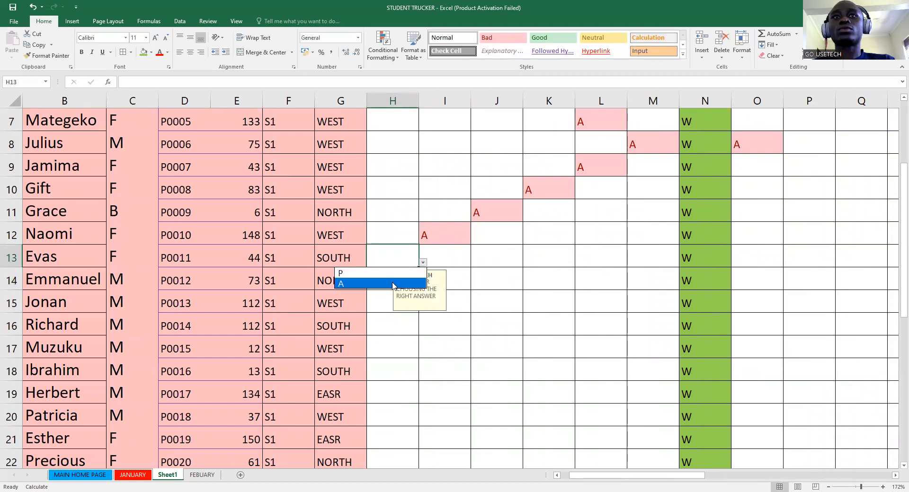
{"action": "left_click", "coordinate": [382, 284]}
- Mark I14 absent, then set J15 to P and correct it to A
{"action": "left_click", "coordinate": [456, 273]}
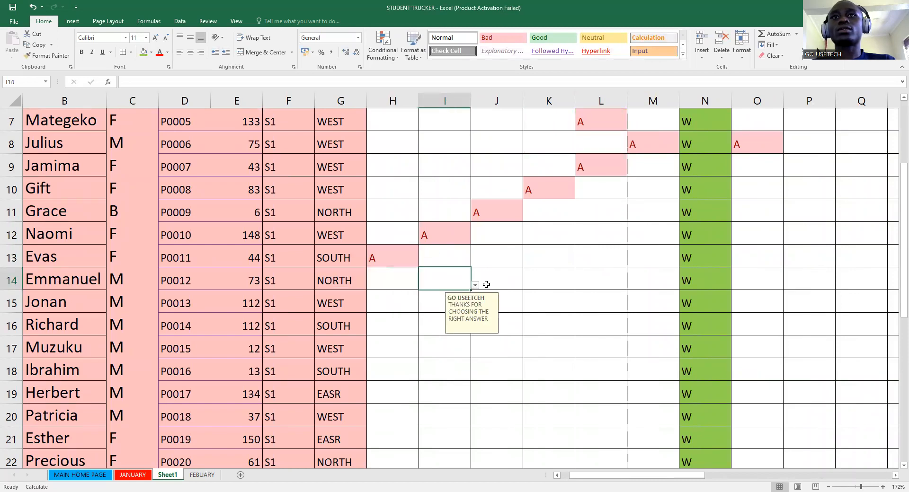
{"action": "left_click", "coordinate": [474, 286]}
{"action": "left_click", "coordinate": [438, 305]}
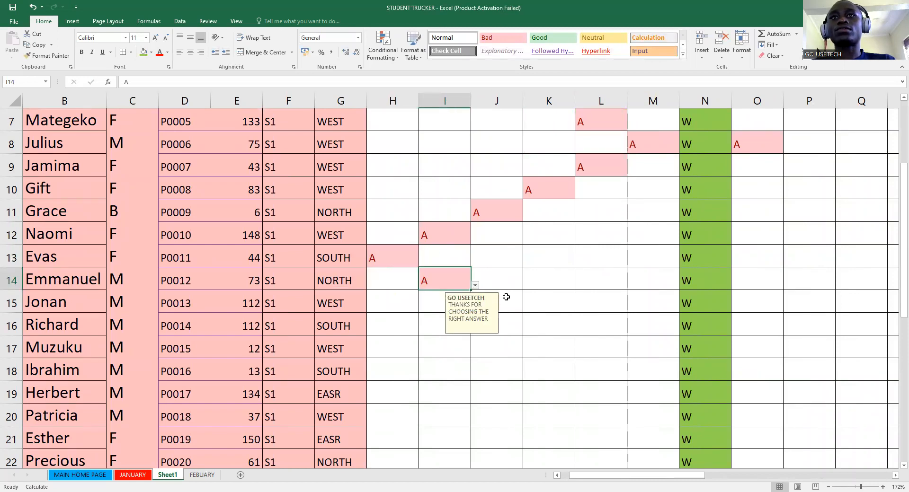
{"action": "left_click", "coordinate": [504, 296]}
{"action": "left_click", "coordinate": [525, 308]}
{"action": "left_click", "coordinate": [494, 320]}
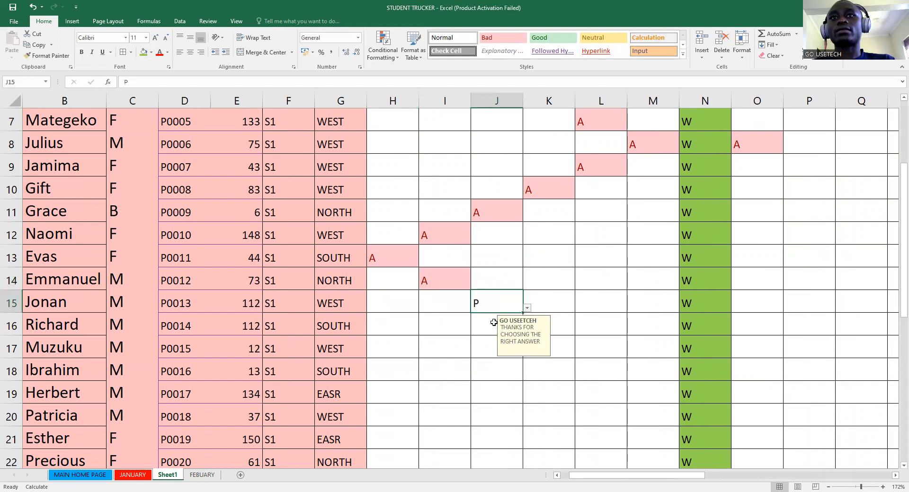
{"action": "left_click", "coordinate": [524, 308]}
{"action": "left_click", "coordinate": [488, 330]}
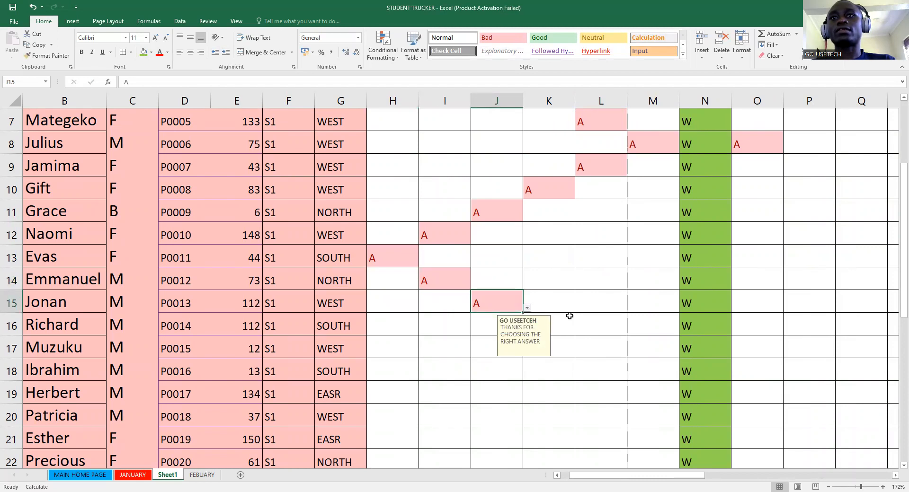
{"action": "left_click", "coordinate": [567, 321]}
- Mark K16, L17 and M18 absent with A
{"action": "left_click", "coordinate": [579, 331]}
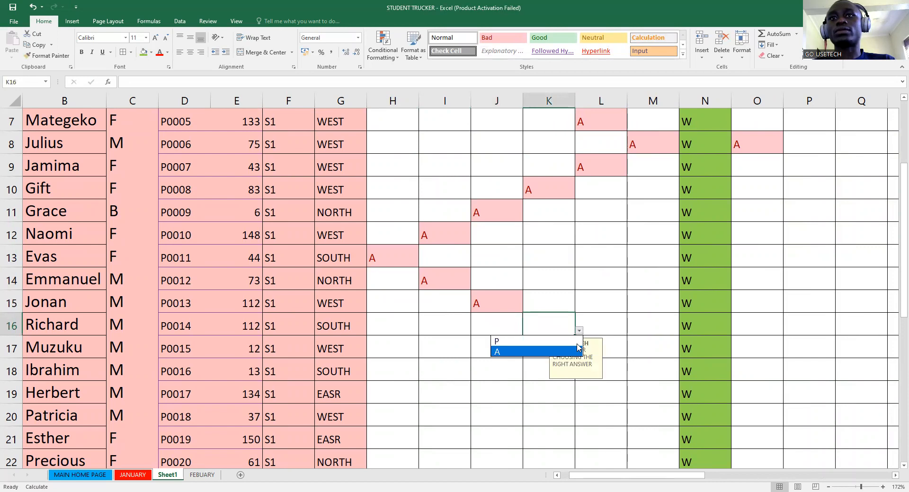
{"action": "left_click", "coordinate": [497, 349]}
{"action": "left_click", "coordinate": [636, 354]}
{"action": "left_click", "coordinate": [614, 350]}
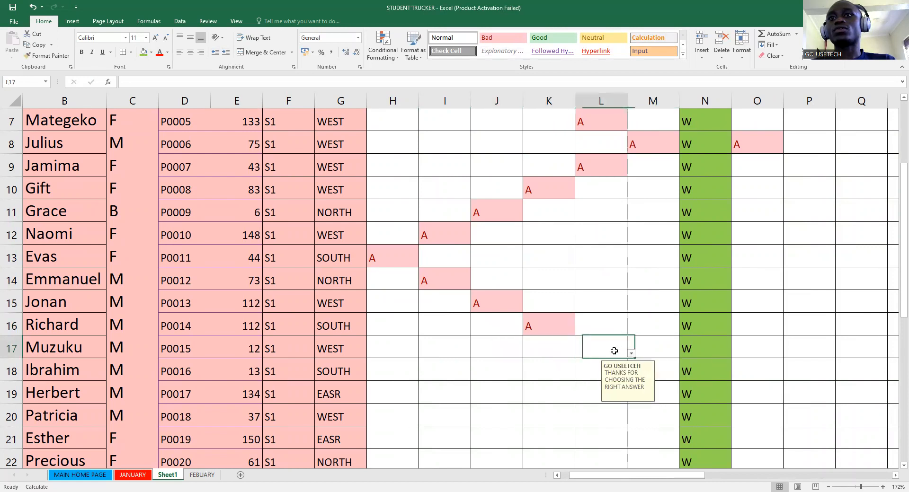
{"action": "left_click", "coordinate": [631, 353]}
{"action": "left_click", "coordinate": [608, 374]}
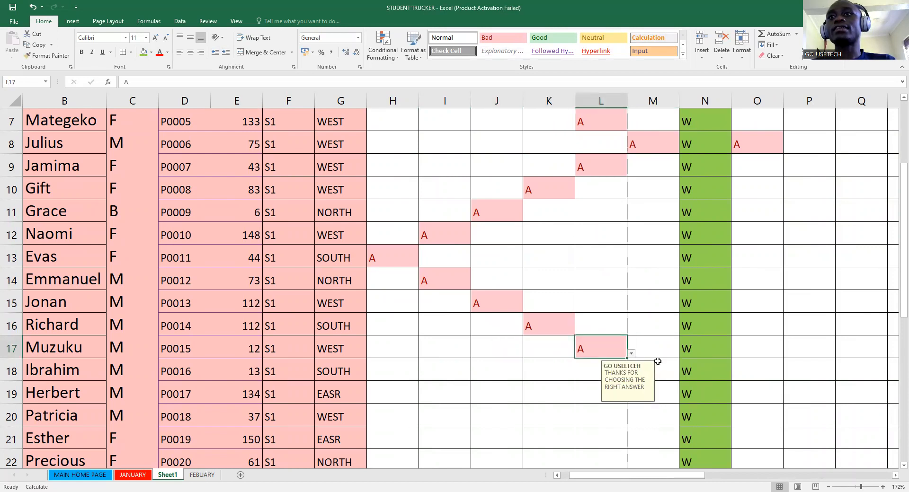
{"action": "left_click", "coordinate": [662, 368]}
{"action": "left_click", "coordinate": [682, 376]}
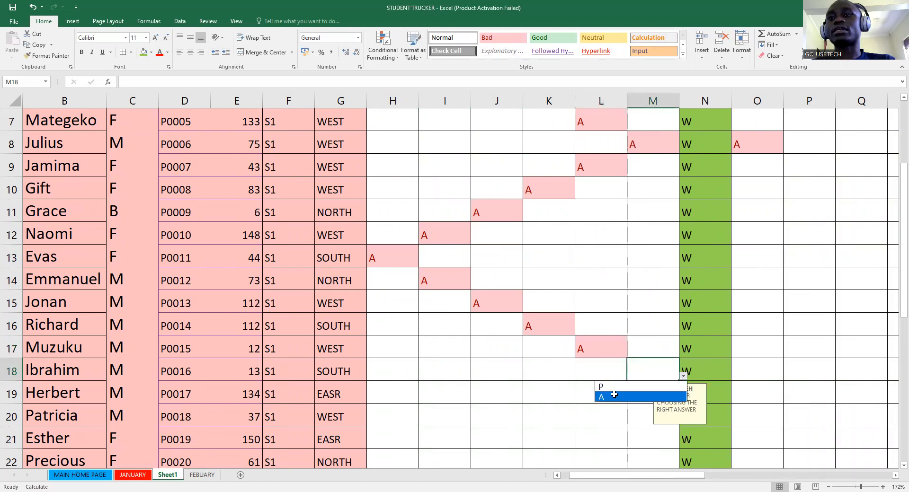
{"action": "left_click", "coordinate": [615, 398]}
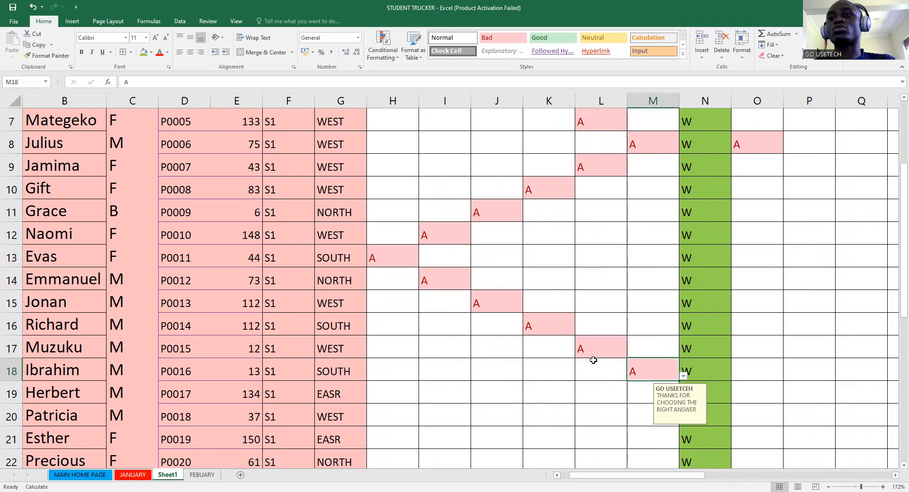
- Mark L19 and K20 absent with A
{"action": "scroll", "coordinate": [615, 294], "scroll_direction": "down", "scroll_amount": 4}
{"action": "scroll", "coordinate": [630, 240], "scroll_direction": "up", "scroll_amount": 3}
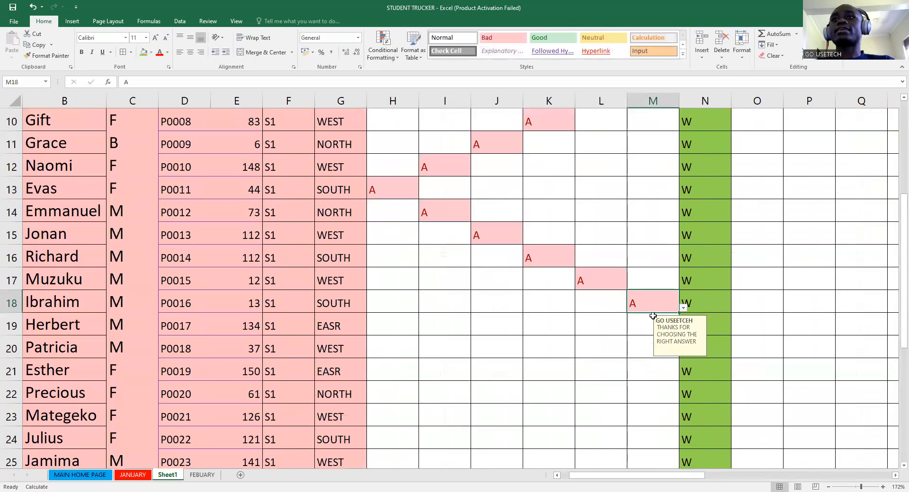
{"action": "left_click", "coordinate": [622, 331]}
{"action": "left_click", "coordinate": [633, 331]}
{"action": "left_click", "coordinate": [586, 354]}
{"action": "left_click", "coordinate": [564, 352]}
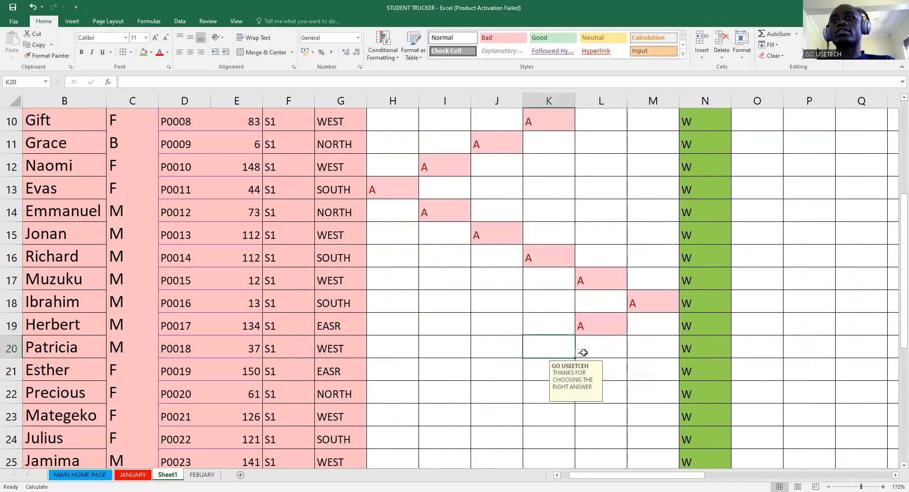
{"action": "left_click", "coordinate": [579, 354]}
{"action": "left_click", "coordinate": [579, 368]}
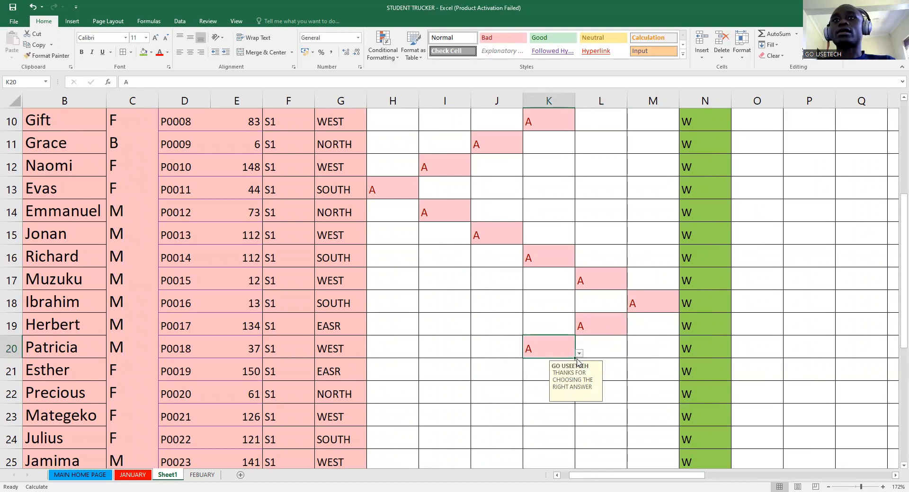
- Mark J21 absent with A
{"action": "left_click", "coordinate": [519, 376]}
{"action": "left_click", "coordinate": [531, 378]}
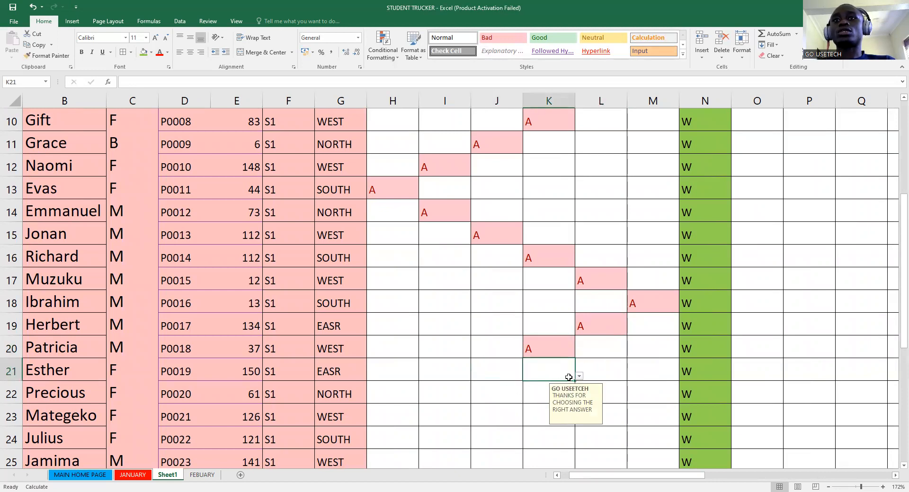
{"action": "key", "text": "Left"}
{"action": "left_click", "coordinate": [526, 377]}
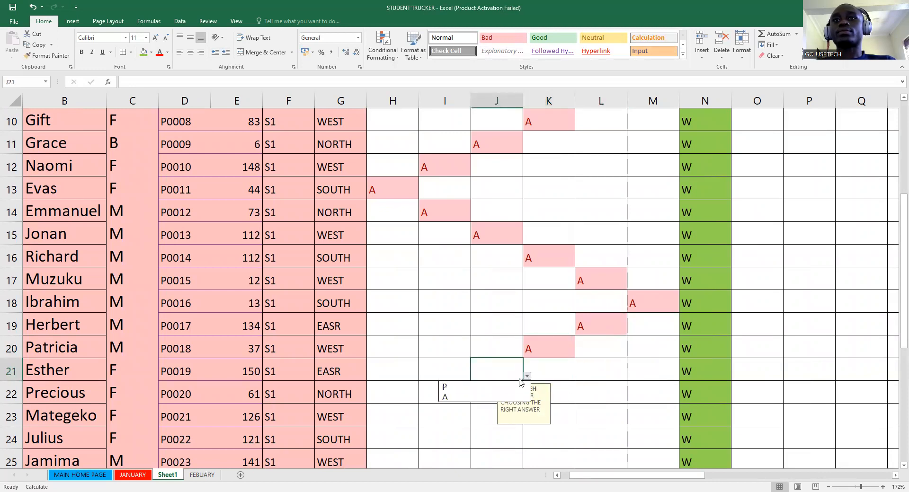
{"action": "left_click", "coordinate": [464, 397]}
- Mark I22 and H23 absent with A
{"action": "left_click", "coordinate": [450, 395]}
{"action": "left_click", "coordinate": [474, 399]}
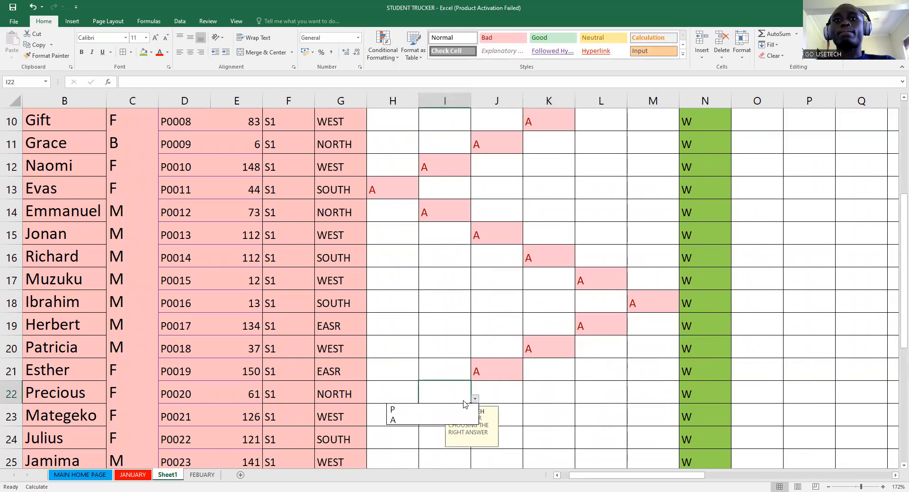
{"action": "left_click", "coordinate": [403, 419]}
{"action": "left_click", "coordinate": [392, 419]}
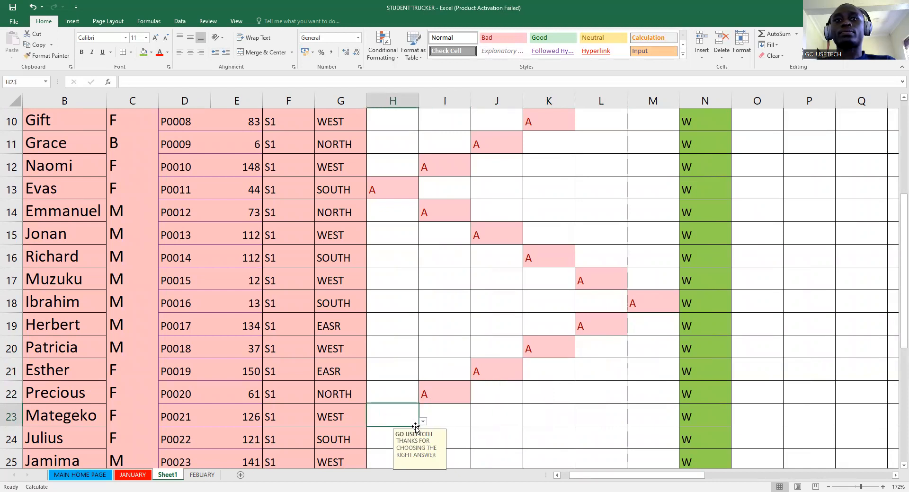
{"action": "left_click", "coordinate": [423, 421]}
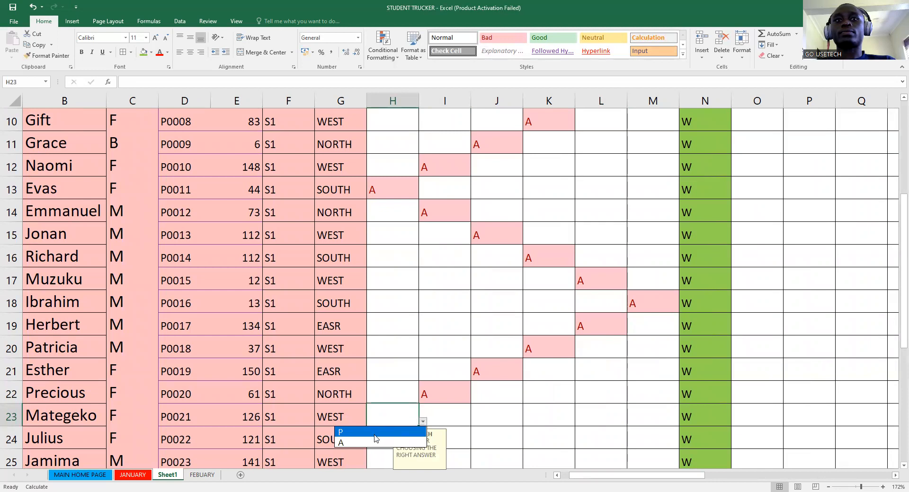
{"action": "left_click", "coordinate": [348, 442]}
- Mark I24, J25 and K26 absent with A
{"action": "scroll", "coordinate": [407, 411], "scroll_direction": "down", "scroll_amount": 4}
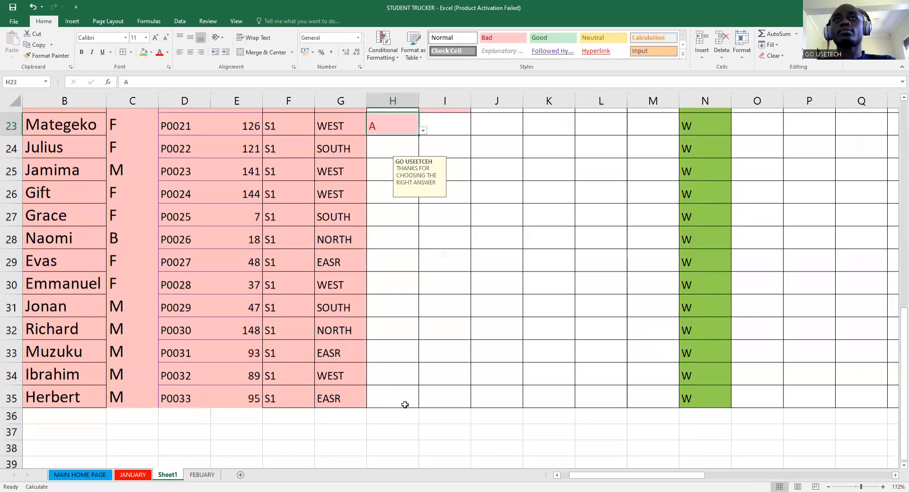
{"action": "scroll", "coordinate": [412, 331], "scroll_direction": "down", "scroll_amount": 2}
{"action": "scroll", "coordinate": [435, 279], "scroll_direction": "up", "scroll_amount": 4}
{"action": "left_click", "coordinate": [455, 307]}
{"action": "left_click", "coordinate": [475, 309]}
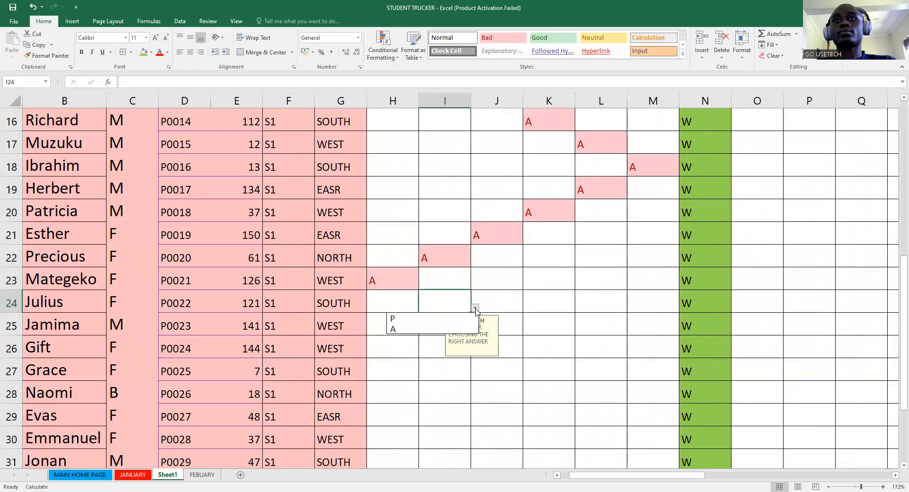
{"action": "left_click", "coordinate": [447, 329]}
{"action": "left_click", "coordinate": [513, 324]}
{"action": "left_click", "coordinate": [527, 330]}
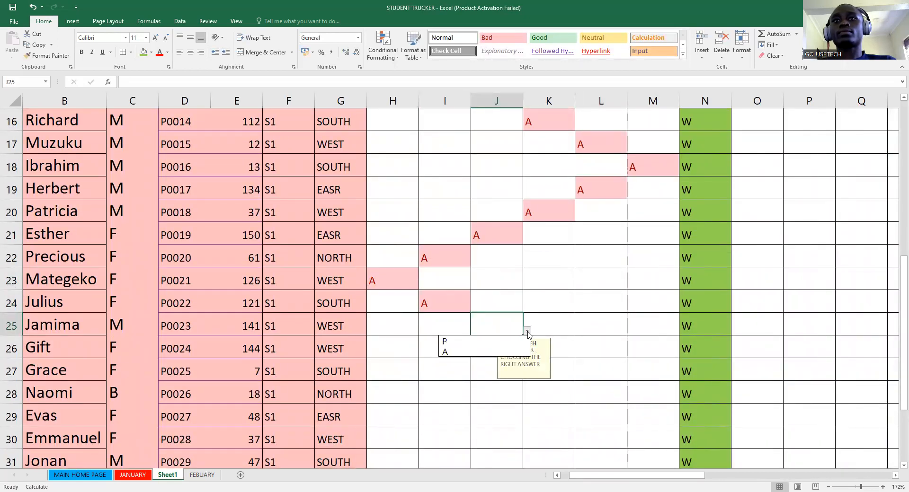
{"action": "left_click", "coordinate": [473, 351]}
{"action": "left_click", "coordinate": [565, 350]}
{"action": "left_click", "coordinate": [579, 354]}
{"action": "left_click", "coordinate": [578, 373]}
- Mark L27, M28 and L29 absent with A
{"action": "left_click", "coordinate": [617, 369]}
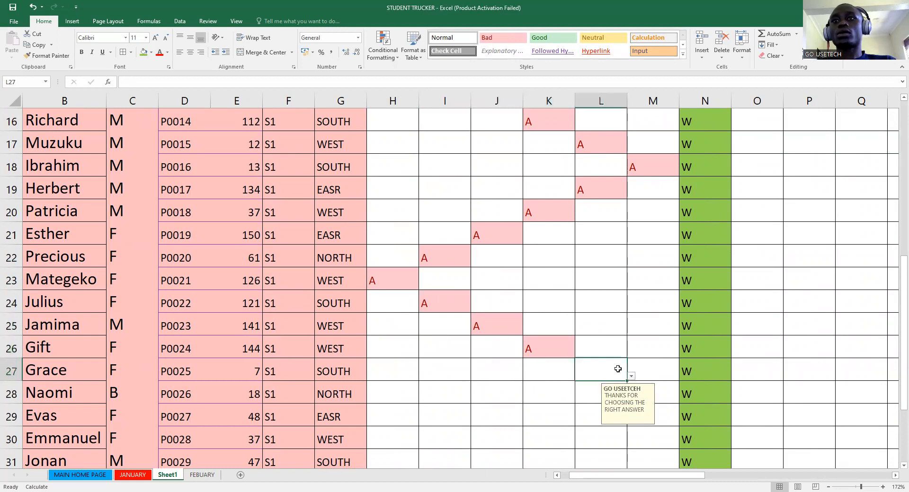
{"action": "left_click", "coordinate": [632, 376]}
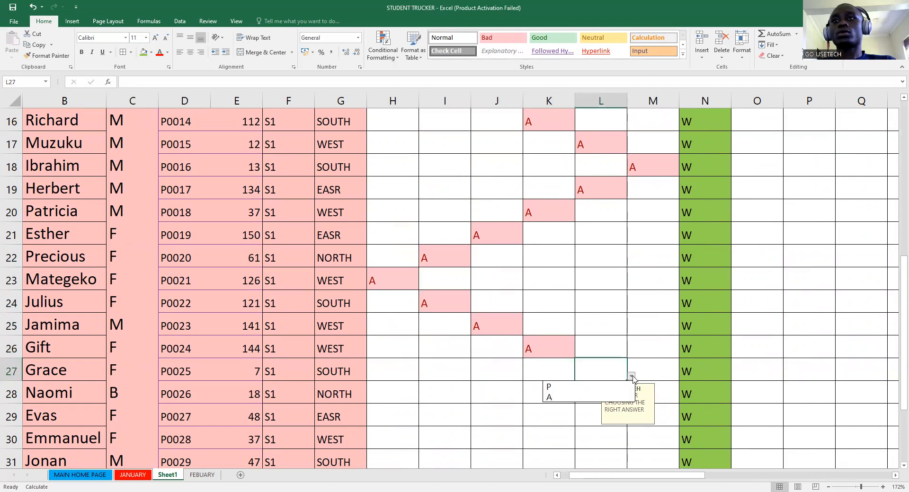
{"action": "left_click", "coordinate": [577, 398]}
{"action": "left_click", "coordinate": [656, 392]}
{"action": "left_click", "coordinate": [683, 399]}
{"action": "left_click", "coordinate": [635, 420]}
{"action": "scroll", "coordinate": [653, 317], "scroll_direction": "down", "scroll_amount": 3}
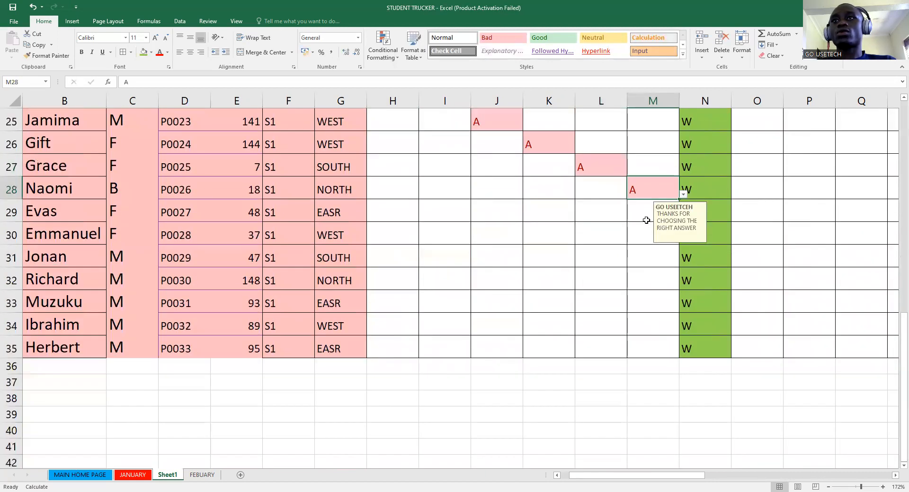
{"action": "left_click", "coordinate": [615, 213]}
{"action": "left_click", "coordinate": [631, 217]}
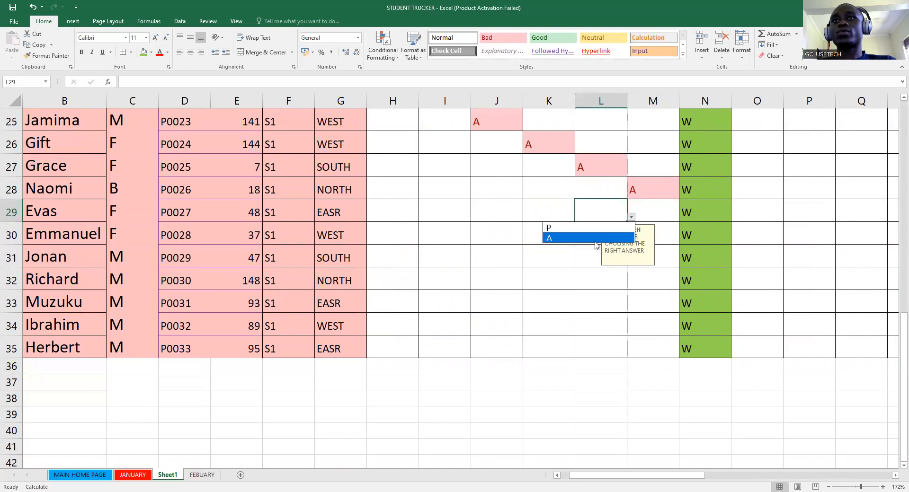
{"action": "left_click", "coordinate": [595, 239]}
- Mark K30, J31 and I32 absent with A
{"action": "left_click", "coordinate": [548, 237]}
{"action": "left_click", "coordinate": [579, 241]}
{"action": "left_click", "coordinate": [539, 259]}
{"action": "left_click", "coordinate": [487, 257]}
{"action": "left_click", "coordinate": [526, 262]}
{"action": "left_click", "coordinate": [461, 282]}
{"action": "left_click", "coordinate": [454, 275]}
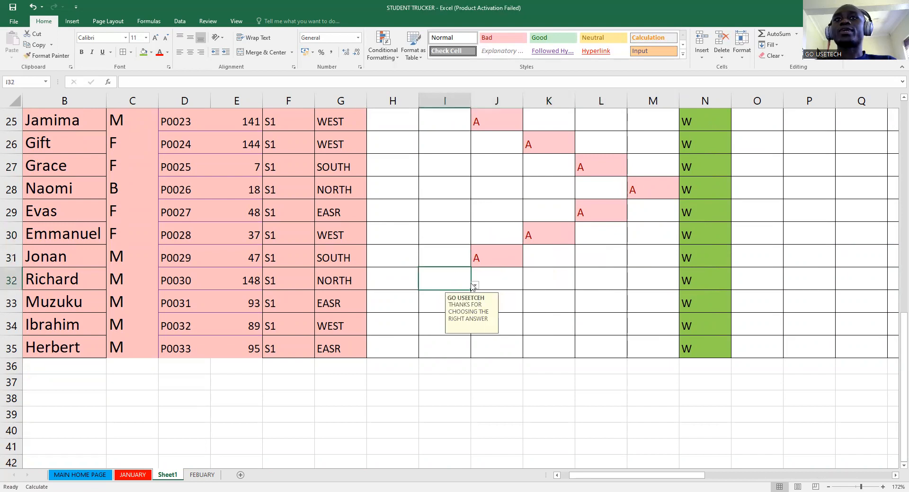
{"action": "left_click", "coordinate": [474, 286]}
{"action": "left_click", "coordinate": [426, 304]}
- Mark H33, I34 and J35 absent with A
{"action": "left_click", "coordinate": [398, 302]}
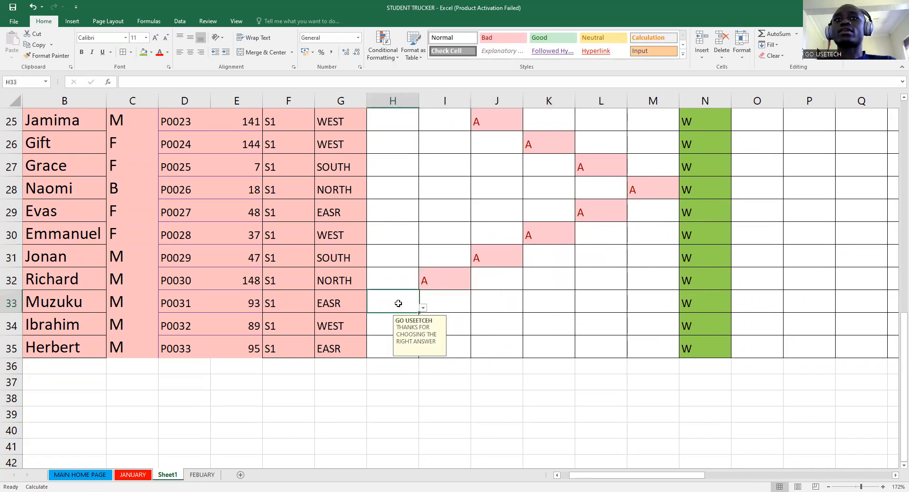
{"action": "left_click", "coordinate": [422, 308]}
{"action": "left_click", "coordinate": [398, 329]}
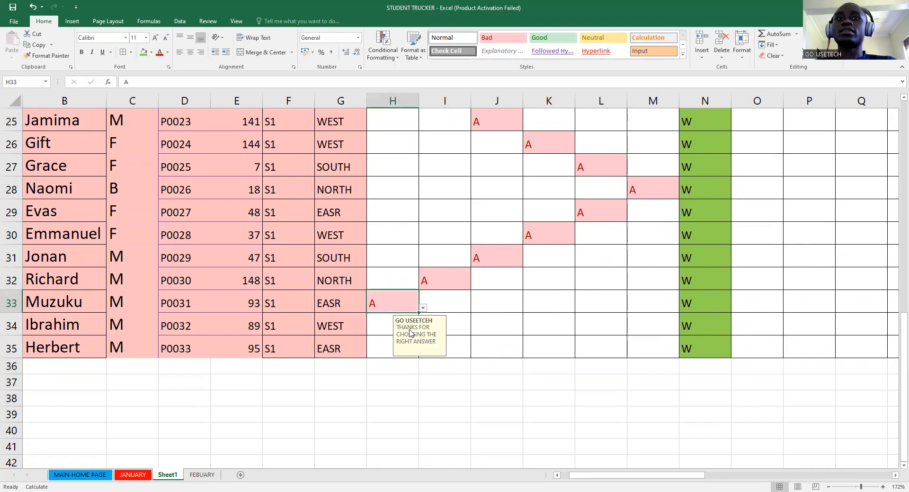
{"action": "left_click", "coordinate": [457, 328]}
{"action": "left_click", "coordinate": [475, 330]}
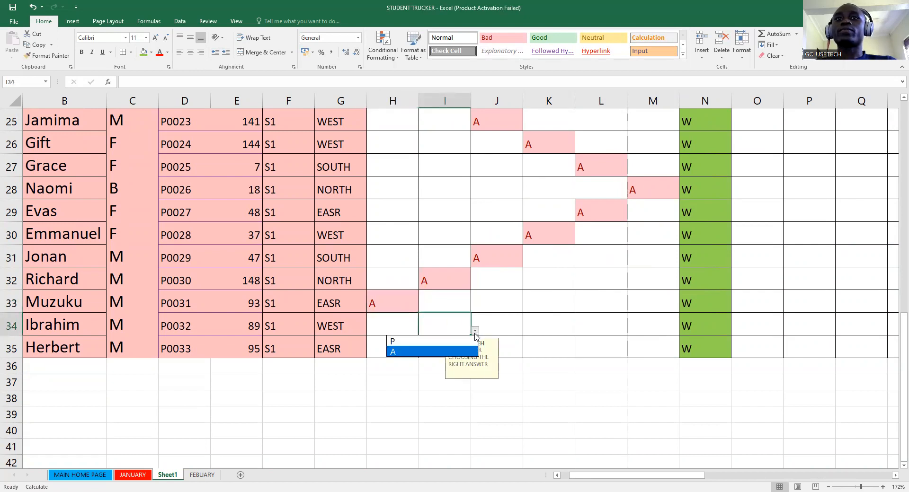
{"action": "left_click", "coordinate": [430, 351]}
{"action": "left_click", "coordinate": [476, 338]}
{"action": "key", "text": "alt+Down"}
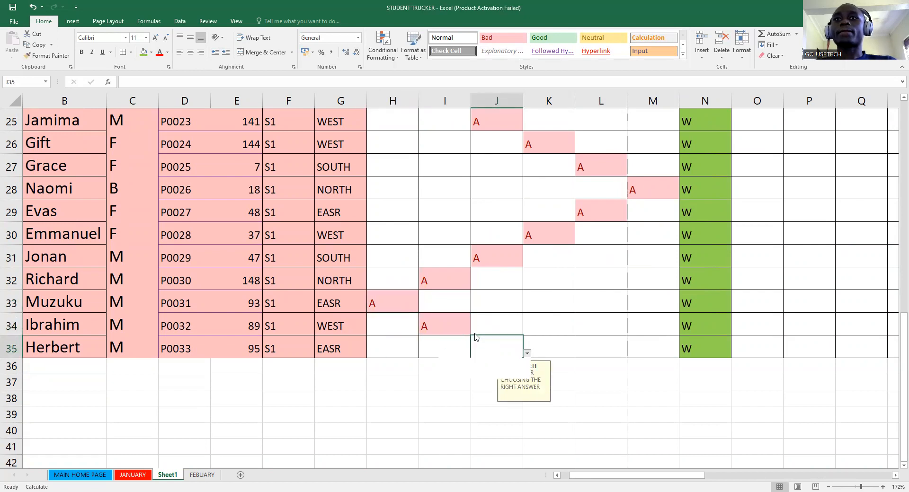
{"action": "key", "text": "Down"}
{"action": "key", "text": "Down"}
{"action": "key", "text": "Return"}
- Switch O8 from A back to P using its dropdown, then review the sheet
{"action": "scroll", "coordinate": [476, 338], "scroll_direction": "up", "scroll_amount": 8}
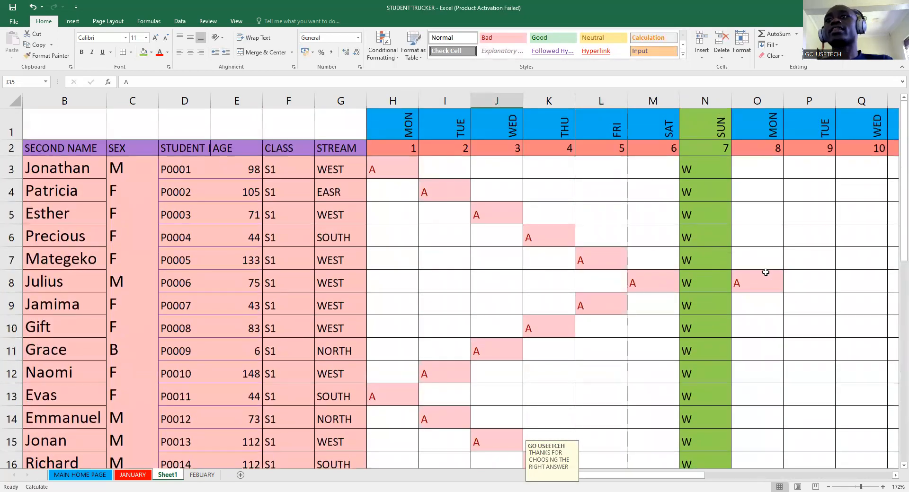
{"action": "left_click", "coordinate": [770, 287]}
{"action": "left_click", "coordinate": [787, 287]}
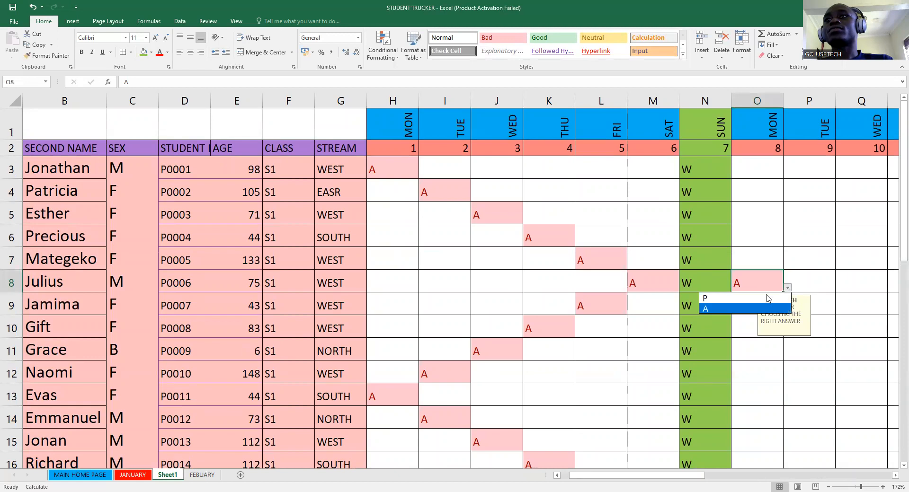
{"action": "left_click", "coordinate": [734, 298]}
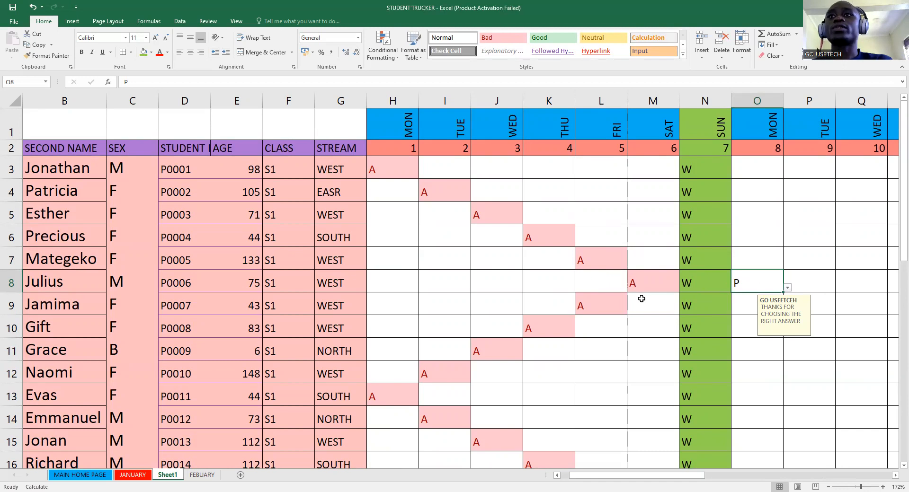
{"action": "scroll", "coordinate": [578, 298], "scroll_direction": "down", "scroll_amount": 4}
{"action": "scroll", "coordinate": [578, 290], "scroll_direction": "up", "scroll_amount": 4}
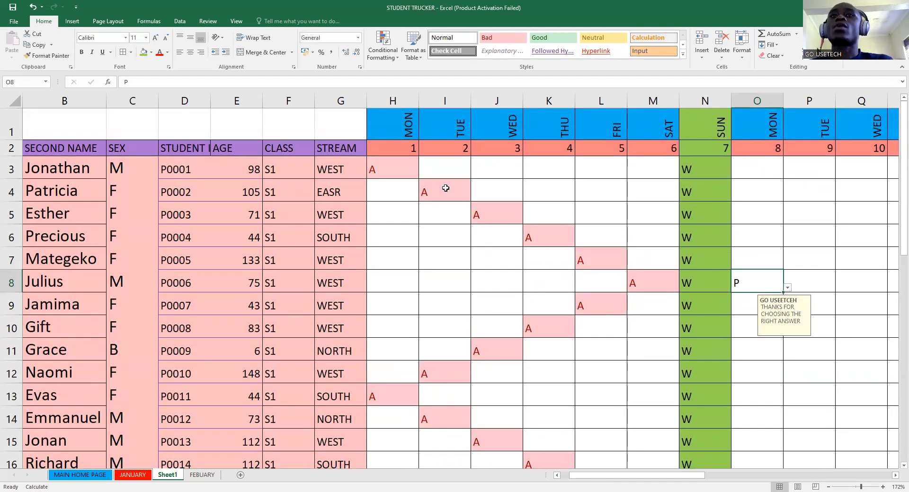
{"action": "scroll", "coordinate": [577, 365], "scroll_direction": "down", "scroll_amount": 3}
{"action": "scroll", "coordinate": [578, 365], "scroll_direction": "up", "scroll_amount": 3}
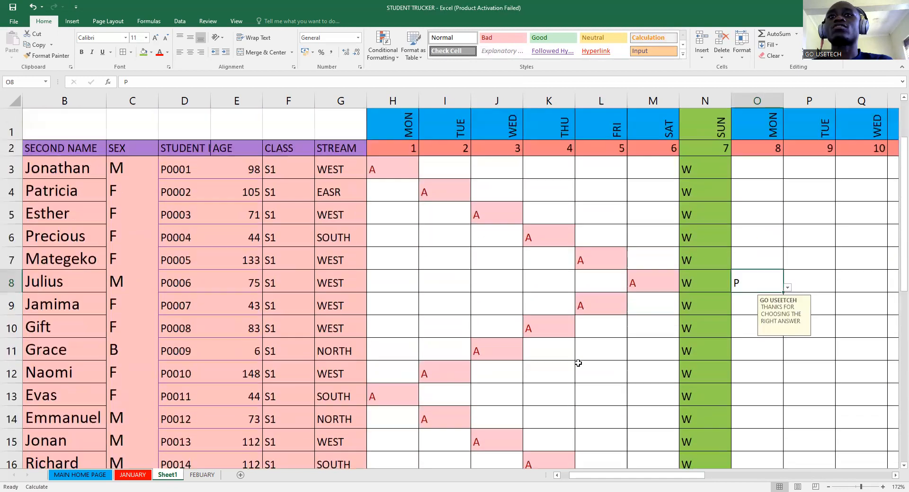
{"action": "scroll", "coordinate": [659, 317], "scroll_direction": "down", "scroll_amount": 2}
{"action": "scroll", "coordinate": [659, 317], "scroll_direction": "up", "scroll_amount": 2}
- Select H3:M35 and Replace All empty cells with P, filling 165 blanks
{"action": "left_click_drag", "start_coordinate": [378, 164], "coordinate": [642, 429]}
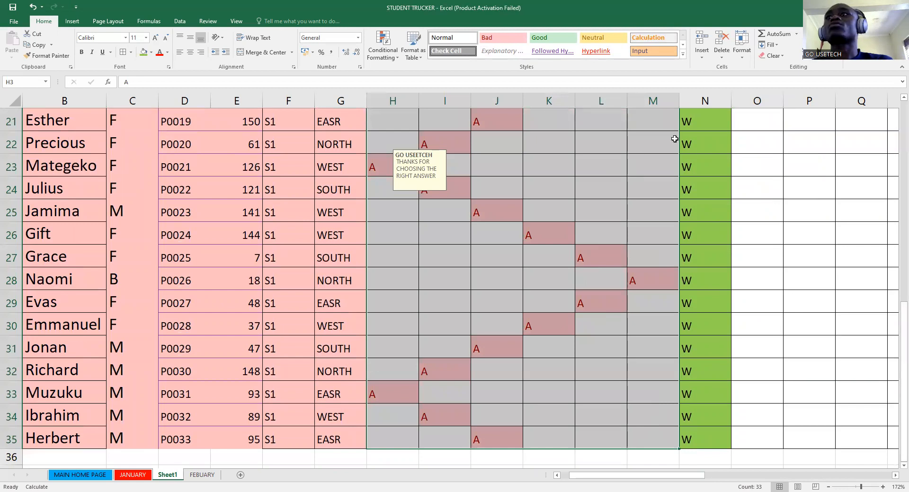
{"action": "left_click", "coordinate": [845, 50]}
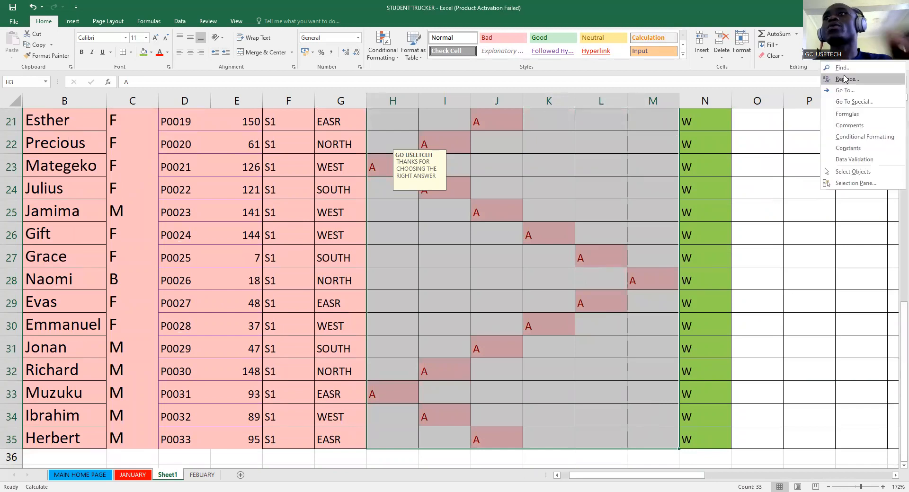
{"action": "left_click", "coordinate": [847, 80]}
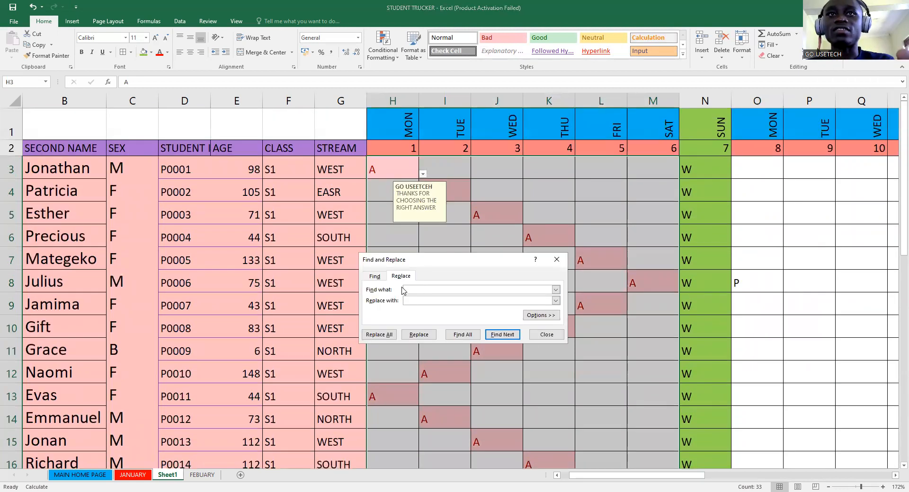
{"action": "left_click", "coordinate": [410, 302]}
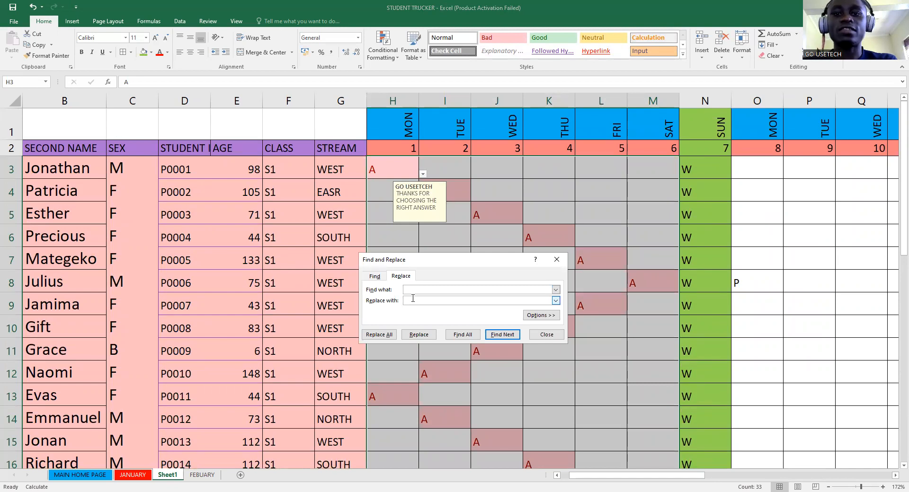
{"action": "type", "text": "P"}
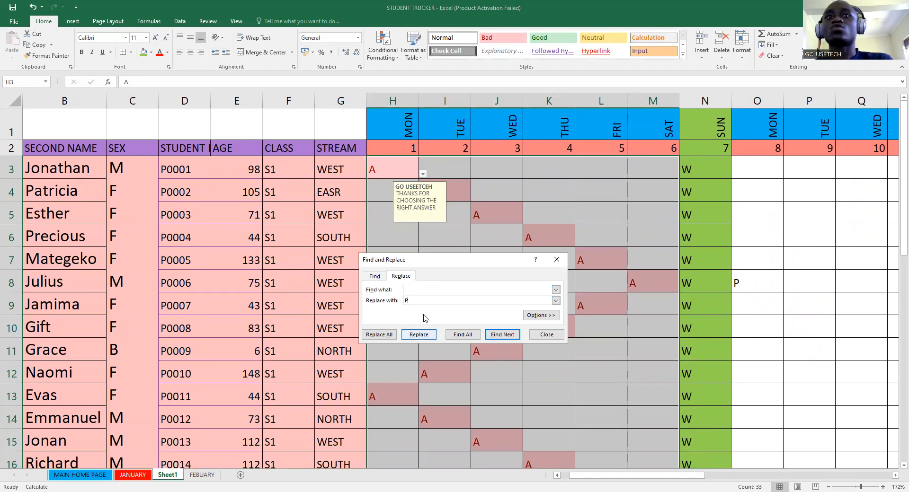
{"action": "left_click", "coordinate": [378, 334]}
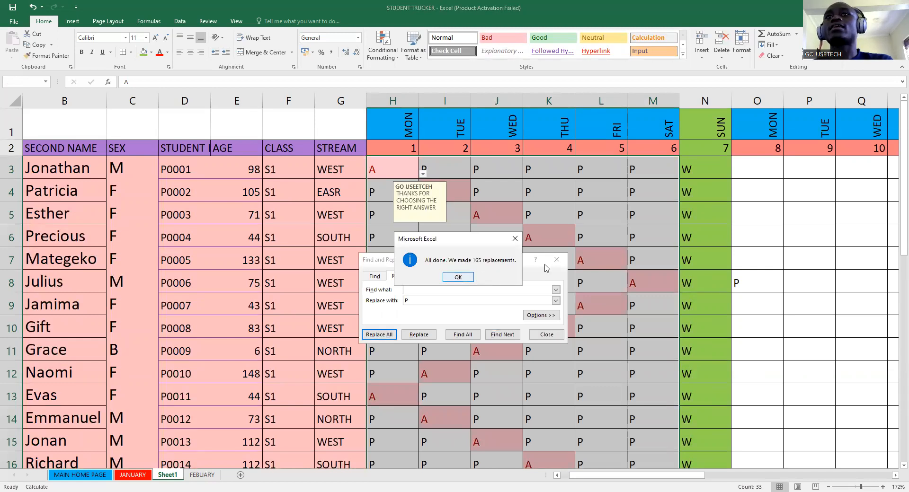
{"action": "left_click", "coordinate": [555, 261]}
{"action": "scroll", "coordinate": [556, 306], "scroll_direction": "down", "scroll_amount": 9}
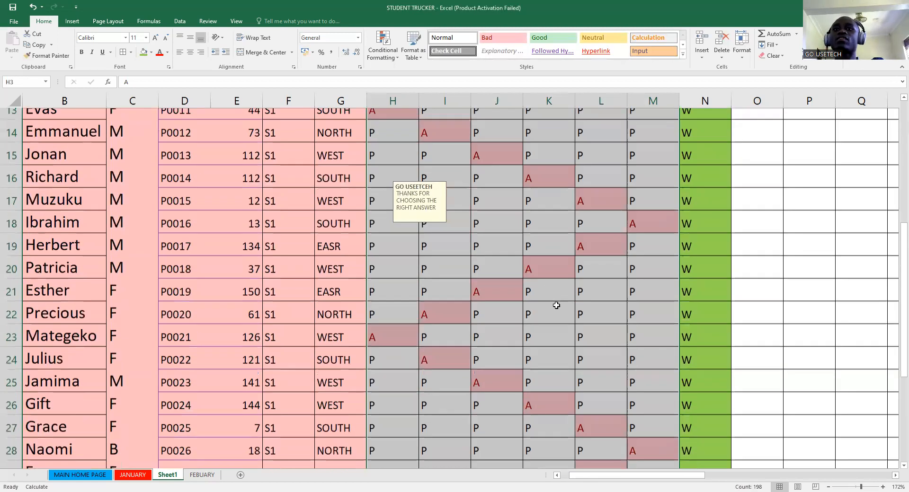
{"action": "scroll", "coordinate": [556, 305], "scroll_direction": "up", "scroll_amount": 9}
{"action": "scroll", "coordinate": [548, 284], "scroll_direction": "up", "scroll_amount": 1}
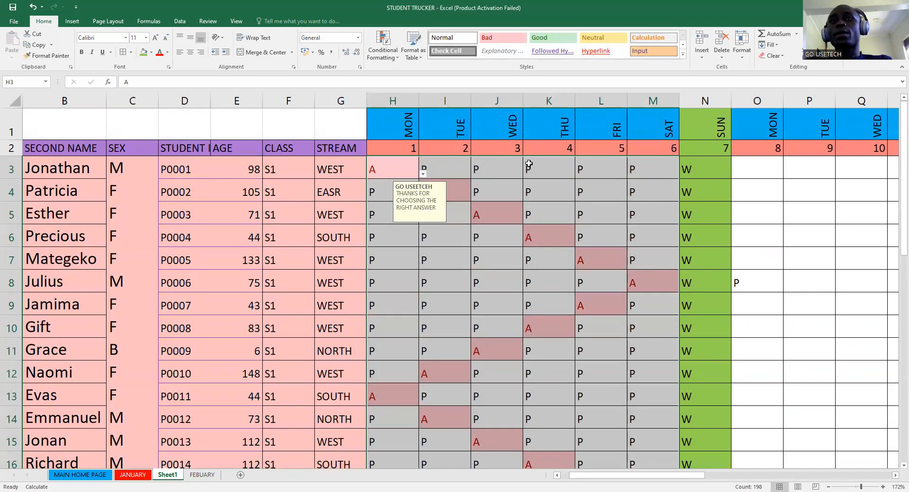
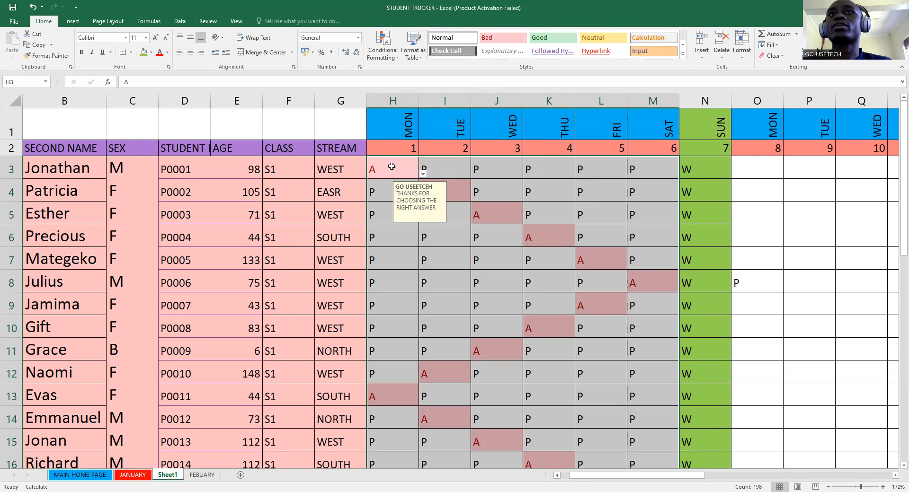
- Select the full attendance grid H3:AL35 covering days 1–31
{"action": "left_click_drag", "start_coordinate": [391, 166], "coordinate": [897, 333]}
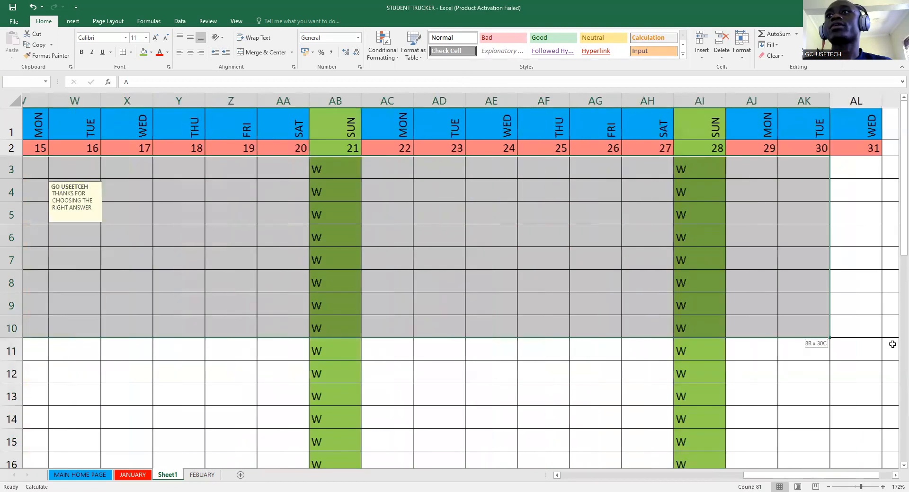
{"action": "left_click_drag", "start_coordinate": [829, 337], "coordinate": [855, 443]}
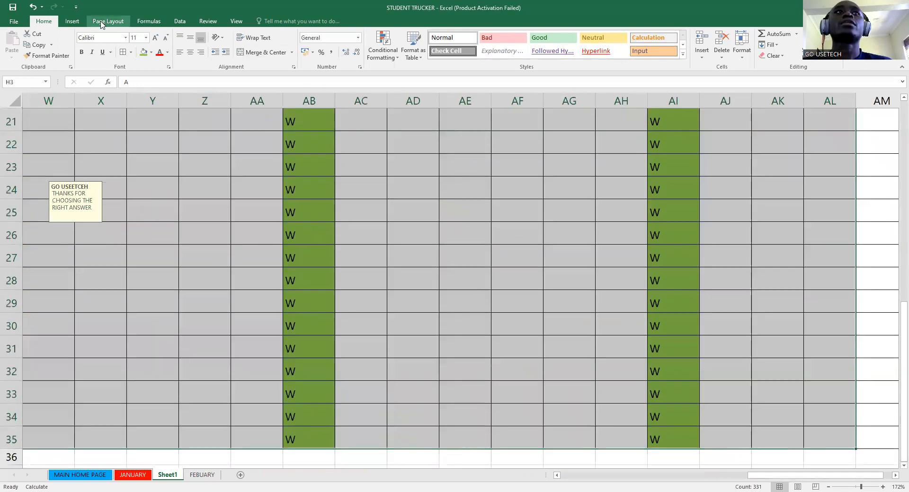
- Add a Text that Contains rule for P with Yellow Fill with Dark Yellow Text
{"action": "left_click", "coordinate": [391, 59]}
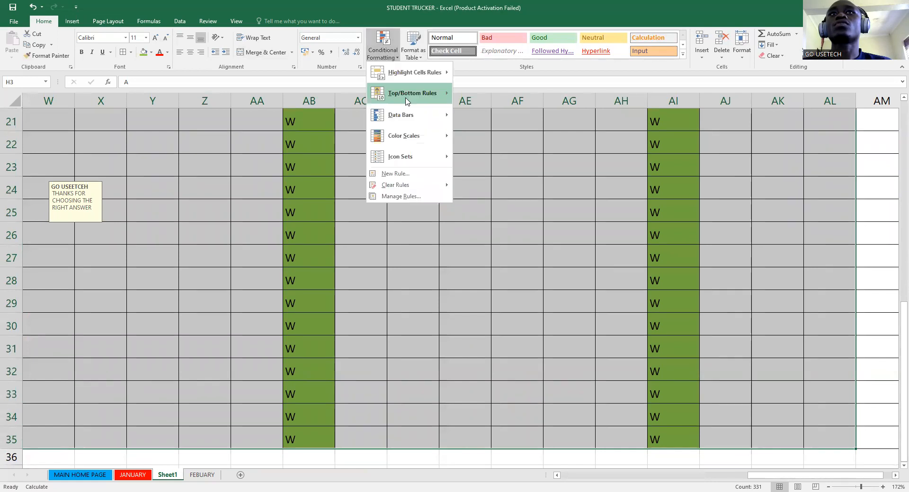
{"action": "mouse_move", "coordinate": [421, 75]}
{"action": "left_click", "coordinate": [508, 162]}
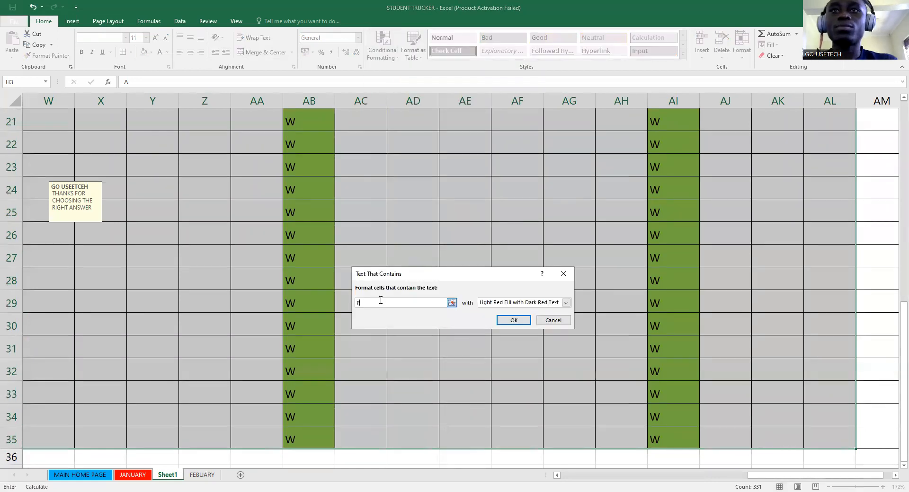
{"action": "left_click", "coordinate": [566, 302]}
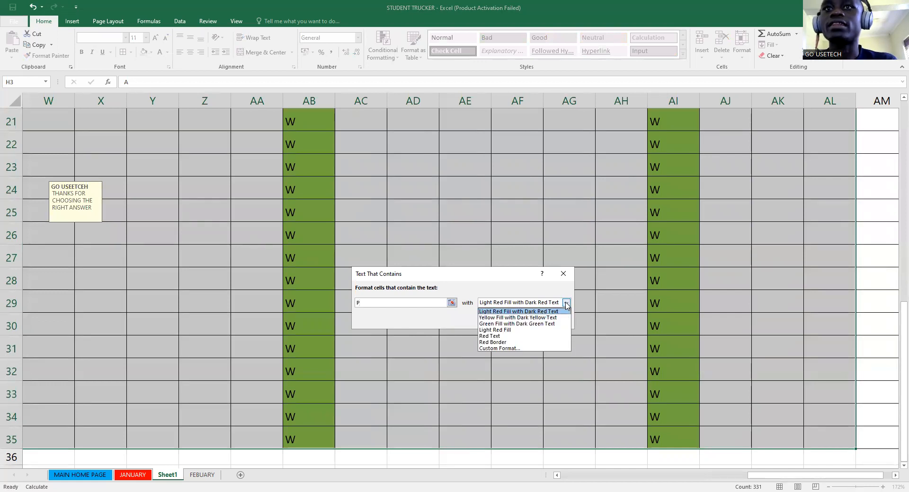
{"action": "left_click", "coordinate": [500, 318]}
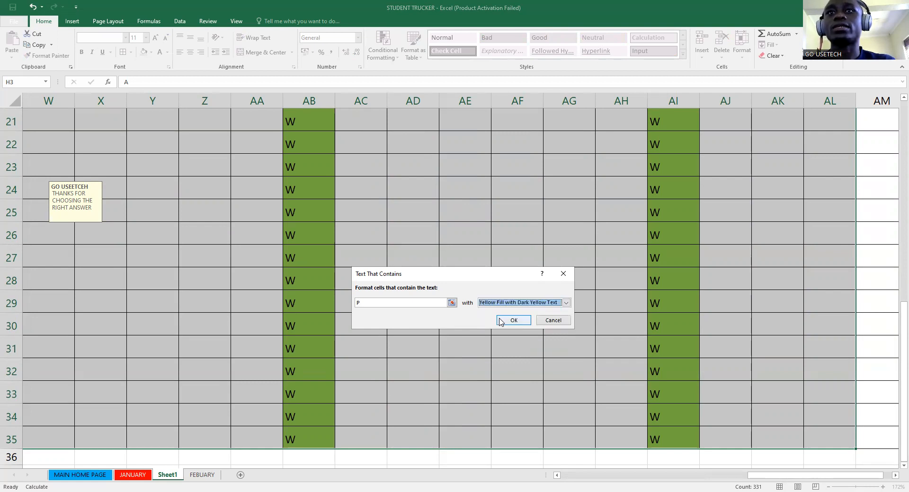
{"action": "left_click", "coordinate": [512, 321]}
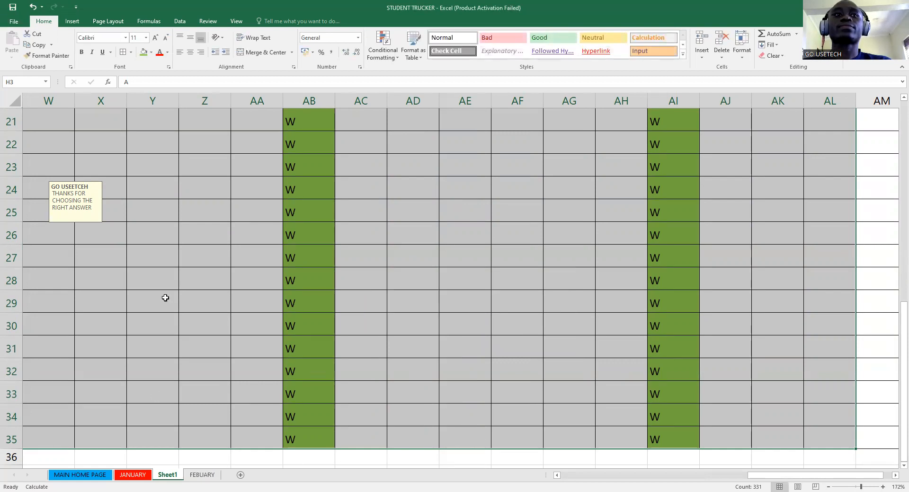
{"action": "left_click", "coordinate": [182, 241]}
{"action": "left_click", "coordinate": [233, 241]}
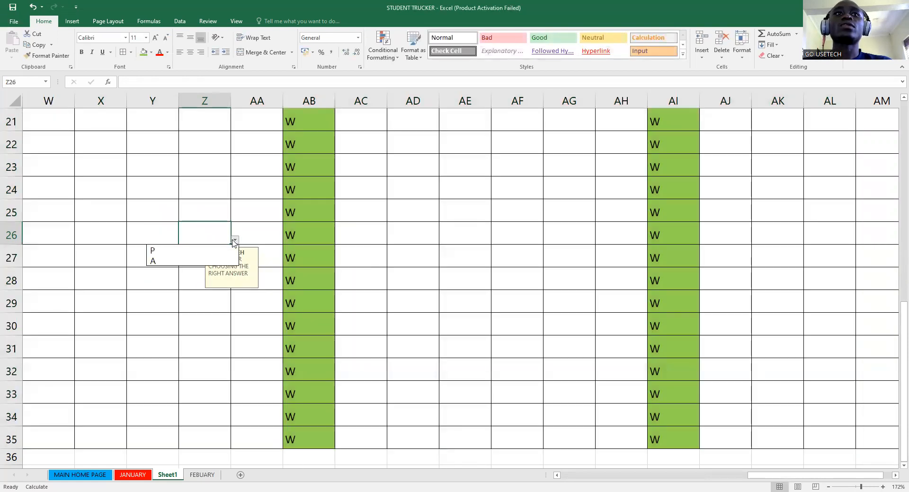
- Enter P in Z26 to test the highlight, then select the first week H3:M35
{"action": "left_click", "coordinate": [192, 251]}
{"action": "left_click", "coordinate": [195, 263]}
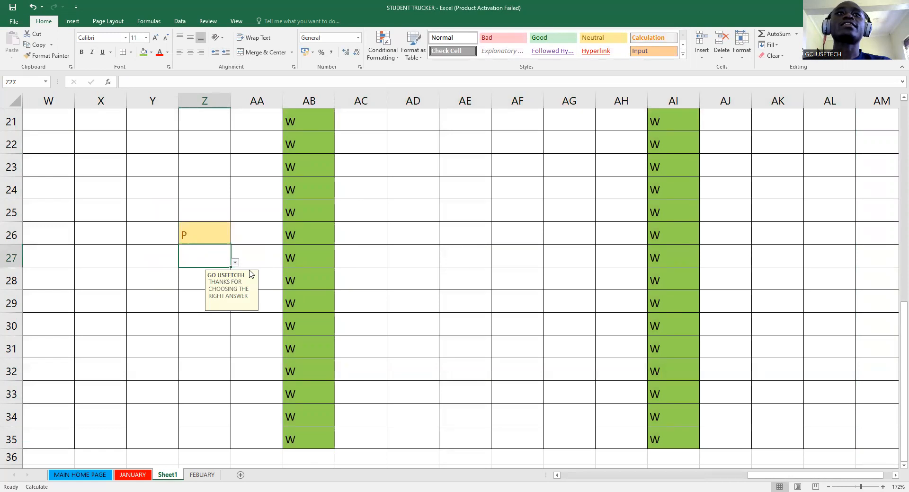
{"action": "left_click_drag", "start_coordinate": [760, 477], "coordinate": [545, 475]}
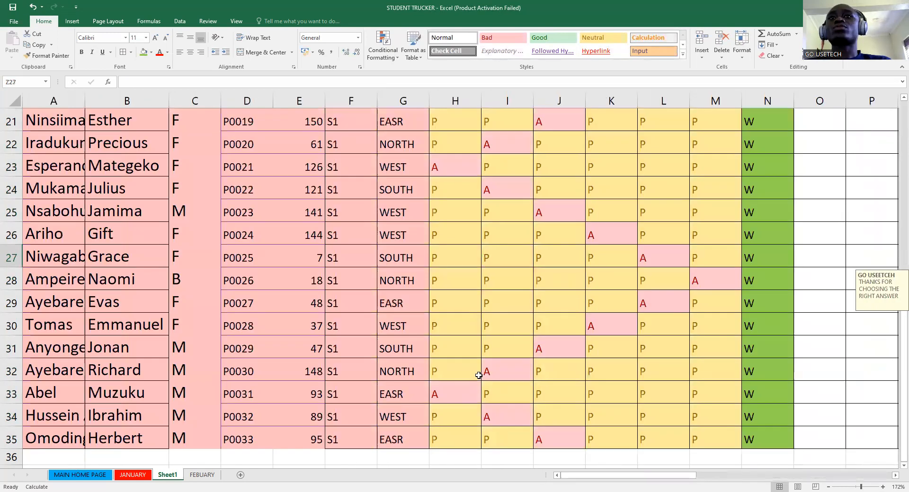
{"action": "scroll", "coordinate": [478, 376], "scroll_direction": "up", "scroll_amount": 7}
{"action": "left_click_drag", "start_coordinate": [438, 168], "coordinate": [700, 442]}
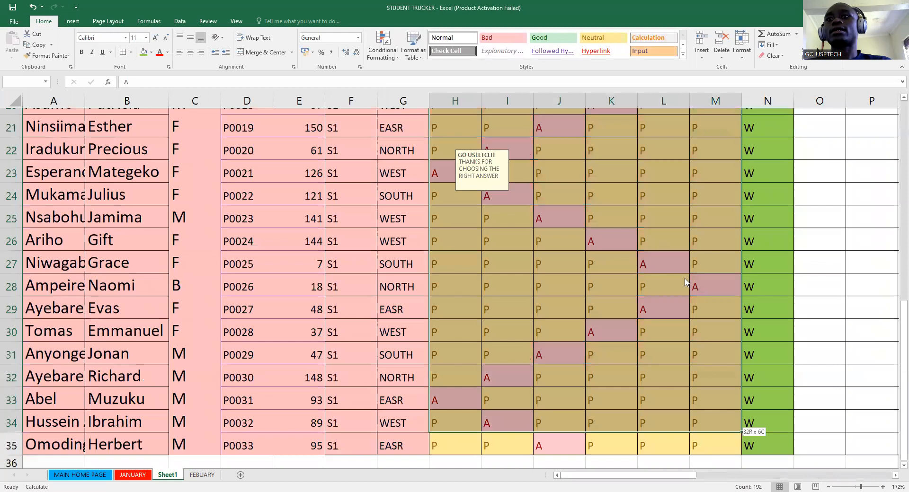
- Copy the first week's marks H3:M35 and paste them into the second week at O3
{"action": "right_click", "coordinate": [646, 358]}
{"action": "left_click", "coordinate": [676, 176]}
{"action": "scroll", "coordinate": [676, 176], "scroll_direction": "up", "scroll_amount": 7}
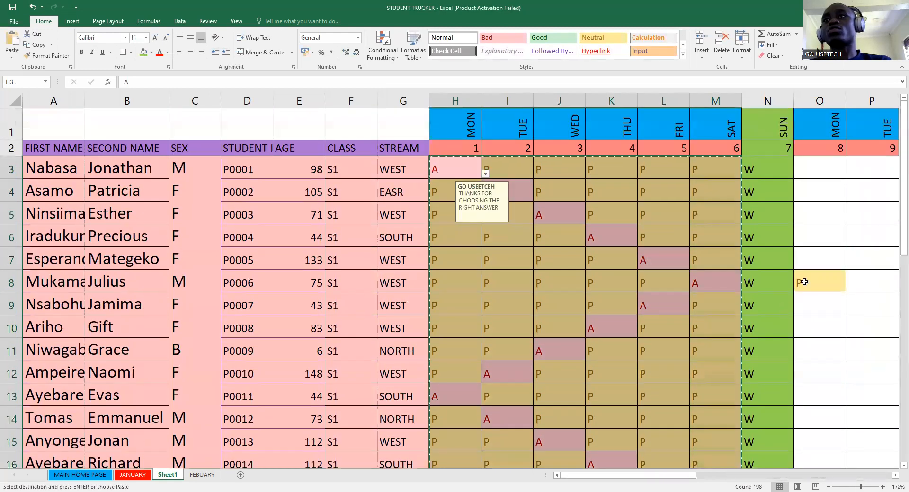
{"action": "left_click_drag", "start_coordinate": [820, 168], "coordinate": [507, 440]}
{"action": "right_click", "coordinate": [417, 263]}
{"action": "left_click", "coordinate": [436, 306]}
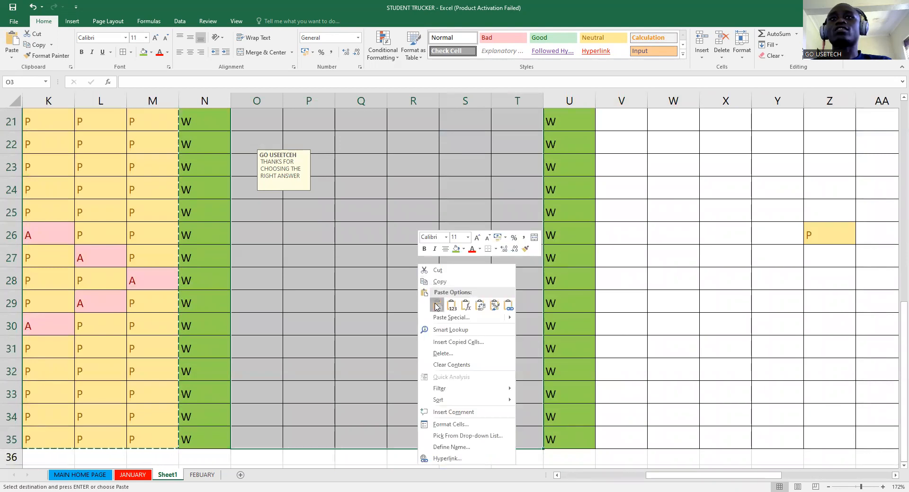
- Paste the same marks into the third week at V3 and fourth week at AC3
{"action": "left_click_drag", "start_coordinate": [634, 178], "coordinate": [667, 481]}
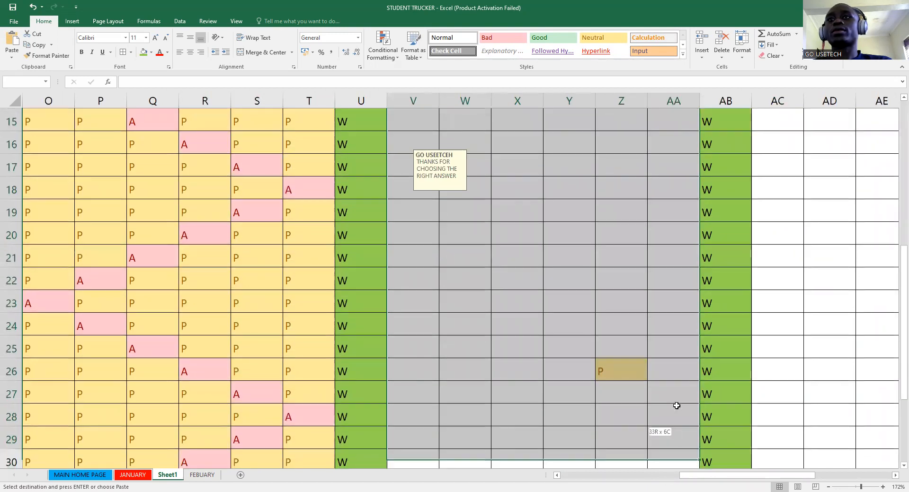
{"action": "scroll", "coordinate": [647, 197], "scroll_direction": "down", "scroll_amount": 5}
{"action": "right_click", "coordinate": [647, 196]}
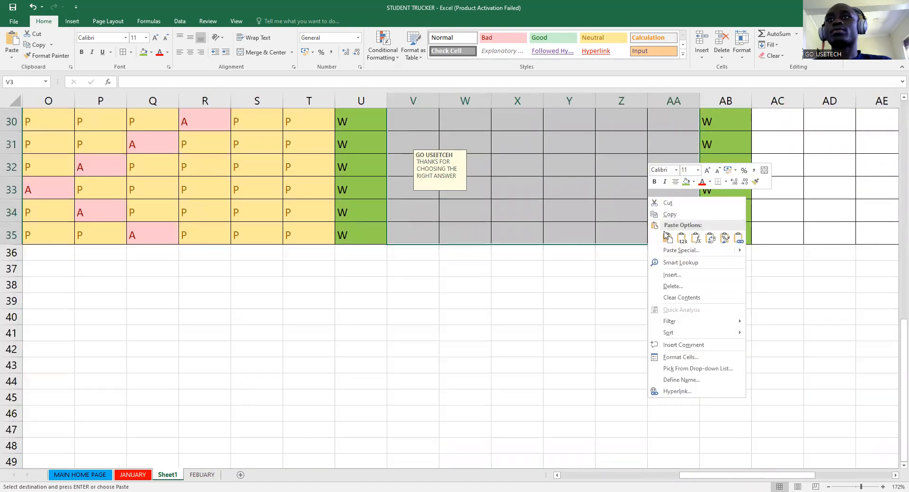
{"action": "left_click", "coordinate": [667, 238]}
{"action": "left_click_drag", "start_coordinate": [786, 173], "coordinate": [825, 430]}
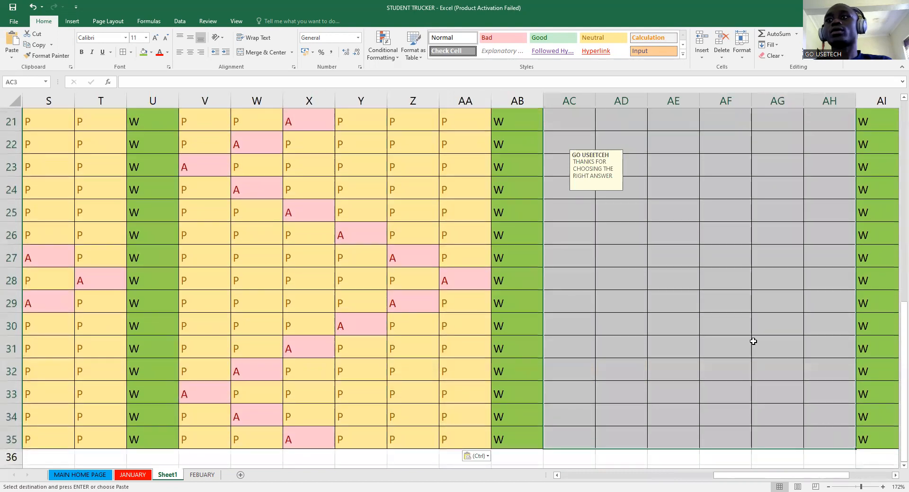
{"action": "right_click", "coordinate": [753, 341]}
{"action": "left_click", "coordinate": [773, 182]}
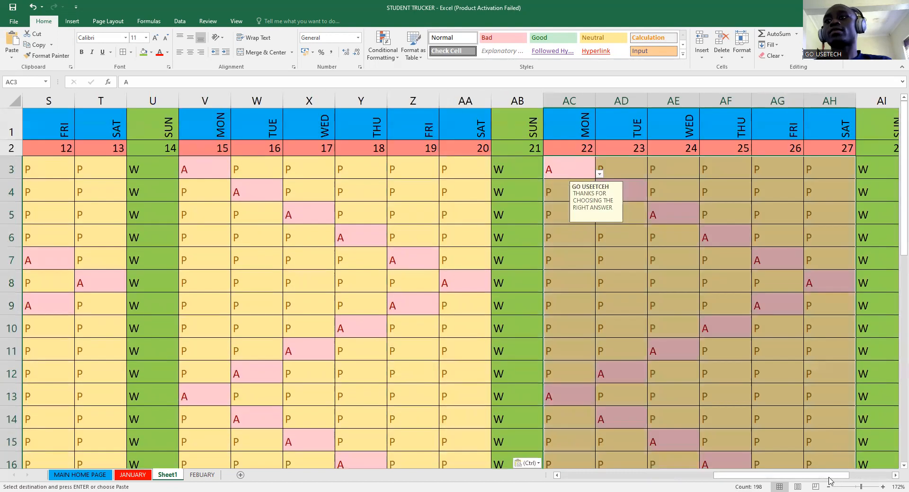
- Copy AC3:AE35 and paste it into AJ3:AL35 to fill days 29–31
{"action": "left_click", "coordinate": [874, 475]}
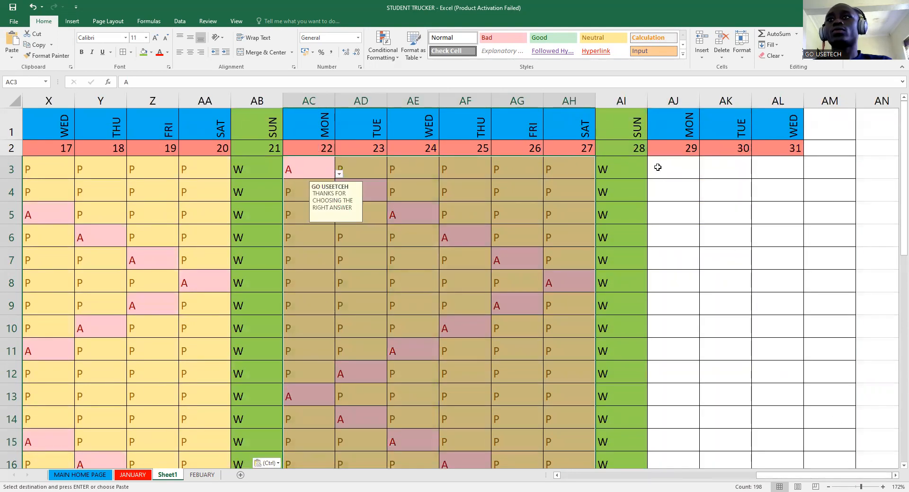
{"action": "left_click_drag", "start_coordinate": [309, 168], "coordinate": [404, 415]}
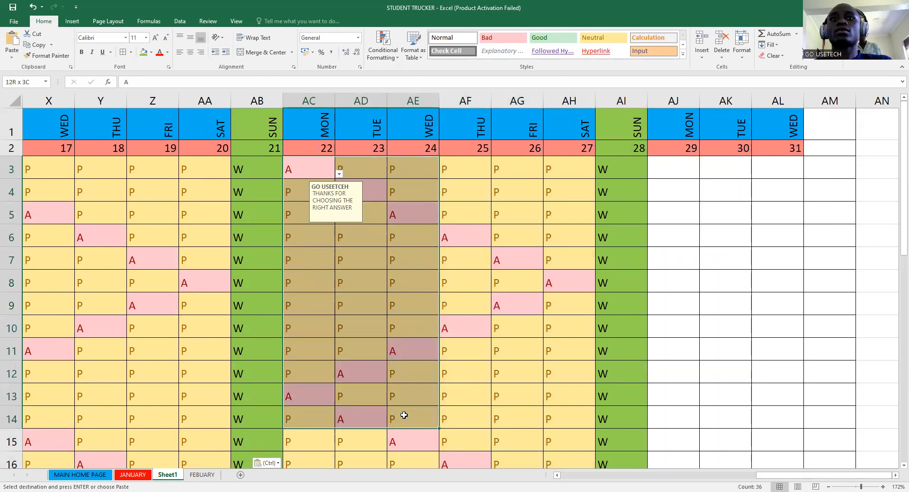
{"action": "left_click_drag", "start_coordinate": [296, 167], "coordinate": [360, 466]}
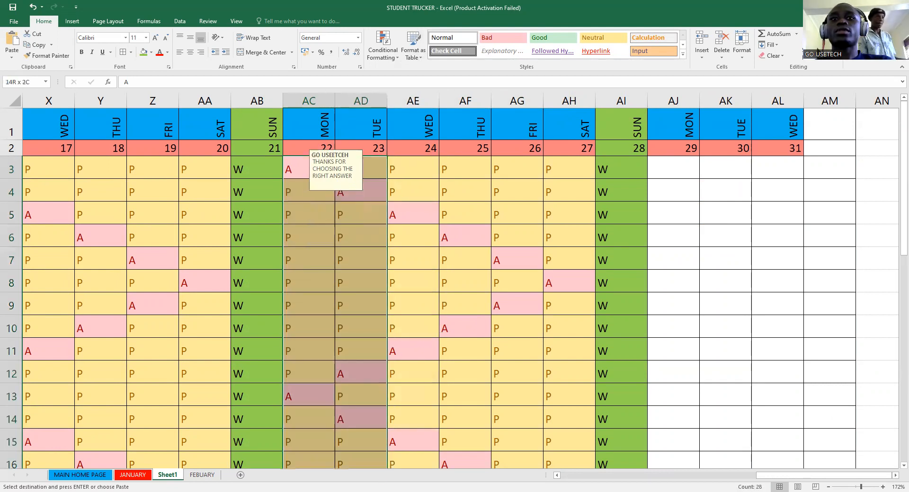
{"action": "right_click", "coordinate": [385, 272]}
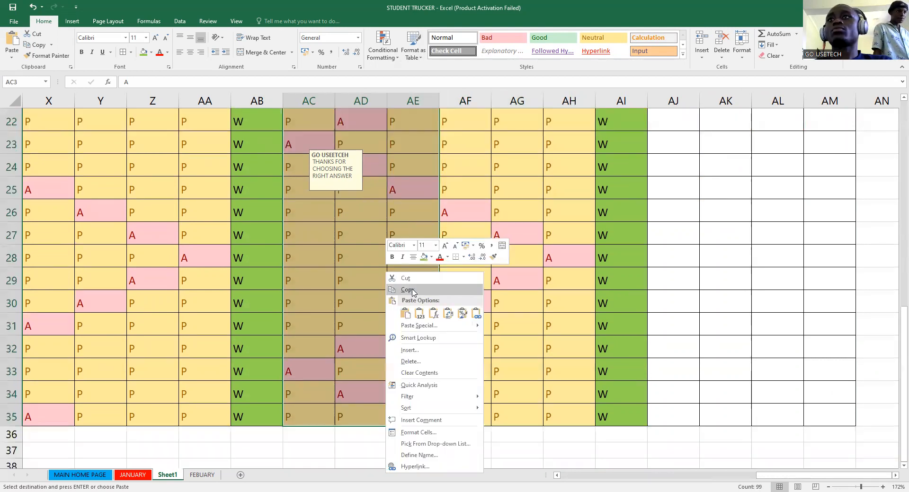
{"action": "left_click", "coordinate": [412, 291]}
{"action": "scroll", "coordinate": [690, 171], "scroll_direction": "up", "scroll_amount": 7}
{"action": "left_click_drag", "start_coordinate": [672, 169], "coordinate": [780, 440]}
{"action": "right_click", "coordinate": [745, 336]}
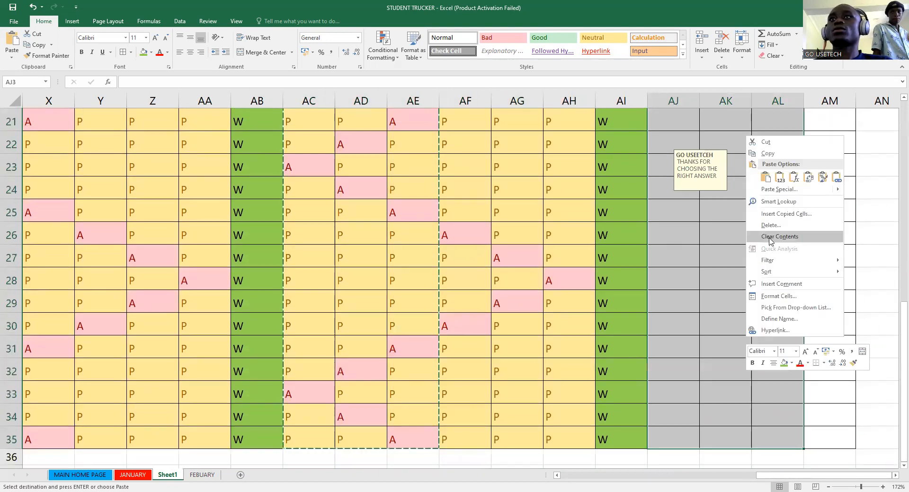
{"action": "left_click", "coordinate": [765, 177]}
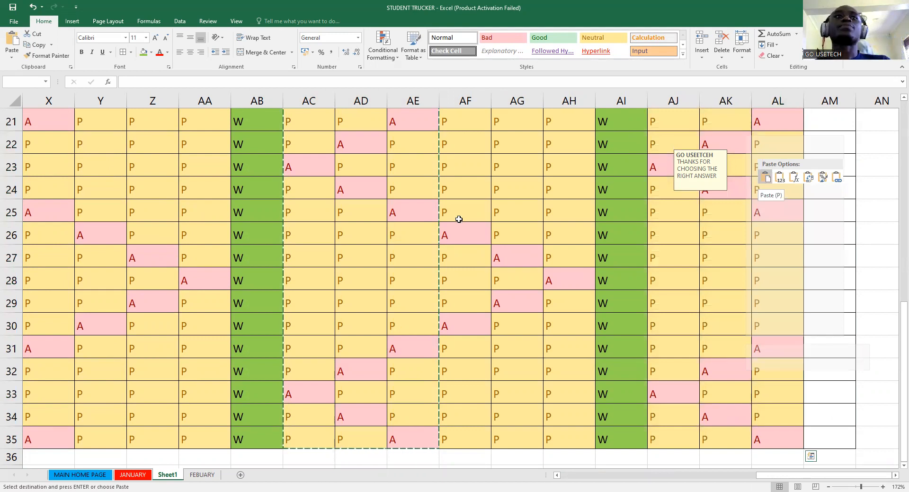
{"action": "scroll", "coordinate": [458, 220], "scroll_direction": "up", "scroll_amount": 7}
{"action": "left_click", "coordinate": [413, 280]}
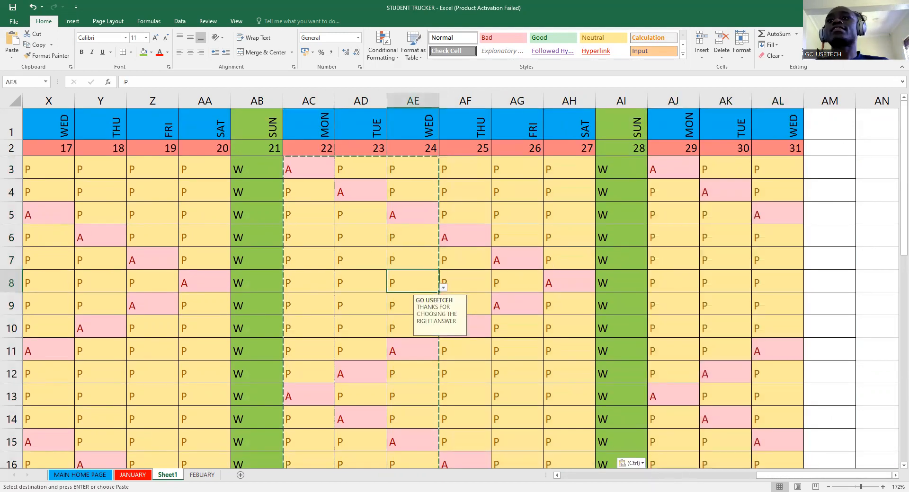
- Mark O7 and O10 as absent using their attendance dropdowns
{"action": "left_click_drag", "start_coordinate": [657, 478], "coordinate": [610, 478]}
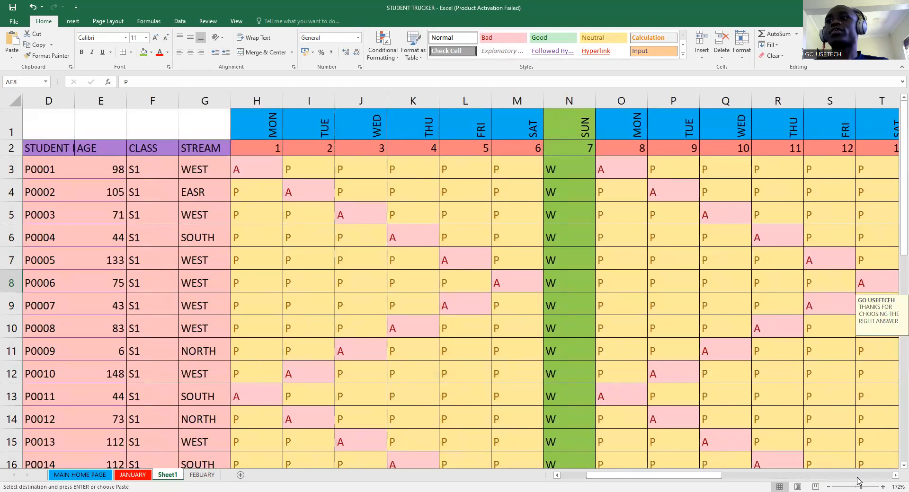
{"action": "left_click_drag", "start_coordinate": [859, 486], "coordinate": [856, 487]}
{"action": "scroll", "coordinate": [730, 376], "scroll_direction": "down", "scroll_amount": 7}
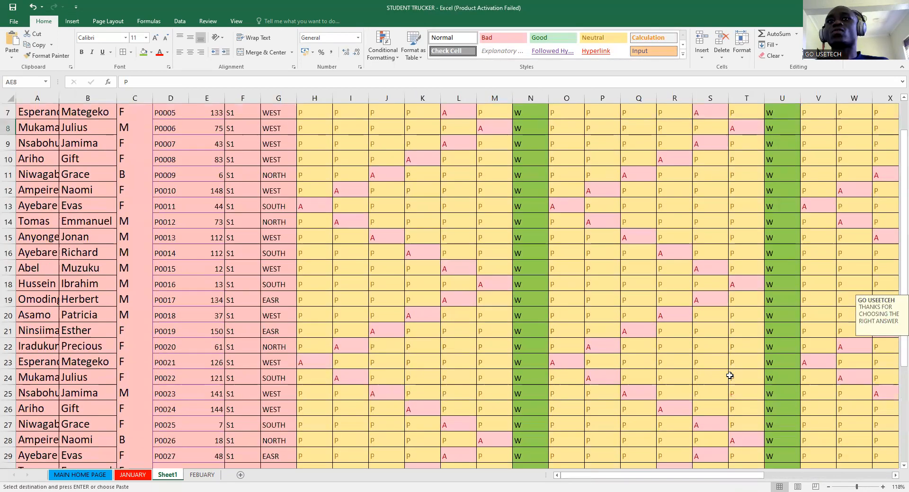
{"action": "scroll", "coordinate": [729, 375], "scroll_direction": "up", "scroll_amount": 7}
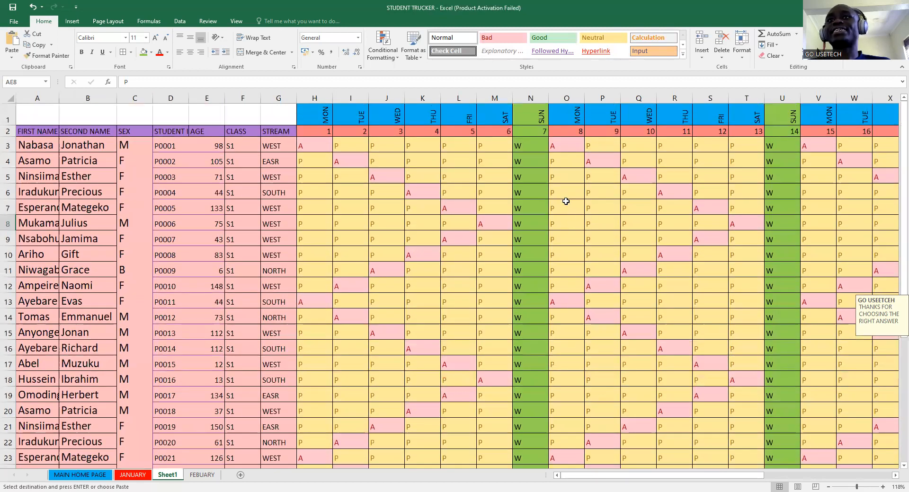
{"action": "left_click", "coordinate": [580, 208]}
{"action": "left_click", "coordinate": [588, 209]}
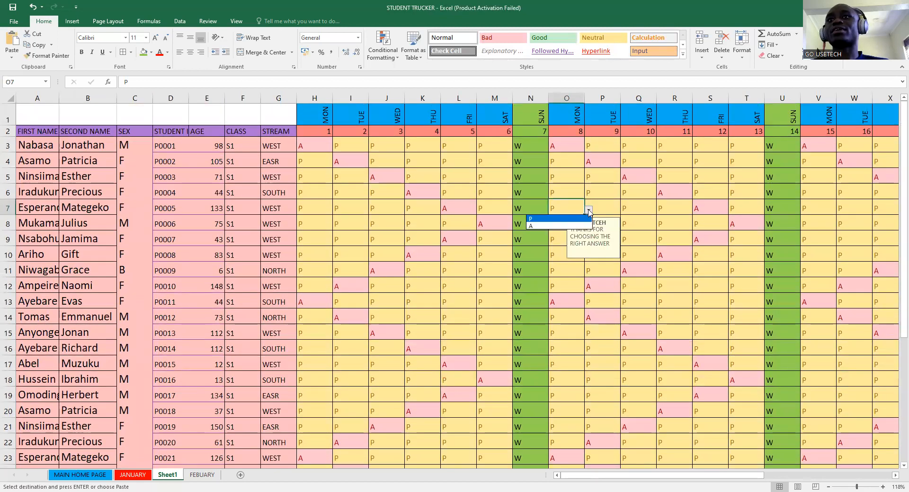
{"action": "left_click", "coordinate": [547, 226]}
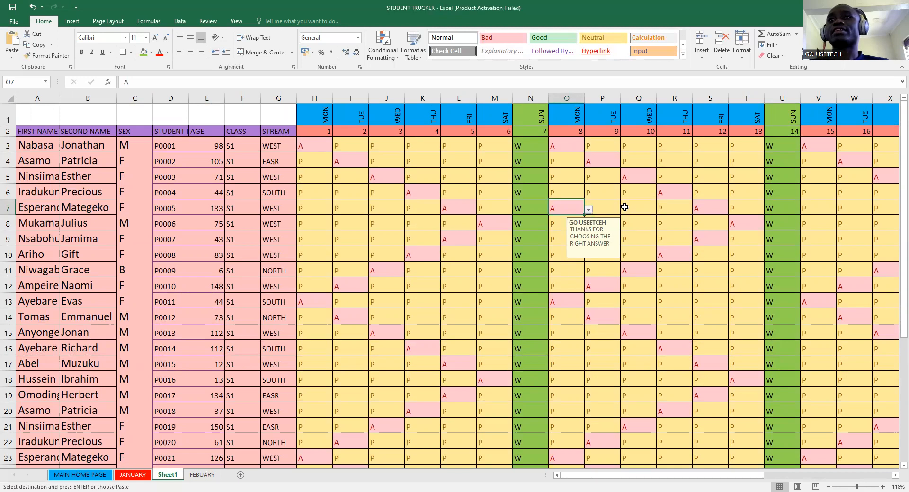
{"action": "left_click", "coordinate": [624, 207]}
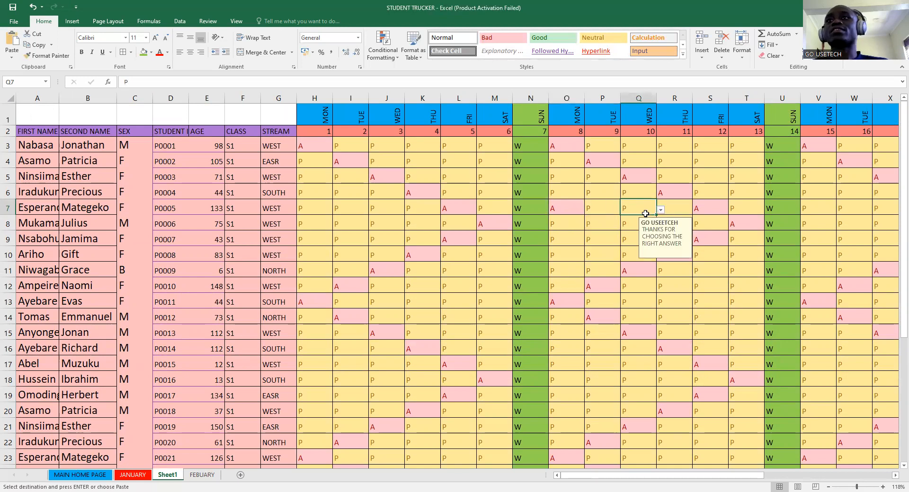
{"action": "left_click", "coordinate": [560, 249]}
{"action": "left_click", "coordinate": [588, 257]}
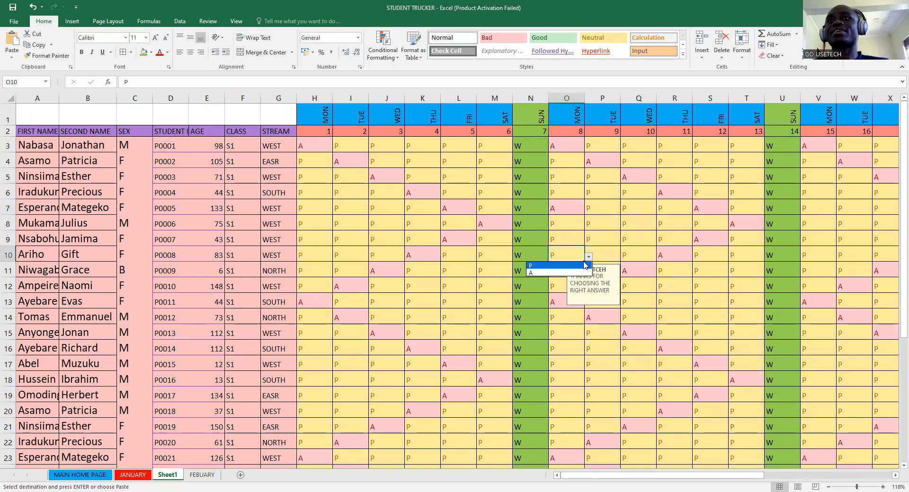
{"action": "left_click", "coordinate": [554, 274]}
{"action": "left_click", "coordinate": [617, 234]}
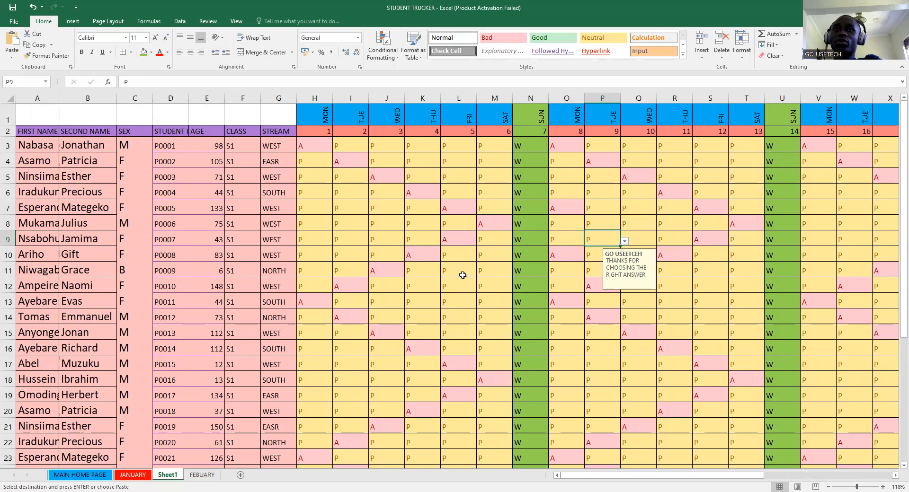
- Check Sheet1's columns through day 31, then switch to the JANUARY sheet
{"action": "left_click_drag", "start_coordinate": [607, 478], "coordinate": [784, 469]}
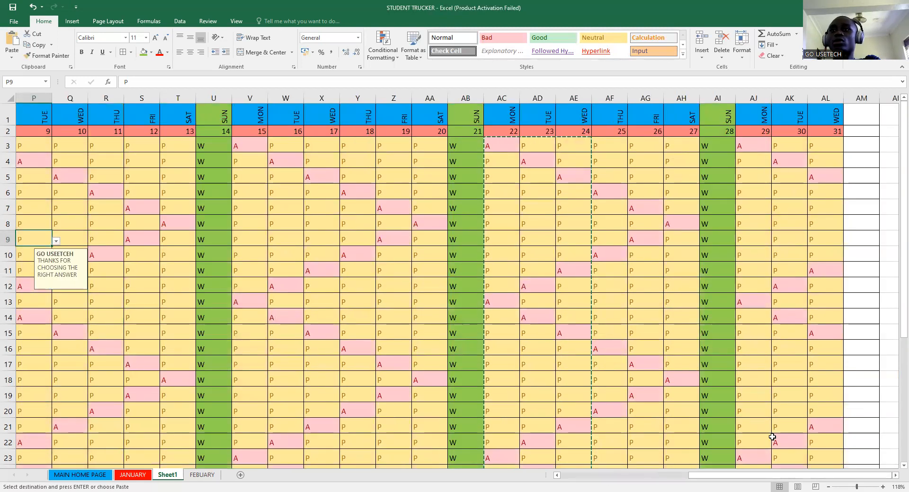
{"action": "left_click", "coordinate": [894, 475]}
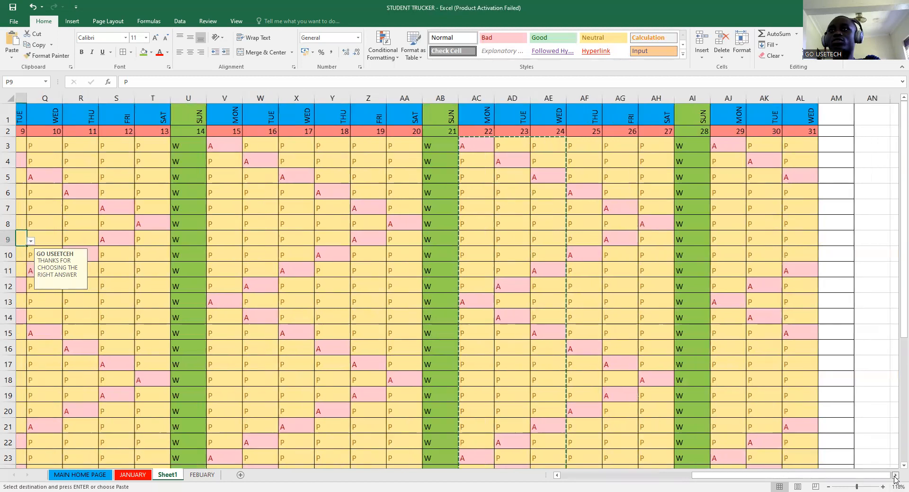
{"action": "left_click", "coordinate": [894, 475]}
{"action": "left_click", "coordinate": [894, 476]}
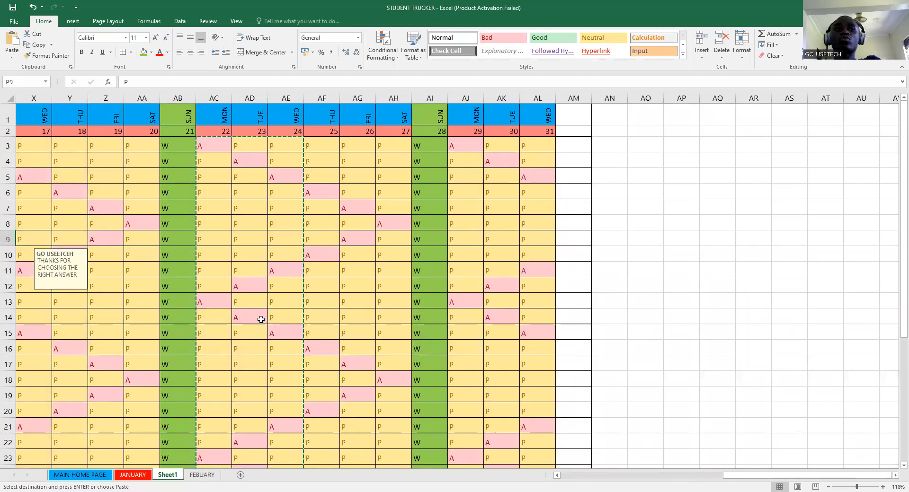
{"action": "left_click", "coordinate": [134, 476]}
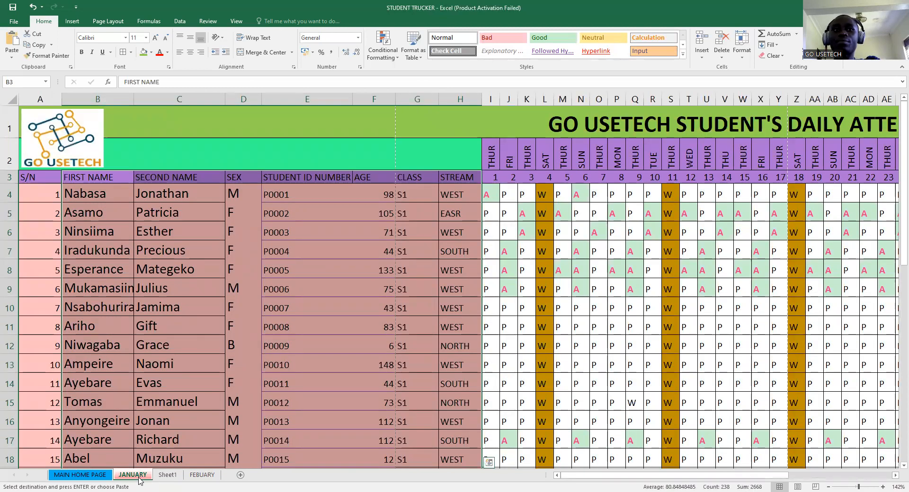
- On JANUARY, mark P13 as present via its dropdown and select R12
{"action": "left_click", "coordinate": [590, 335]}
{"action": "left_click", "coordinate": [614, 364]}
{"action": "left_click", "coordinate": [629, 367]}
{"action": "left_click", "coordinate": [601, 382]}
{"action": "left_click", "coordinate": [629, 350]}
{"action": "left_click", "coordinate": [652, 349]}
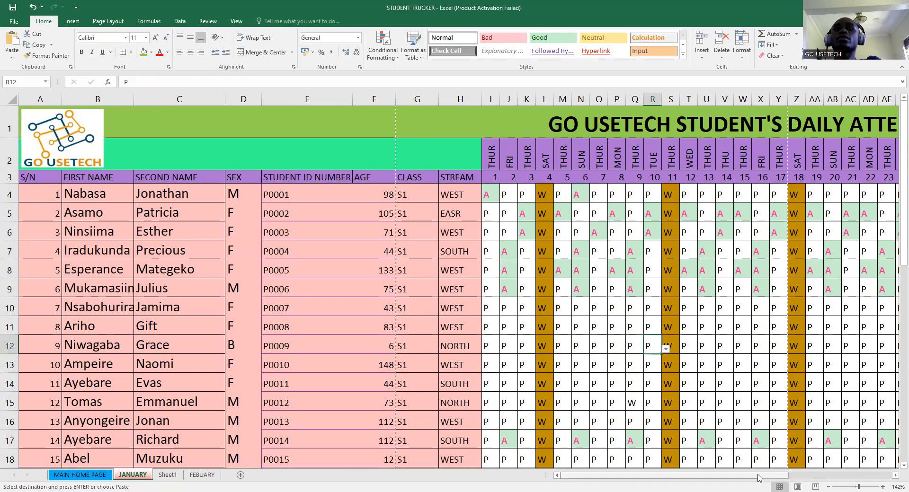
- Inspect AN4's =COUNTIF(I4:AM4,"P") TOTAL PRESENT formula, then return to Sheet1
{"action": "left_click_drag", "start_coordinate": [758, 478], "coordinate": [762, 477]}
{"action": "scroll", "coordinate": [670, 380], "scroll_direction": "left", "scroll_amount": 3}
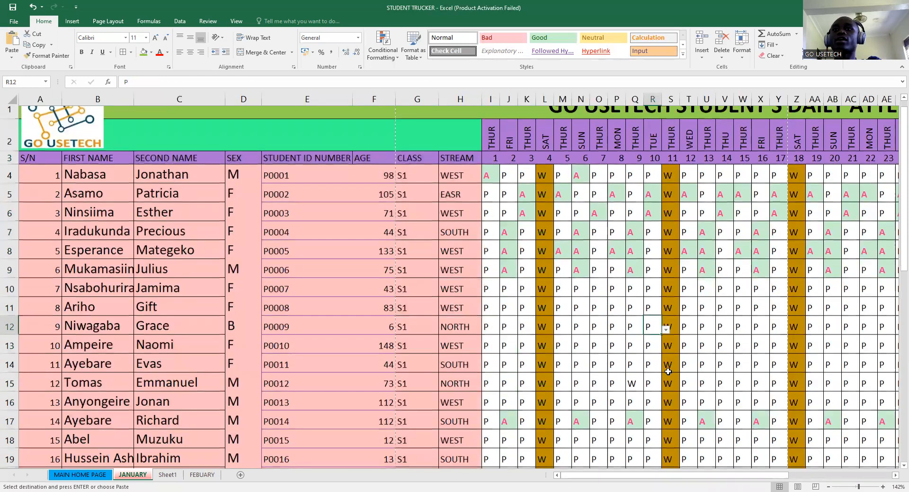
{"action": "scroll", "coordinate": [670, 359], "scroll_direction": "down", "scroll_amount": 6}
{"action": "scroll", "coordinate": [671, 358], "scroll_direction": "down", "scroll_amount": 4}
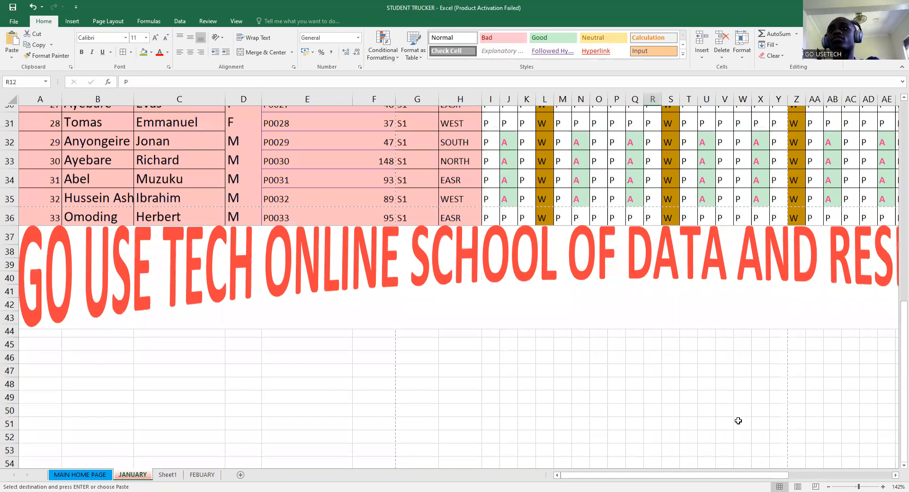
{"action": "scroll", "coordinate": [646, 476], "scroll_direction": "up", "scroll_amount": 8}
{"action": "left_click_drag", "start_coordinate": [645, 475], "coordinate": [747, 463]}
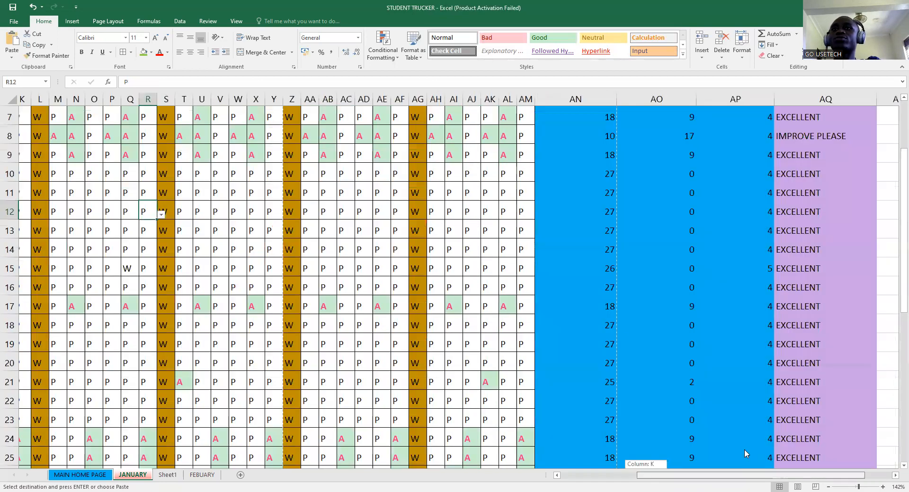
{"action": "scroll", "coordinate": [610, 321], "scroll_direction": "up", "scroll_amount": 2}
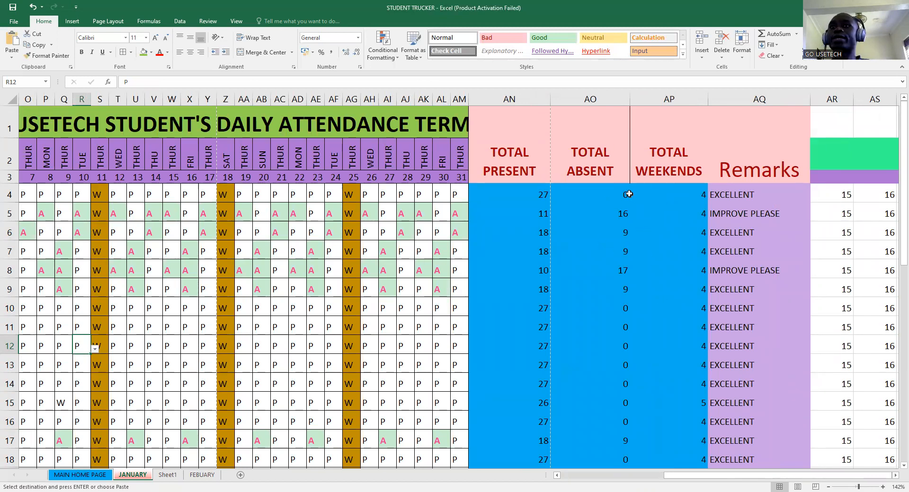
{"action": "left_click", "coordinate": [528, 182]}
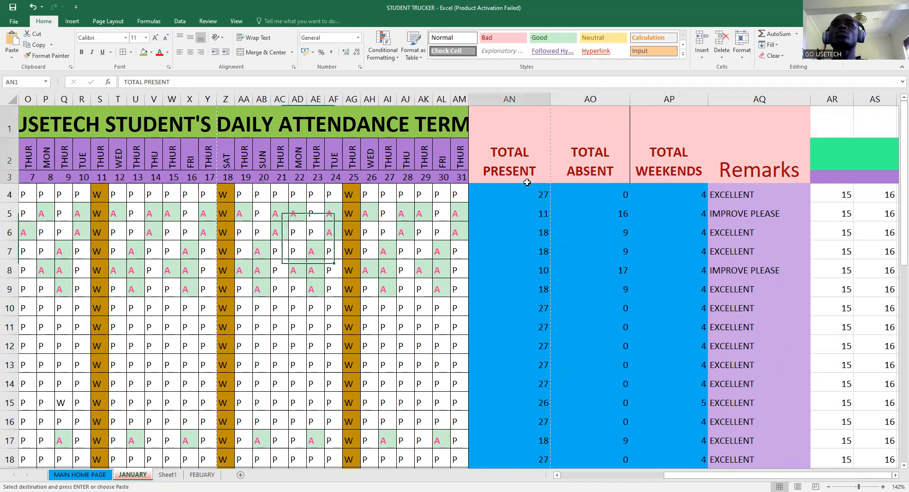
{"action": "left_click", "coordinate": [515, 200]}
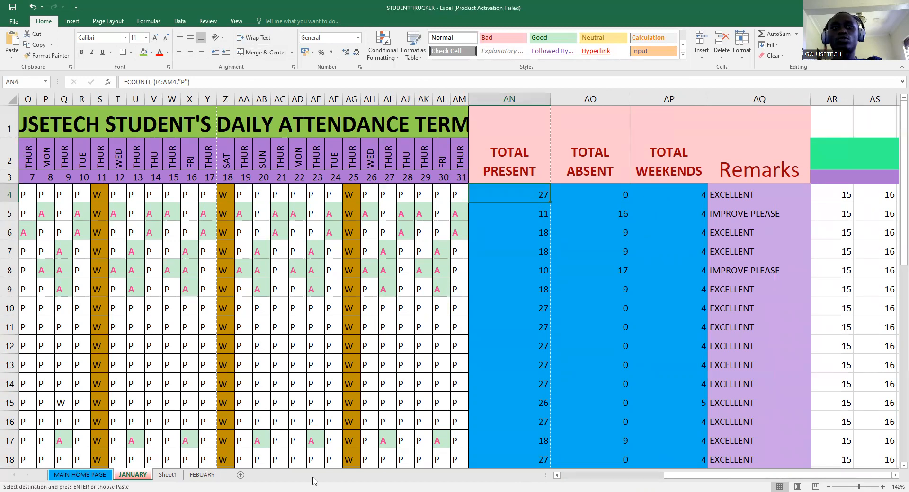
{"action": "left_click", "coordinate": [167, 474]}
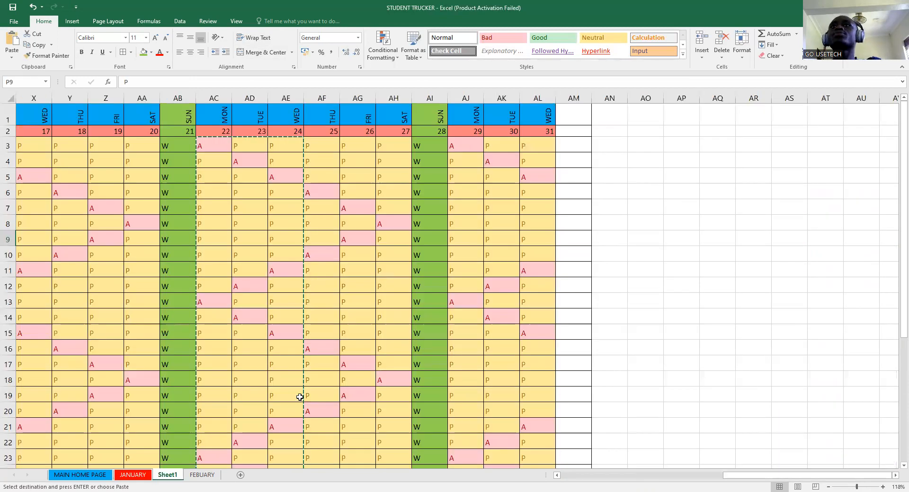
- Enter TOTAL PRESENT in AM1, merge it over AM1:AM2 and wrap the text
{"action": "left_click", "coordinate": [581, 117]}
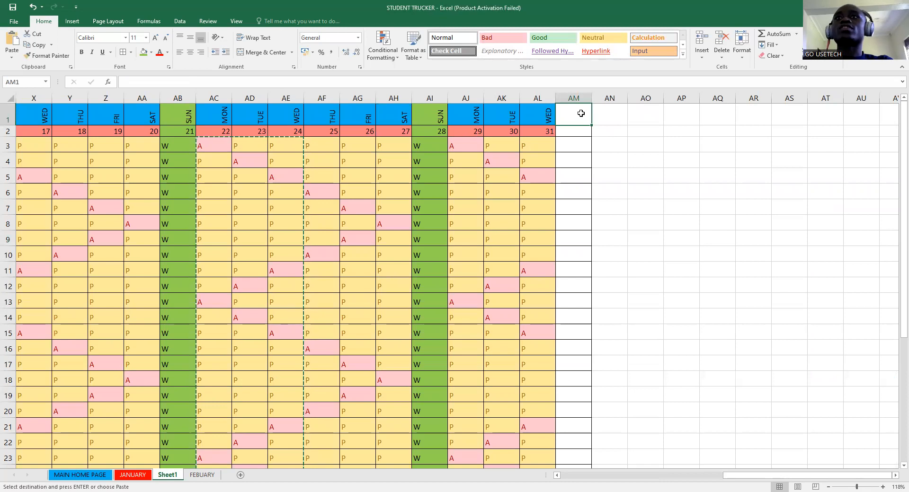
{"action": "type", "text": "TO"}
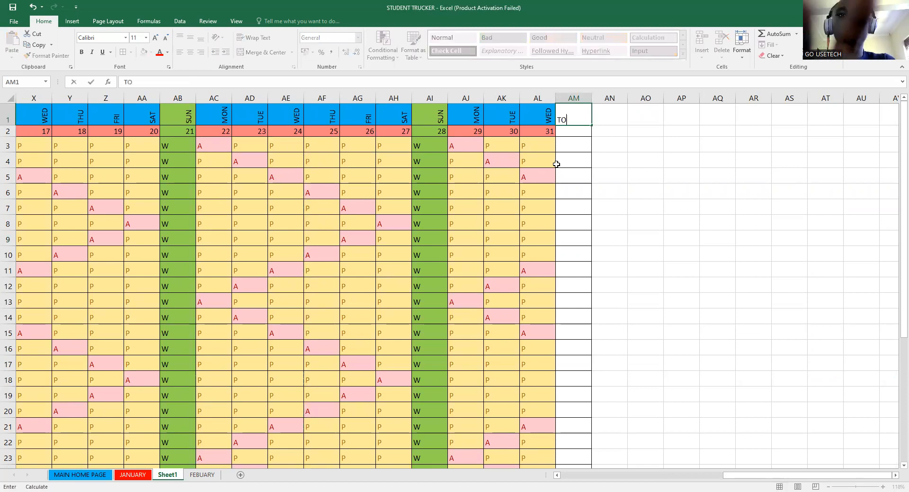
{"action": "type", "text": "TAL"}
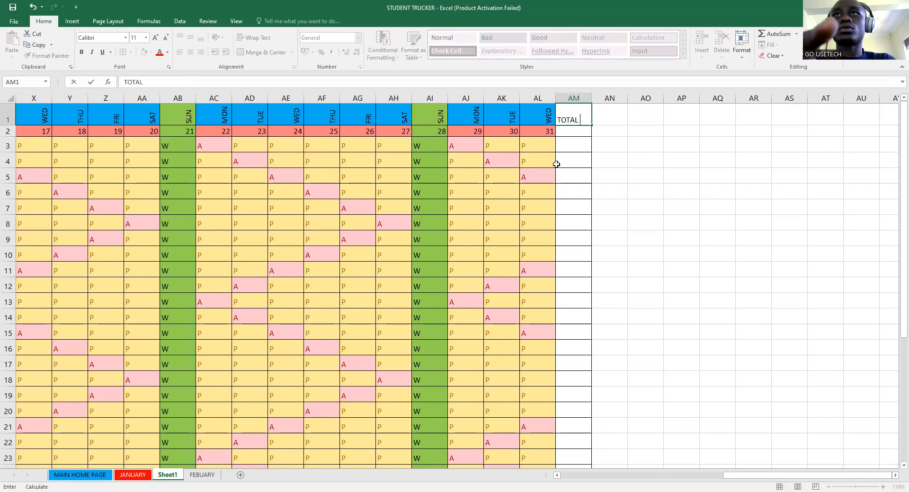
{"action": "type", "text": " PRESENT"}
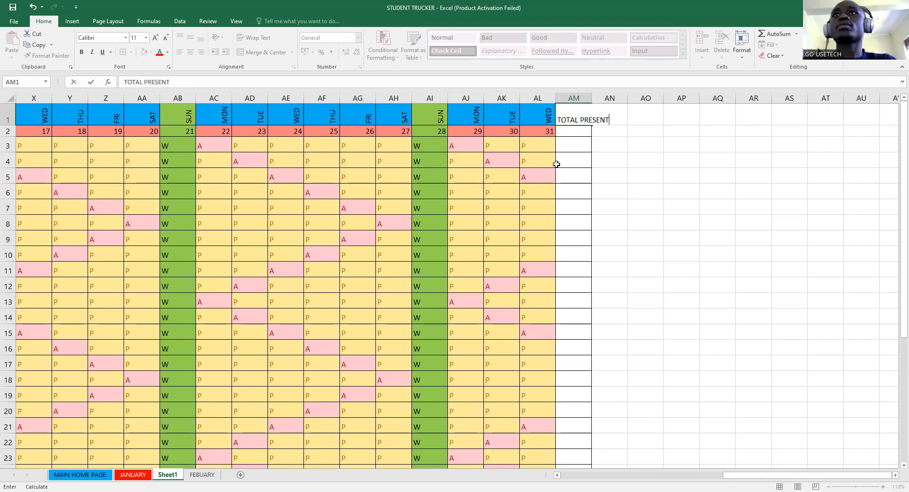
{"action": "left_click_drag", "start_coordinate": [566, 118], "coordinate": [570, 132]}
{"action": "left_click", "coordinate": [619, 135]}
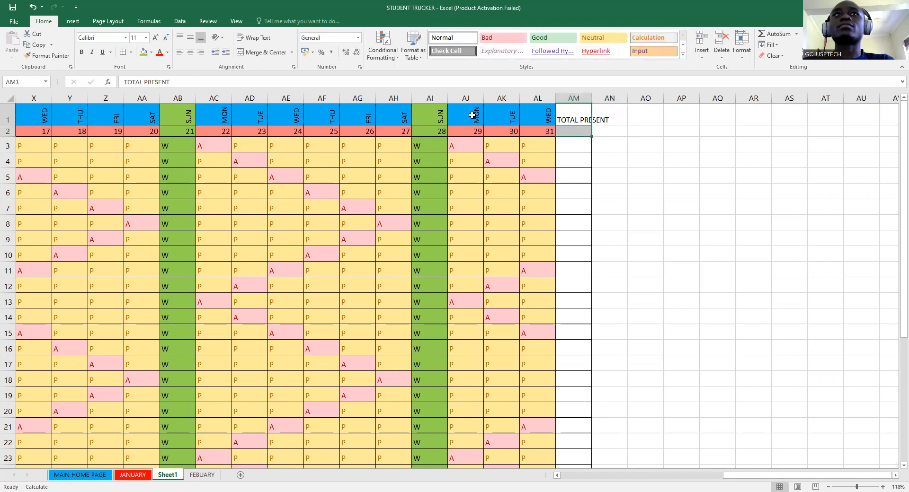
{"action": "left_click", "coordinate": [254, 53]}
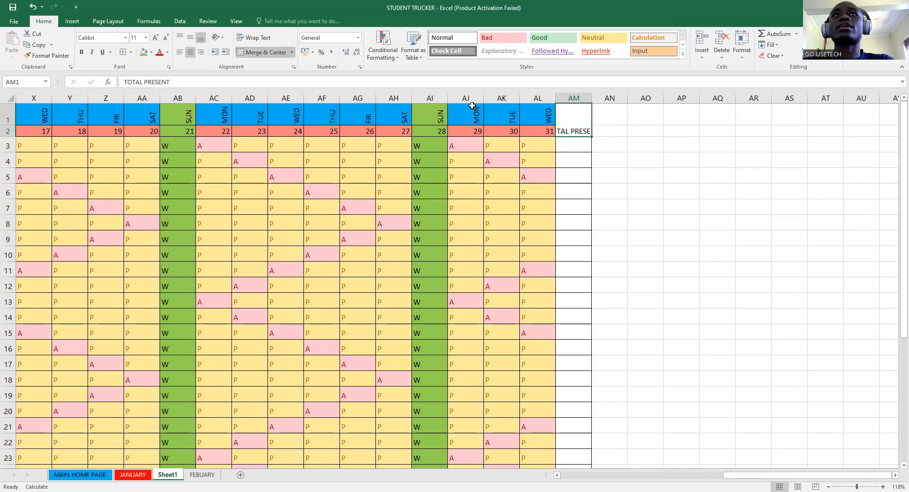
{"action": "left_click", "coordinate": [268, 38]}
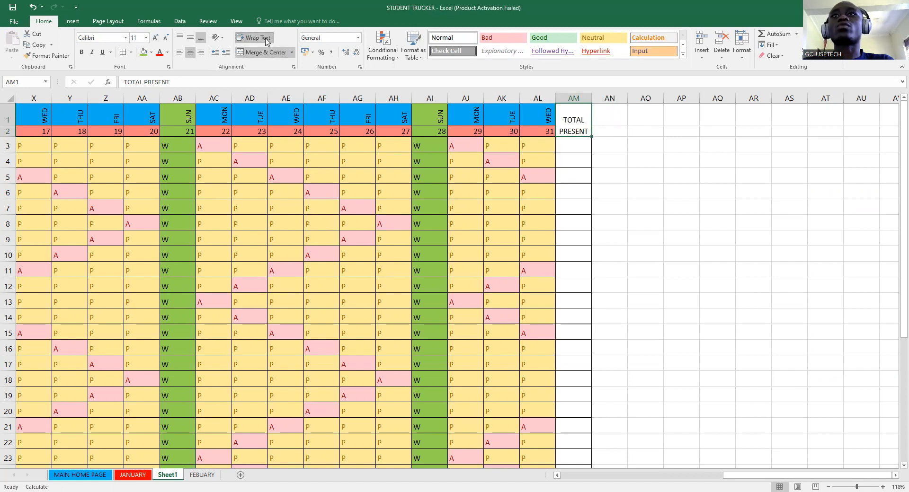
- Enter the TOTAL ABSENT header in AN1
{"action": "left_click", "coordinate": [609, 118]}
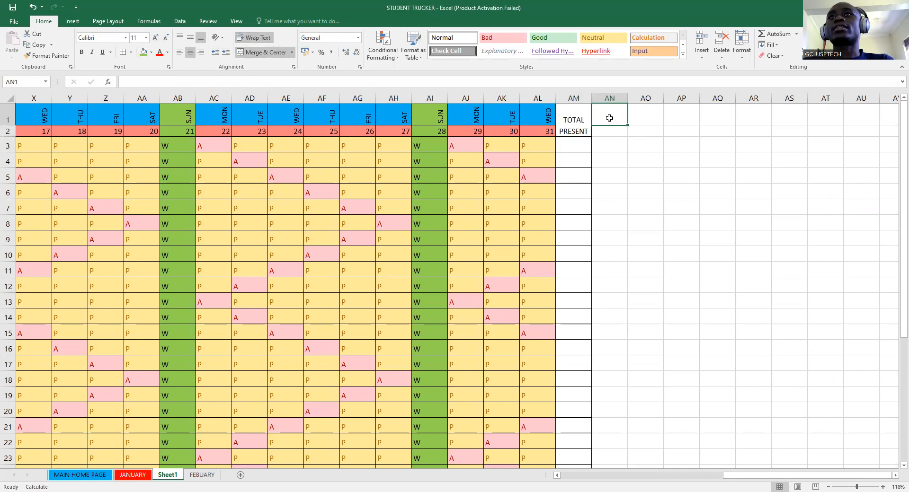
{"action": "left_click_drag", "start_coordinate": [609, 119], "coordinate": [608, 126]}
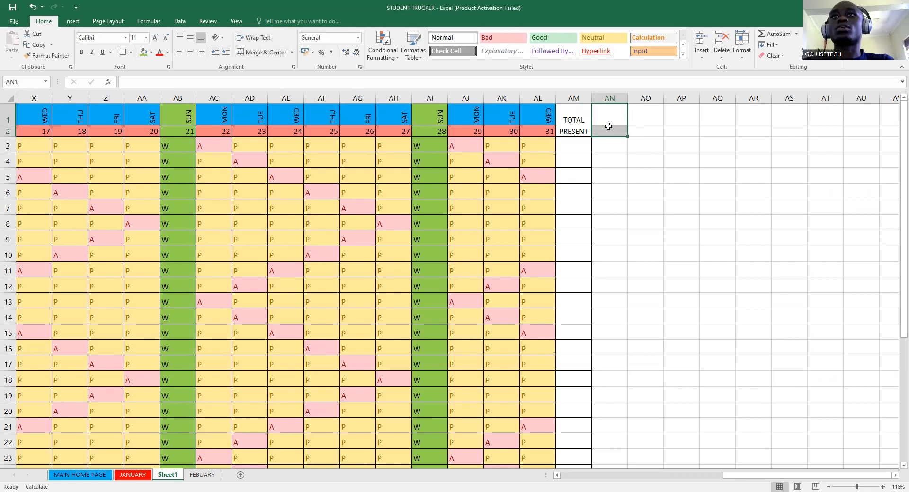
{"action": "type", "text": "TOTAL ABSENT"}
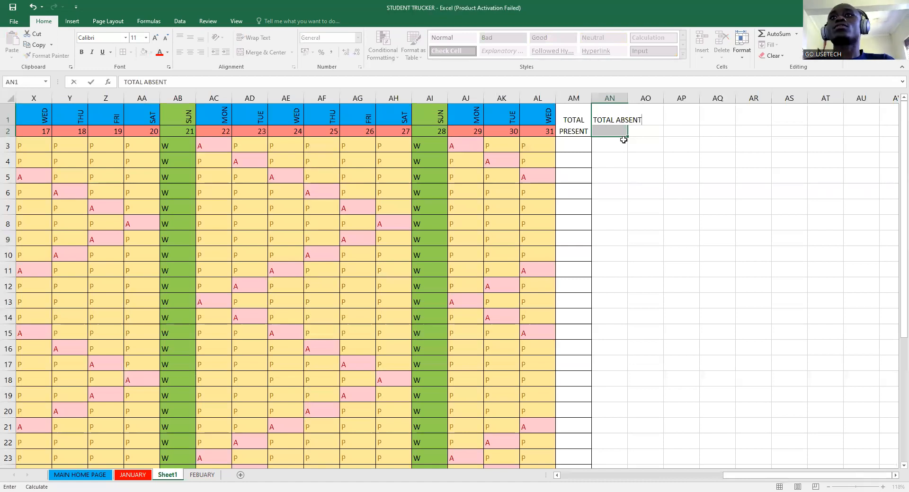
{"action": "left_click", "coordinate": [629, 177]}
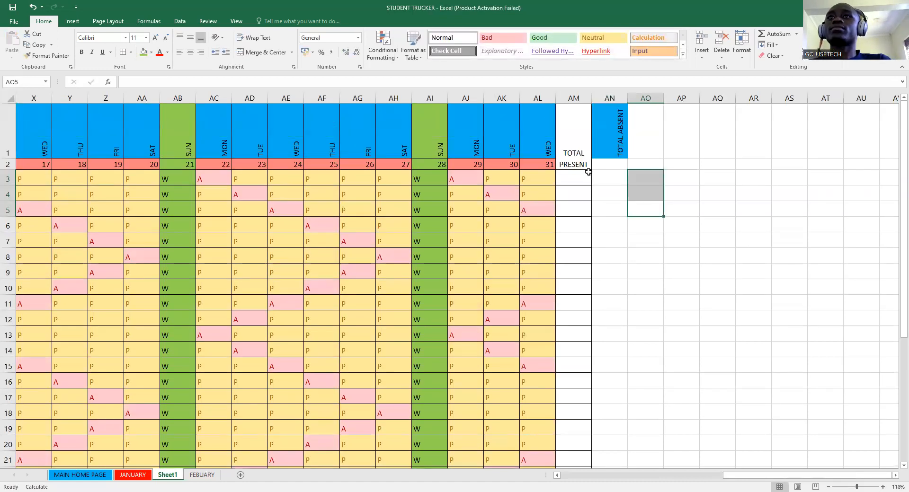
- Rotate TOTAL PRESENT upward with a purple fill, and merge AN1:AN2 for TOTAL ABSENT
{"action": "left_click", "coordinate": [577, 162]}
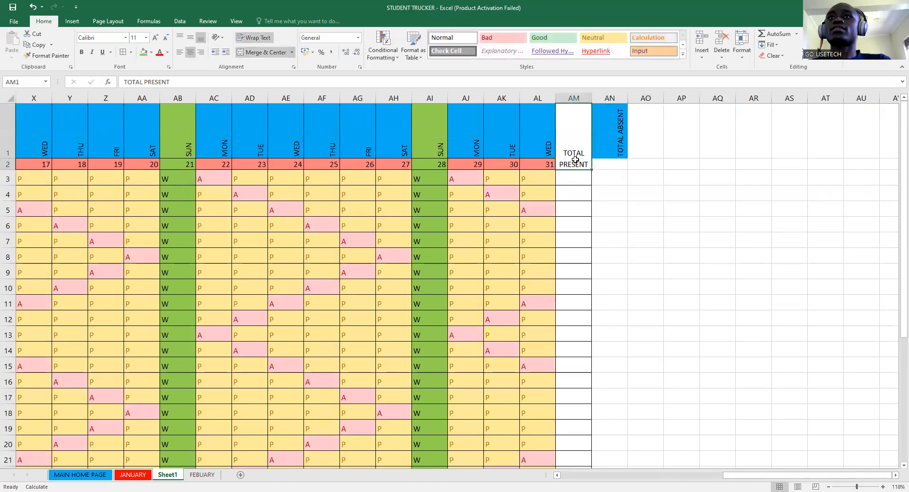
{"action": "left_click", "coordinate": [223, 39]}
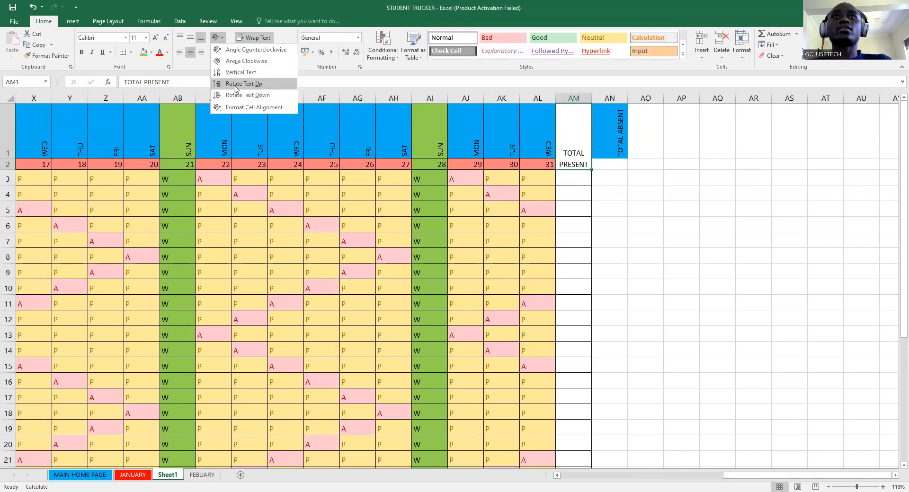
{"action": "left_click", "coordinate": [235, 85]}
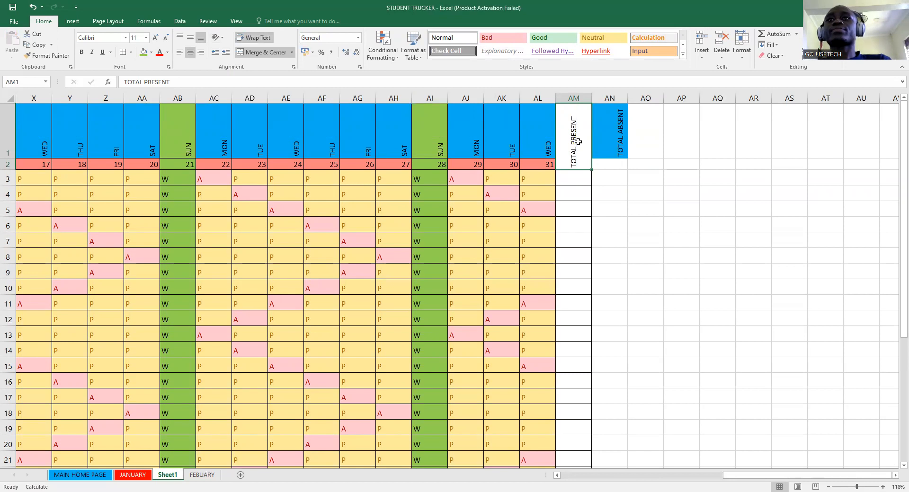
{"action": "left_click", "coordinate": [151, 52]}
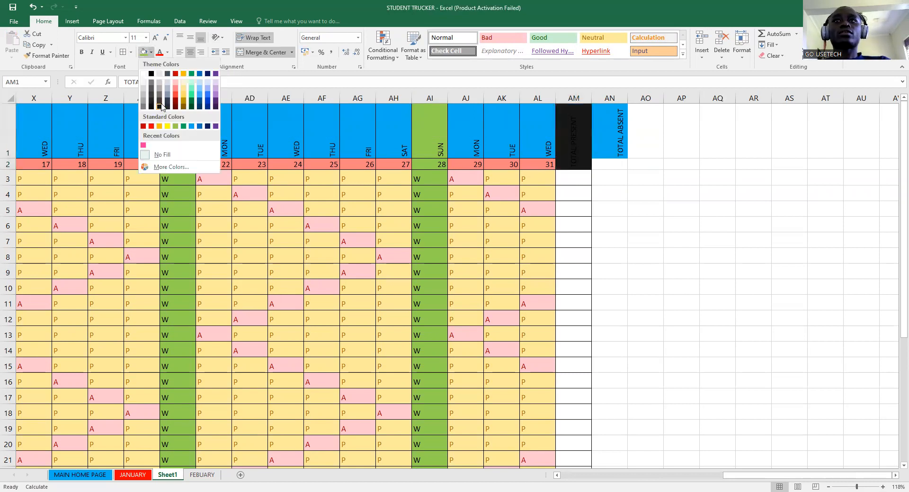
{"action": "left_click", "coordinate": [215, 93]}
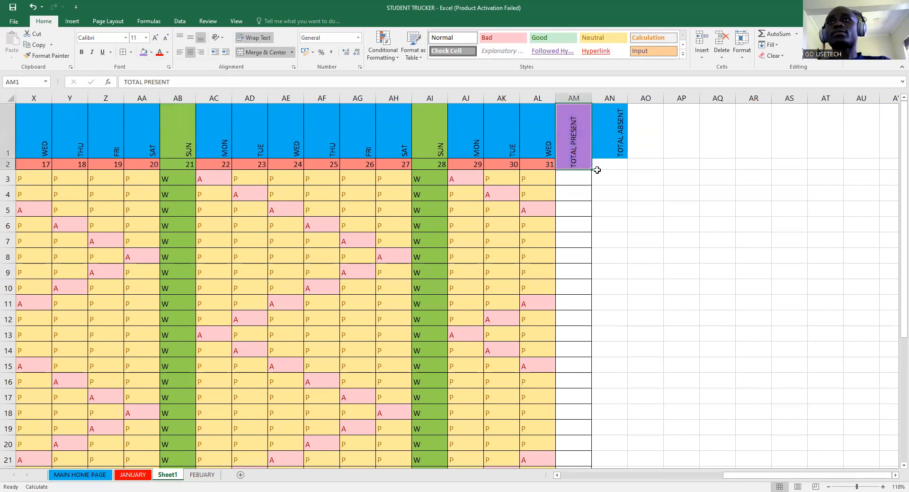
{"action": "left_click_drag", "start_coordinate": [608, 155], "coordinate": [611, 164]}
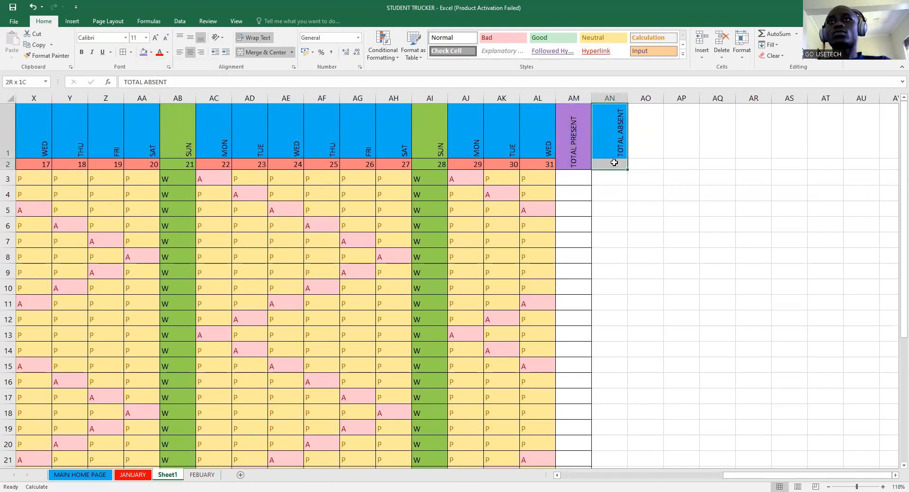
{"action": "left_click", "coordinate": [249, 52]}
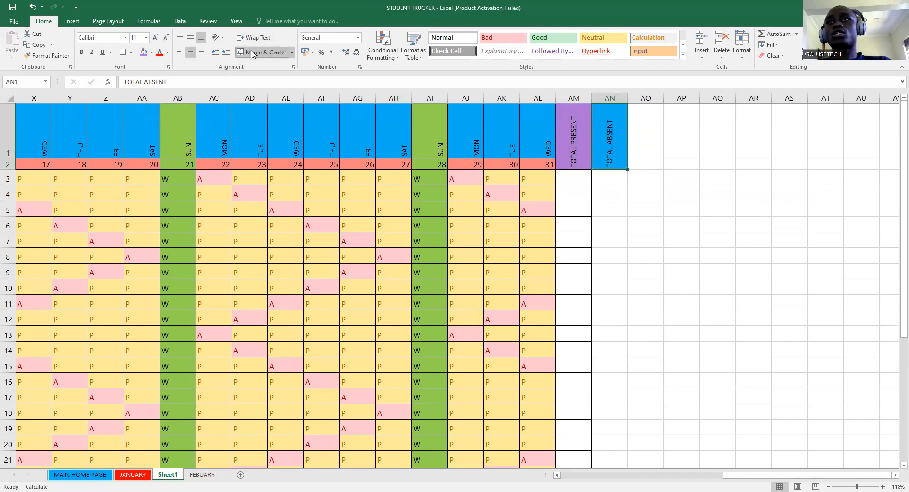
- Start typing TOTAL WEEKENDS into cell AO1
{"action": "left_click", "coordinate": [640, 163]}
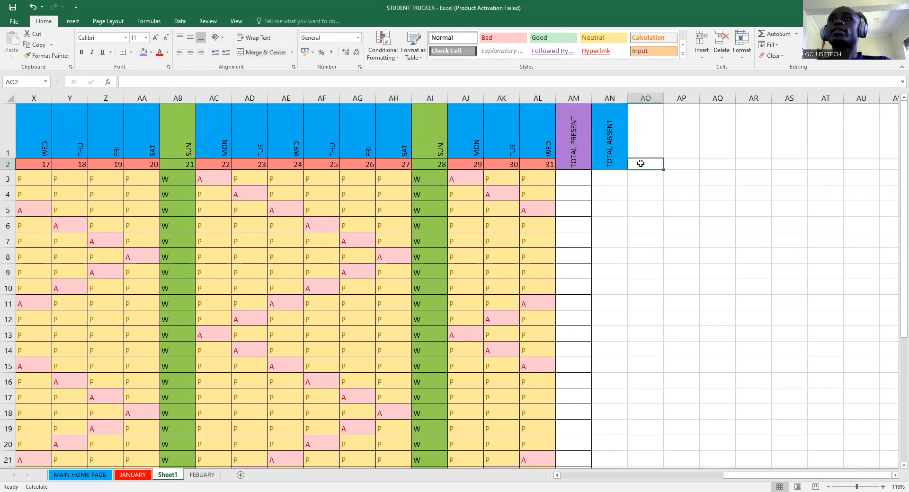
{"action": "left_click", "coordinate": [637, 140]}
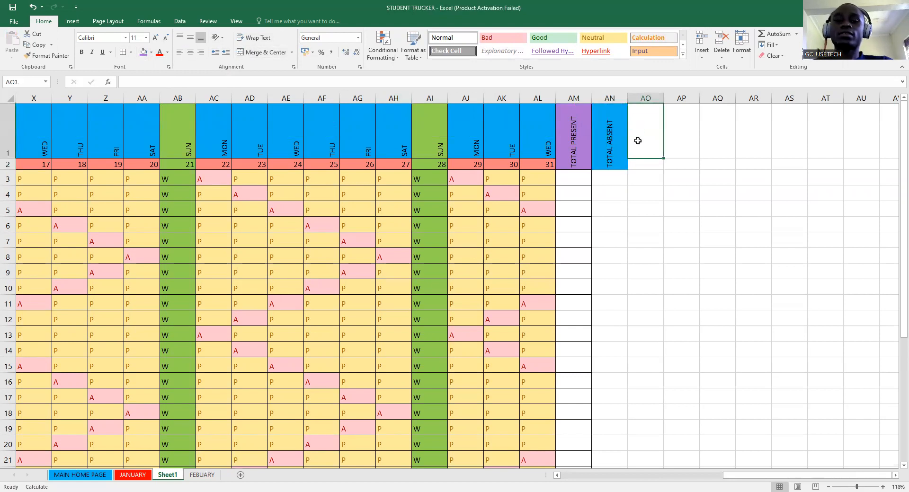
{"action": "type", "text": "TOTAL WEEKENDS"}
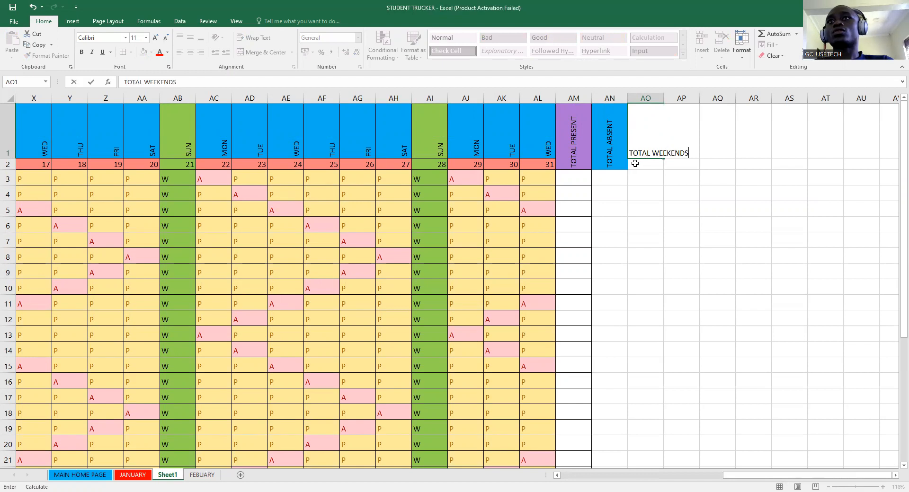
- Commit TOTAL WEEKENDS, merge AO1:AO2 and give the header a grey-blue fill
{"action": "key", "text": "Return"}
{"action": "left_click_drag", "start_coordinate": [646, 154], "coordinate": [645, 164]}
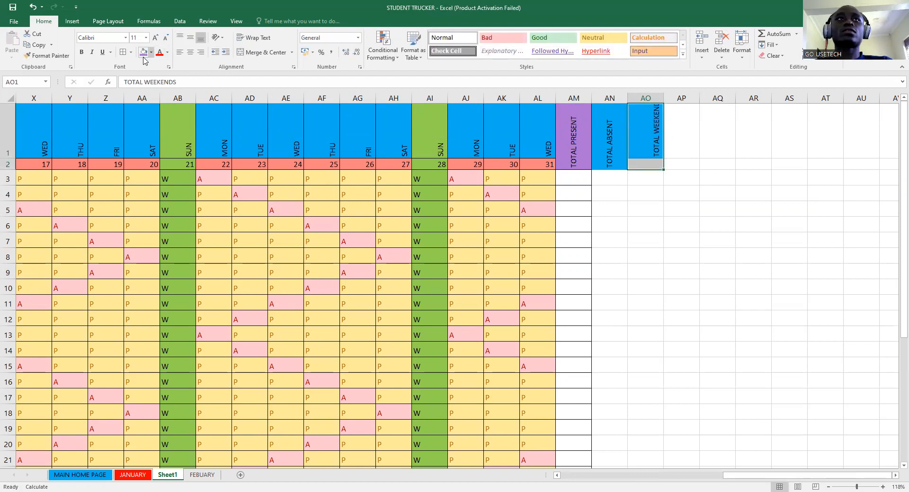
{"action": "left_click", "coordinate": [245, 55]}
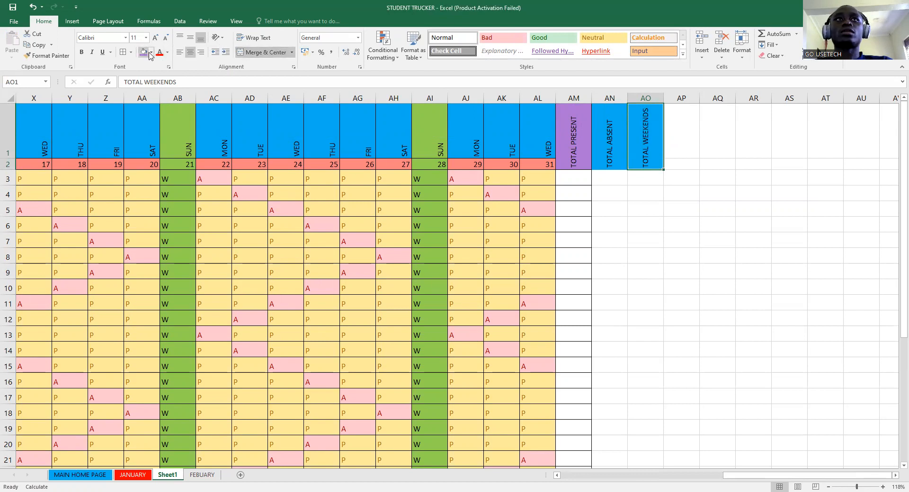
{"action": "left_click", "coordinate": [152, 55]}
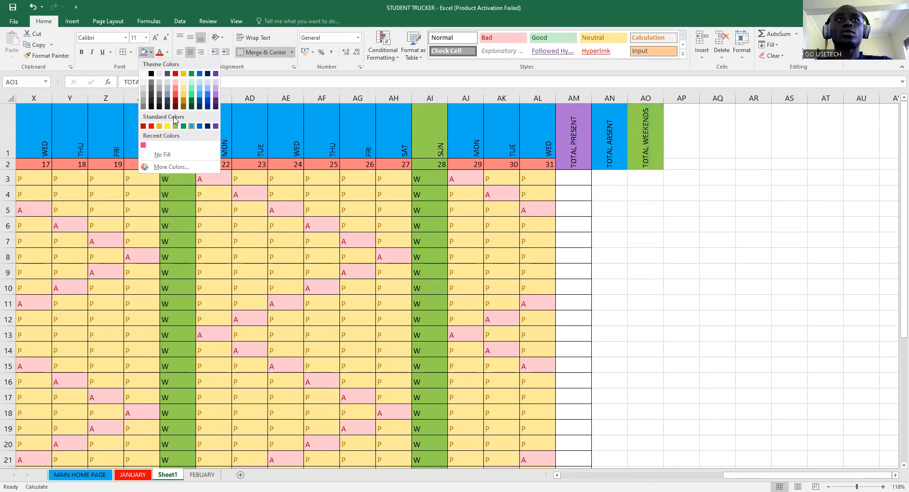
{"action": "left_click", "coordinate": [167, 90]}
{"action": "left_click_drag", "start_coordinate": [580, 162], "coordinate": [655, 436]}
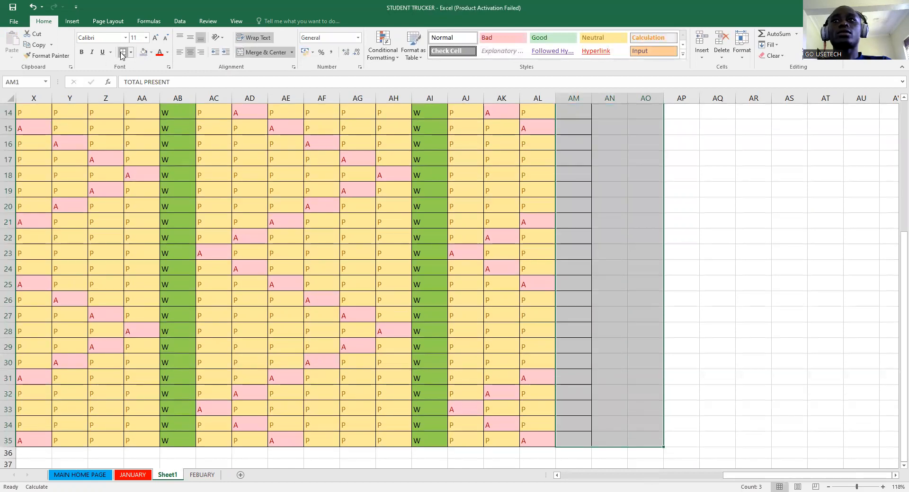
- Fill the TOTAL PRESENT column AM purple and the TOTAL ABSENT column AN grey
{"action": "scroll", "coordinate": [699, 174], "scroll_direction": "up", "scroll_amount": 5}
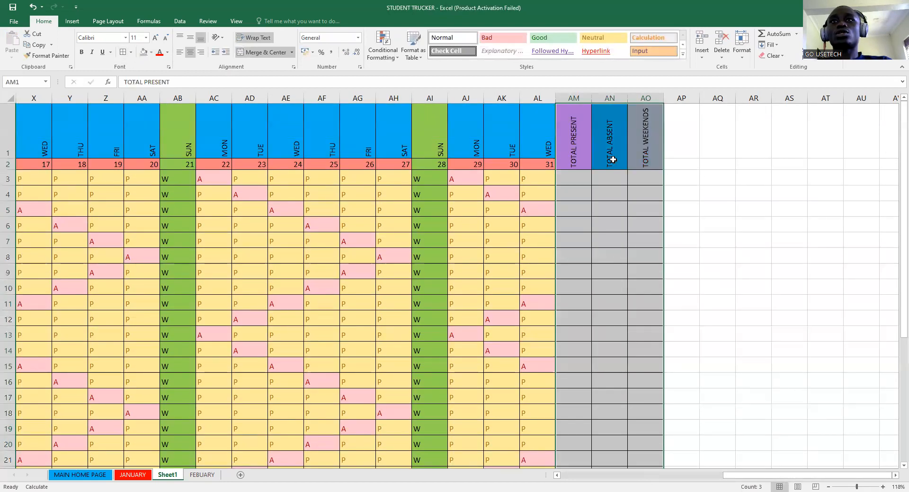
{"action": "left_click_drag", "start_coordinate": [564, 146], "coordinate": [653, 471]}
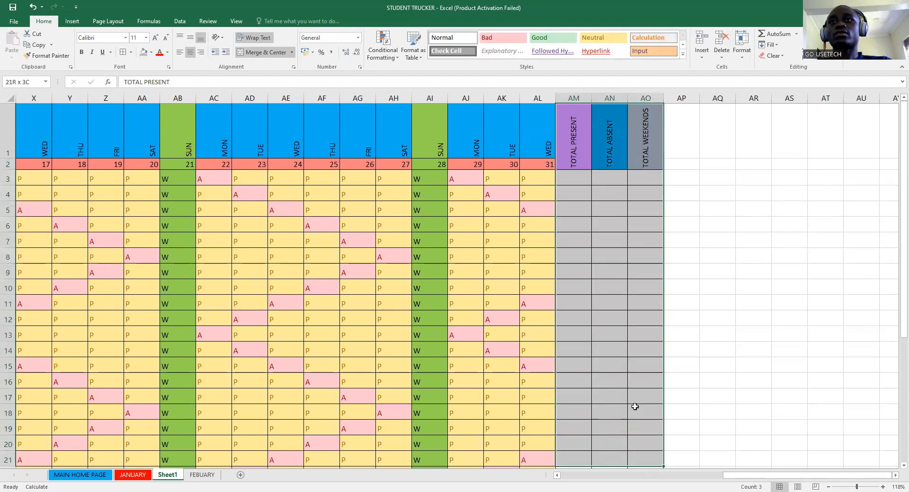
{"action": "scroll", "coordinate": [576, 247], "scroll_direction": "up", "scroll_amount": 2}
{"action": "left_click_drag", "start_coordinate": [573, 146], "coordinate": [584, 434]}
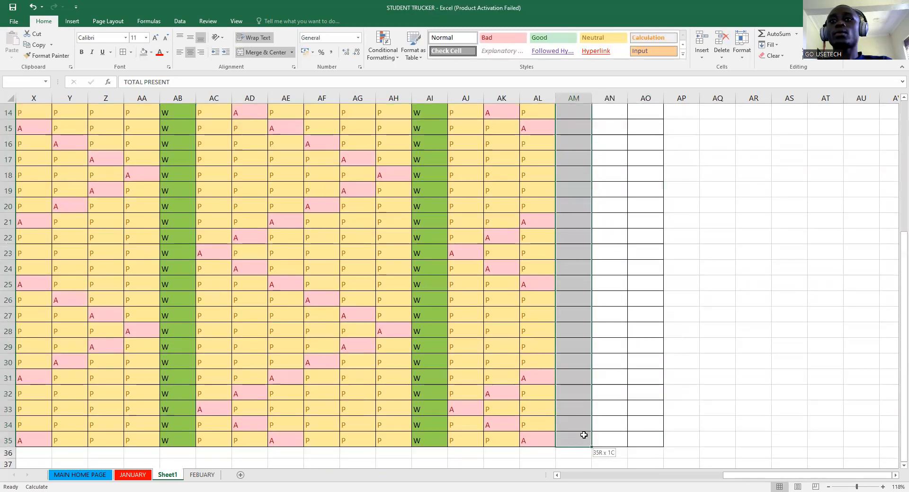
{"action": "scroll", "coordinate": [489, 174], "scroll_direction": "up", "scroll_amount": 5}
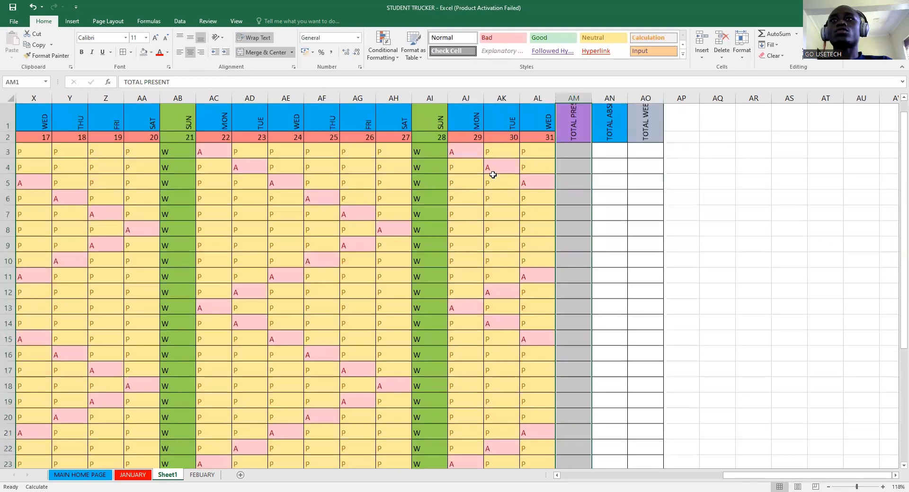
{"action": "left_click", "coordinate": [151, 52]}
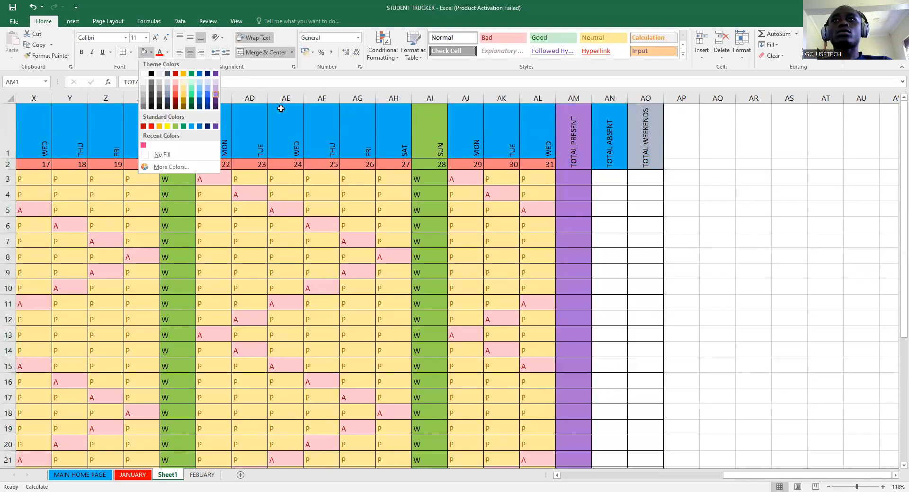
{"action": "left_click_drag", "start_coordinate": [609, 137], "coordinate": [590, 421]}
{"action": "scroll", "coordinate": [606, 426], "scroll_direction": "down", "scroll_amount": 2}
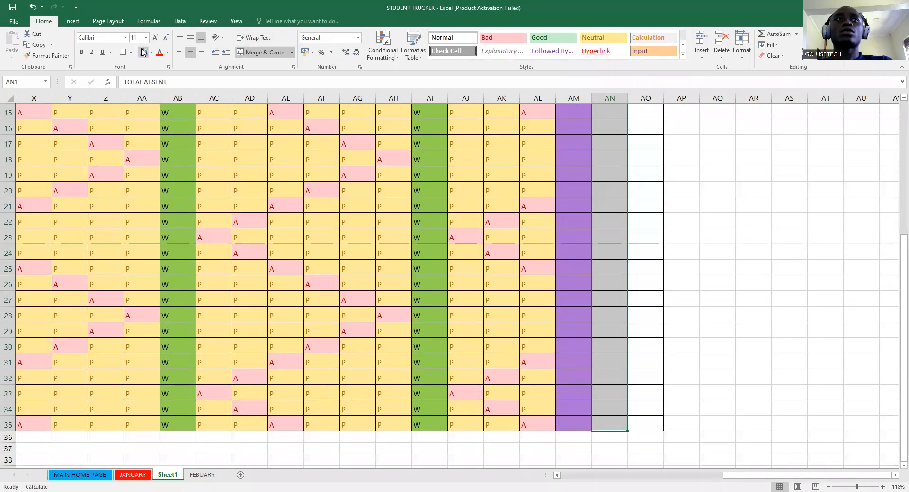
{"action": "scroll", "coordinate": [571, 206], "scroll_direction": "up", "scroll_amount": 4}
{"action": "scroll", "coordinate": [571, 205], "scroll_direction": "up", "scroll_amount": 1}
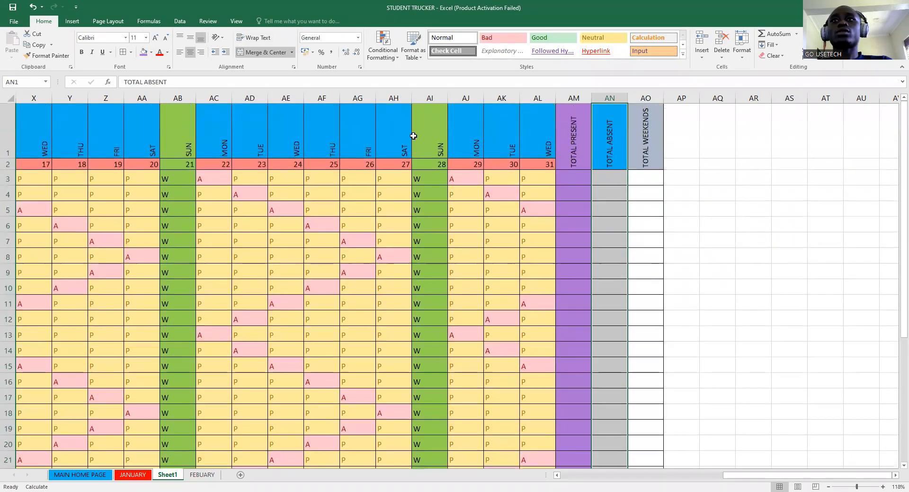
{"action": "left_click", "coordinate": [151, 52]}
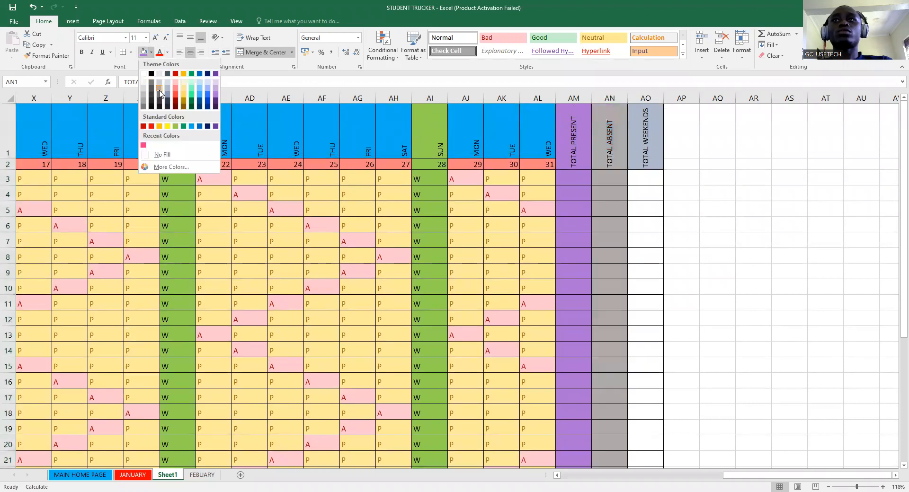
- Fill the TOTAL WEEKENDS column AO mint green down to row 35
{"action": "left_click_drag", "start_coordinate": [648, 139], "coordinate": [659, 308]}
{"action": "left_click_drag", "start_coordinate": [639, 145], "coordinate": [650, 437]}
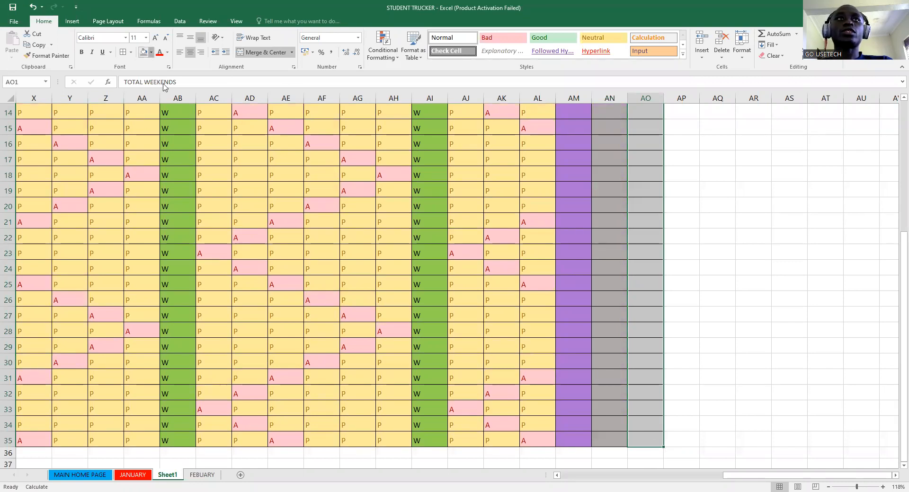
{"action": "left_click", "coordinate": [151, 52]}
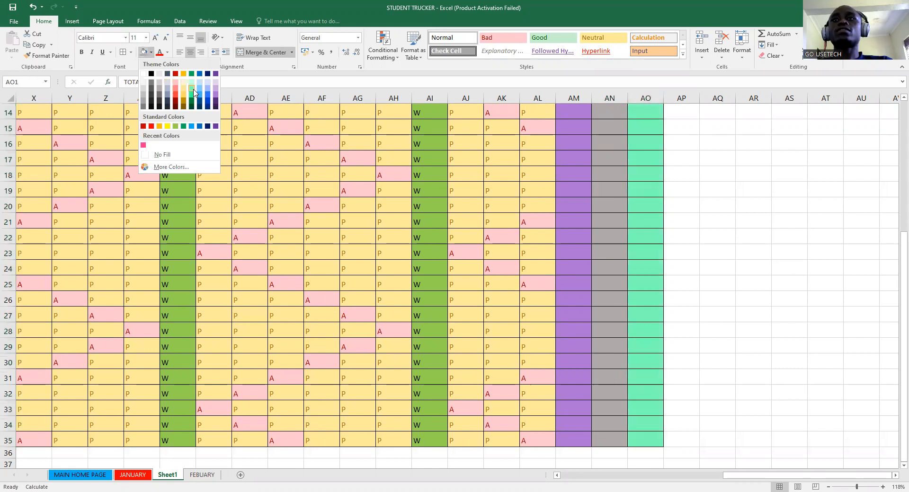
{"action": "left_click", "coordinate": [194, 91]}
{"action": "scroll", "coordinate": [651, 282], "scroll_direction": "up", "scroll_amount": 4}
{"action": "left_click", "coordinate": [578, 178]}
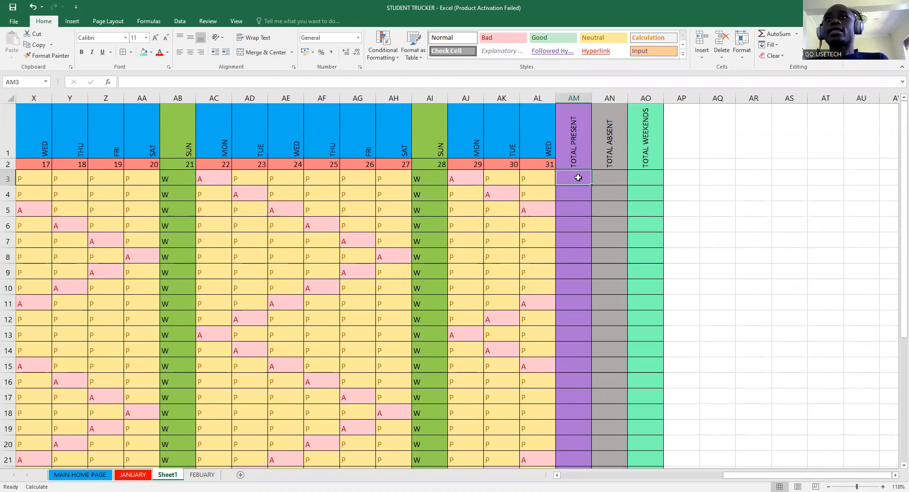
{"action": "left_click", "coordinate": [293, 182]}
{"action": "left_click", "coordinate": [366, 179]}
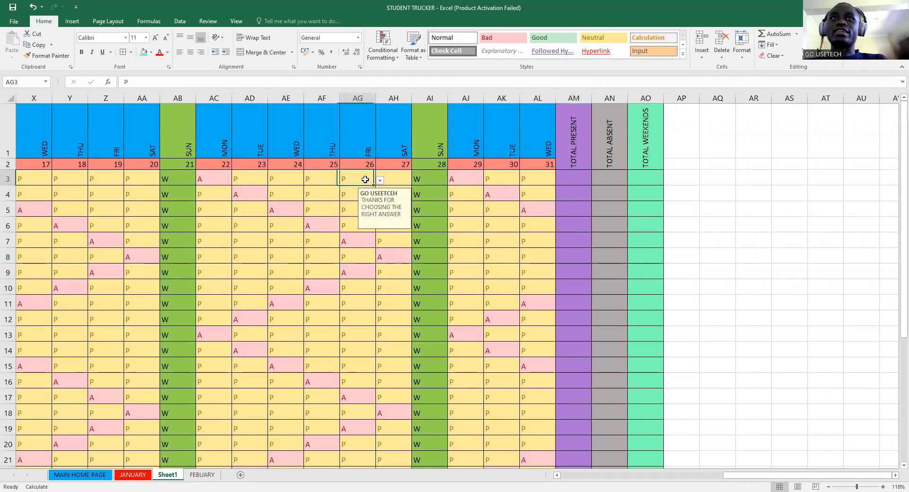
{"action": "left_click", "coordinate": [574, 183]}
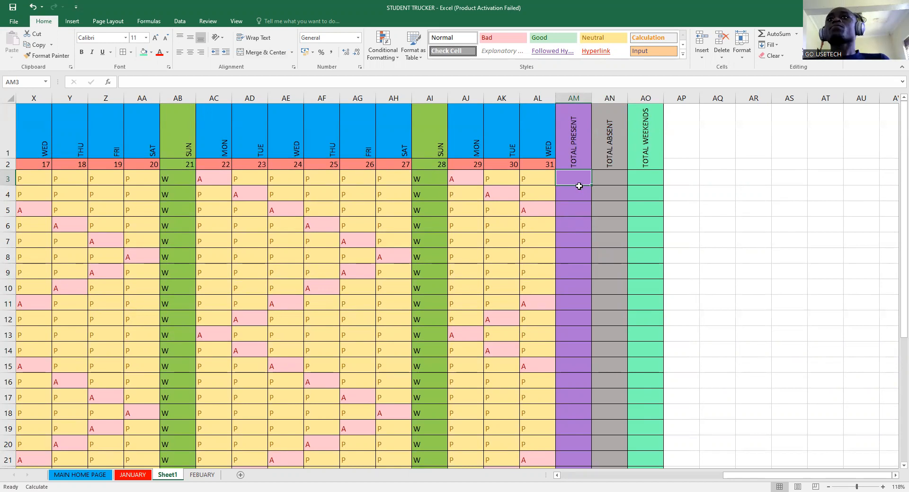
{"action": "type", "text": "="}
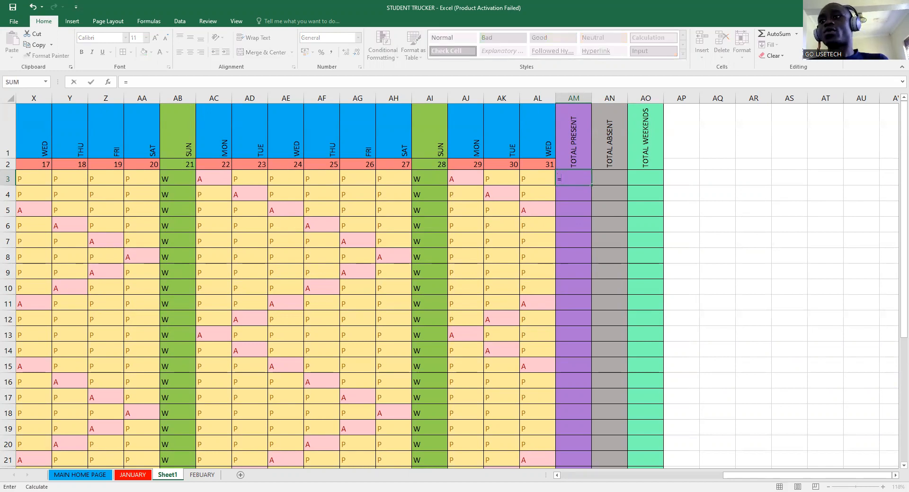
{"action": "key", "text": "BackSpace"}
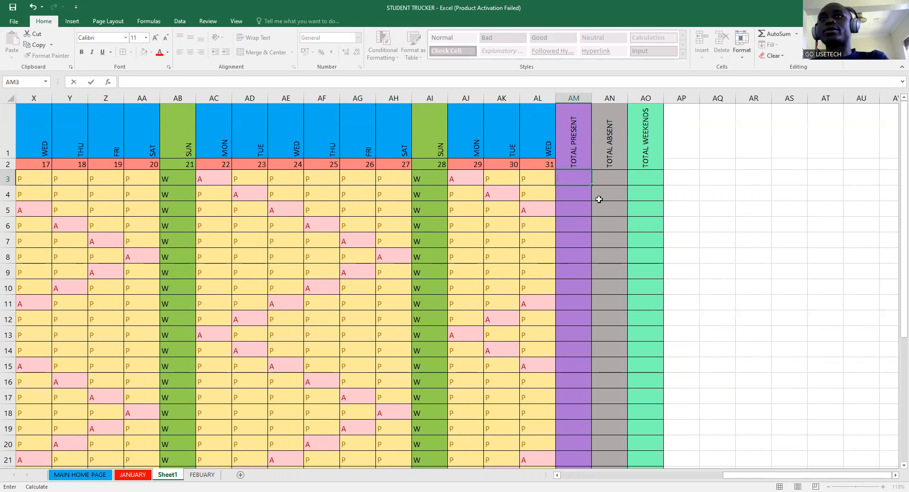
{"action": "left_click", "coordinate": [584, 204]}
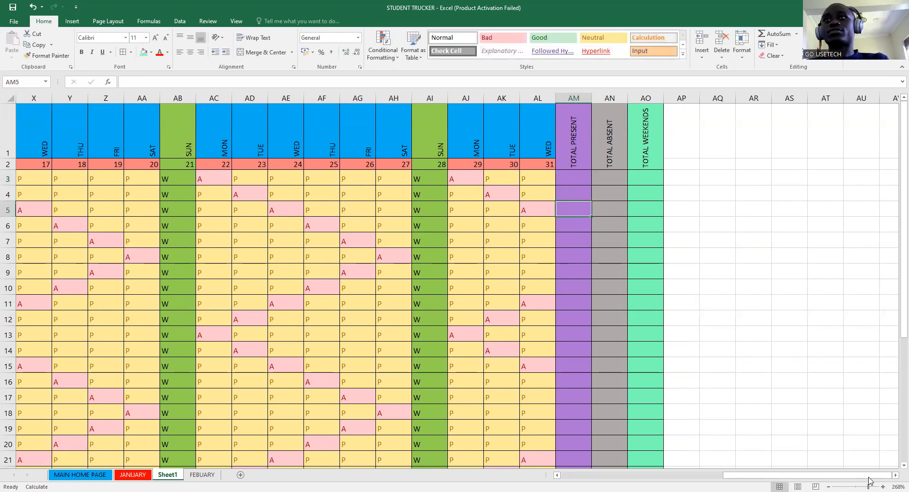
- Enter =COUNTIF(H3:AL3,"P") in AM3, giving 22 present days for the first student
{"action": "scroll", "coordinate": [749, 343], "scroll_direction": "up", "scroll_amount": 2}
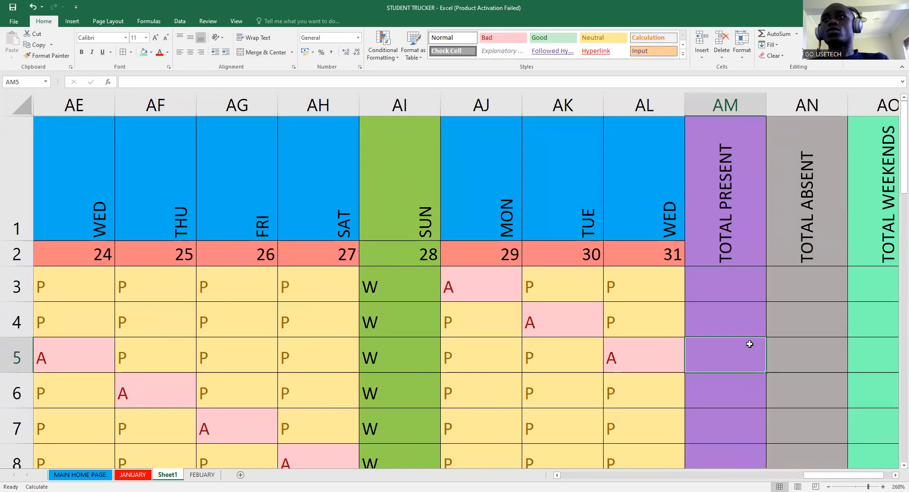
{"action": "left_click", "coordinate": [714, 290]}
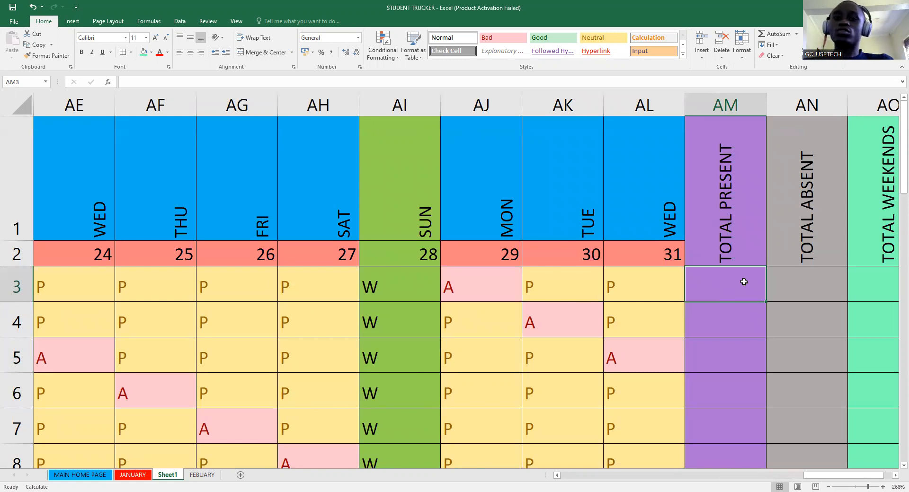
{"action": "type", "text": "="}
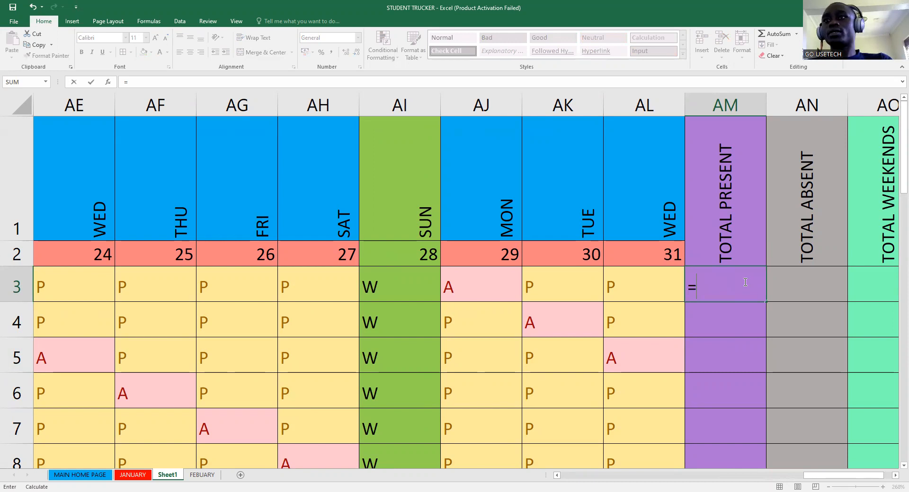
{"action": "type", "text": "COU"}
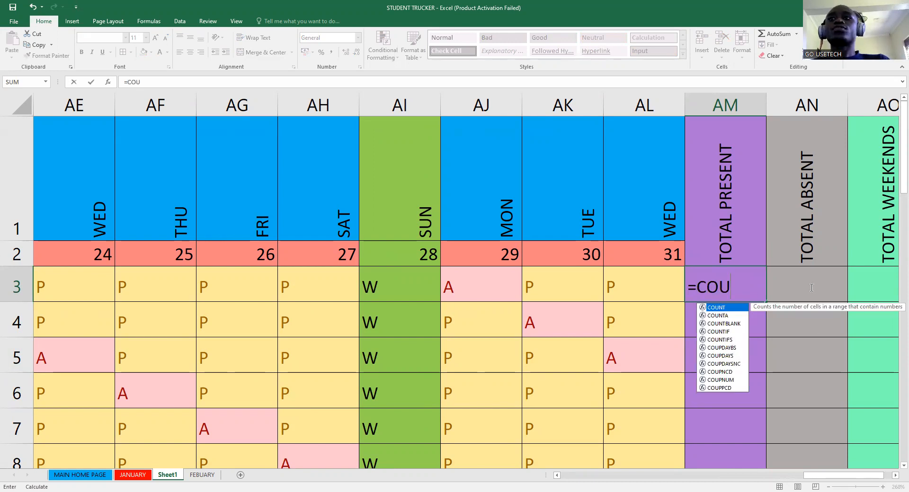
{"action": "type", "text": "NTIF("}
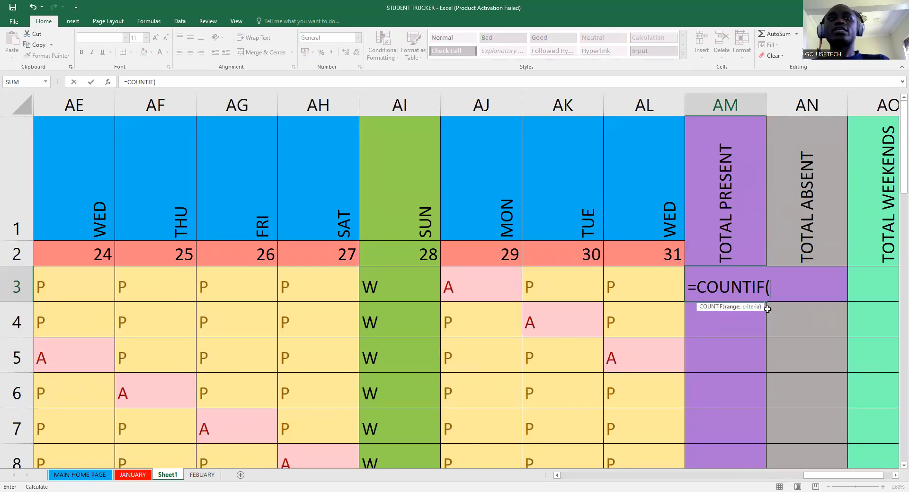
{"action": "left_click_drag", "start_coordinate": [812, 478], "coordinate": [682, 481]}
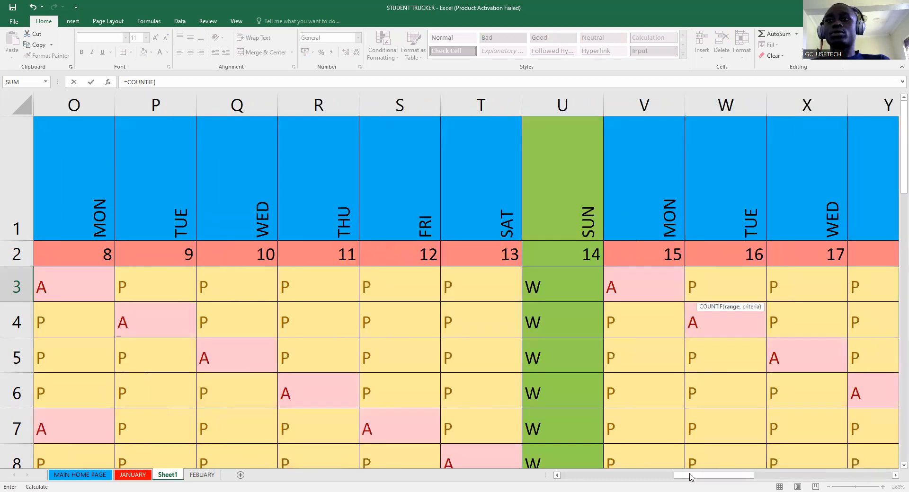
{"action": "left_click", "coordinate": [616, 477]}
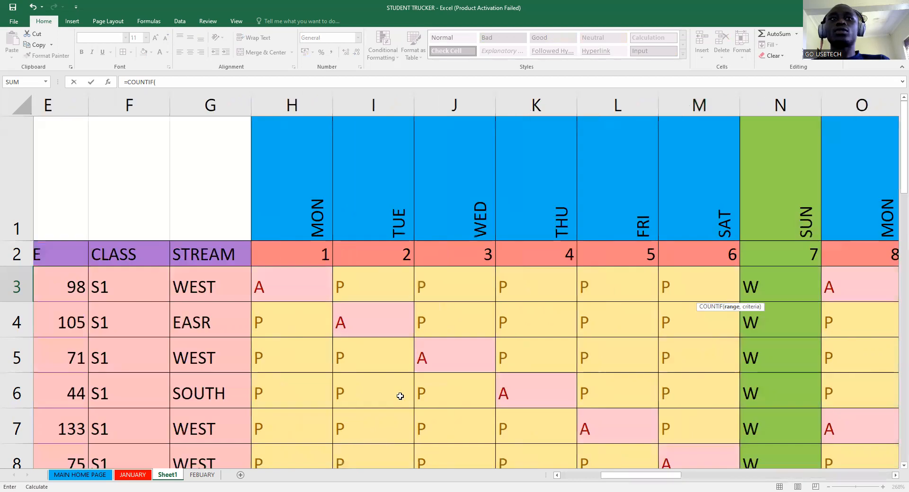
{"action": "left_click", "coordinate": [224, 290]}
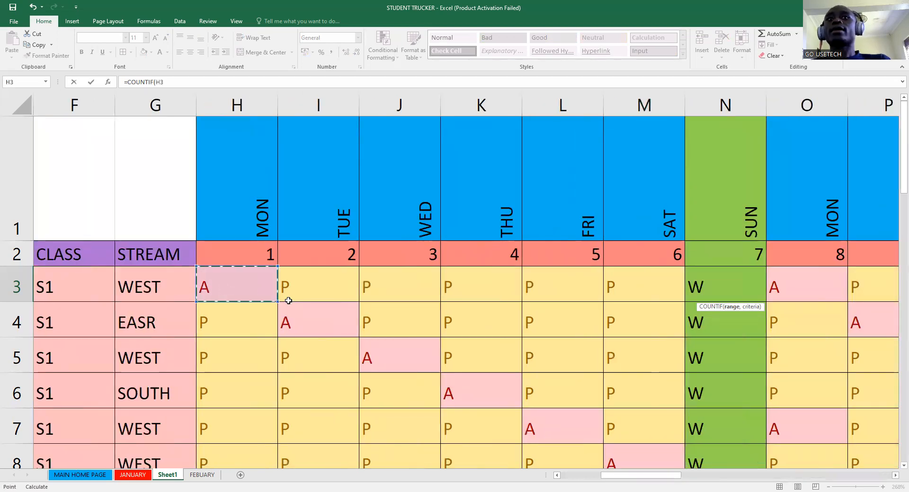
{"action": "mouse_move", "coordinate": [897, 280]}
{"action": "left_mouse_down"}
{"action": "mouse_move", "coordinate": [872, 282]}
{"action": "mouse_move", "coordinate": [891, 281]}
{"action": "left_mouse_up"}
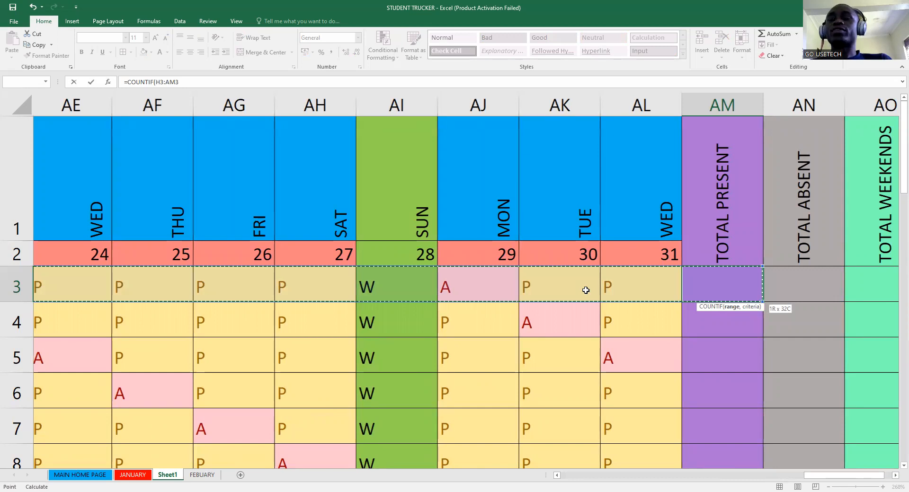
{"action": "left_click_drag", "start_coordinate": [586, 290], "coordinate": [598, 293]}
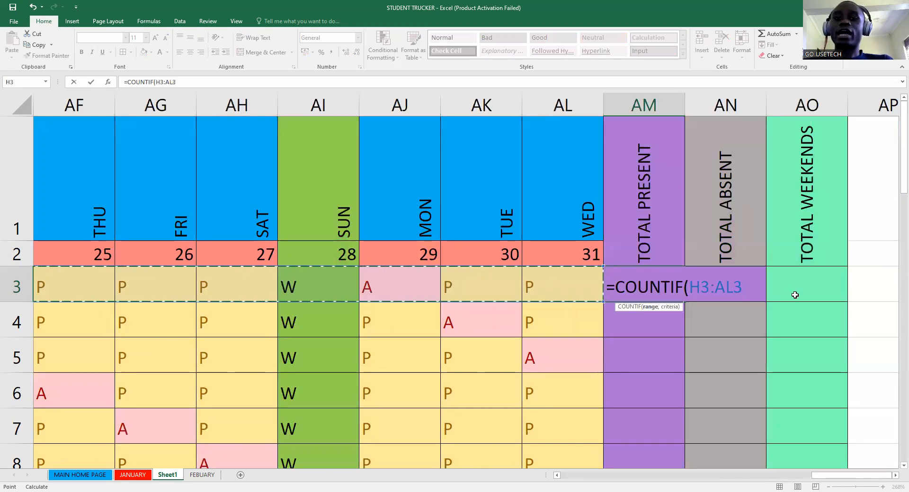
{"action": "type", "text": ","}
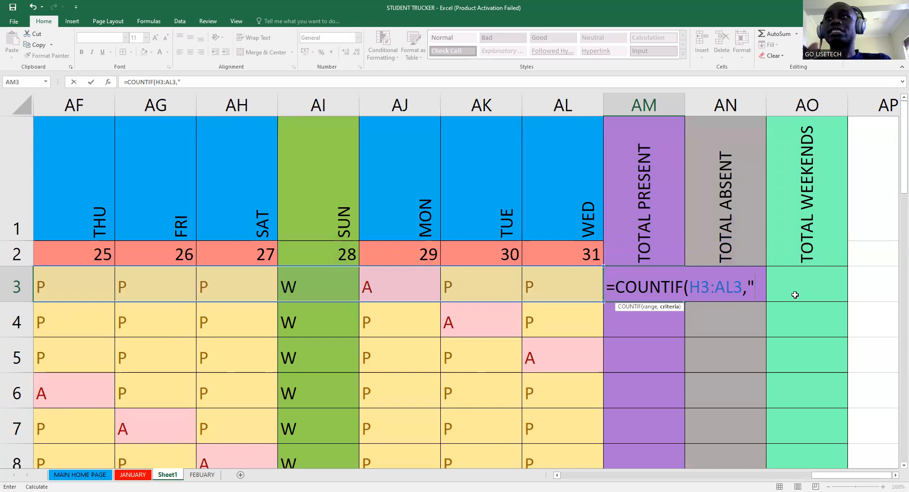
{"action": "type", "text": "p"}
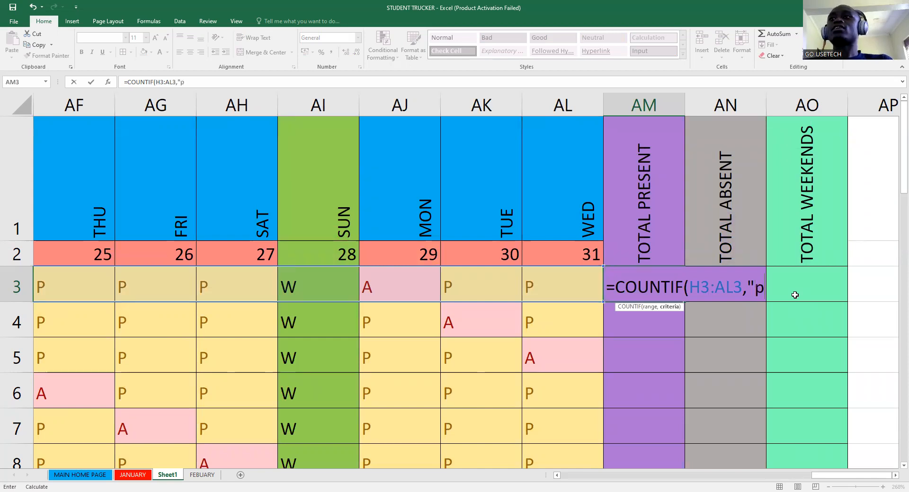
{"action": "key", "text": "BackSpace"}
{"action": "type", "text": "P"}
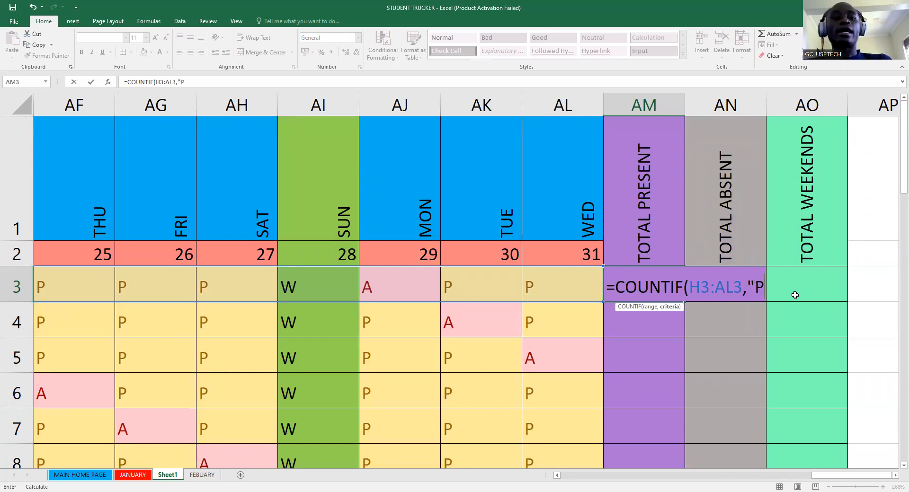
{"action": "type", "text": "\""}
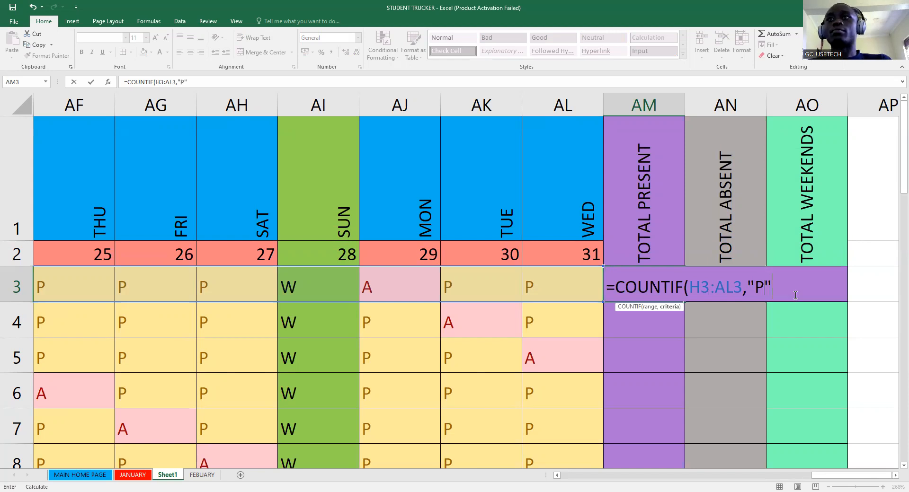
{"action": "type", "text": ")"}
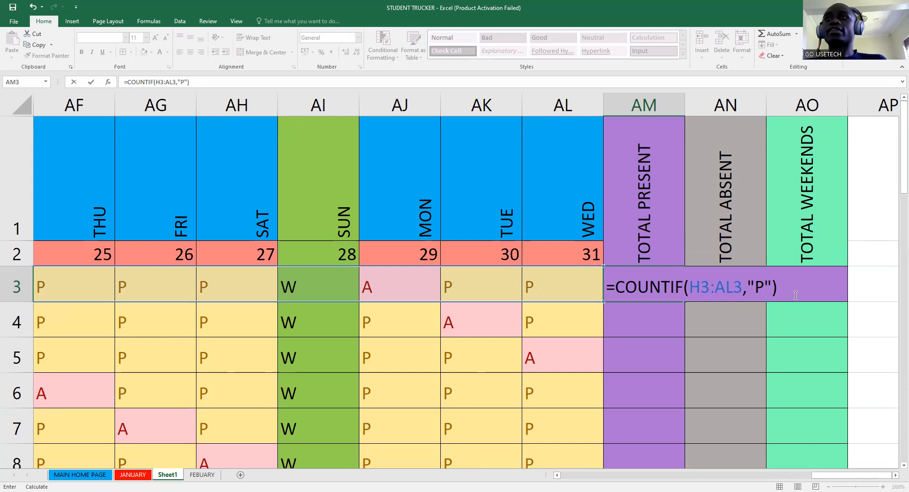
{"action": "key", "text": "Return"}
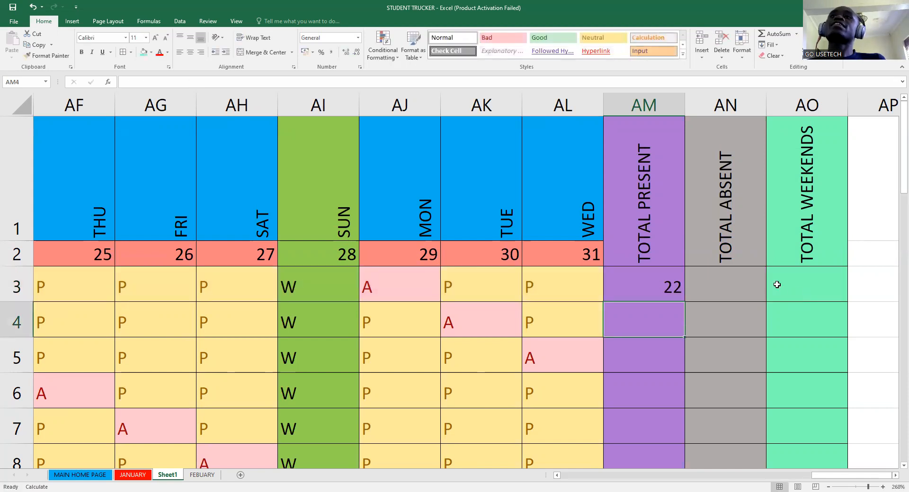
- Fill AM3's COUNTIF count down to AM35 so every row shows 22, then zoom out
{"action": "left_click", "coordinate": [662, 290]}
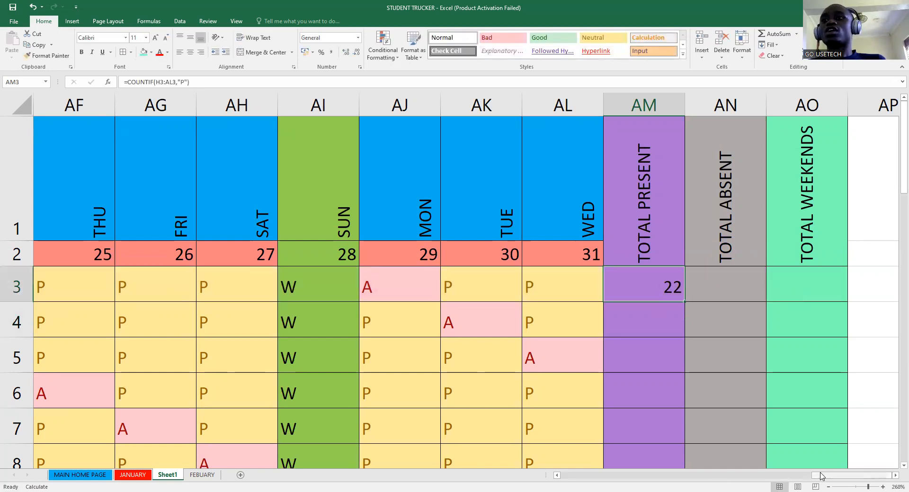
{"action": "left_click_drag", "start_coordinate": [821, 477], "coordinate": [803, 478]}
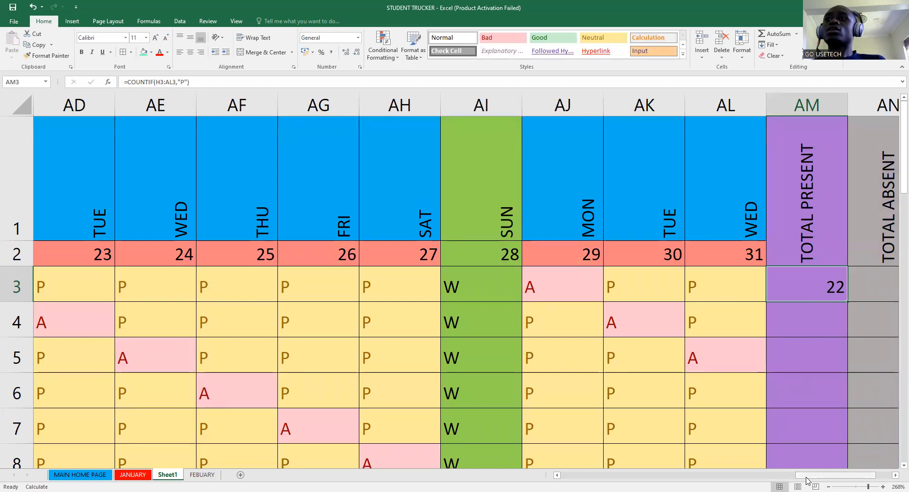
{"action": "left_click_drag", "start_coordinate": [807, 481], "coordinate": [823, 468]}
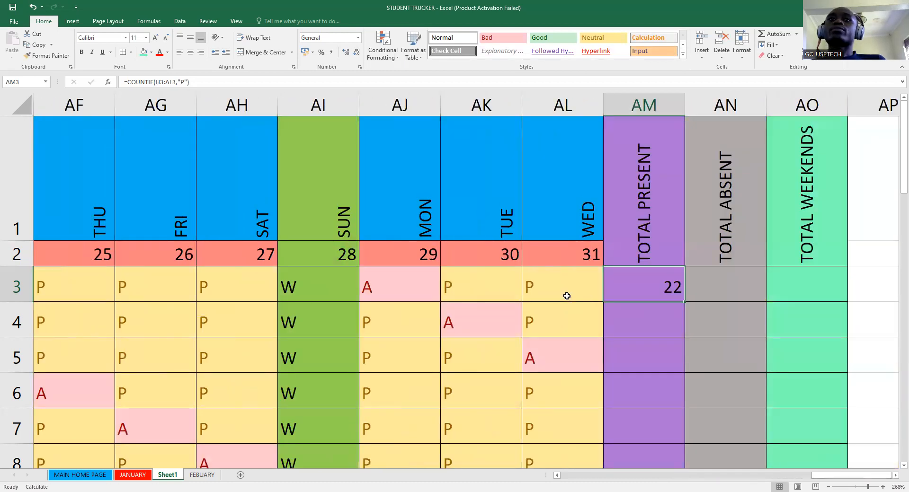
{"action": "left_click_drag", "start_coordinate": [682, 300], "coordinate": [676, 426]}
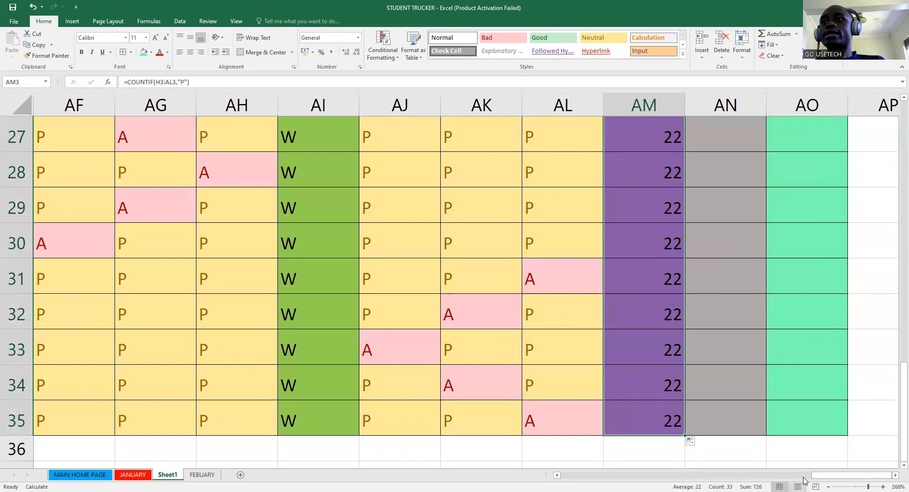
{"action": "left_click", "coordinate": [859, 481]}
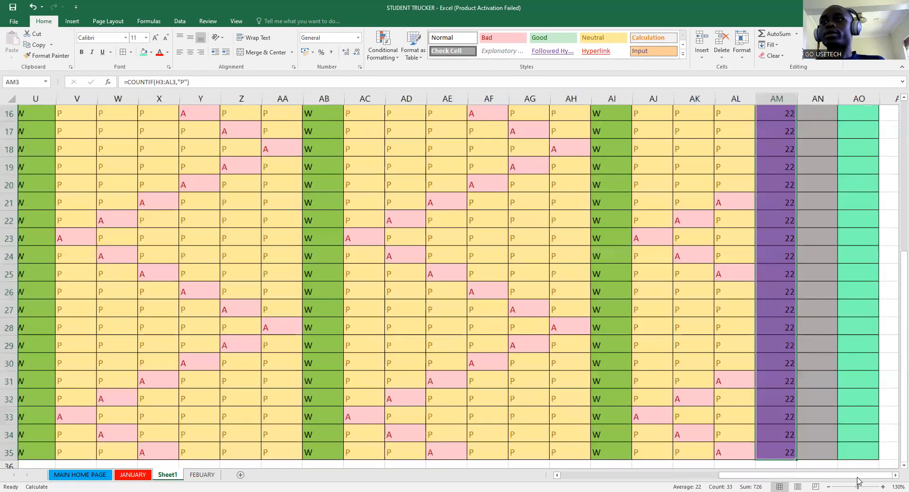
{"action": "left_click_drag", "start_coordinate": [859, 482], "coordinate": [855, 482]}
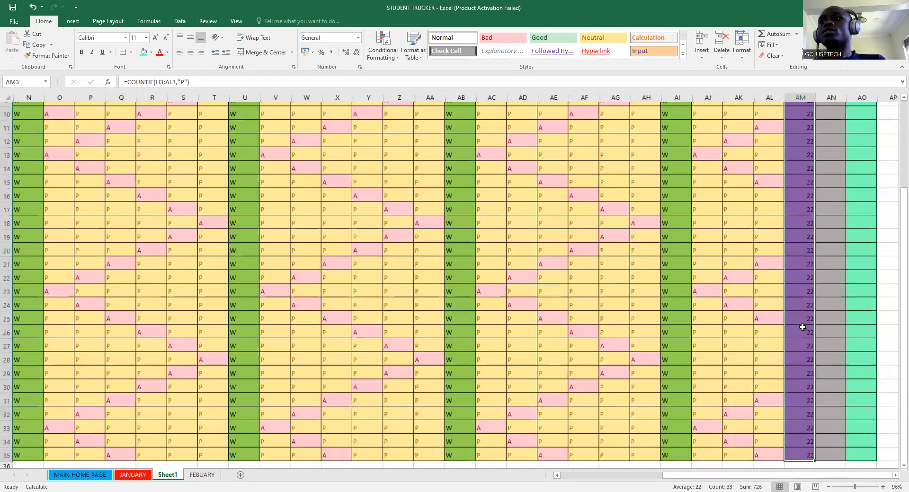
{"action": "scroll", "coordinate": [805, 318], "scroll_direction": "up", "scroll_amount": 4}
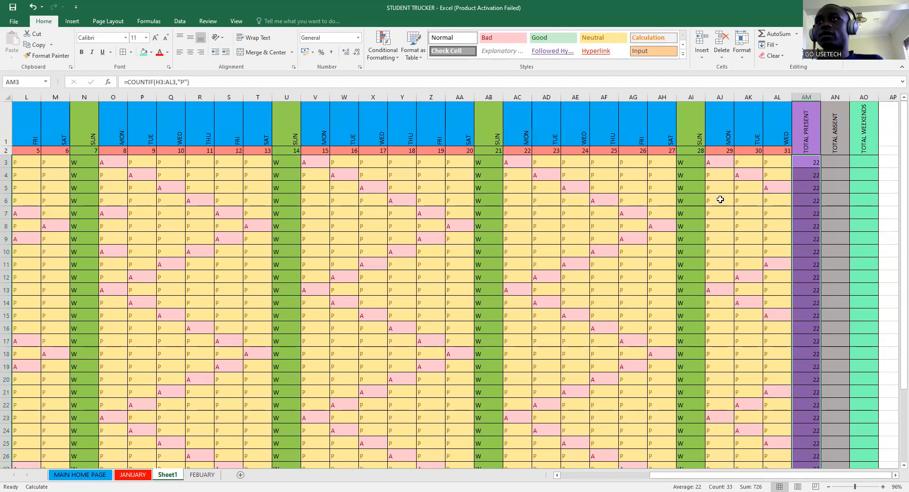
{"action": "left_click", "coordinate": [714, 175]}
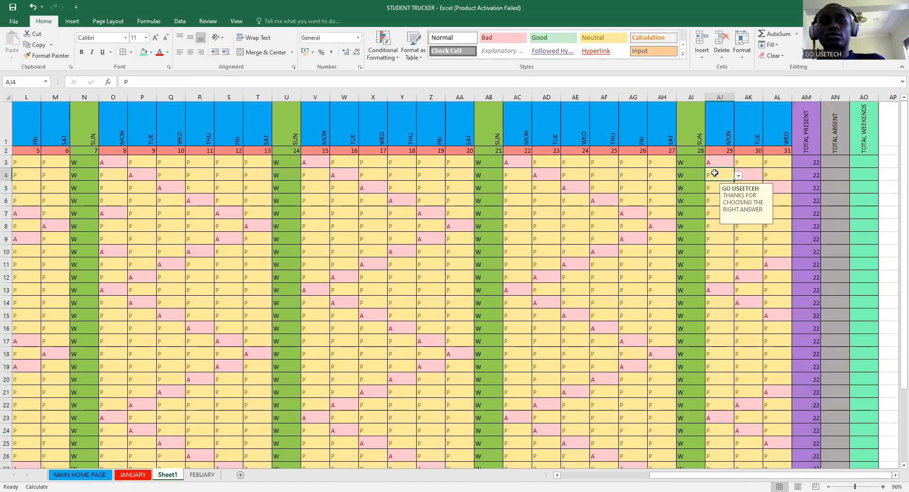
- Change AJ4 from P to A so AM3 drops to 21 and AN3 shows 6
{"action": "left_click", "coordinate": [738, 176]}
{"action": "left_click", "coordinate": [710, 190]}
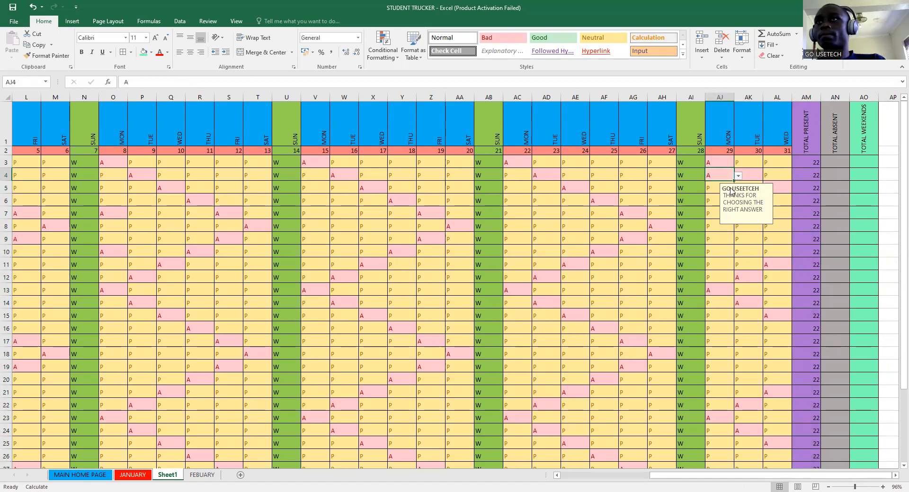
{"action": "left_click", "coordinate": [821, 195]}
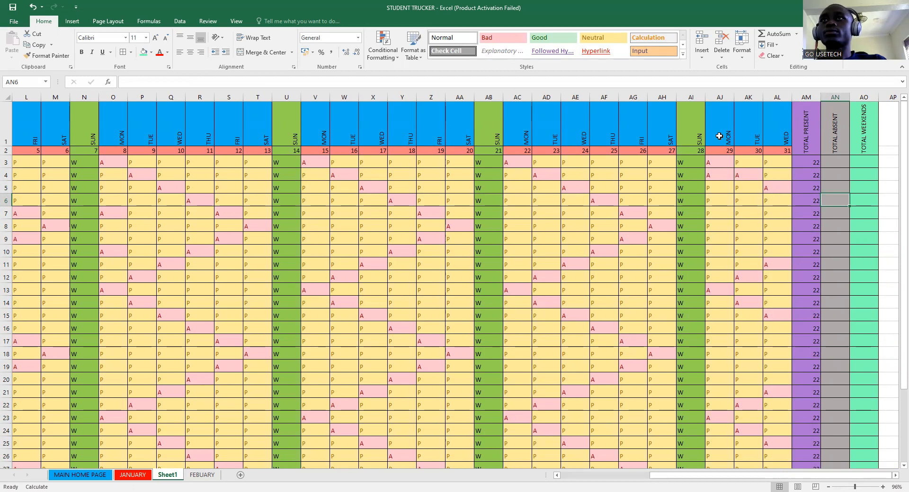
{"action": "key", "text": "alt+Tab"}
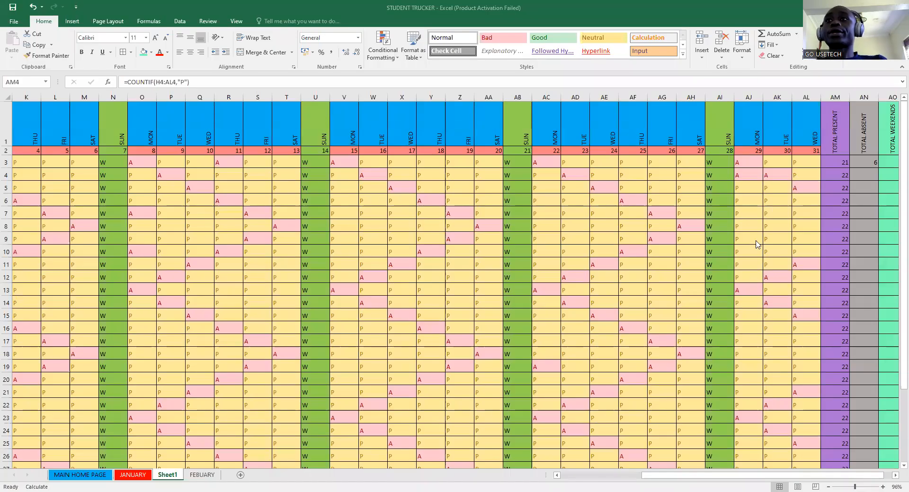
- Correct AM3's formula from COUNTIFS to COUNTIF
{"action": "left_click", "coordinate": [844, 162]}
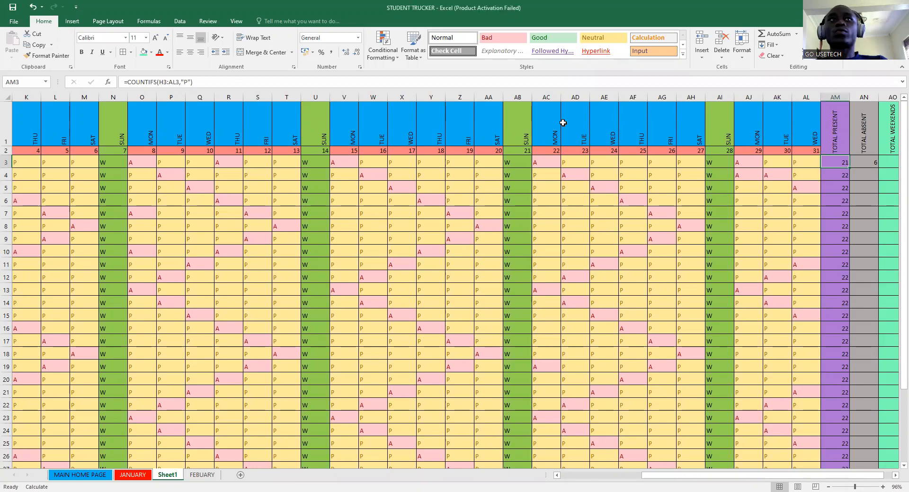
{"action": "left_click", "coordinate": [257, 87]}
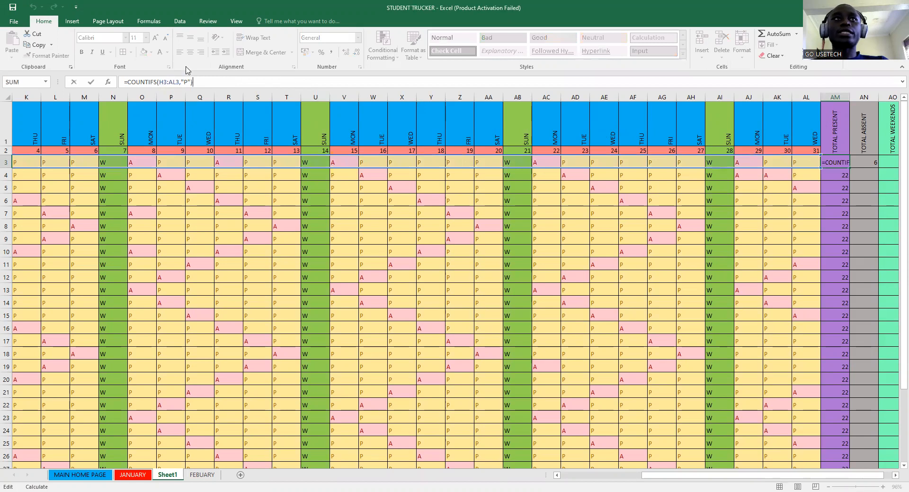
{"action": "left_click", "coordinate": [157, 83]}
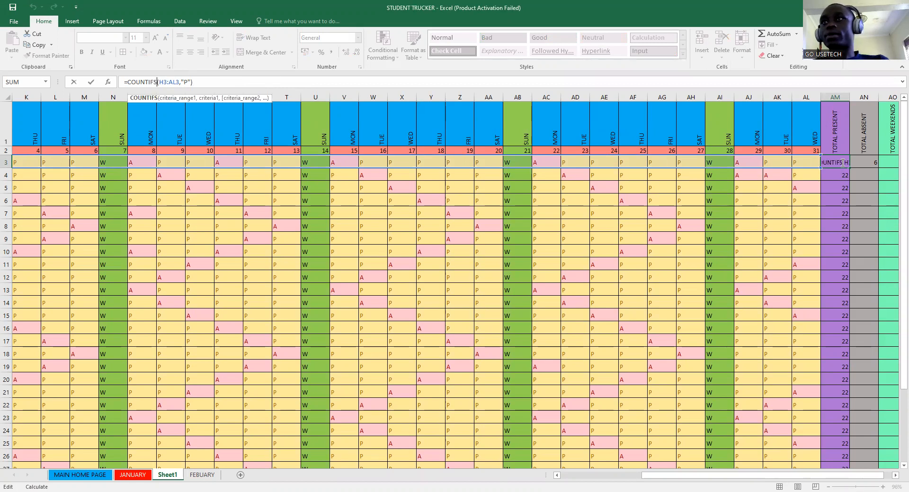
{"action": "key", "text": "BackSpace"}
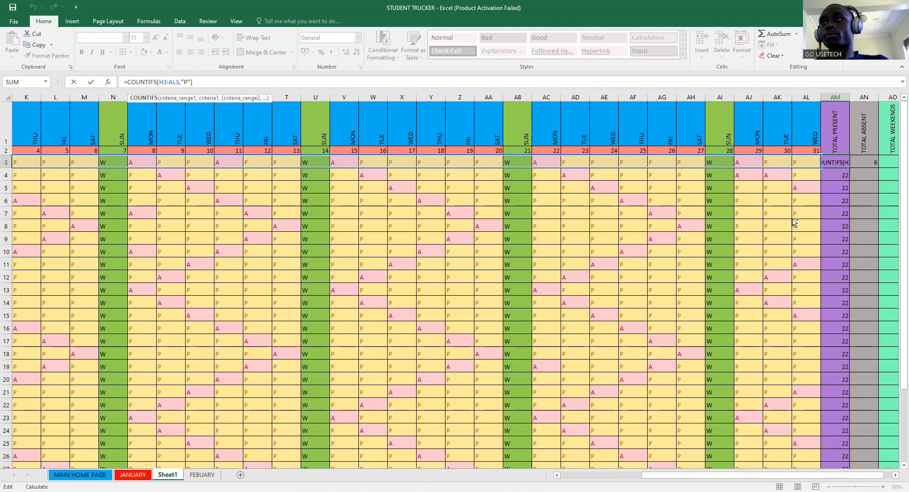
{"action": "key", "text": "ctrl+Return"}
- Clear the 6 from AN3, revert the test marks to P, and empty AM3:AM35
{"action": "key", "text": "Right"}
{"action": "key", "text": "Delete"}
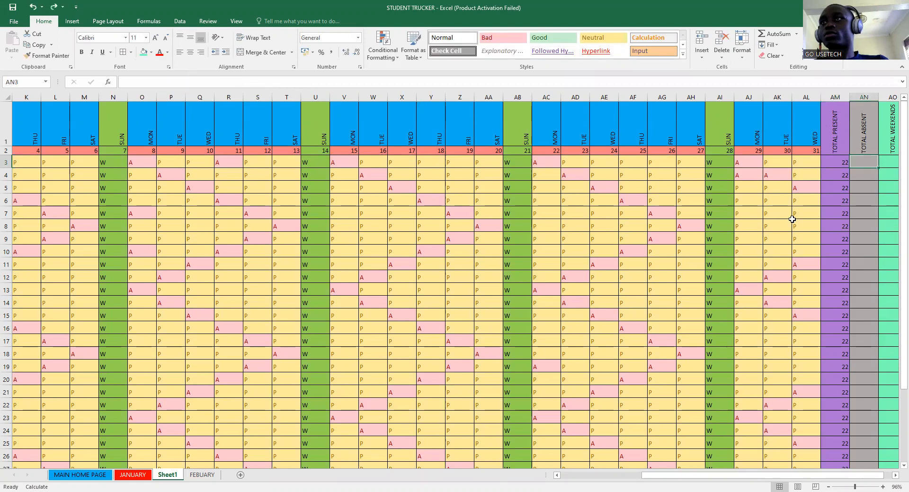
{"action": "key", "text": "ctrl+z"}
{"action": "key", "text": "ctrl+z"}
{"action": "key", "text": "ctrl+z"}
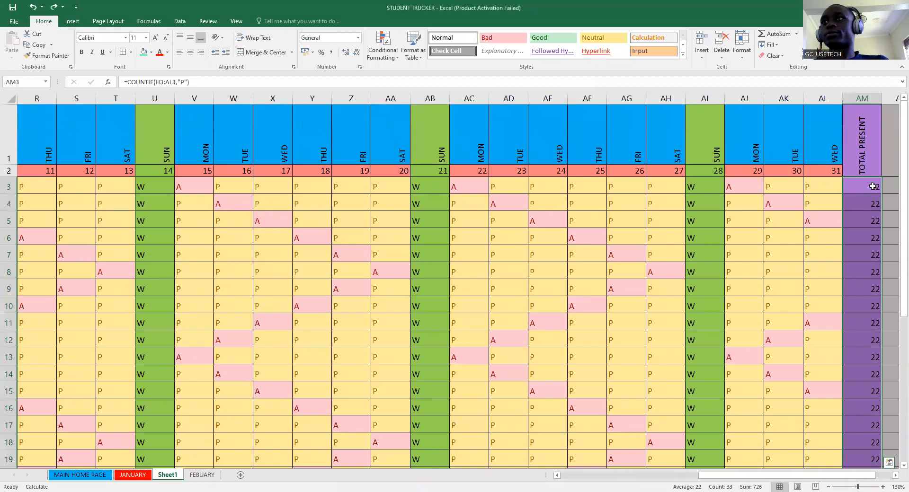
{"action": "scroll", "coordinate": [806, 358], "scroll_direction": "up", "scroll_amount": 8, "text": "ctrl"}
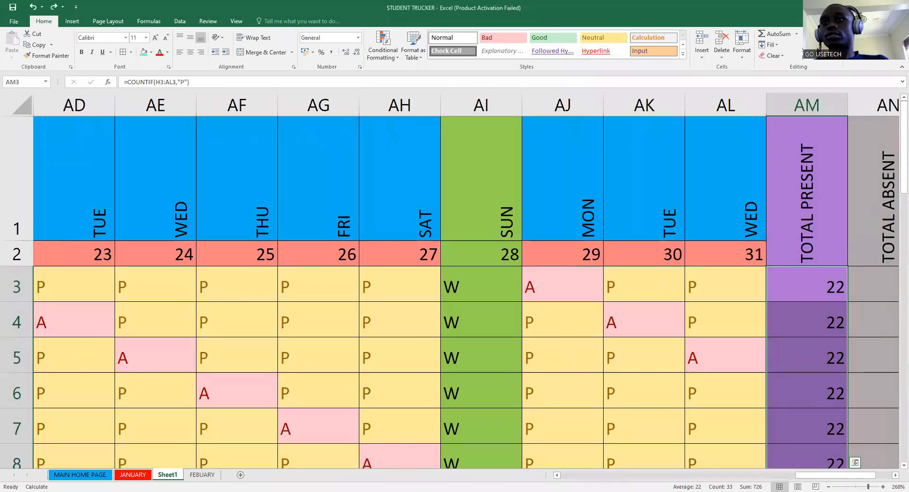
{"action": "key", "text": "ctrl+z"}
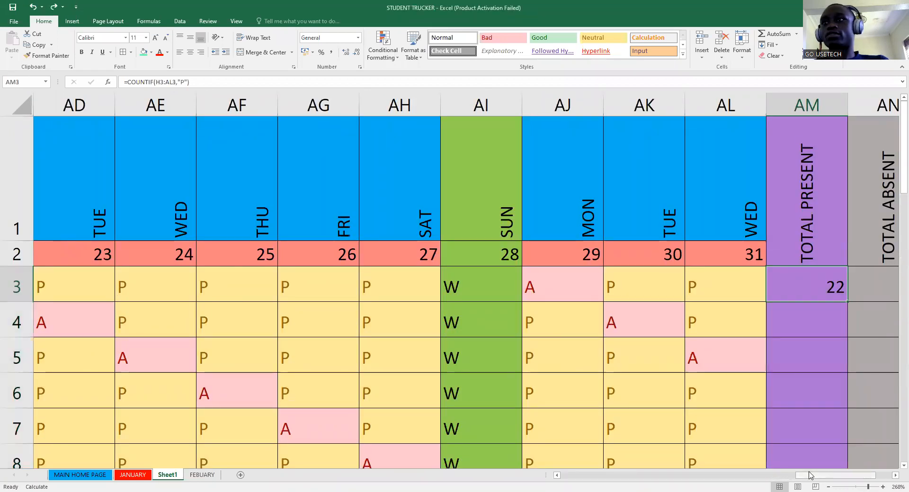
{"action": "key", "text": "ctrl+z"}
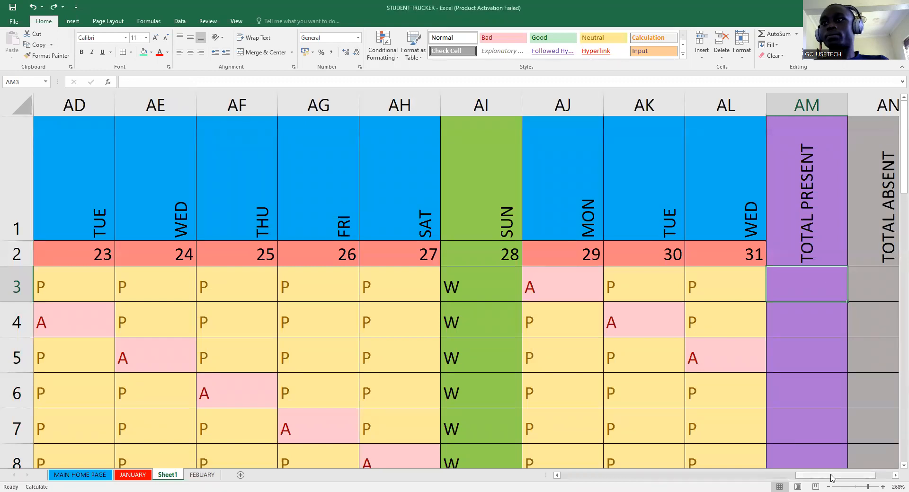
- Zoom out slightly and start a COUNTIFS formula in AM3
{"action": "left_click_drag", "start_coordinate": [830, 475], "coordinate": [854, 479]}
{"action": "left_click", "coordinate": [863, 486]}
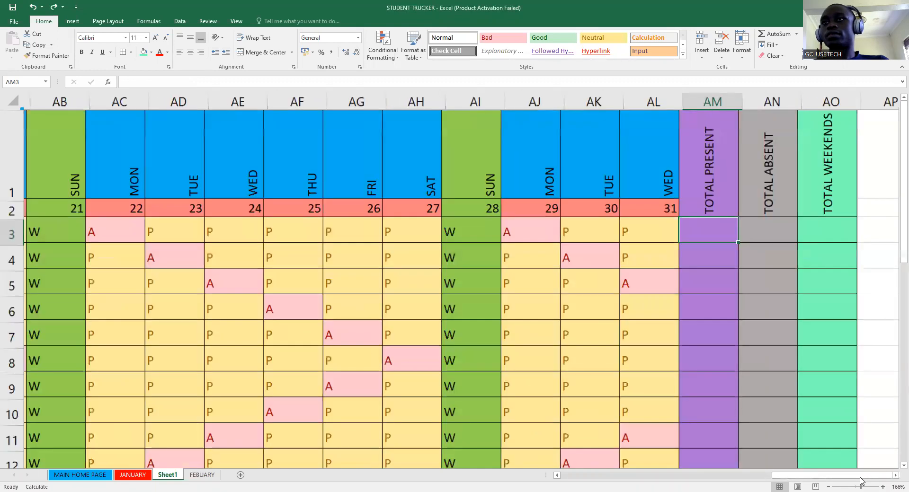
{"action": "left_click", "coordinate": [861, 486]}
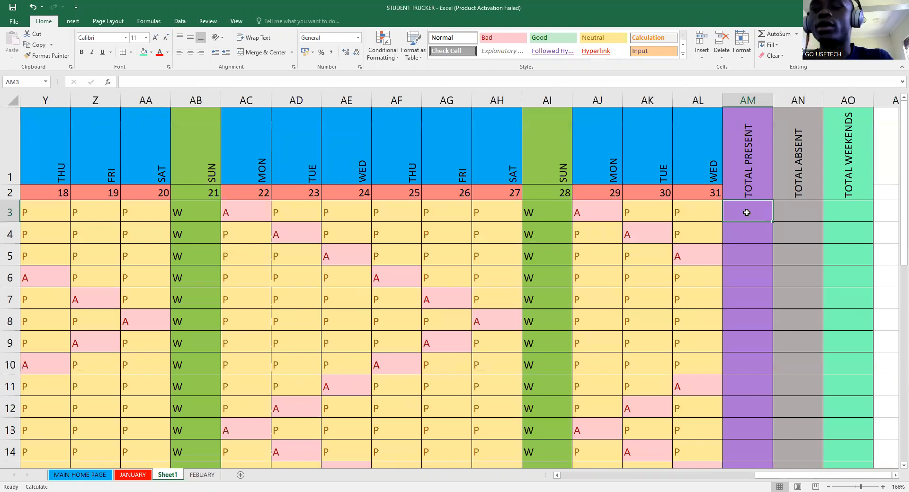
{"action": "type", "text": "="}
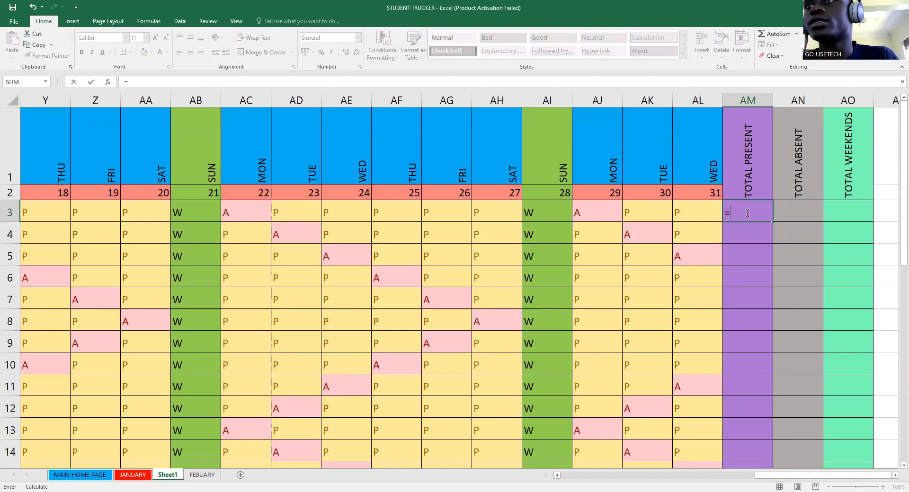
{"action": "type", "text": "COUNT"}
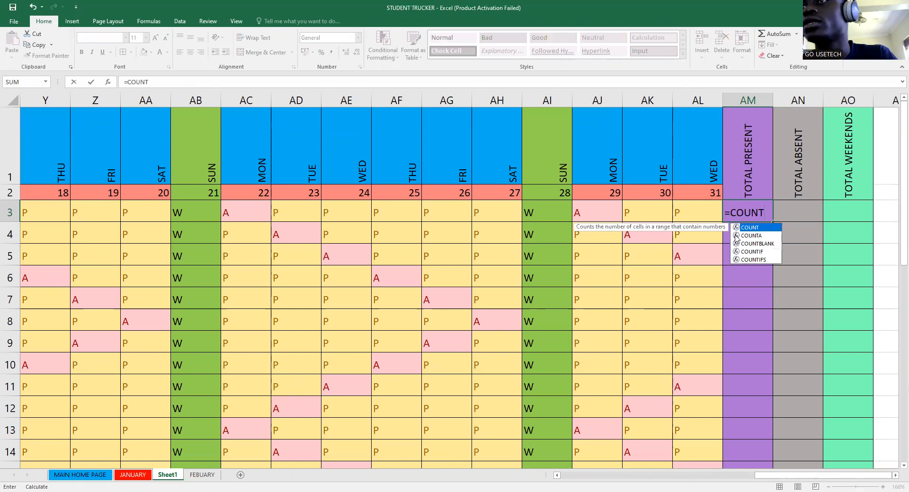
{"action": "left_click", "coordinate": [753, 260]}
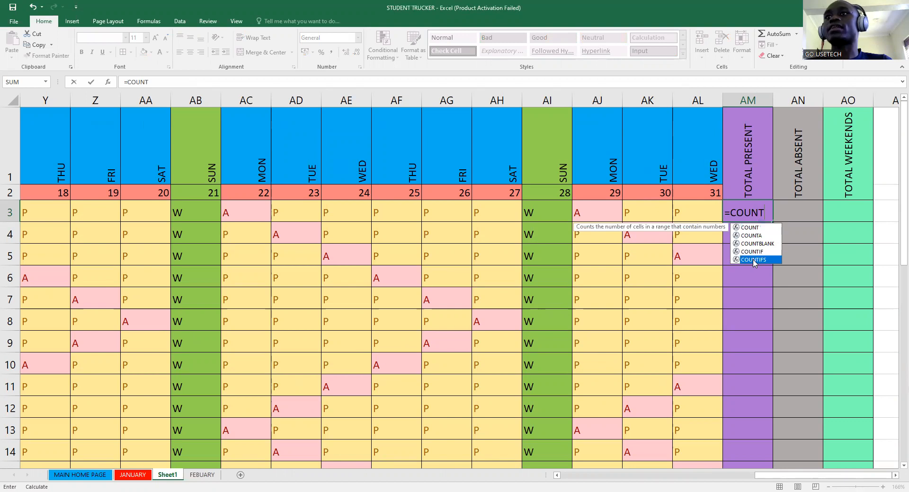
{"action": "key", "text": "Tab"}
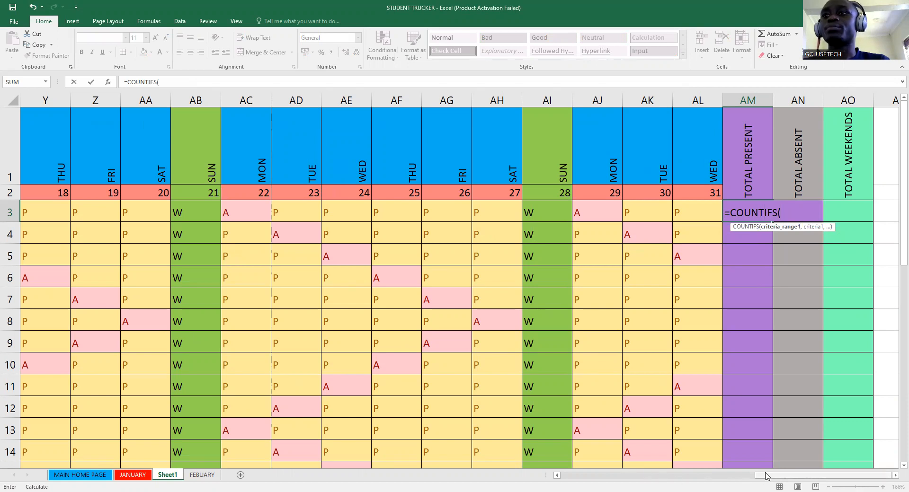
- Complete AM3 as =COUNTIFS(H3:AL3,"P") so it shows 22
{"action": "left_click_drag", "start_coordinate": [767, 476], "coordinate": [653, 479]}
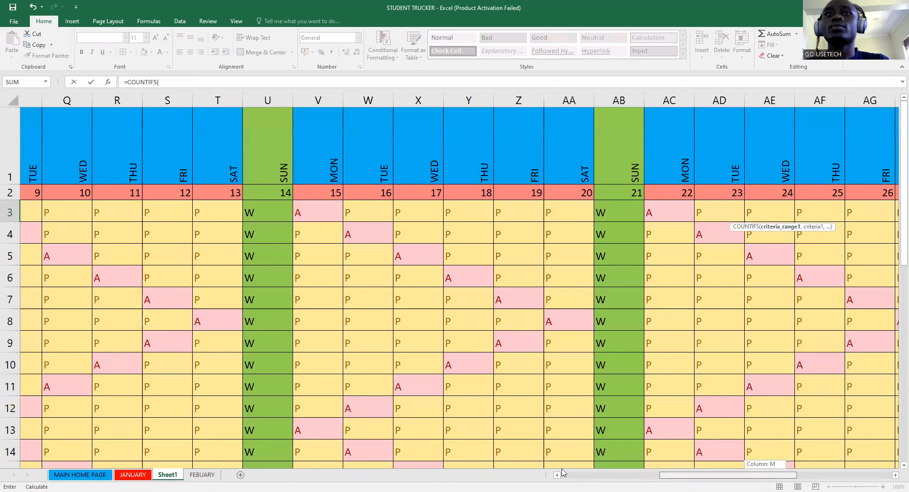
{"action": "scroll", "coordinate": [443, 211], "scroll_direction": "left", "scroll_amount": 5}
{"action": "left_click", "coordinate": [462, 215]}
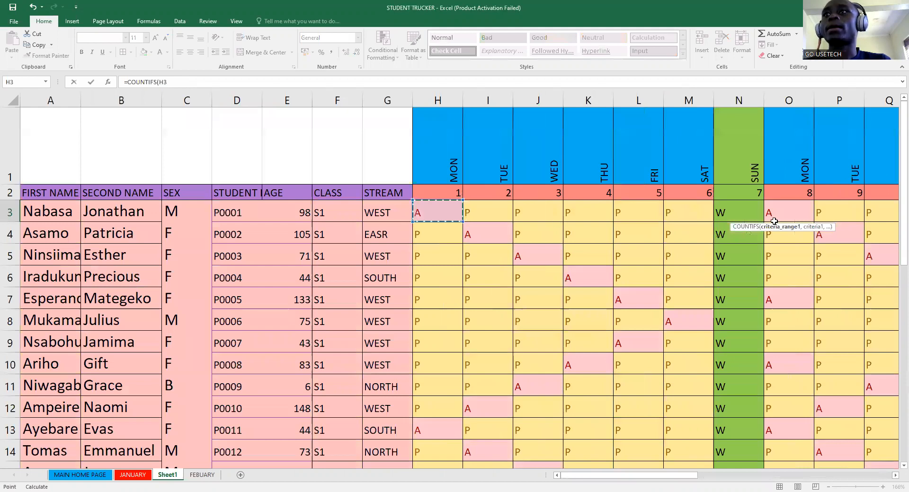
{"action": "left_click_drag", "start_coordinate": [881, 221], "coordinate": [656, 214]}
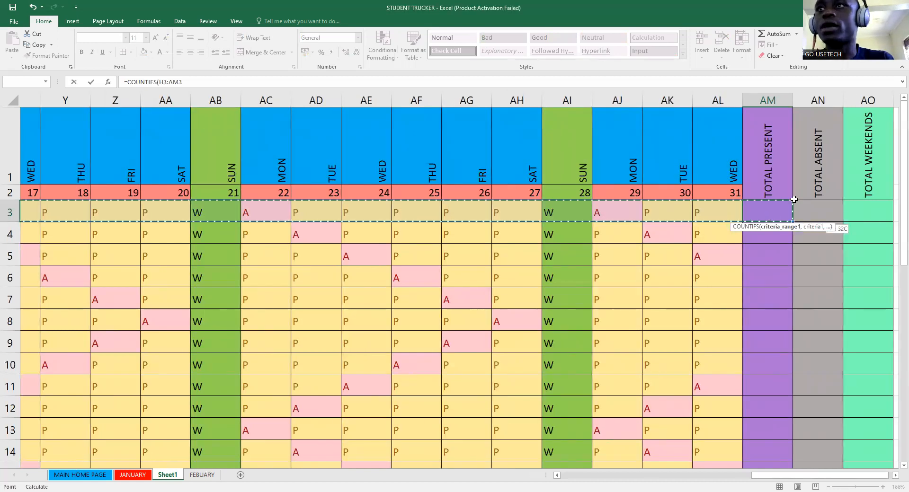
{"action": "left_click_drag", "start_coordinate": [794, 199], "coordinate": [717, 213]}
{"action": "type", "text": ","}
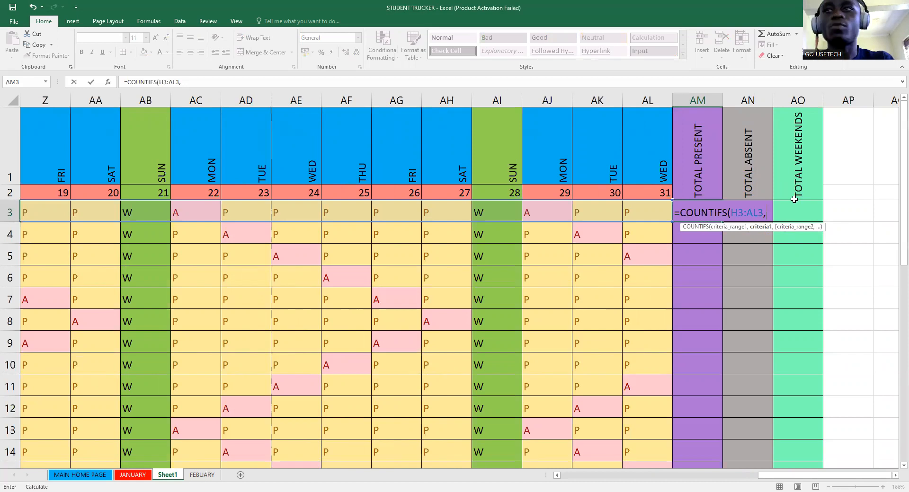
{"action": "type", "text": "\"P"}
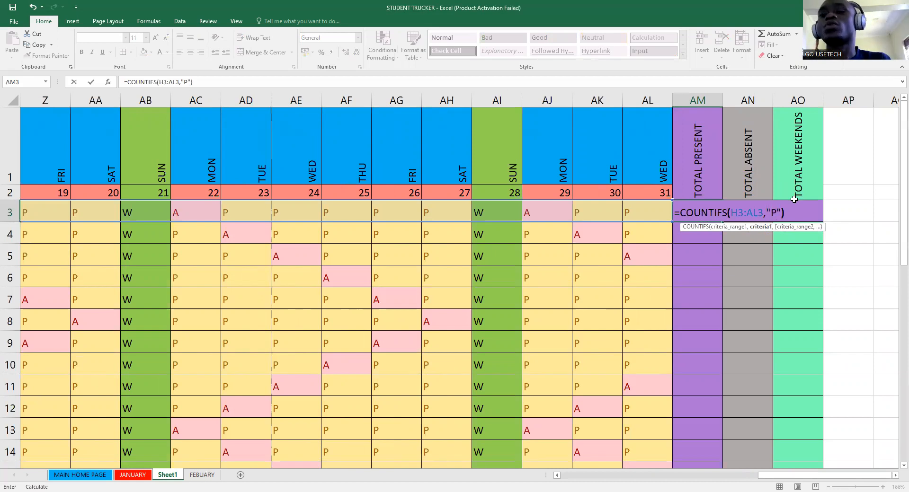
{"action": "type", "text": "\")"}
{"action": "key", "text": "Return"}
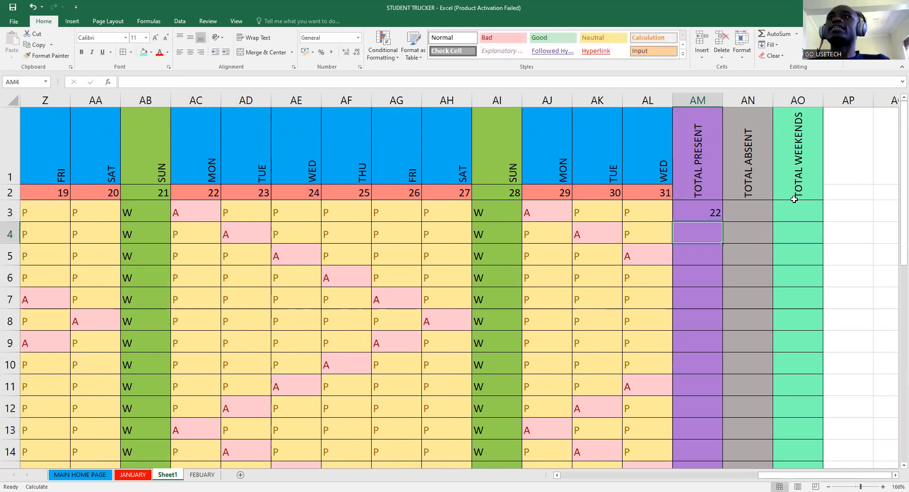
{"action": "left_click", "coordinate": [710, 212]}
- Copy the present count down to AM35 and mark AF3 (day 25) absent
{"action": "left_click_drag", "start_coordinate": [723, 221], "coordinate": [717, 429]}
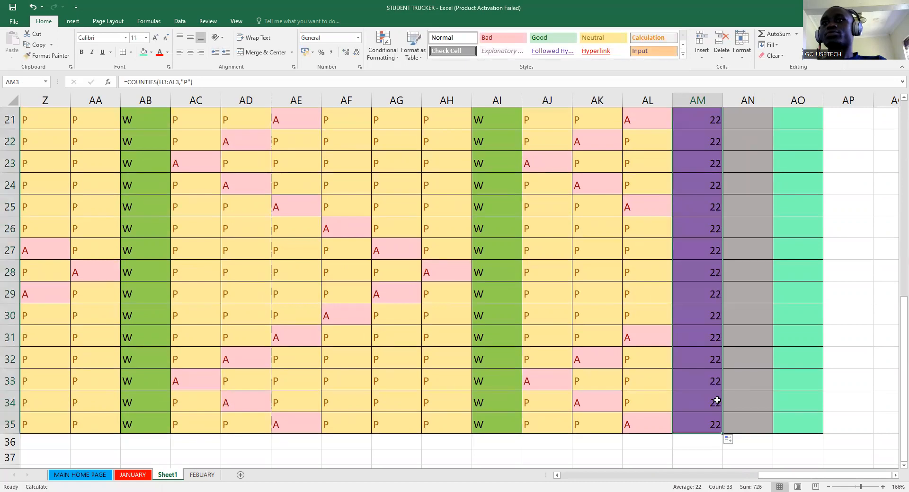
{"action": "scroll", "coordinate": [717, 400], "scroll_direction": "up", "scroll_amount": 7}
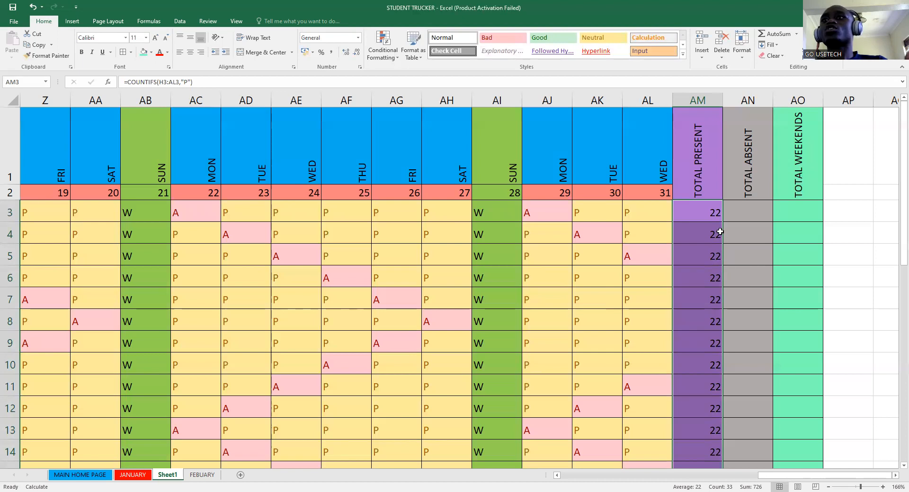
{"action": "left_click", "coordinate": [711, 217]}
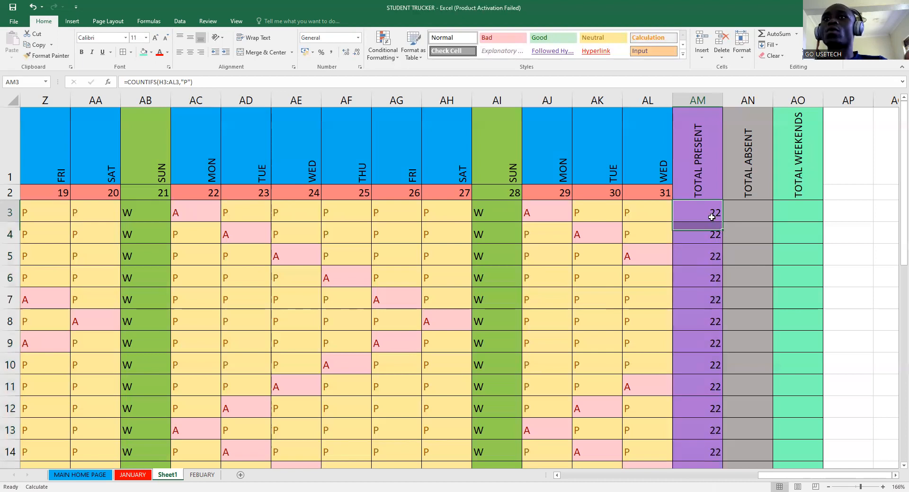
{"action": "left_click", "coordinate": [357, 216]}
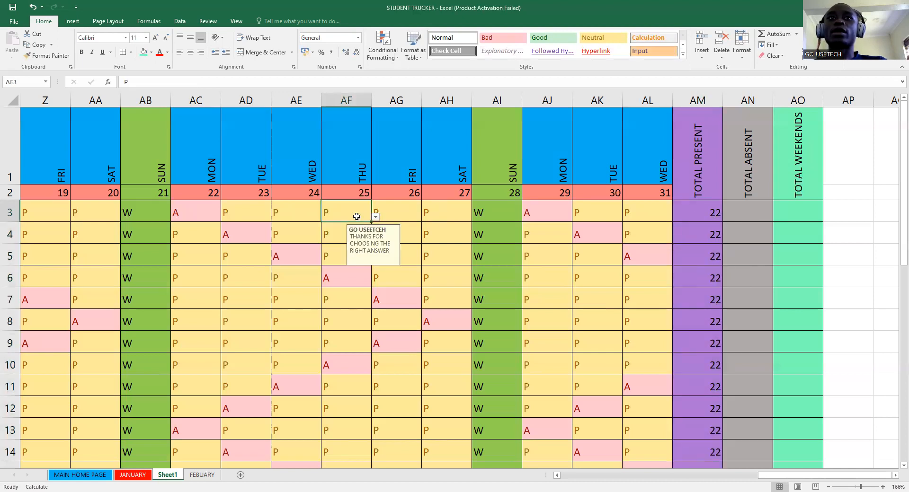
{"action": "left_click", "coordinate": [376, 216]}
{"action": "left_click", "coordinate": [314, 237]}
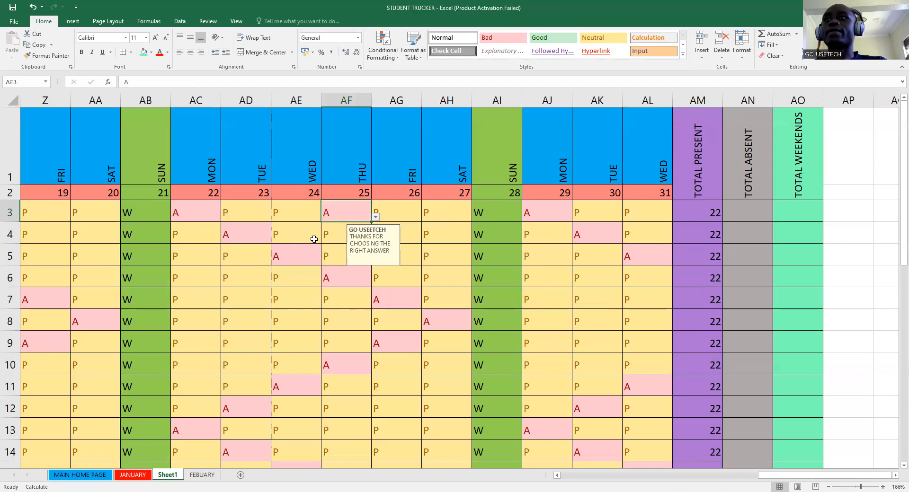
{"action": "left_click", "coordinate": [710, 218]}
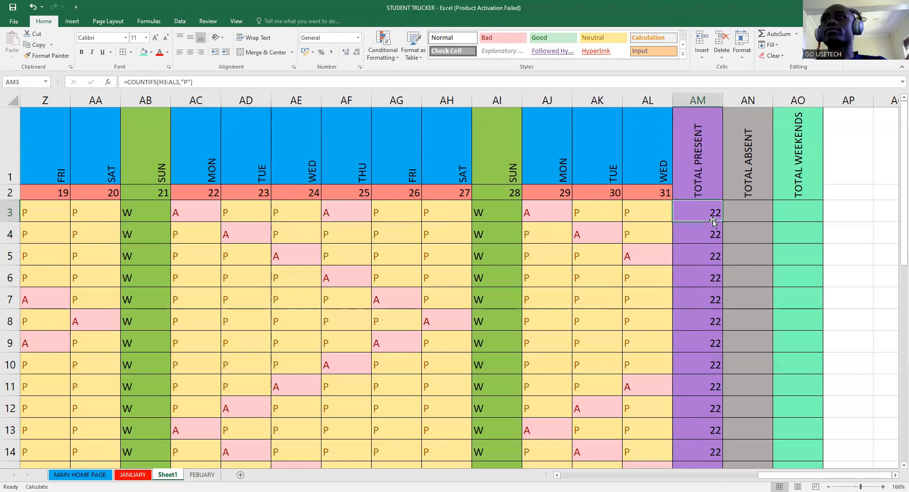
- Mark AL3 (day 31) absent and re-enter AM3's formula so it shows 20
{"action": "left_click", "coordinate": [393, 212]}
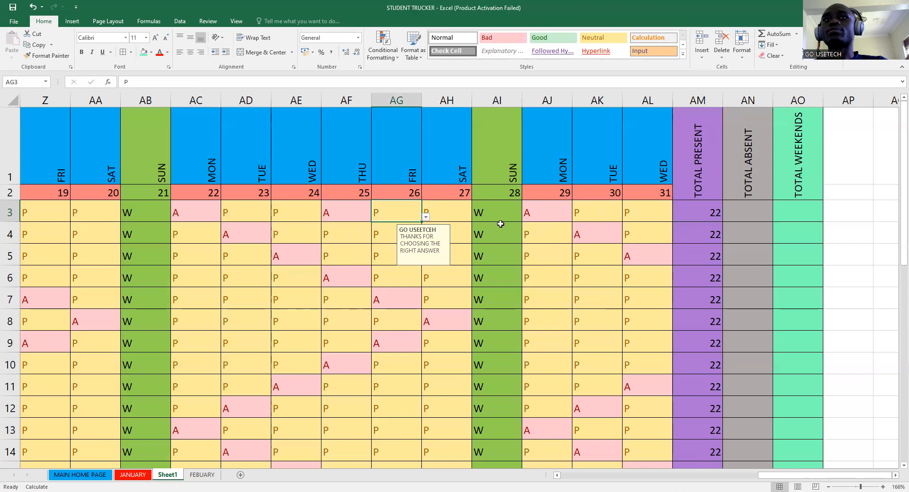
{"action": "left_click", "coordinate": [636, 214]}
{"action": "left_click", "coordinate": [678, 220]}
{"action": "left_click", "coordinate": [602, 239]}
{"action": "left_click", "coordinate": [697, 216]}
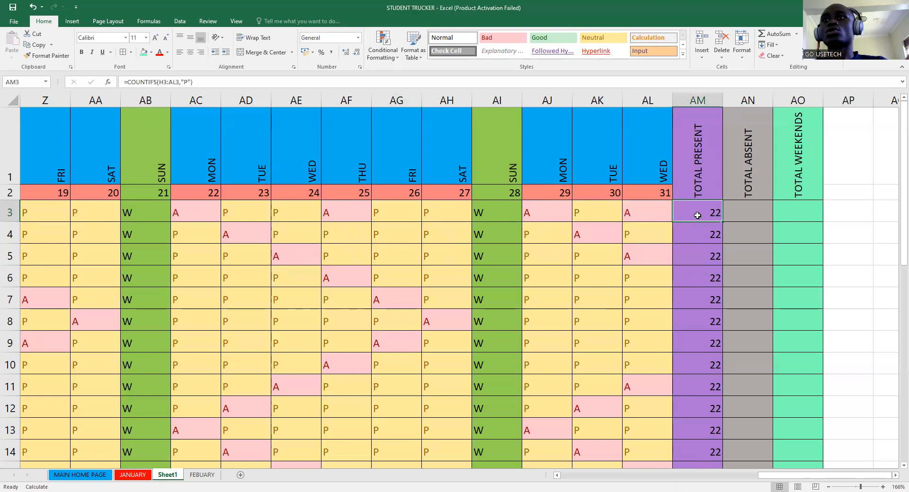
{"action": "left_click", "coordinate": [232, 81]}
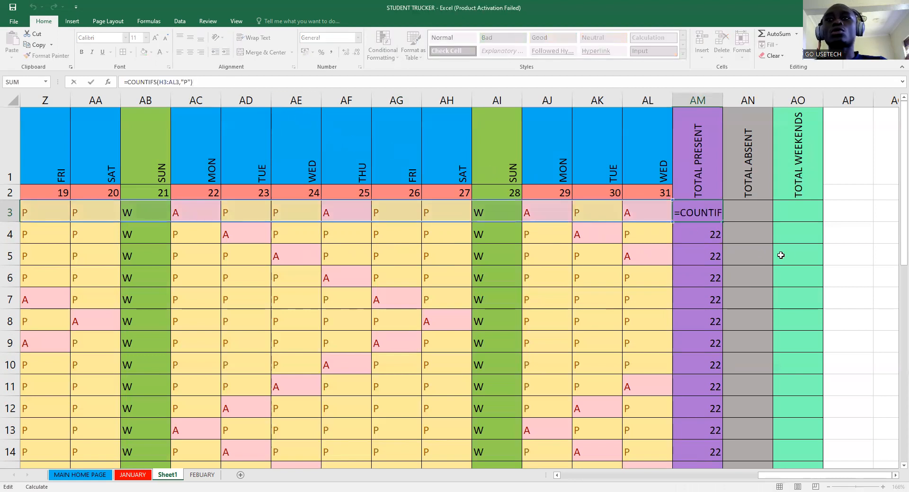
{"action": "key", "text": "Return"}
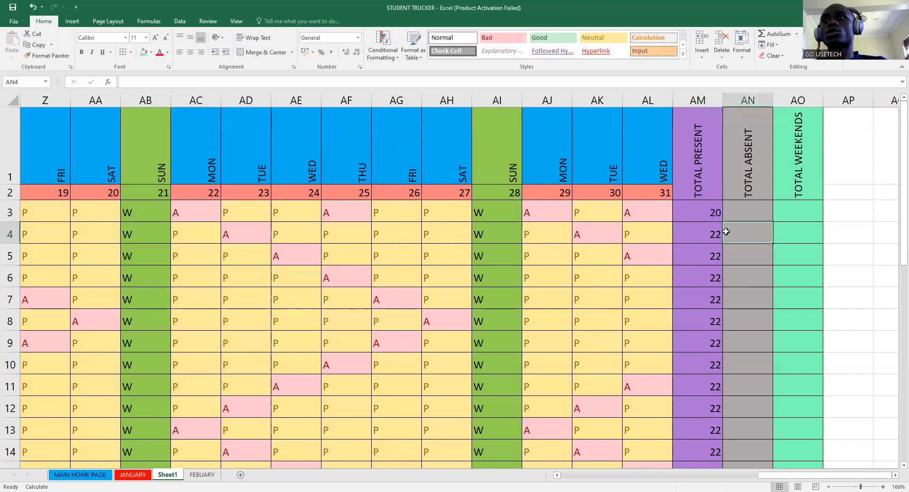
{"action": "left_click", "coordinate": [711, 211]}
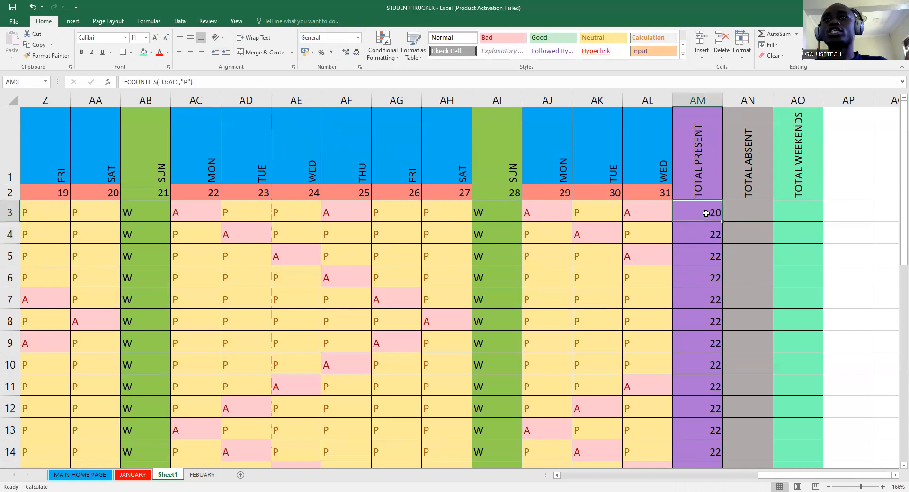
{"action": "left_click", "coordinate": [747, 215]}
{"action": "left_click", "coordinate": [697, 220]}
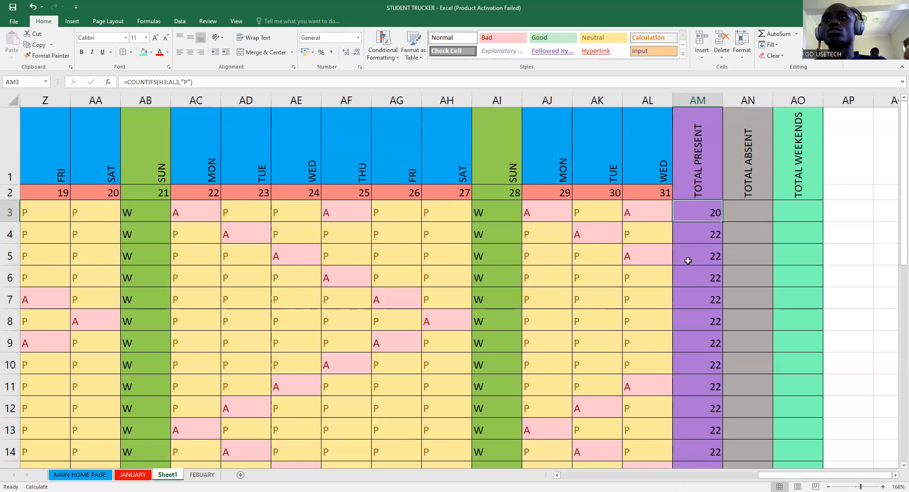
- Mark AJ5 (day 29) absent and re-enter AM5's formula so it shows 21
{"action": "left_click", "coordinate": [704, 257]}
{"action": "left_click", "coordinate": [549, 257]}
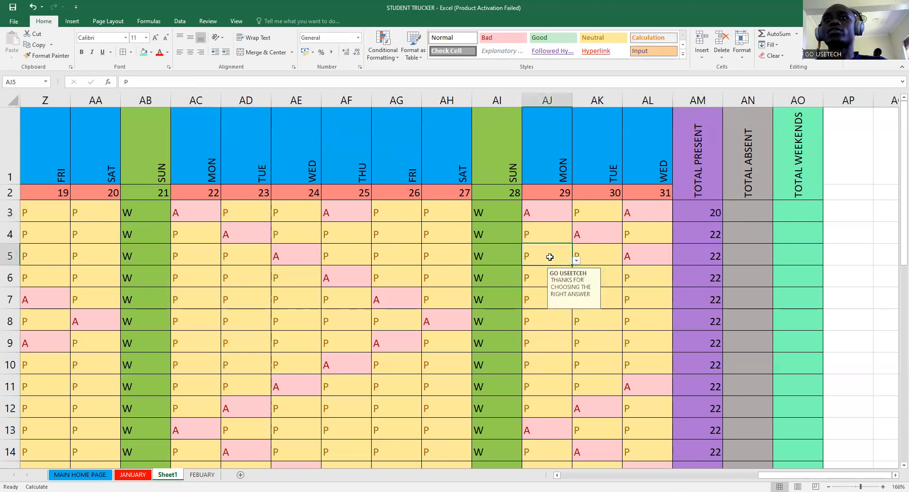
{"action": "type", "text": "A"}
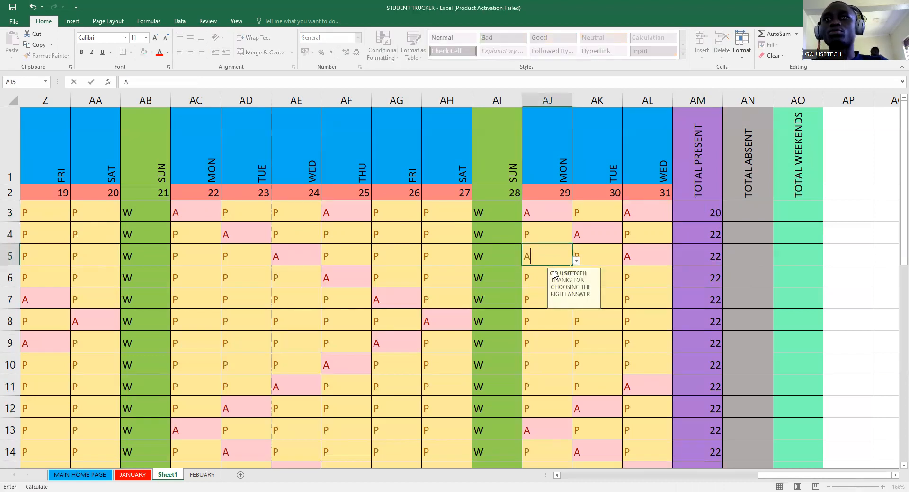
{"action": "left_click", "coordinate": [568, 261]}
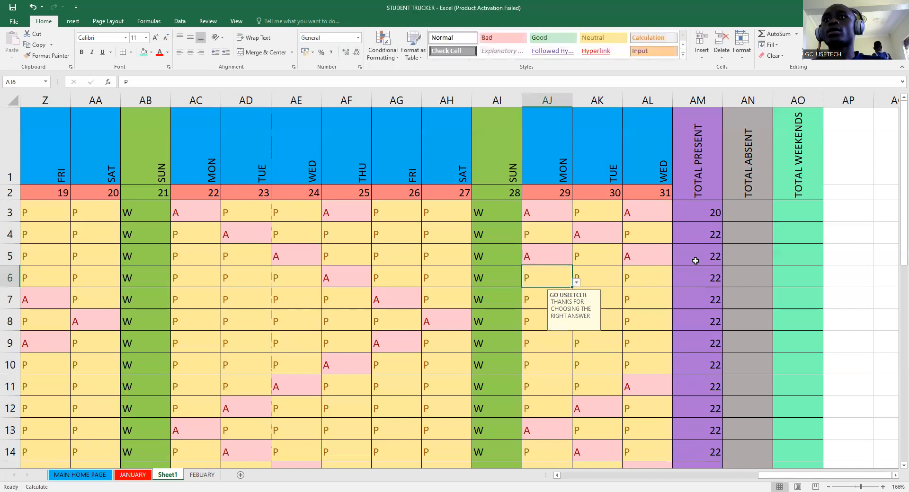
{"action": "left_click", "coordinate": [700, 257]}
{"action": "left_click", "coordinate": [219, 82]}
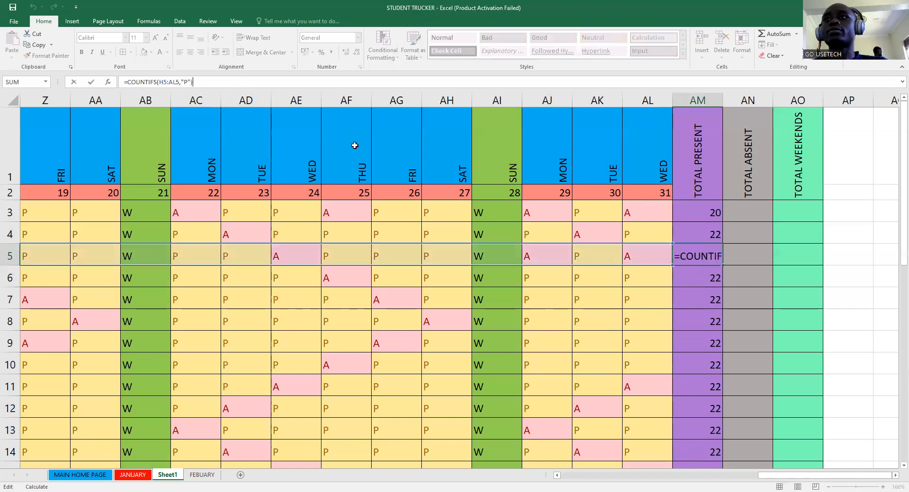
{"action": "key", "text": "Return"}
{"action": "left_click", "coordinate": [697, 260]}
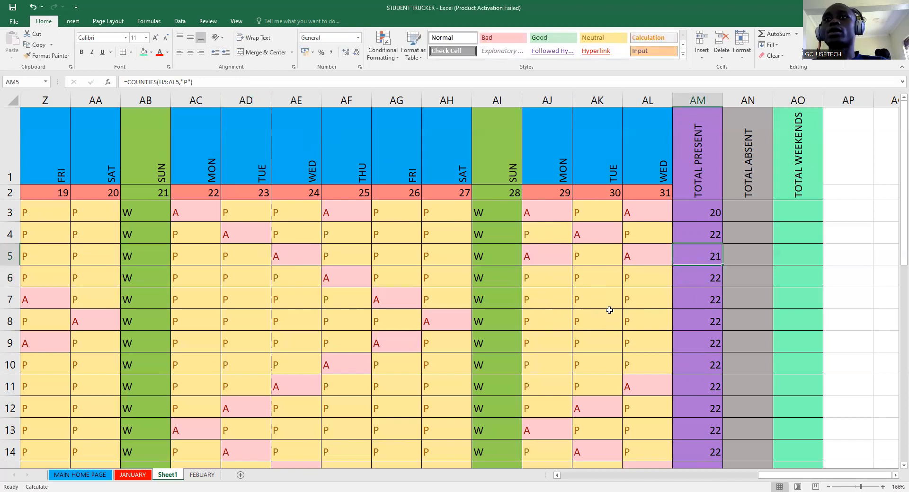
- Mark row 7 absent on days 29, 23, 20 and 22 (AJ7, AD7, AA7, AC7)
{"action": "left_click", "coordinate": [550, 305]}
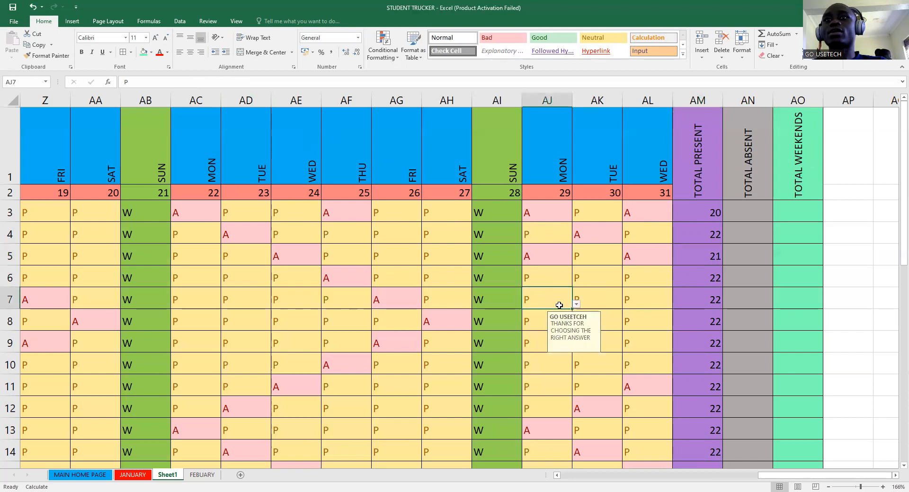
{"action": "left_click", "coordinate": [577, 304]}
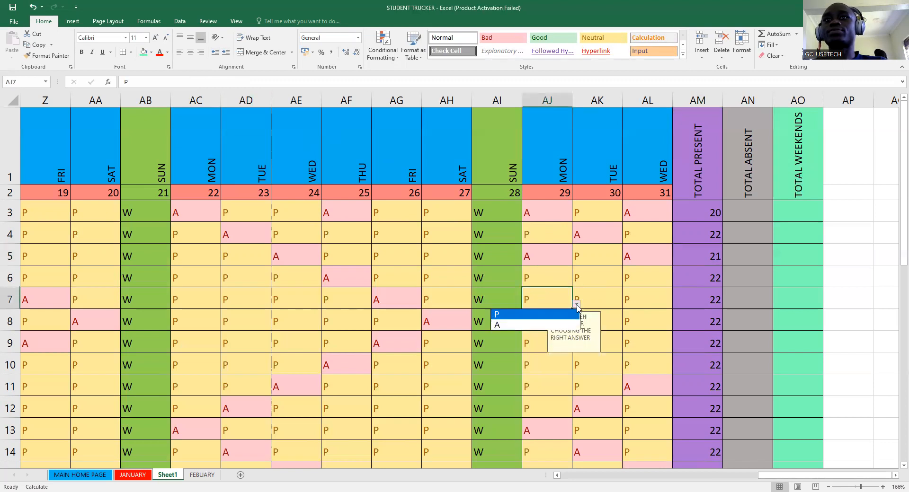
{"action": "left_click", "coordinate": [512, 326]}
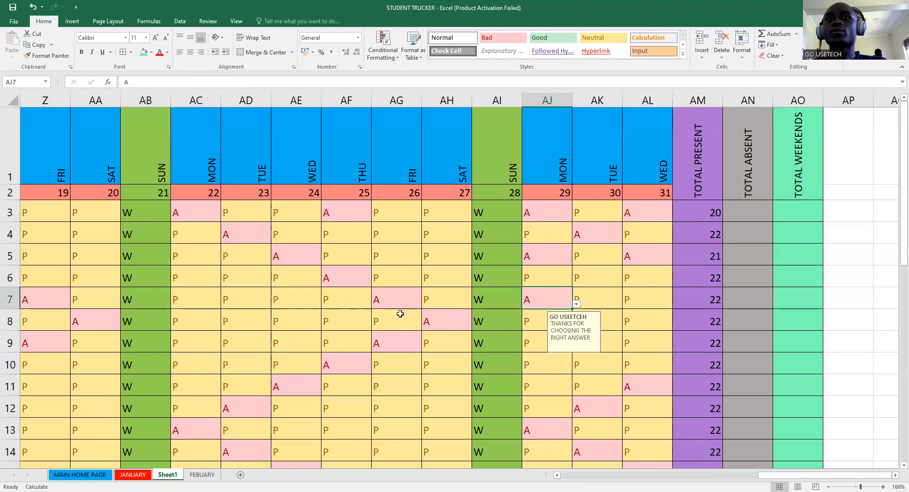
{"action": "left_click", "coordinate": [246, 302]}
{"action": "left_click", "coordinate": [274, 304]}
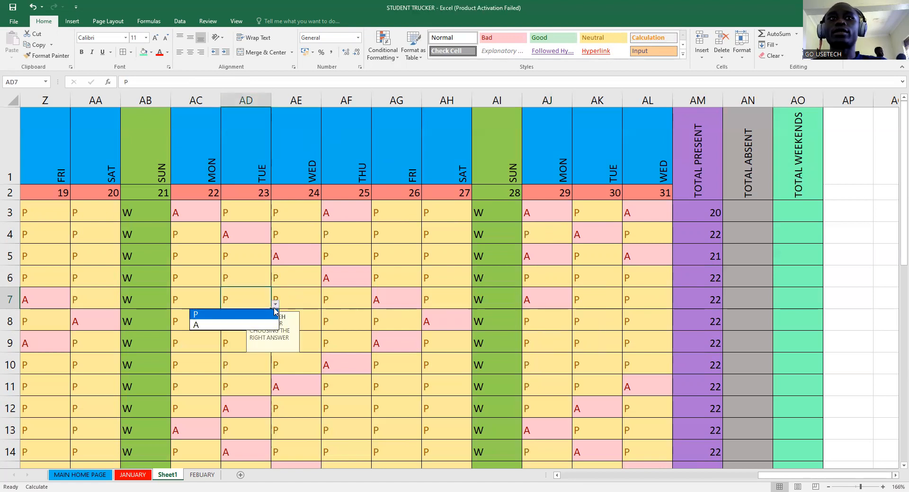
{"action": "left_click", "coordinate": [225, 325]}
{"action": "left_click", "coordinate": [97, 292]}
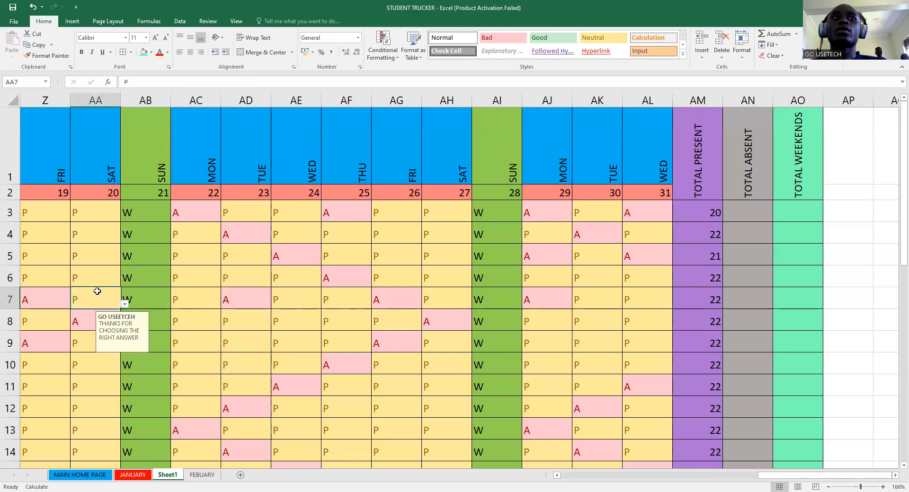
{"action": "left_click", "coordinate": [125, 304]}
{"action": "left_click", "coordinate": [71, 325]}
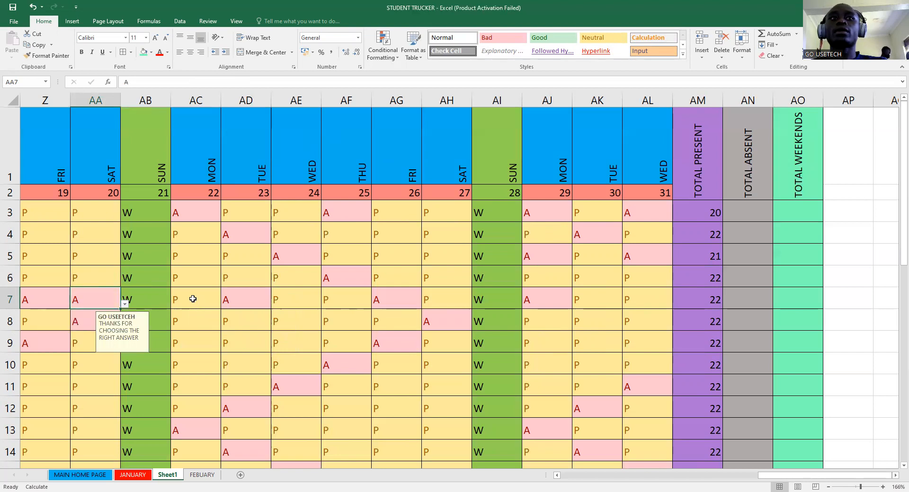
{"action": "left_click", "coordinate": [189, 296]}
{"action": "left_click", "coordinate": [225, 304]}
{"action": "left_click", "coordinate": [177, 325]}
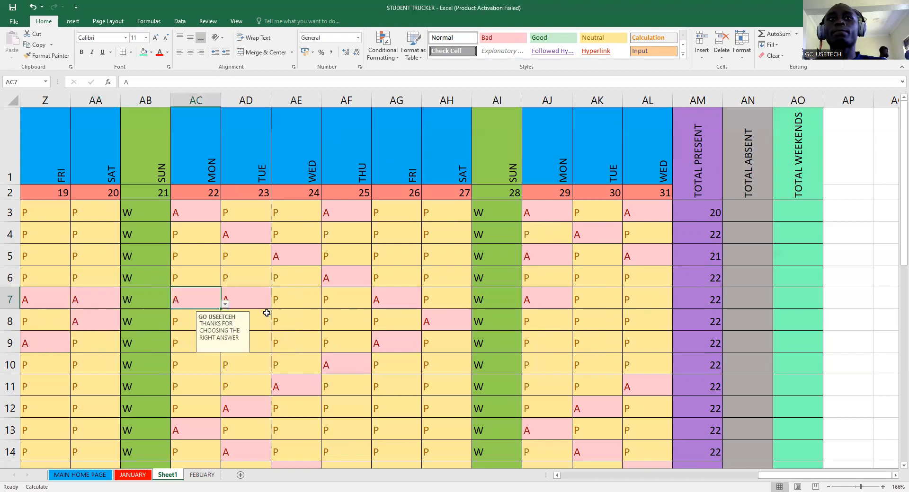
- Mark row 7 absent on days 25, 24, 30 and 31 (AF7, AE7, AK7, AL7)
{"action": "left_click", "coordinate": [332, 298]}
{"action": "left_click", "coordinate": [374, 304]}
{"action": "left_click", "coordinate": [298, 310]}
{"action": "left_click", "coordinate": [297, 300]}
{"action": "left_click", "coordinate": [325, 306]}
{"action": "left_click", "coordinate": [296, 328]}
{"action": "left_click", "coordinate": [591, 313]}
{"action": "left_click", "coordinate": [597, 303]}
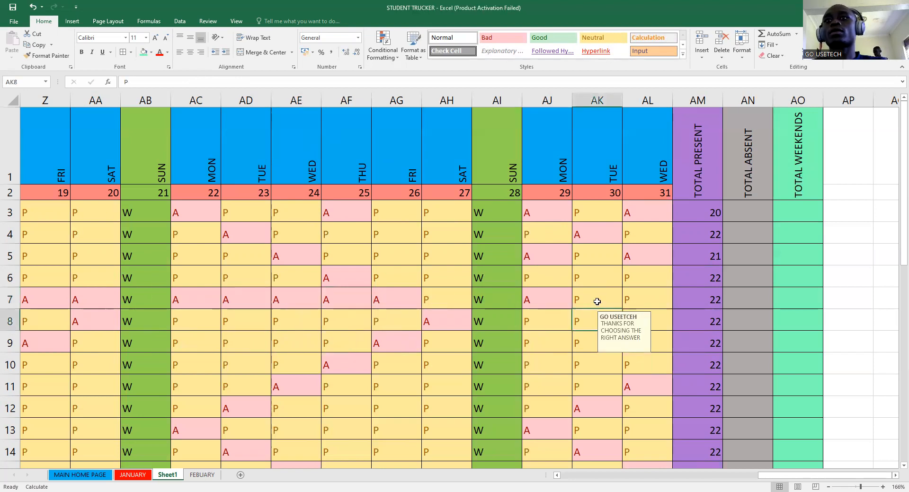
{"action": "left_click", "coordinate": [625, 306]}
{"action": "left_click", "coordinate": [601, 326]}
{"action": "left_click", "coordinate": [646, 299]}
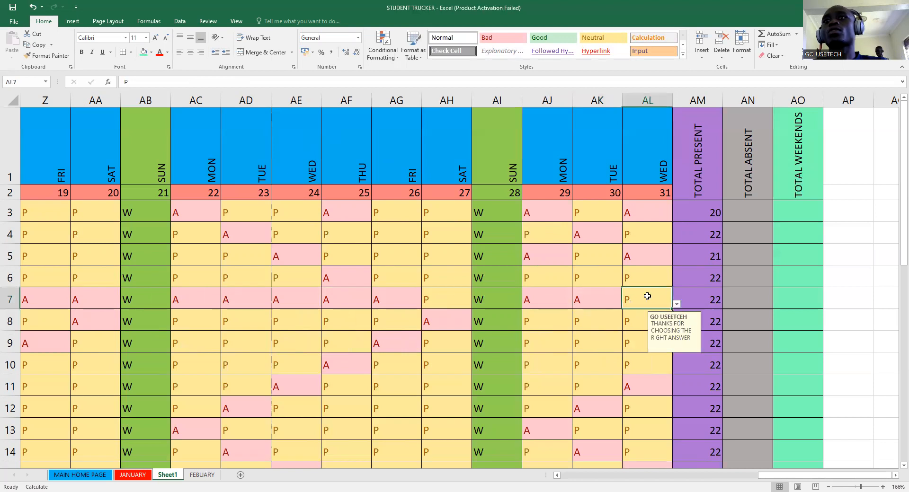
{"action": "left_click", "coordinate": [676, 304]}
{"action": "left_click", "coordinate": [605, 330]}
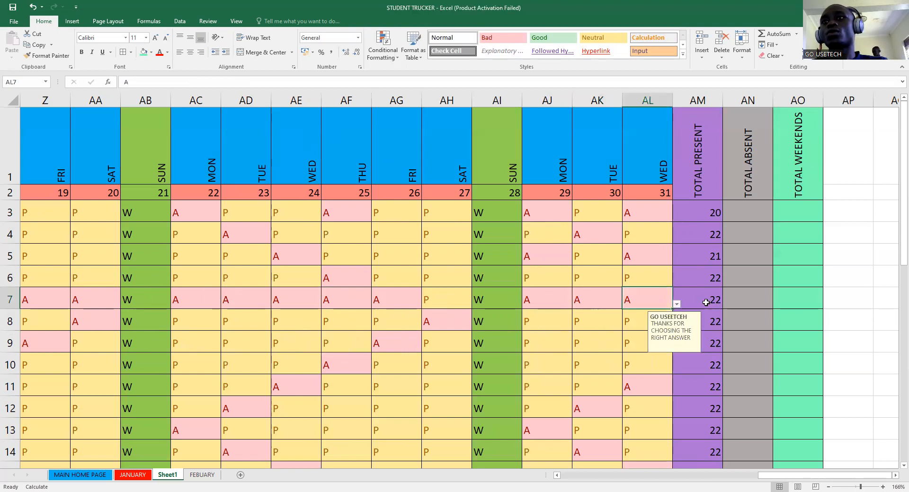
- Re-enter AM7's COUNTIFS formula so its present count recalculates to 14
{"action": "left_click", "coordinate": [705, 300]}
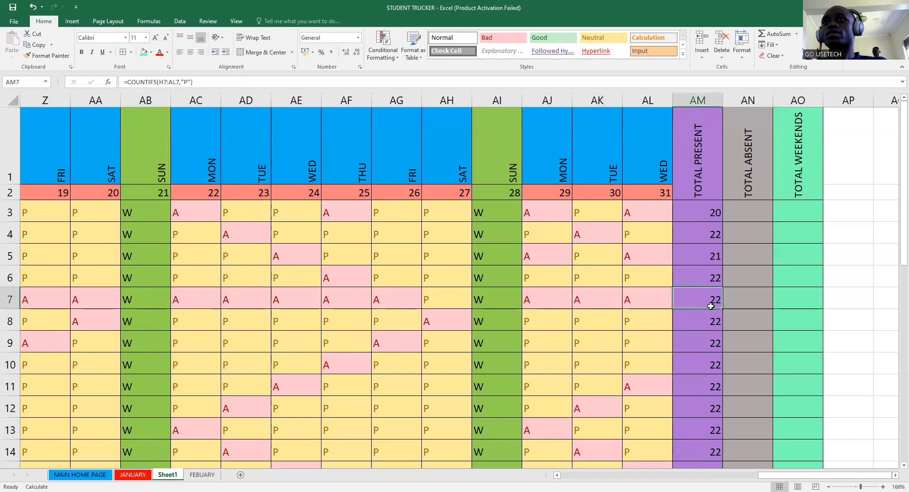
{"action": "double_click", "coordinate": [710, 305]}
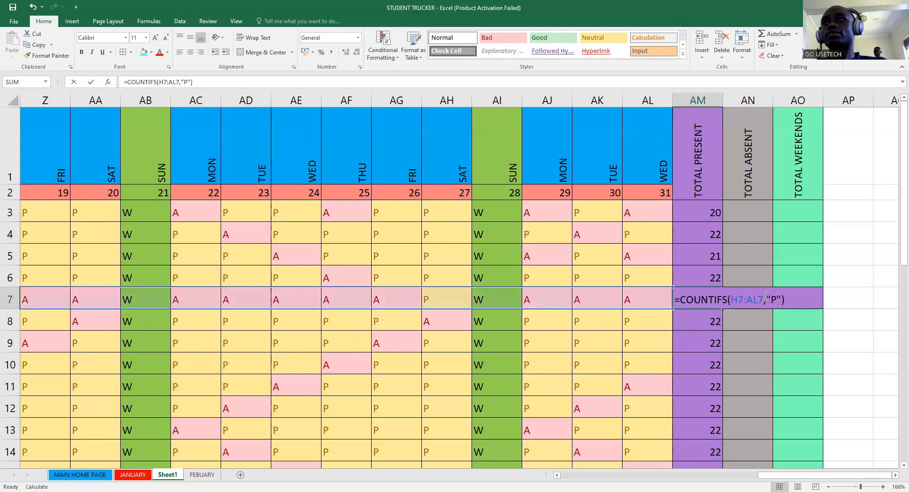
{"action": "key", "text": "Return"}
{"action": "left_click", "coordinate": [704, 303]}
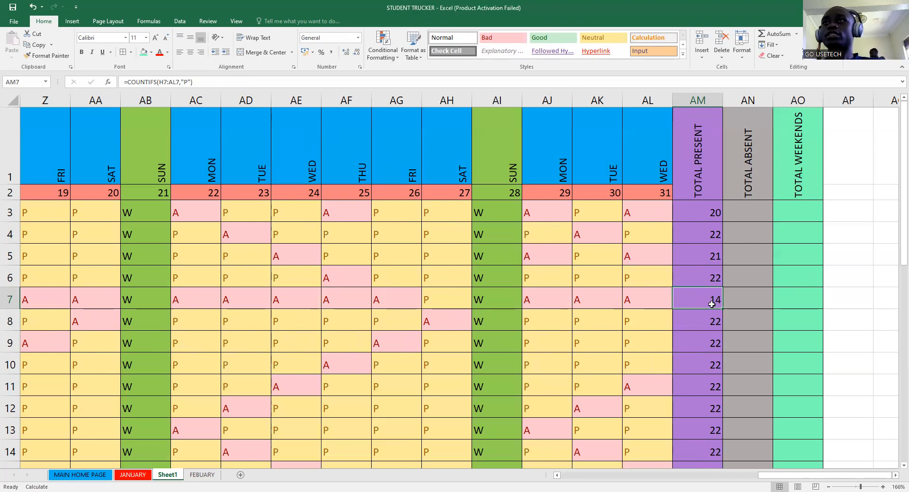
{"action": "scroll", "coordinate": [705, 296], "scroll_direction": "down", "scroll_amount": 1}
{"action": "scroll", "coordinate": [704, 300], "scroll_direction": "up", "scroll_amount": 1}
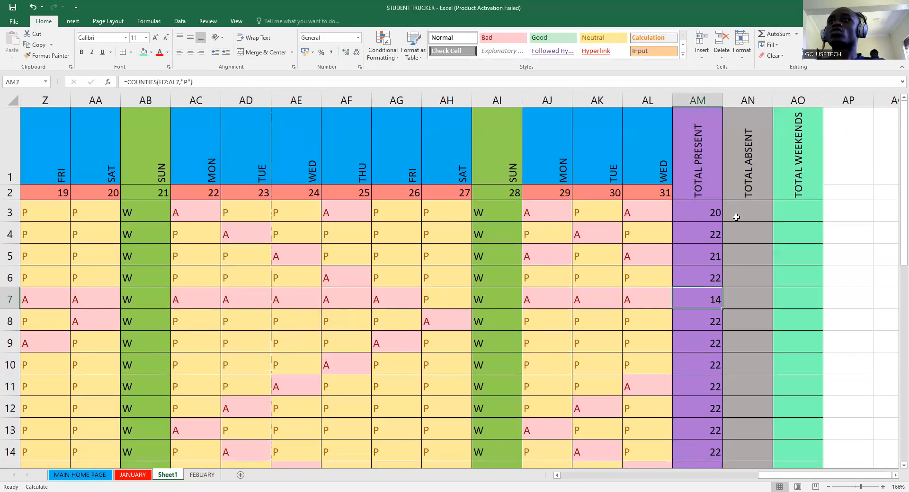
{"action": "left_click", "coordinate": [738, 211]}
- Enter =COUNTIFS(H3:AL3,"A") in AN3 so it shows 7 absences
{"action": "scroll", "coordinate": [682, 314], "scroll_direction": "down", "scroll_amount": 3}
{"action": "scroll", "coordinate": [684, 304], "scroll_direction": "up", "scroll_amount": 3}
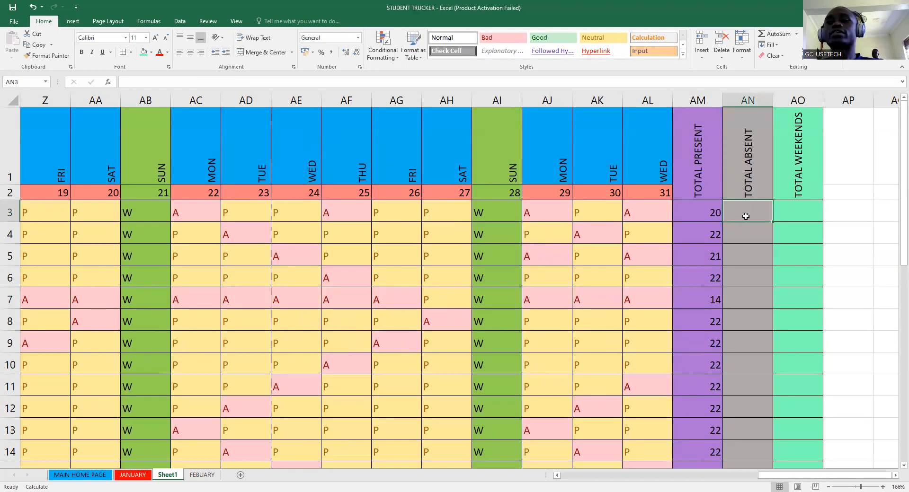
{"action": "type", "text": "="}
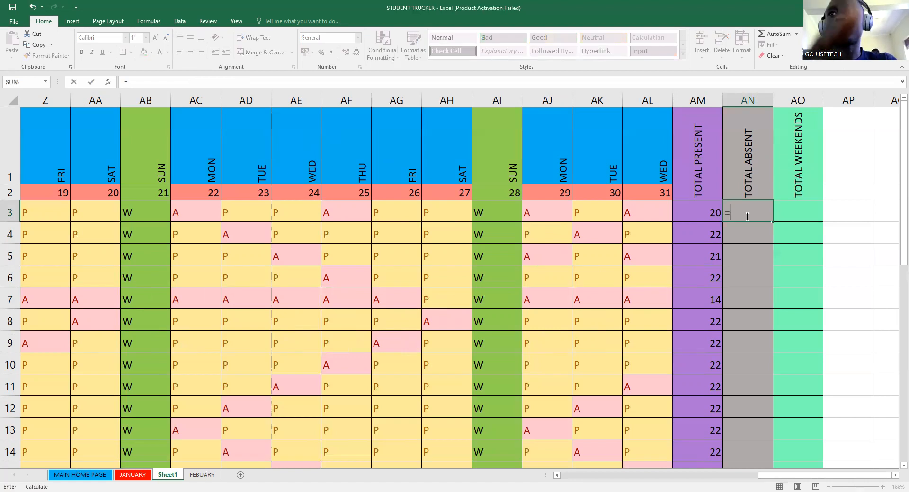
{"action": "type", "text": "COUNT"}
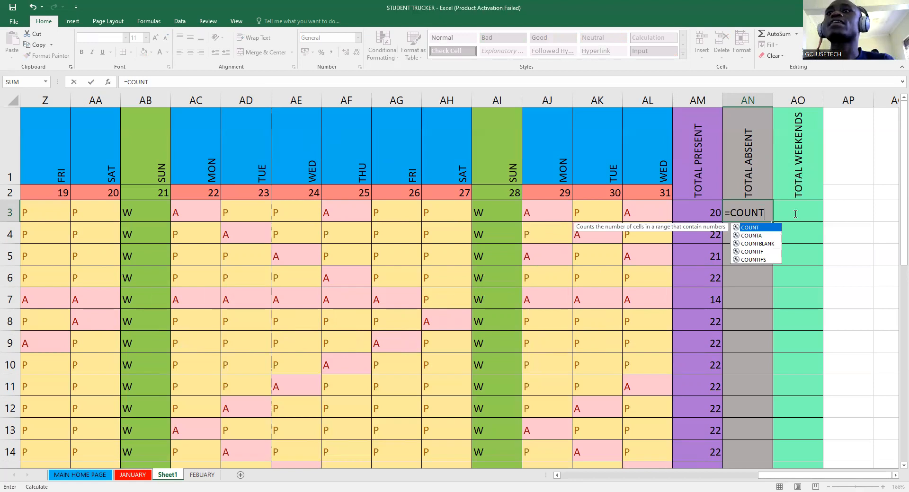
{"action": "type", "text": "IFS("}
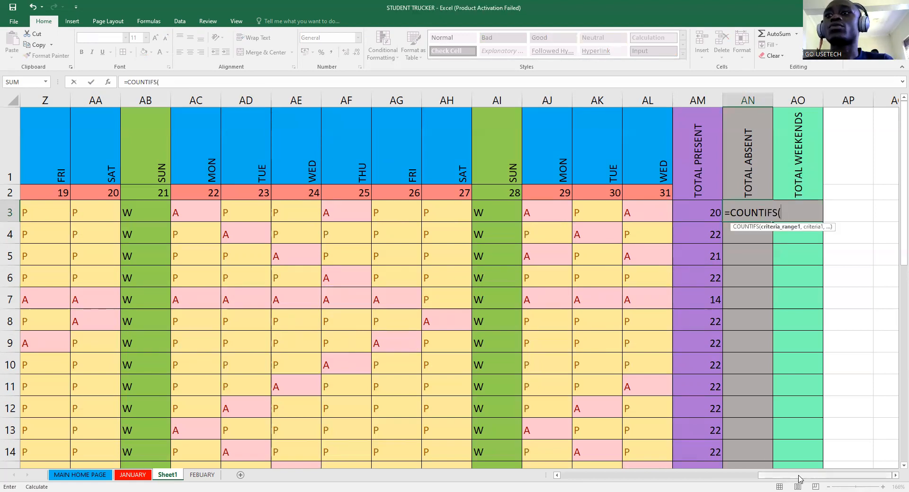
{"action": "left_click", "coordinate": [646, 480]}
{"action": "left_click", "coordinate": [142, 213]}
{"action": "left_click_drag", "start_coordinate": [895, 213], "coordinate": [894, 213]}
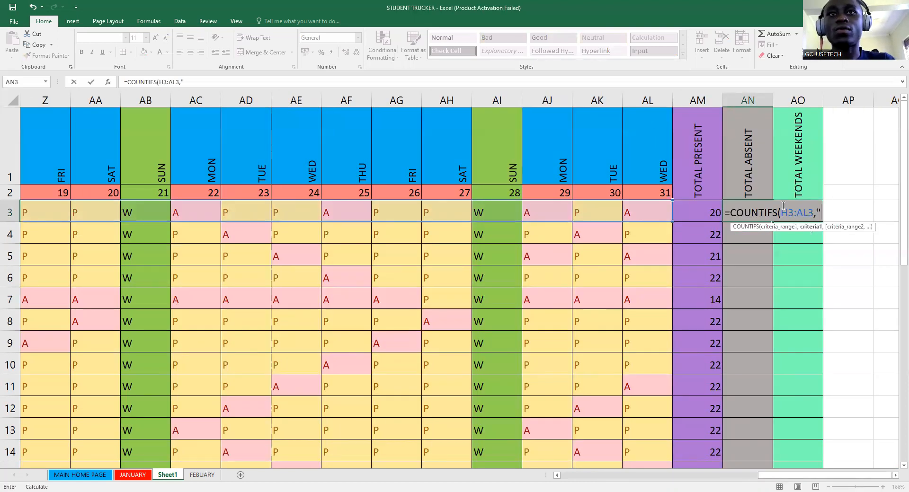
{"action": "type", "text": "A"}
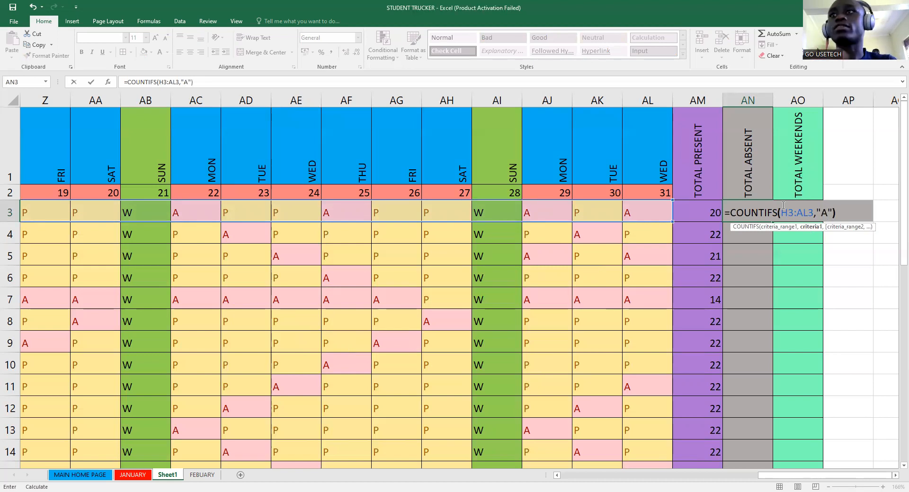
{"action": "key", "text": "Return"}
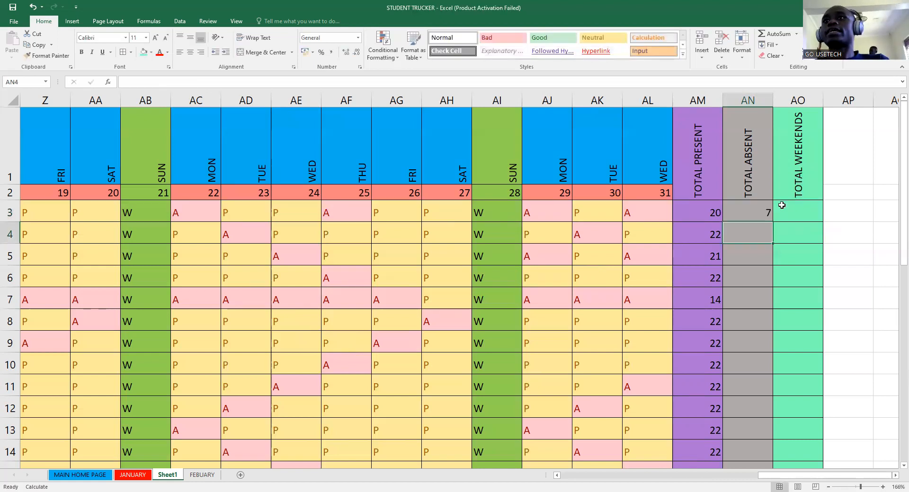
- Fill the absence formula down to AN35 and verify AN5 shows 6
{"action": "left_click", "coordinate": [755, 210]}
{"action": "left_click_drag", "start_coordinate": [771, 221], "coordinate": [755, 388]}
{"action": "scroll", "coordinate": [755, 378], "scroll_direction": "up", "scroll_amount": 7}
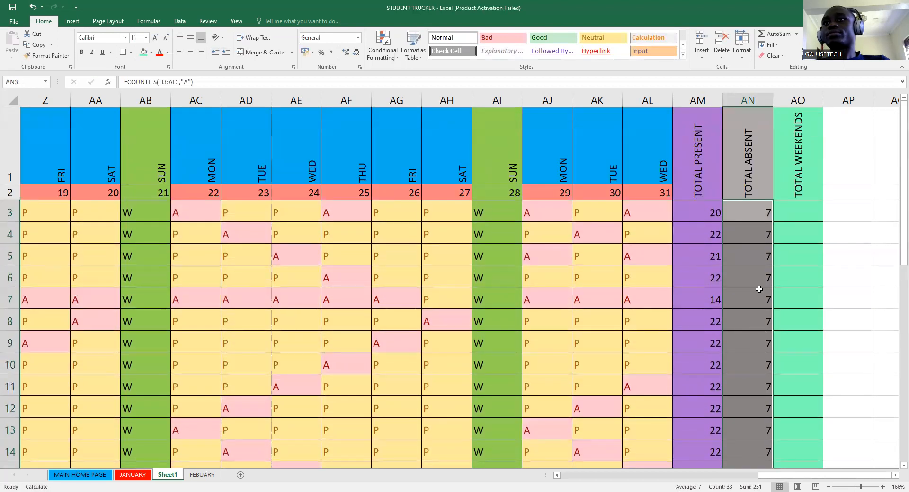
{"action": "left_click", "coordinate": [756, 259]}
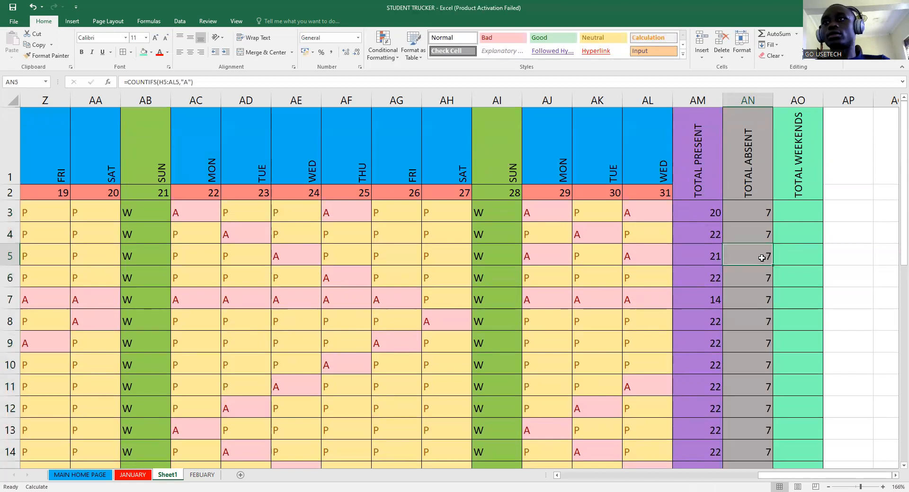
{"action": "double_click", "coordinate": [763, 258]}
{"action": "left_click", "coordinate": [866, 259]}
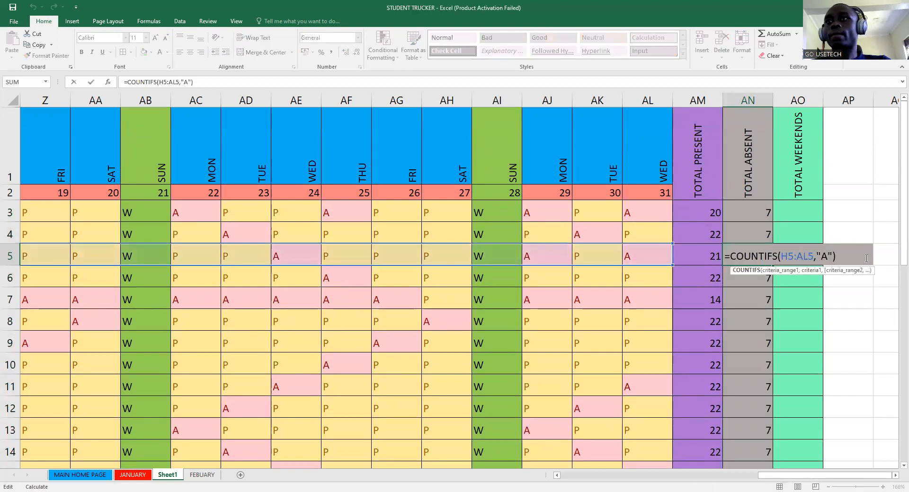
{"action": "key", "text": "Return"}
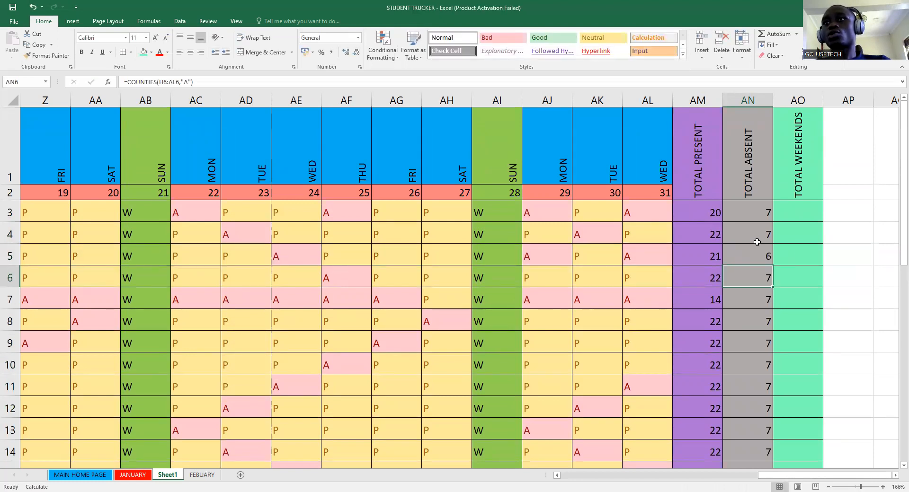
{"action": "left_click", "coordinate": [756, 256]}
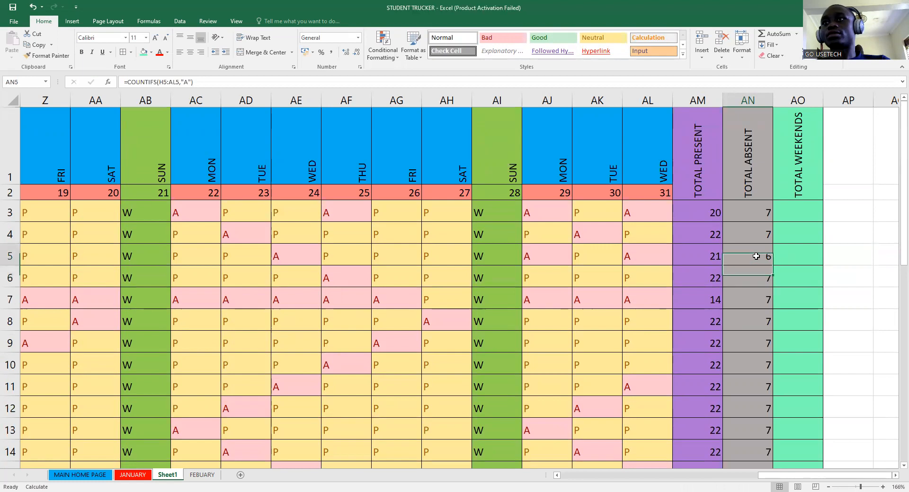
{"action": "left_click", "coordinate": [758, 214]}
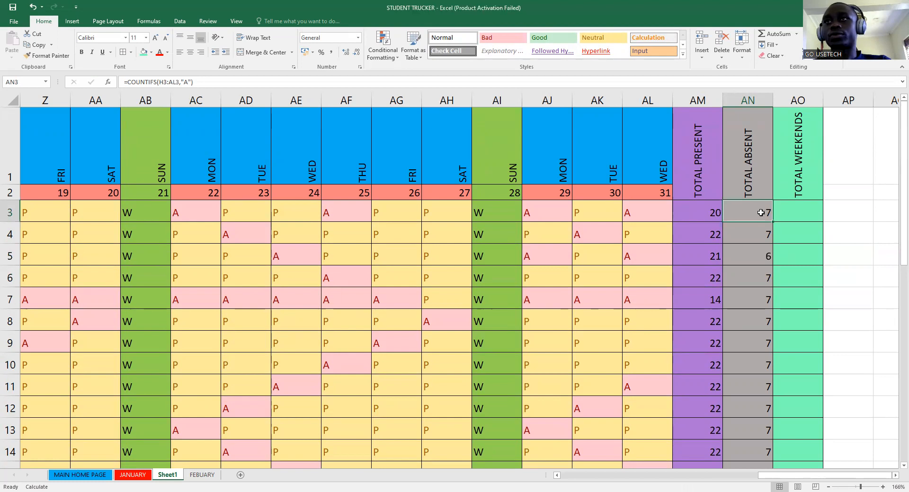
- Retype =COUNTIFS(H3:AL3,"A") in AN3
{"action": "type", "text": "="}
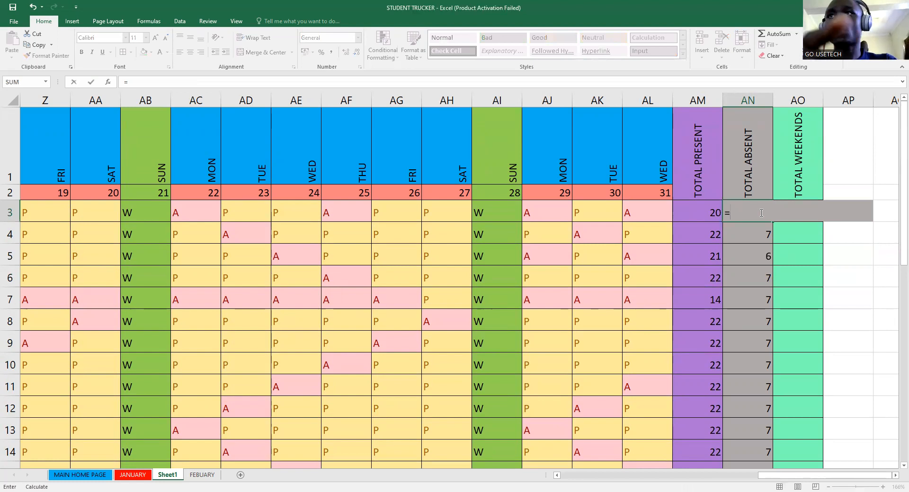
{"action": "type", "text": "COUNT"}
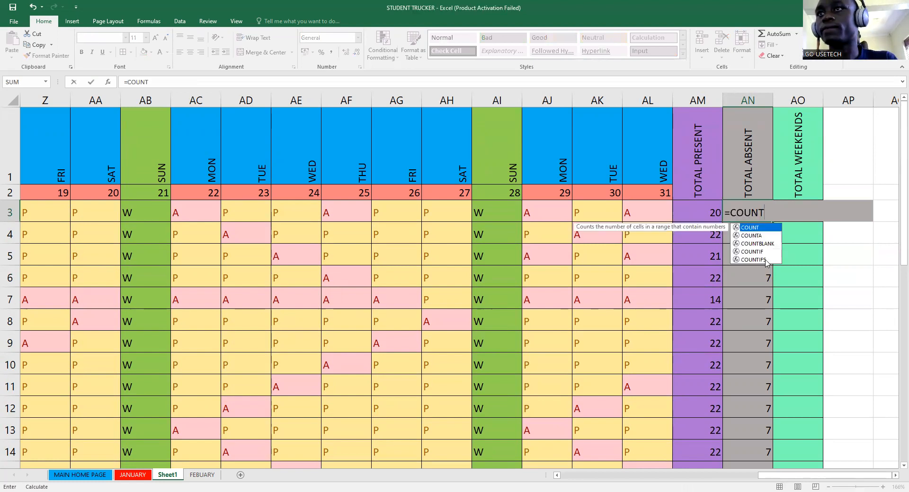
{"action": "type", "text": "IFS("}
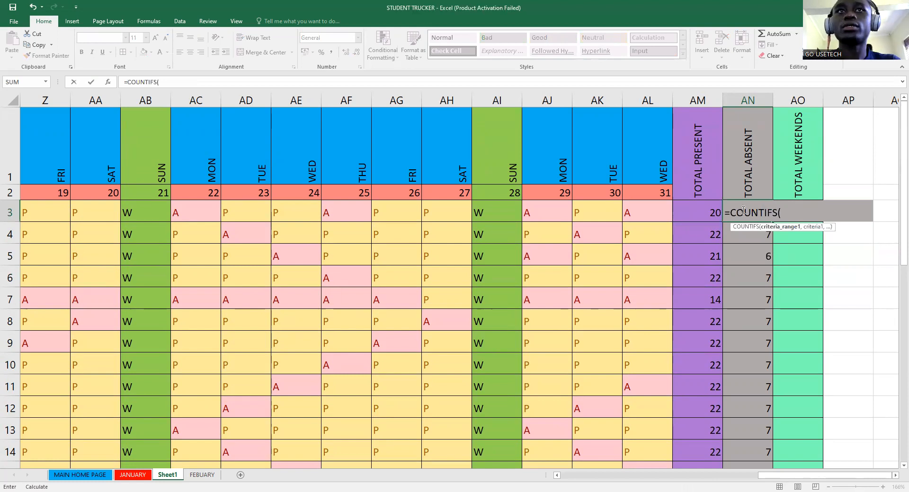
{"action": "left_click", "coordinate": [654, 217]}
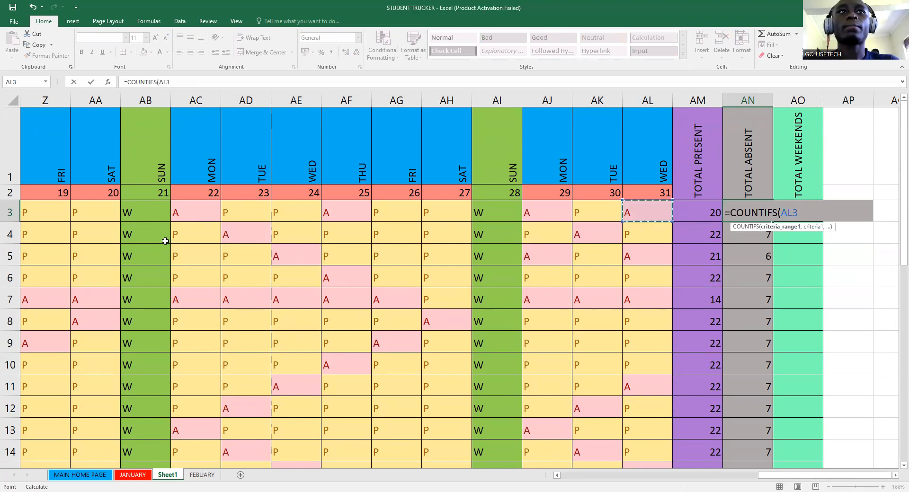
{"action": "left_click_drag", "start_coordinate": [176, 214], "coordinate": [142, 213]}
{"action": "left_click_drag", "start_coordinate": [292, 224], "coordinate": [293, 208]}
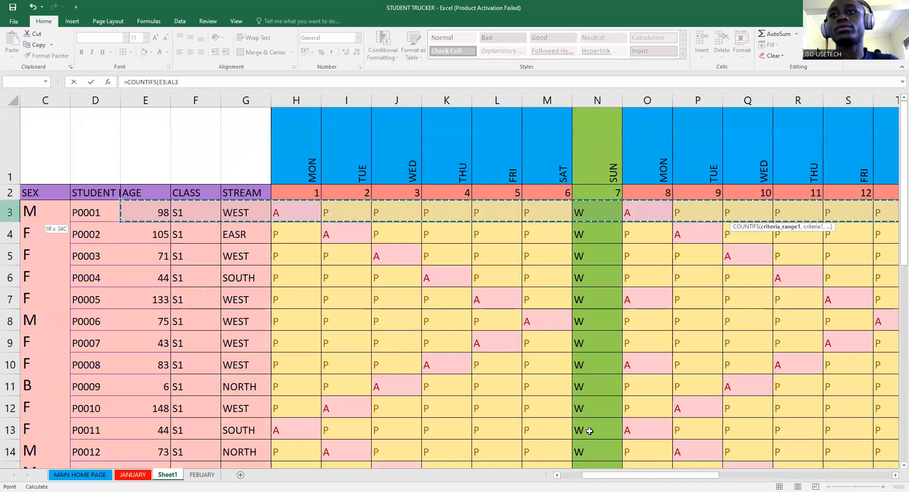
{"action": "left_click_drag", "start_coordinate": [648, 478], "coordinate": [881, 308]}
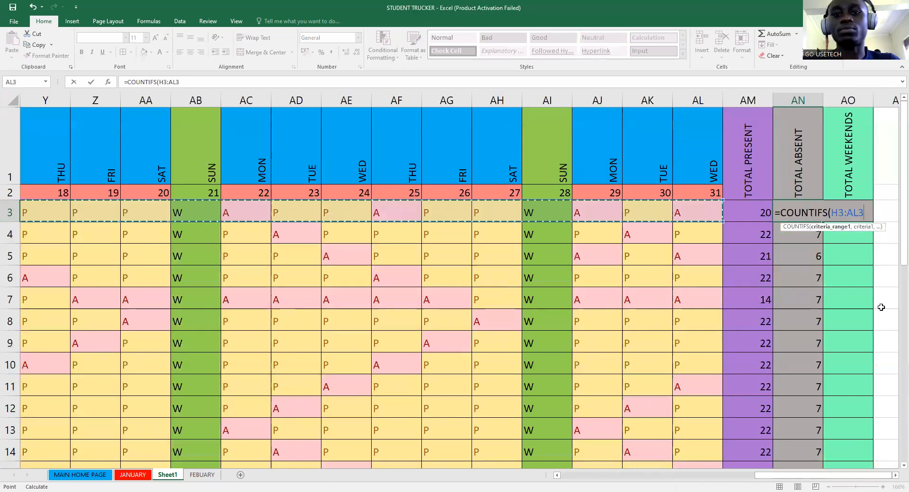
{"action": "type", "text": ","}
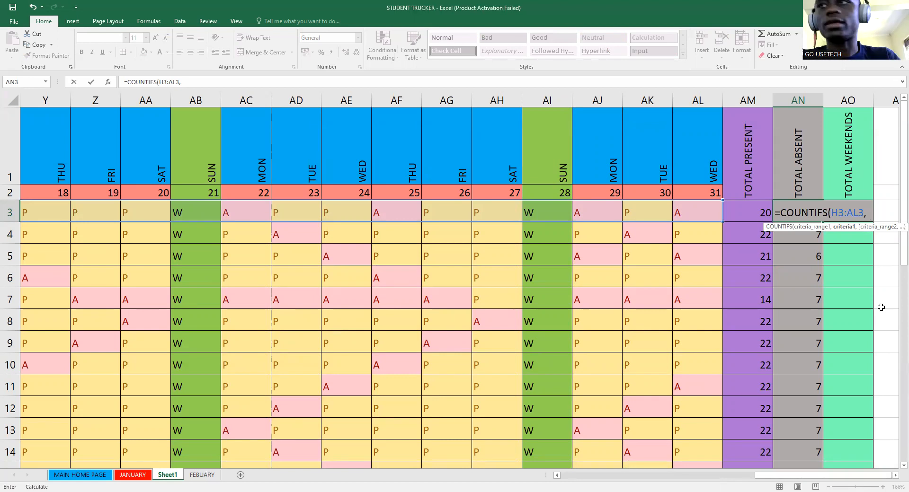
{"action": "type", "text": "\"A"}
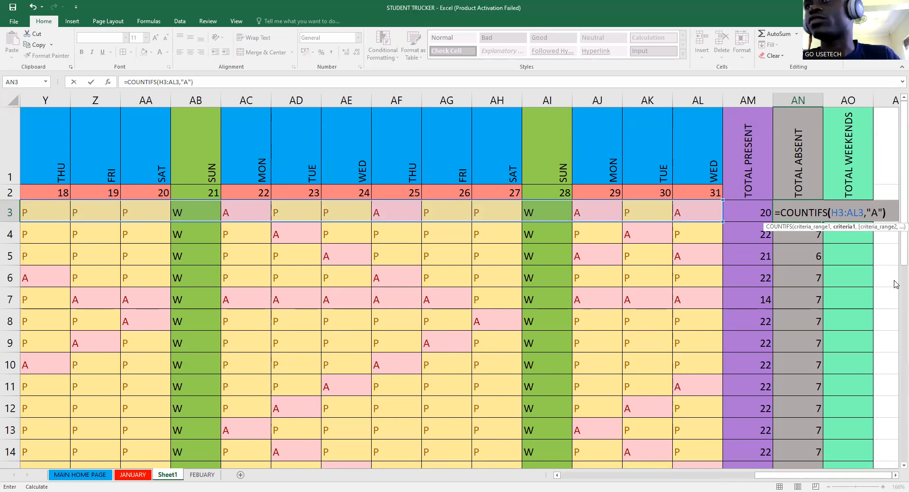
{"action": "key", "text": "Return"}
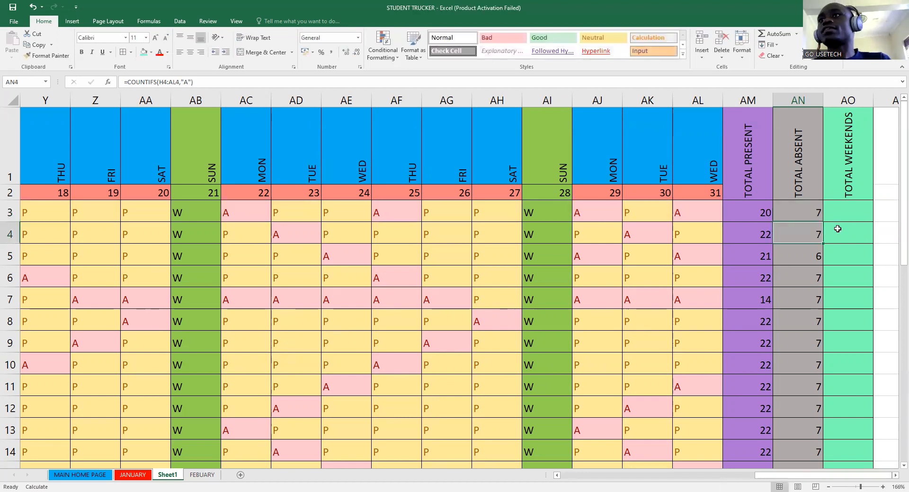
- Fill the AN3 formula down to AN35, leaving Auto Fill Options unchanged
{"action": "left_click", "coordinate": [814, 208]}
{"action": "left_click_drag", "start_coordinate": [823, 220], "coordinate": [826, 433]}
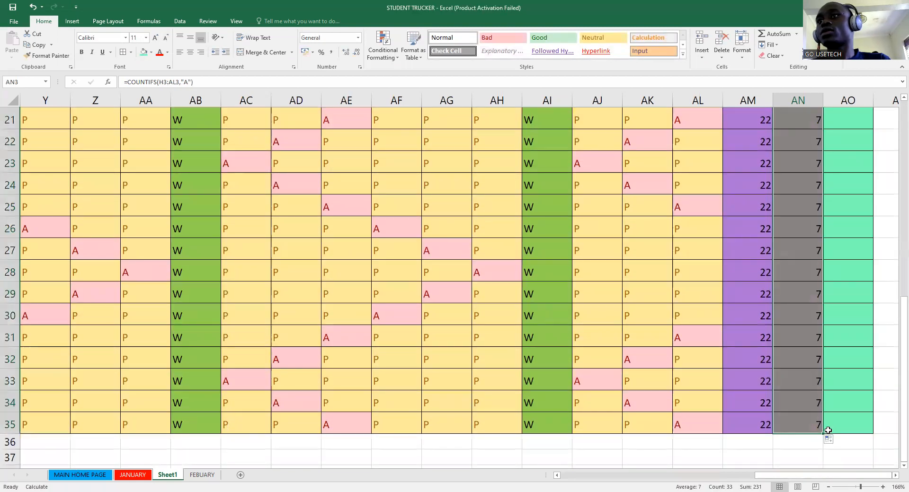
{"action": "scroll", "coordinate": [842, 382], "scroll_direction": "up", "scroll_amount": 7}
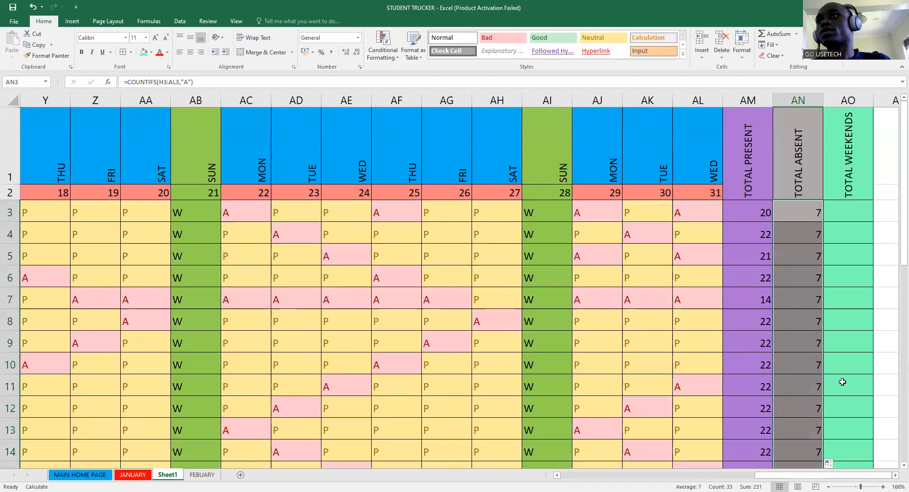
{"action": "scroll", "coordinate": [842, 356], "scroll_direction": "down", "scroll_amount": 6}
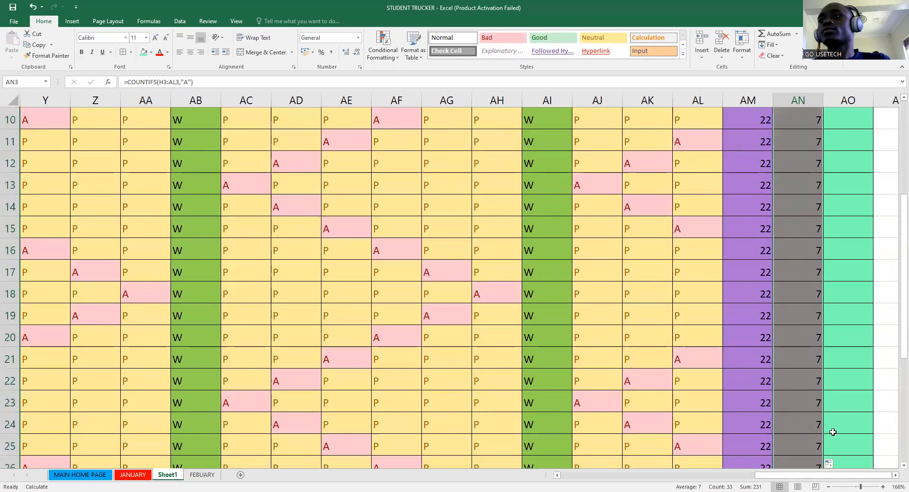
{"action": "left_click", "coordinate": [829, 464]}
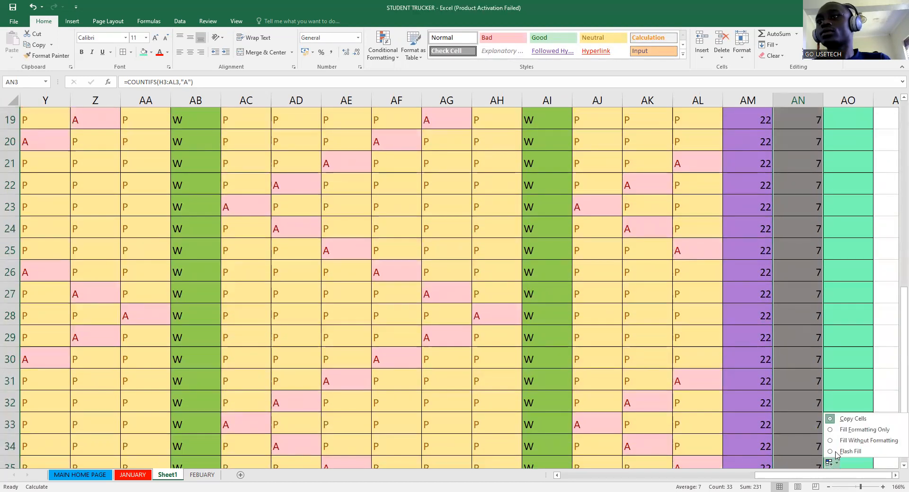
{"action": "left_click", "coordinate": [847, 432]}
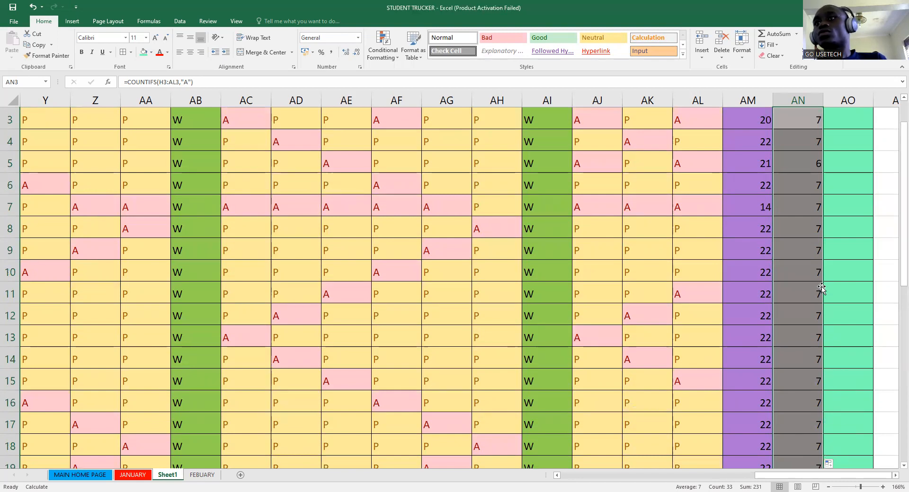
{"action": "scroll", "coordinate": [830, 296], "scroll_direction": "up", "scroll_amount": 1}
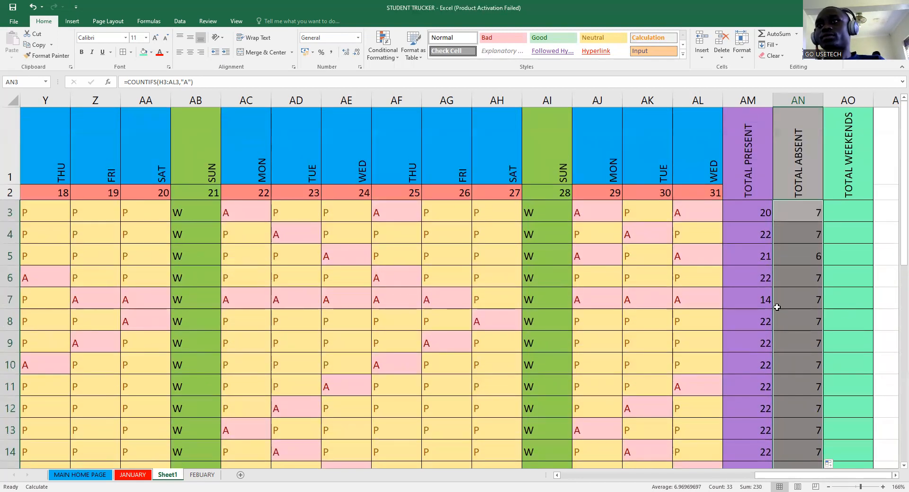
- Recommit the AN7 absence formula twice and check its #NAME? error
{"action": "left_click", "coordinate": [809, 304]}
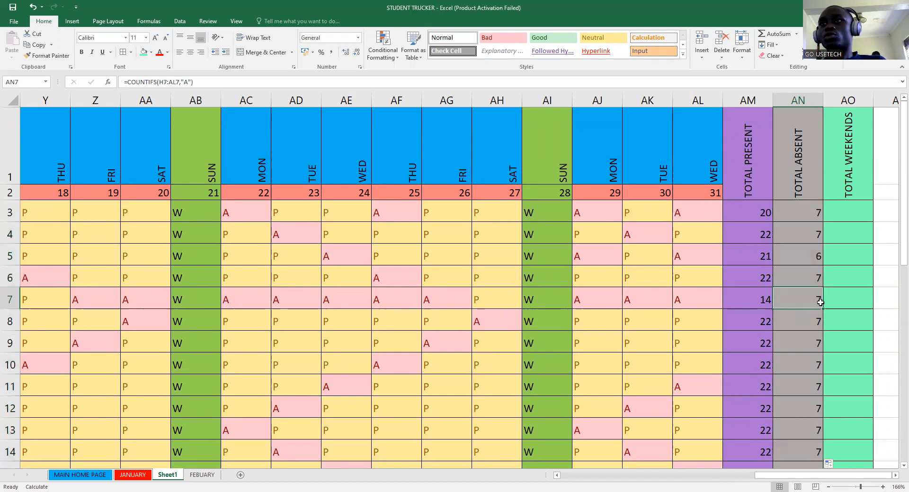
{"action": "double_click", "coordinate": [796, 301]}
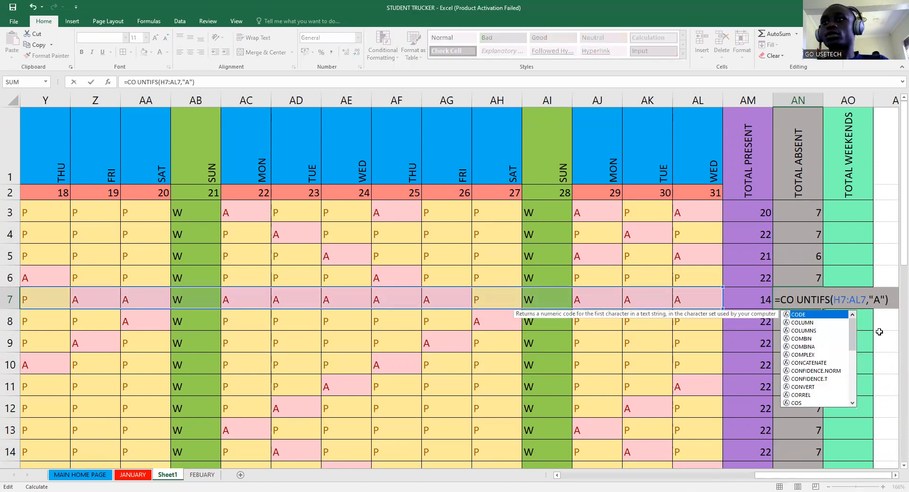
{"action": "key", "text": "Return"}
{"action": "double_click", "coordinate": [799, 299]}
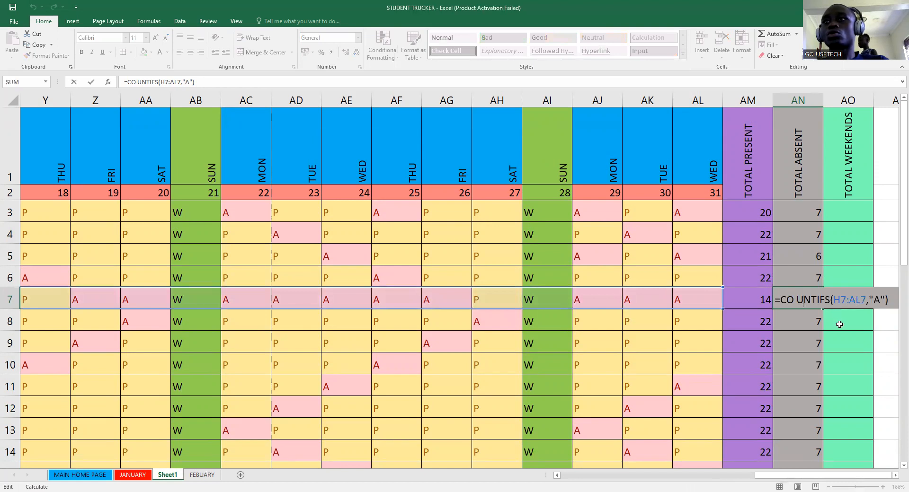
{"action": "key", "text": "Return"}
{"action": "left_click", "coordinate": [806, 302]}
{"action": "left_click", "coordinate": [762, 293]}
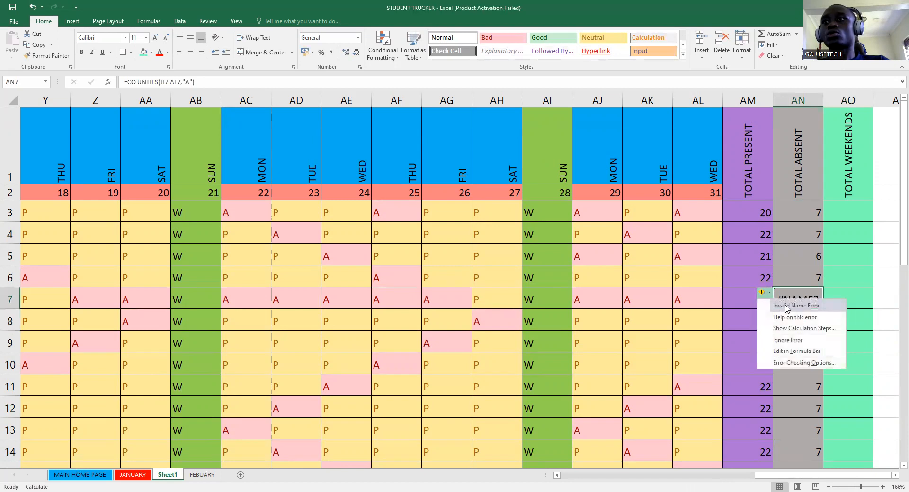
- Copy AN6's absence formula into AN7 and recommit it so AN7 shows 13
{"action": "left_click", "coordinate": [808, 281]}
{"action": "left_click_drag", "start_coordinate": [823, 287], "coordinate": [822, 307]}
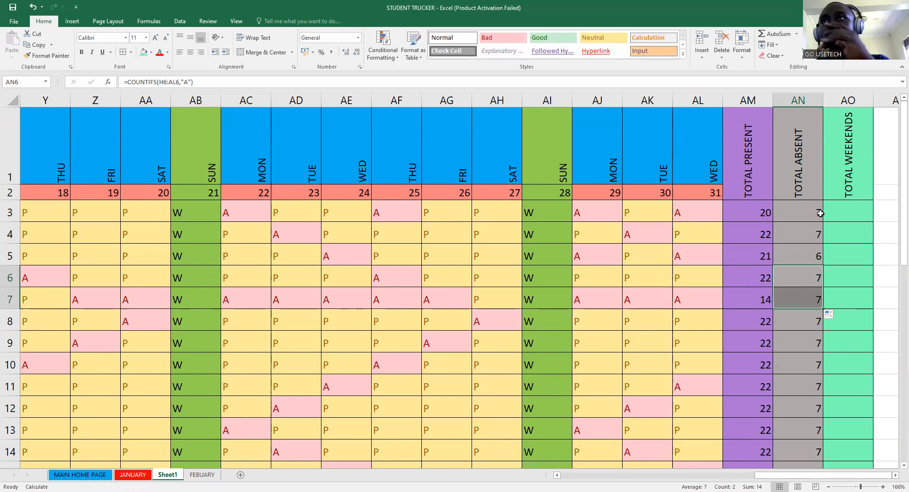
{"action": "left_click", "coordinate": [817, 305]}
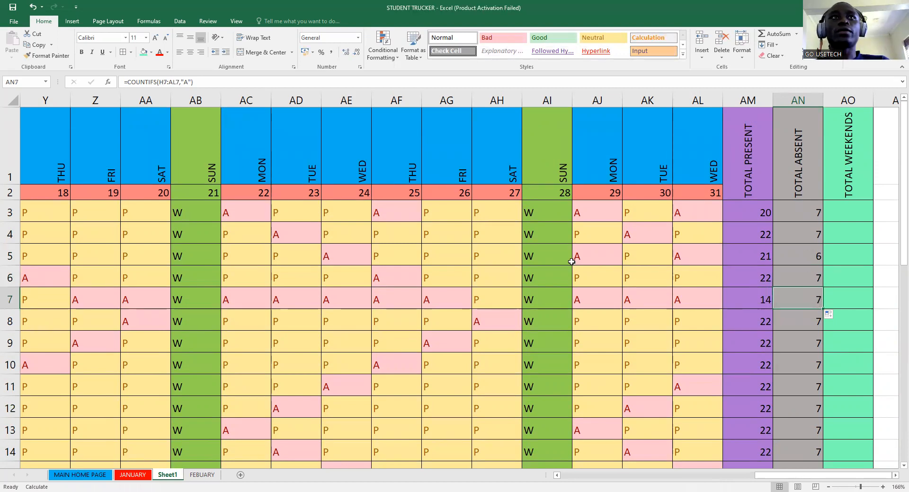
{"action": "left_click", "coordinate": [208, 83]}
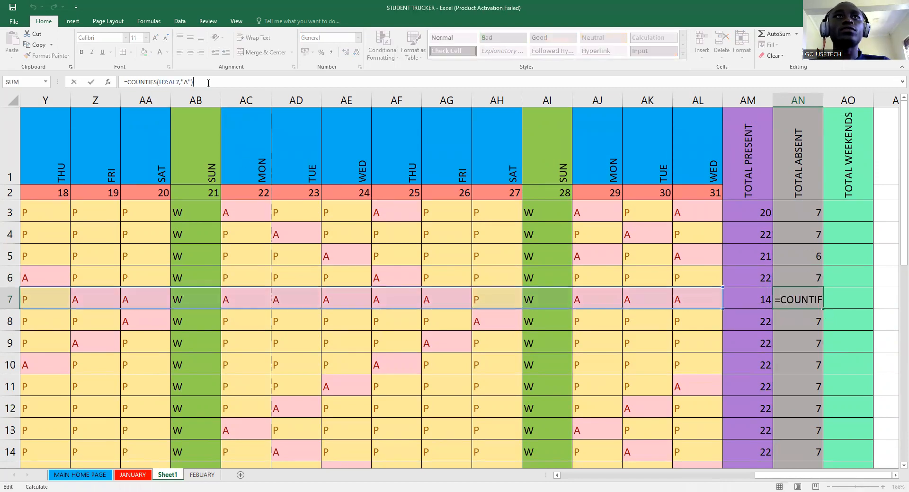
{"action": "key", "text": "Return"}
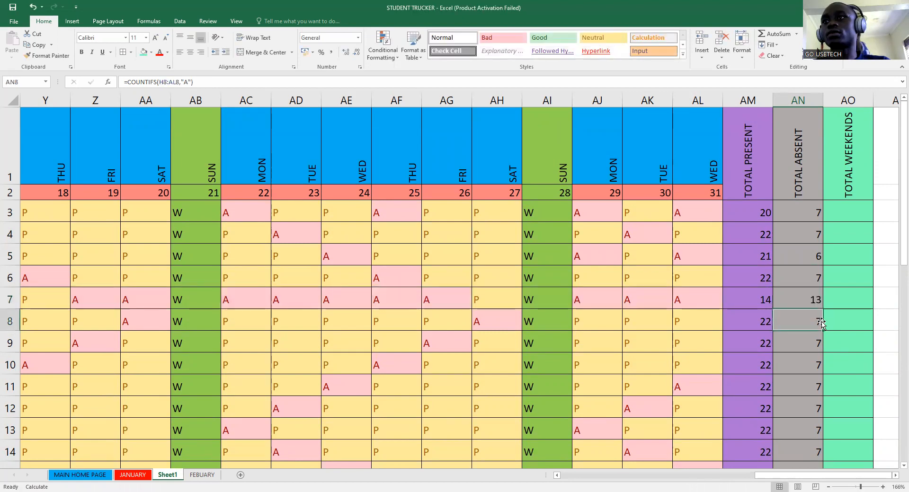
{"action": "left_click", "coordinate": [812, 300]}
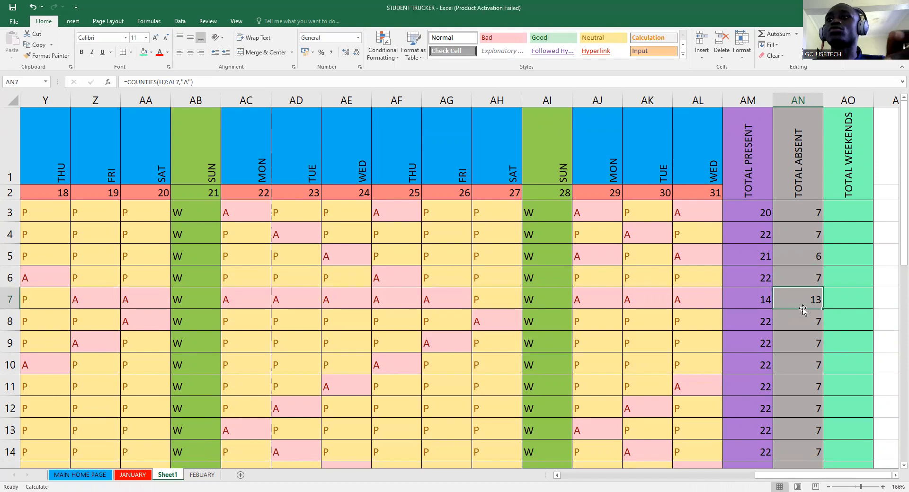
- Select cell AO3 at the top of the TOTAL WEEKENDS column
{"action": "scroll", "coordinate": [813, 299], "scroll_direction": "down", "scroll_amount": 2}
{"action": "scroll", "coordinate": [802, 297], "scroll_direction": "up", "scroll_amount": 2}
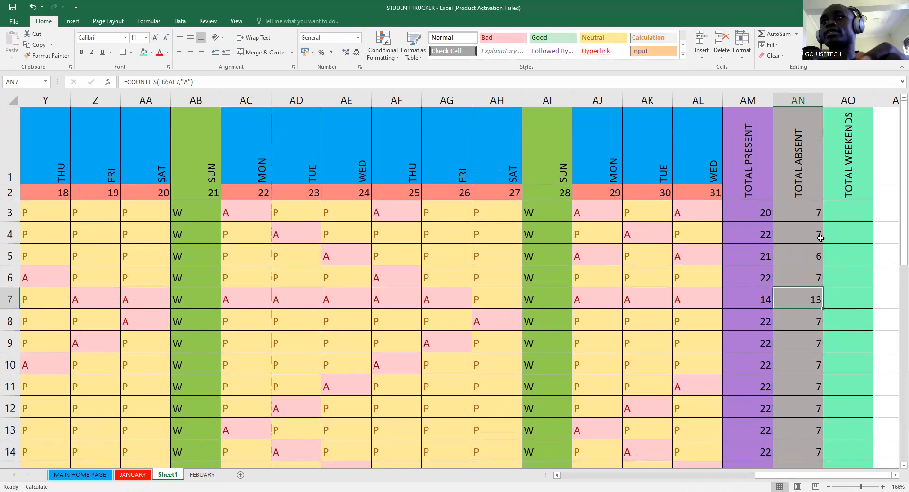
{"action": "left_click", "coordinate": [857, 197]}
{"action": "left_click", "coordinate": [850, 218]}
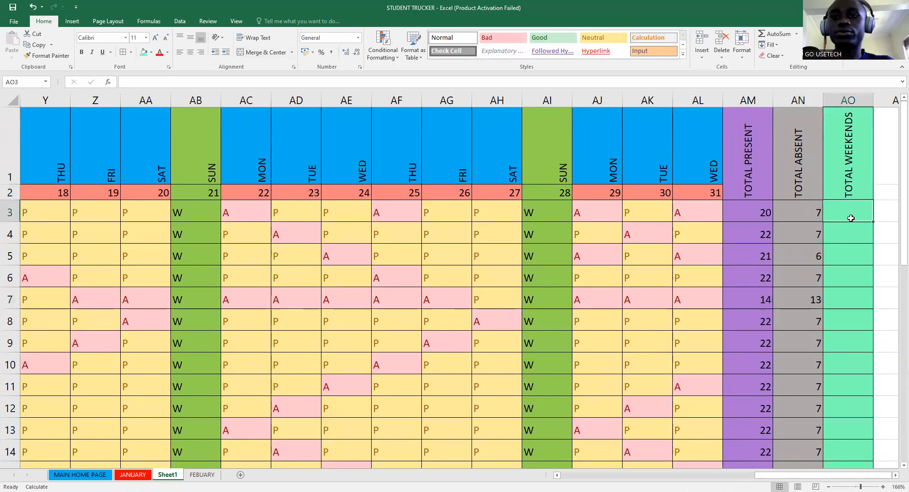
- Enter =COUNTIFS(H3:AL3,"W") in AO3 to count the weekend days
{"action": "type", "text": "="}
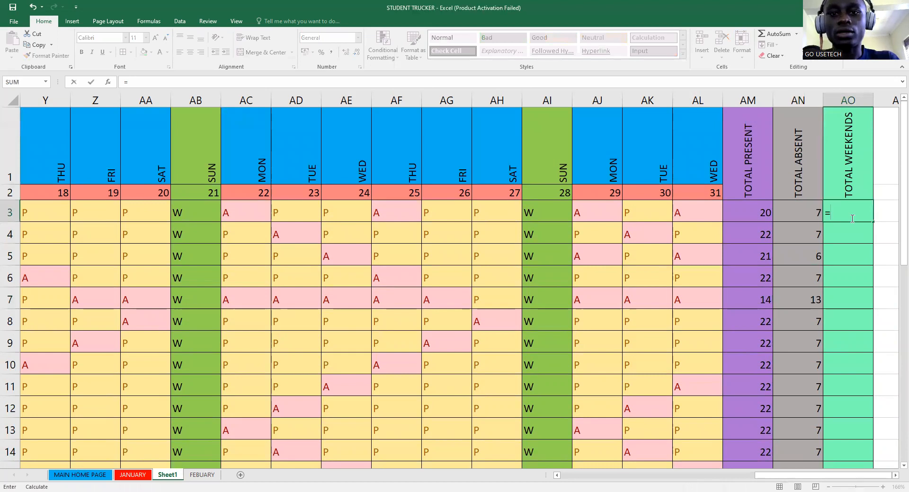
{"action": "type", "text": "COUN"}
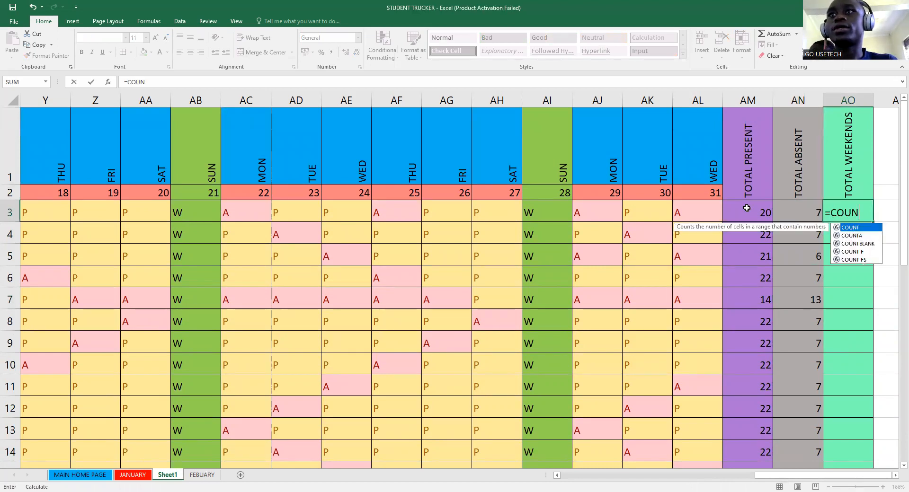
{"action": "type", "text": "TIFS("}
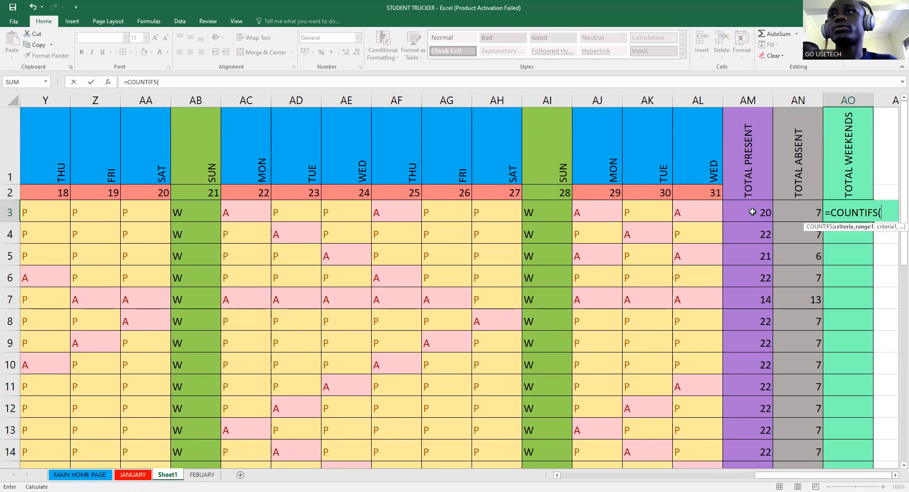
{"action": "left_click", "coordinate": [693, 215]}
{"action": "left_click_drag", "start_coordinate": [572, 207], "coordinate": [299, 217]}
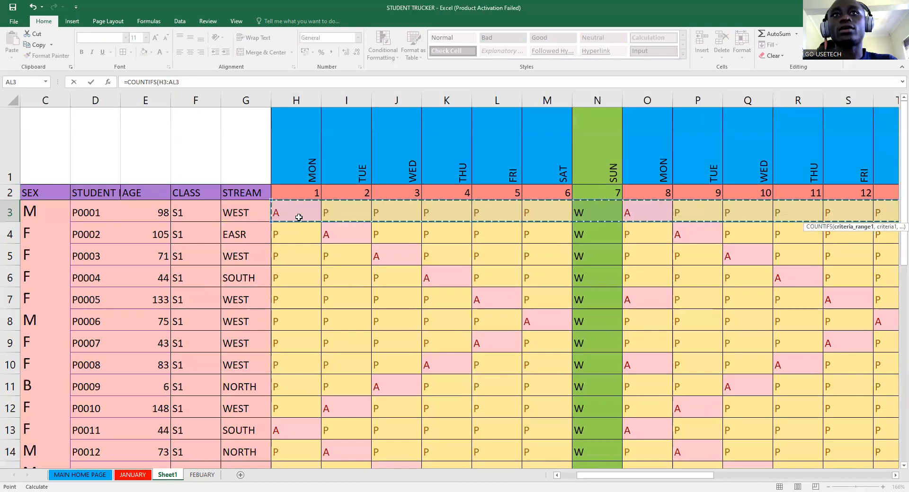
{"action": "left_click", "coordinate": [880, 476]}
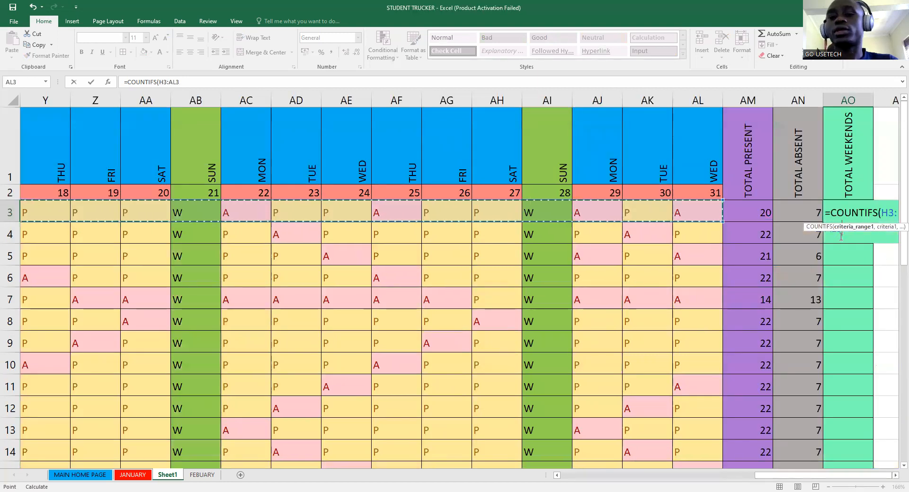
{"action": "type", "text": ","}
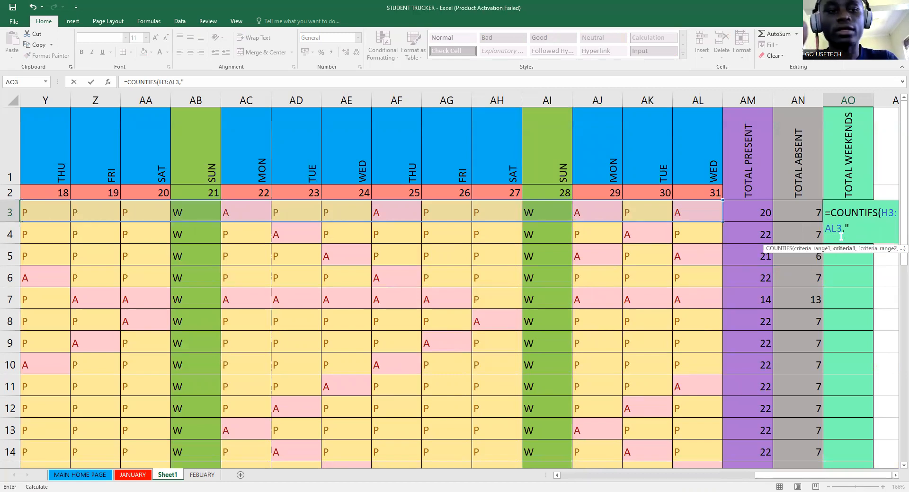
{"action": "type", "text": "\"w"}
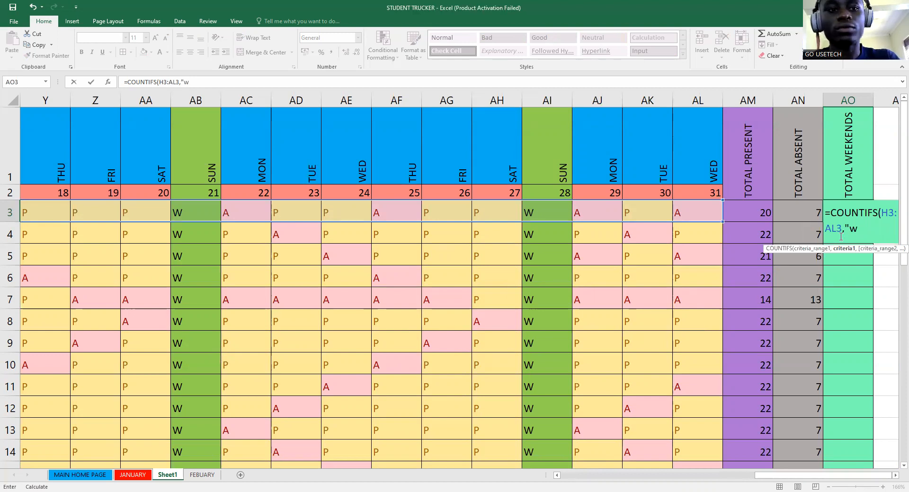
{"action": "key", "text": "BackSpace"}
{"action": "type", "text": "W\""}
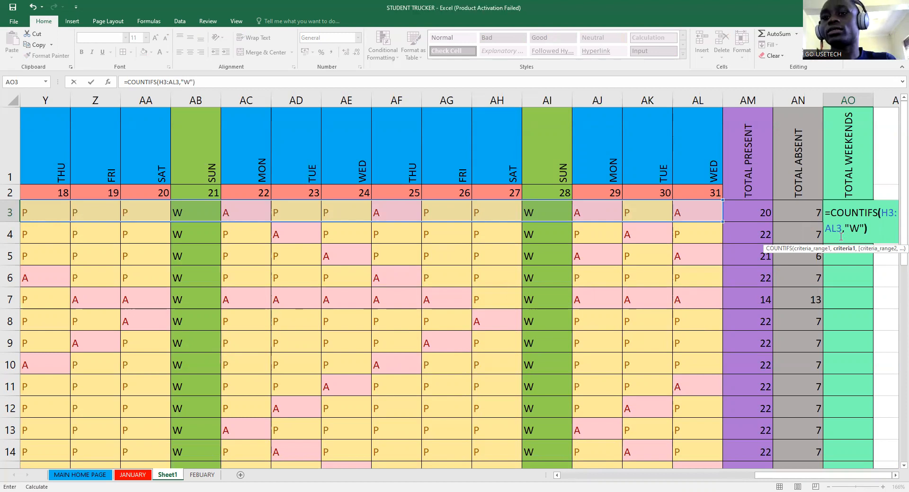
{"action": "type", "text": ")"}
{"action": "key", "text": "Return"}
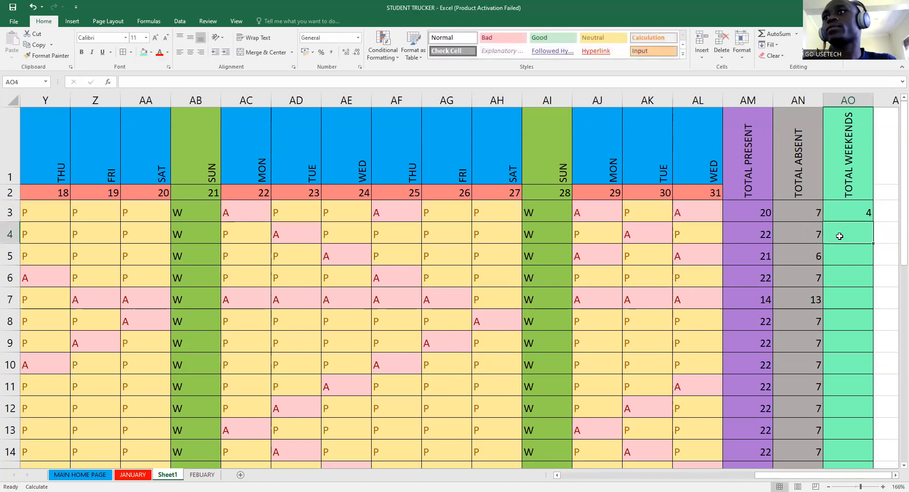
- Fill the weekend count formula from AO3 down to AO35
{"action": "left_click", "coordinate": [854, 214]}
{"action": "left_click_drag", "start_coordinate": [871, 220], "coordinate": [852, 433]}
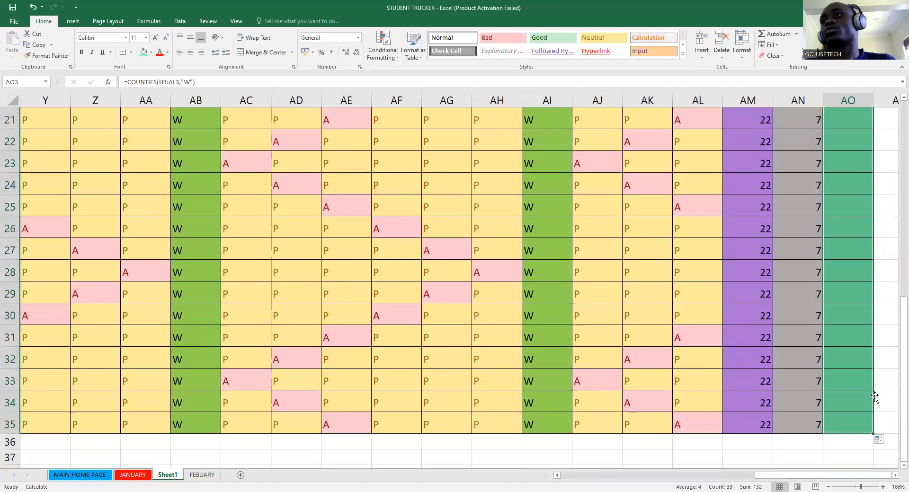
{"action": "scroll", "coordinate": [872, 354], "scroll_direction": "up", "scroll_amount": 7}
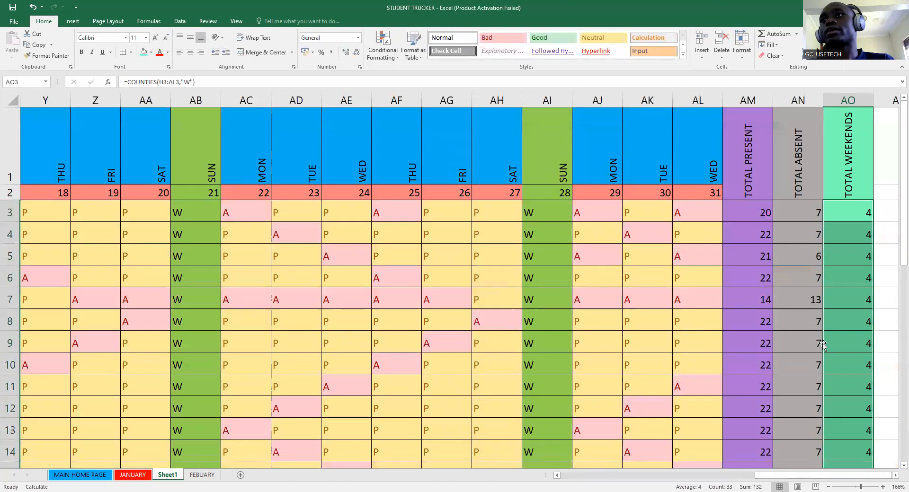
{"action": "scroll", "coordinate": [623, 350], "scroll_direction": "down", "scroll_amount": 8}
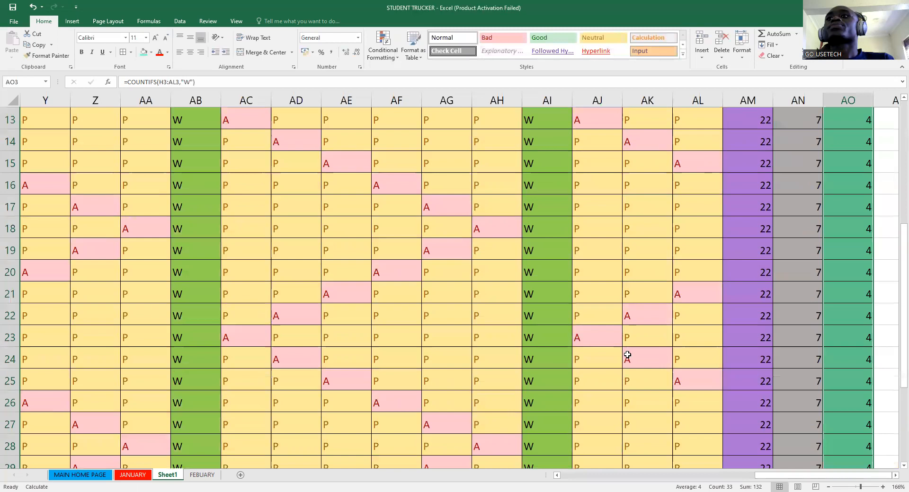
- Zoom out to review the whole table, then check FEBUARY and return to Sheet1
{"action": "left_click", "coordinate": [855, 486]}
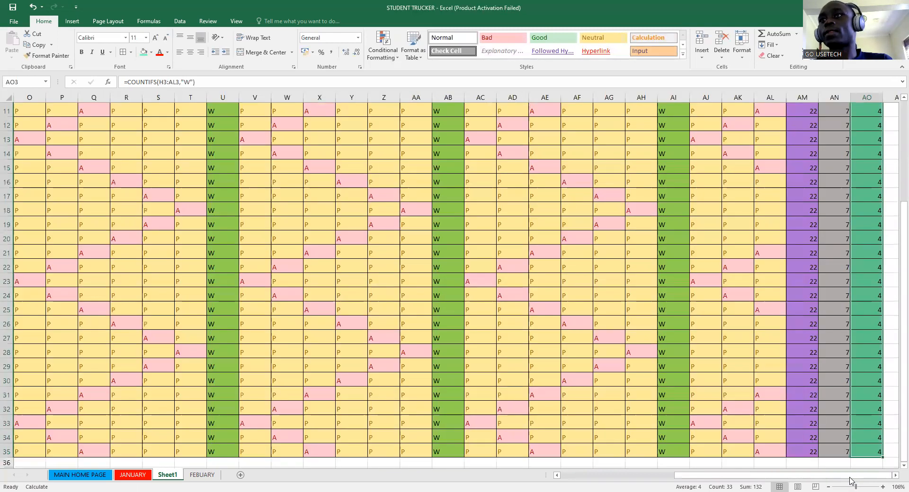
{"action": "left_click", "coordinate": [849, 487]}
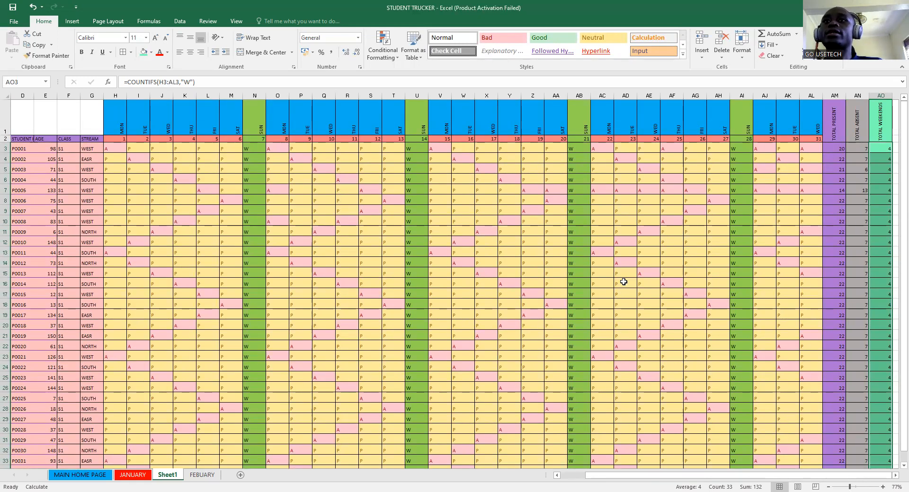
{"action": "left_click", "coordinate": [855, 481]}
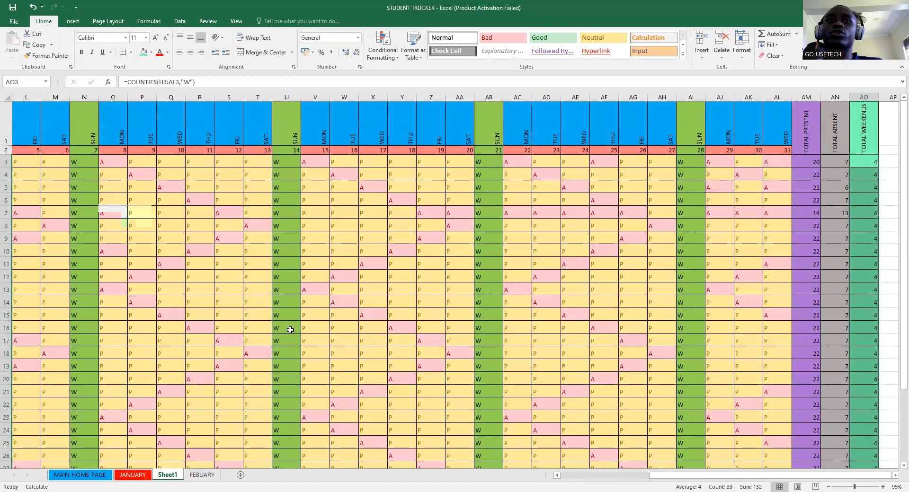
{"action": "left_click", "coordinate": [201, 475]}
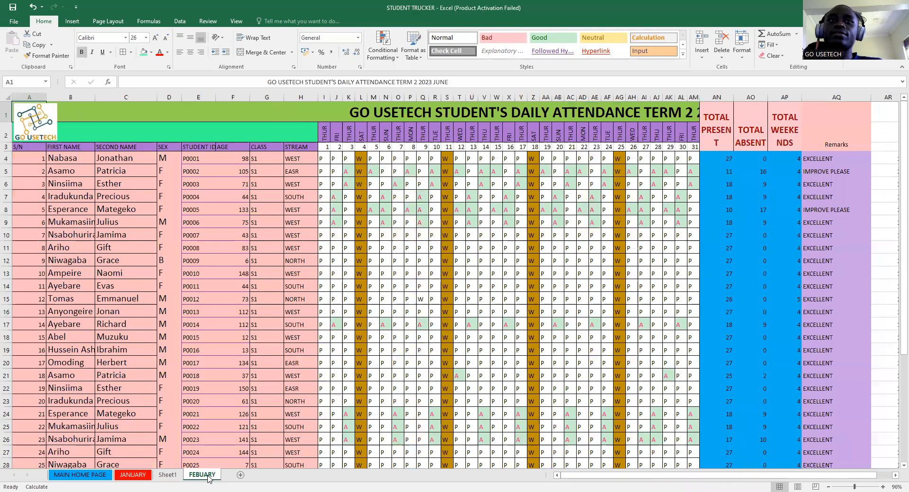
{"action": "left_click", "coordinate": [168, 475]}
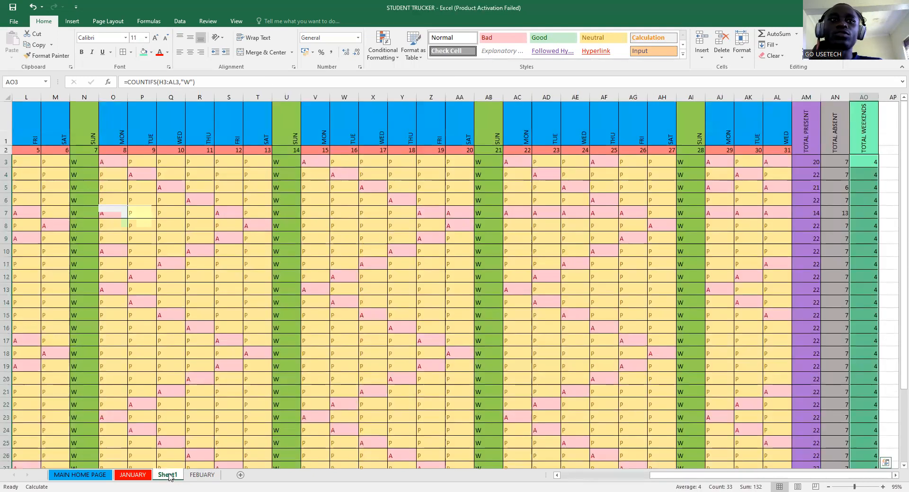
- Rename Sheet1 to LAST MONTH
{"action": "right_click", "coordinate": [169, 475]}
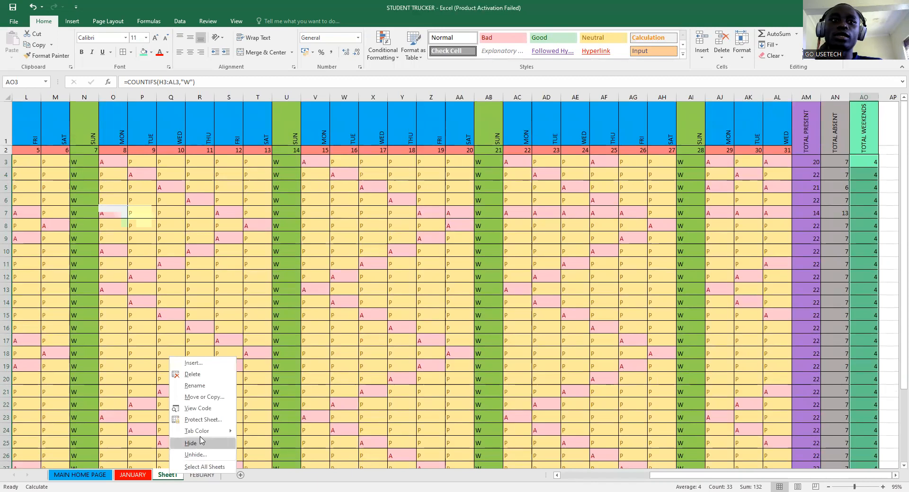
{"action": "mouse_move", "coordinate": [204, 436]}
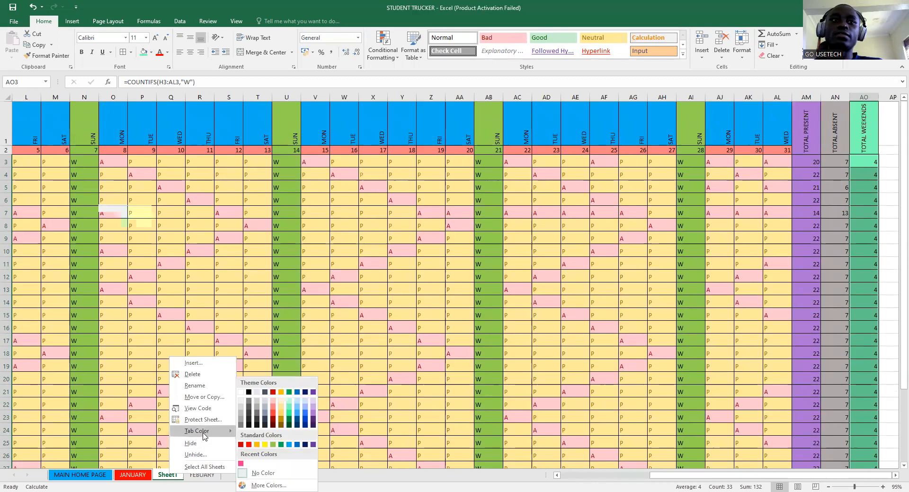
{"action": "left_click", "coordinate": [208, 386]}
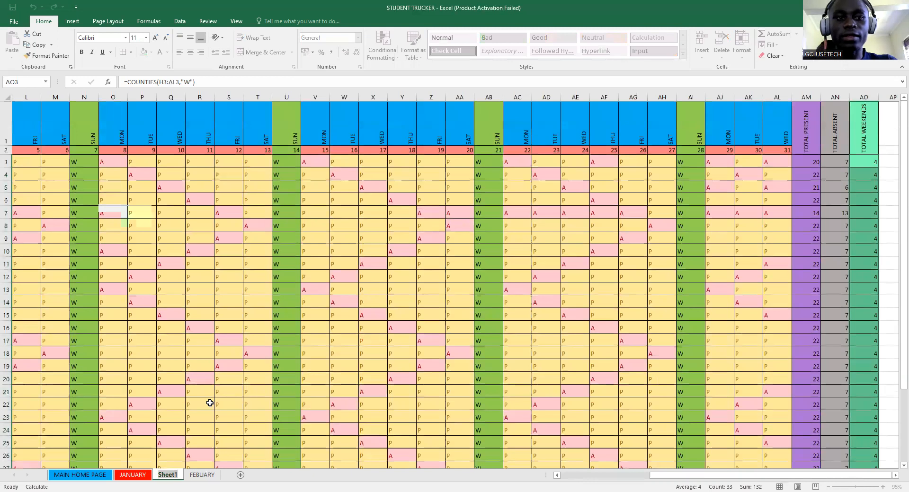
{"action": "type", "text": "LAST"}
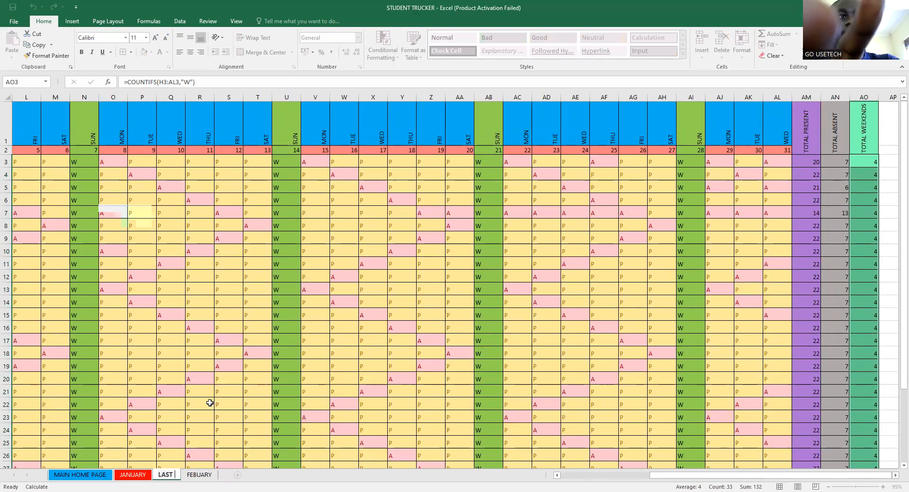
{"action": "type", "text": " MONTH"}
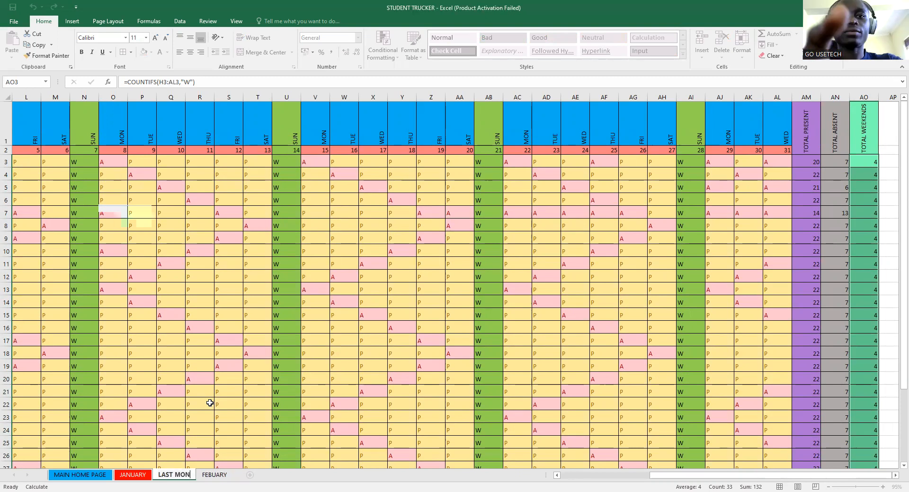
{"action": "left_click", "coordinate": [299, 476]}
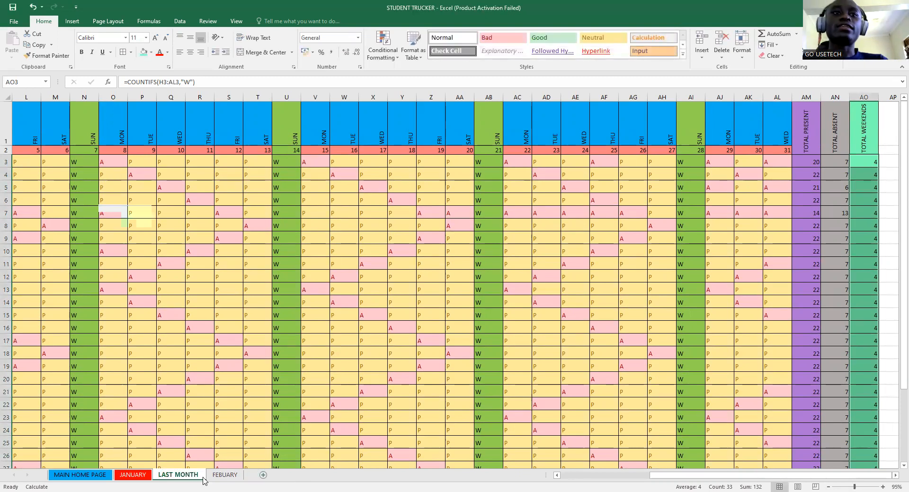
- Move the LAST MONTH sheet in front of JANUARY, then go to FEBUARY
{"action": "left_click", "coordinate": [304, 278]}
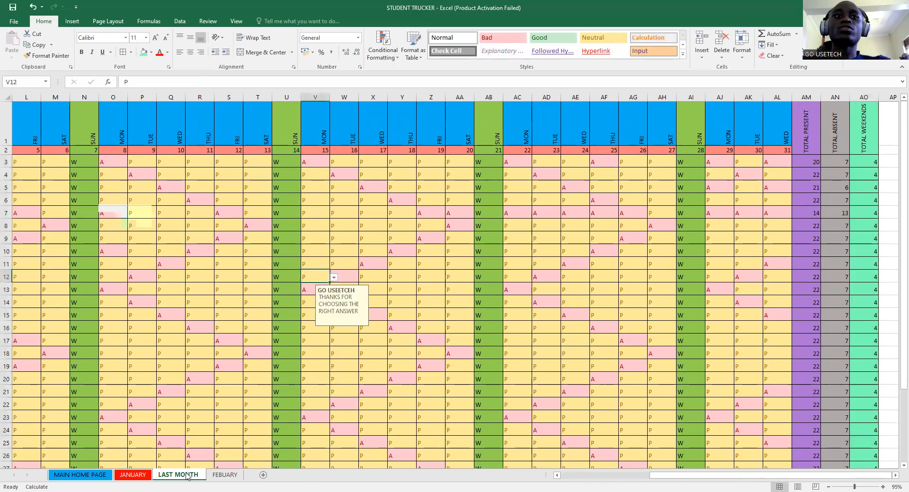
{"action": "left_click_drag", "start_coordinate": [183, 473], "coordinate": [120, 476]}
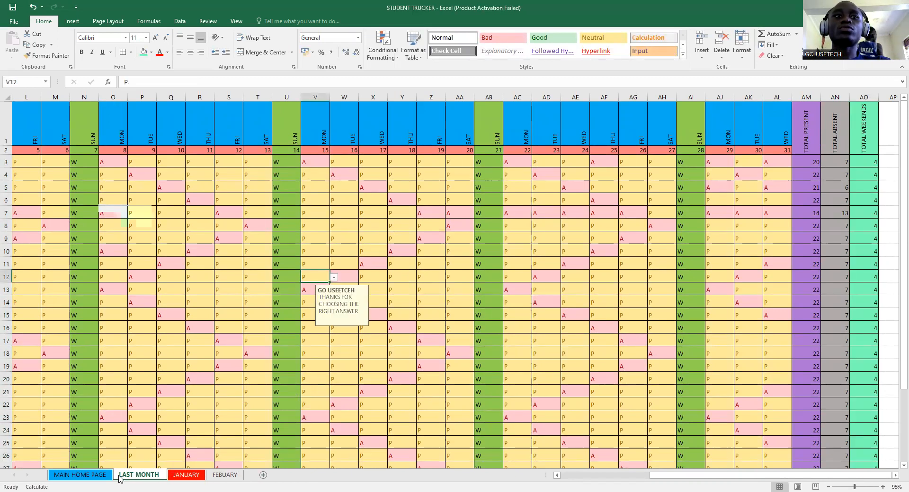
{"action": "left_click", "coordinate": [226, 477]}
- Unhide the MARCH, APRIL, MAY and JUNE sheets
{"action": "right_click", "coordinate": [226, 474]}
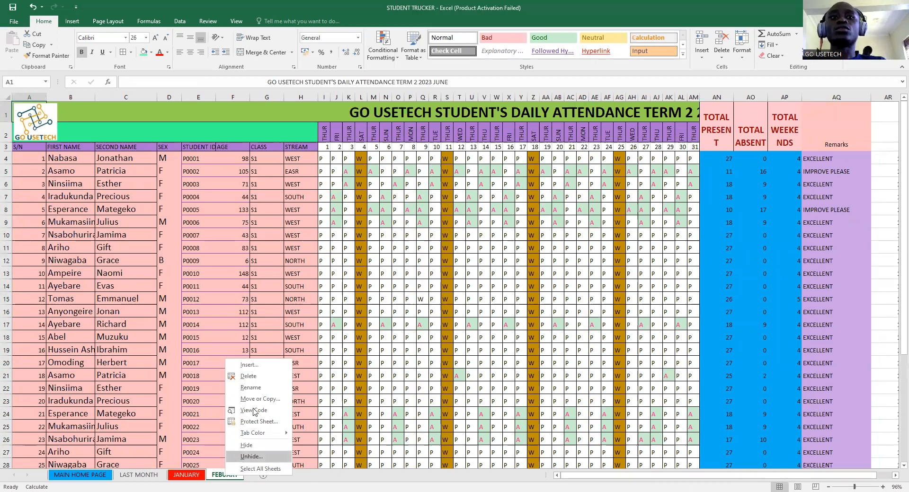
{"action": "key", "text": "Return"}
{"action": "left_click", "coordinate": [279, 479]}
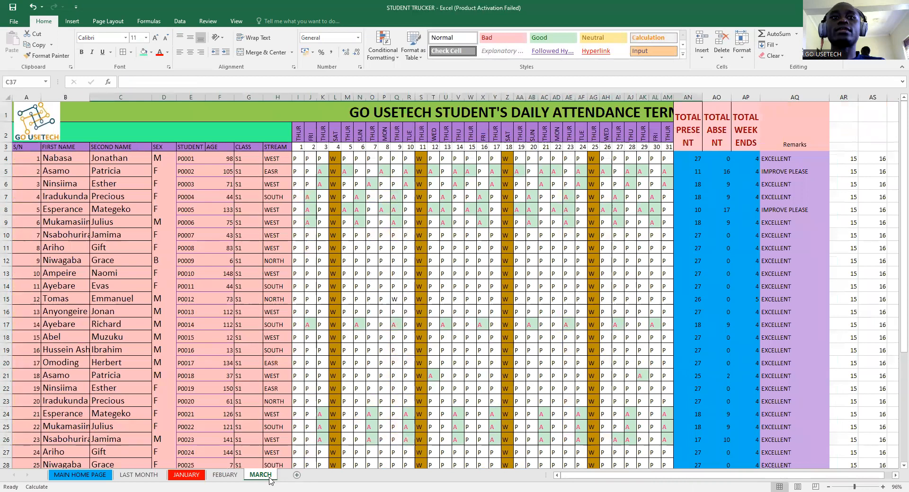
{"action": "right_click", "coordinate": [269, 479]}
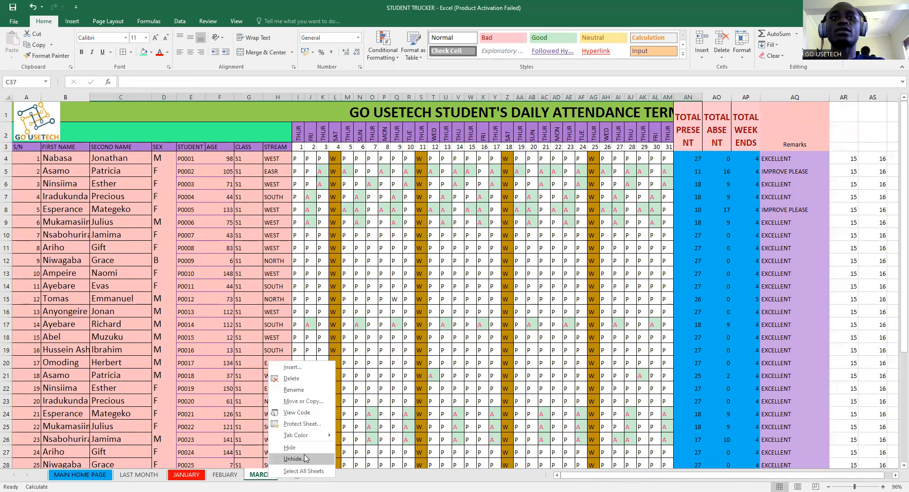
{"action": "left_click", "coordinate": [293, 459]}
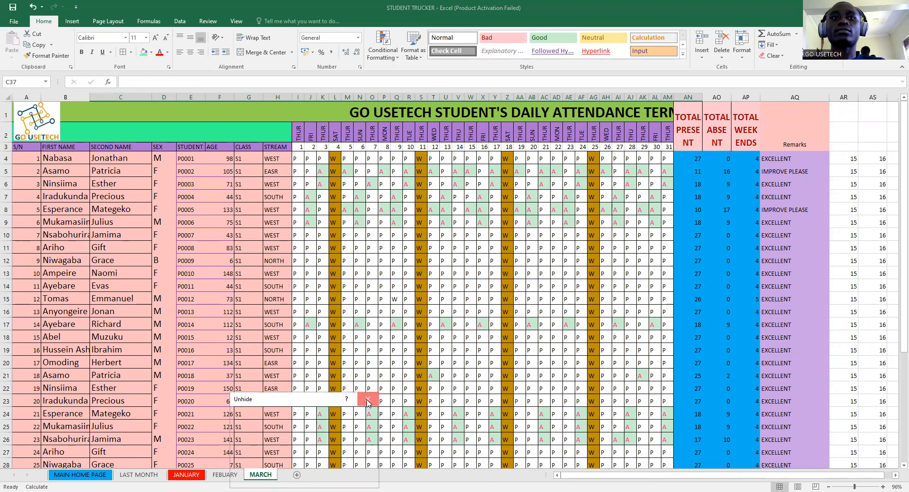
{"action": "right_click", "coordinate": [267, 476]}
{"action": "left_click", "coordinate": [287, 455]}
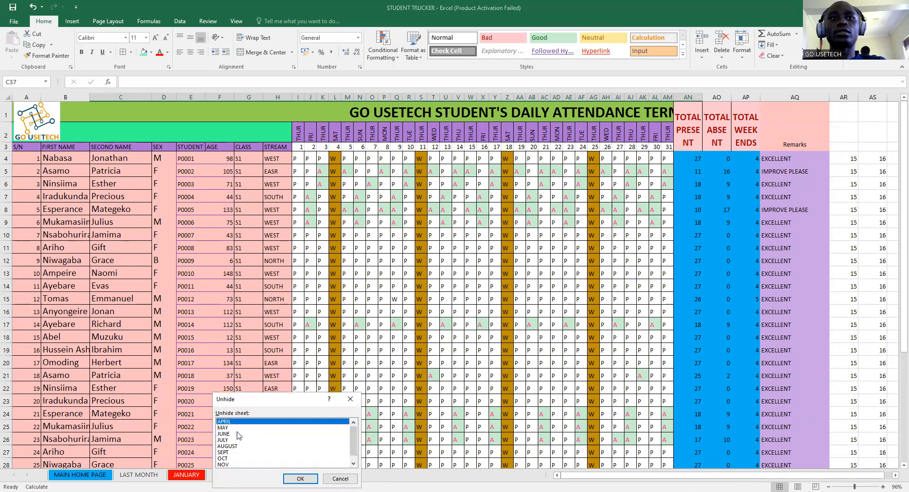
{"action": "left_click", "coordinate": [292, 479]}
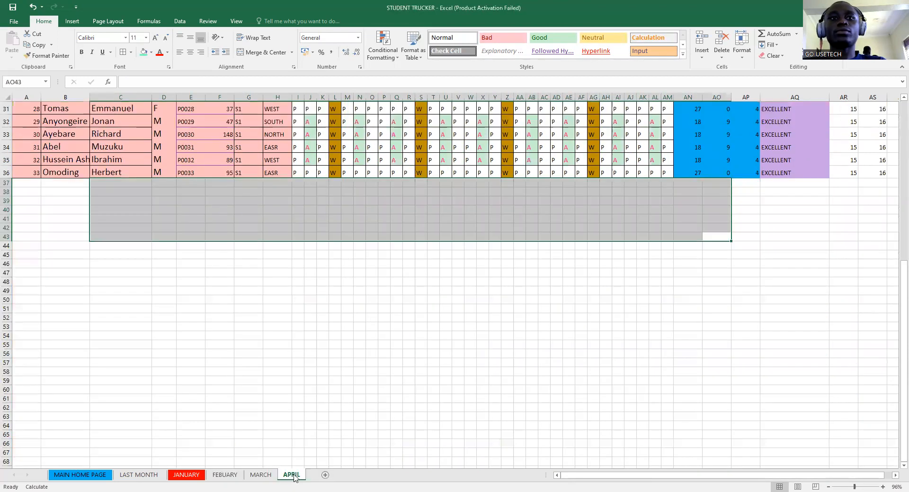
{"action": "right_click", "coordinate": [294, 478]}
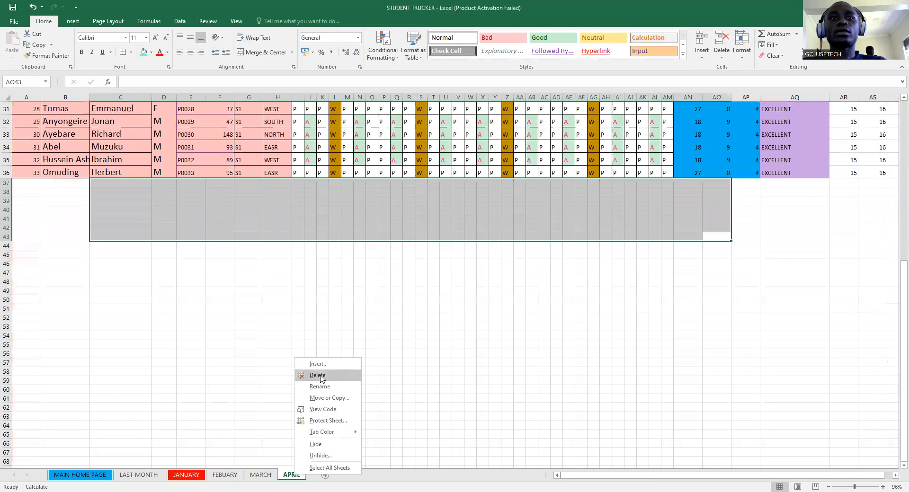
{"action": "left_click", "coordinate": [314, 454]}
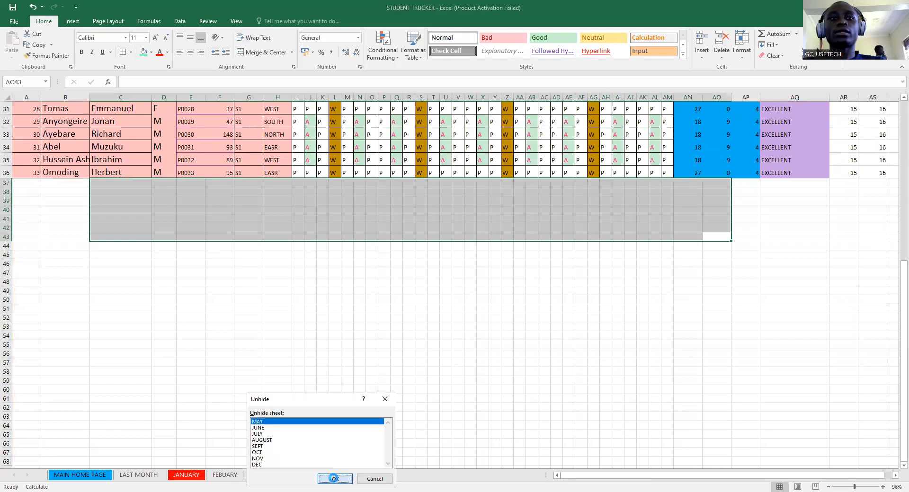
{"action": "left_click", "coordinate": [332, 479]}
{"action": "right_click", "coordinate": [319, 478]}
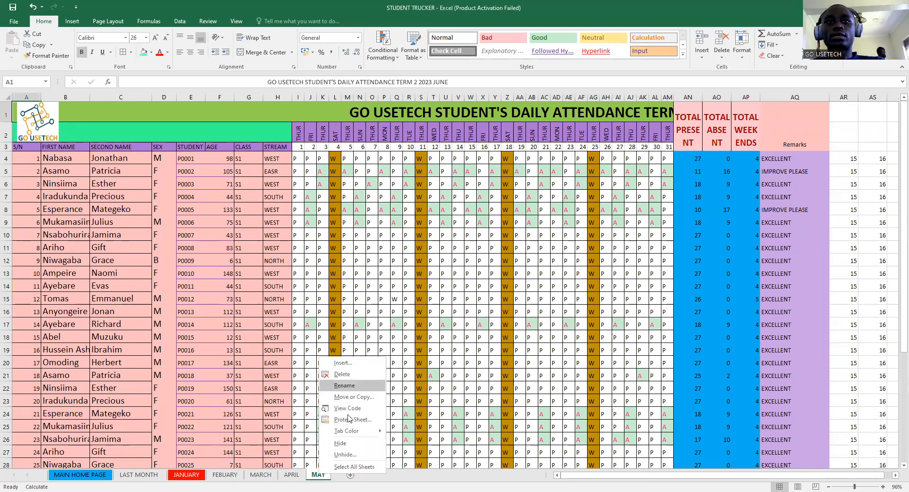
{"action": "left_click", "coordinate": [345, 454]}
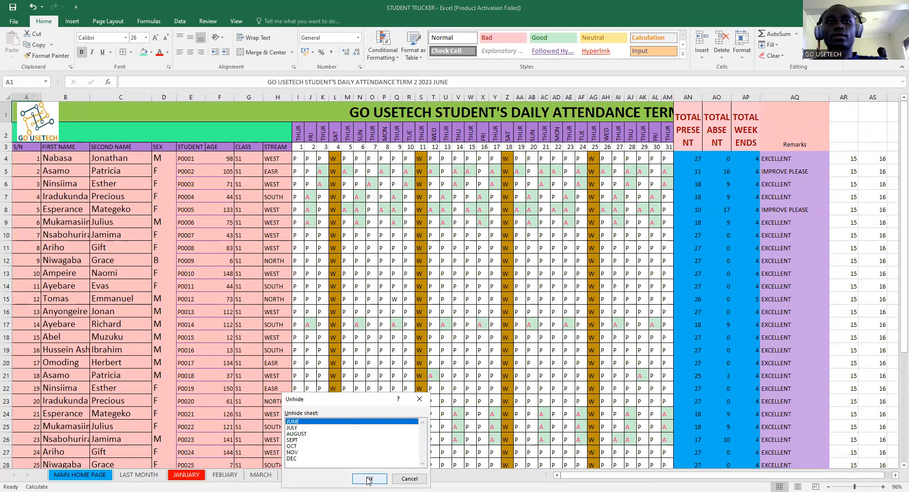
{"action": "left_click", "coordinate": [344, 479]}
- Unhide the JULY, AUGUST and SEPT sheets
{"action": "right_click", "coordinate": [344, 475]}
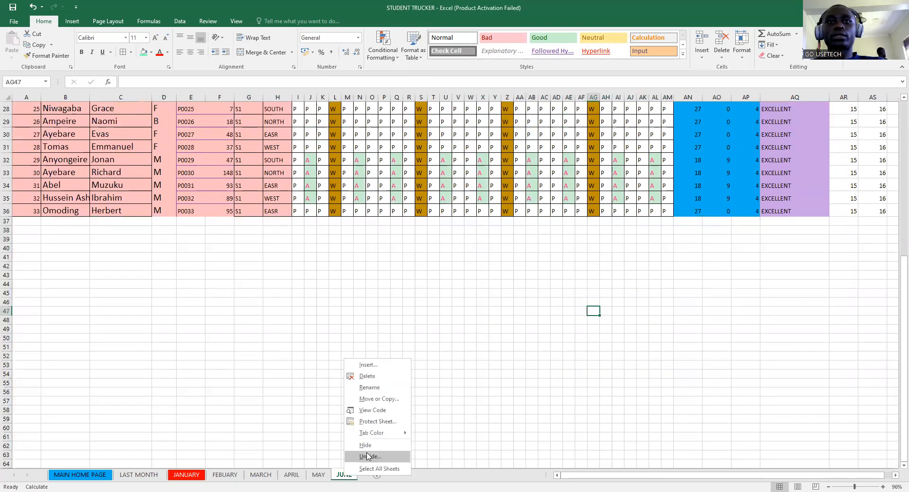
{"action": "left_click", "coordinate": [350, 457]}
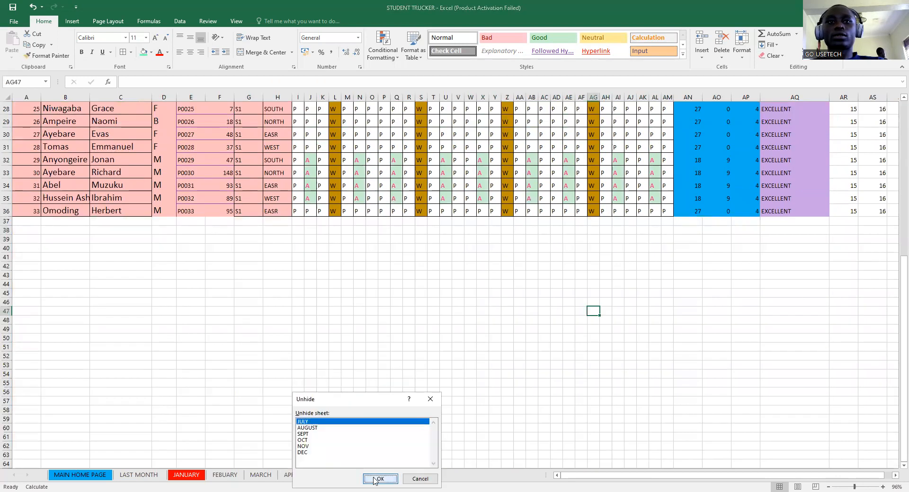
{"action": "left_click", "coordinate": [371, 478]}
{"action": "right_click", "coordinate": [371, 475]}
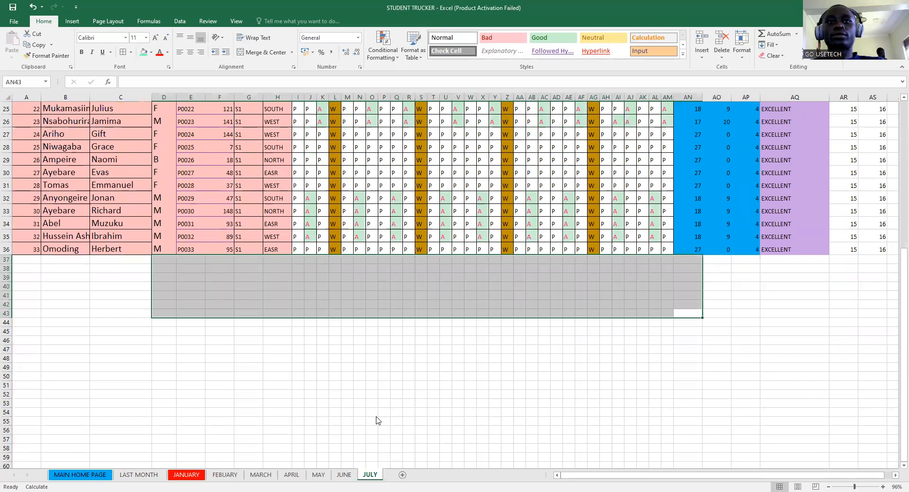
{"action": "left_click", "coordinate": [373, 457]}
{"action": "left_click", "coordinate": [403, 478]}
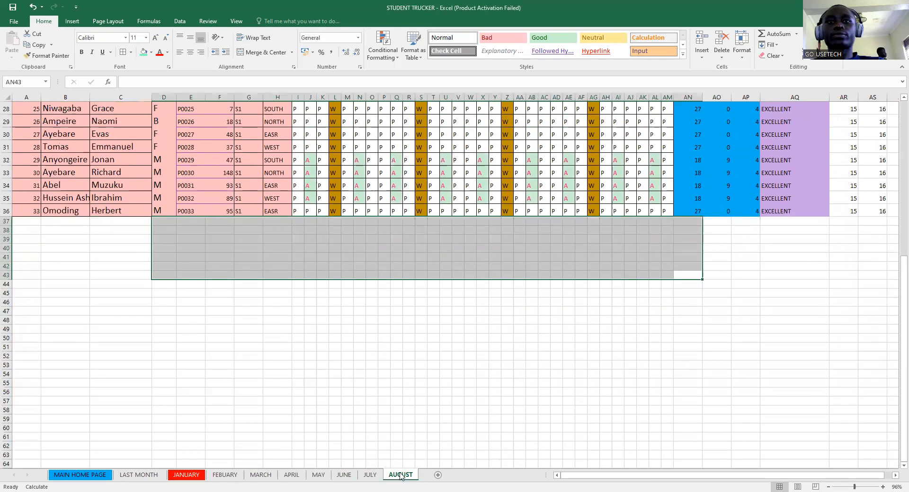
{"action": "right_click", "coordinate": [400, 477]}
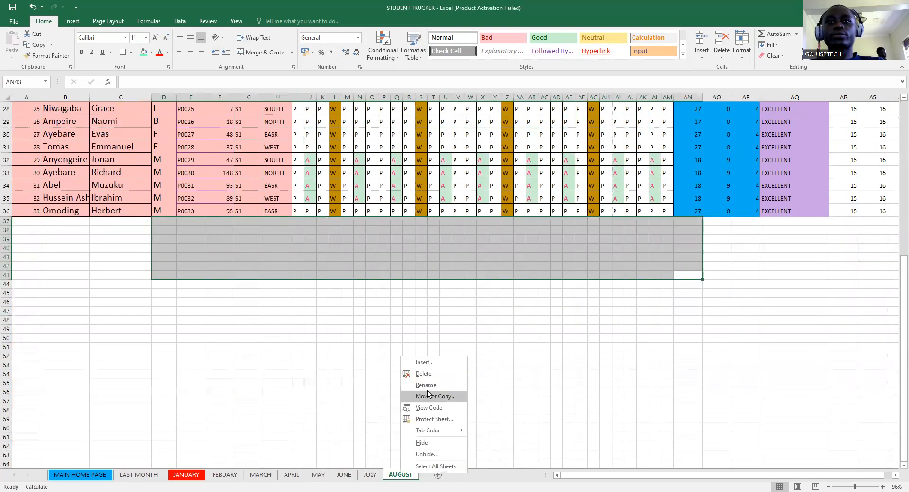
{"action": "left_click", "coordinate": [426, 453]}
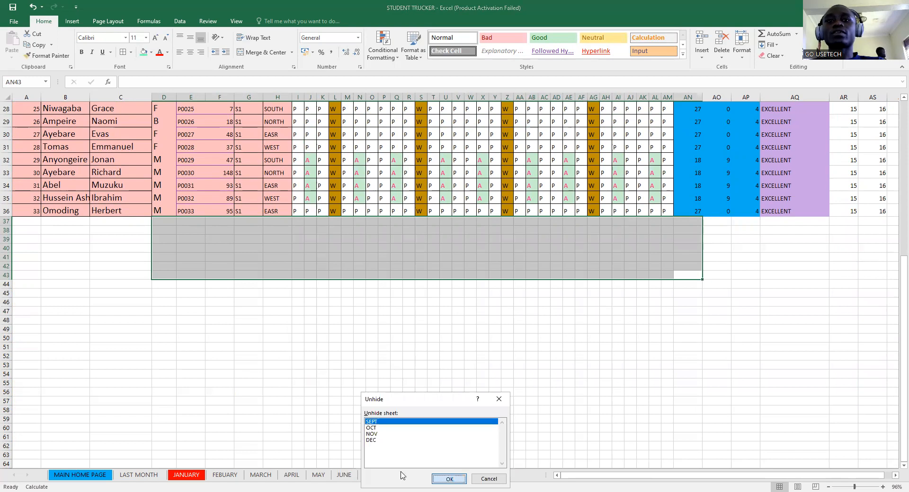
{"action": "left_click", "coordinate": [452, 479]}
- Unhide the OCT, NOV and DEC sheets
{"action": "right_click", "coordinate": [428, 477]}
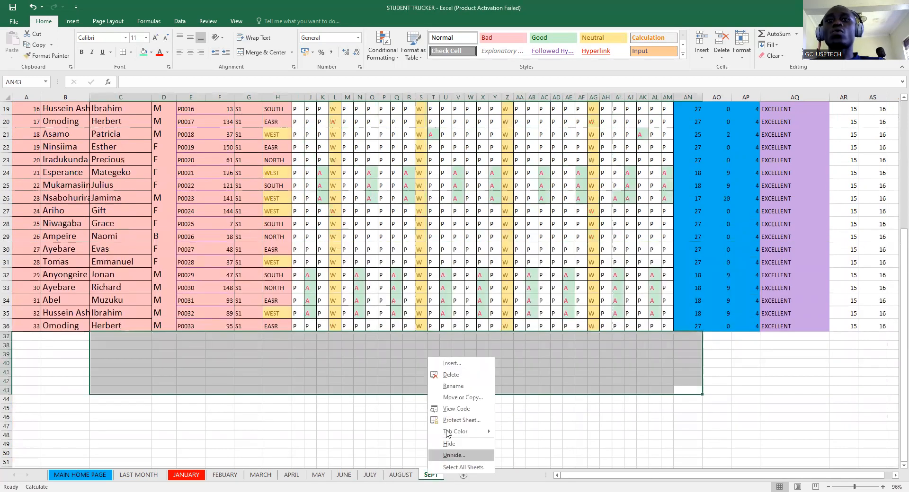
{"action": "left_click", "coordinate": [436, 456]}
{"action": "left_click", "coordinate": [463, 479]}
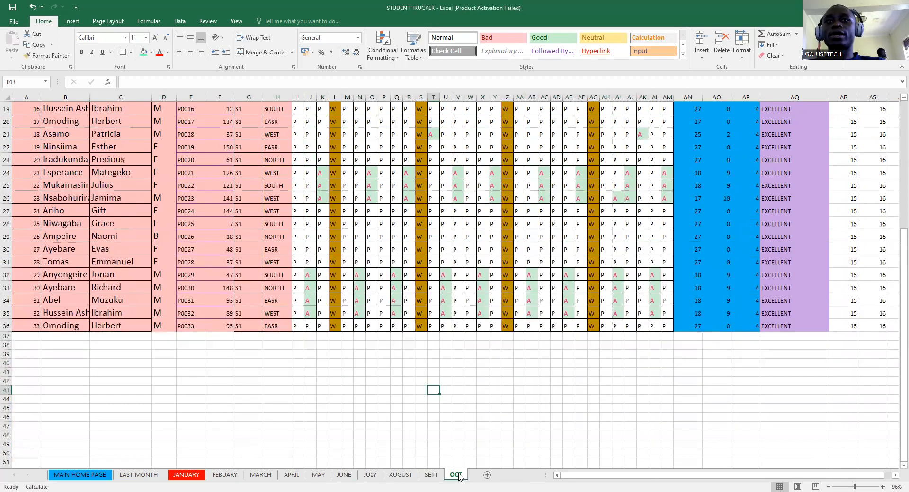
{"action": "right_click", "coordinate": [456, 476]}
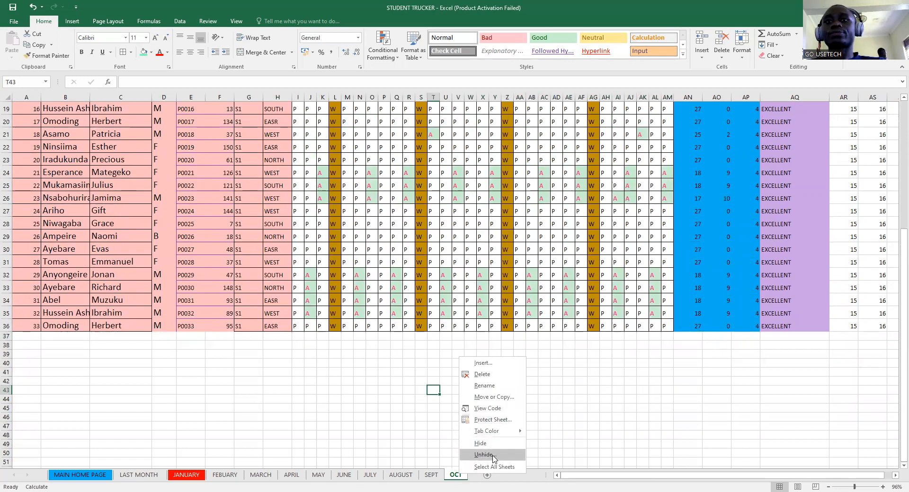
{"action": "key", "text": "Return"}
{"action": "left_click", "coordinate": [513, 481]}
{"action": "right_click", "coordinate": [485, 477]}
{"action": "left_click", "coordinate": [518, 455]}
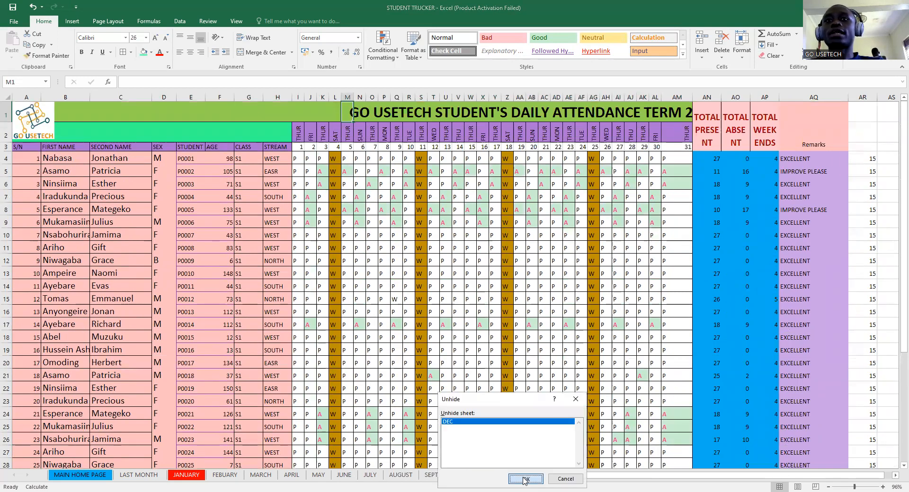
{"action": "left_click", "coordinate": [524, 480]}
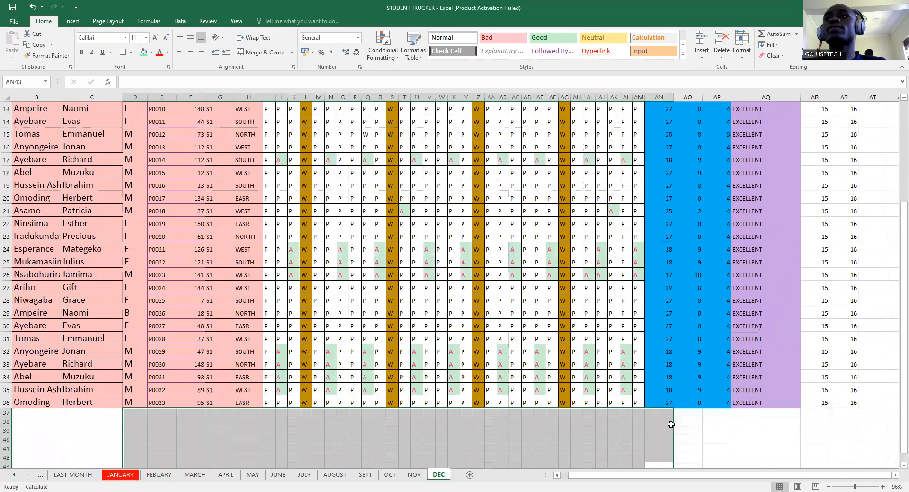
- Browse back through the NOV, OCT and SEPT sheets
{"action": "scroll", "coordinate": [671, 424], "scroll_direction": "up", "scroll_amount": 4}
{"action": "scroll", "coordinate": [637, 307], "scroll_direction": "down", "scroll_amount": 1}
{"action": "scroll", "coordinate": [637, 308], "scroll_direction": "up", "scroll_amount": 1}
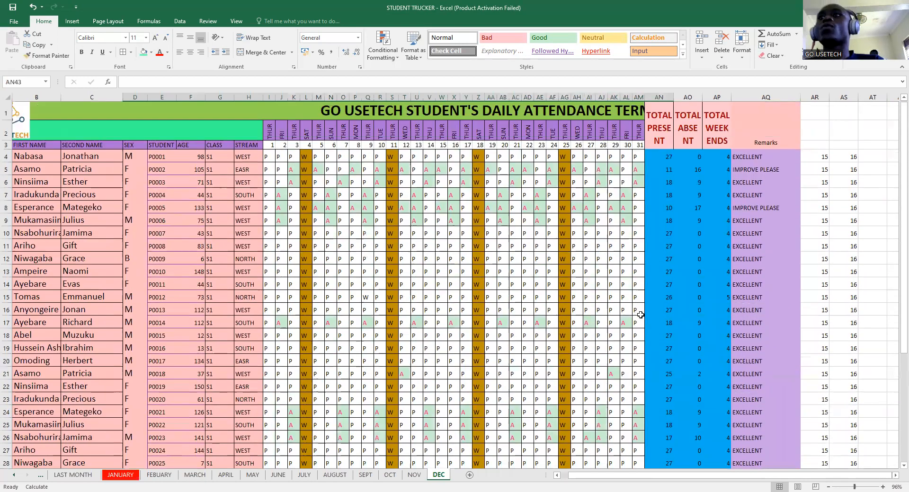
{"action": "scroll", "coordinate": [640, 315], "scroll_direction": "down", "scroll_amount": 4}
{"action": "left_click", "coordinate": [414, 475]}
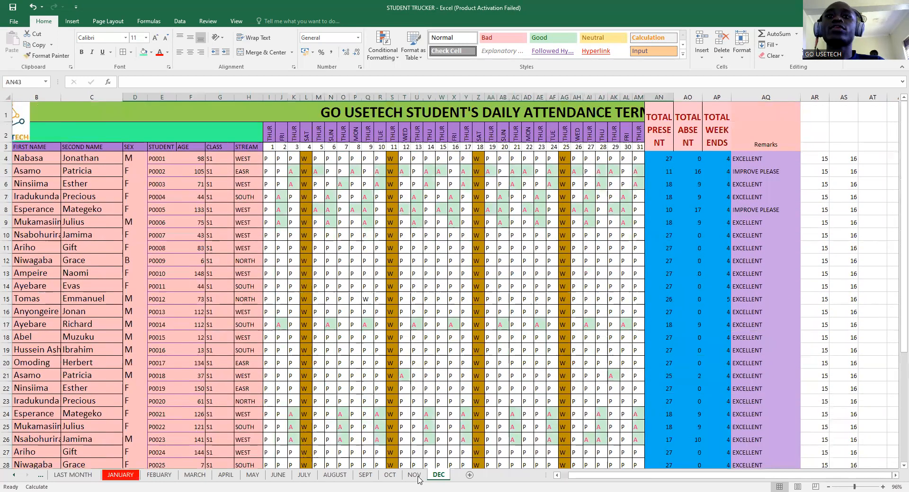
{"action": "left_click", "coordinate": [389, 475]}
{"action": "left_click", "coordinate": [365, 475]}
- Test the MAIN HOME PAGE links to the JANUARY and MAY sheets
{"action": "left_click", "coordinate": [336, 475]}
{"action": "left_click", "coordinate": [73, 475]}
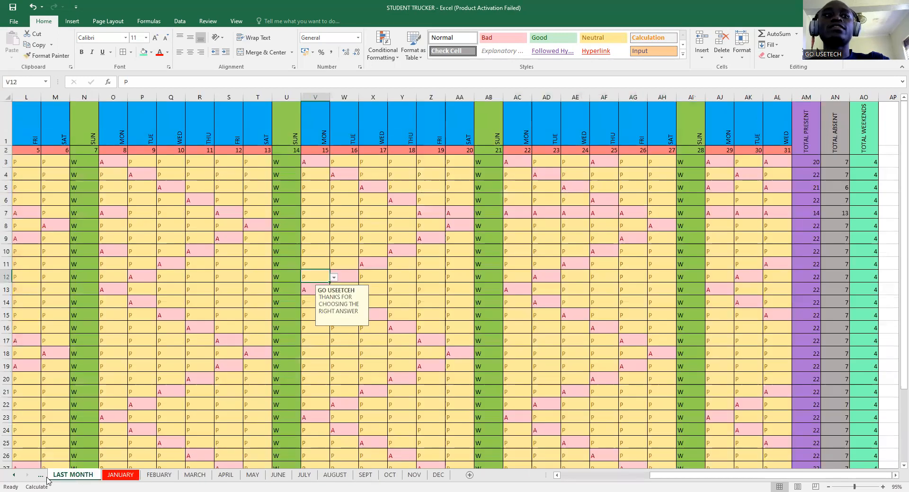
{"action": "left_click", "coordinate": [41, 476]}
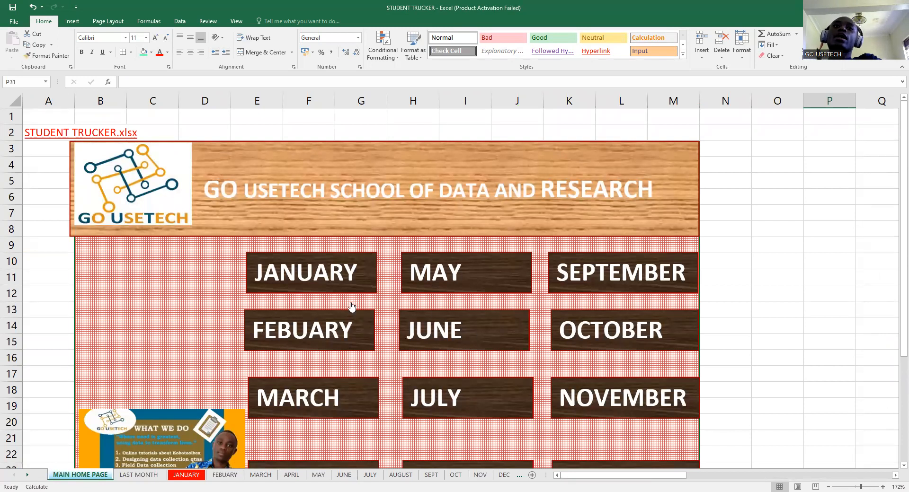
{"action": "left_click", "coordinate": [338, 280]}
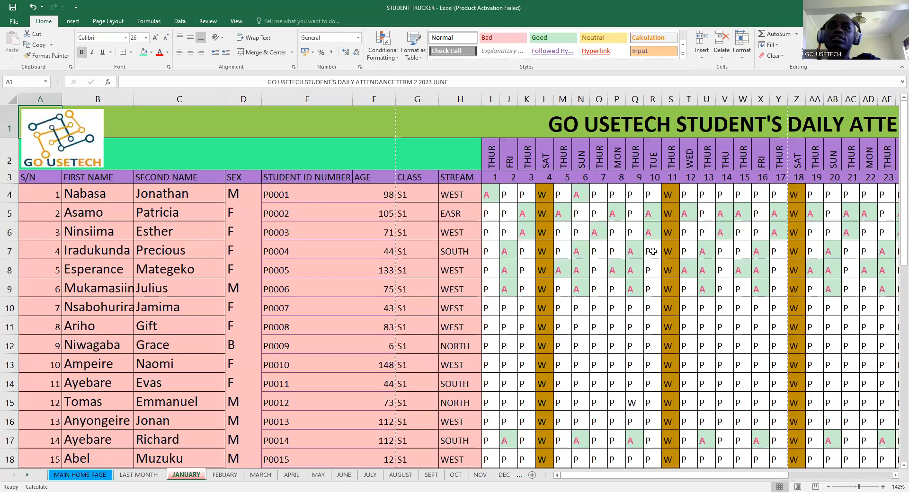
{"action": "left_click", "coordinate": [68, 476]}
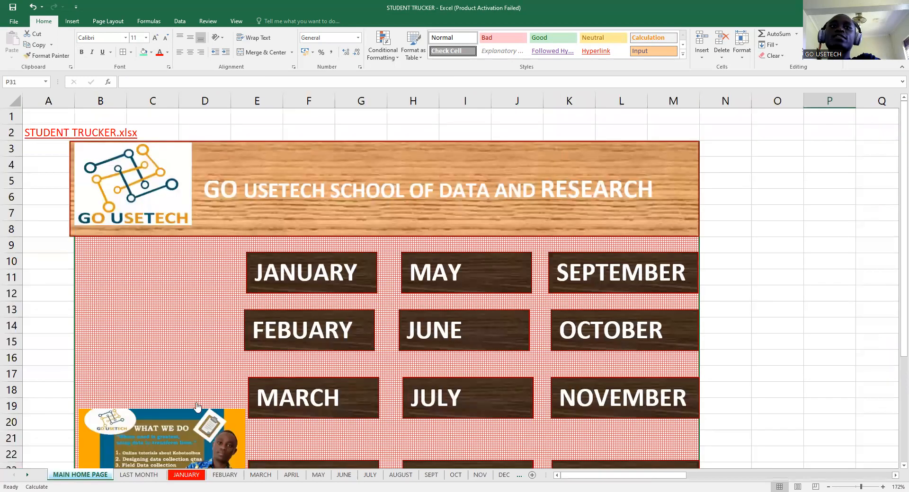
{"action": "left_click", "coordinate": [455, 274]}
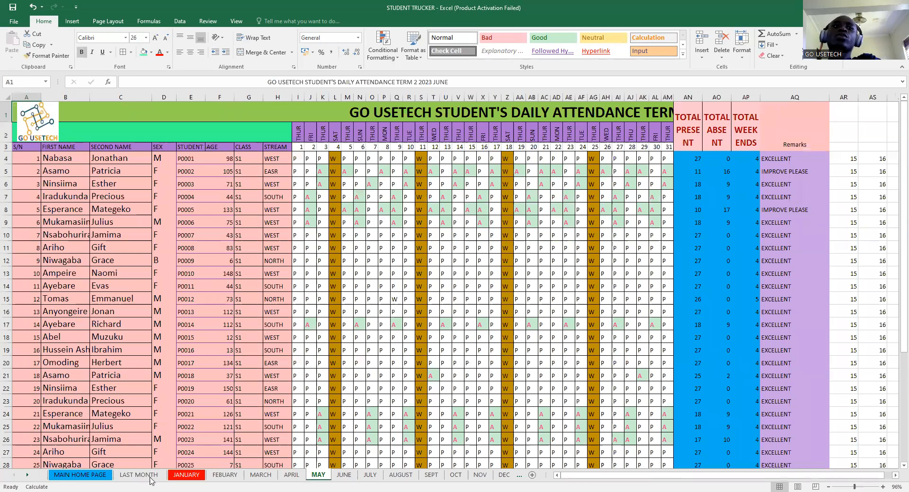
- Open the DEC sheet through the DECEMBER link on MAIN HOME PAGE
{"action": "left_click", "coordinate": [92, 477]}
{"action": "scroll", "coordinate": [534, 390], "scroll_direction": "down", "scroll_amount": 4}
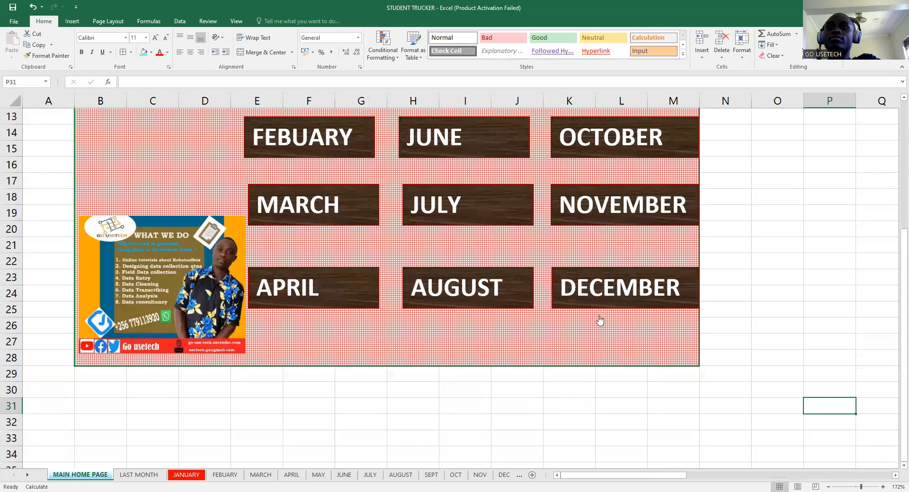
{"action": "left_click", "coordinate": [616, 287]}
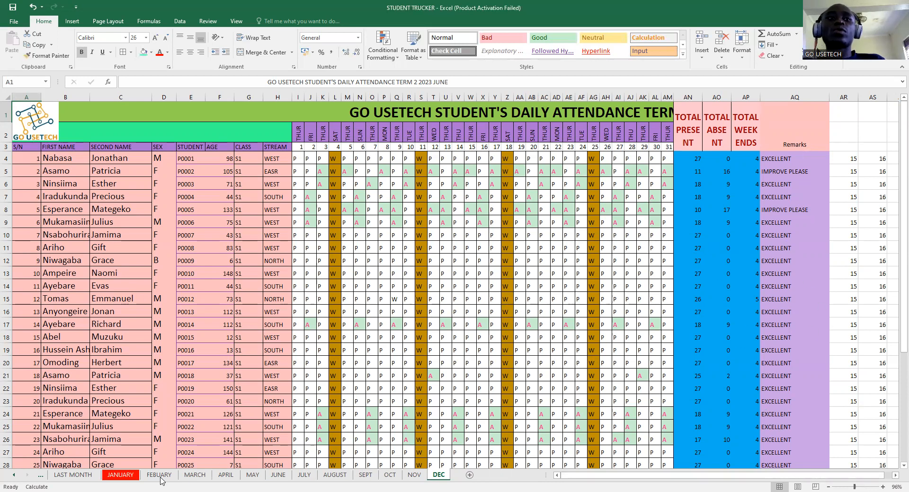
- Type the heading COMMENT into cell AP1 on LAST MONTH
{"action": "left_click", "coordinate": [73, 474]}
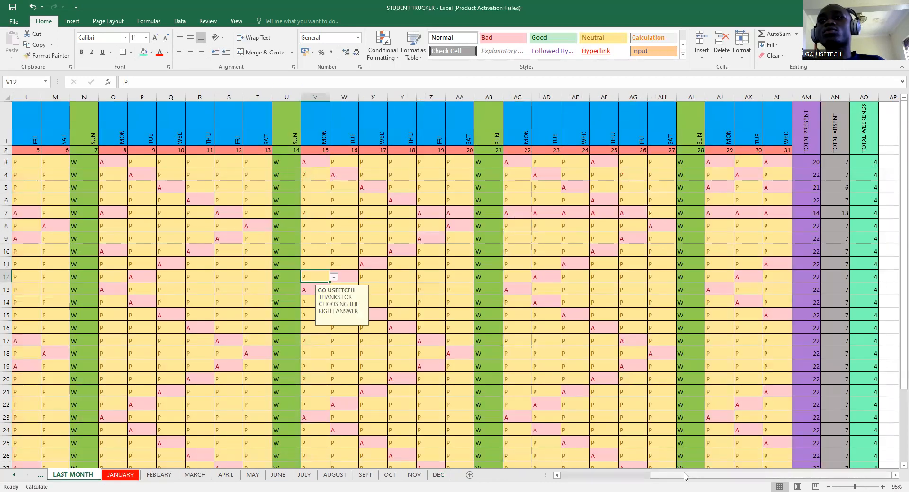
{"action": "left_click", "coordinate": [892, 475]}
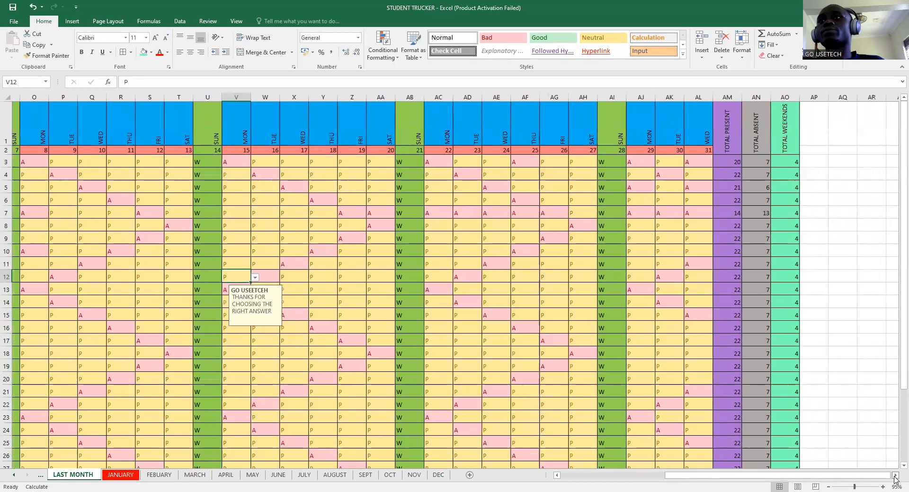
{"action": "left_click", "coordinate": [892, 474]}
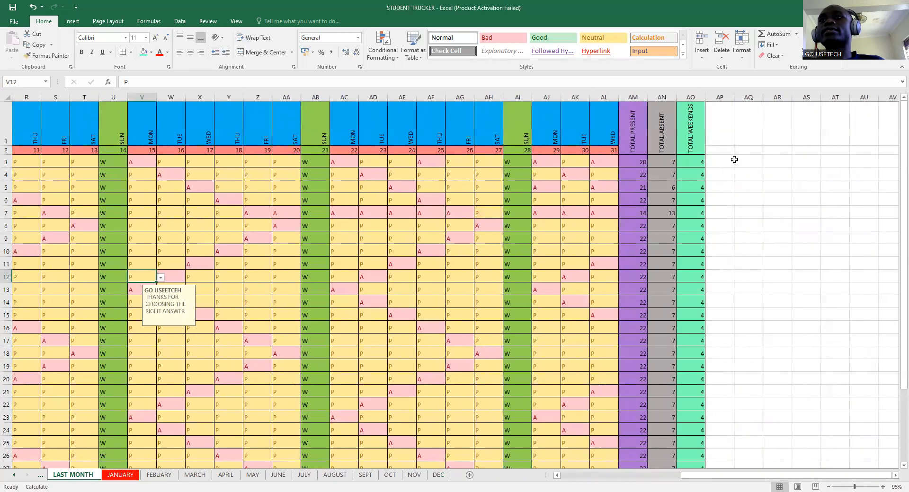
{"action": "left_click", "coordinate": [718, 138]}
{"action": "type", "text": "COMMENT"}
{"action": "left_click", "coordinate": [750, 166]}
- Fill the whole of column AP with blue-grey
{"action": "left_click_drag", "start_coordinate": [720, 138], "coordinate": [714, 149]}
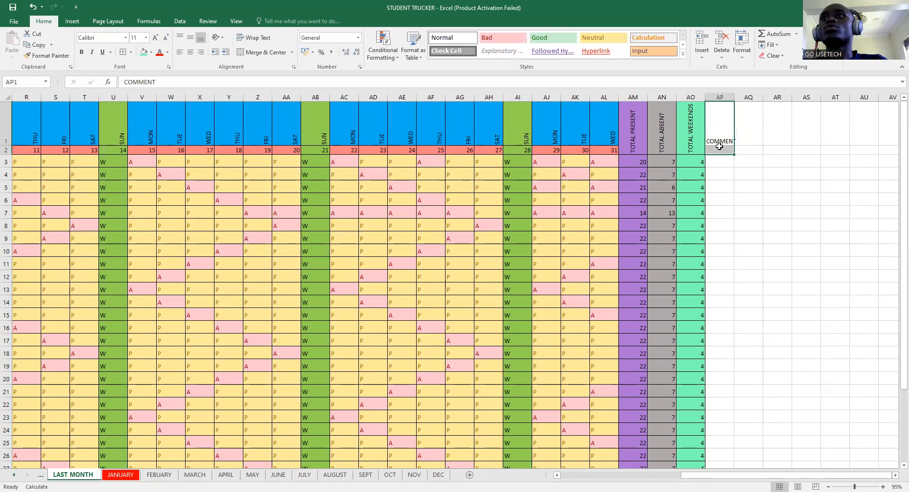
{"action": "left_click", "coordinate": [720, 97]}
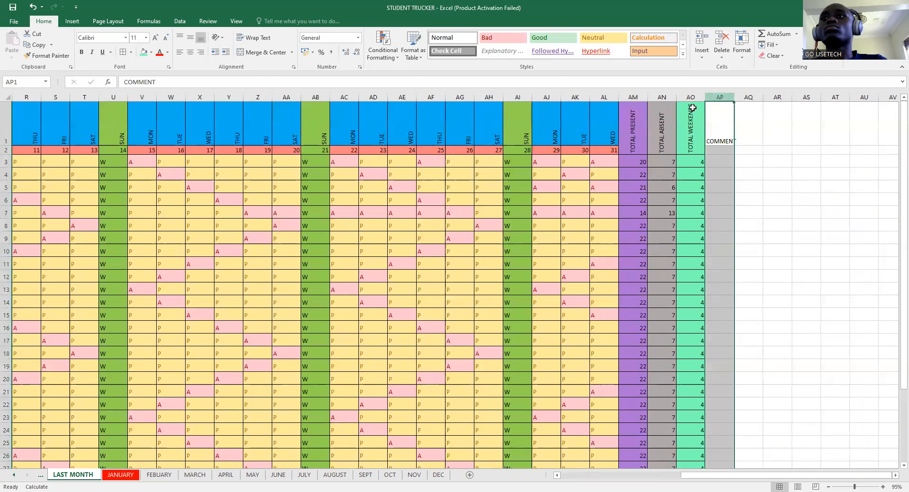
{"action": "left_click", "coordinate": [151, 52]}
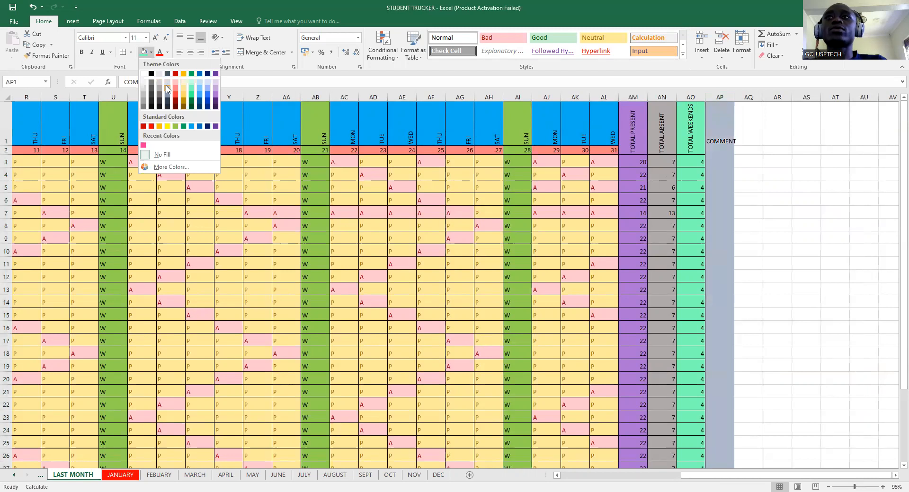
{"action": "left_click", "coordinate": [167, 91]}
- Rotate the COMMENT heading to read upward, then go to JANUARY
{"action": "left_click", "coordinate": [709, 132]}
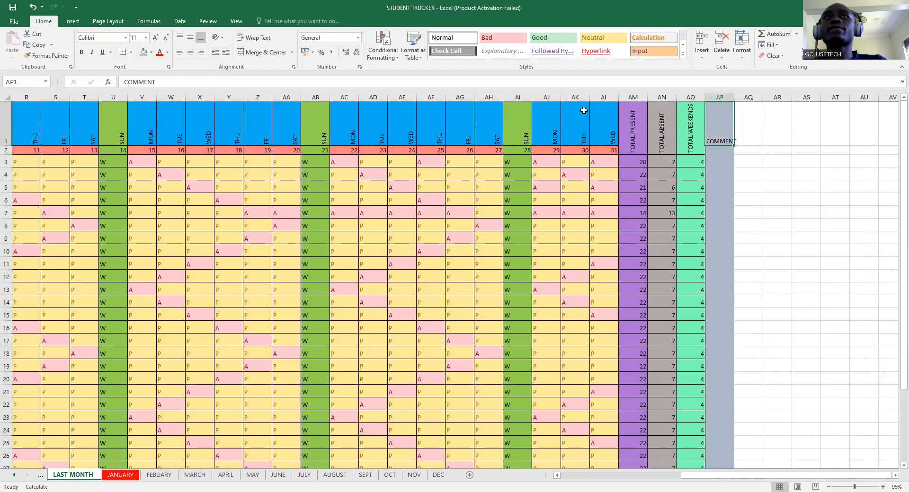
{"action": "left_click", "coordinate": [223, 39]}
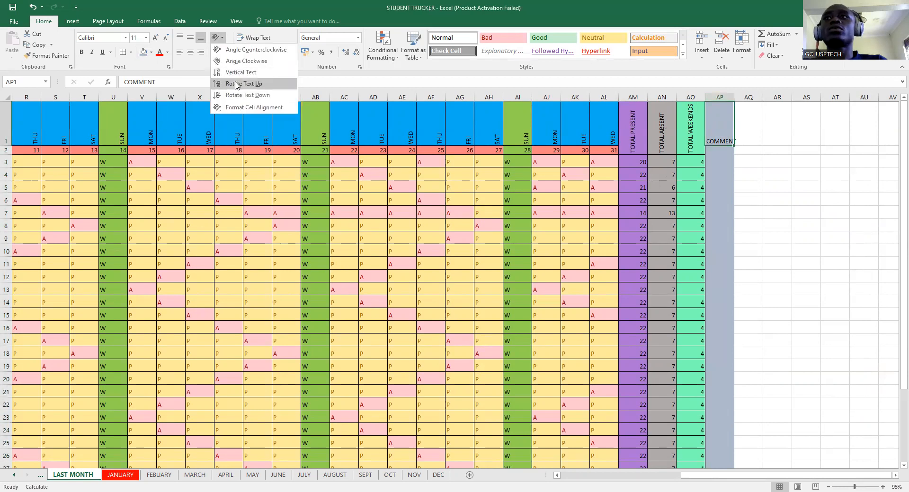
{"action": "left_click", "coordinate": [721, 161]}
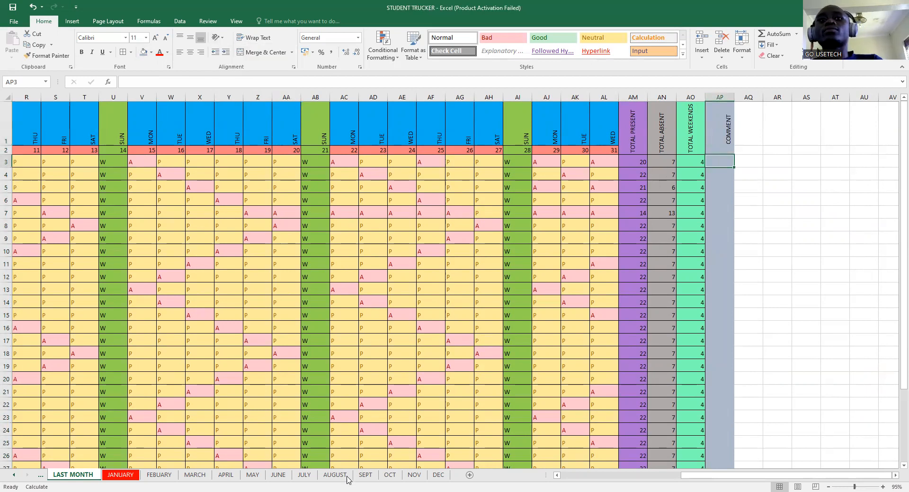
{"action": "left_click", "coordinate": [119, 475]}
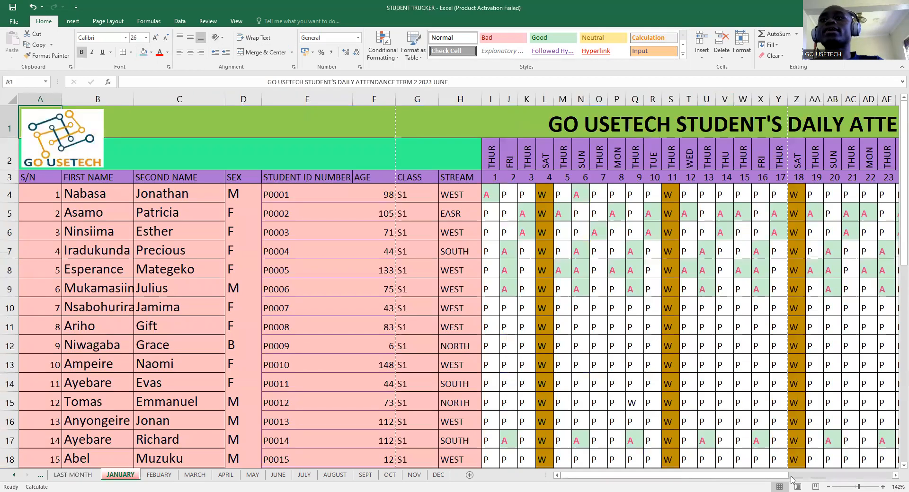
- Inspect the AQ5, AQ4 and AN4 formulas, then select AQ5's full IF formula text
{"action": "left_click_drag", "start_coordinate": [754, 477], "coordinate": [895, 426]}
{"action": "left_click", "coordinate": [747, 211]}
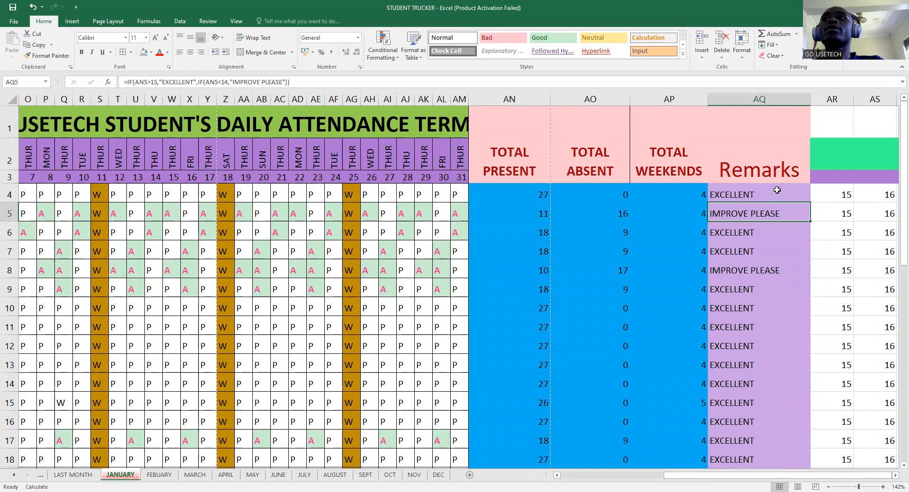
{"action": "left_click", "coordinate": [777, 190]}
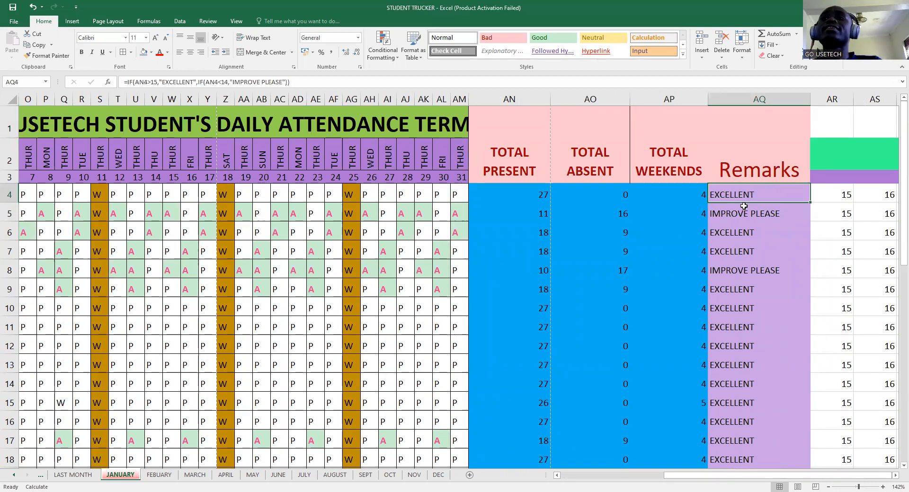
{"action": "left_click", "coordinate": [536, 196]}
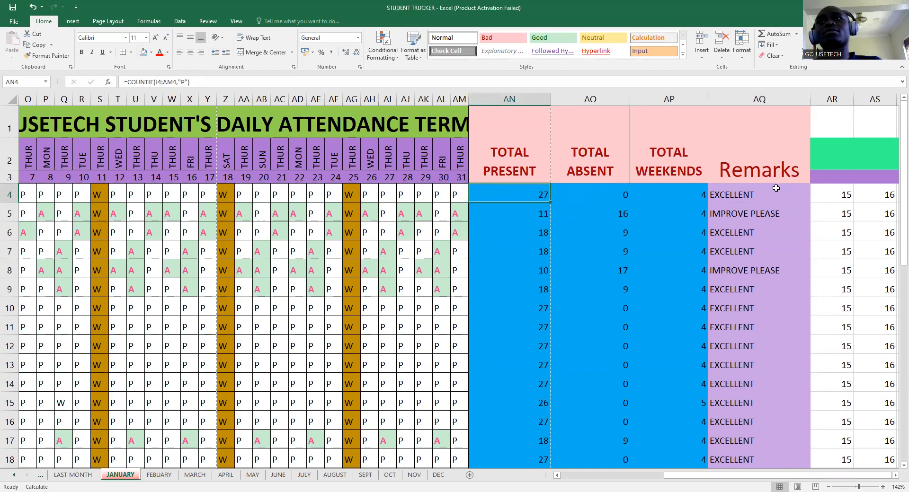
{"action": "left_click", "coordinate": [748, 212]}
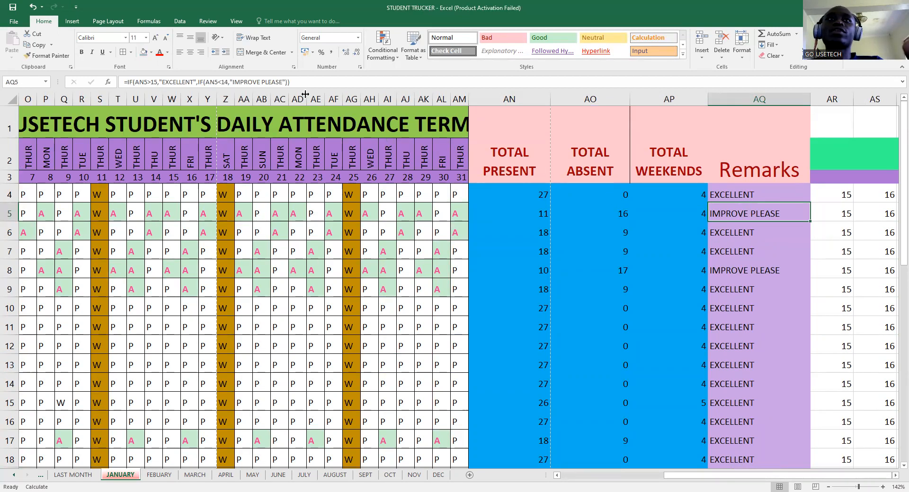
{"action": "left_click_drag", "start_coordinate": [307, 85], "coordinate": [127, 85]}
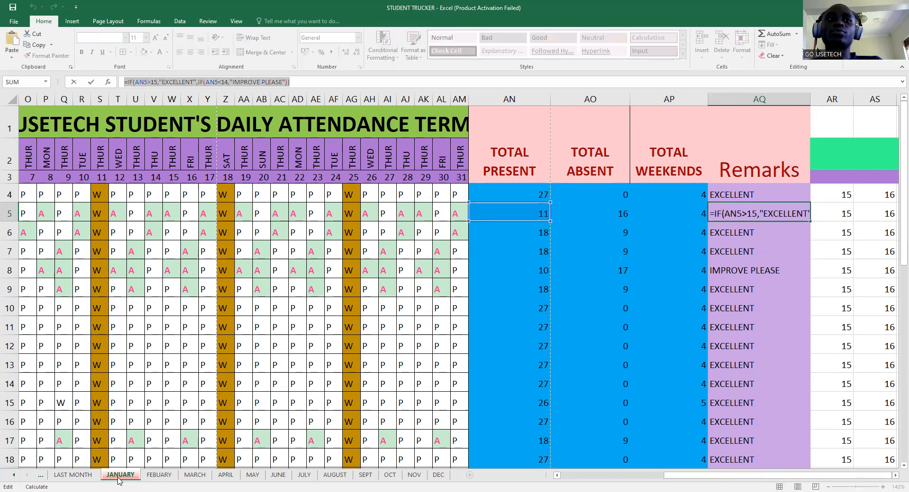
- Try a cross-sheet reference to LAST MONTH AP3:AP35, then delete it
{"action": "type", "text": "="}
{"action": "left_click", "coordinate": [73, 475]}
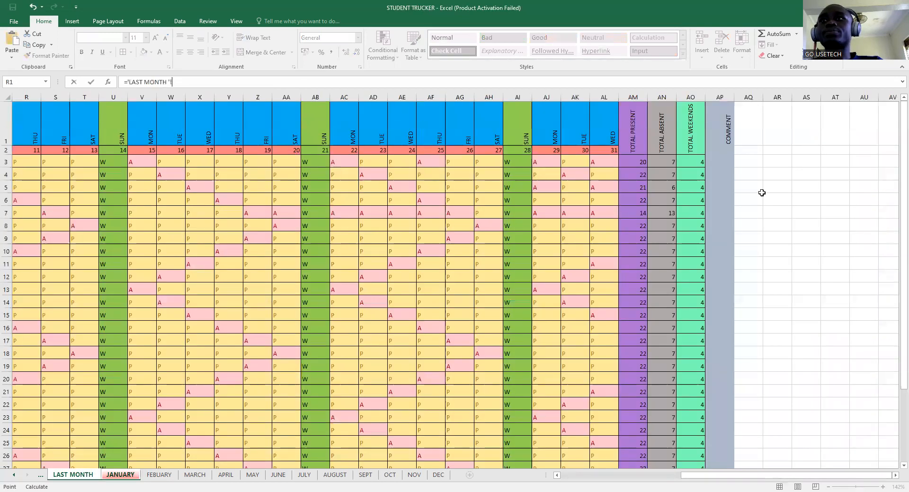
{"action": "left_click", "coordinate": [713, 159]}
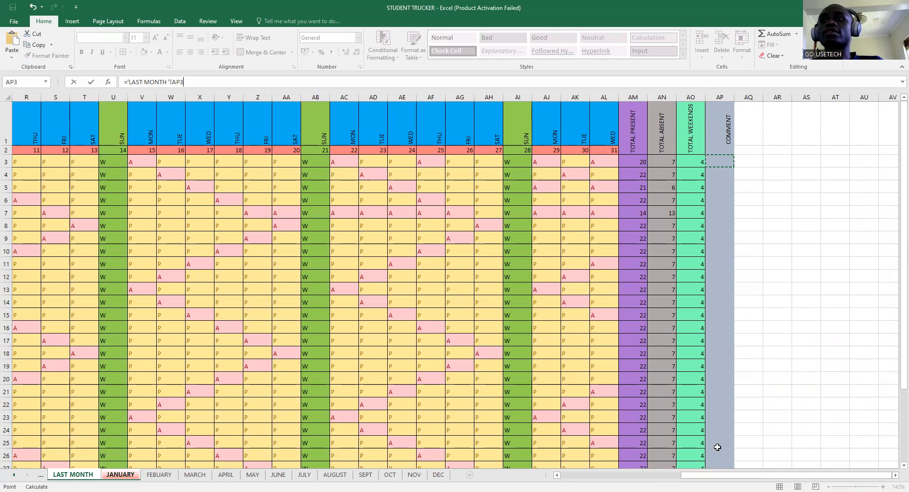
{"action": "scroll", "coordinate": [717, 443], "scroll_direction": "down", "scroll_amount": 3}
{"action": "left_click", "coordinate": [717, 443], "text": "shift"}
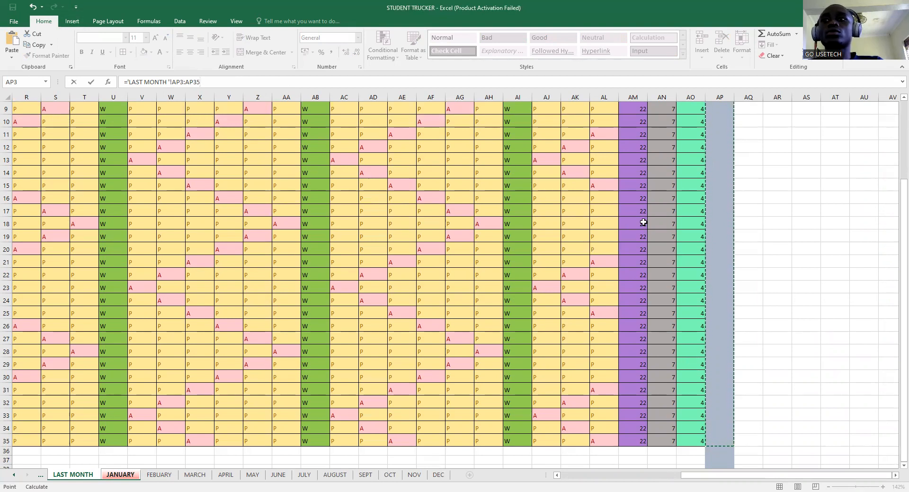
{"action": "left_click", "coordinate": [728, 236]}
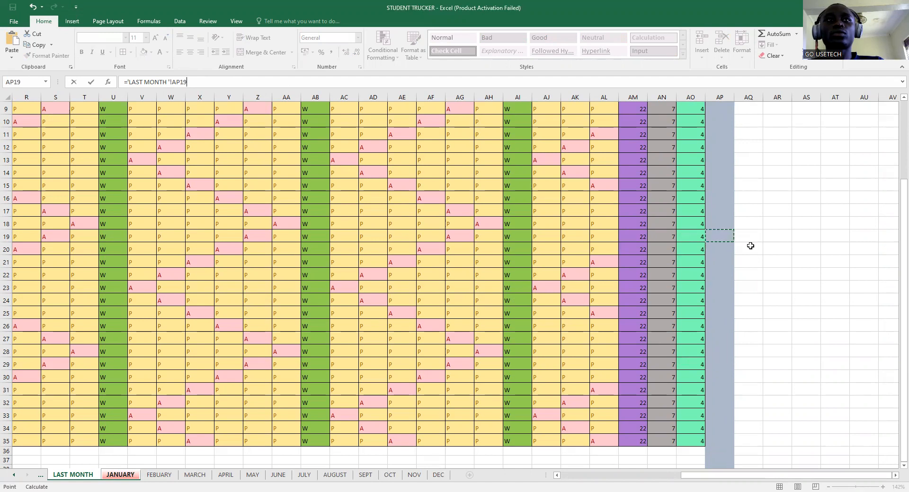
{"action": "key", "text": "ctrl+z"}
{"action": "key", "text": "BackSpace"}
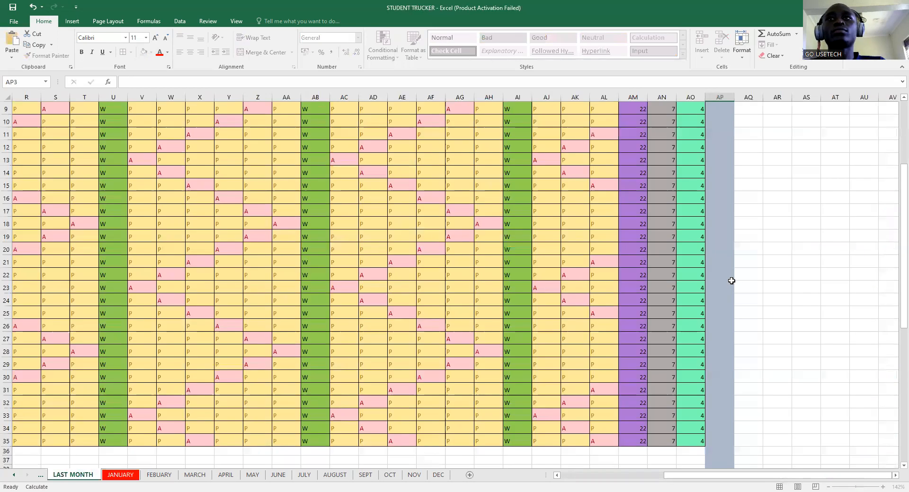
{"action": "scroll", "coordinate": [731, 281], "scroll_direction": "up", "scroll_amount": 3}
- Apply All Borders to the COMMENT cells from AP3 downward
{"action": "left_click", "coordinate": [722, 164]}
{"action": "double_click", "coordinate": [722, 163]}
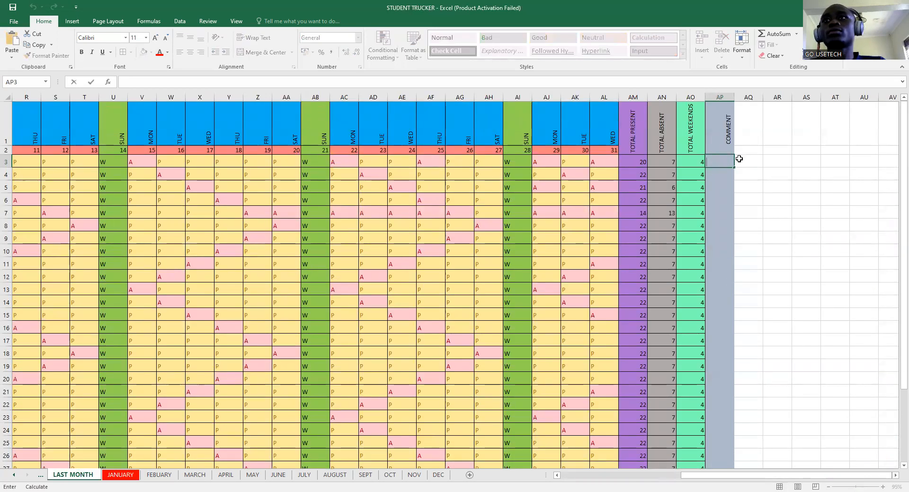
{"action": "key", "text": "Escape"}
{"action": "left_click_drag", "start_coordinate": [722, 160], "coordinate": [722, 441]}
{"action": "left_click", "coordinate": [122, 53]}
- Paste the EXCELLENT / IMPROVE PLEASE IF formula into AP3
{"action": "scroll", "coordinate": [632, 210], "scroll_direction": "up", "scroll_amount": 3}
{"action": "left_click", "coordinate": [723, 162]}
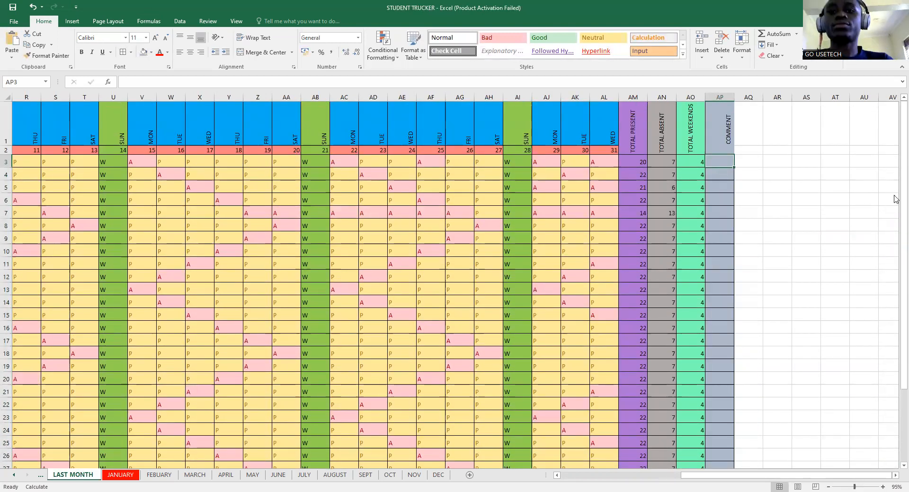
{"action": "type", "text": "="}
{"action": "key", "text": "BackSpace"}
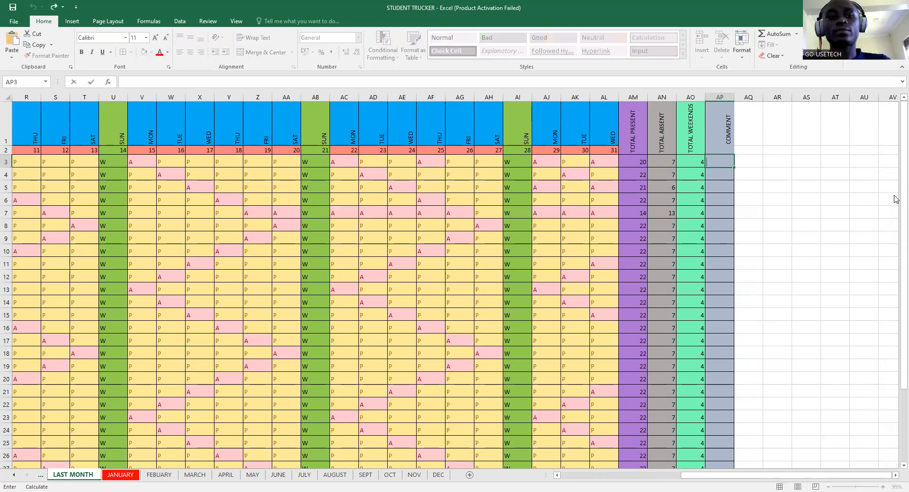
{"action": "key", "text": "ctrl+v"}
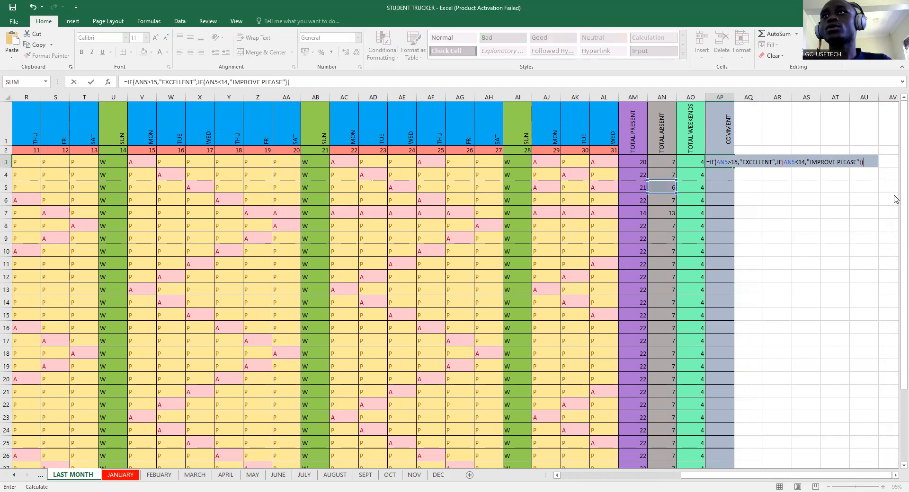
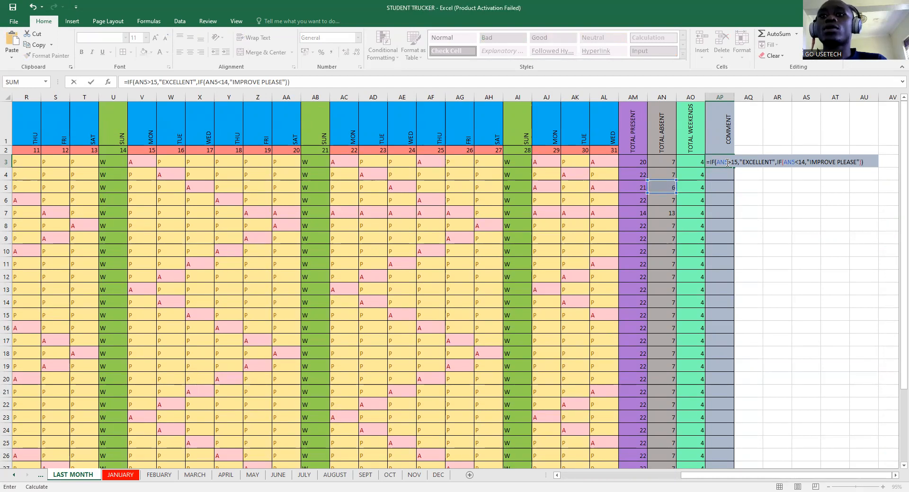
- Review AP3's old EXCELLENT/IMPROVE PLEASE formula unchanged, then start a fresh =IF( in AP3
{"action": "left_click", "coordinate": [727, 163]}
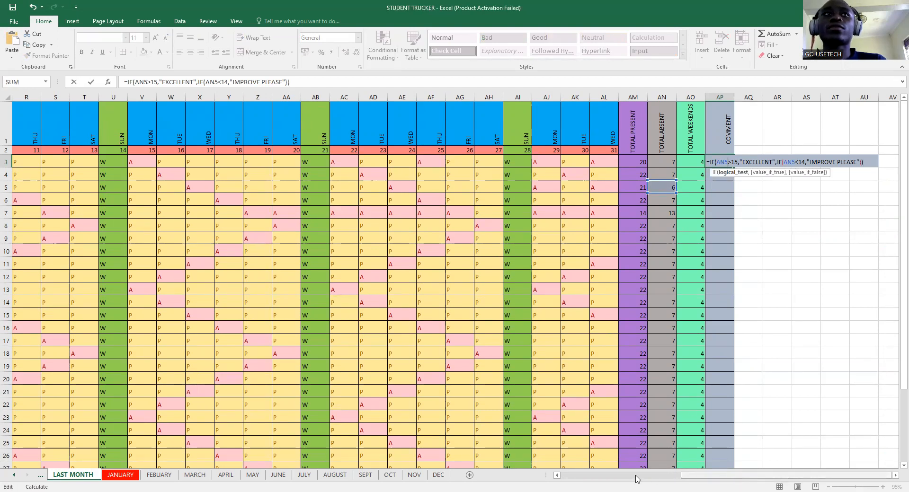
{"action": "left_click_drag", "start_coordinate": [636, 478], "coordinate": [803, 469]}
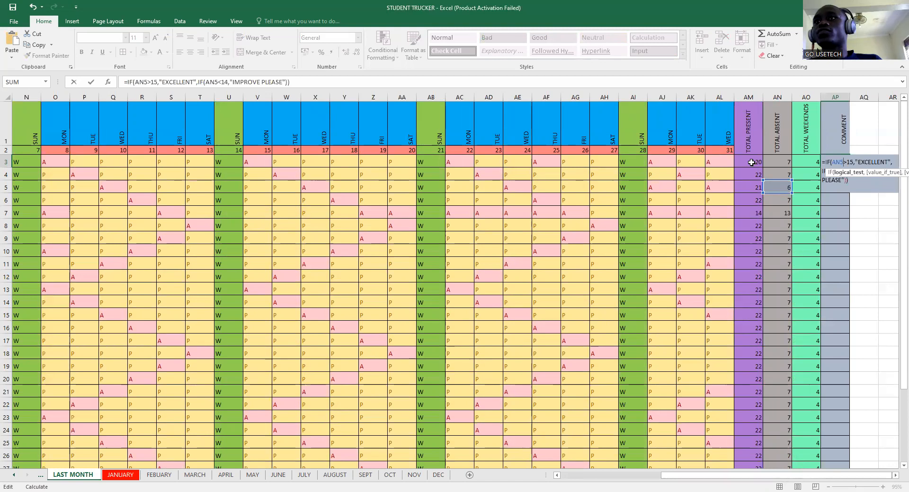
{"action": "left_click", "coordinate": [751, 162]}
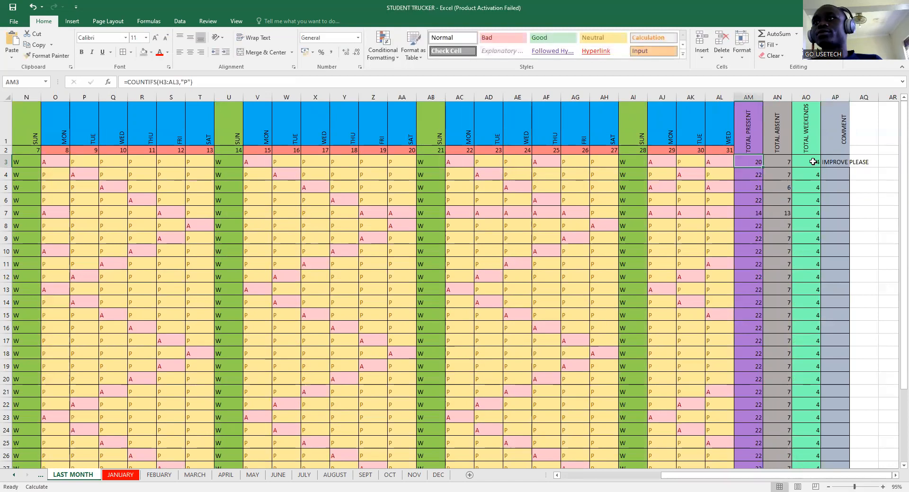
{"action": "left_click", "coordinate": [844, 162]}
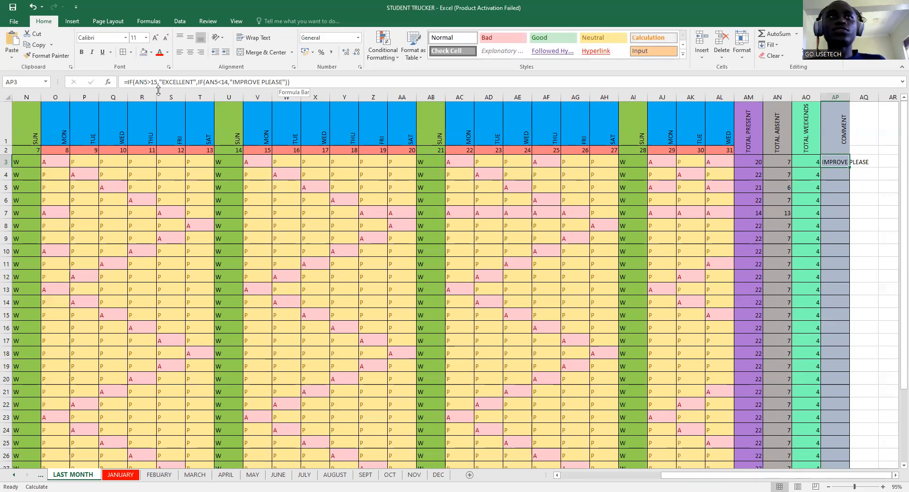
{"action": "left_click", "coordinate": [147, 82]}
{"action": "left_click", "coordinate": [148, 81]}
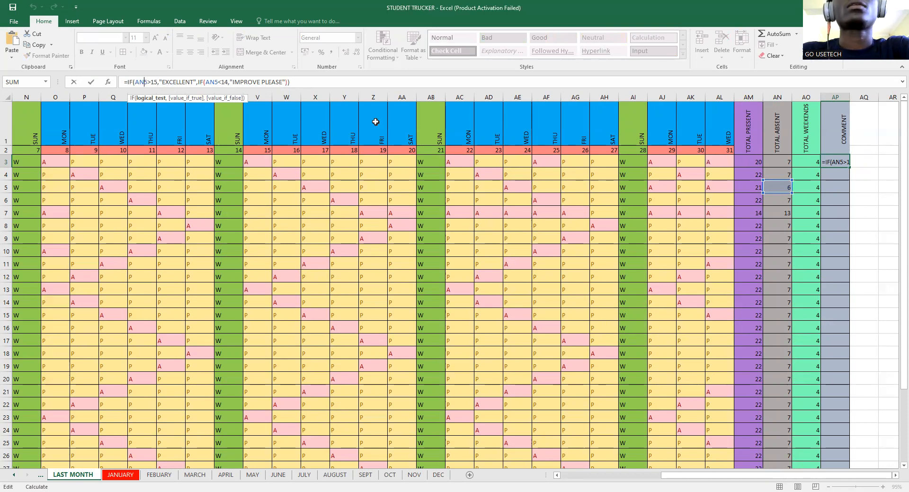
{"action": "left_click", "coordinate": [748, 164]}
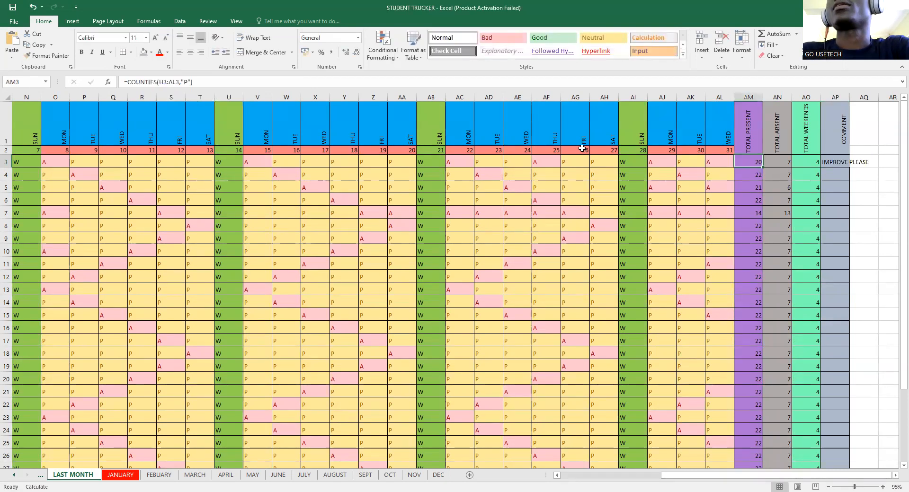
{"action": "left_click", "coordinate": [834, 163]}
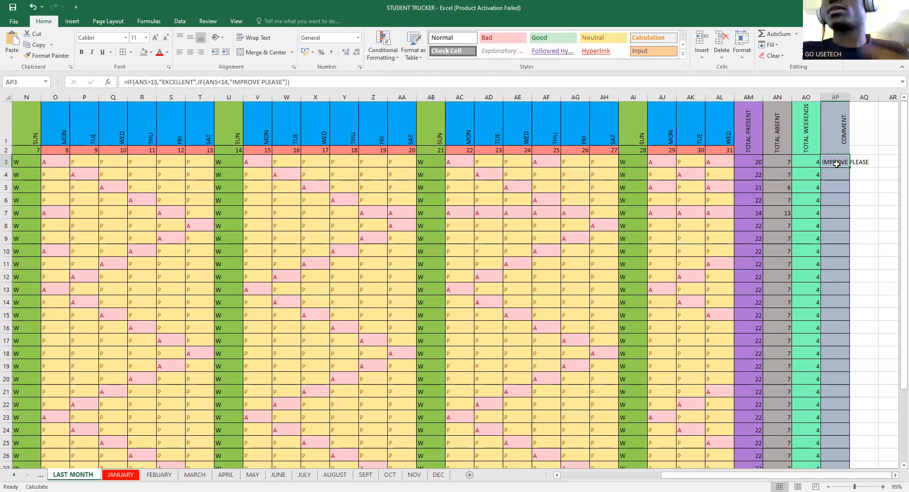
{"action": "type", "text": "="}
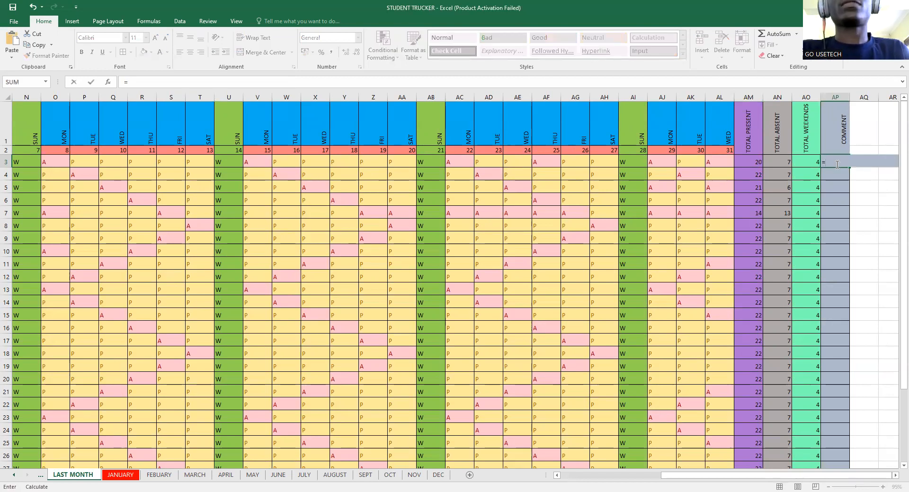
{"action": "type", "text": "I"}
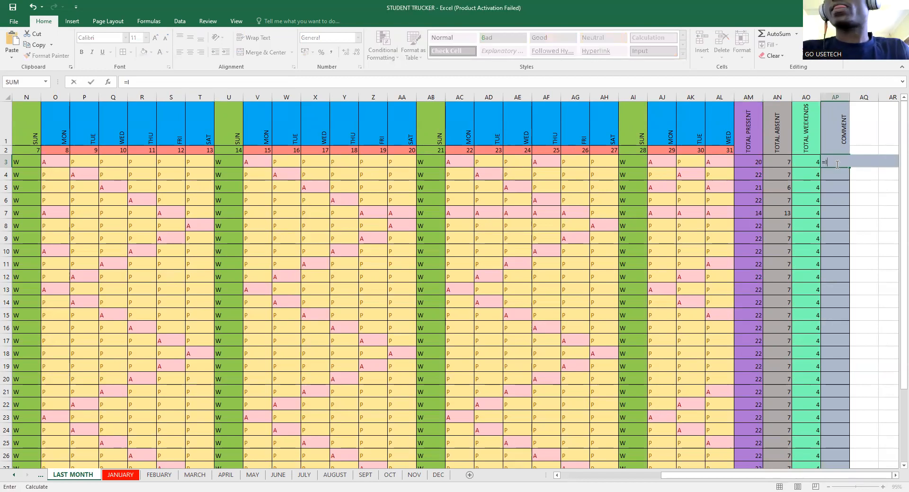
{"action": "type", "text": "F"}
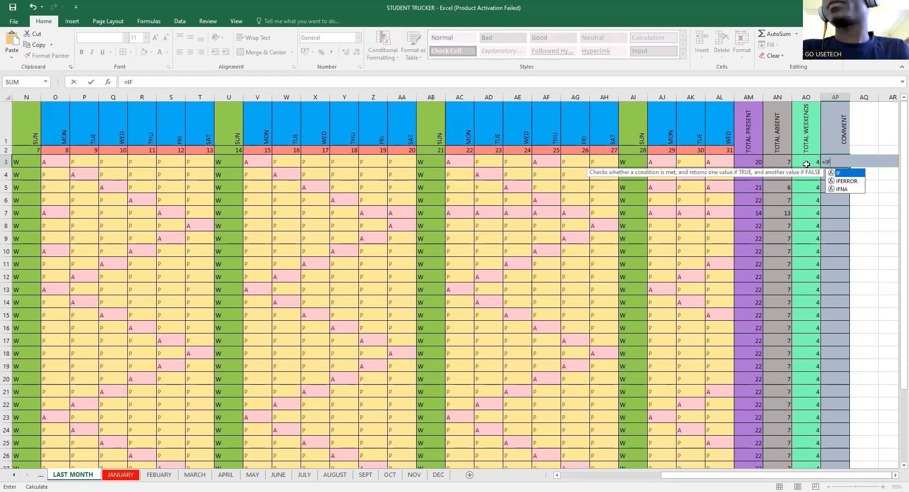
{"action": "type", "text": "("}
- Write the first test AM3>15 returning "WELL DONE", recovering from a formula error
{"action": "left_click", "coordinate": [752, 160]}
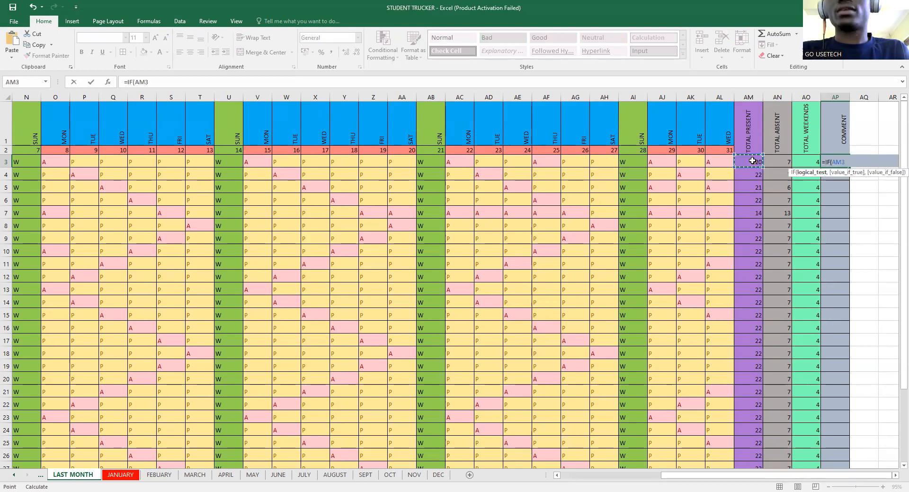
{"action": "type", "text": ">"}
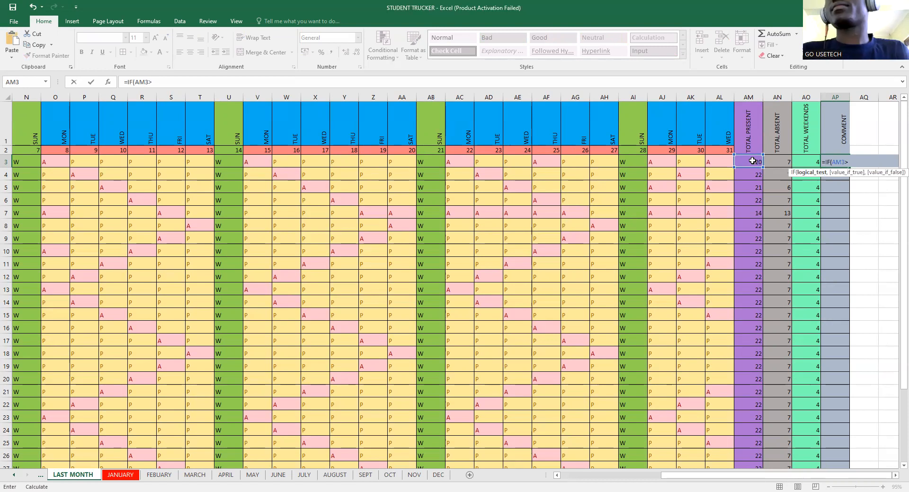
{"action": "type", "text": "15"}
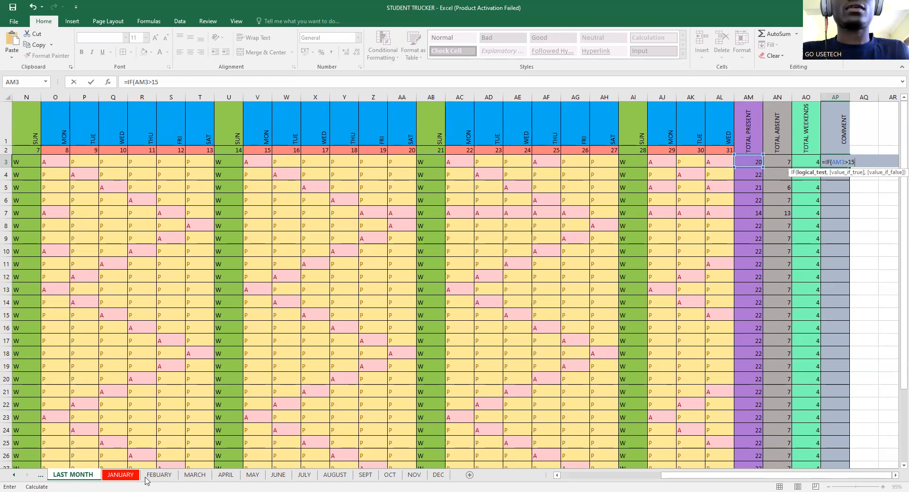
{"action": "left_click", "coordinate": [374, 391]}
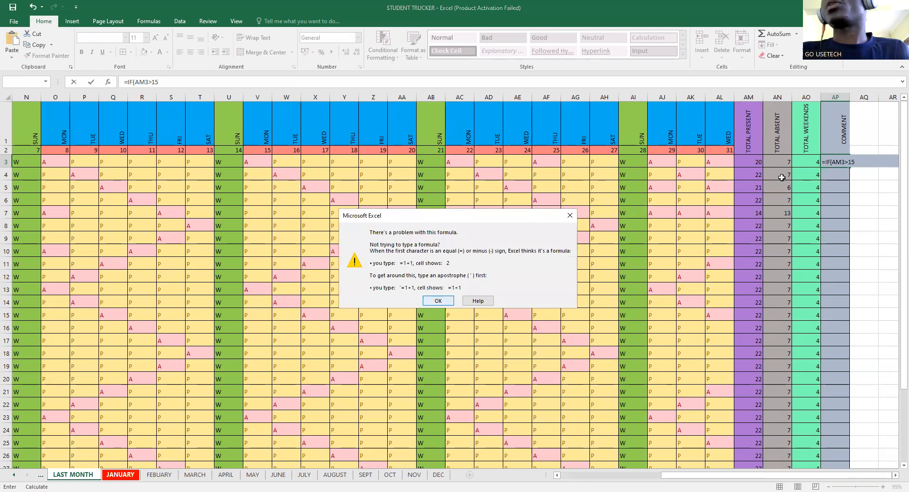
{"action": "key", "text": "Return"}
{"action": "key", "text": "BackSpace"}
{"action": "key", "text": "BackSpace"}
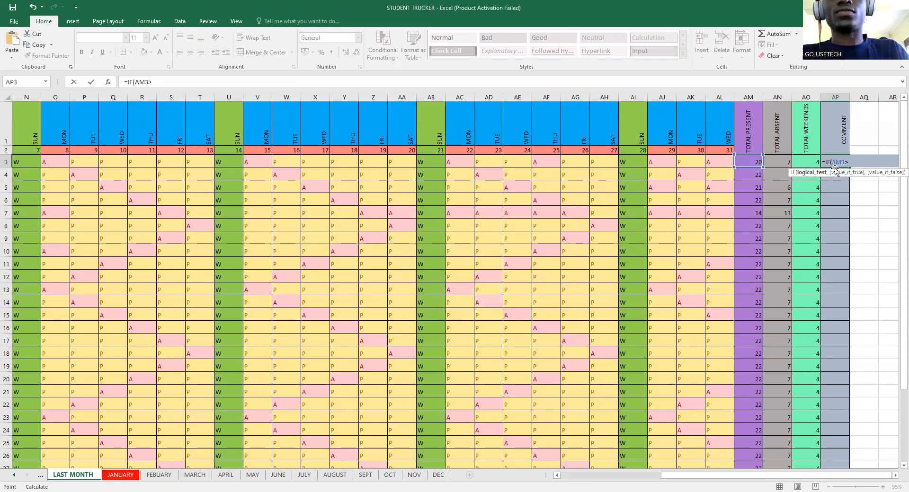
{"action": "type", "text": "15"}
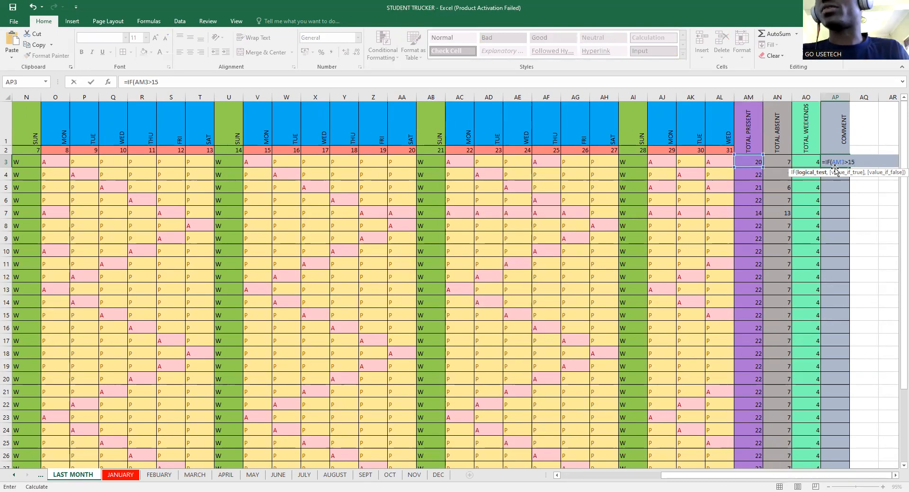
{"action": "type", "text": ","}
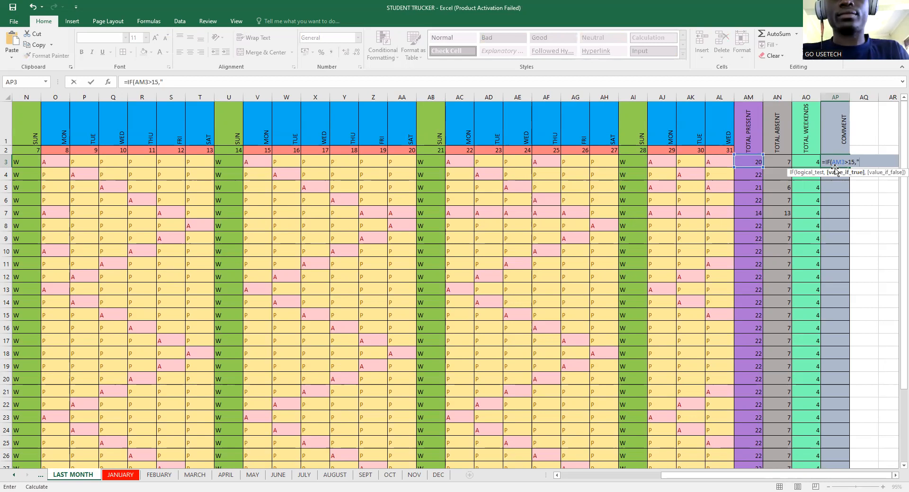
{"action": "type", "text": "WELL DONE"}
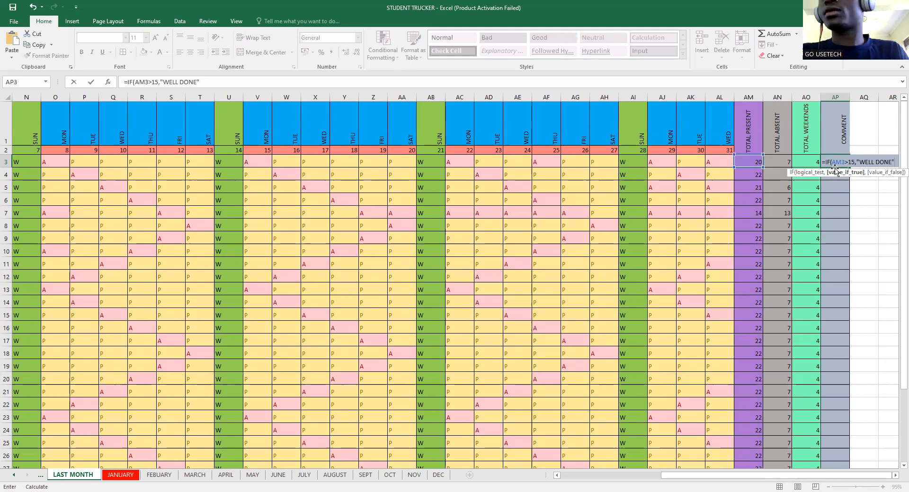
- Nest a second IF returning "PULL UP YOUR STOCKS" when AM3<14 and commit the formula
{"action": "type", "text": ",IF"}
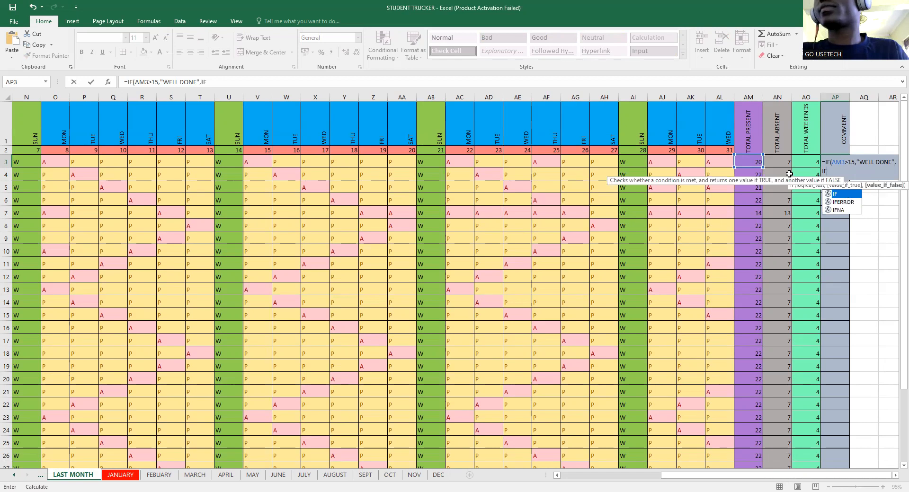
{"action": "type", "text": "("}
{"action": "left_click", "coordinate": [749, 163]}
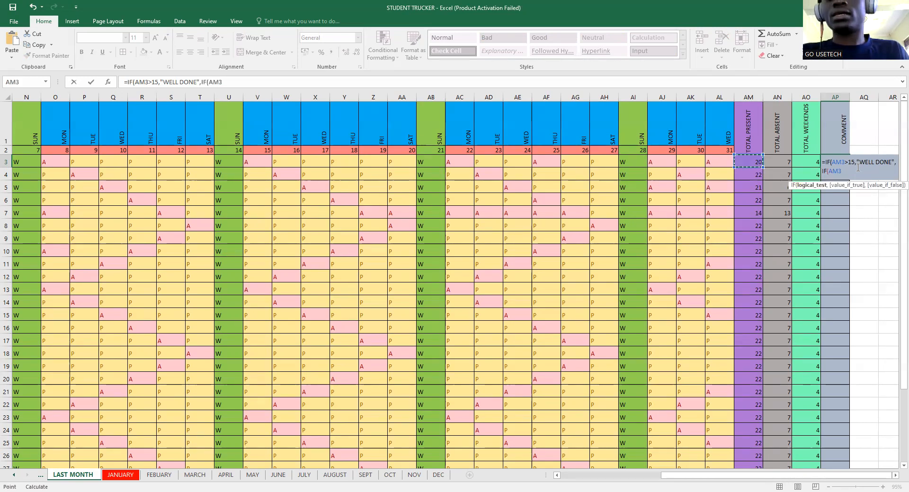
{"action": "type", "text": ","}
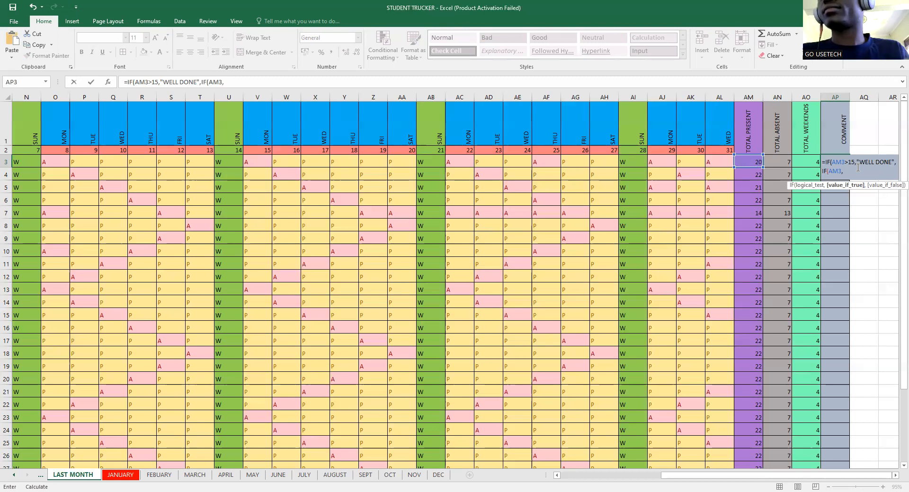
{"action": "key", "text": "BackSpace"}
{"action": "type", "text": "<14"}
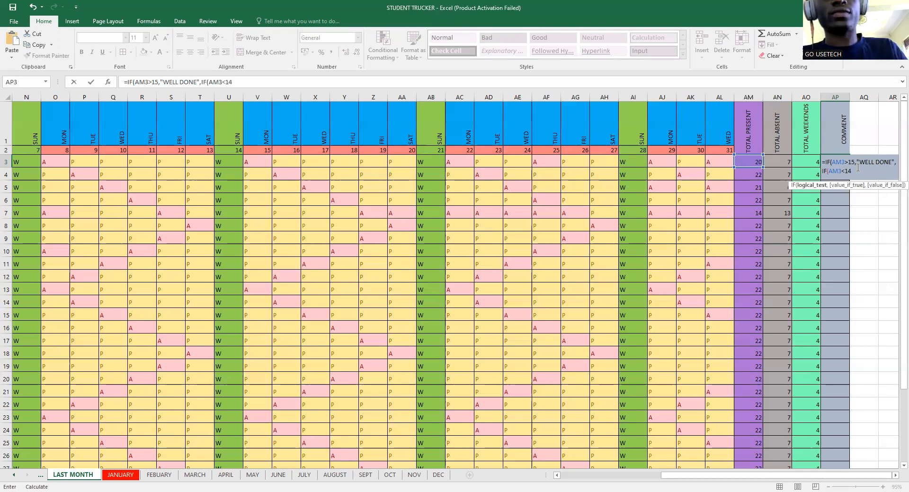
{"action": "type", "text": ",\""}
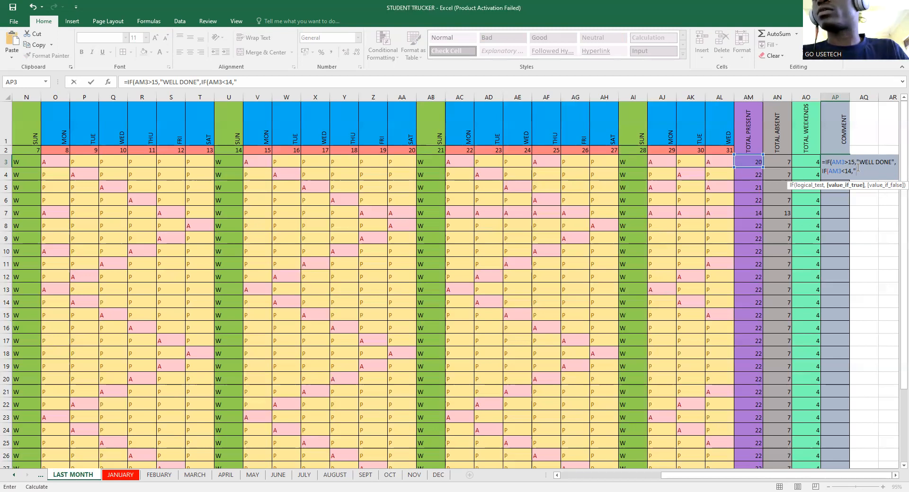
{"action": "type", "text": "PULL UP YOUR STOCKS\""}
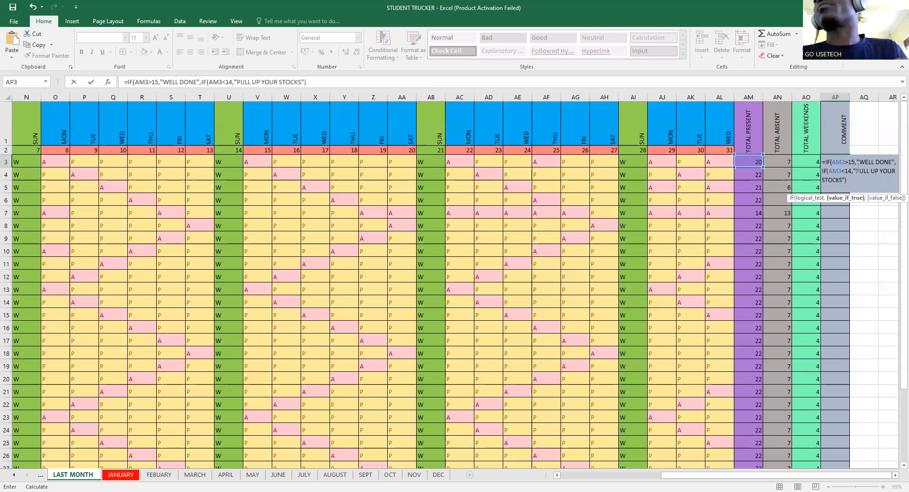
{"action": "key", "text": "Return"}
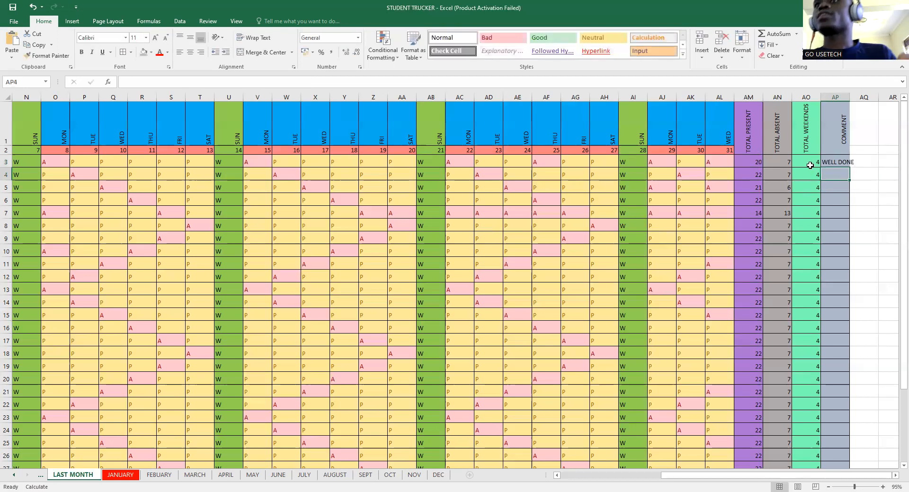
- Change the lower threshold in AP3's formula from 14 to 15 and commit it
{"action": "left_click", "coordinate": [830, 161]}
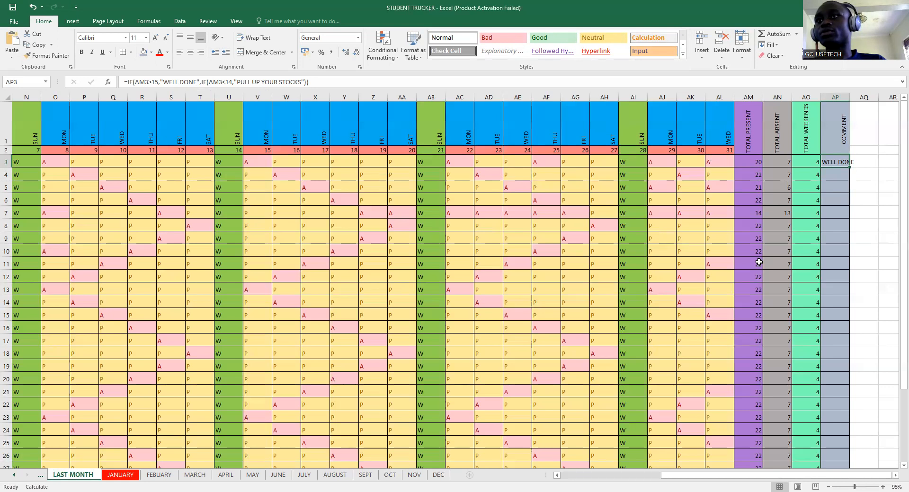
{"action": "scroll", "coordinate": [758, 261], "scroll_direction": "down", "scroll_amount": 2}
{"action": "scroll", "coordinate": [758, 262], "scroll_direction": "up", "scroll_amount": 2}
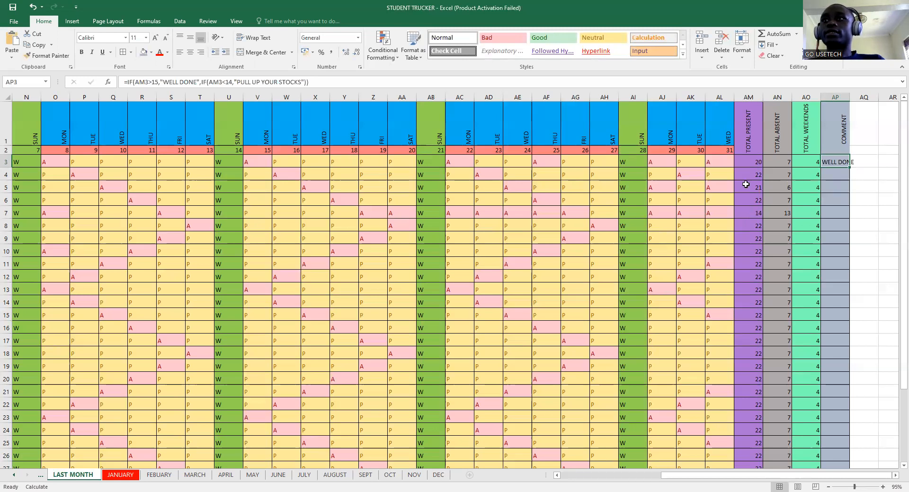
{"action": "left_click", "coordinate": [231, 83]}
{"action": "left_click", "coordinate": [231, 82]}
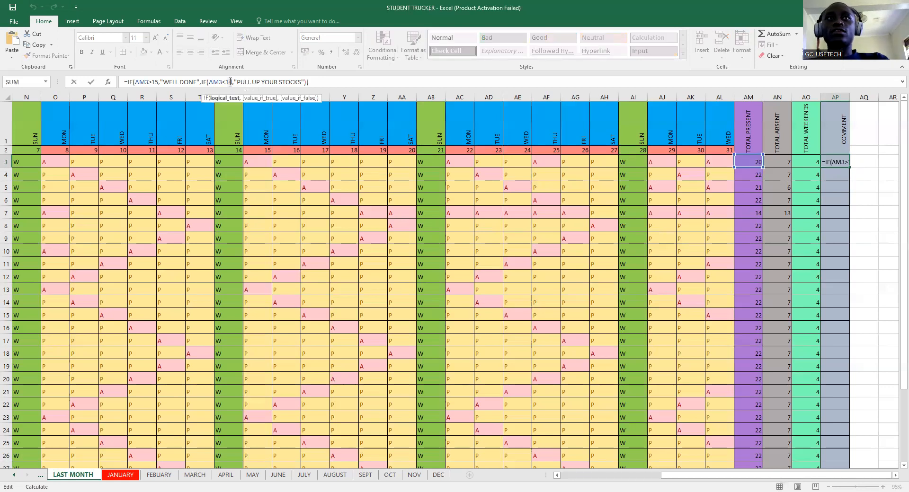
{"action": "type", "text": "5"}
{"action": "left_click", "coordinate": [398, 84]}
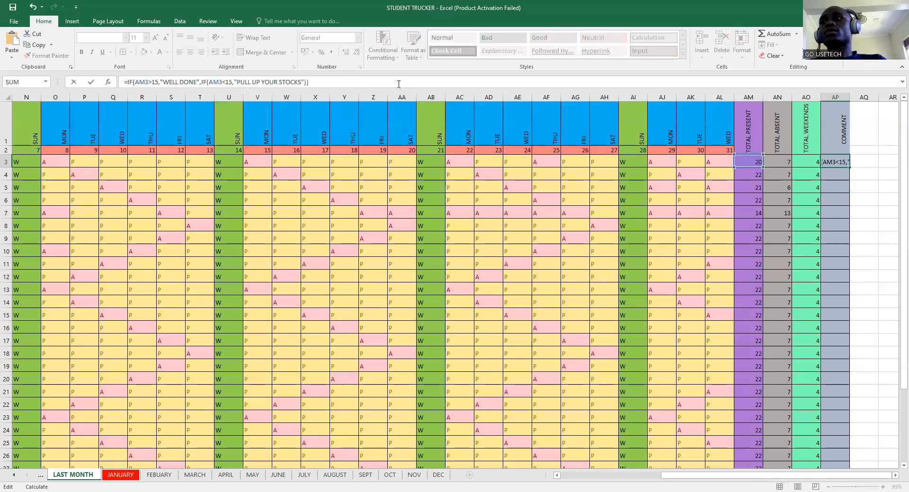
{"action": "key", "text": "Return"}
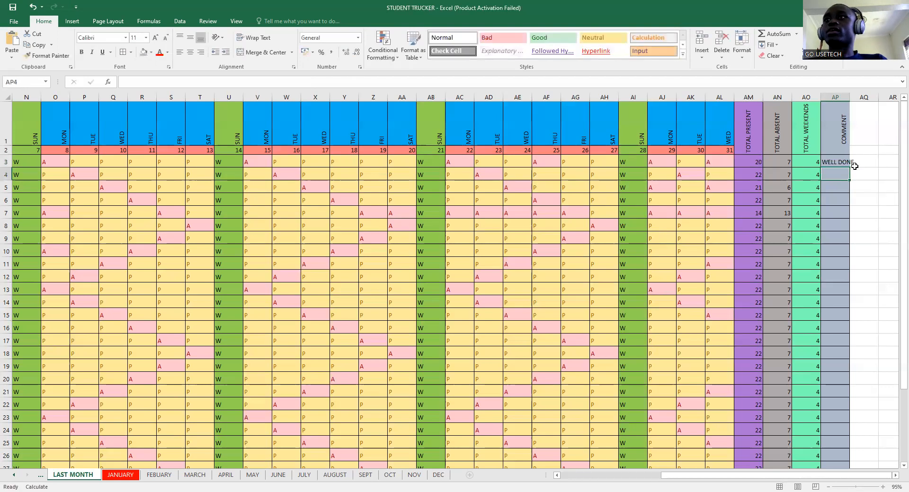
- Fill the comment formula down column AP and re-enter AP7 so it shows PULL UP YOUR STOCKS
{"action": "left_click", "coordinate": [839, 162]}
{"action": "left_click_drag", "start_coordinate": [849, 168], "coordinate": [851, 455]}
{"action": "scroll", "coordinate": [840, 441], "scroll_direction": "up", "scroll_amount": 3}
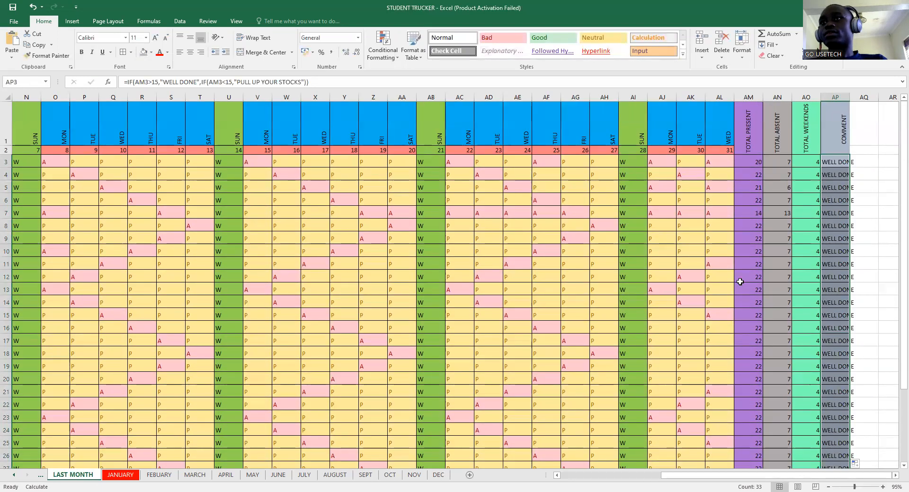
{"action": "left_click", "coordinate": [836, 213]}
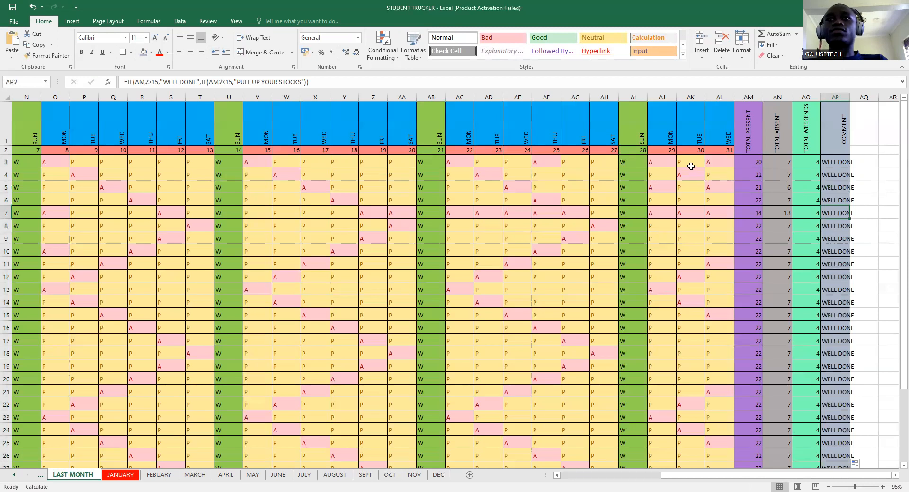
{"action": "double_click", "coordinate": [835, 212]}
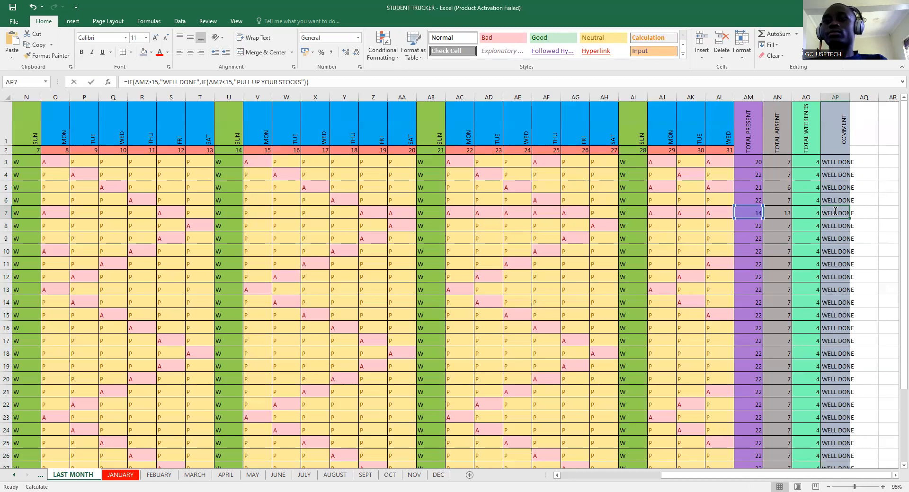
{"action": "key", "text": "Return"}
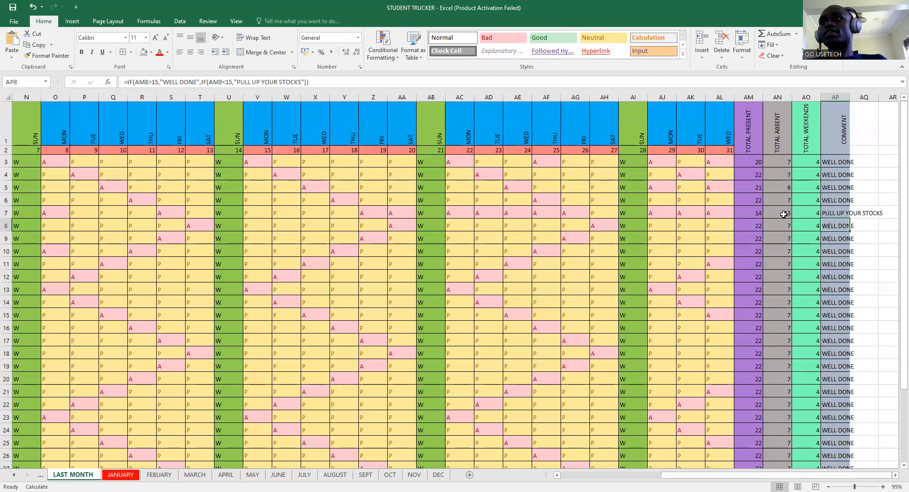
{"action": "left_click", "coordinate": [757, 215]}
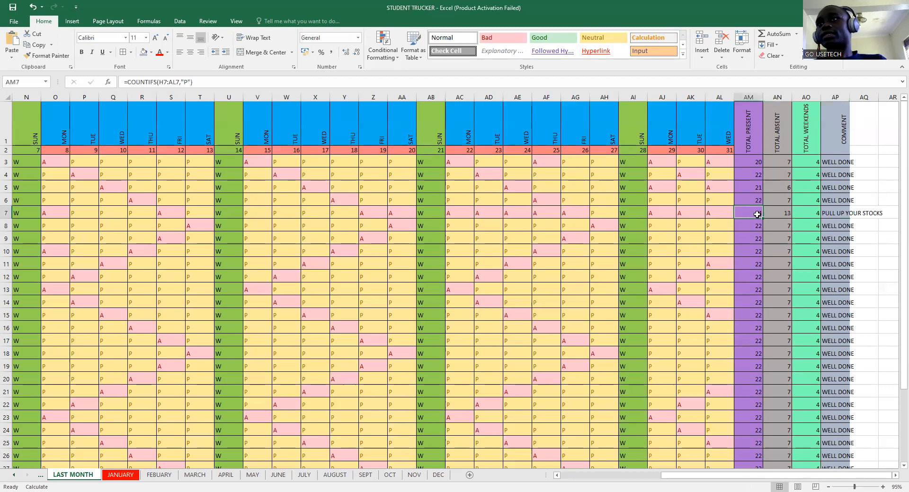
{"action": "left_click", "coordinate": [837, 215]}
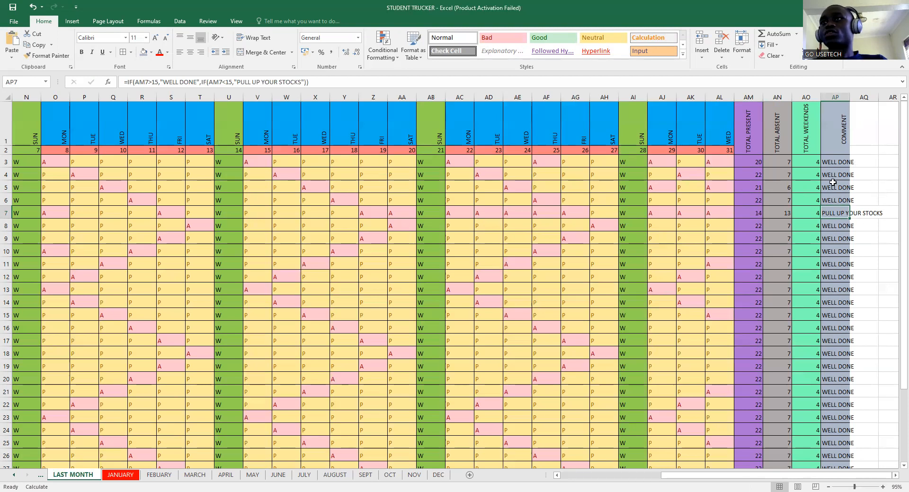
- Apply Wrap Text and a blue font colour to the COMMENT cells in column AP
{"action": "left_click_drag", "start_coordinate": [840, 121], "coordinate": [845, 418]}
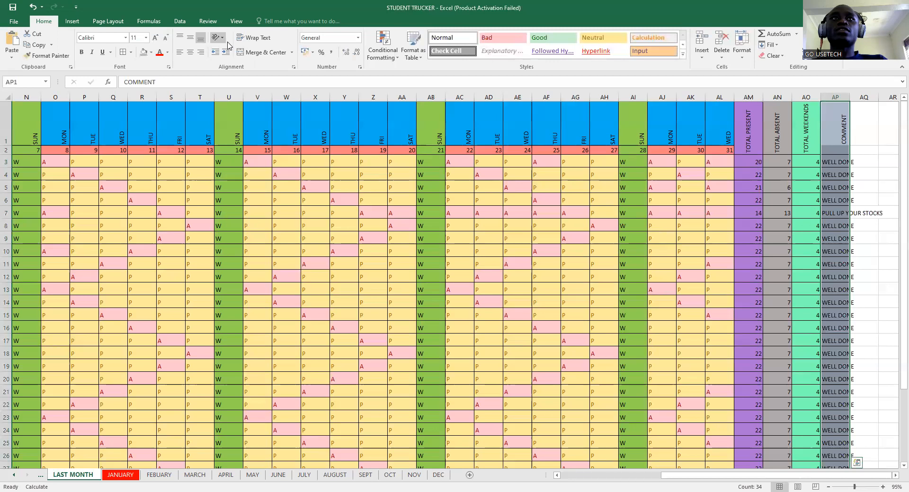
{"action": "left_click", "coordinate": [254, 38]}
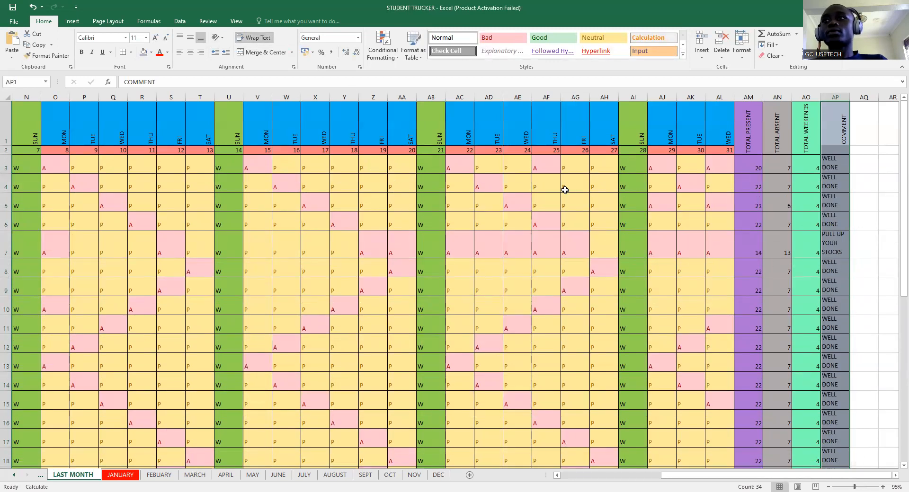
{"action": "left_click", "coordinate": [167, 52]}
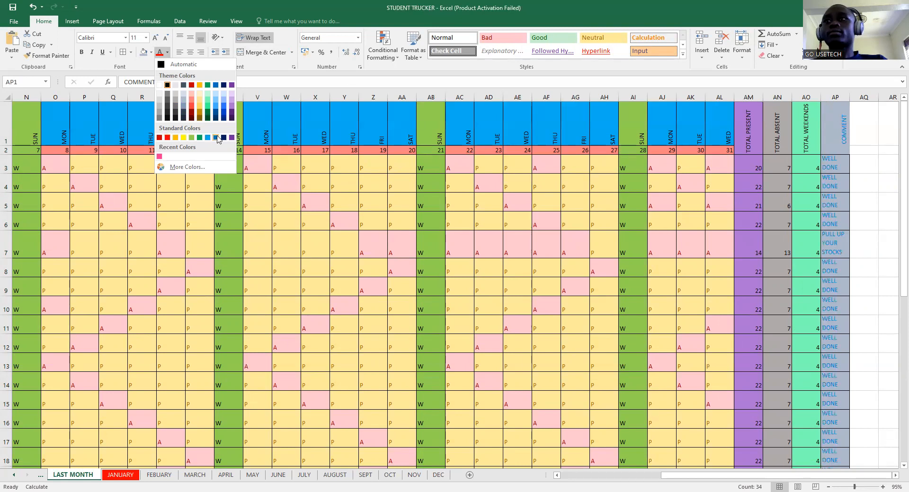
{"action": "left_click", "coordinate": [865, 324]}
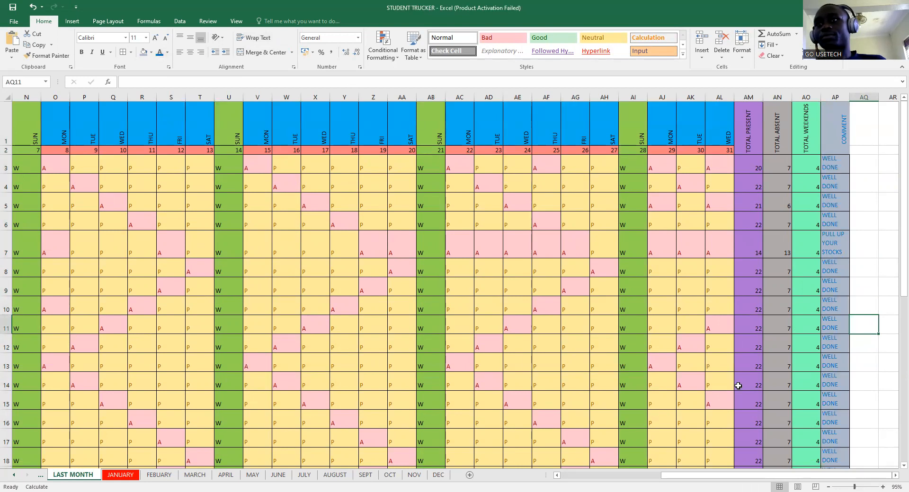
{"action": "scroll", "coordinate": [738, 386], "scroll_direction": "down", "scroll_amount": 1}
- Mark AK29, AE29 and AC29 as absent (A) using their dropdowns
{"action": "scroll", "coordinate": [737, 385], "scroll_direction": "down", "scroll_amount": 4}
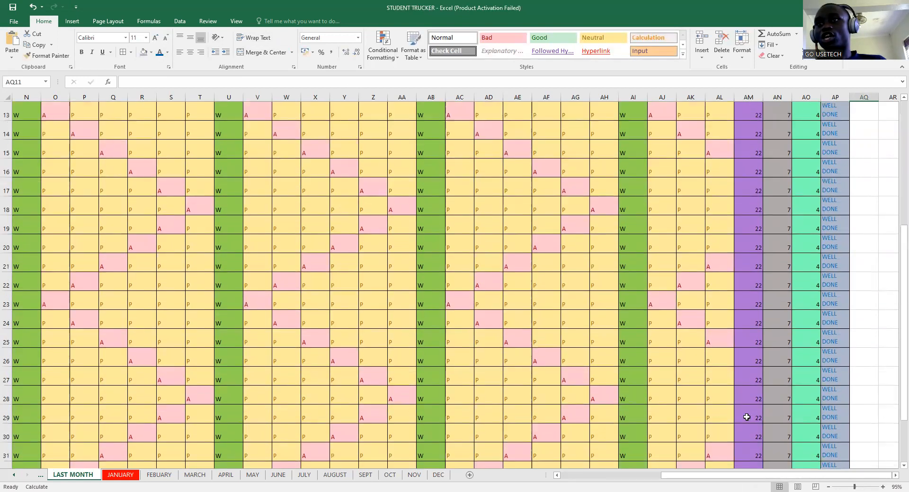
{"action": "left_click", "coordinate": [685, 414]}
{"action": "left_click", "coordinate": [708, 418]}
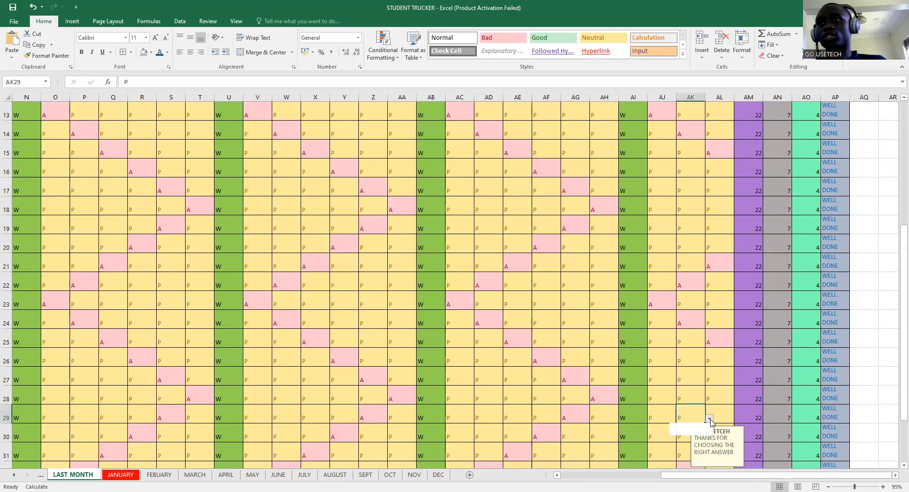
{"action": "left_click", "coordinate": [682, 432]}
{"action": "left_click", "coordinate": [509, 412]}
{"action": "left_click", "coordinate": [536, 418]}
{"action": "left_click", "coordinate": [500, 432]}
{"action": "left_click", "coordinate": [458, 420]}
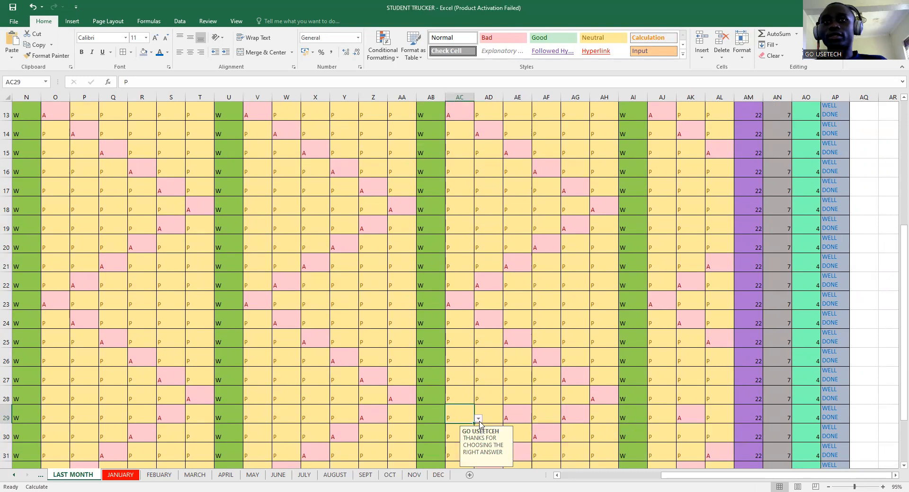
{"action": "left_click", "coordinate": [478, 419]}
{"action": "left_click", "coordinate": [462, 432]}
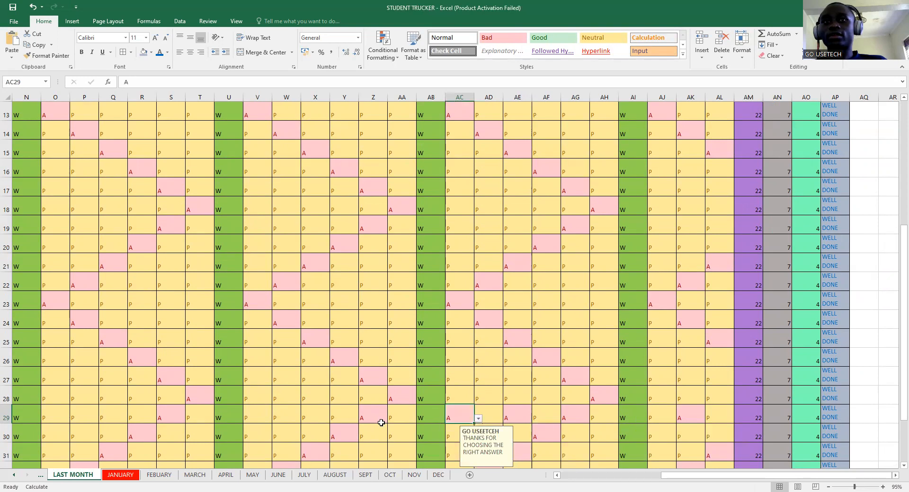
- Mark X29, V29 and Q29 as absent (A) using their dropdowns
{"action": "left_click", "coordinate": [310, 410]}
{"action": "left_click", "coordinate": [333, 418]}
{"action": "left_click", "coordinate": [312, 432]}
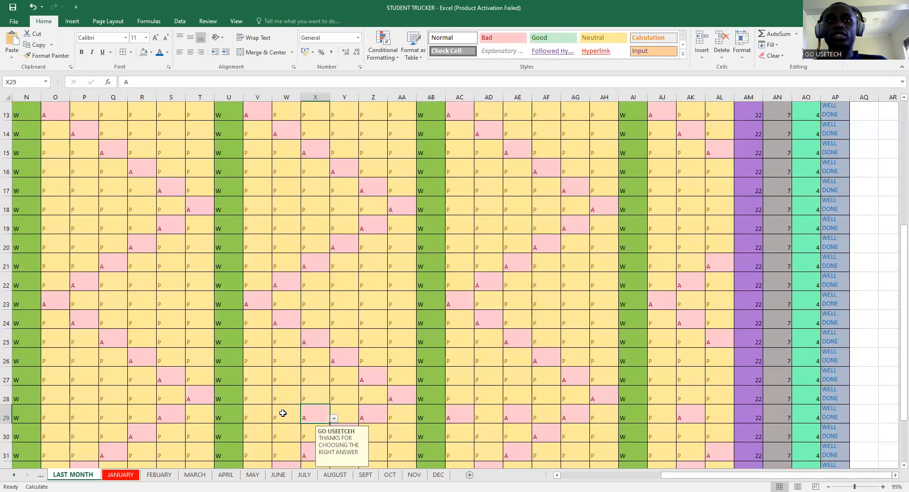
{"action": "left_click", "coordinate": [264, 418]}
{"action": "left_click", "coordinate": [276, 419]}
{"action": "left_click", "coordinate": [264, 427]}
{"action": "left_click", "coordinate": [276, 420]}
{"action": "left_click", "coordinate": [256, 433]}
{"action": "left_click", "coordinate": [116, 412]}
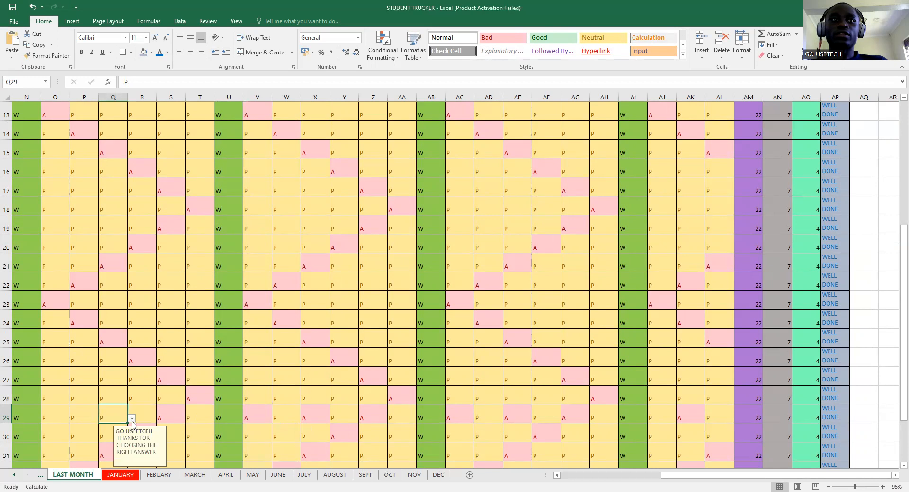
{"action": "left_click", "coordinate": [132, 419]}
{"action": "left_click", "coordinate": [114, 432]}
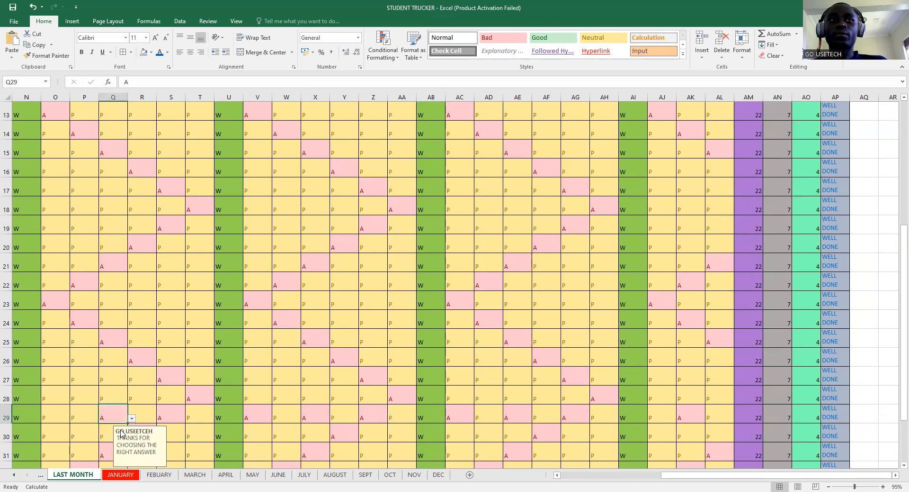
- Refresh AM29's present count to 17, then mark AL29, AJ29 and AH29 absent
{"action": "double_click", "coordinate": [759, 420]}
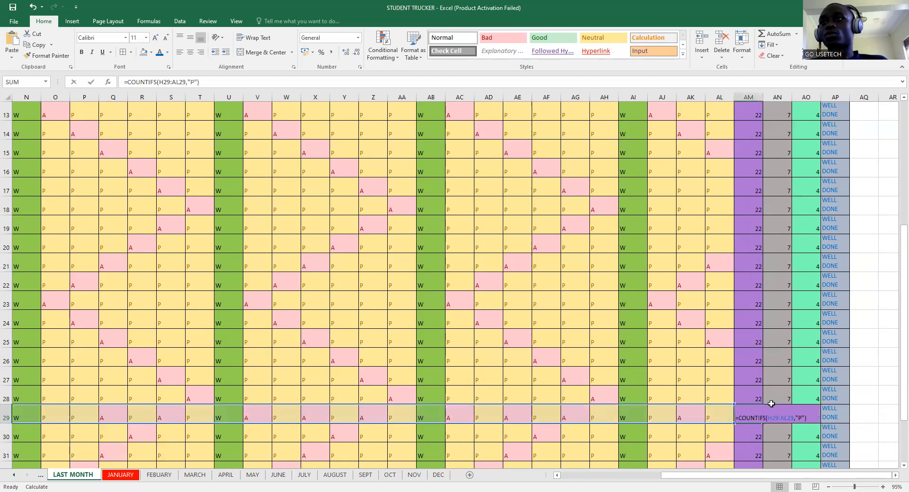
{"action": "key", "text": "Return"}
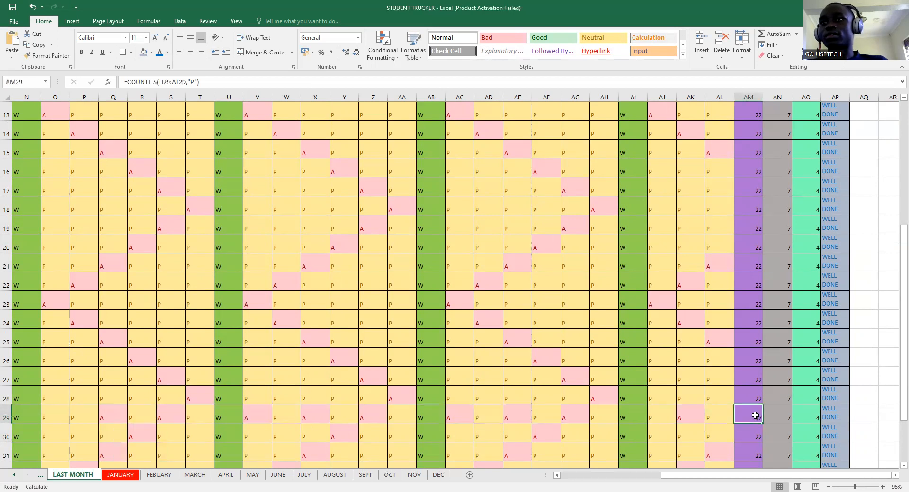
{"action": "left_click", "coordinate": [722, 416]}
{"action": "left_click", "coordinate": [738, 421]}
{"action": "left_click", "coordinate": [707, 433]}
{"action": "left_click", "coordinate": [662, 419]}
{"action": "left_click", "coordinate": [680, 418]}
{"action": "left_click", "coordinate": [662, 433]}
{"action": "left_click", "coordinate": [601, 418]}
{"action": "left_click", "coordinate": [622, 419]}
{"action": "left_click", "coordinate": [605, 433]}
- Mark AD29 and AF29 as absent (A)
{"action": "left_click", "coordinate": [487, 418]}
{"action": "left_click", "coordinate": [506, 419]}
{"action": "left_click", "coordinate": [487, 433]}
{"action": "left_click", "coordinate": [542, 417]}
{"action": "left_click", "coordinate": [564, 419]}
{"action": "left_click", "coordinate": [532, 432]}
- Re-enter AM29, AN29 and AP29 so row 29 shows 12 present, 15 absent, PULL UP YOUR STOCKS
{"action": "left_click", "coordinate": [755, 417]}
{"action": "double_click", "coordinate": [756, 417]}
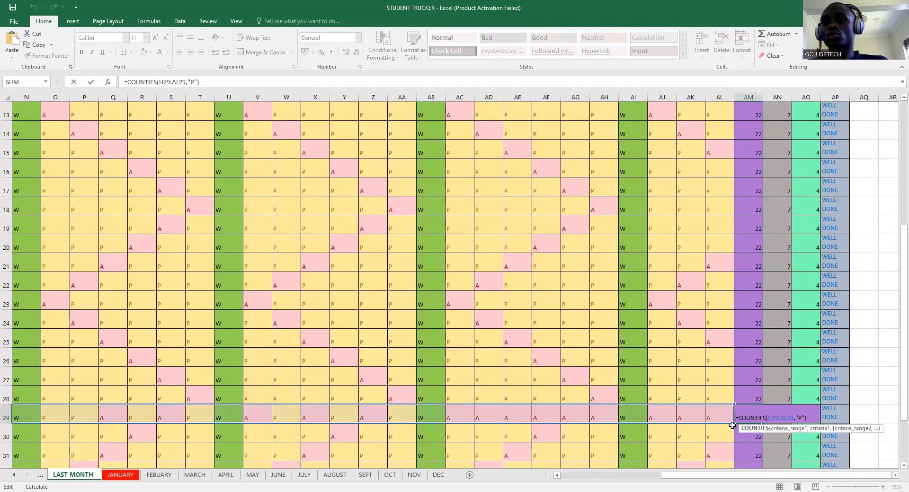
{"action": "key", "text": "Return"}
{"action": "double_click", "coordinate": [787, 416]}
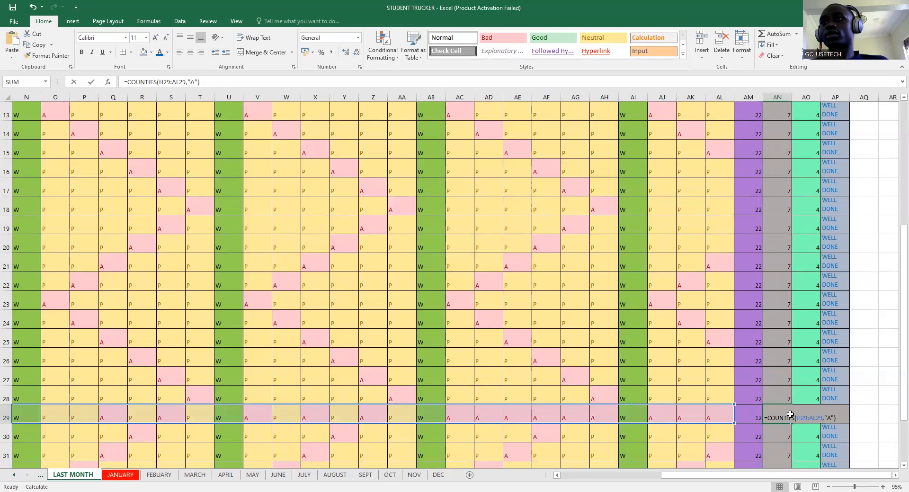
{"action": "key", "text": "Return"}
{"action": "left_click", "coordinate": [835, 418]}
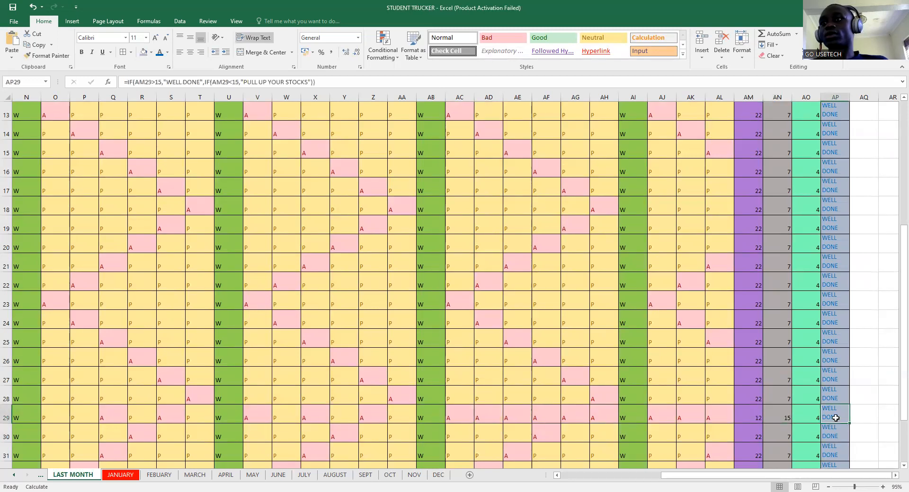
{"action": "double_click", "coordinate": [845, 416]}
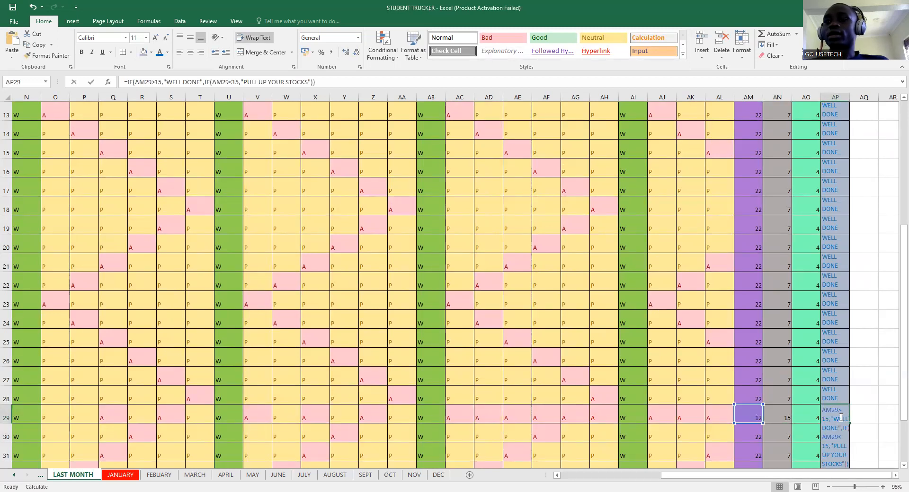
{"action": "key", "text": "Return"}
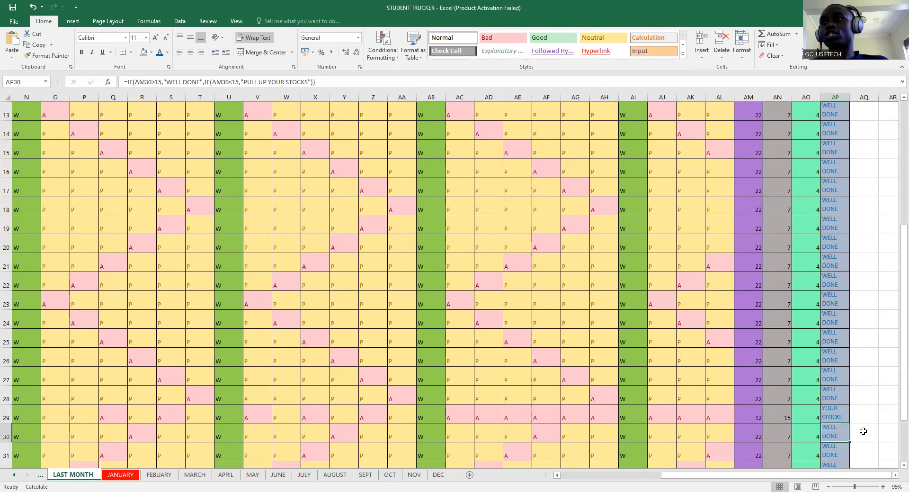
{"action": "left_click", "coordinate": [842, 417]}
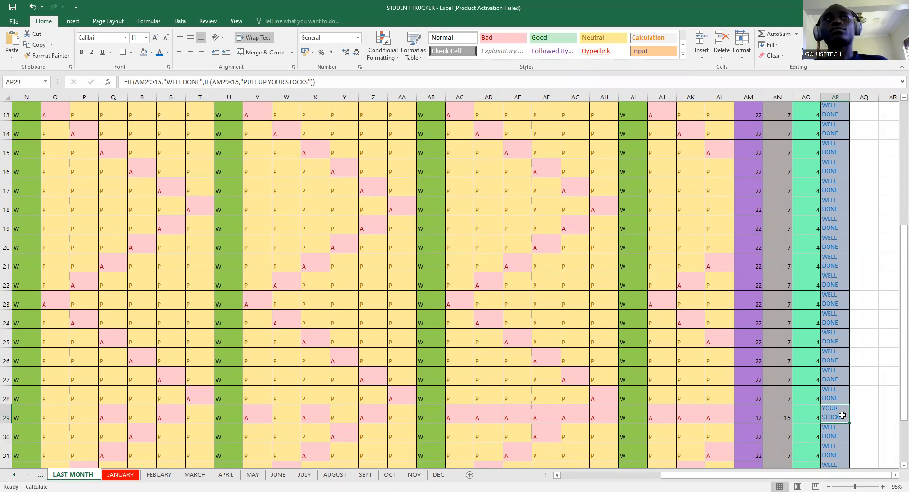
- Scroll the LAST MONTH sheet back to its top-left and switch to the MAIN HOME PAGE sheet
{"action": "scroll", "coordinate": [842, 415], "scroll_direction": "up", "scroll_amount": 1}
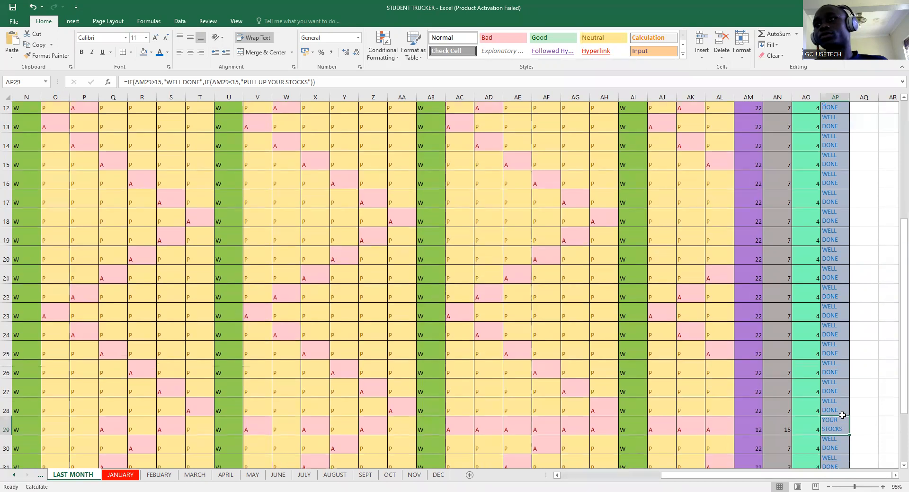
{"action": "scroll", "coordinate": [752, 392], "scroll_direction": "up", "scroll_amount": 3}
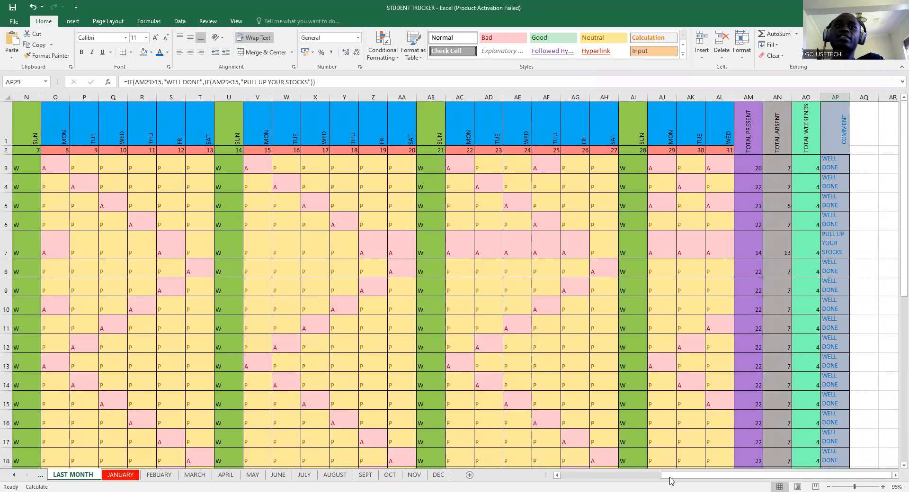
{"action": "left_click_drag", "start_coordinate": [733, 479], "coordinate": [500, 445]}
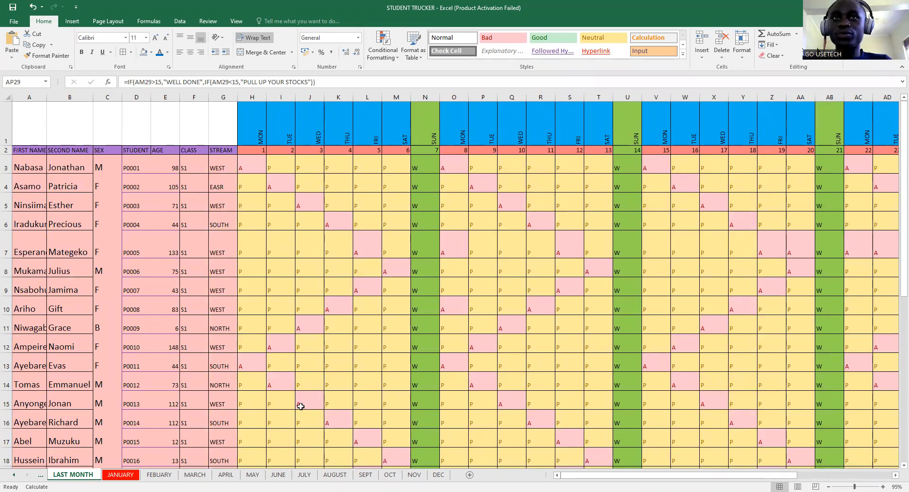
{"action": "scroll", "coordinate": [301, 407], "scroll_direction": "down", "scroll_amount": 3}
{"action": "scroll", "coordinate": [298, 407], "scroll_direction": "up", "scroll_amount": 3}
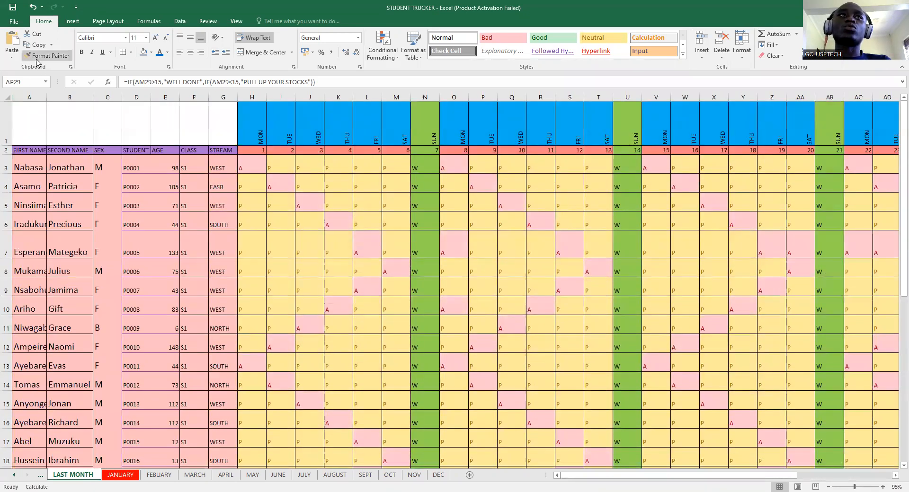
{"action": "left_click", "coordinate": [40, 476]}
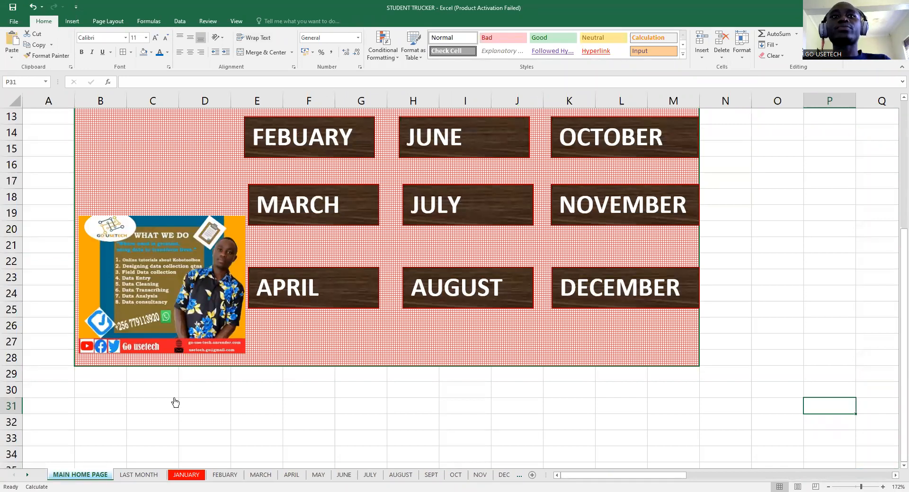
- From the Insert tab, cancel the Pictures dialog and pick the Rectangle shape to draw below the month buttons
{"action": "scroll", "coordinate": [353, 272], "scroll_direction": "up", "scroll_amount": 4}
{"action": "scroll", "coordinate": [449, 333], "scroll_direction": "down", "scroll_amount": 2}
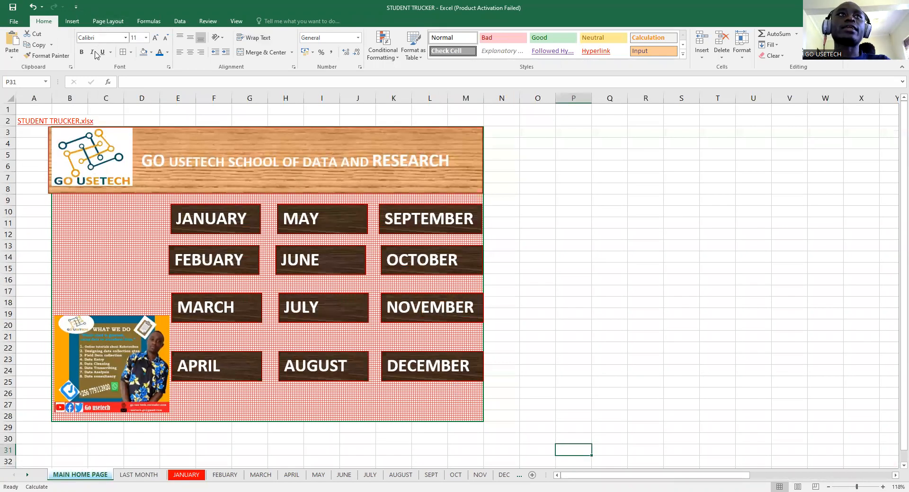
{"action": "left_click", "coordinate": [72, 21]}
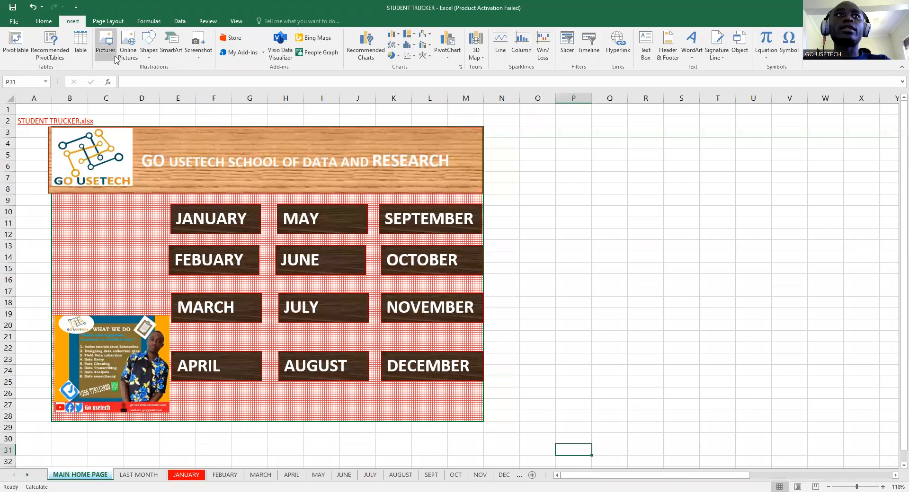
{"action": "left_click", "coordinate": [108, 55]}
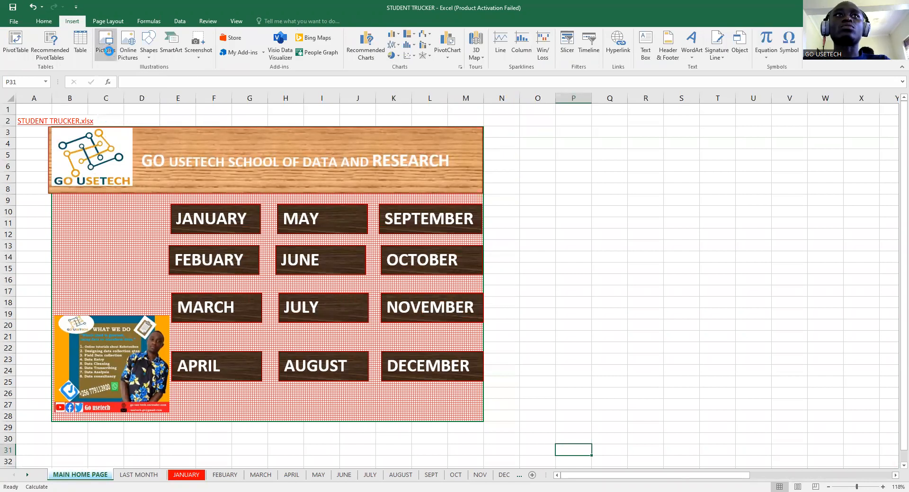
{"action": "left_click", "coordinate": [443, 7]}
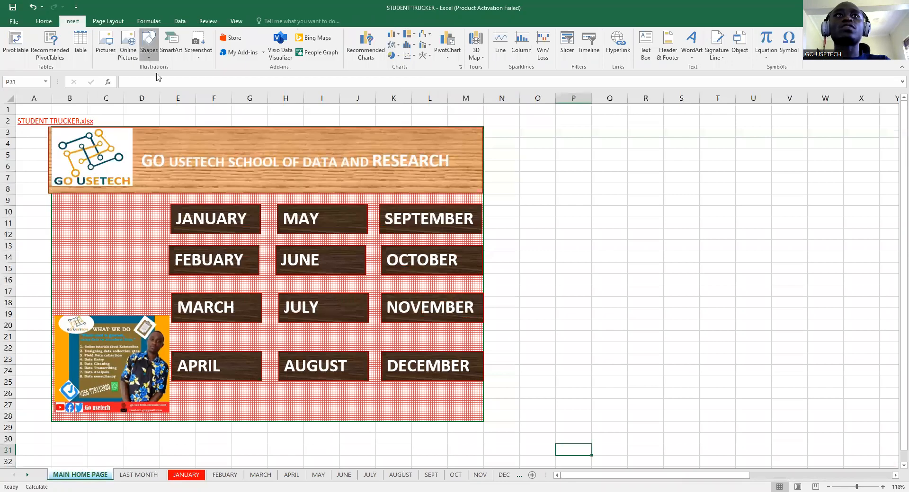
{"action": "left_click", "coordinate": [172, 78]}
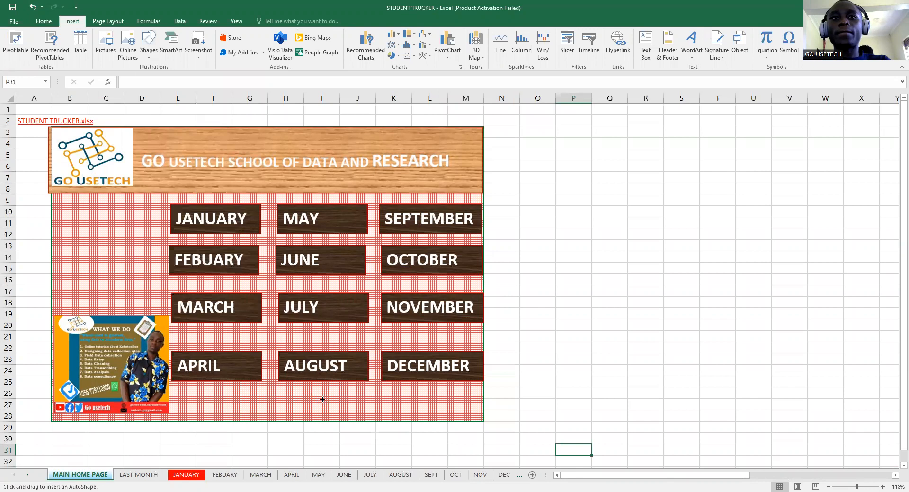
{"action": "left_click_drag", "start_coordinate": [322, 400], "coordinate": [322, 399]}
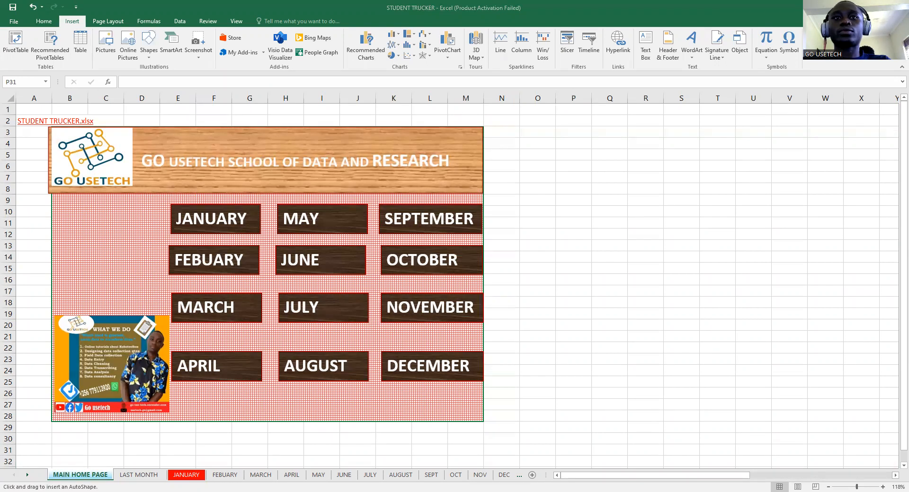
- Place a rectangle below AUGUST, fill it with the Walnut wood texture, and widen it
{"action": "left_click", "coordinate": [338, 402]}
{"action": "right_click", "coordinate": [339, 402]}
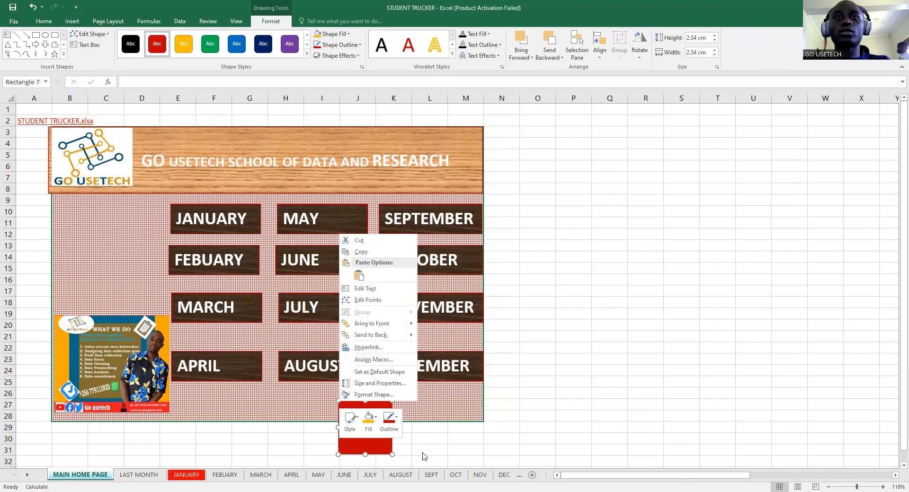
{"action": "left_click", "coordinate": [370, 429]}
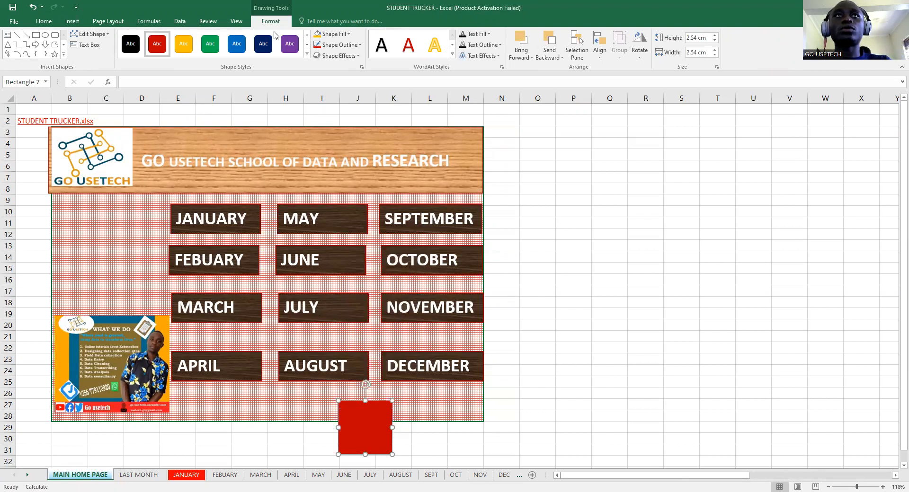
{"action": "left_click", "coordinate": [352, 45]}
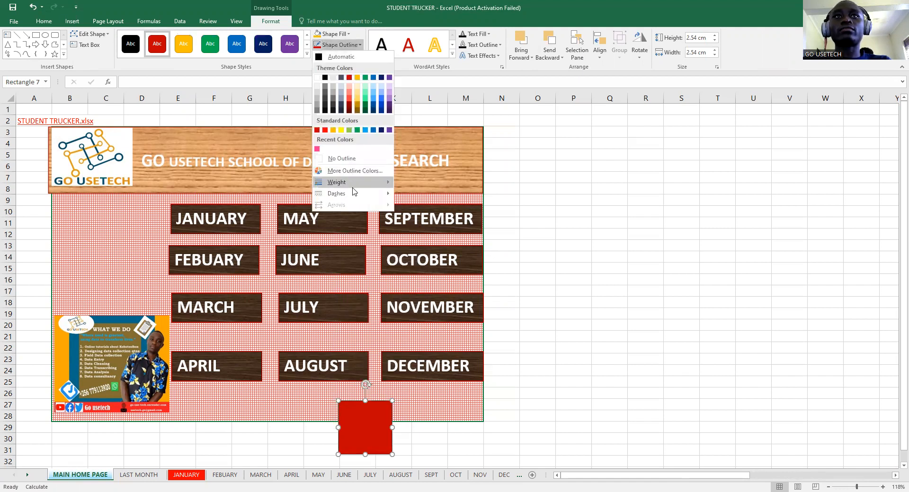
{"action": "left_click", "coordinate": [347, 34]}
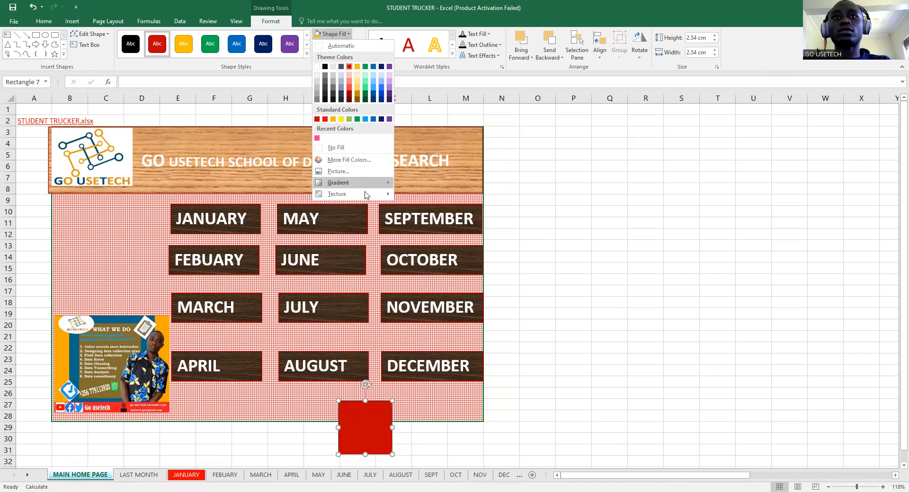
{"action": "mouse_move", "coordinate": [365, 195]}
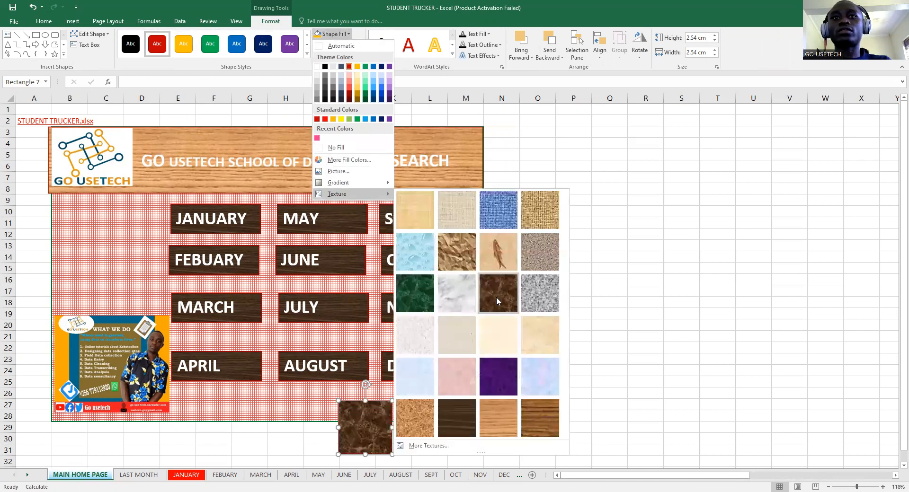
{"action": "left_click", "coordinate": [451, 422]}
{"action": "left_click_drag", "start_coordinate": [392, 427], "coordinate": [447, 427]}
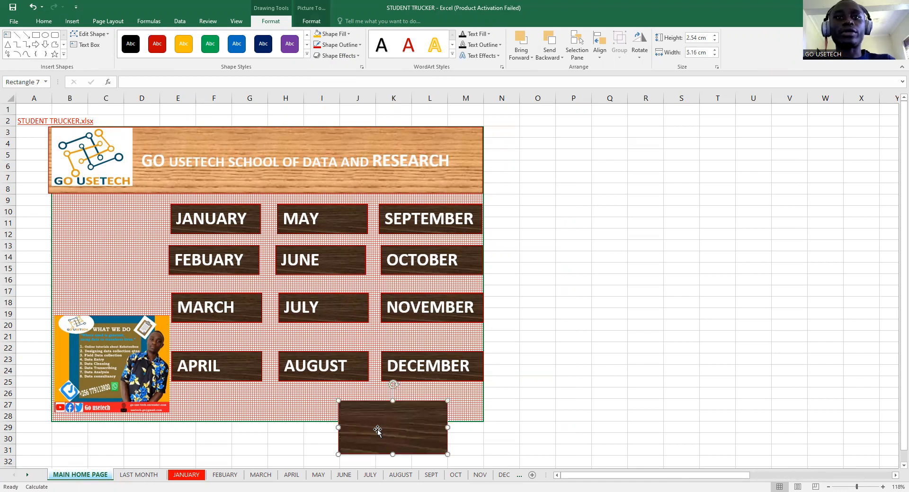
- Type LAST MONTH into the rectangle, resize it, and make the text bold and larger
{"action": "type", "text": "LAST MONTH"}
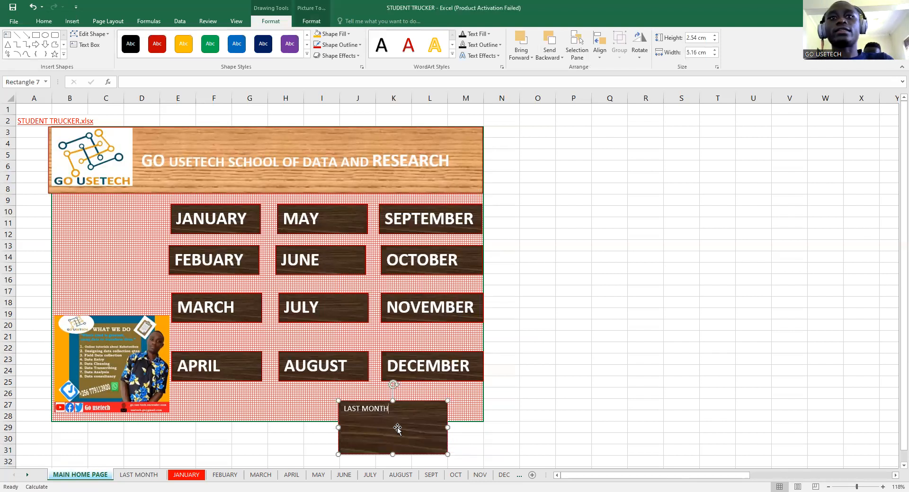
{"action": "left_click_drag", "start_coordinate": [393, 454], "coordinate": [391, 425]}
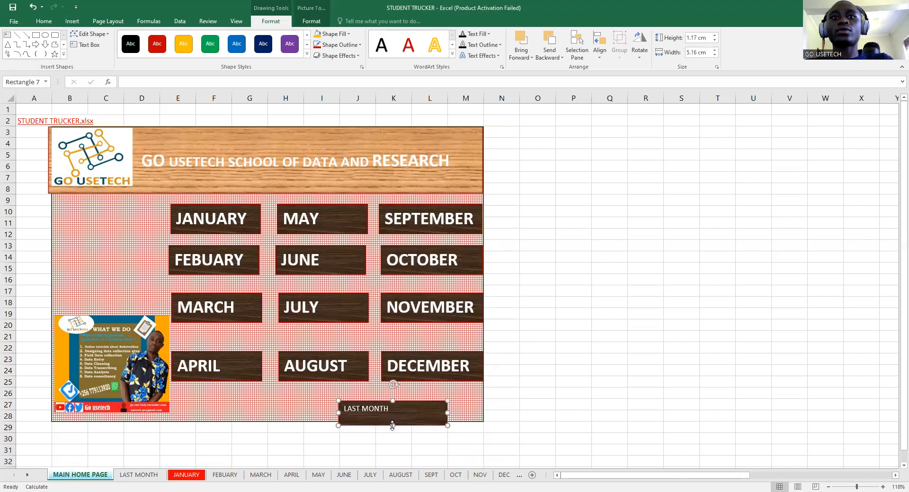
{"action": "left_click_drag", "start_coordinate": [447, 413], "coordinate": [340, 406]}
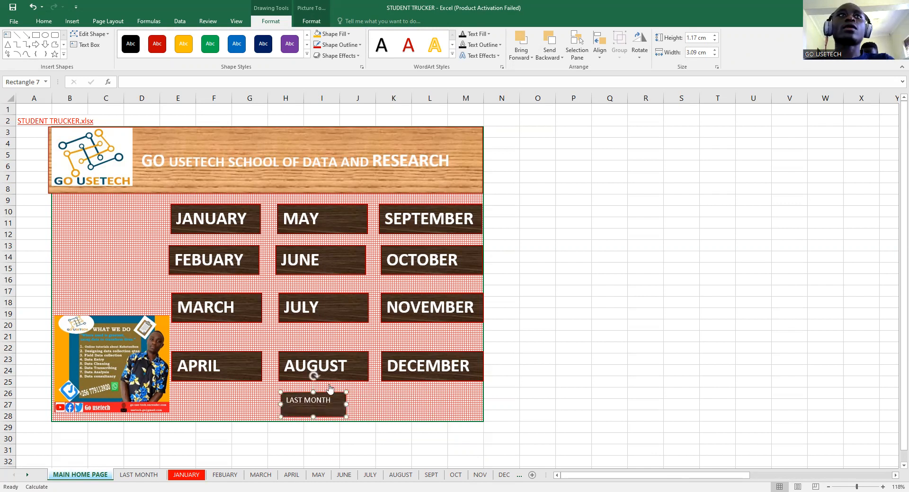
{"action": "left_click", "coordinate": [43, 22]}
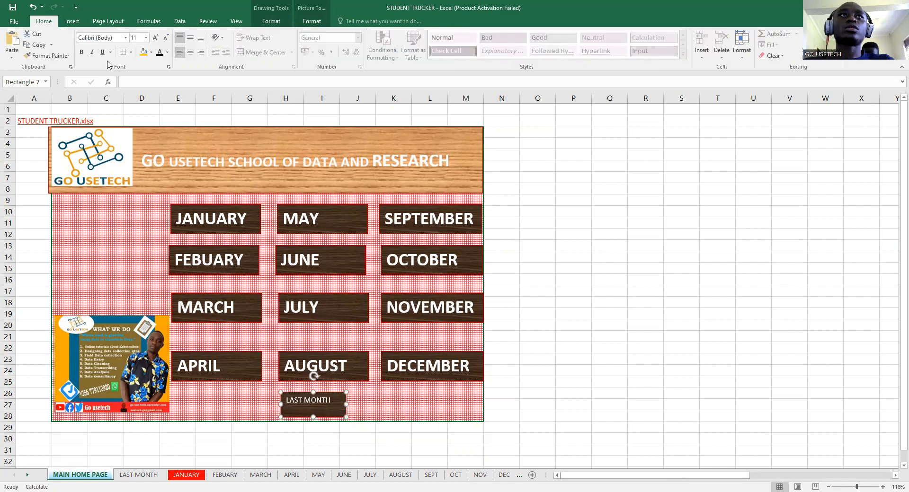
{"action": "left_click", "coordinate": [82, 52]}
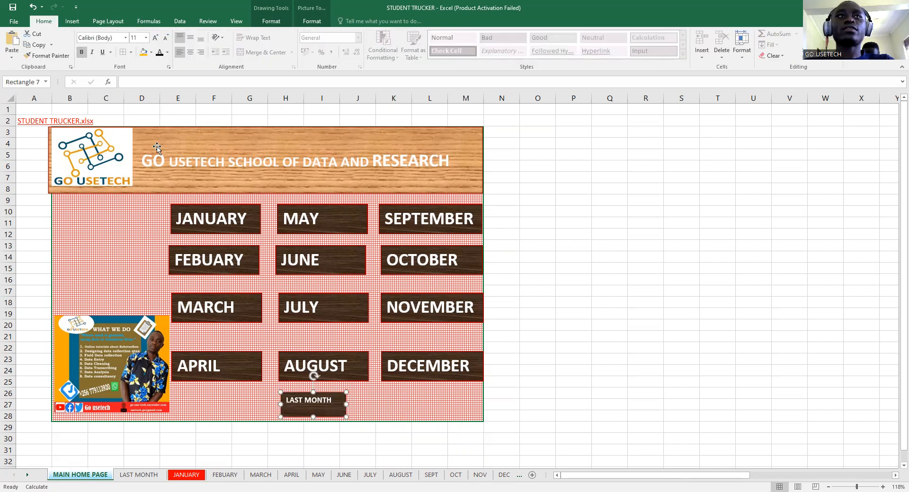
{"action": "left_click", "coordinate": [154, 38]}
{"action": "left_click", "coordinate": [154, 38]}
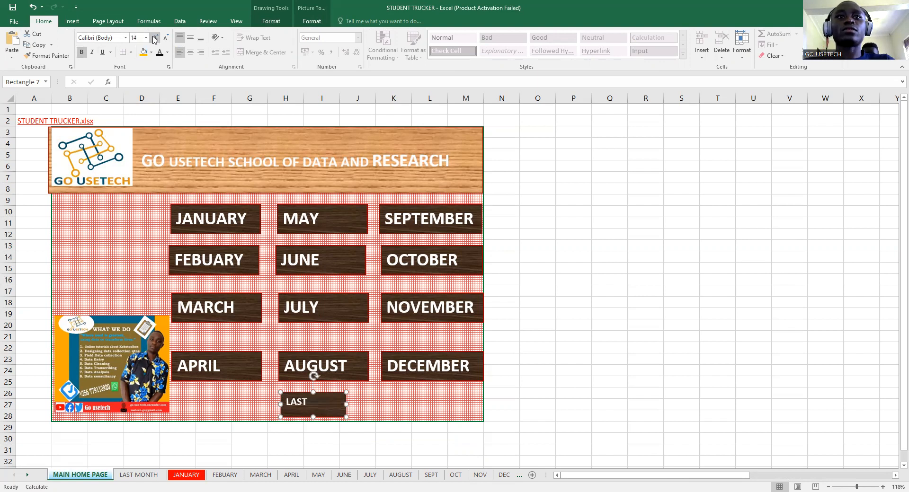
- Increase the LAST MONTH text to 28 pt, widening the box so it stays on one line
{"action": "left_click_drag", "start_coordinate": [346, 405], "coordinate": [382, 405]}
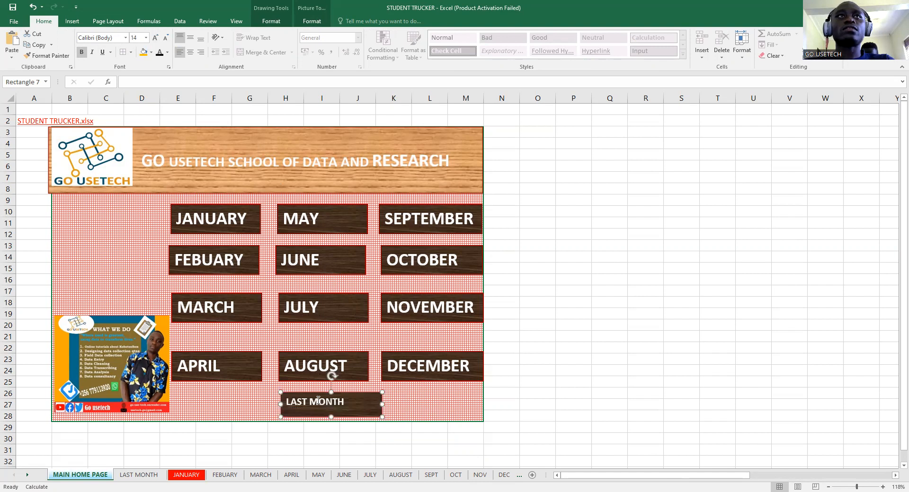
{"action": "left_click", "coordinate": [156, 37]}
{"action": "left_click", "coordinate": [156, 38]}
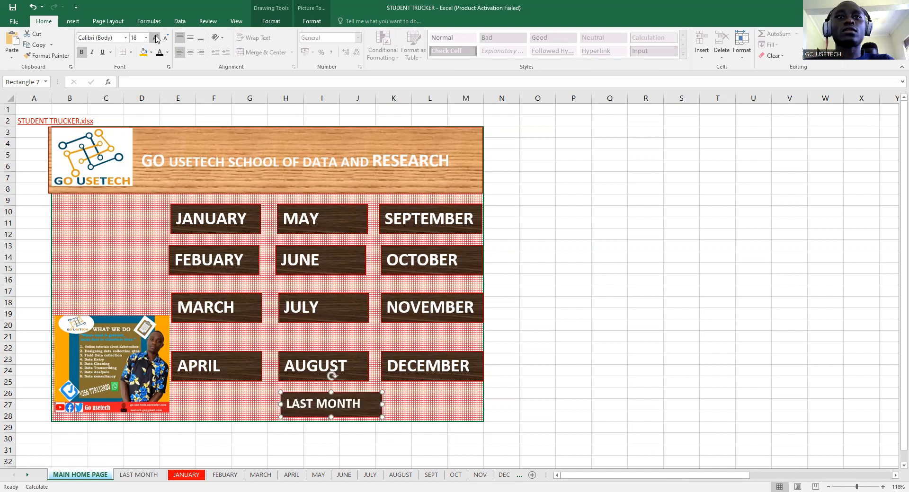
{"action": "left_click", "coordinate": [156, 38]}
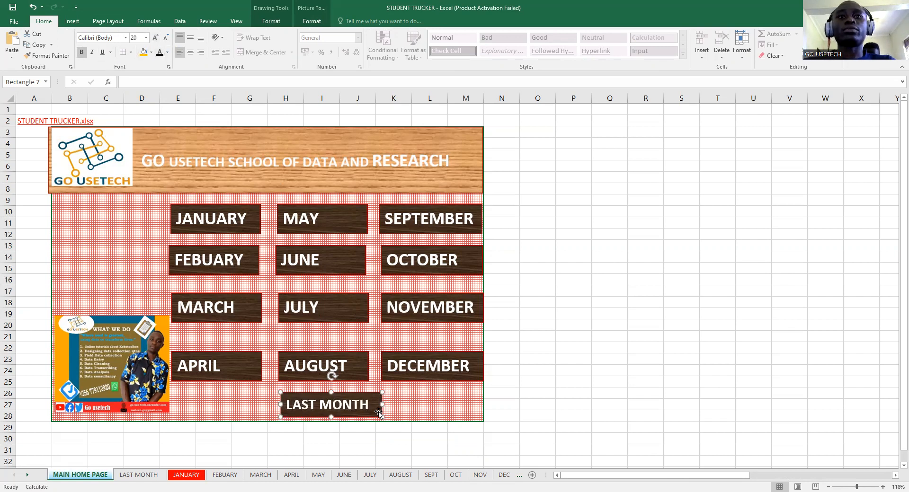
{"action": "left_click_drag", "start_coordinate": [331, 417], "coordinate": [331, 419]}
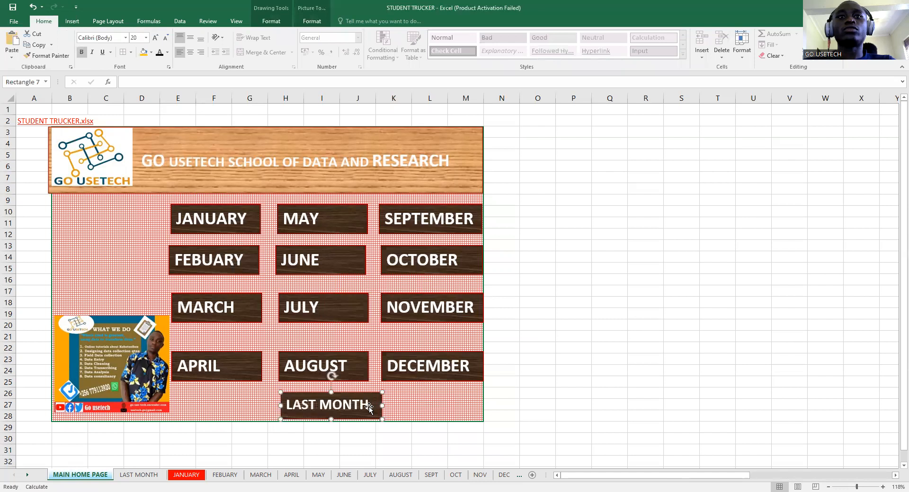
{"action": "left_click_drag", "start_coordinate": [383, 406], "coordinate": [399, 406]}
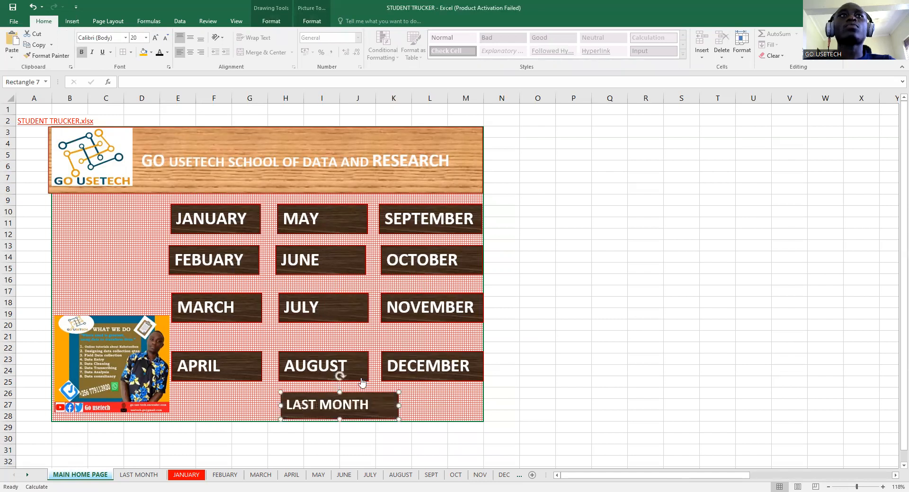
{"action": "left_click", "coordinate": [155, 40]}
{"action": "left_click", "coordinate": [155, 40]}
{"action": "left_click", "coordinate": [155, 40]}
{"action": "left_click", "coordinate": [155, 40]}
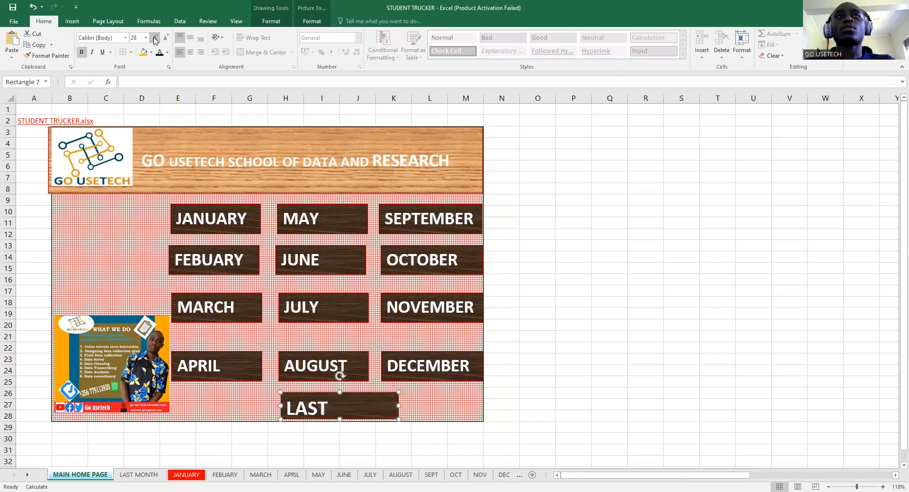
{"action": "left_click_drag", "start_coordinate": [399, 406], "coordinate": [418, 406]}
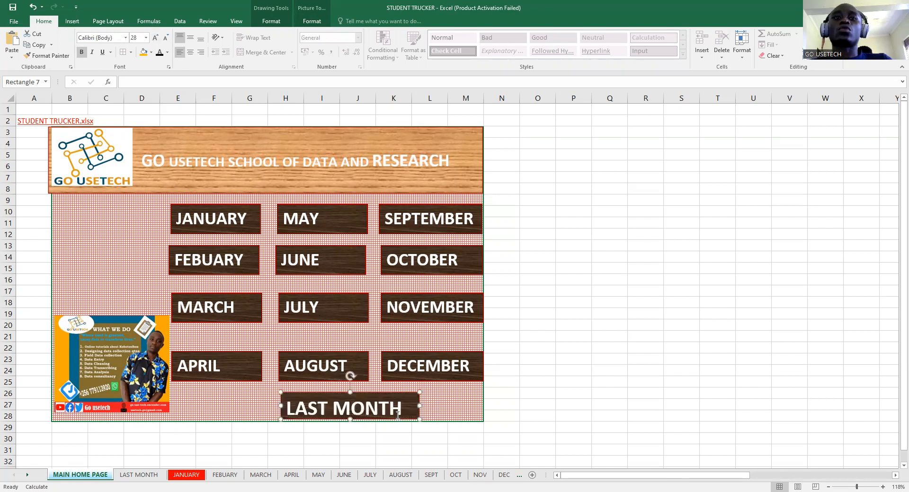
{"action": "left_click", "coordinate": [459, 450]}
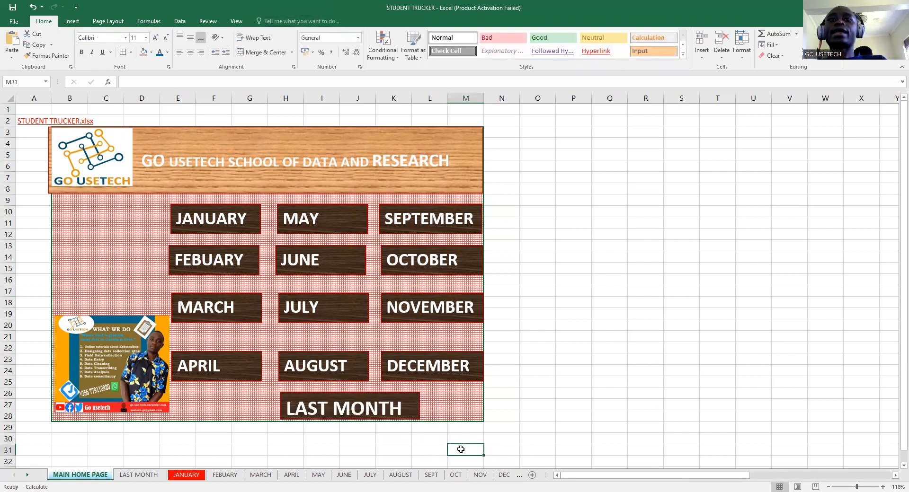
- Compare the LAST MONTH button's text size with the DECEMBER and MARCH buttons
{"action": "left_click", "coordinate": [360, 404], "text": "ctrl"}
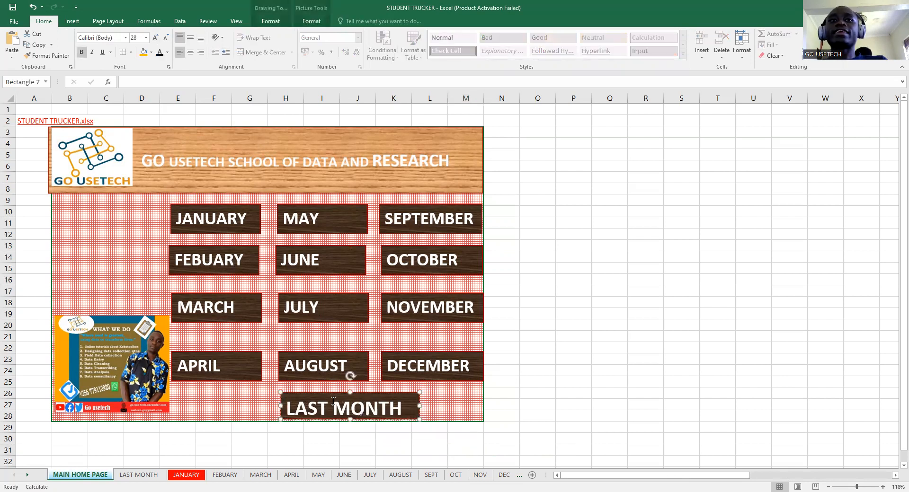
{"action": "left_click", "coordinate": [464, 376]}
{"action": "left_click", "coordinate": [389, 410]}
{"action": "left_click", "coordinate": [235, 306]}
{"action": "left_click", "coordinate": [381, 411]}
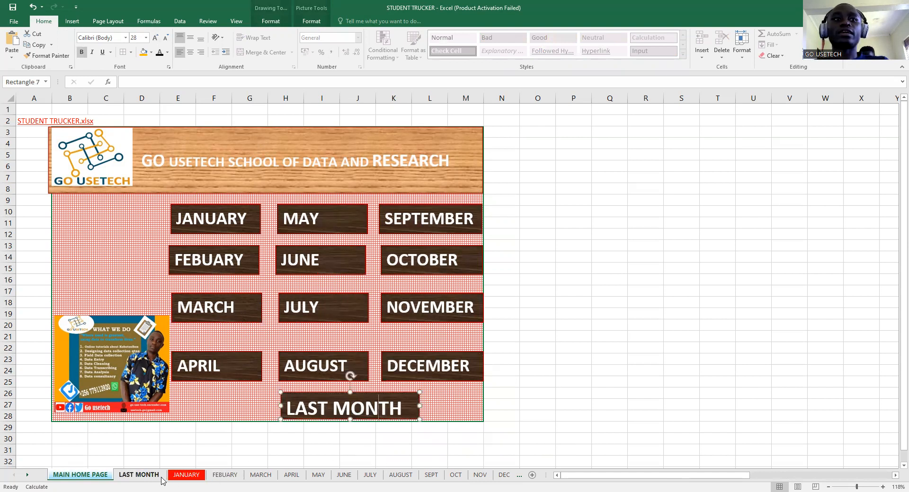
- Glance at the LAST MONTH sheet, then return home and bring up the LAST MONTH button's options
{"action": "left_click", "coordinate": [141, 476]}
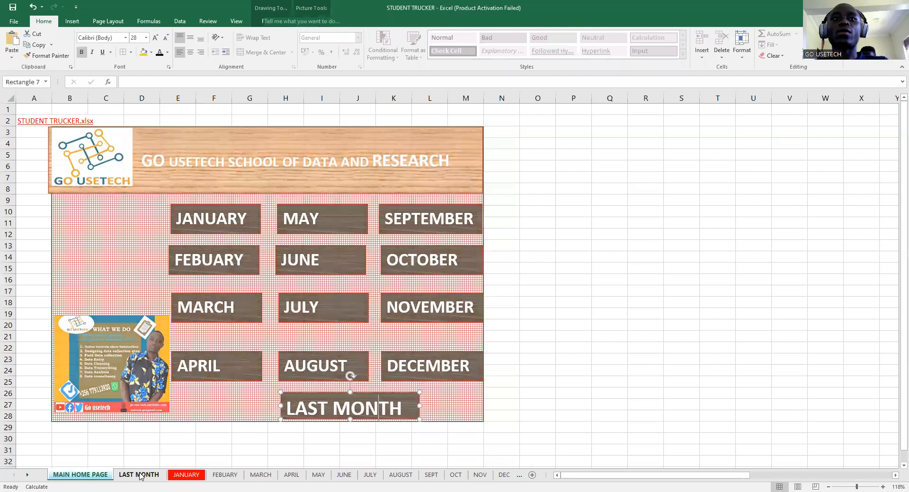
{"action": "right_click", "coordinate": [141, 476]}
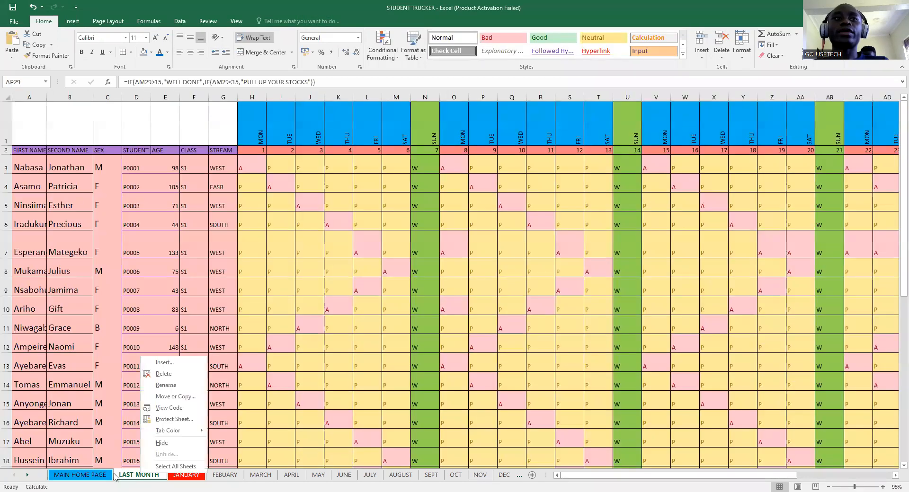
{"action": "key", "text": "Escape"}
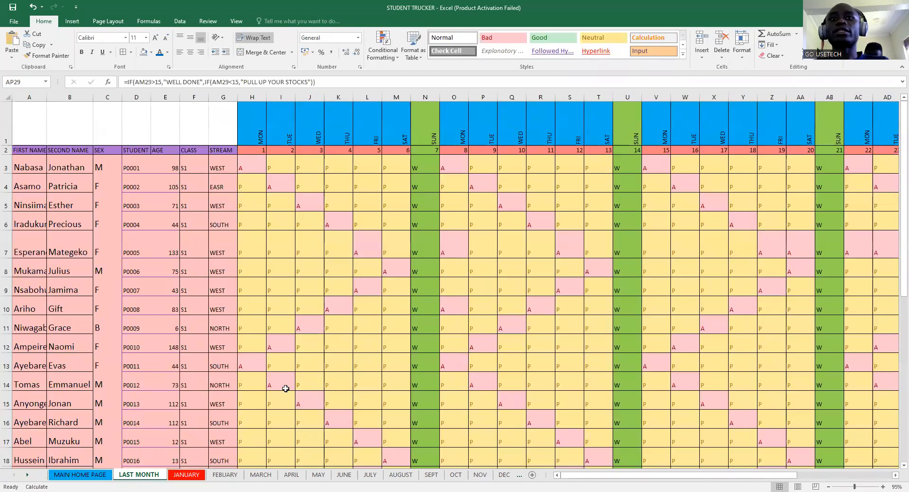
{"action": "scroll", "coordinate": [365, 320], "scroll_direction": "down", "scroll_amount": 2}
{"action": "scroll", "coordinate": [121, 405], "scroll_direction": "up", "scroll_amount": 2}
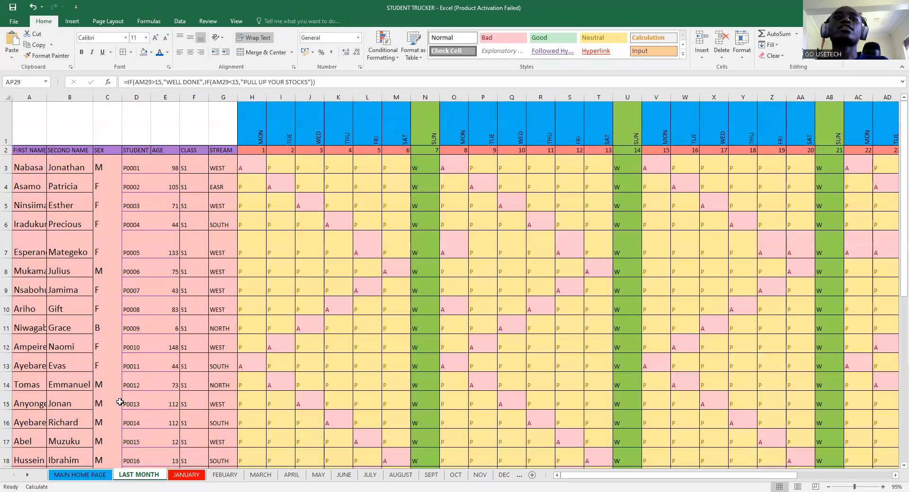
{"action": "left_click", "coordinate": [86, 477]}
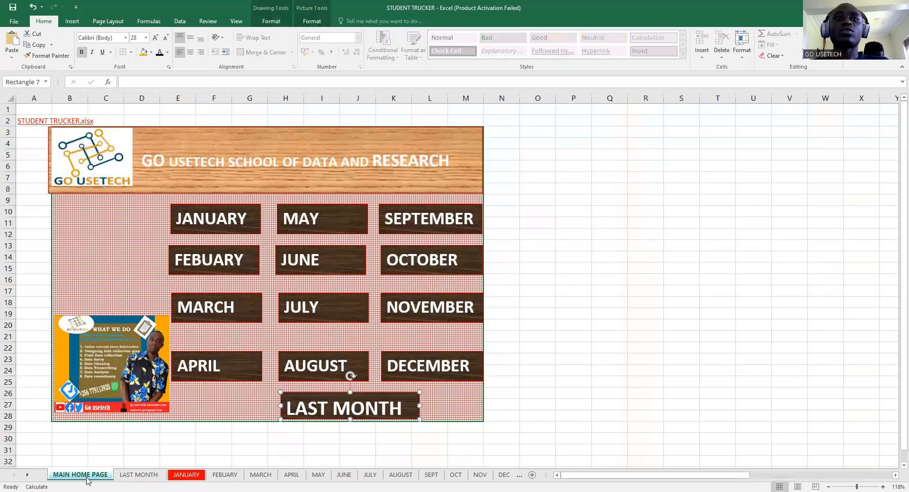
{"action": "right_click", "coordinate": [402, 411]}
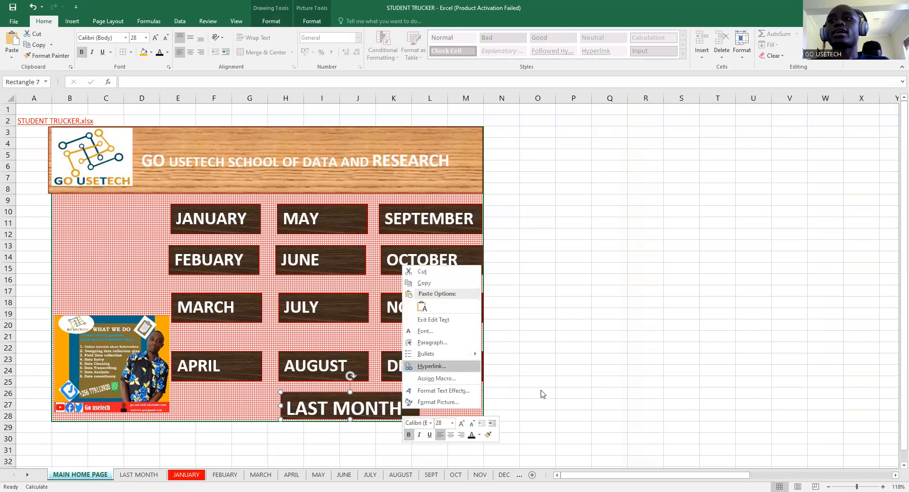
- Start a hyperlink on the LAST MONTH button and review each link type in the dialog
{"action": "left_click", "coordinate": [868, 482]}
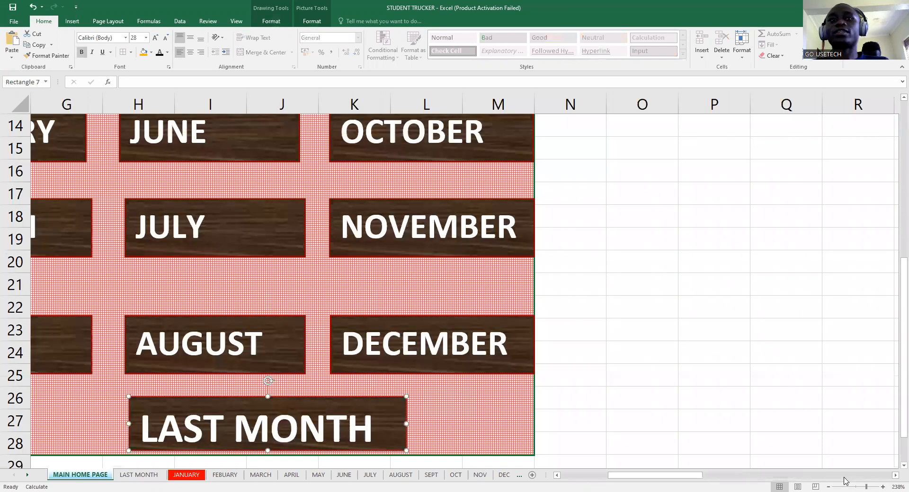
{"action": "scroll", "coordinate": [329, 237], "scroll_direction": "down", "scroll_amount": 4}
{"action": "scroll", "coordinate": [305, 292], "scroll_direction": "up", "scroll_amount": 3}
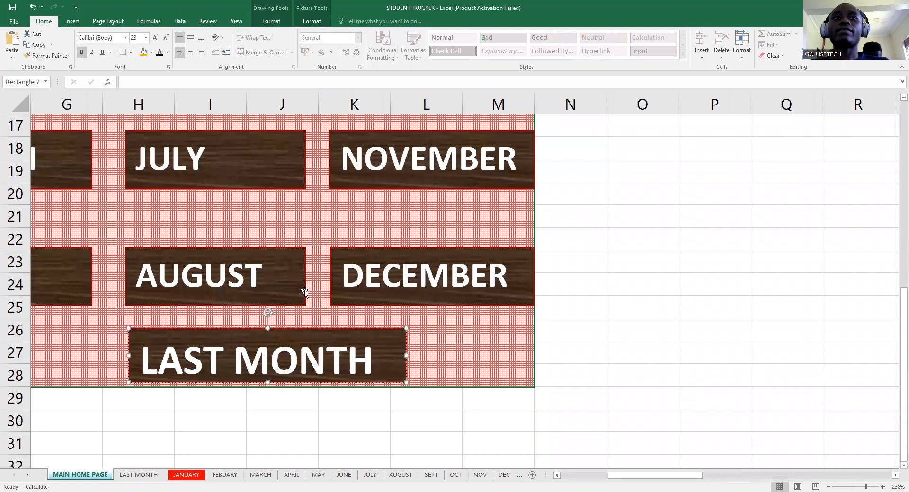
{"action": "right_click", "coordinate": [231, 354]}
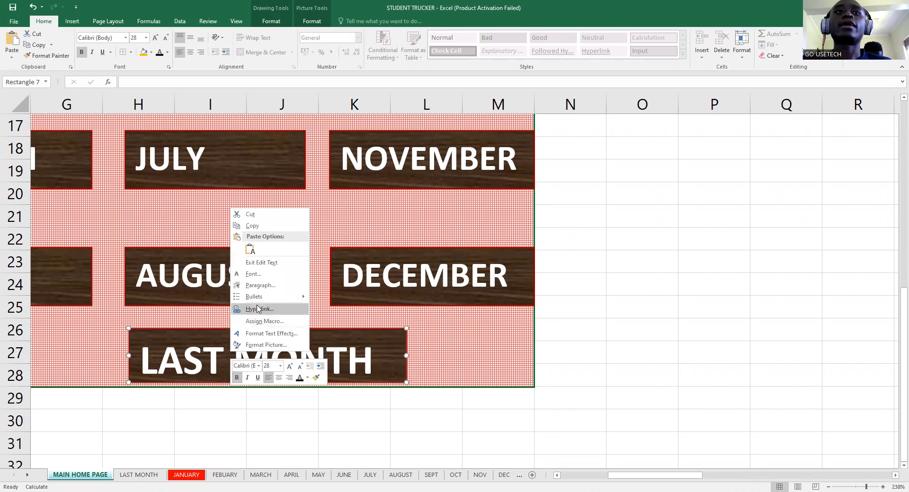
{"action": "left_click", "coordinate": [258, 310]}
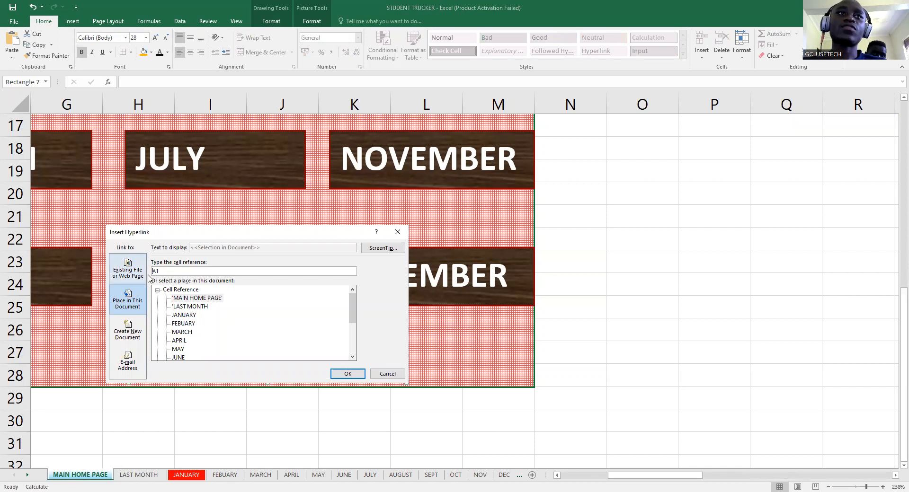
{"action": "left_click", "coordinate": [129, 266]}
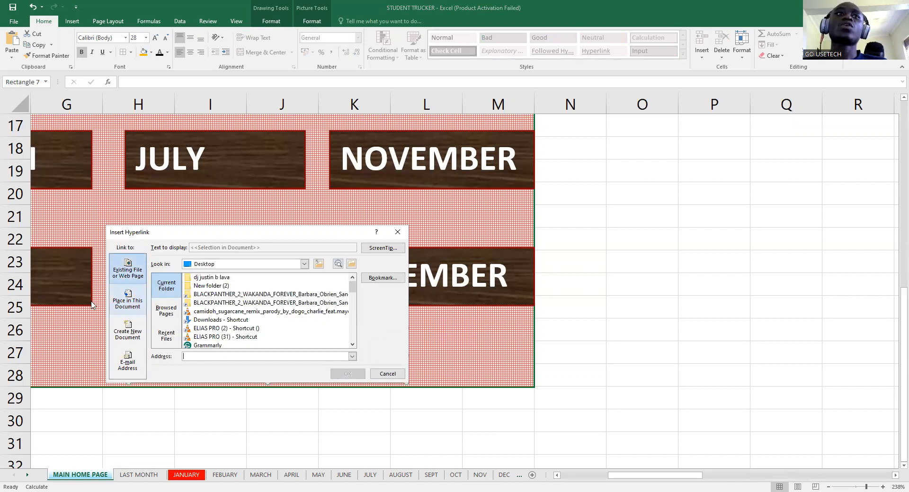
{"action": "left_click", "coordinate": [128, 301]}
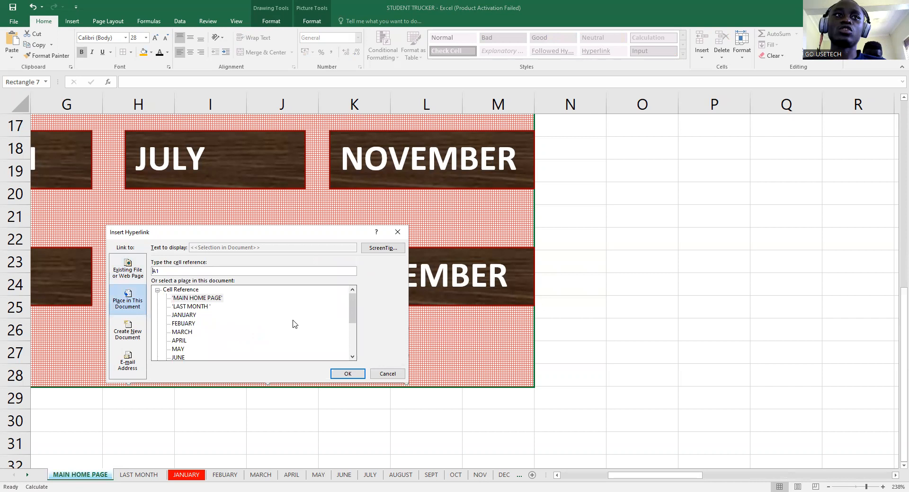
{"action": "left_click", "coordinate": [128, 336]}
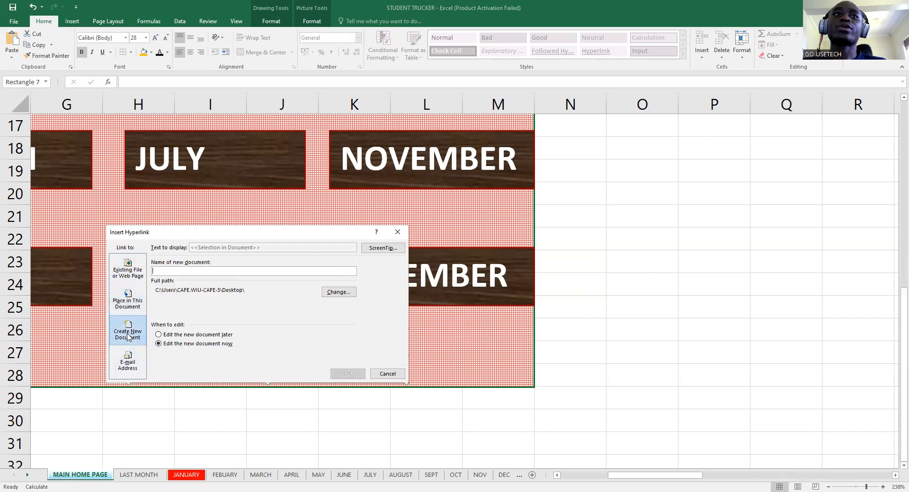
{"action": "left_click", "coordinate": [130, 364]}
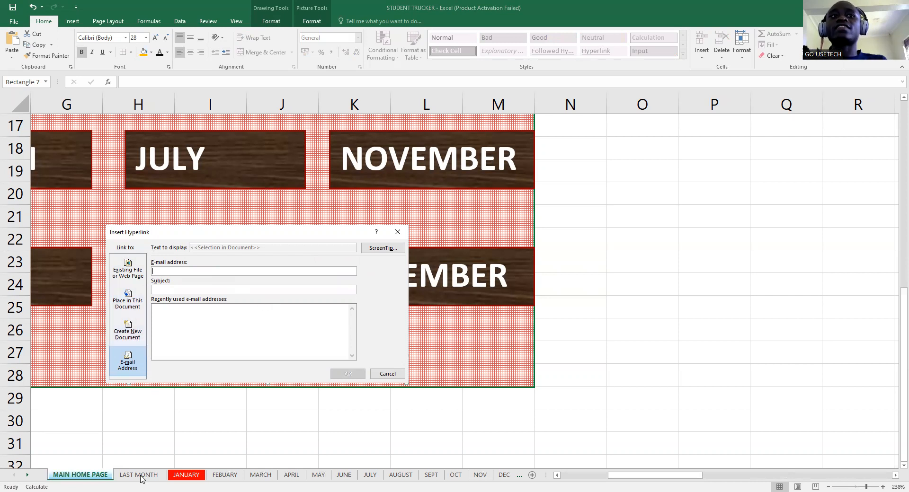
- Link the button to the LAST MONTH sheet in this workbook and confirm
{"action": "left_click", "coordinate": [134, 304]}
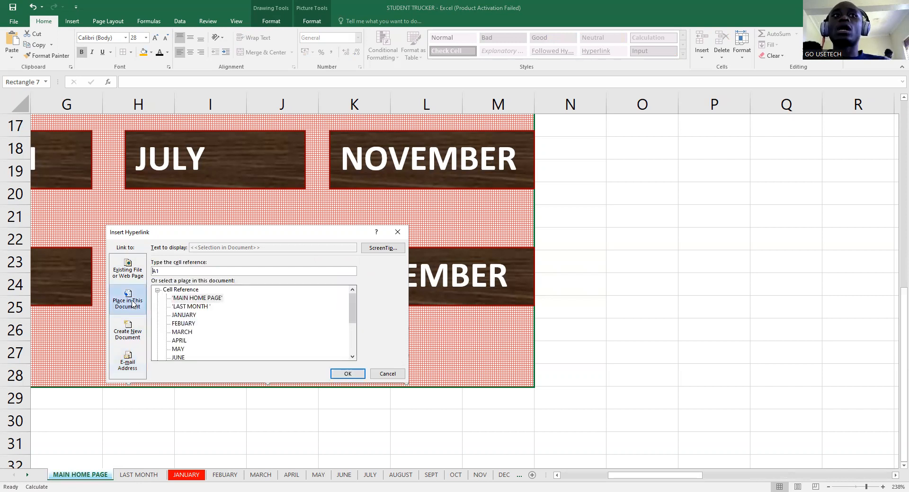
{"action": "left_click", "coordinate": [197, 308]}
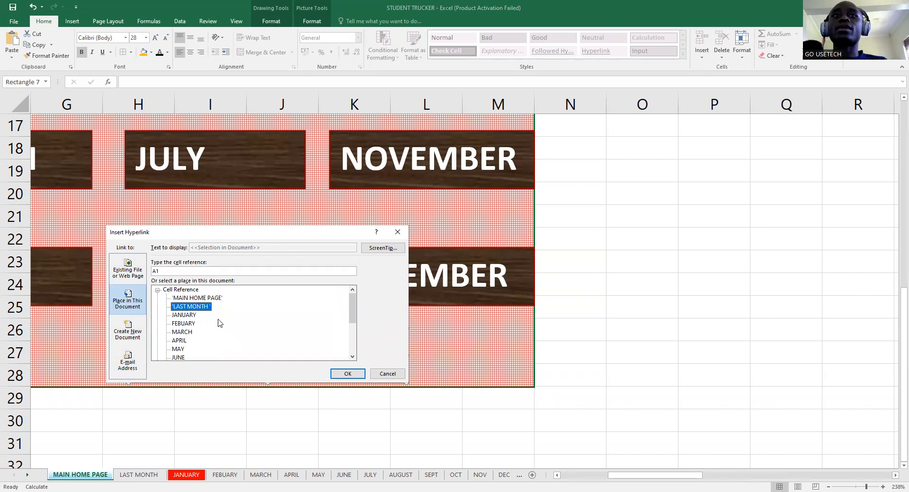
{"action": "left_click", "coordinate": [353, 375]}
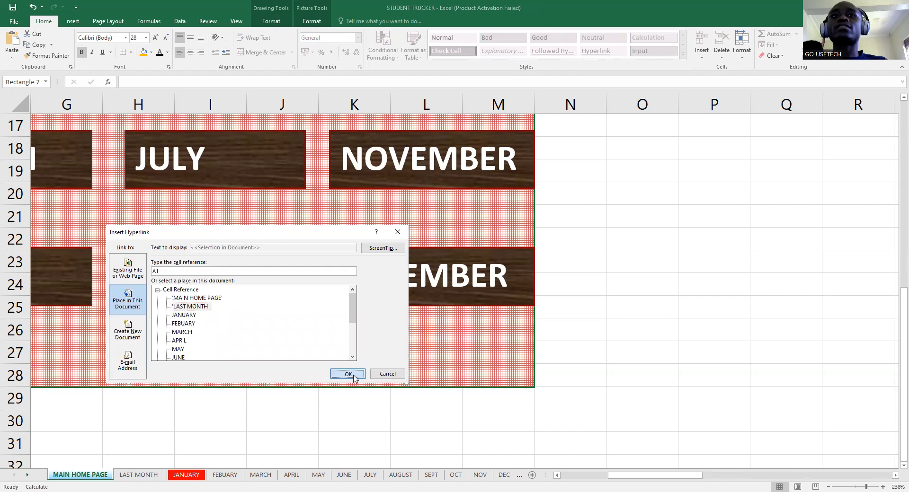
{"action": "left_click", "coordinate": [492, 424]}
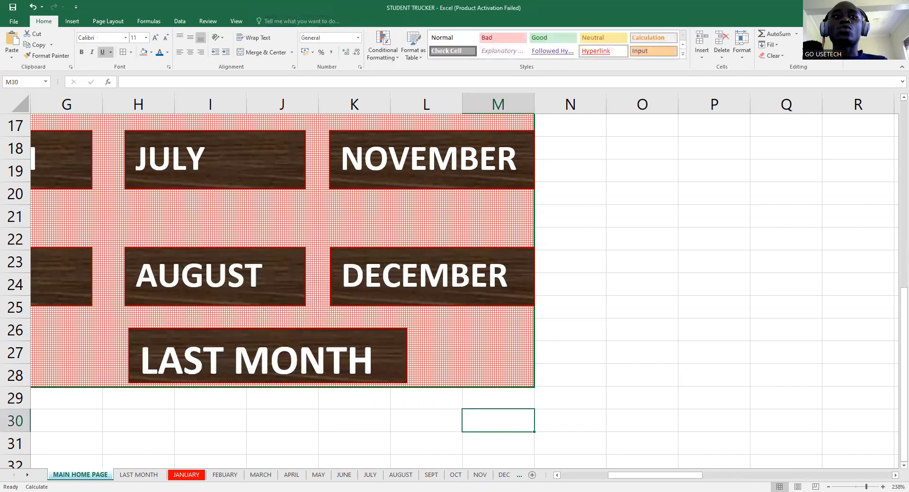
- Test the LAST MONTH and AUGUST button links, returning to the MAIN HOME PAGE each time
{"action": "left_click", "coordinate": [217, 378]}
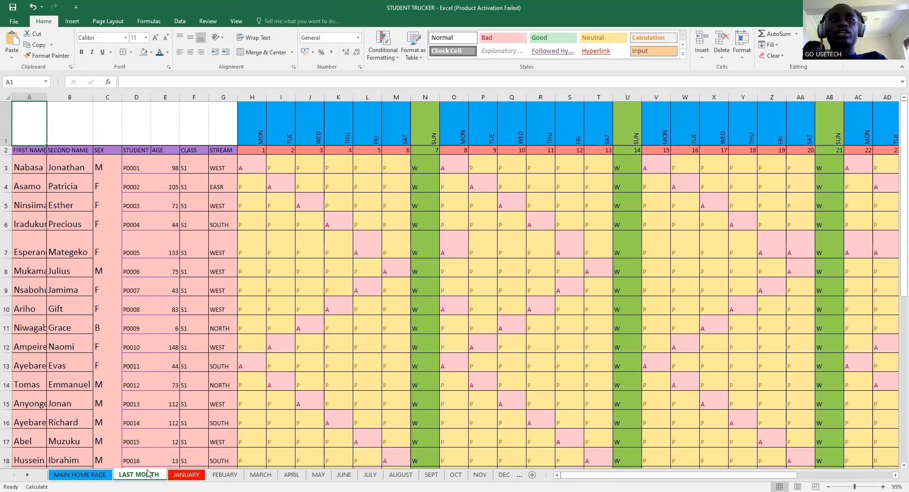
{"action": "mouse_move", "coordinate": [581, 477]}
{"action": "left_mouse_down"}
{"action": "mouse_move", "coordinate": [665, 476]}
{"action": "mouse_move", "coordinate": [579, 476]}
{"action": "left_mouse_up"}
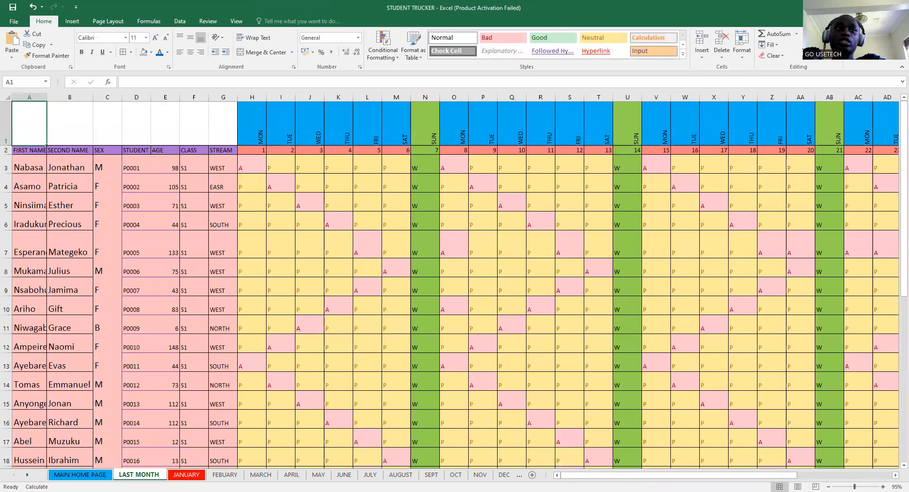
{"action": "left_click", "coordinate": [83, 475]}
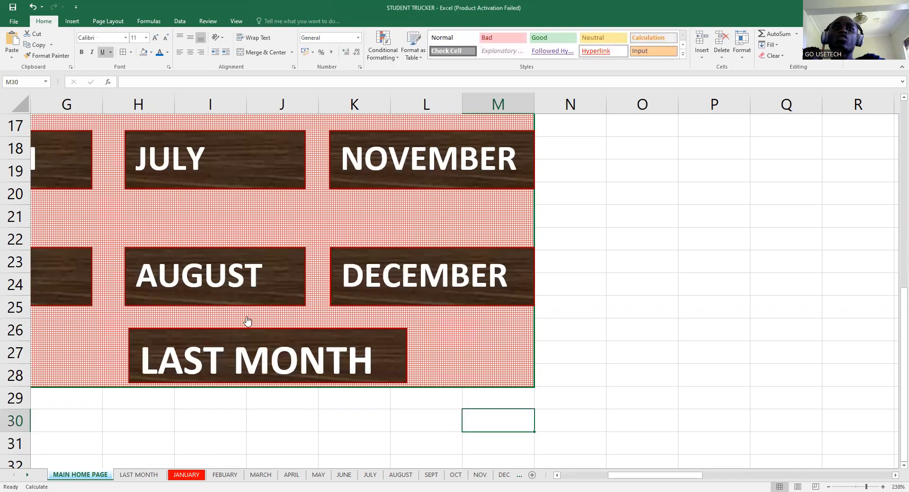
{"action": "left_click", "coordinate": [237, 274]}
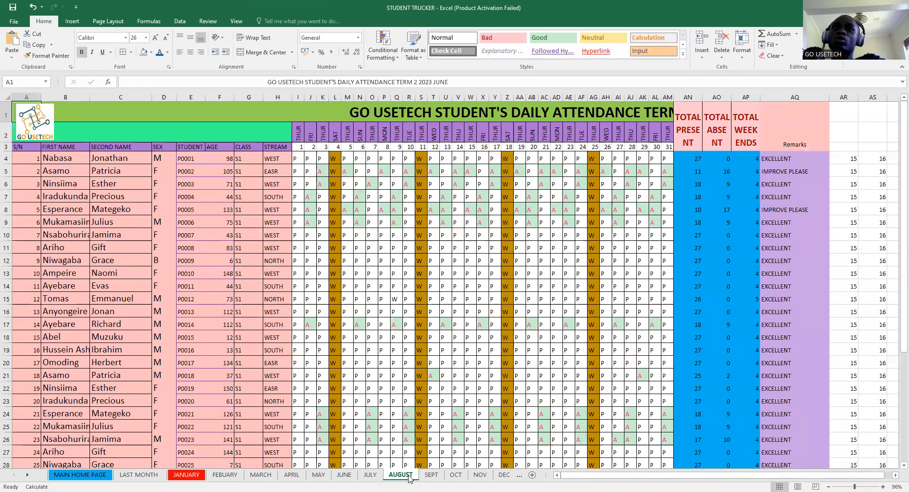
{"action": "left_click", "coordinate": [80, 476]}
- Test the SEPTEMBER button's link and come back to the MAIN HOME PAGE
{"action": "scroll", "coordinate": [325, 334], "scroll_direction": "up", "scroll_amount": 4}
{"action": "left_click", "coordinate": [392, 258]}
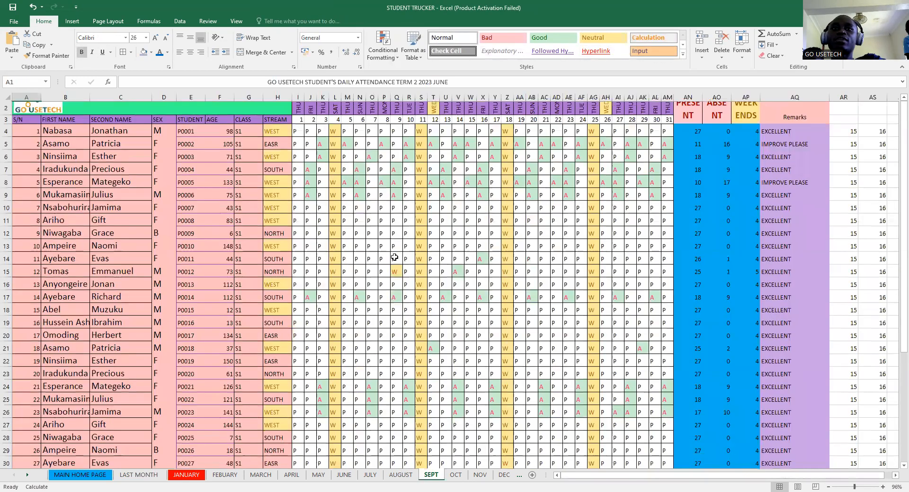
{"action": "scroll", "coordinate": [401, 398], "scroll_direction": "up", "scroll_amount": 1}
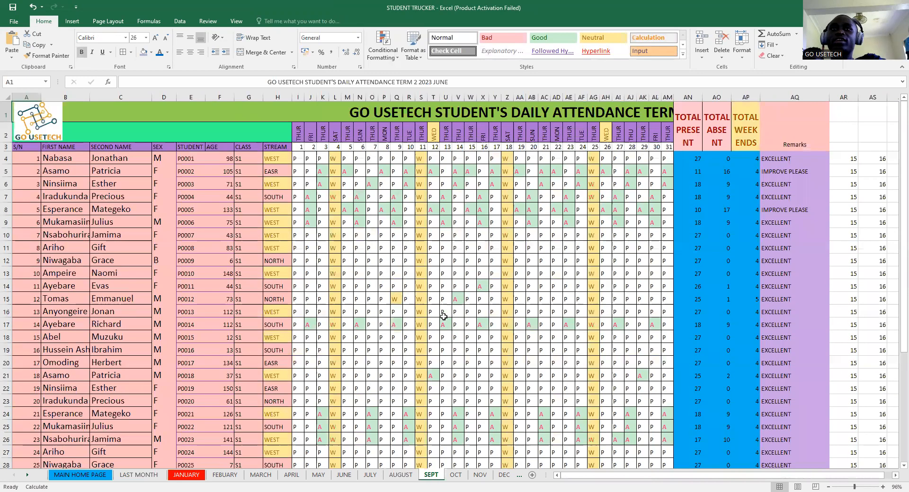
{"action": "left_click", "coordinate": [95, 475]}
{"action": "scroll", "coordinate": [235, 429], "scroll_direction": "down", "scroll_amount": 2}
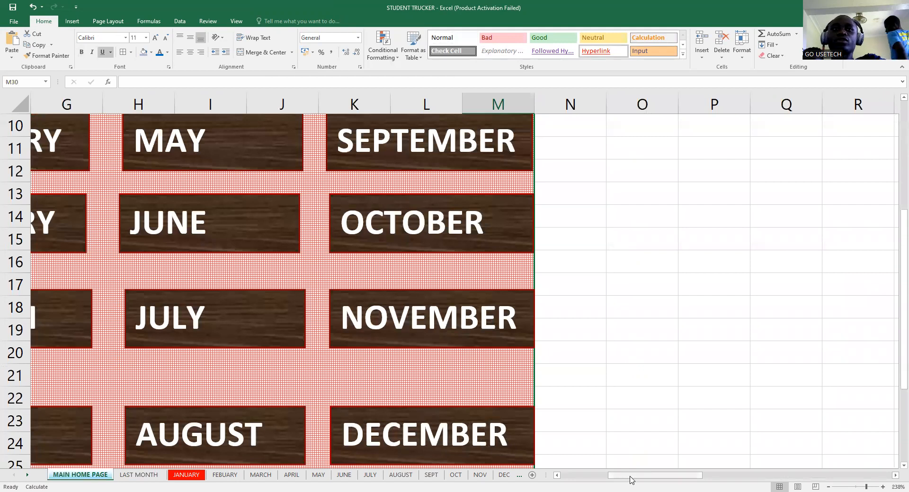
{"action": "left_click_drag", "start_coordinate": [631, 481], "coordinate": [591, 481]}
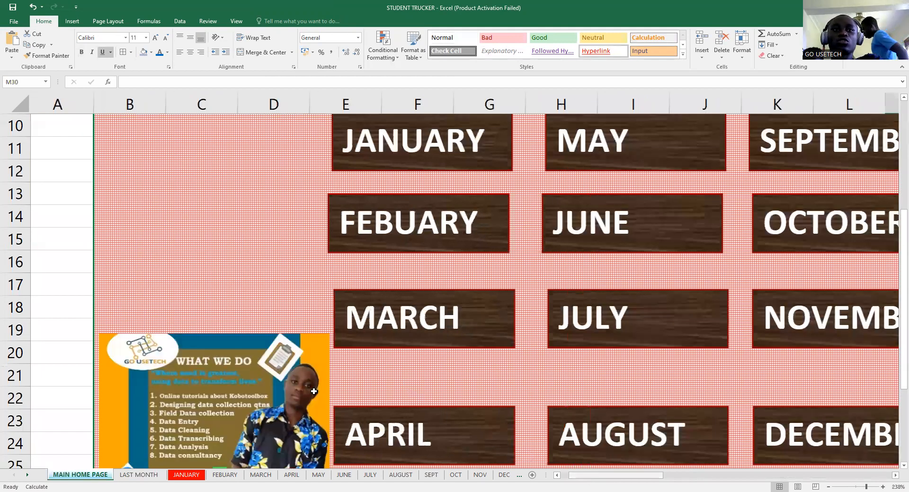
{"action": "scroll", "coordinate": [314, 391], "scroll_direction": "right", "scroll_amount": 1}
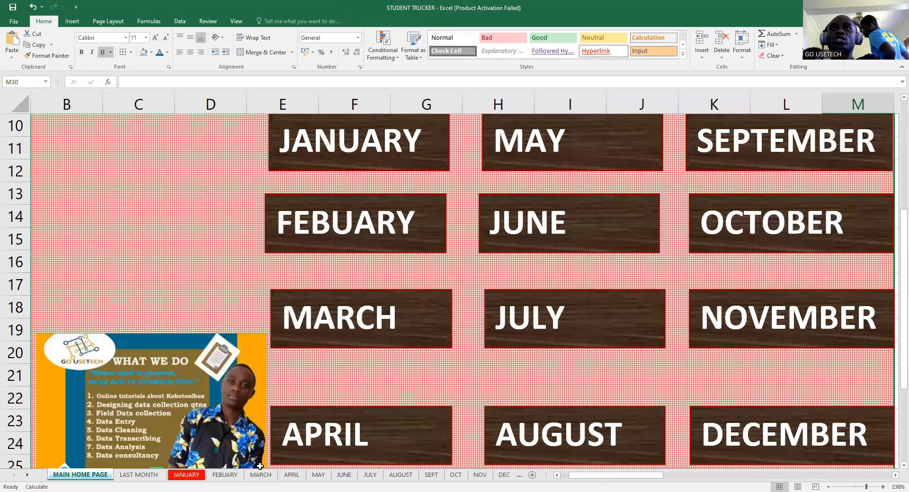
- Check the MARCH link, then move from LAST MONTH on to the JANUARY sheet
{"action": "left_click", "coordinate": [260, 475]}
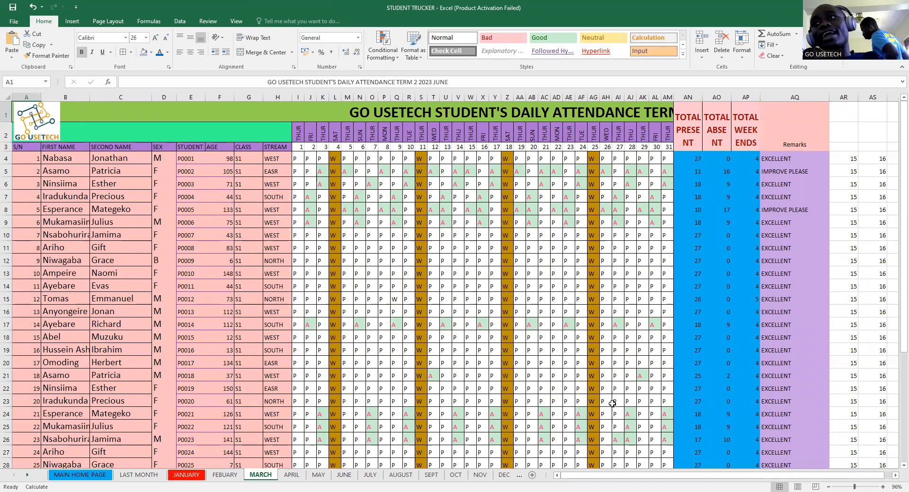
{"action": "scroll", "coordinate": [611, 389], "scroll_direction": "down", "scroll_amount": 1}
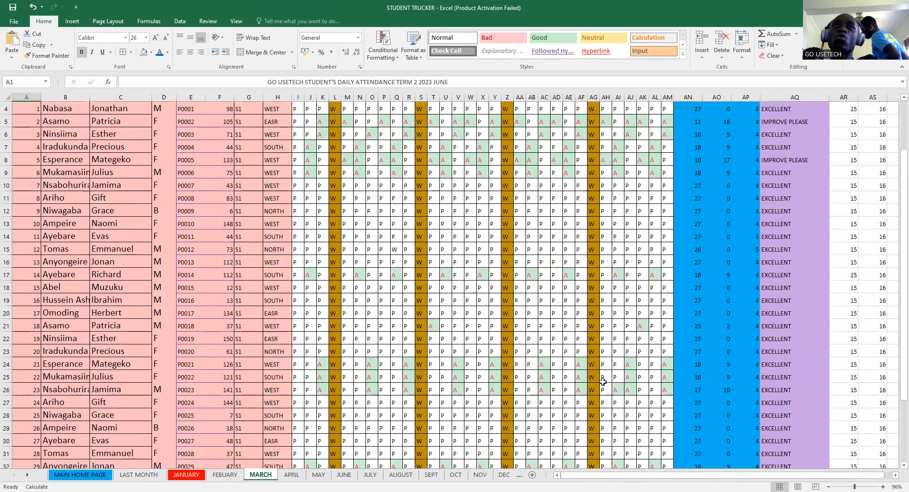
{"action": "scroll", "coordinate": [604, 381], "scroll_direction": "up", "scroll_amount": 1}
{"action": "left_click", "coordinate": [139, 474]}
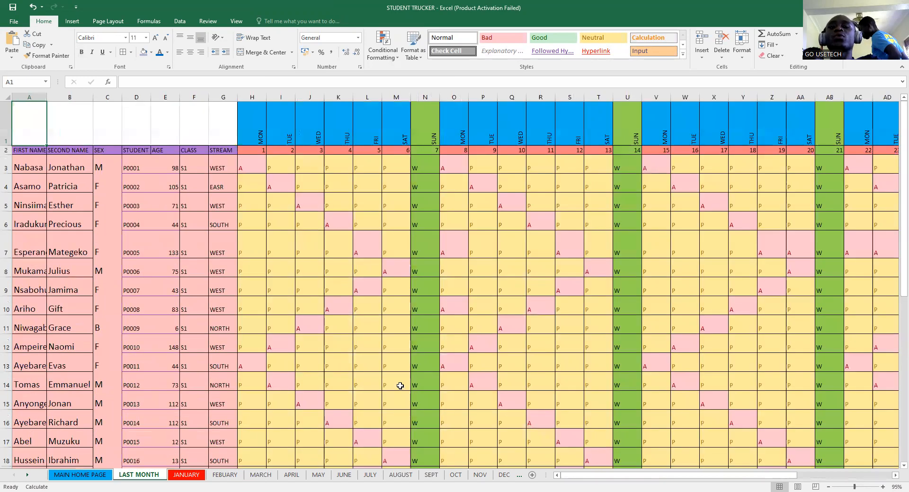
{"action": "key", "text": "ctrl+Page_Down"}
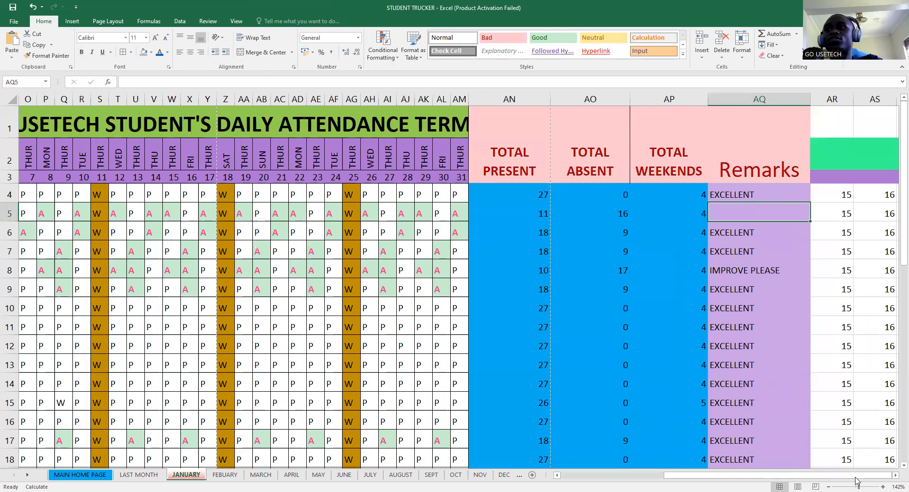
{"action": "left_click_drag", "start_coordinate": [856, 481], "coordinate": [852, 480]}
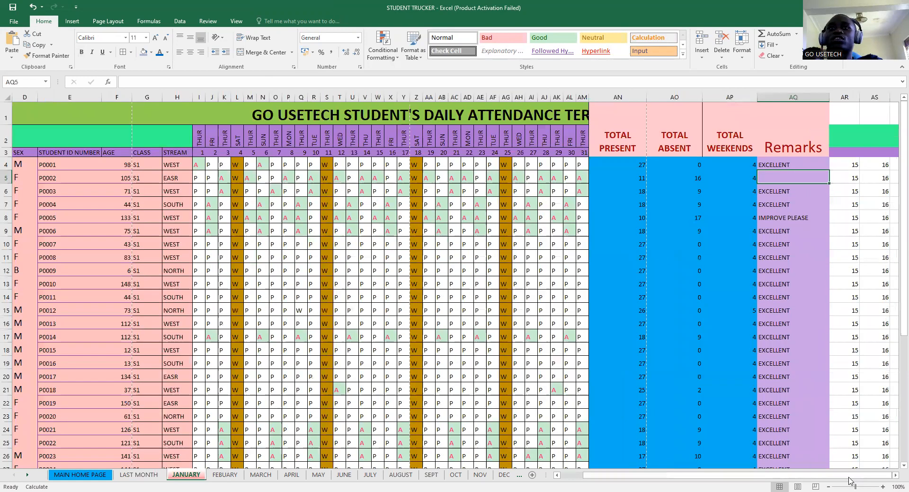
- Zoom out to 73% and group JANUARY with the FEBUARY through DEC sheet tabs
{"action": "left_click", "coordinate": [850, 481]}
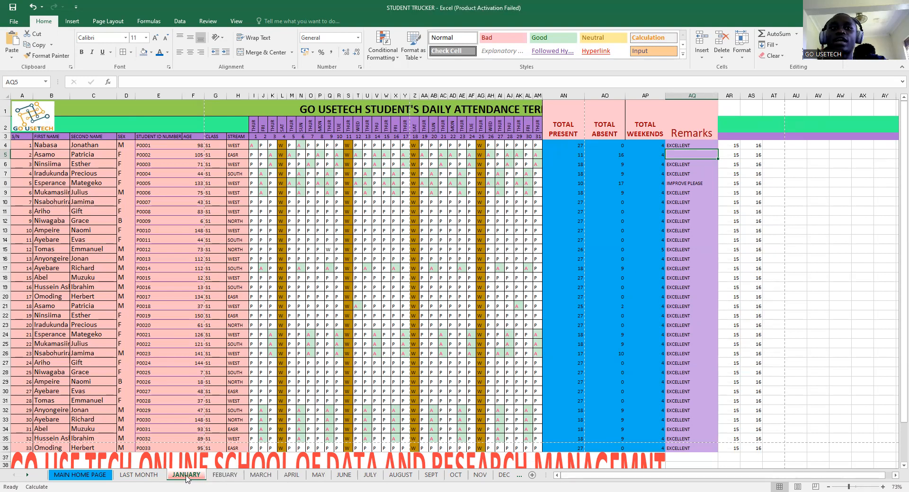
{"action": "left_click", "coordinate": [224, 475], "text": "ctrl"}
{"action": "left_click", "coordinate": [261, 474], "text": "ctrl"}
{"action": "left_click", "coordinate": [291, 475], "text": "ctrl"}
{"action": "left_click", "coordinate": [318, 474], "text": "ctrl"}
{"action": "left_click", "coordinate": [344, 475], "text": "ctrl"}
{"action": "left_click", "coordinate": [369, 475], "text": "ctrl"}
{"action": "left_click", "coordinate": [401, 475], "text": "ctrl"}
{"action": "left_click", "coordinate": [437, 475], "text": "ctrl"}
{"action": "left_click", "coordinate": [455, 475], "text": "ctrl"}
{"action": "left_click", "coordinate": [479, 475], "text": "ctrl"}
{"action": "left_click", "coordinate": [505, 475], "text": "ctrl"}
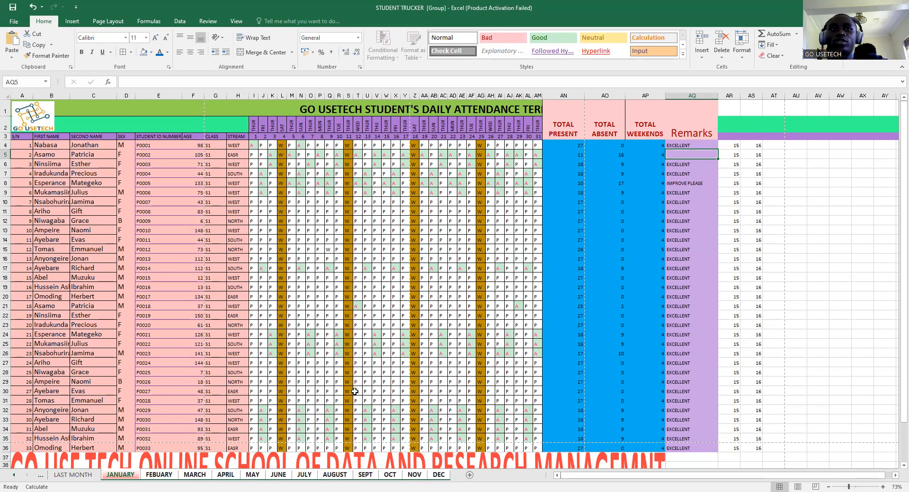
{"action": "scroll", "coordinate": [365, 394], "scroll_direction": "down", "scroll_amount": 3}
{"action": "scroll", "coordinate": [351, 381], "scroll_direction": "up", "scroll_amount": 4}
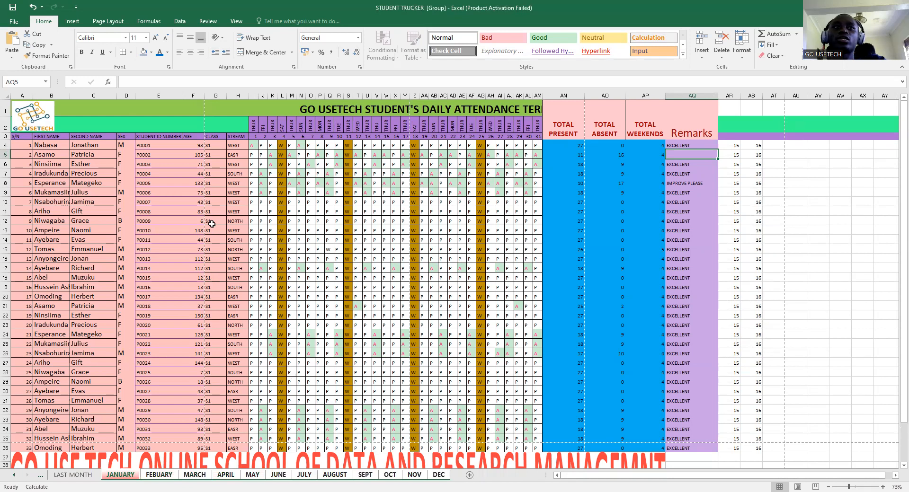
- Insert a blank row 5 across the grouped month sheets
{"action": "left_click", "coordinate": [6, 154]}
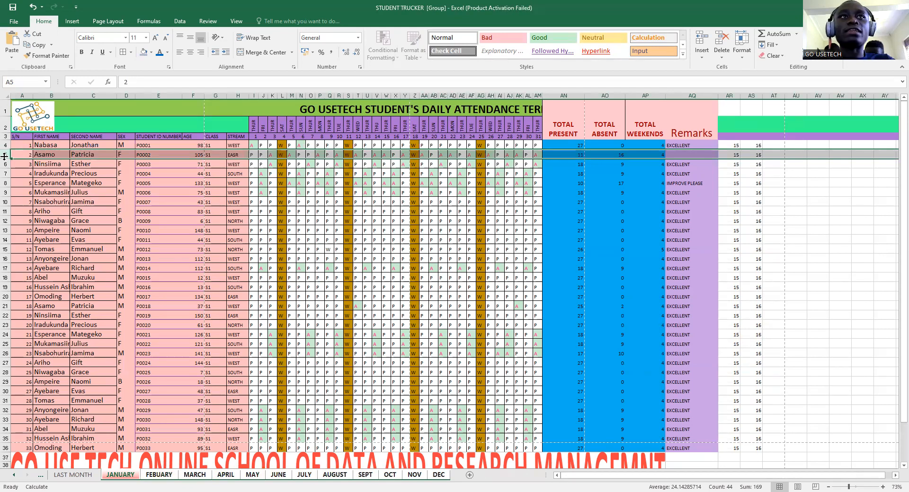
{"action": "right_click", "coordinate": [5, 156]}
{"action": "left_click", "coordinate": [31, 223]}
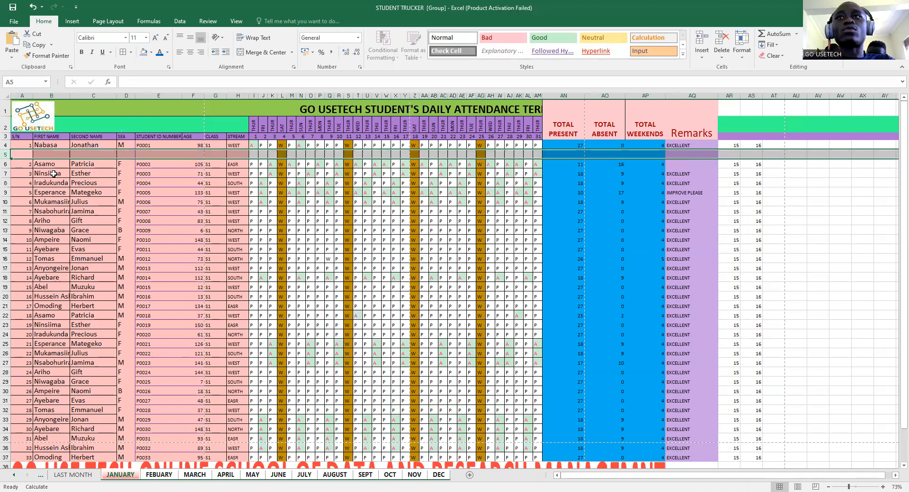
- Enter the new student's first name in B5 and second name in C5
{"action": "left_click", "coordinate": [49, 155]}
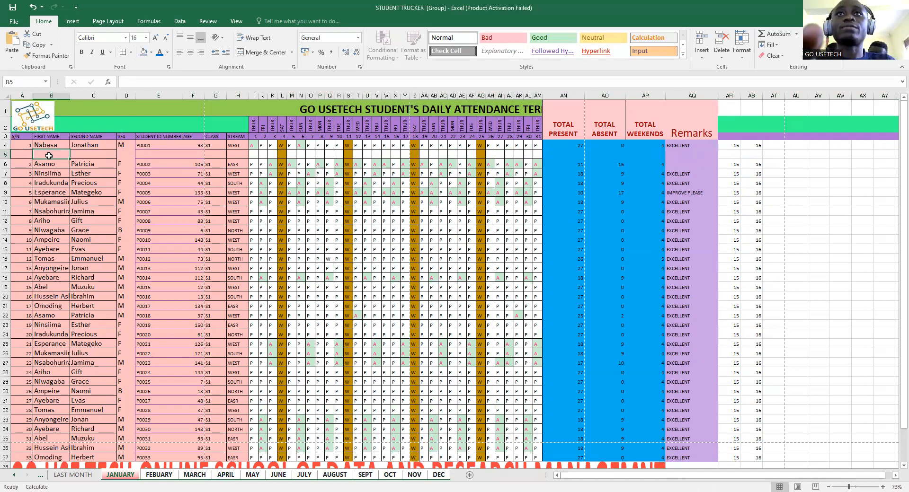
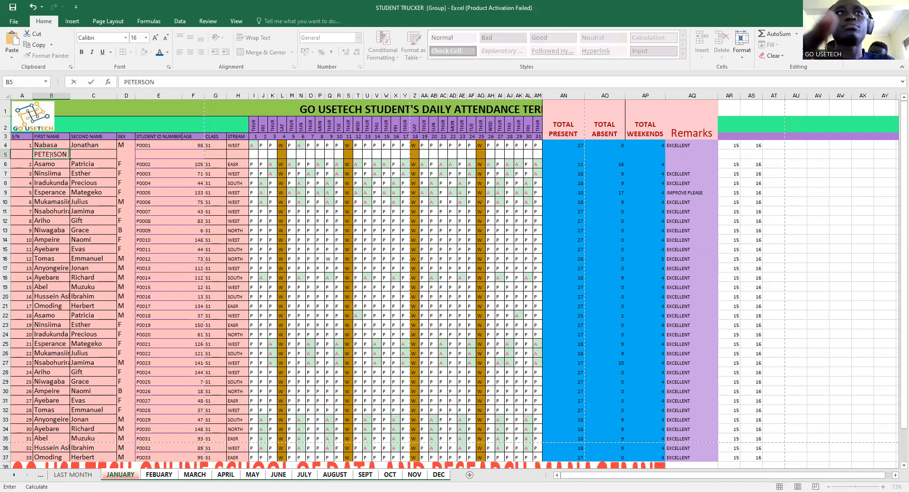
{"action": "left_click", "coordinate": [84, 152]}
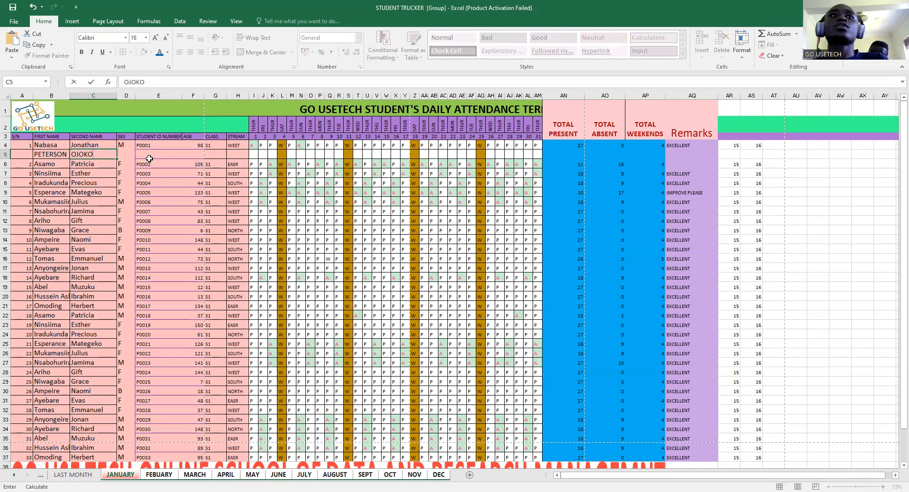
{"action": "left_click", "coordinate": [126, 154]}
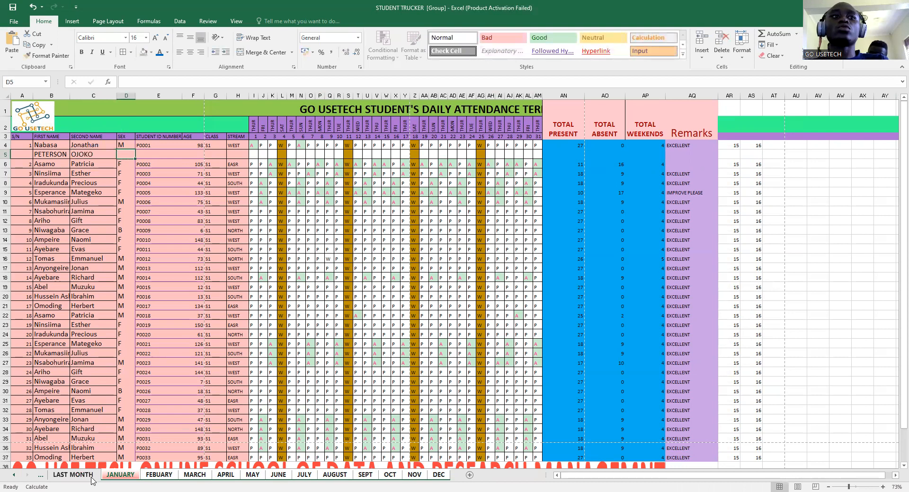
{"action": "left_click_drag", "start_coordinate": [48, 155], "coordinate": [83, 154]}
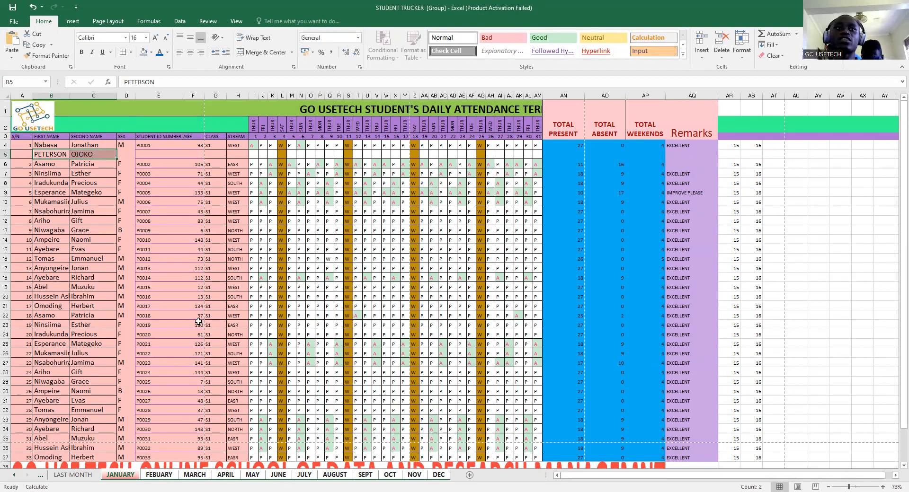
- Ungroup the month sheets via the LAST MONTH tab and reselect row 5 on JANUARY
{"action": "left_click", "coordinate": [64, 221]}
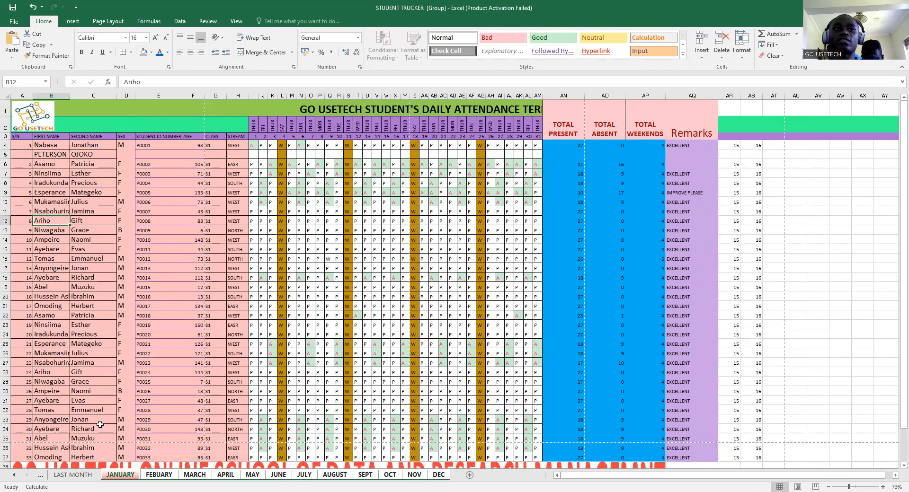
{"action": "left_click", "coordinate": [71, 477]}
{"action": "left_click", "coordinate": [125, 477]}
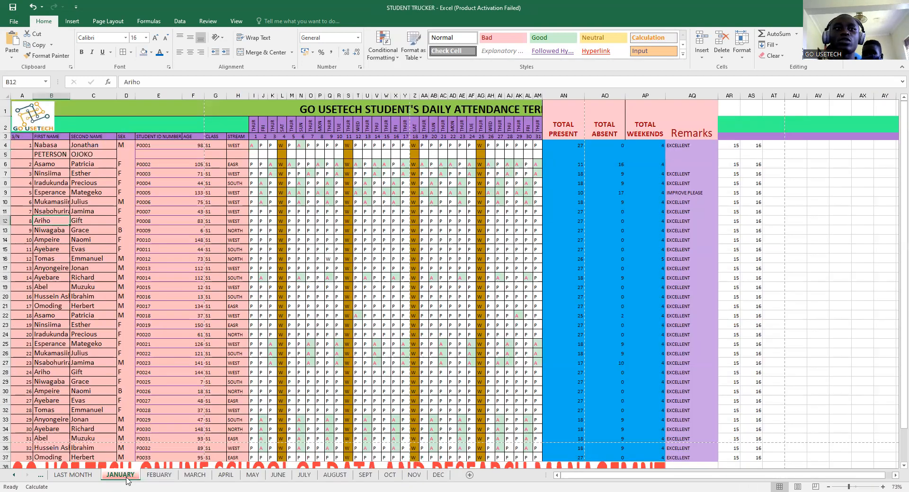
{"action": "left_click", "coordinate": [7, 153]}
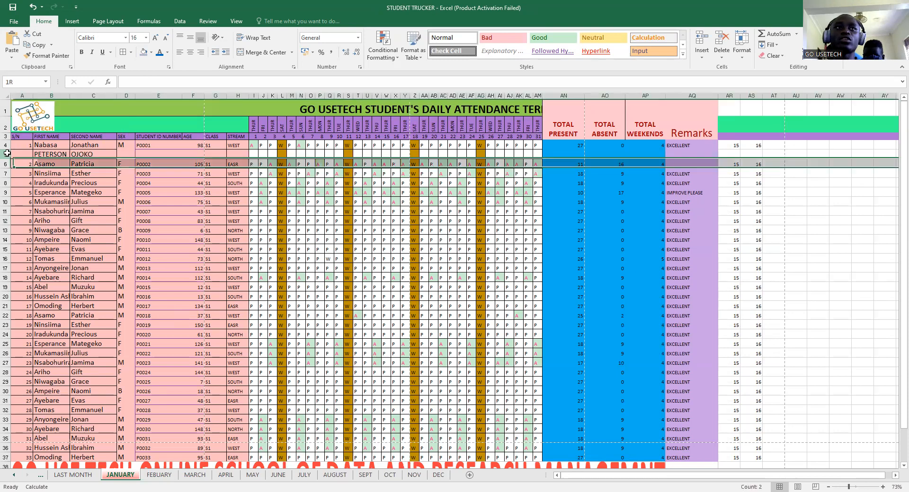
- Confirm the new student's row 5 appears on the FEBUARY, MARCH, APRIL and DEC sheets
{"action": "left_click", "coordinate": [166, 479]}
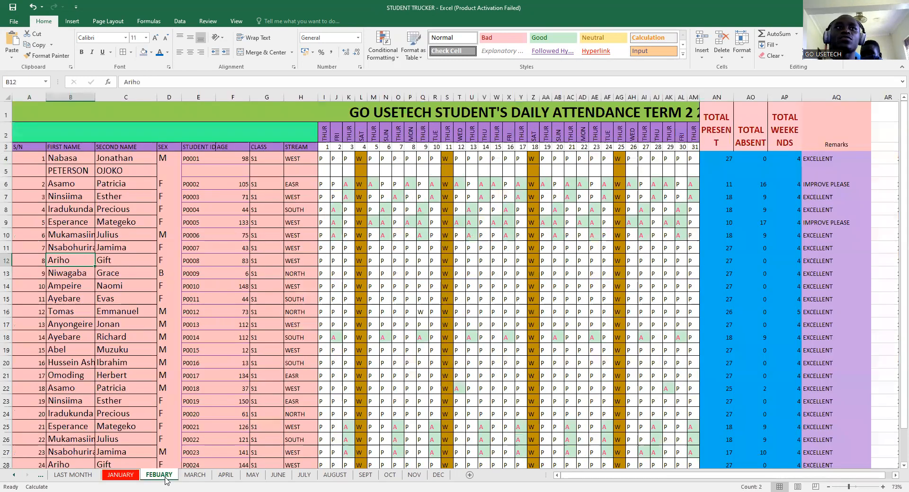
{"action": "left_click", "coordinate": [62, 170]}
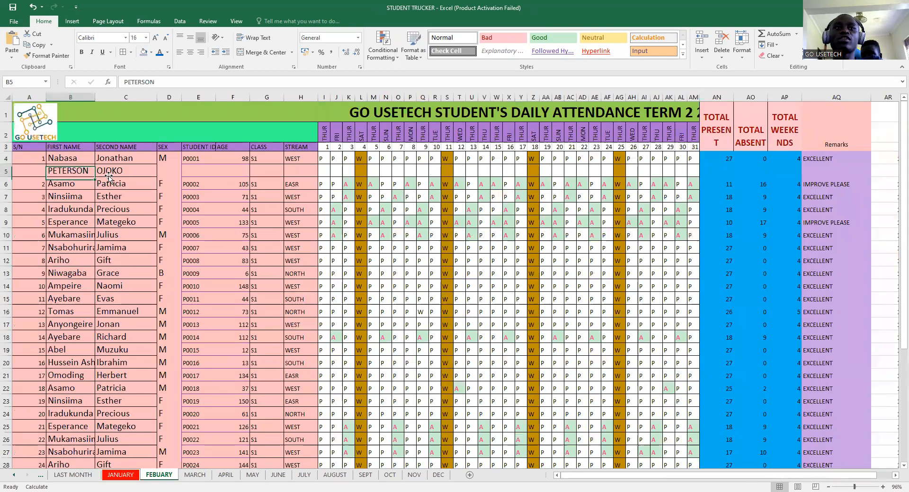
{"action": "left_click", "coordinate": [194, 474]}
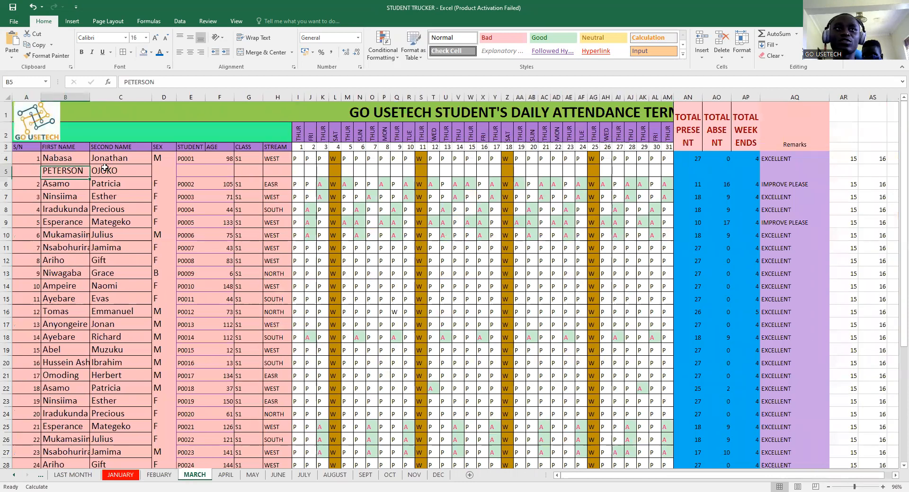
{"action": "left_click", "coordinate": [226, 475]}
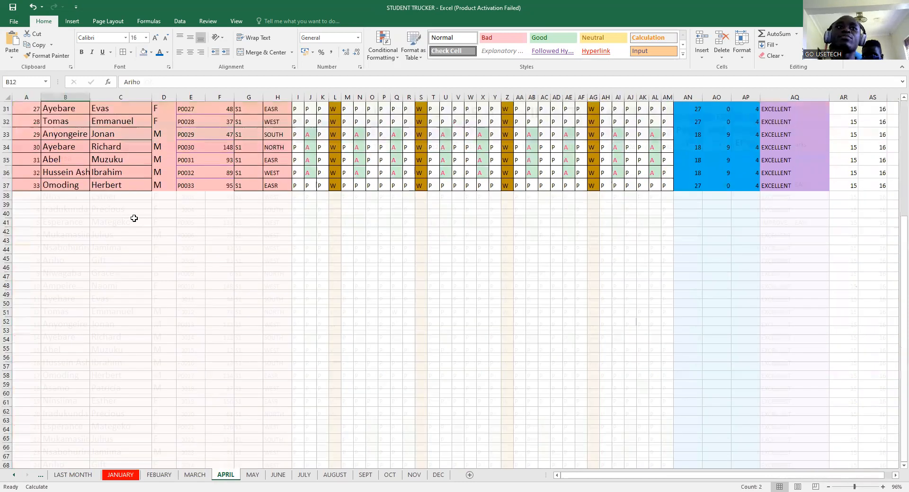
{"action": "scroll", "coordinate": [150, 175], "scroll_direction": "up", "scroll_amount": 10}
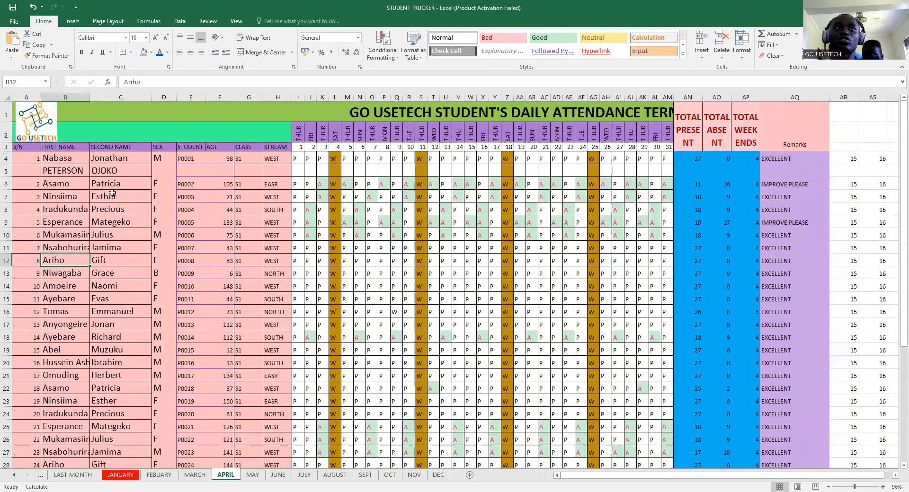
{"action": "left_click", "coordinate": [75, 168]}
{"action": "left_click", "coordinate": [439, 476]}
{"action": "left_click_drag", "start_coordinate": [47, 175], "coordinate": [103, 173]}
{"action": "left_click", "coordinate": [334, 259]}
{"action": "scroll", "coordinate": [398, 251], "scroll_direction": "down", "scroll_amount": 2}
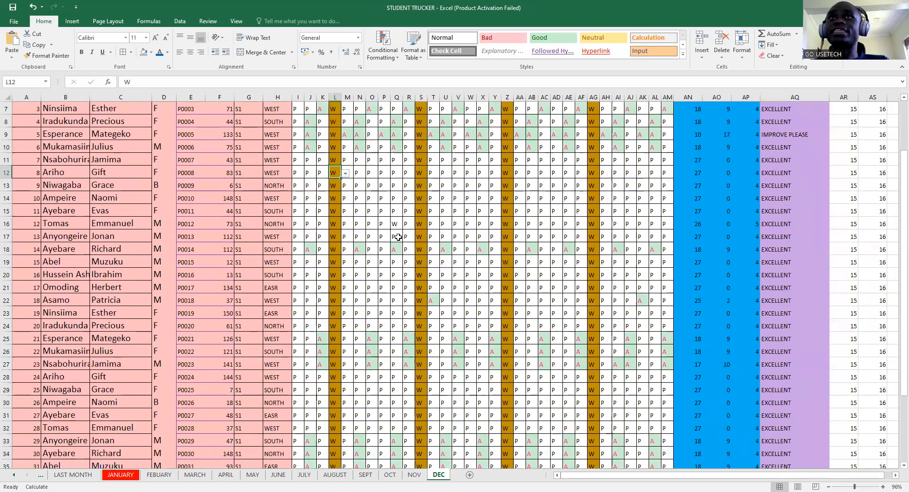
{"action": "scroll", "coordinate": [396, 237], "scroll_direction": "up", "scroll_amount": 2}
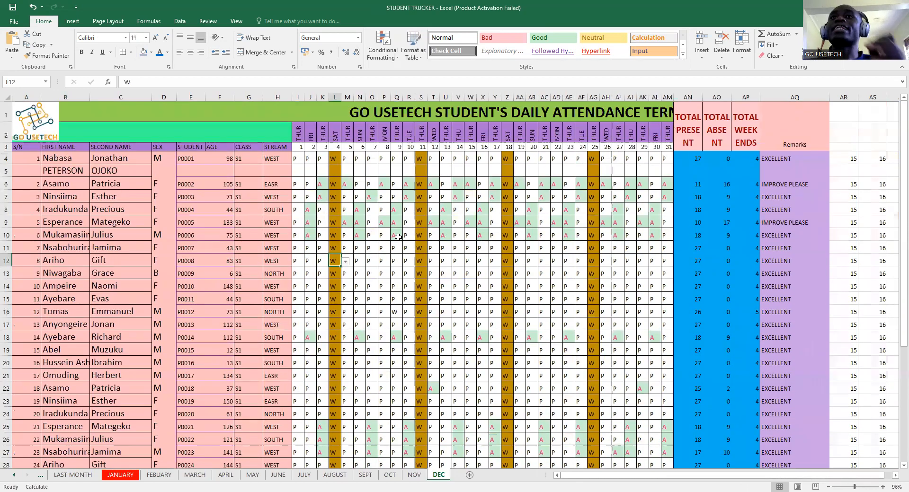
- Revisit FEBUARY, then step back through LAST MONTH to the MAIN HOME PAGE sheet
{"action": "left_click", "coordinate": [152, 476]}
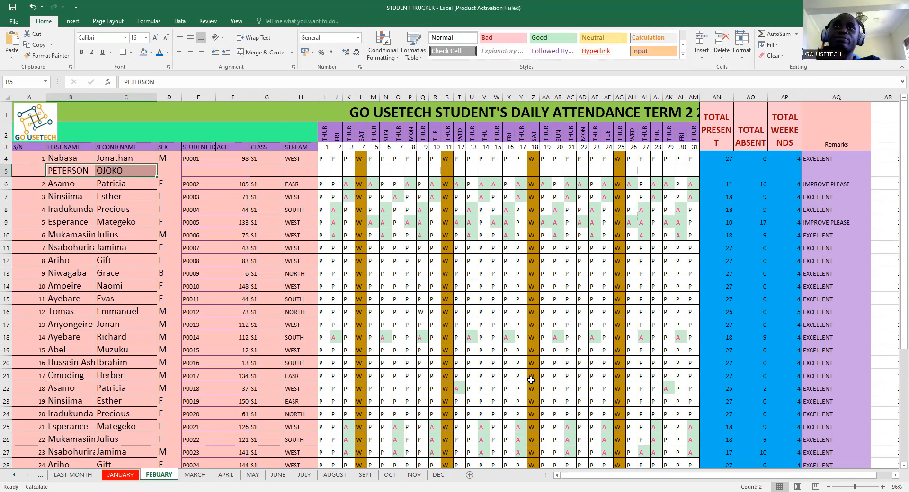
{"action": "scroll", "coordinate": [530, 380], "scroll_direction": "down", "scroll_amount": 2}
{"action": "scroll", "coordinate": [529, 375], "scroll_direction": "up", "scroll_amount": 2}
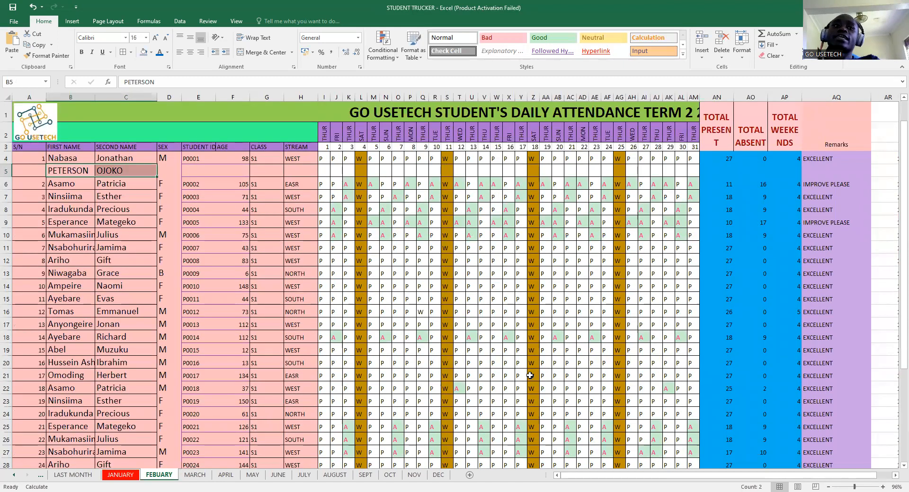
{"action": "key", "text": "ctrl+Page_Up"}
{"action": "key", "text": "ctrl+Page_Up"}
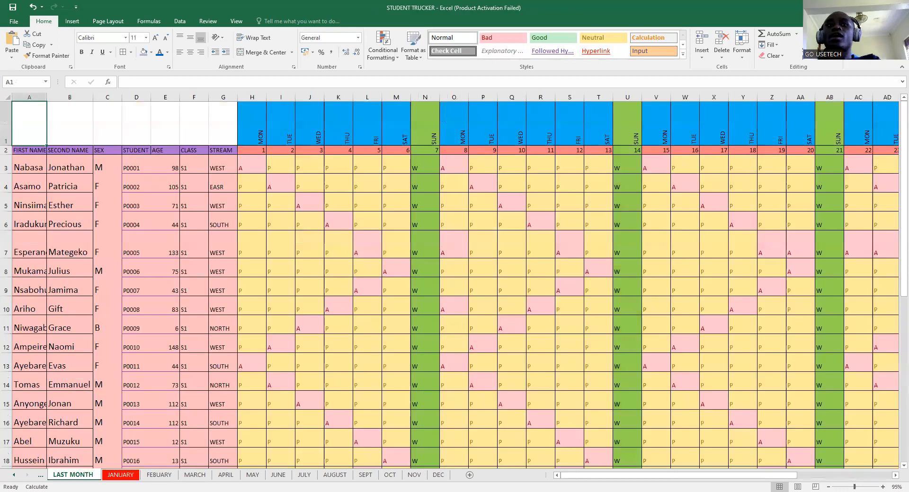
{"action": "key", "text": "ctrl+Page_Up"}
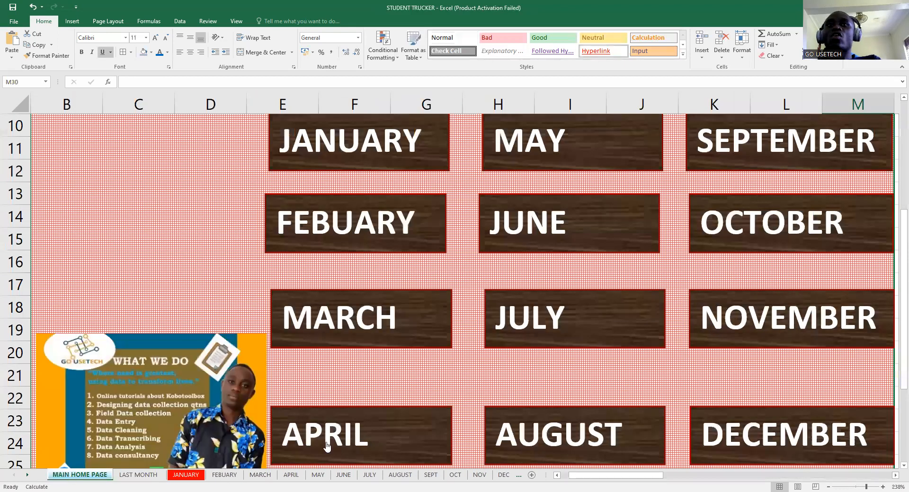
{"action": "scroll", "coordinate": [512, 440], "scroll_direction": "up", "scroll_amount": 1}
{"action": "left_click_drag", "start_coordinate": [866, 486], "coordinate": [858, 482]}
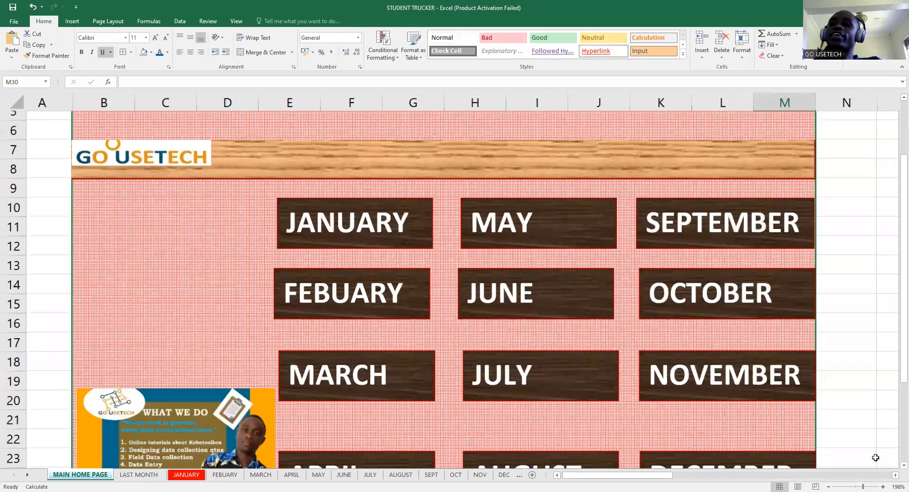
{"action": "left_click_drag", "start_coordinate": [861, 482], "coordinate": [859, 484]}
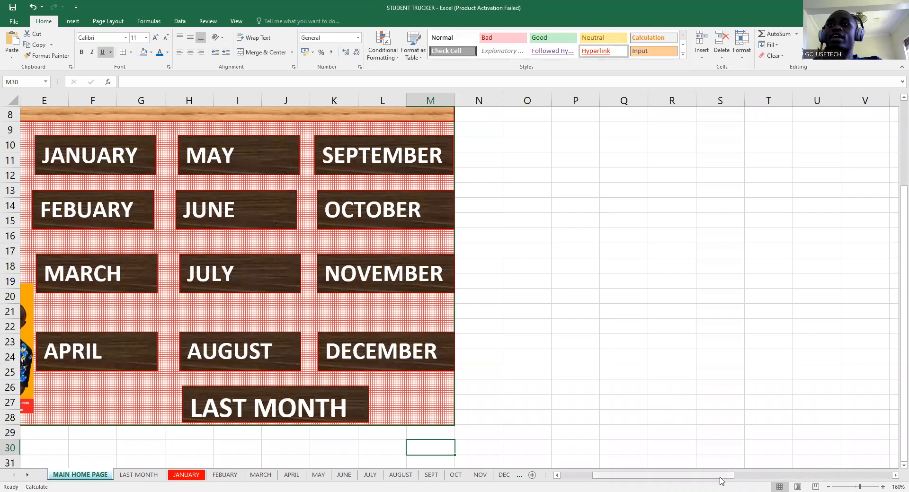
{"action": "left_click_drag", "start_coordinate": [719, 476], "coordinate": [680, 475]}
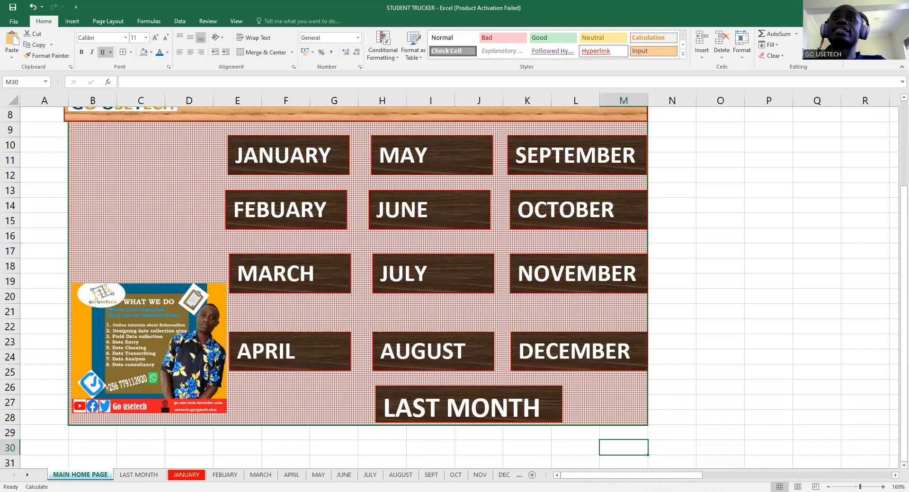
{"action": "scroll", "coordinate": [513, 327], "scroll_direction": "up", "scroll_amount": 3}
{"action": "scroll", "coordinate": [513, 327], "scroll_direction": "down", "scroll_amount": 1}
{"action": "scroll", "coordinate": [513, 327], "scroll_direction": "up", "scroll_amount": 1}
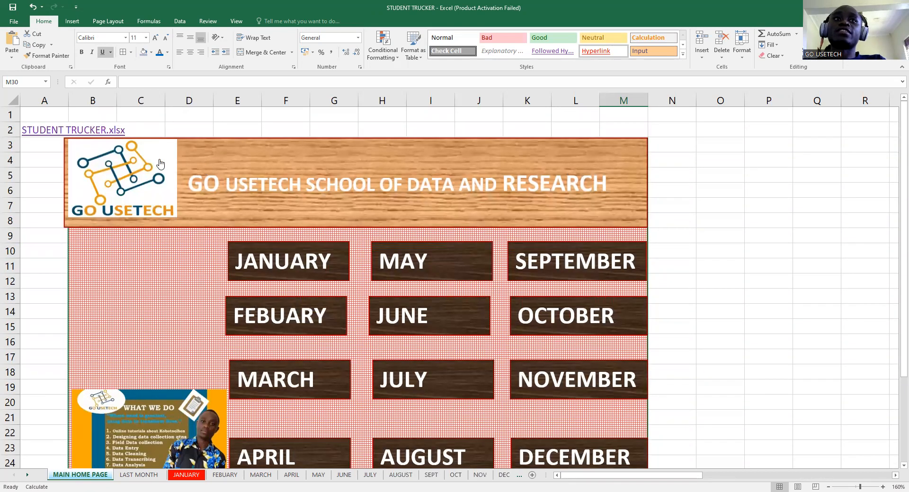
{"action": "scroll", "coordinate": [528, 321], "scroll_direction": "down", "scroll_amount": 1}
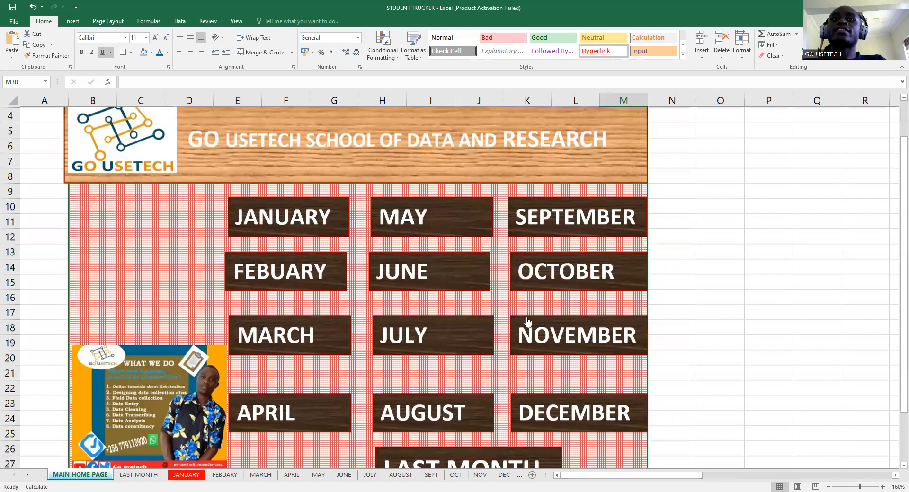
{"action": "scroll", "coordinate": [527, 321], "scroll_direction": "down", "scroll_amount": 1}
{"action": "scroll", "coordinate": [528, 321], "scroll_direction": "up", "scroll_amount": 2}
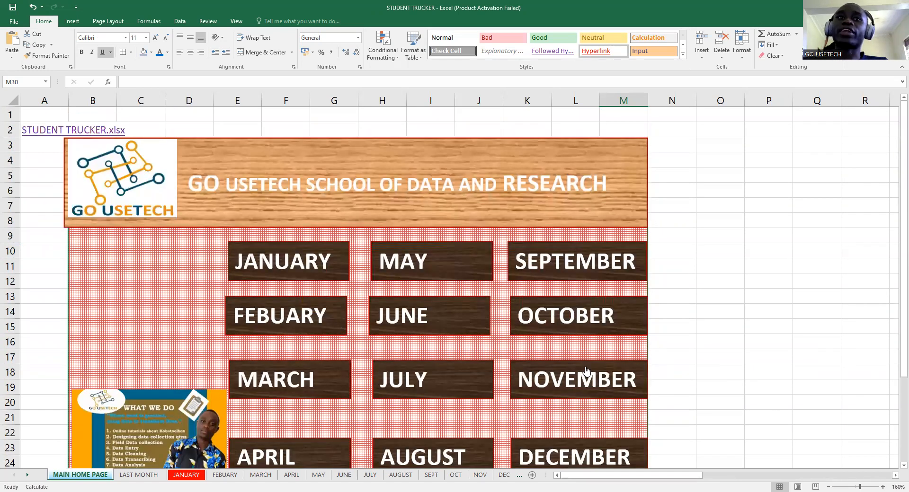
{"action": "right_click", "coordinate": [176, 260]}
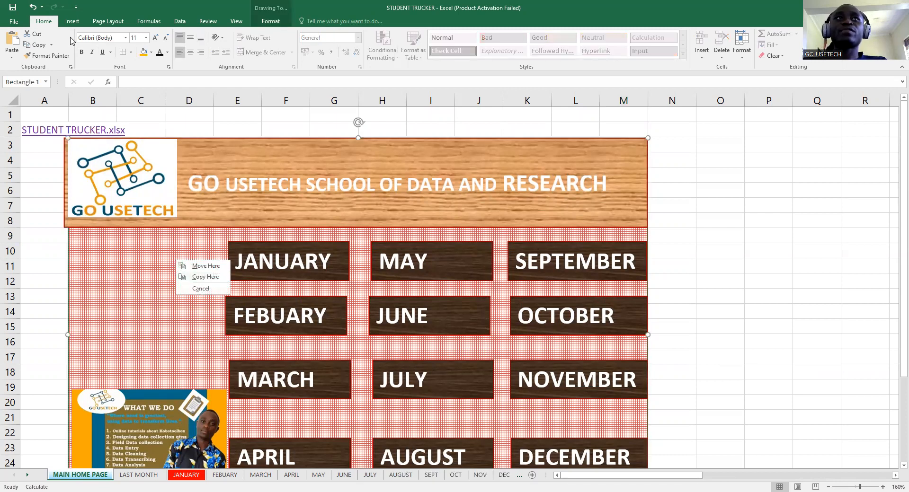
- Draw a red rectangle shape near cells B10:B11 beside the month buttons
{"action": "left_click", "coordinate": [74, 22]}
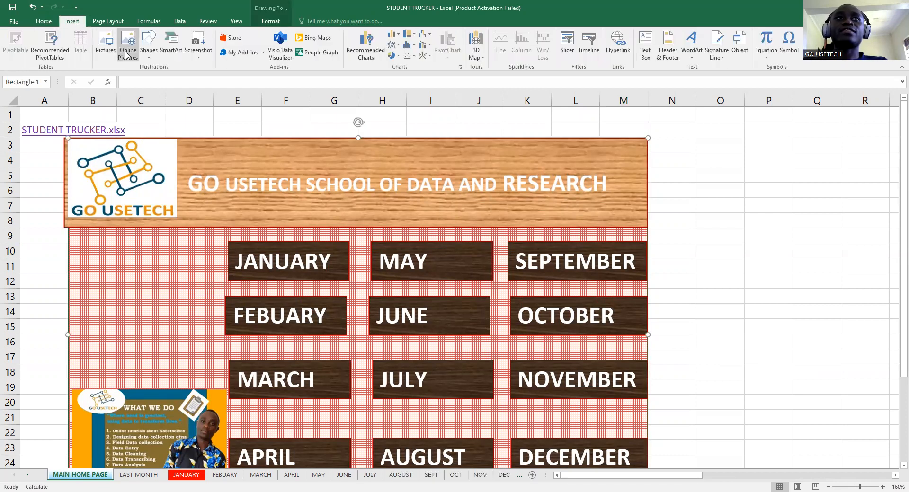
{"action": "left_click", "coordinate": [149, 47]}
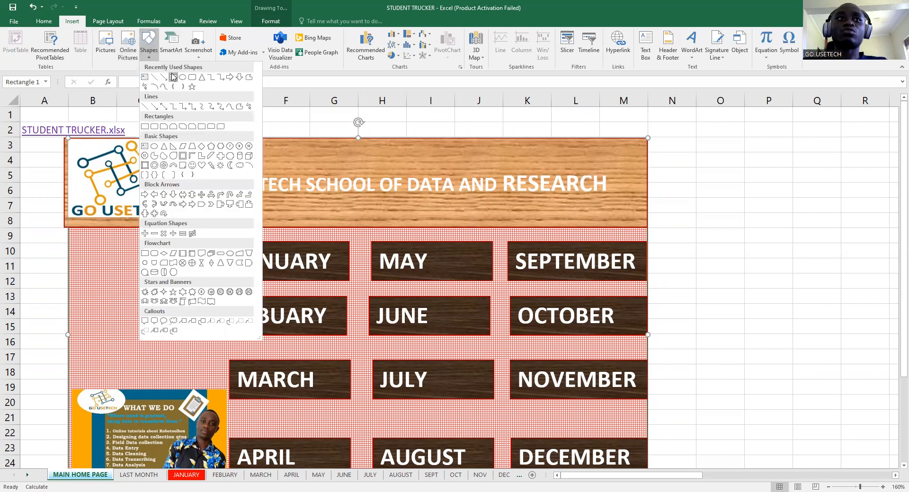
{"action": "left_click", "coordinate": [173, 77]}
{"action": "mouse_move", "coordinate": [80, 237]}
{"action": "left_mouse_down"}
{"action": "mouse_move", "coordinate": [121, 267]}
{"action": "mouse_move", "coordinate": [108, 284]}
{"action": "mouse_move", "coordinate": [119, 337]}
{"action": "left_mouse_up"}
- Label the top rectangle TERM 1 and widen all three red rectangles to fit
{"action": "left_click", "coordinate": [97, 252]}
{"action": "type", "text": "TERM"}
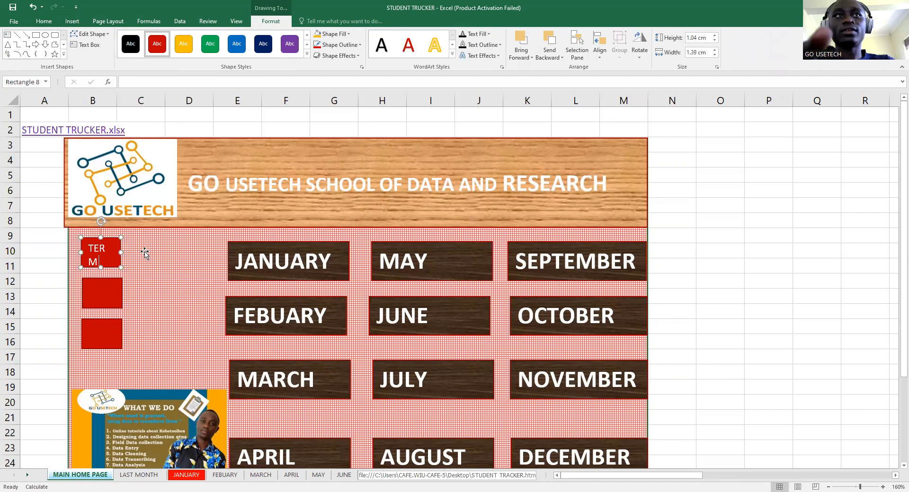
{"action": "type", "text": " O"}
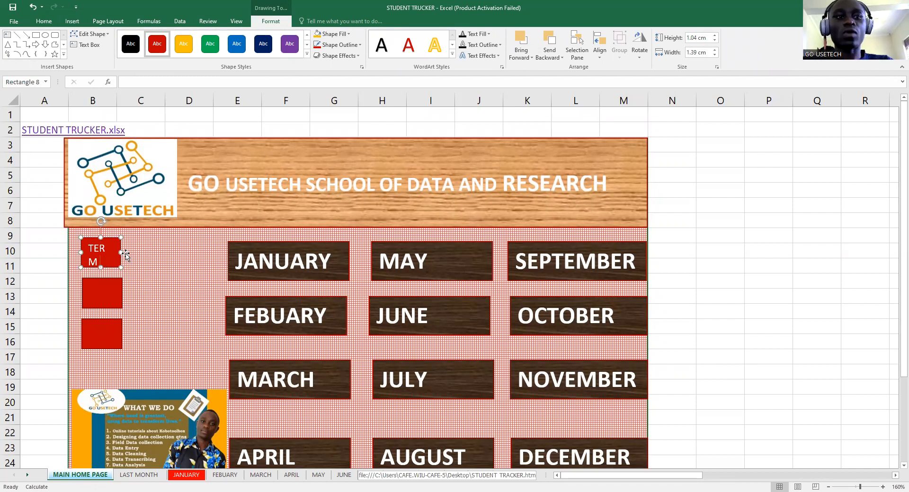
{"action": "type", "text": "1"}
{"action": "left_click_drag", "start_coordinate": [121, 253], "coordinate": [131, 255]}
{"action": "left_click", "coordinate": [112, 294]}
{"action": "left_click_drag", "start_coordinate": [122, 294], "coordinate": [131, 294]}
{"action": "left_click", "coordinate": [110, 332]}
{"action": "left_click_drag", "start_coordinate": [122, 334], "coordinate": [127, 334]}
- Copy the TERM 1 label text for reuse on the second rectangle
{"action": "left_click", "coordinate": [110, 296]}
{"action": "double_click", "coordinate": [122, 249]}
{"action": "left_click_drag", "start_coordinate": [122, 249], "coordinate": [86, 249]}
{"action": "key", "text": "ctrl+c"}
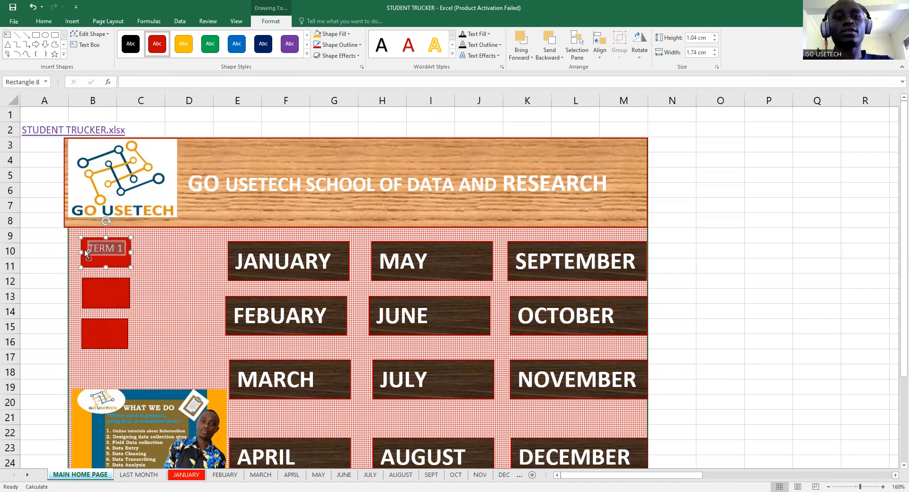
{"action": "left_click", "coordinate": [103, 296]}
- Paste the TERM 1 label onto the second and third buttons, then discard the third's copy
{"action": "key", "text": "ctrl+v"}
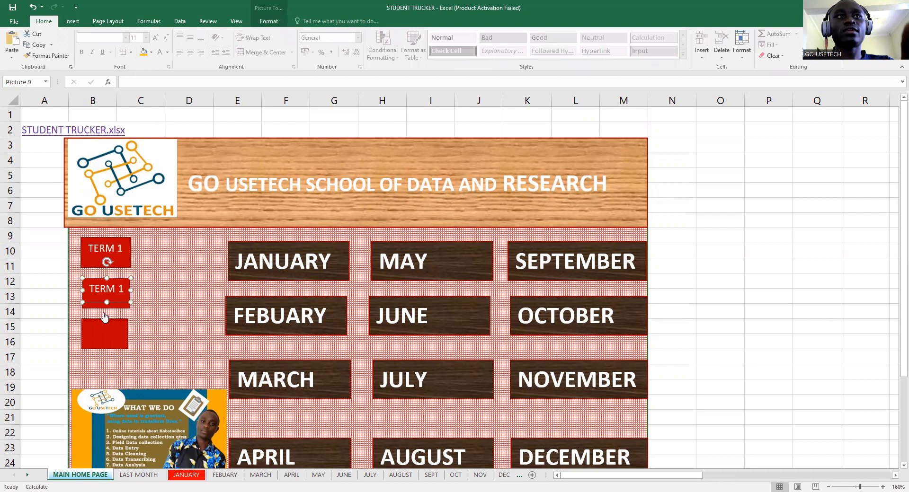
{"action": "left_click", "coordinate": [101, 326]}
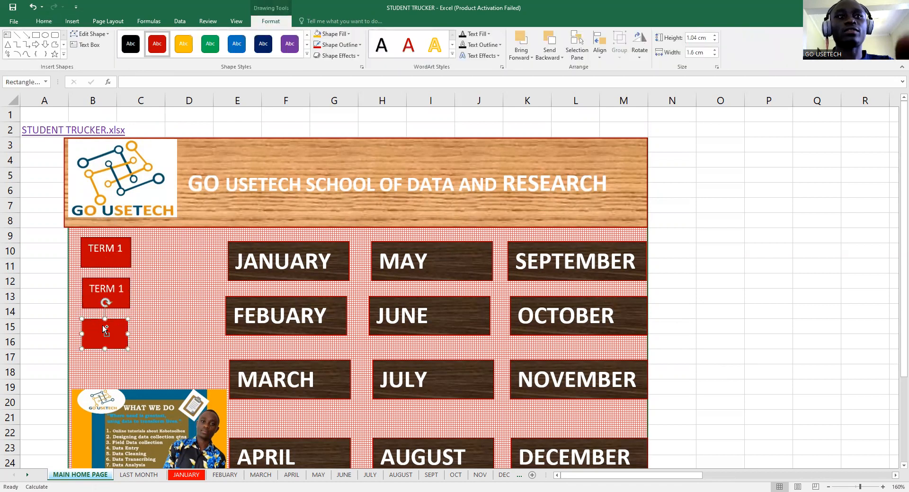
{"action": "key", "text": "ctrl+v"}
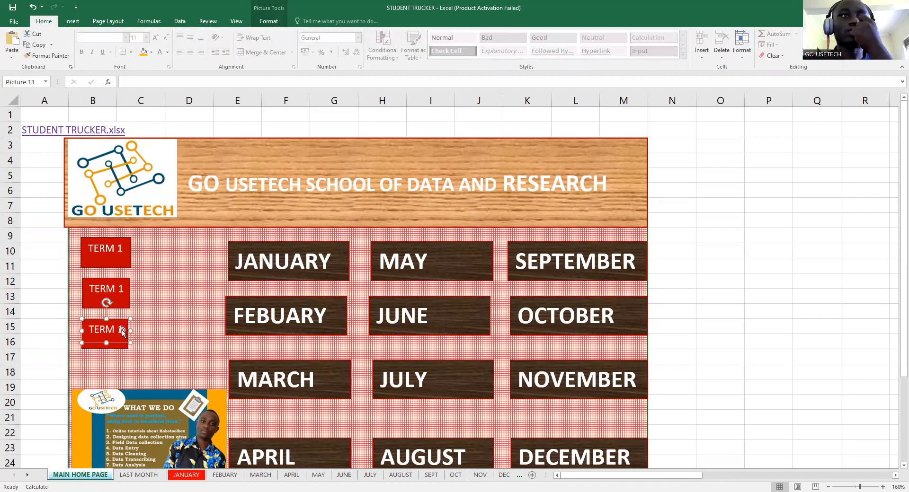
{"action": "double_click", "coordinate": [122, 330]}
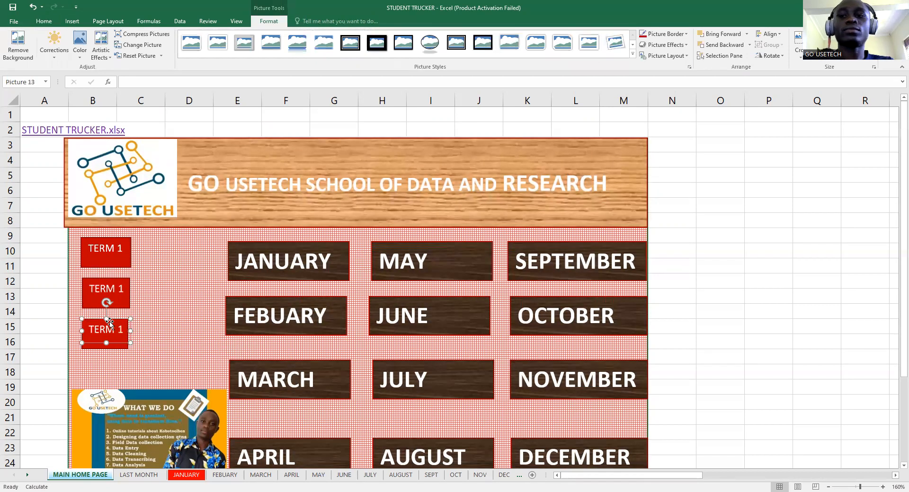
{"action": "key", "text": "Escape"}
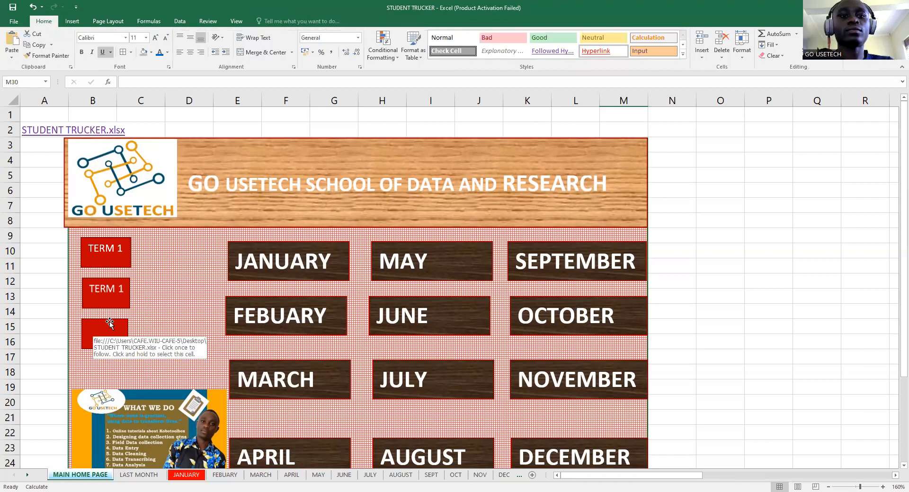
{"action": "type", "text": "TE"}
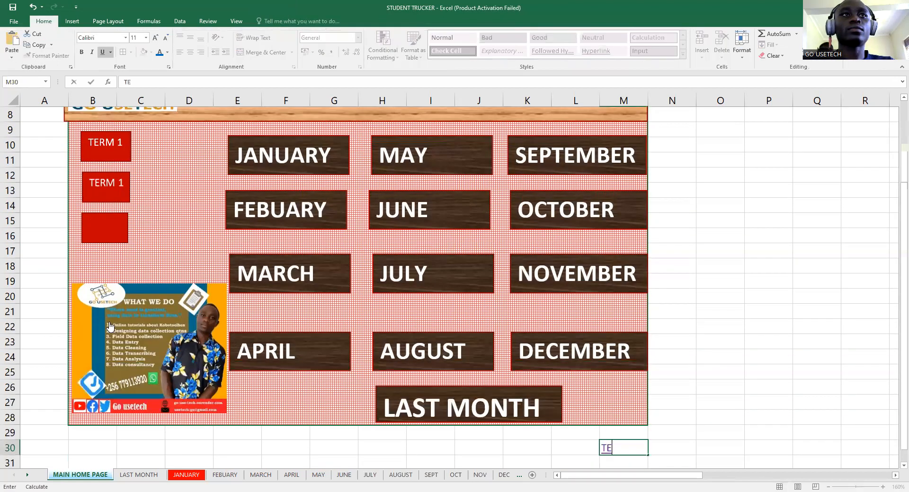
- Retype the lower buttons' labels as TERM and TERM 2 in place of the pasted copies
{"action": "left_click", "coordinate": [108, 226]}
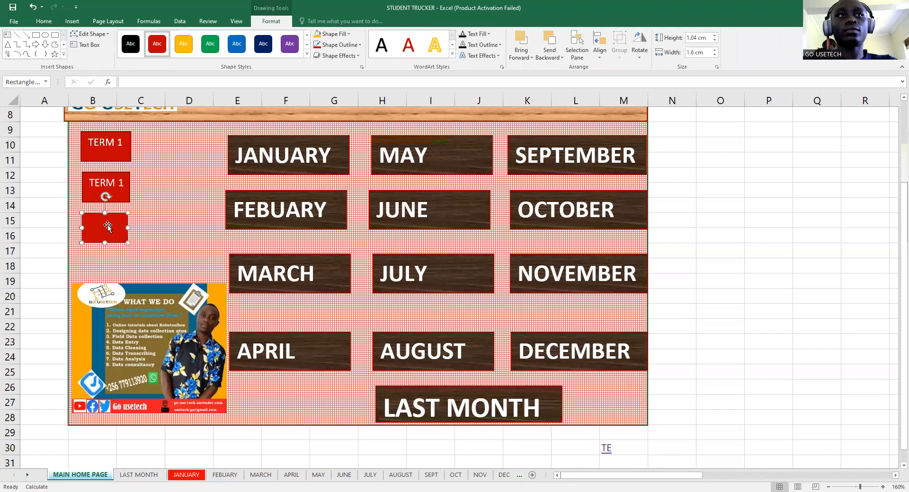
{"action": "type", "text": "TERM 3"}
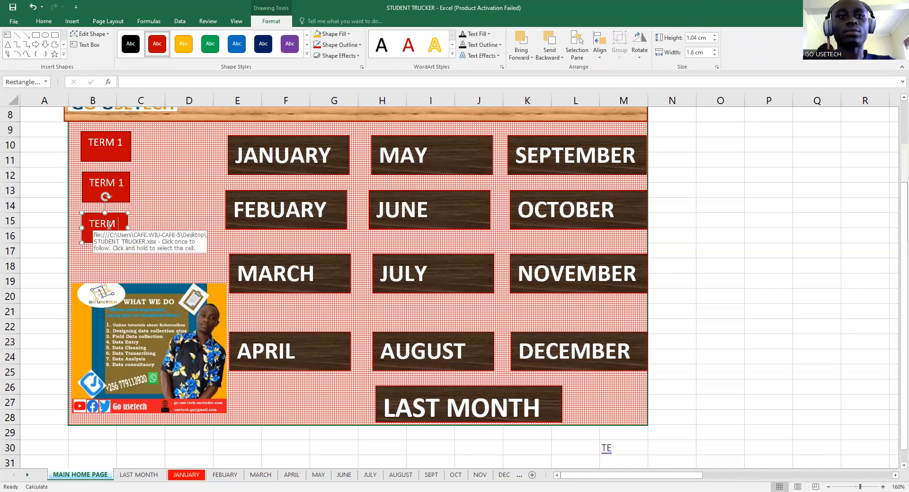
{"action": "left_click", "coordinate": [123, 189]}
{"action": "right_click", "coordinate": [122, 188]}
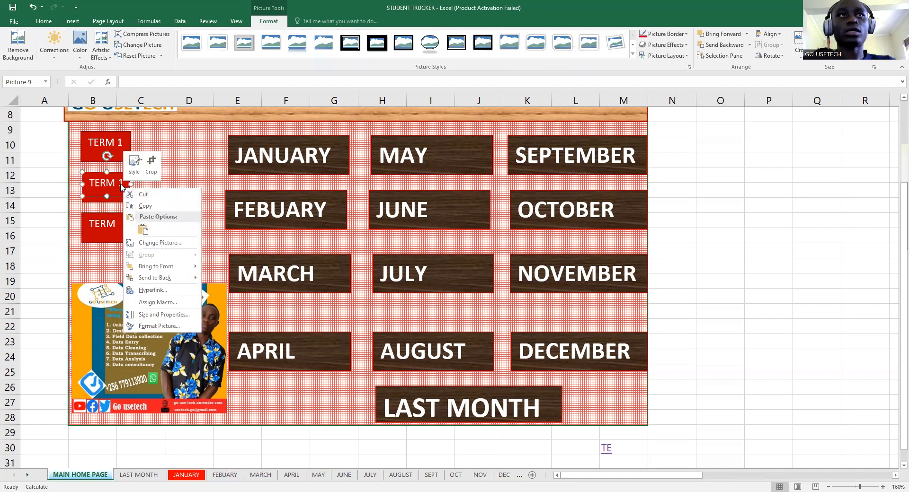
{"action": "type", "text": "tE"}
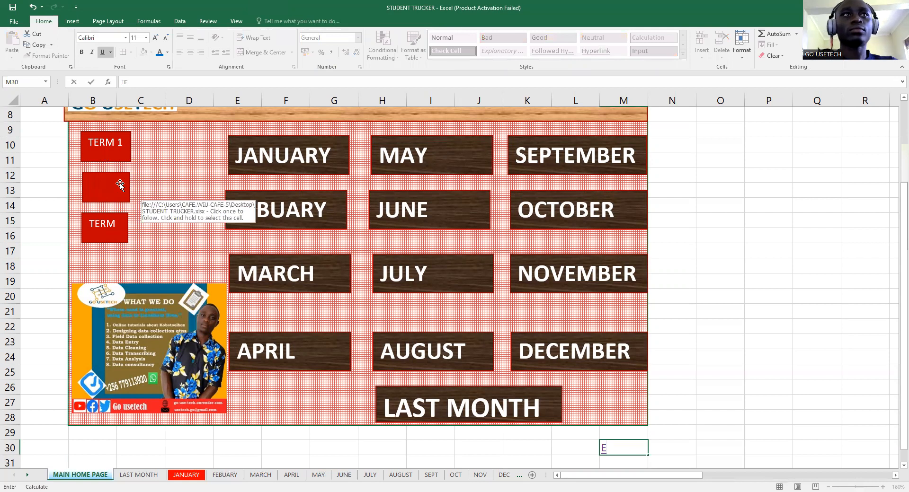
{"action": "left_click", "coordinate": [119, 185]}
{"action": "type", "text": "T"}
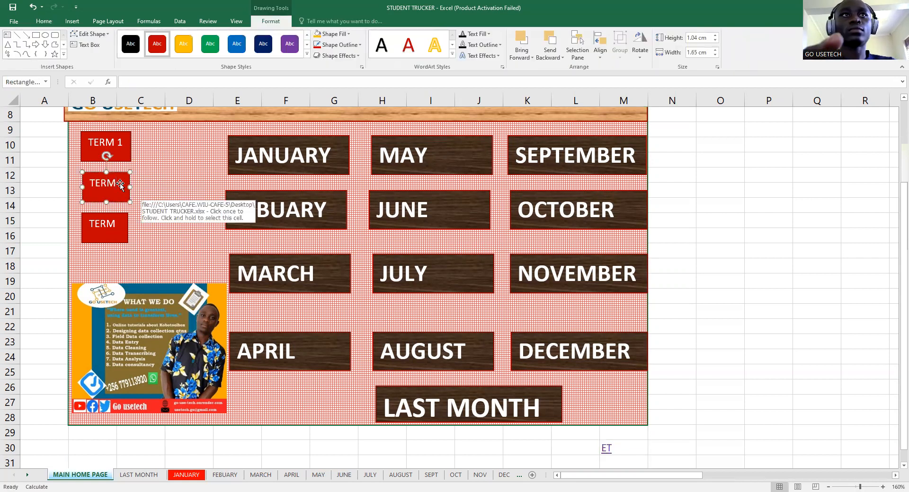
{"action": "type", "text": "ERM 2"}
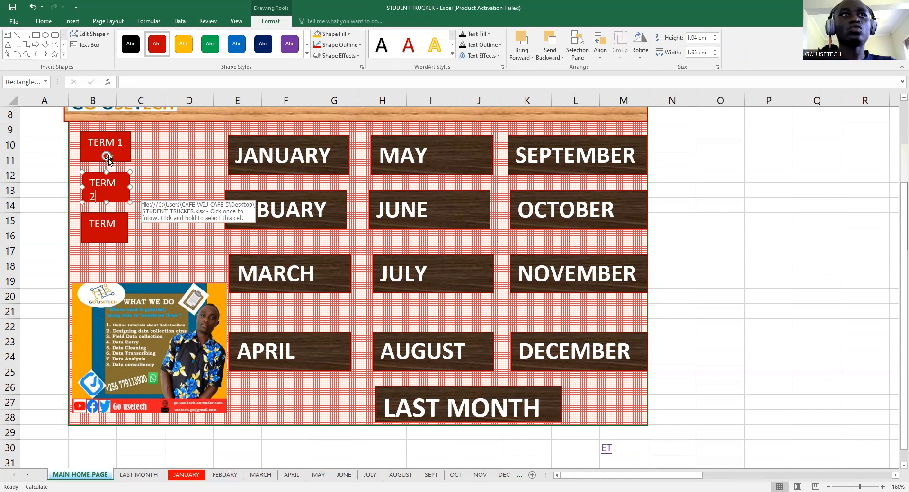
{"action": "left_click", "coordinate": [41, 22]}
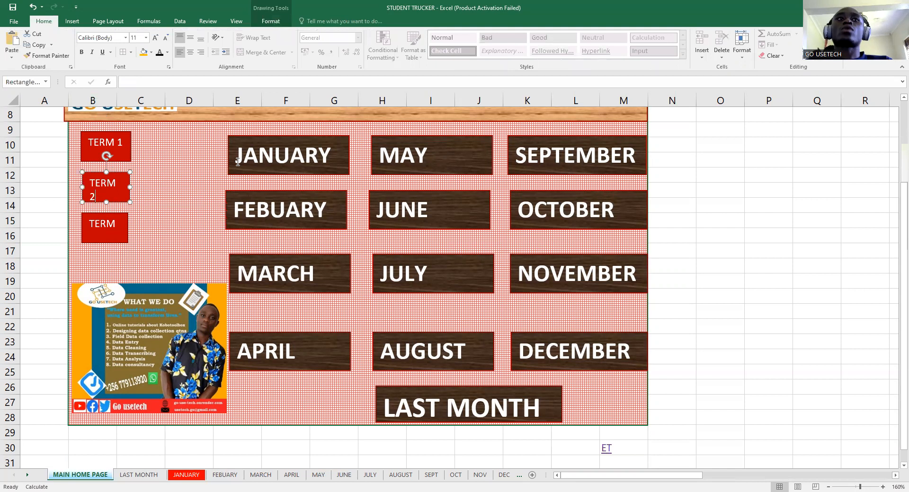
{"action": "left_click", "coordinate": [109, 150]}
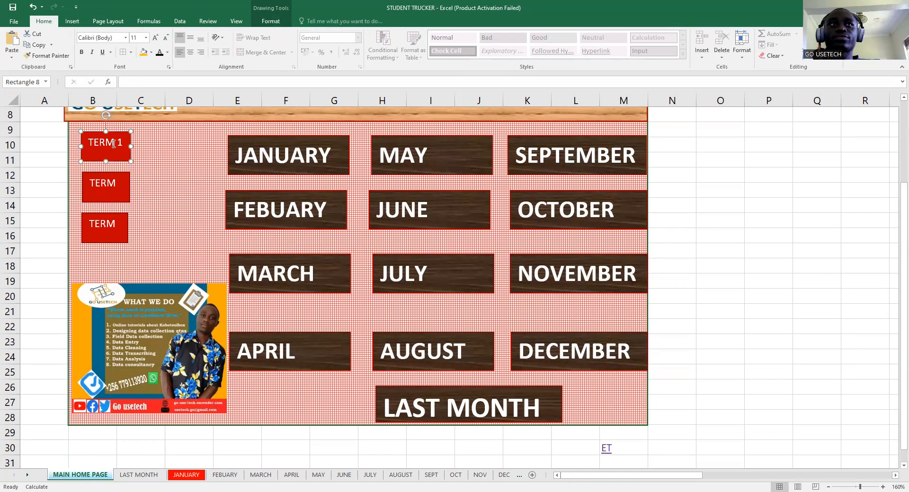
- Begin a hyperlink from TERM 1 to the JANUARY sheet, then cancel it
{"action": "right_click", "coordinate": [116, 146]}
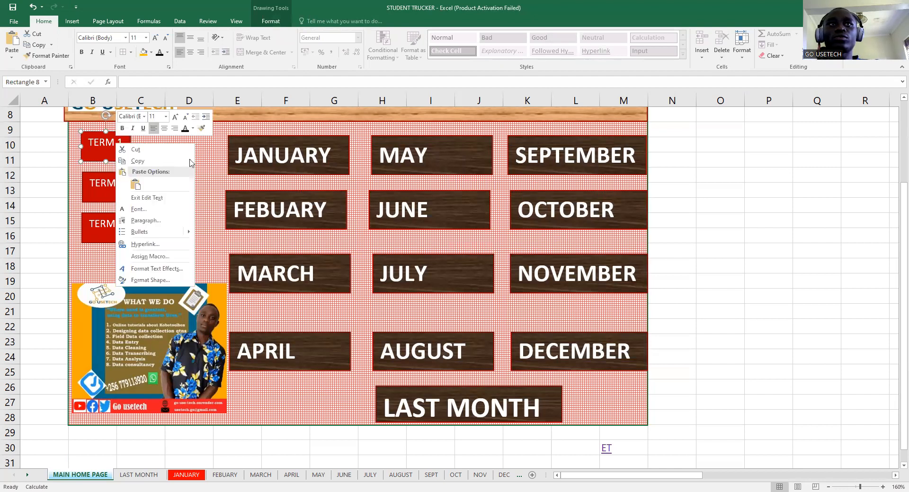
{"action": "right_click", "coordinate": [256, 161]}
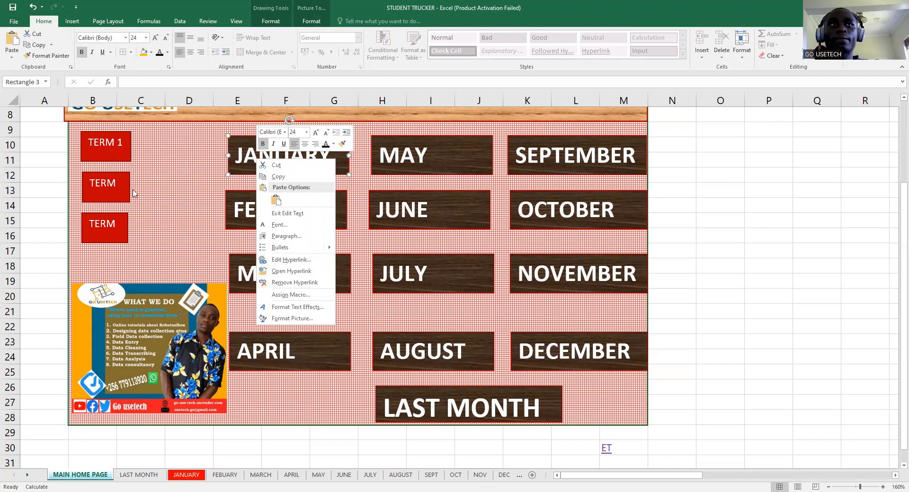
{"action": "right_click", "coordinate": [110, 155]}
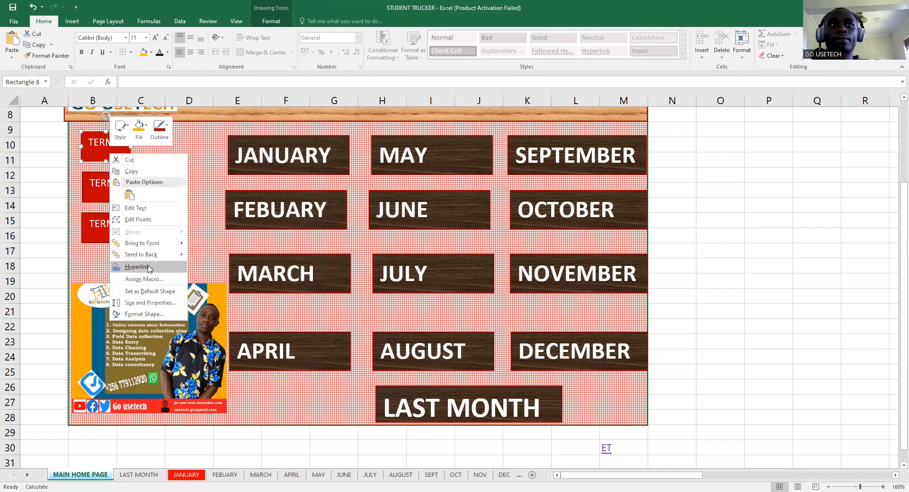
{"action": "left_click", "coordinate": [148, 268]}
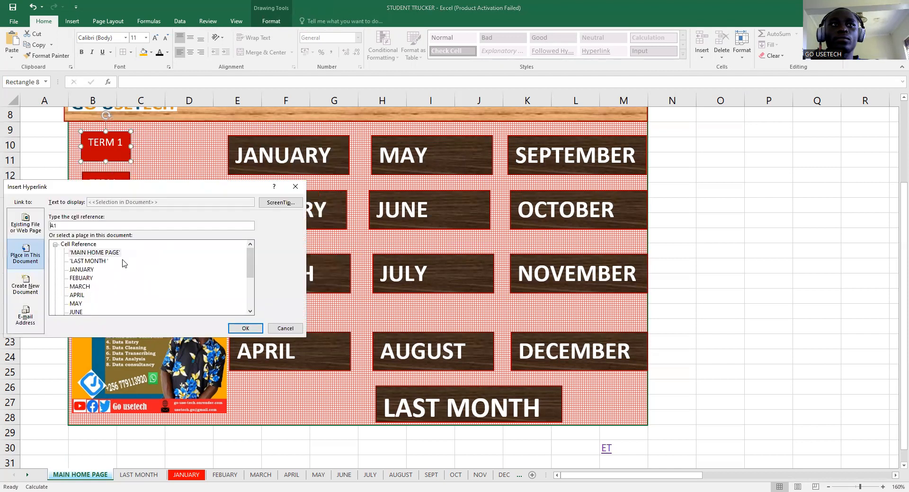
{"action": "left_click", "coordinate": [82, 269]}
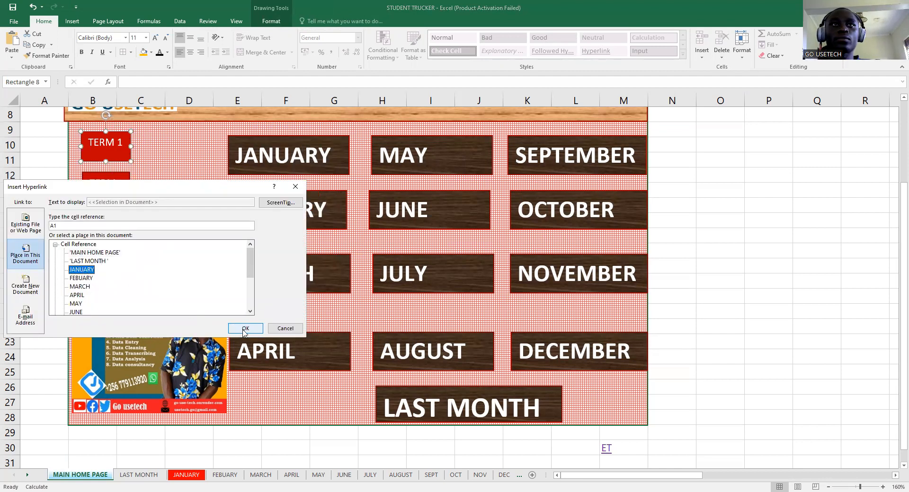
{"action": "left_click", "coordinate": [295, 187]}
- Inspect the JANUARY button's existing hyperlink settings and close them unchanged
{"action": "left_click", "coordinate": [295, 162]}
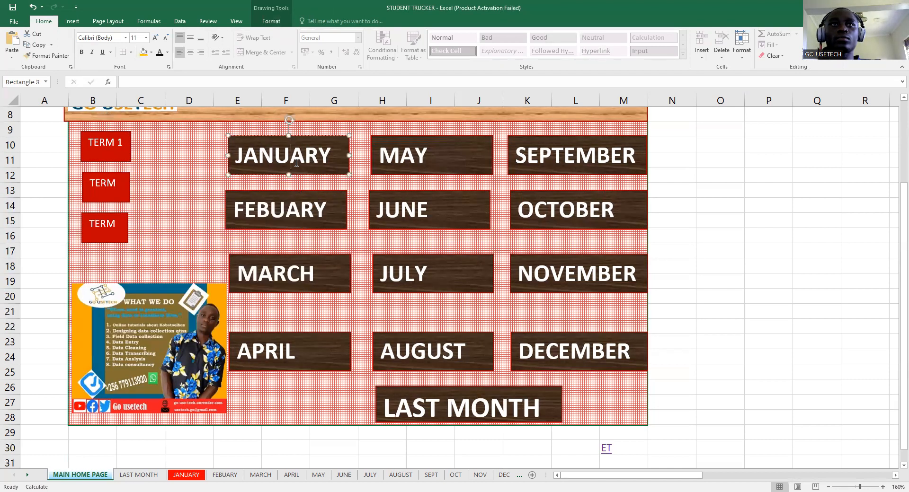
{"action": "right_click", "coordinate": [297, 164]}
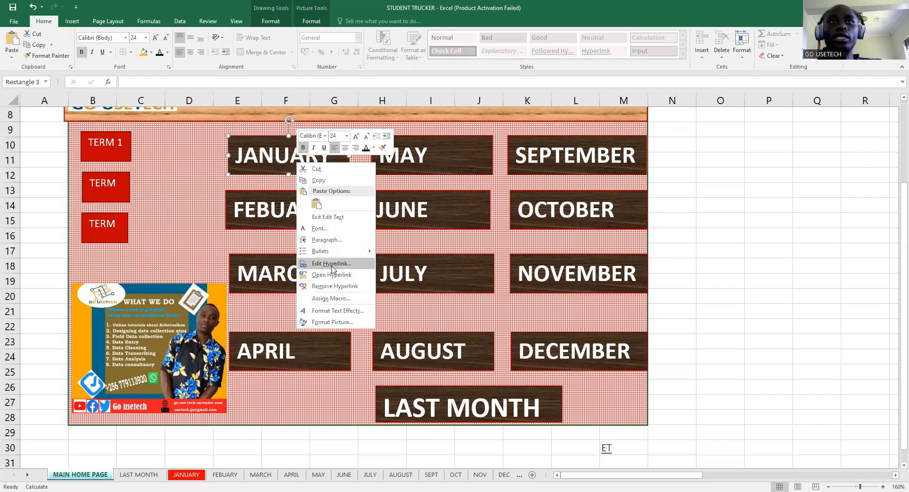
{"action": "left_click", "coordinate": [332, 264]}
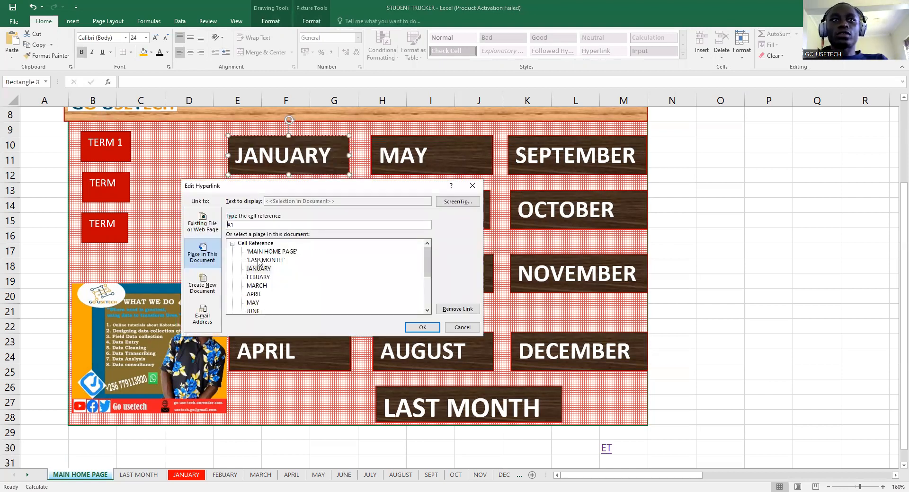
{"action": "left_click_drag", "start_coordinate": [430, 263], "coordinate": [432, 302]}
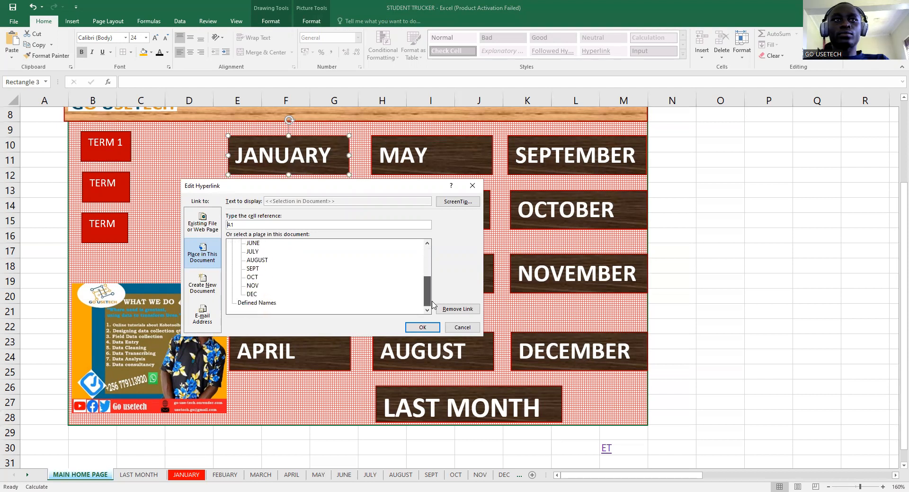
{"action": "left_click", "coordinate": [259, 303]}
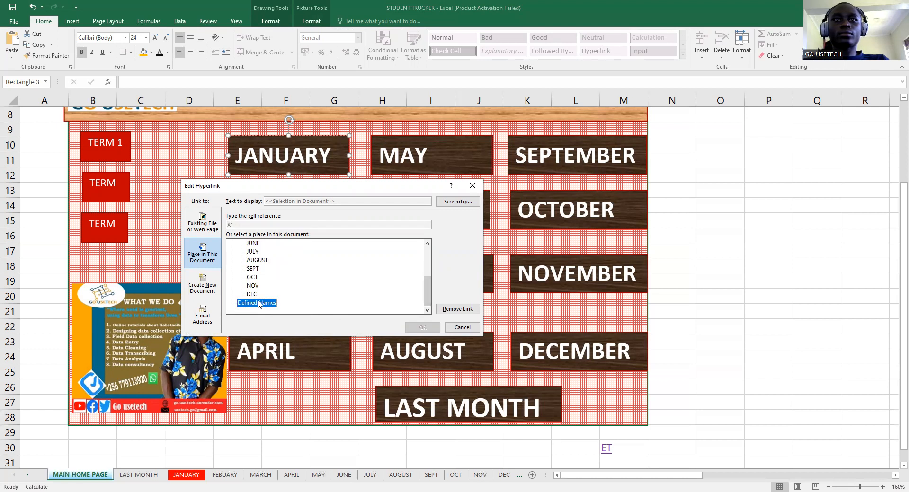
{"action": "left_click", "coordinate": [473, 185]}
- Hyperlink TERM 1 to the JANUARY sheet, then edit the link to target FEBUARY
{"action": "right_click", "coordinate": [100, 150]}
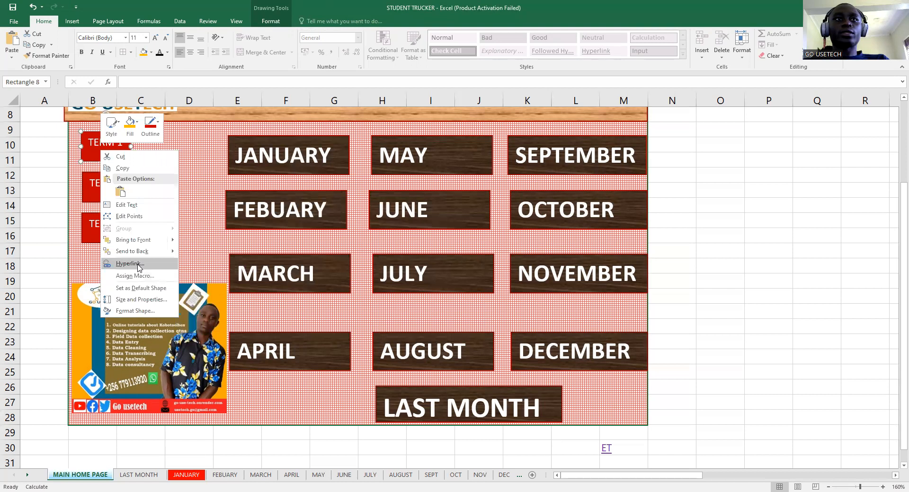
{"action": "left_click", "coordinate": [138, 264]}
{"action": "left_click", "coordinate": [89, 268]}
{"action": "left_click", "coordinate": [238, 329]}
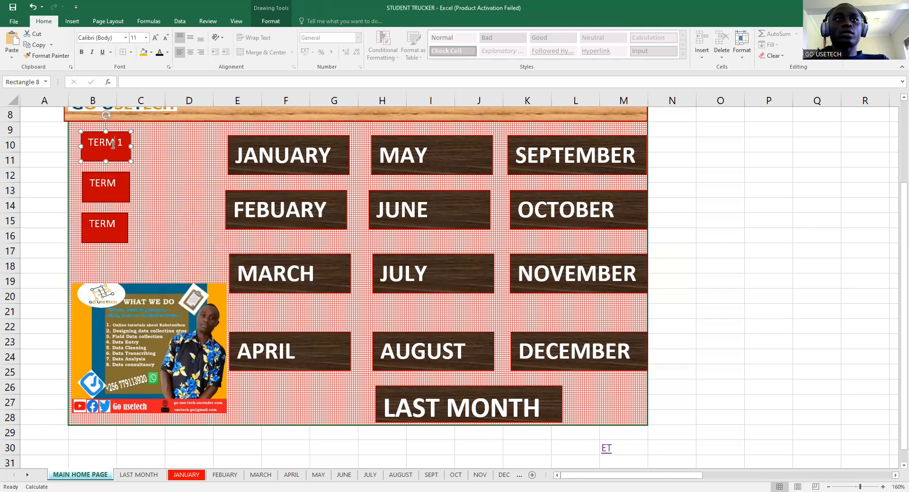
{"action": "right_click", "coordinate": [113, 145]}
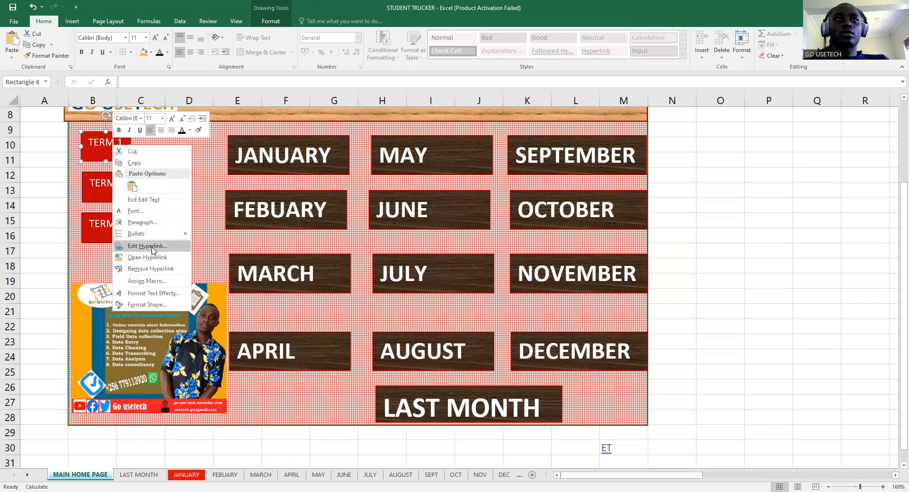
{"action": "left_click", "coordinate": [154, 247]}
{"action": "left_click", "coordinate": [88, 258]}
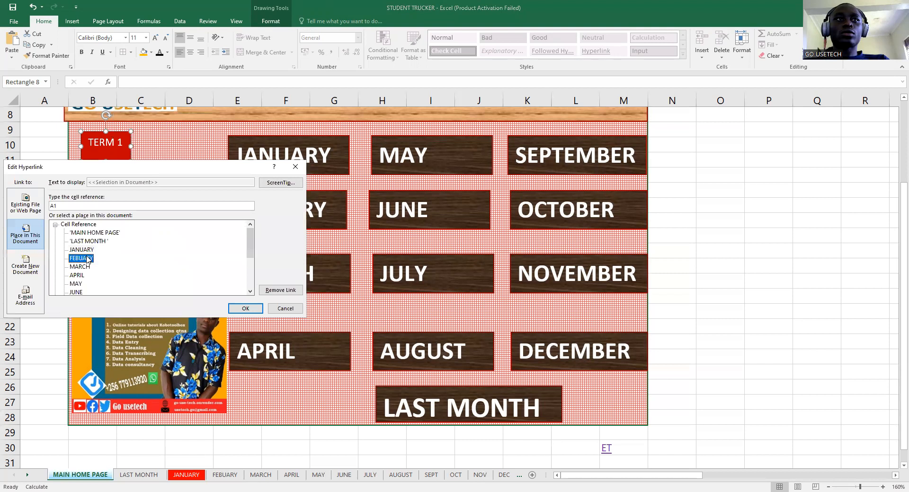
{"action": "left_click", "coordinate": [244, 308]}
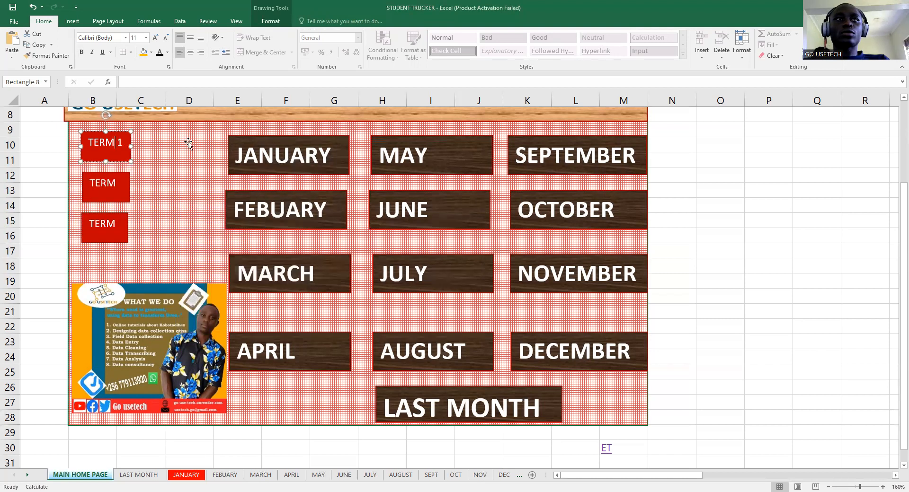
{"action": "left_click", "coordinate": [124, 157]}
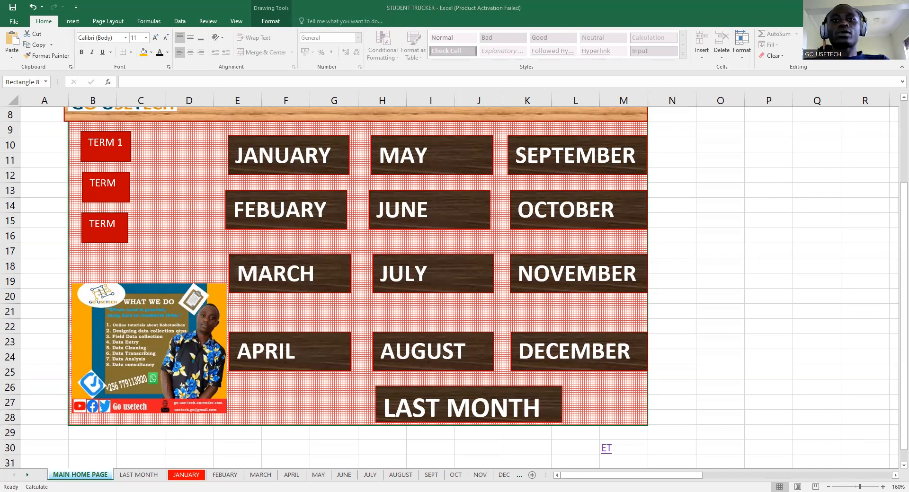
{"action": "left_click", "coordinate": [98, 153]}
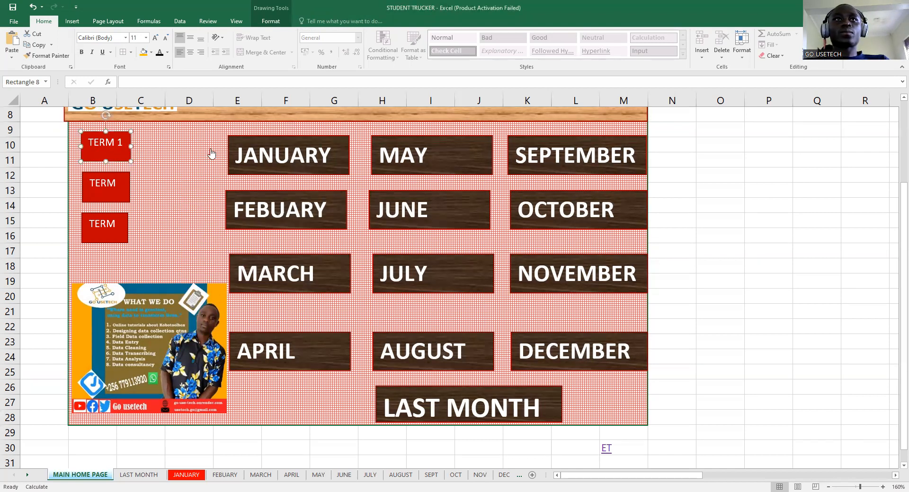
{"action": "left_click", "coordinate": [300, 210]}
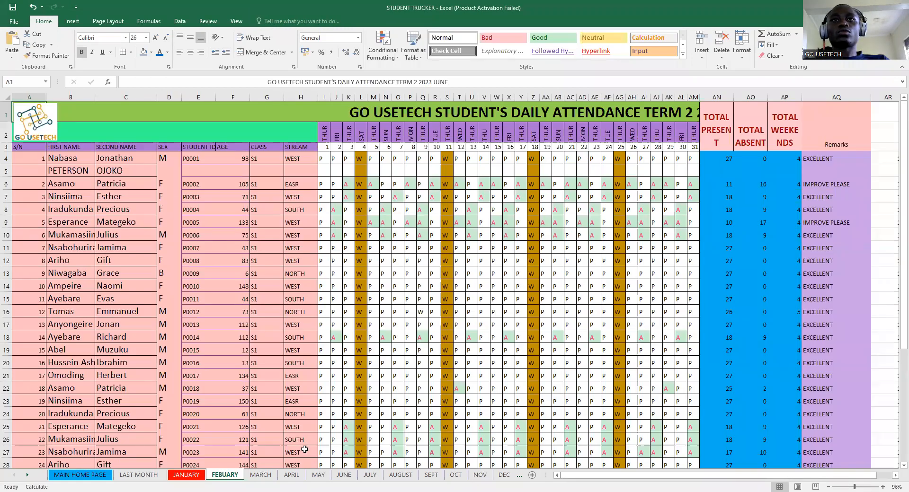
{"action": "left_click", "coordinate": [186, 475]}
{"action": "left_click", "coordinate": [90, 477]}
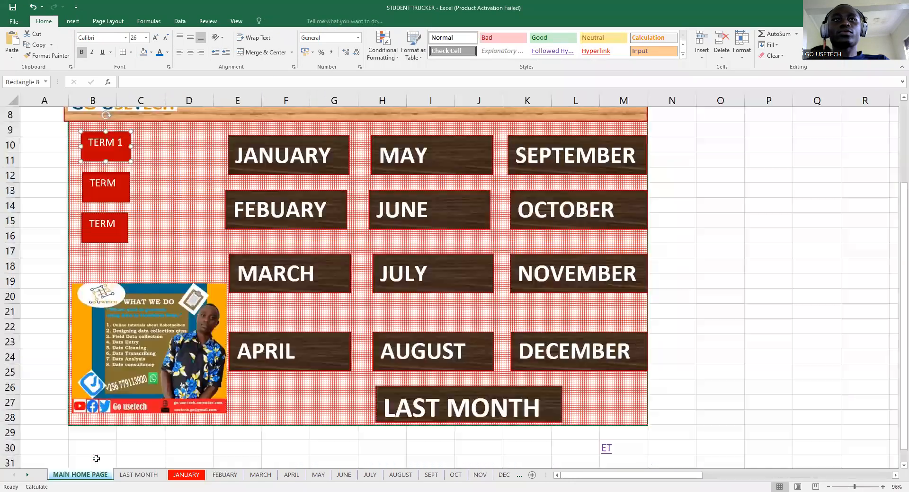
{"action": "left_click", "coordinate": [431, 262]}
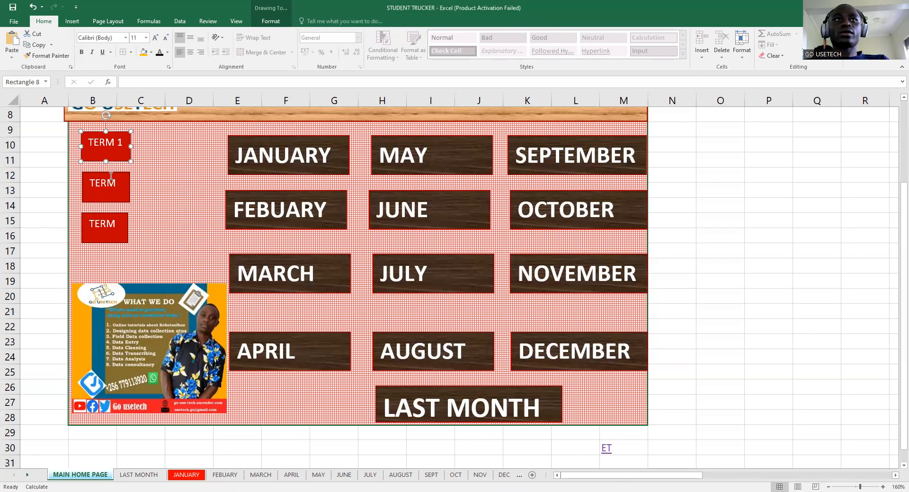
{"action": "left_click", "coordinate": [179, 191]}
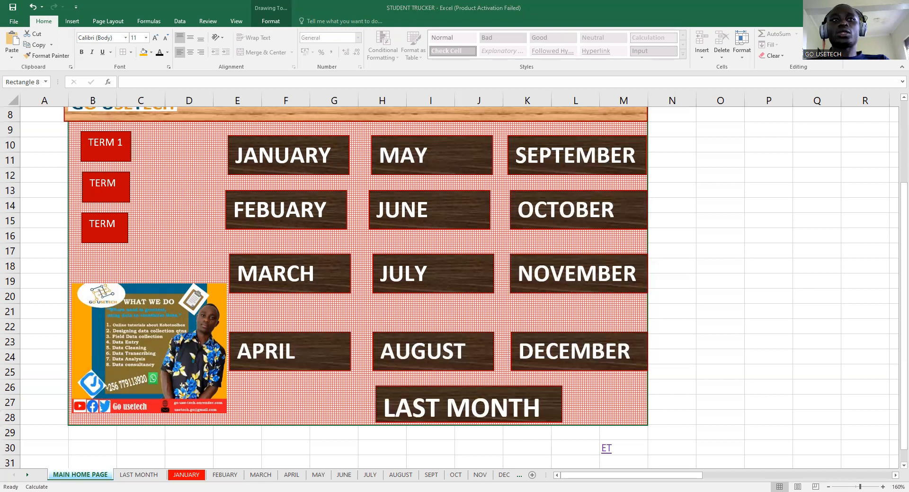
{"action": "left_click", "coordinate": [339, 449]}
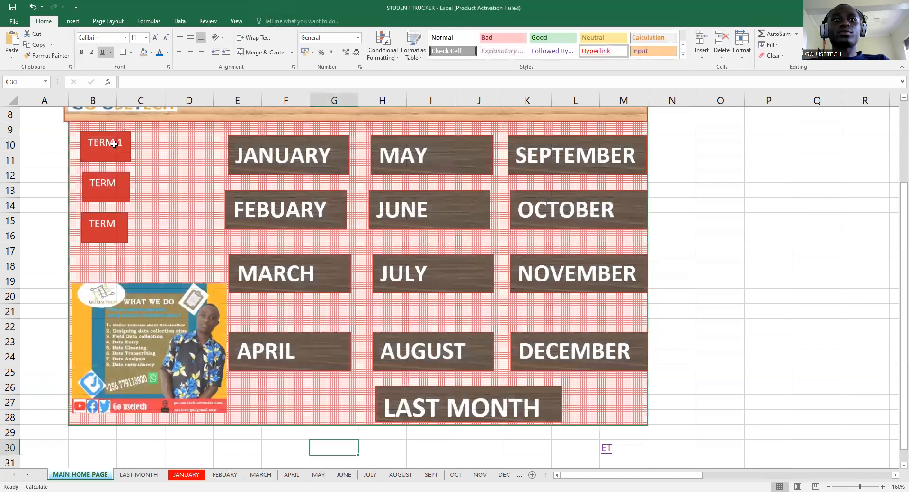
{"action": "left_click", "coordinate": [114, 144]}
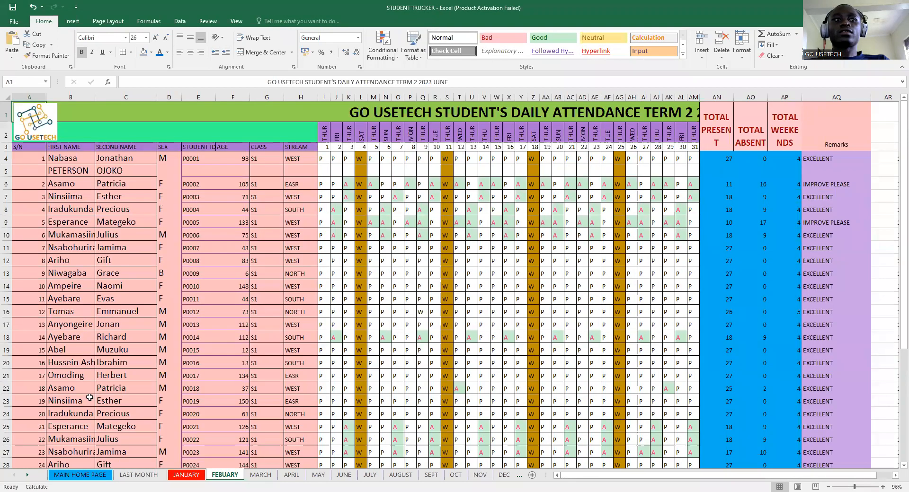
{"action": "left_click", "coordinate": [101, 476]}
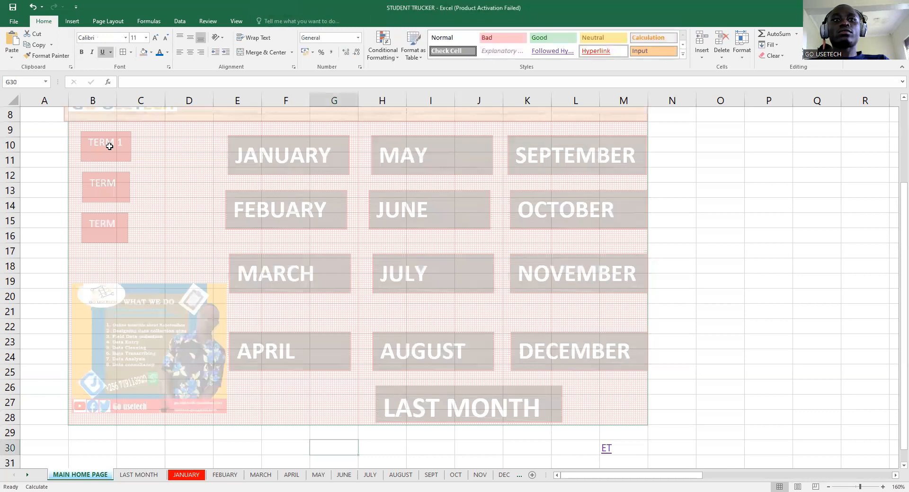
{"action": "left_click", "coordinate": [110, 146]}
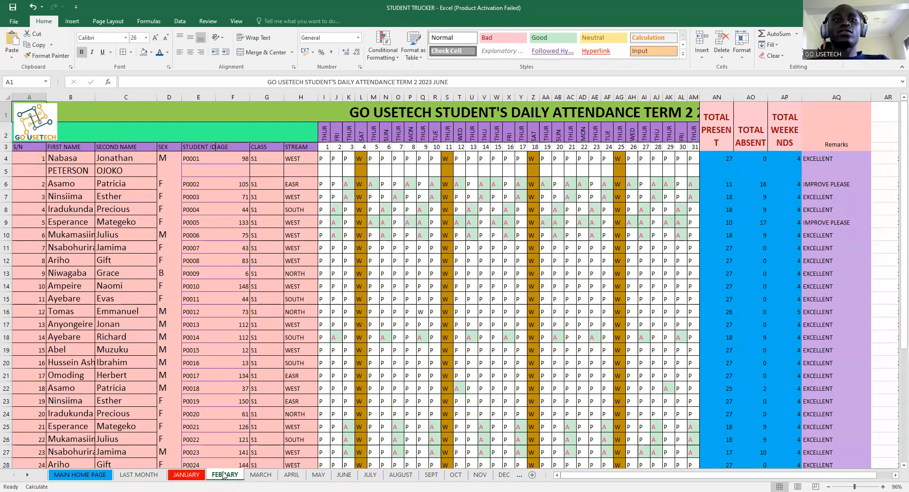
{"action": "left_click", "coordinate": [92, 474]}
{"action": "right_click", "coordinate": [105, 148]}
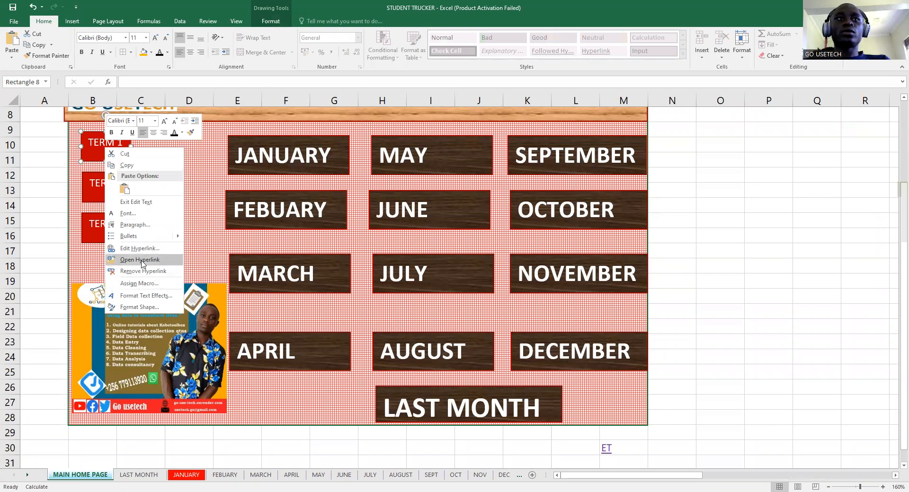
{"action": "left_click", "coordinate": [140, 260]}
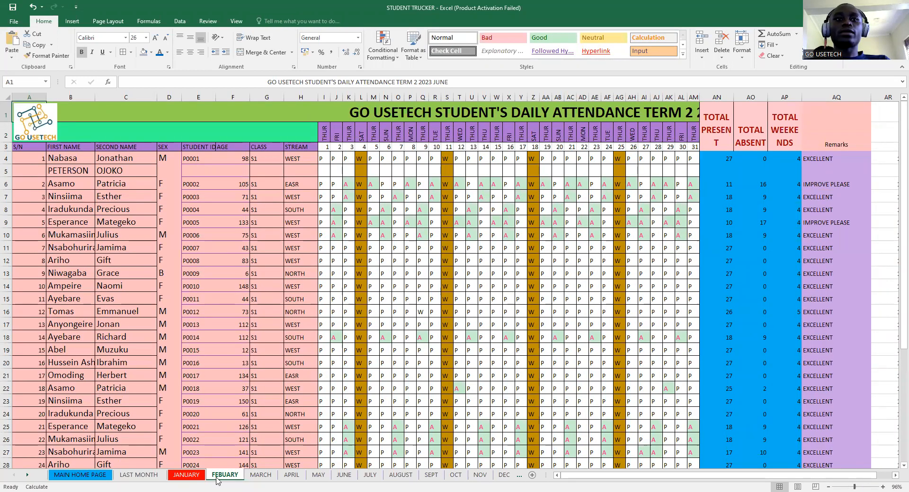
{"action": "left_click", "coordinate": [72, 477]}
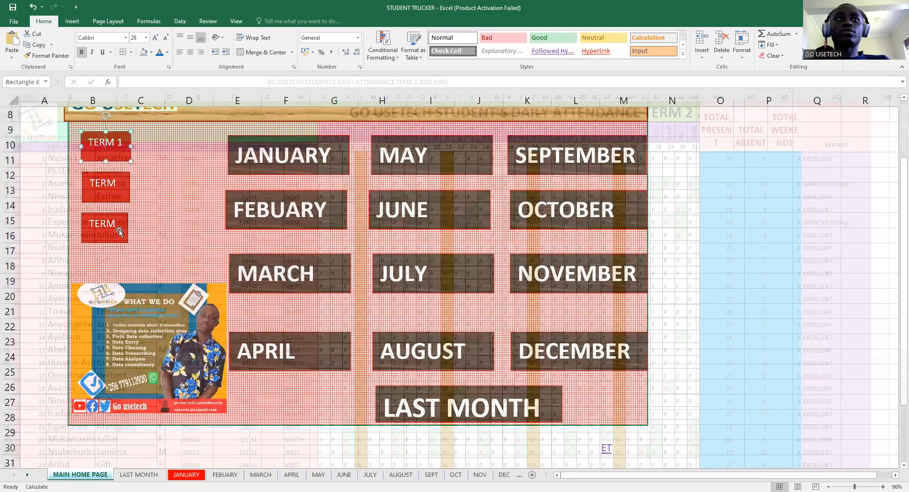
{"action": "right_click", "coordinate": [116, 150]}
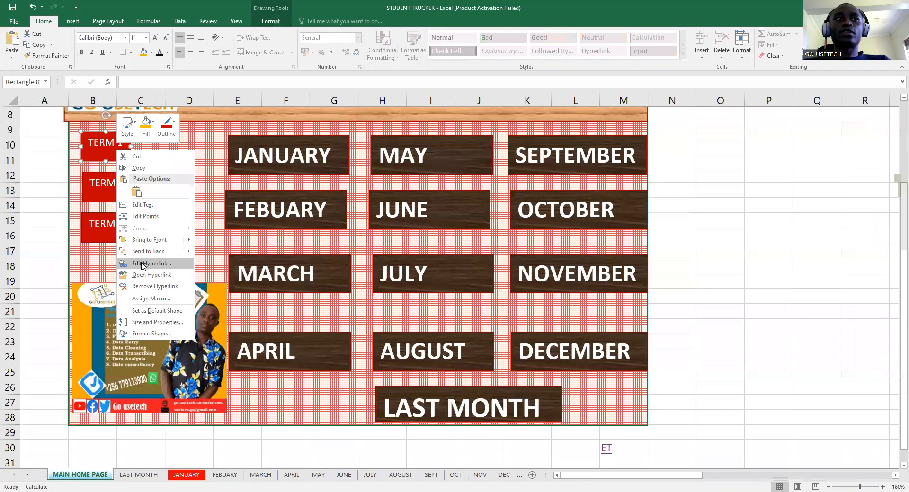
- Change the TERM 1 button's hyperlink destination to the JANUARY sheet
{"action": "left_click", "coordinate": [143, 264]}
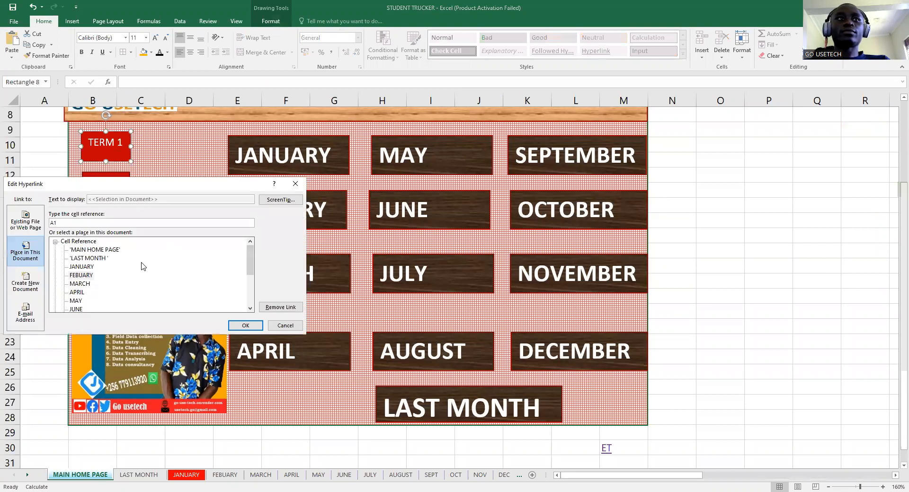
{"action": "left_click", "coordinate": [88, 268]}
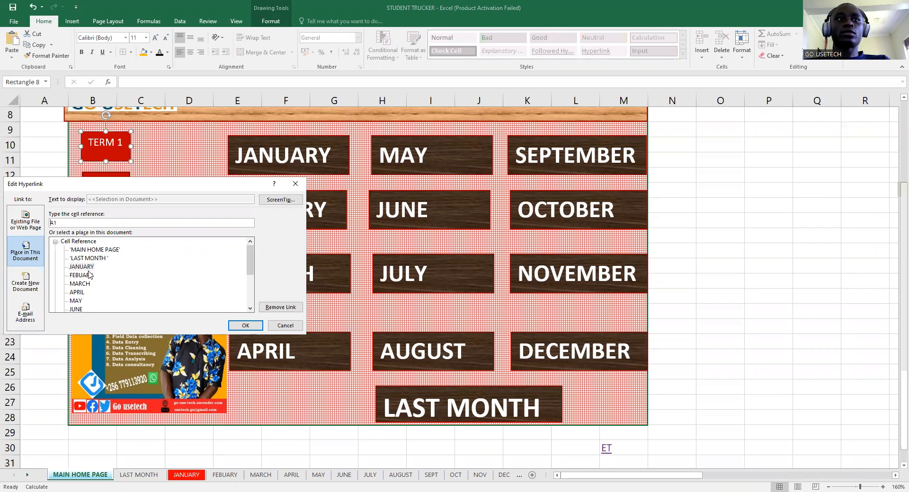
{"action": "left_click", "coordinate": [85, 275]}
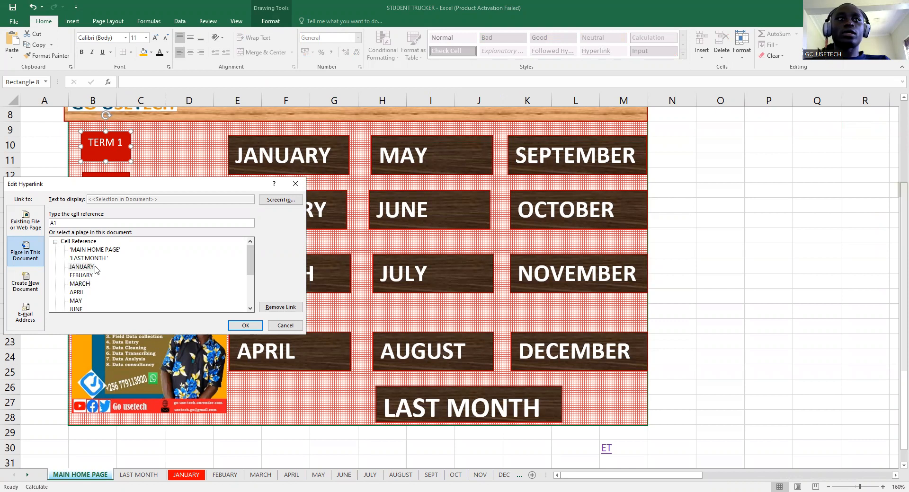
{"action": "left_click", "coordinate": [245, 327]}
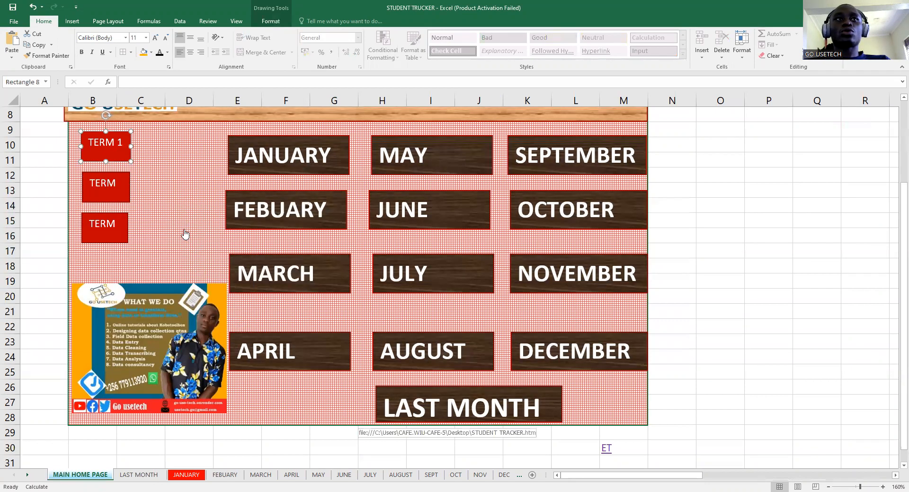
- Follow the TERM 1 link from the home page to reach the JANUARY sheet
{"action": "left_click", "coordinate": [109, 148]}
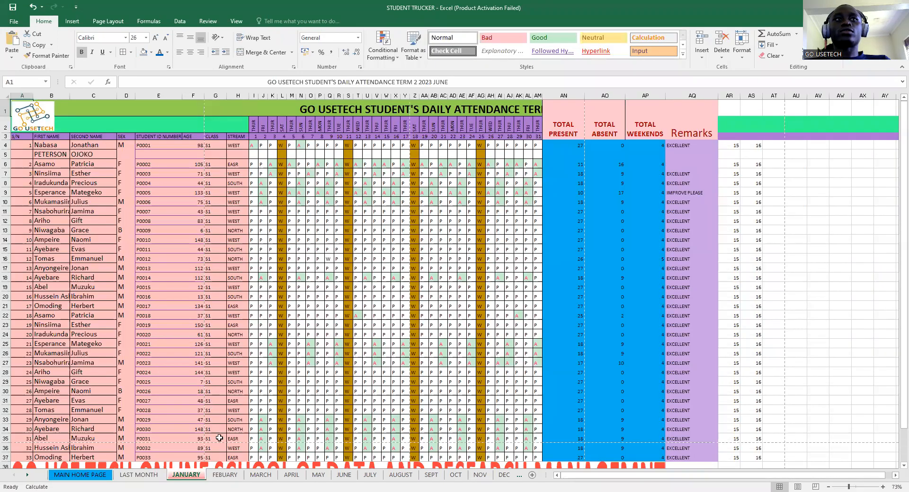
{"action": "left_click", "coordinate": [99, 475]}
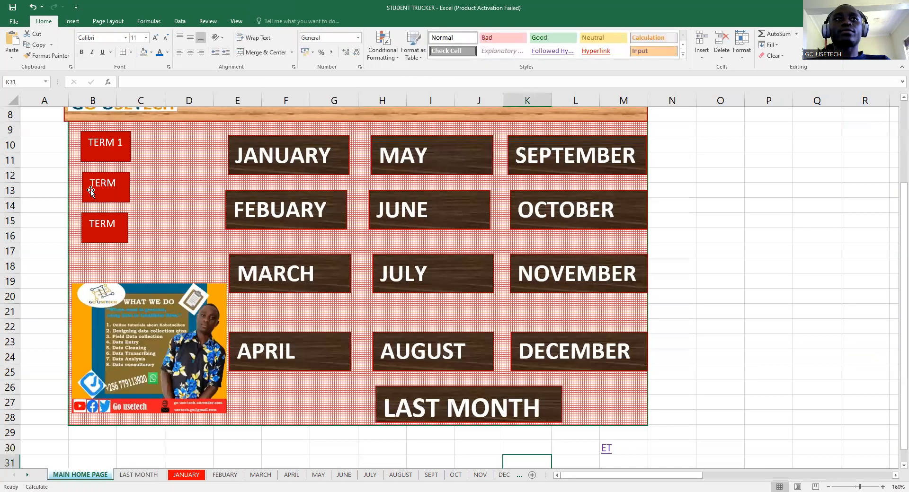
{"action": "left_click", "coordinate": [102, 156]}
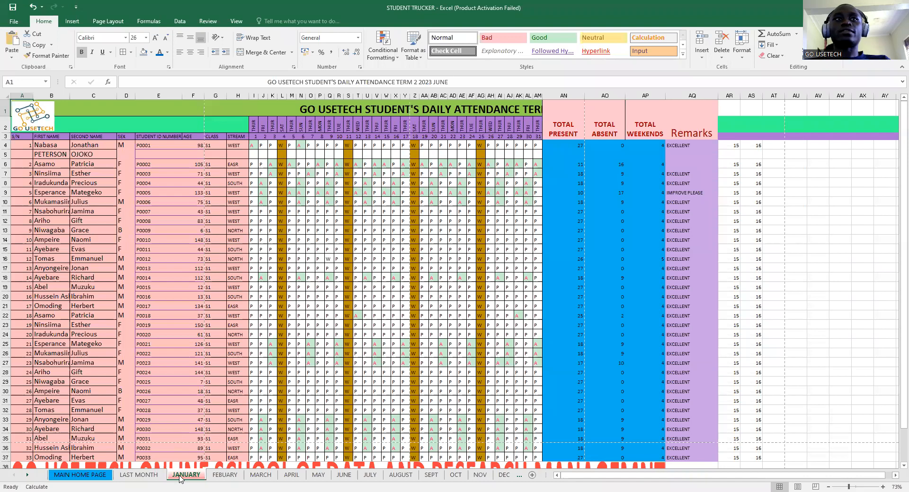
{"action": "left_click", "coordinate": [880, 240]}
- Select empty cells on the JANUARY sheet, then switch to the LAST MONTH sheet
{"action": "scroll", "coordinate": [831, 265], "scroll_direction": "down", "scroll_amount": 2}
{"action": "scroll", "coordinate": [831, 265], "scroll_direction": "up", "scroll_amount": 2}
{"action": "left_click_drag", "start_coordinate": [750, 111], "coordinate": [823, 127]}
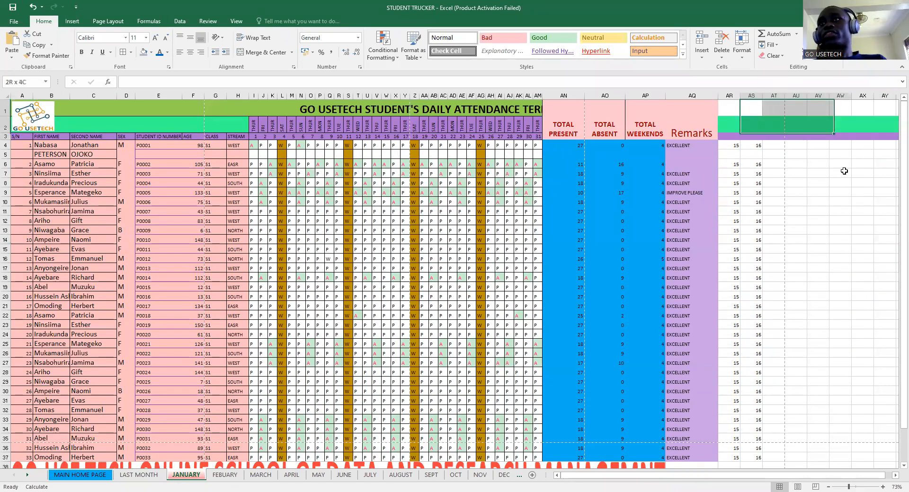
{"action": "left_click_drag", "start_coordinate": [844, 170], "coordinate": [866, 279]}
{"action": "scroll", "coordinate": [782, 296], "scroll_direction": "down", "scroll_amount": 2}
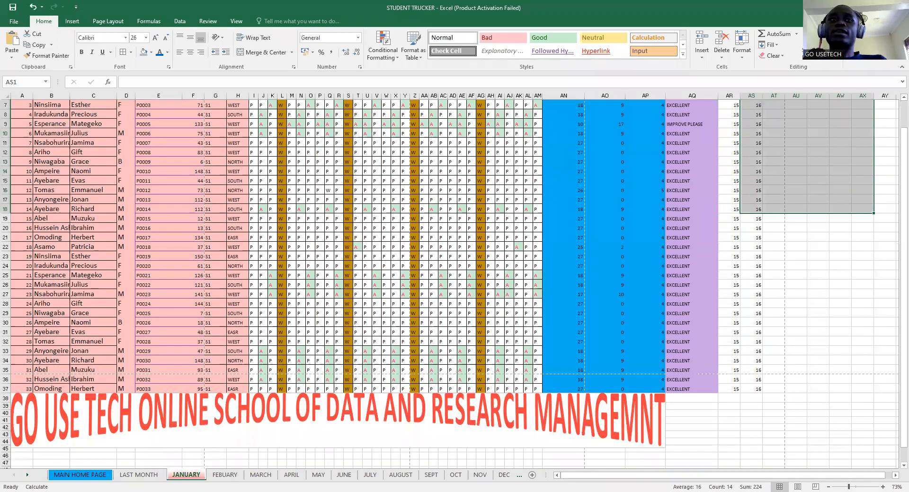
{"action": "left_click", "coordinate": [136, 476]}
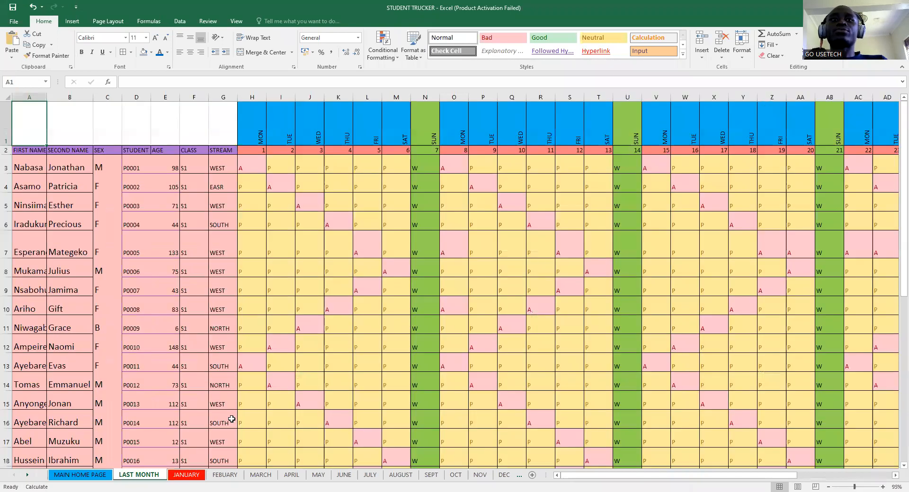
- Enter 'TOTAL NUMBER OF MALE' in cell E37 below the student list
{"action": "scroll", "coordinate": [213, 269], "scroll_direction": "down", "scroll_amount": 15}
{"action": "scroll", "coordinate": [212, 270], "scroll_direction": "up", "scroll_amount": 5}
{"action": "left_click_drag", "start_coordinate": [161, 203], "coordinate": [241, 223]}
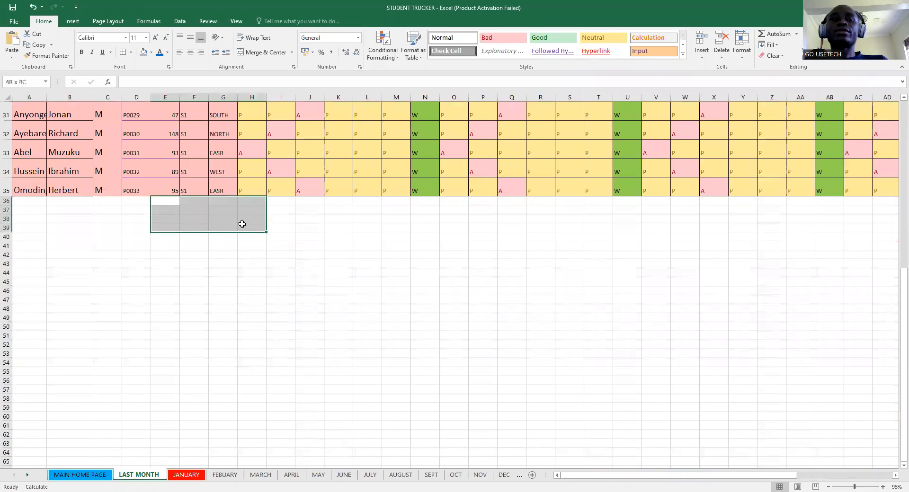
{"action": "left_click", "coordinate": [164, 202]}
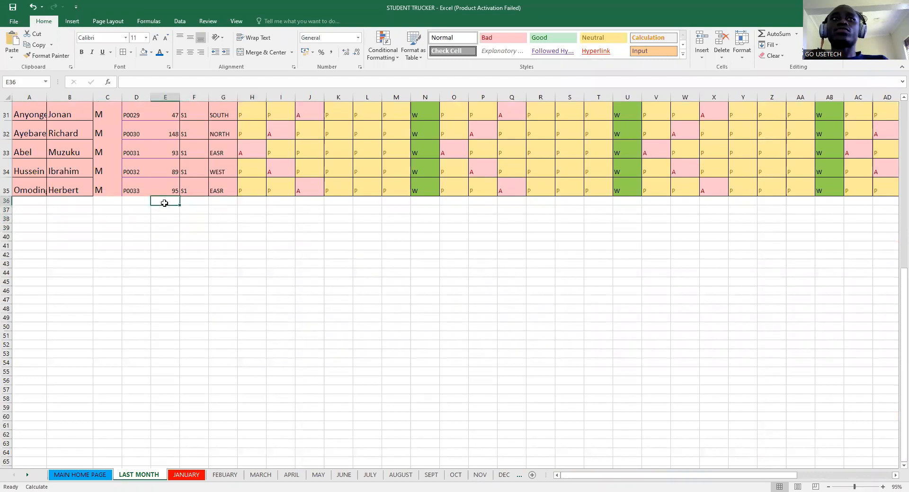
{"action": "left_click", "coordinate": [156, 209]}
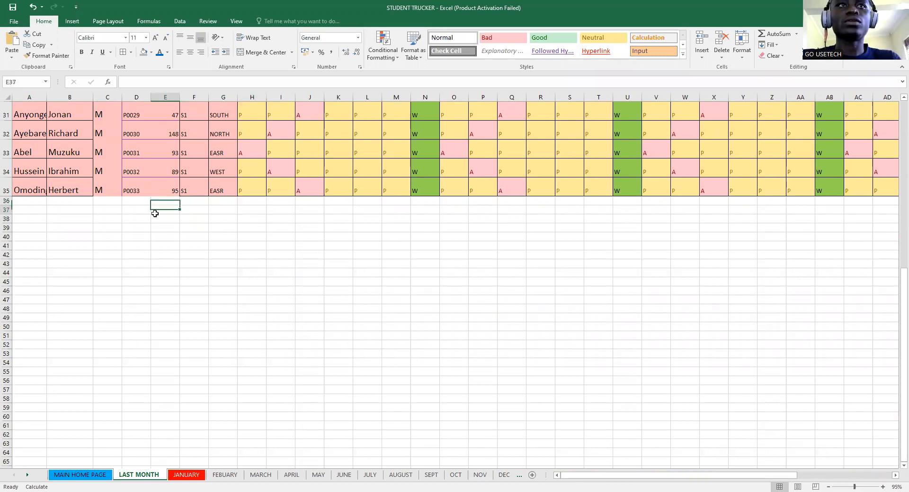
{"action": "type", "text": "TO"}
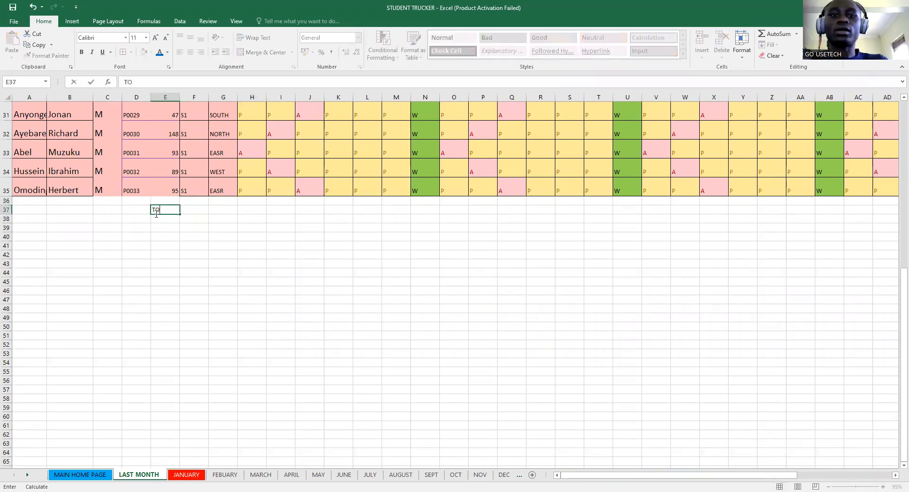
{"action": "type", "text": "TAL NU"}
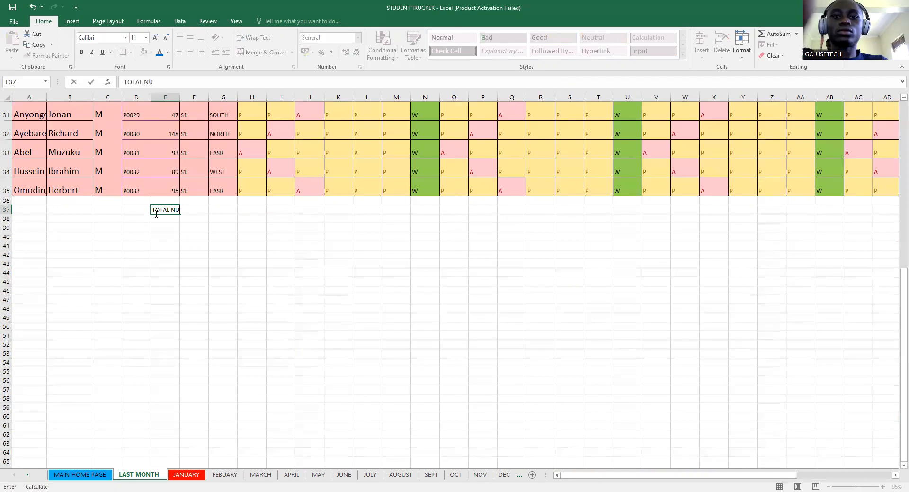
{"action": "type", "text": "MBER O"}
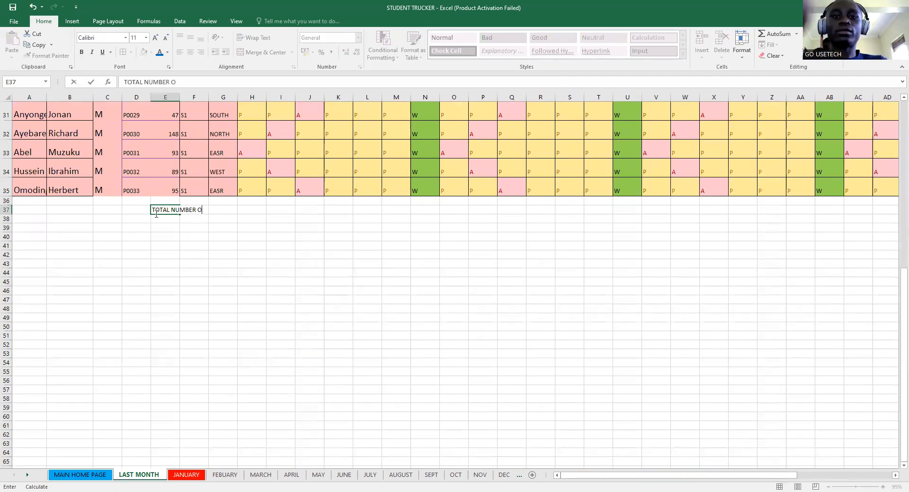
{"action": "type", "text": "F MALE"}
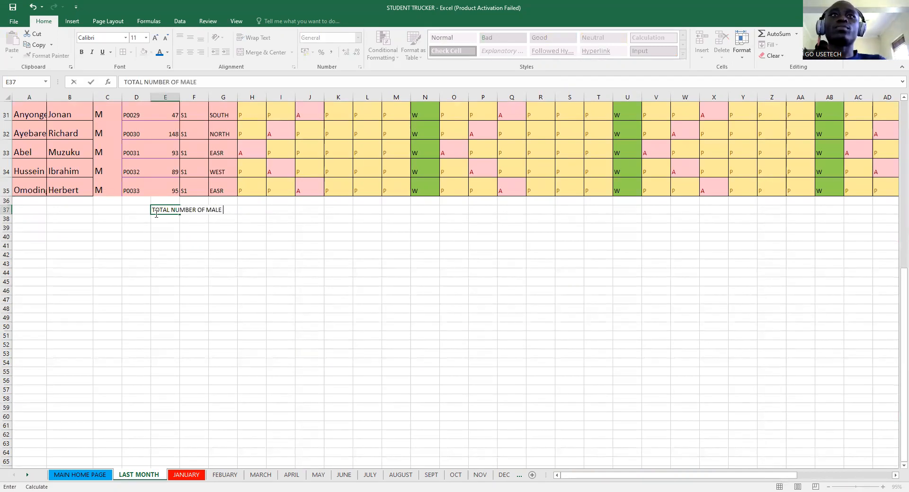
{"action": "scroll", "coordinate": [189, 217], "scroll_direction": "up", "scroll_amount": 2}
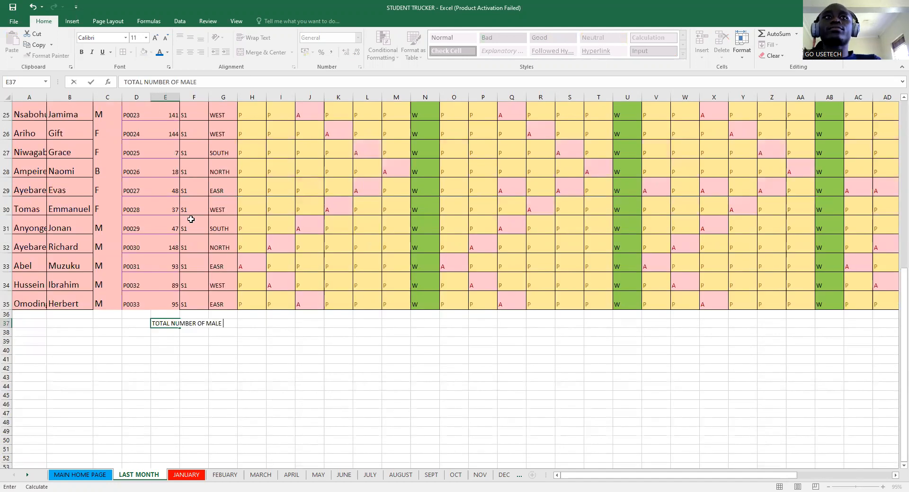
{"action": "left_click", "coordinate": [246, 322]}
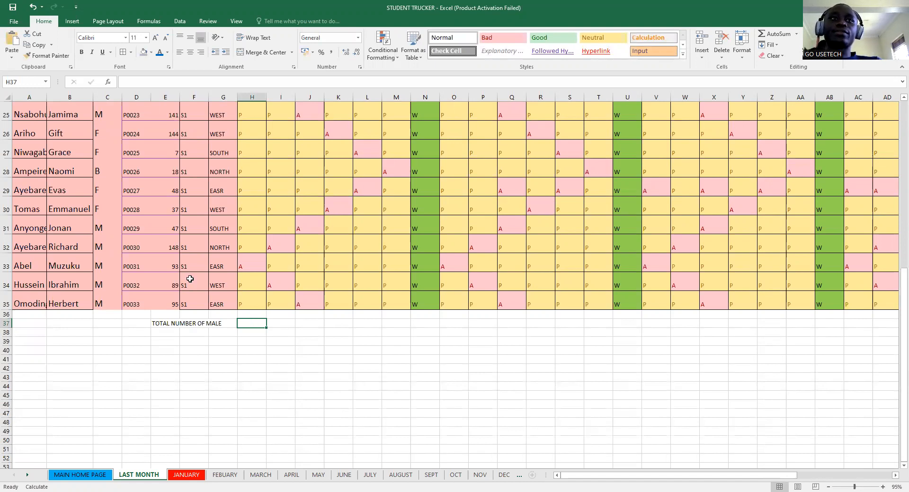
{"action": "scroll", "coordinate": [222, 282], "scroll_direction": "up", "scroll_amount": 5}
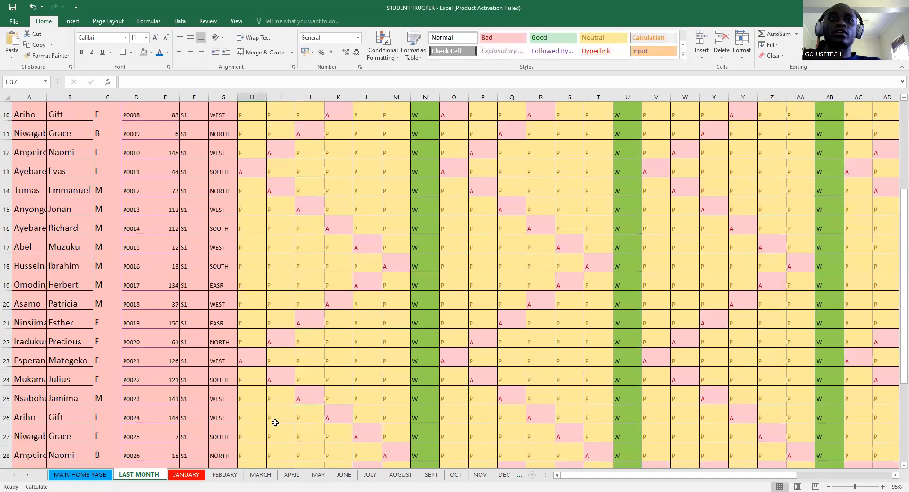
{"action": "scroll", "coordinate": [255, 322], "scroll_direction": "down", "scroll_amount": 5}
- Begin =COUNTIFS( in H37 with a range starting at C3 down the SEX column
{"action": "type", "text": "="}
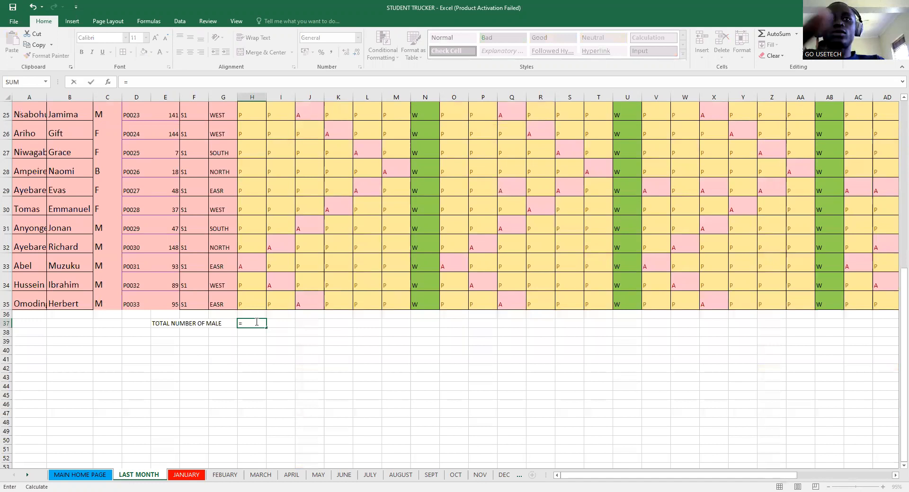
{"action": "type", "text": "COUNT"}
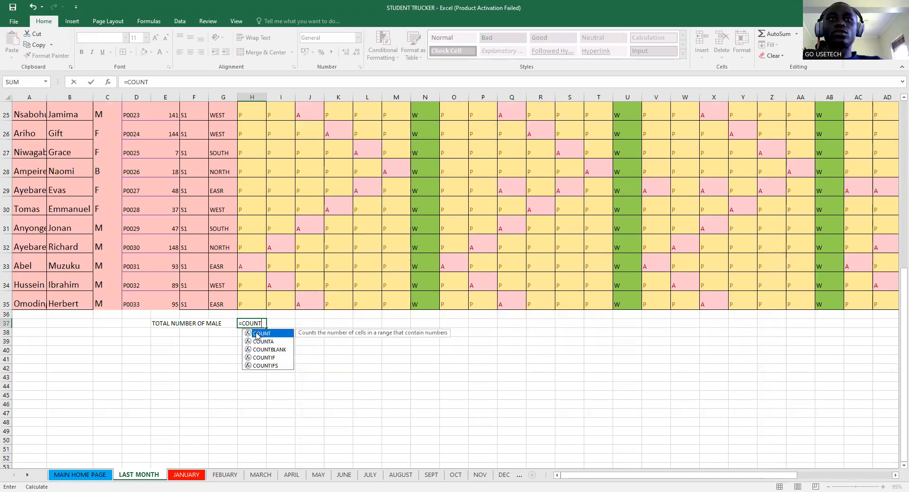
{"action": "type", "text": "IFS("}
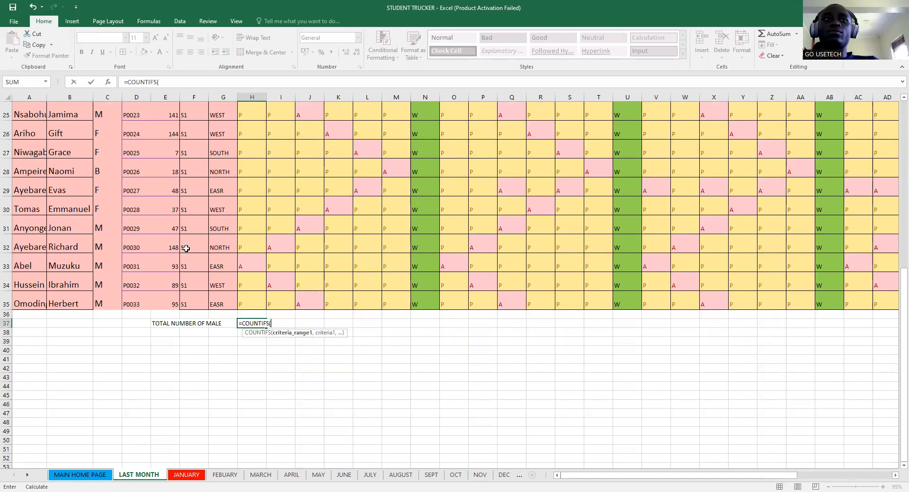
{"action": "scroll", "coordinate": [169, 235], "scroll_direction": "up", "scroll_amount": 4}
{"action": "scroll", "coordinate": [216, 284], "scroll_direction": "down", "scroll_amount": 4}
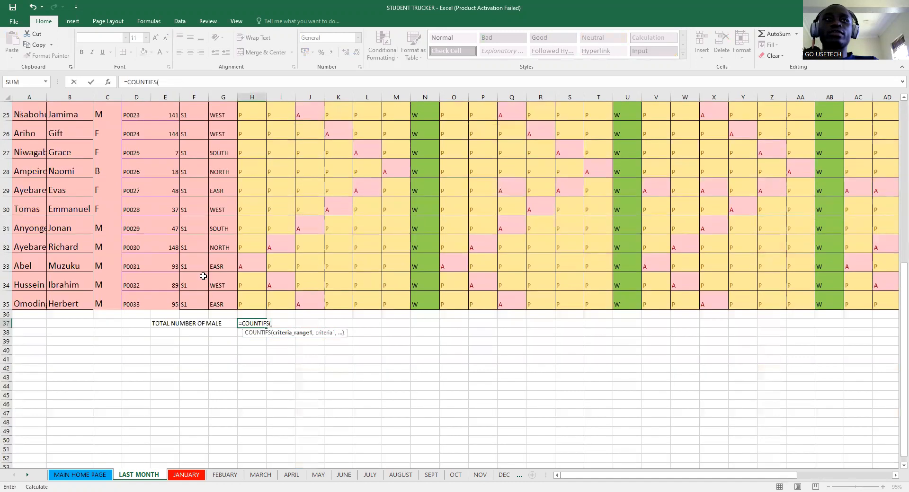
{"action": "scroll", "coordinate": [165, 251], "scroll_direction": "up", "scroll_amount": 8}
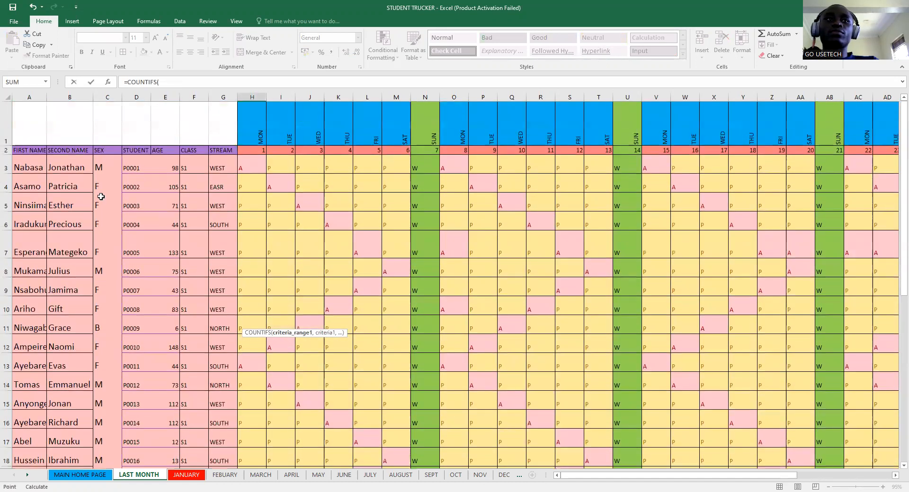
{"action": "left_click", "coordinate": [103, 168]}
{"action": "key", "text": "ctrl+shift+Down"}
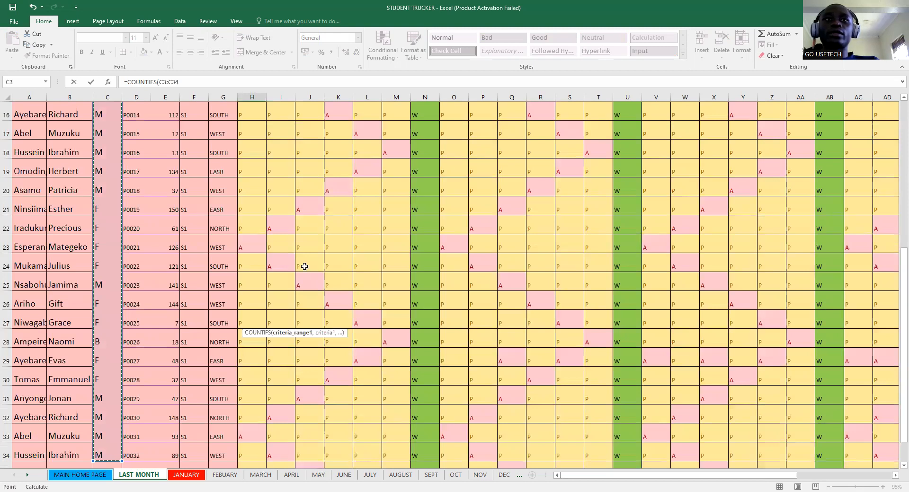
- Set the COUNTIFS range to C3:C35 and add the "M" criterion
{"action": "scroll", "coordinate": [304, 267], "scroll_direction": "down", "scroll_amount": 4}
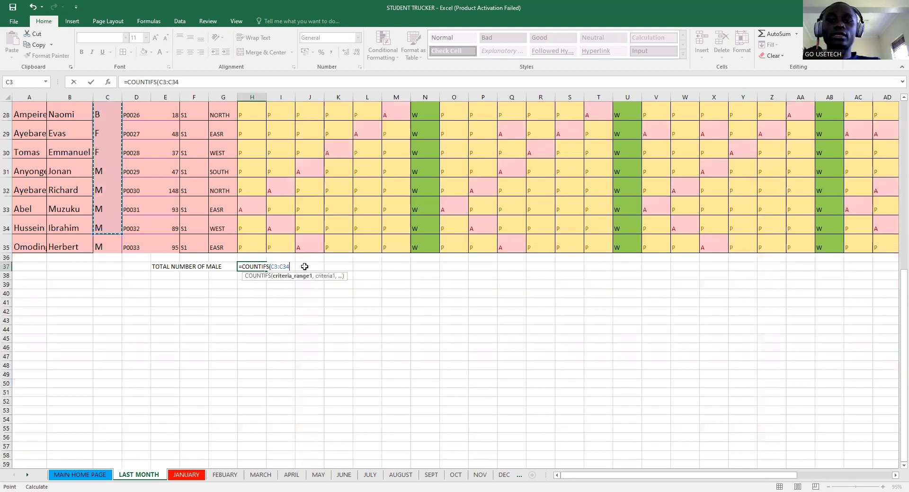
{"action": "type", "text": ","}
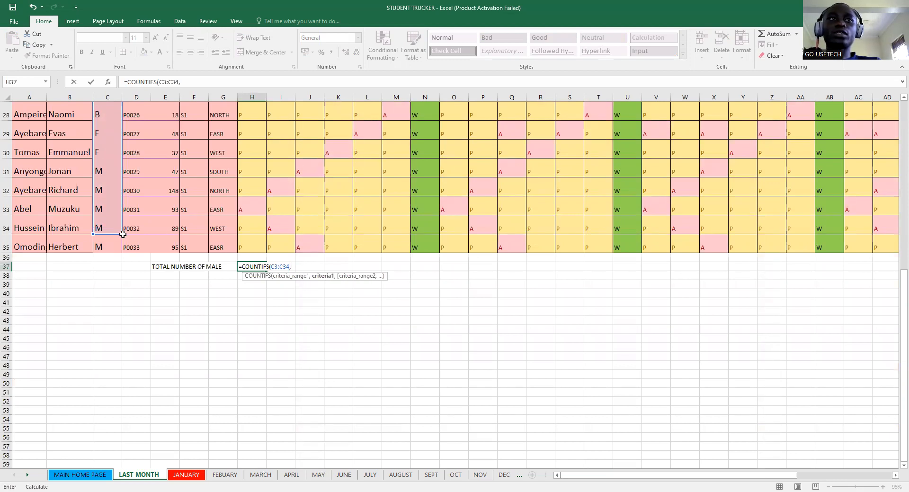
{"action": "left_click_drag", "start_coordinate": [118, 244], "coordinate": [119, 254]}
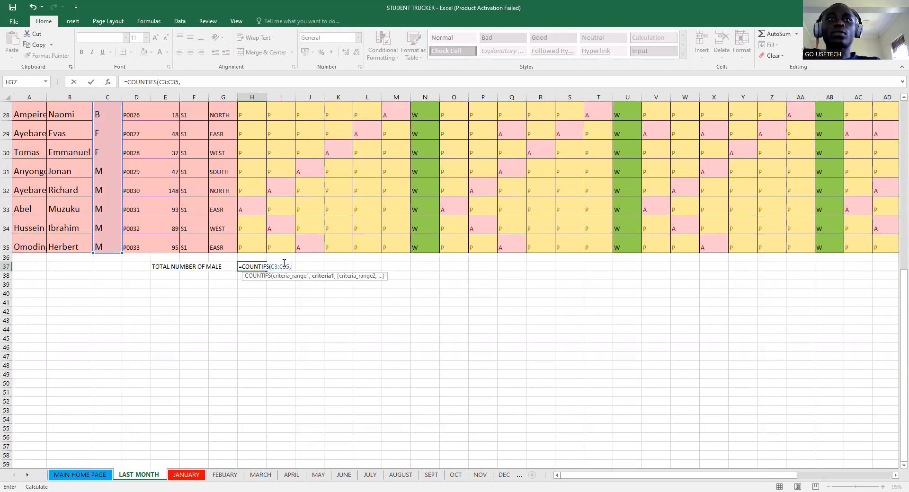
{"action": "type", "text": "\""}
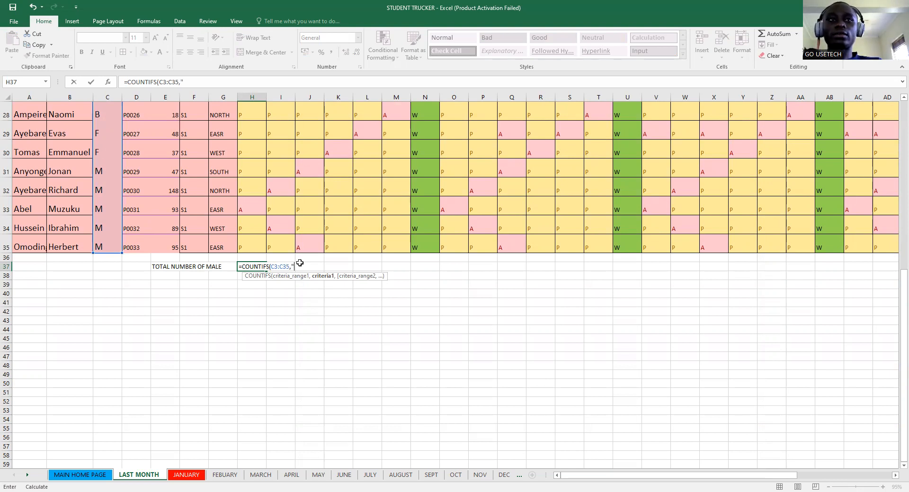
{"action": "type", "text": "MA"}
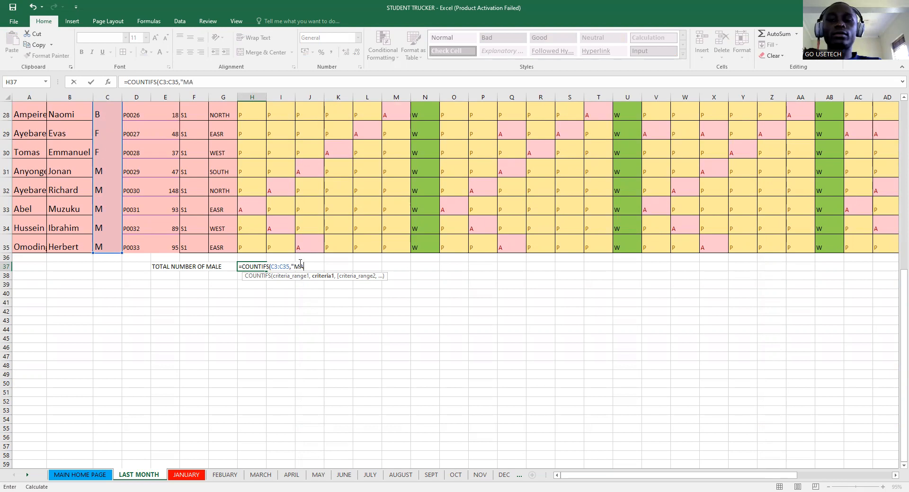
{"action": "key", "text": "BackSpace"}
{"action": "key", "text": "BackSpace"}
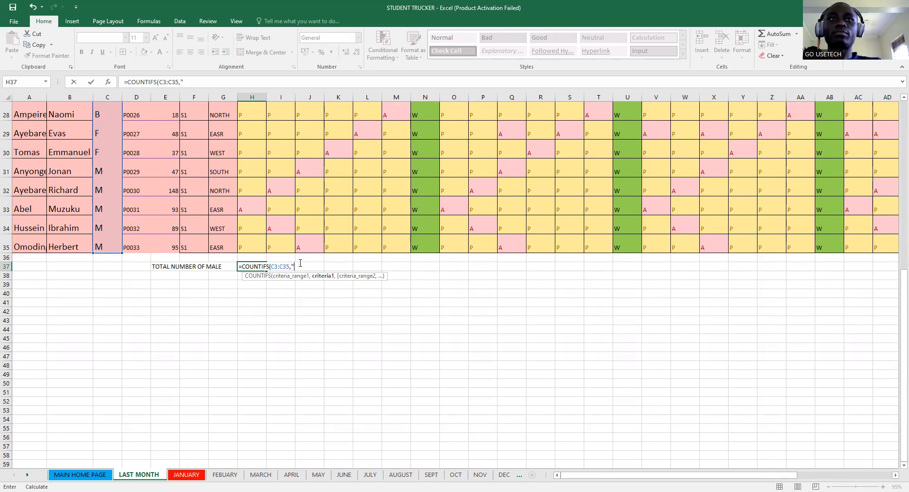
{"action": "type", "text": "M\","}
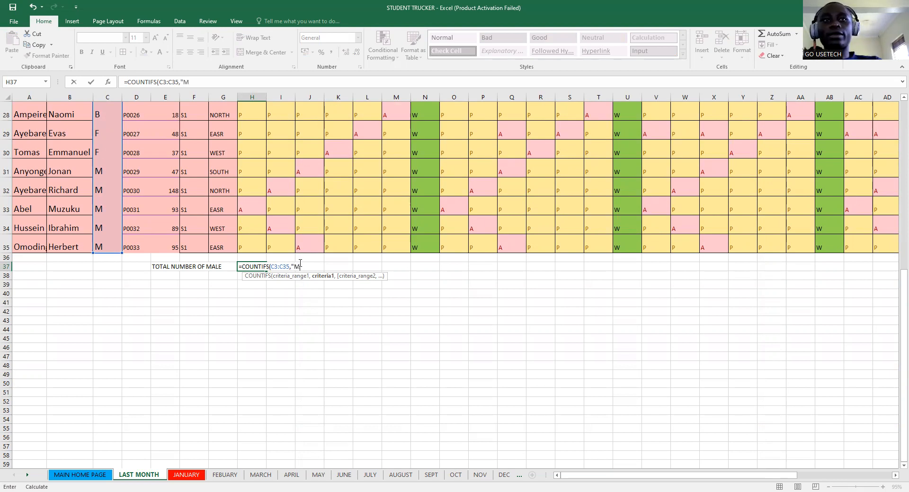
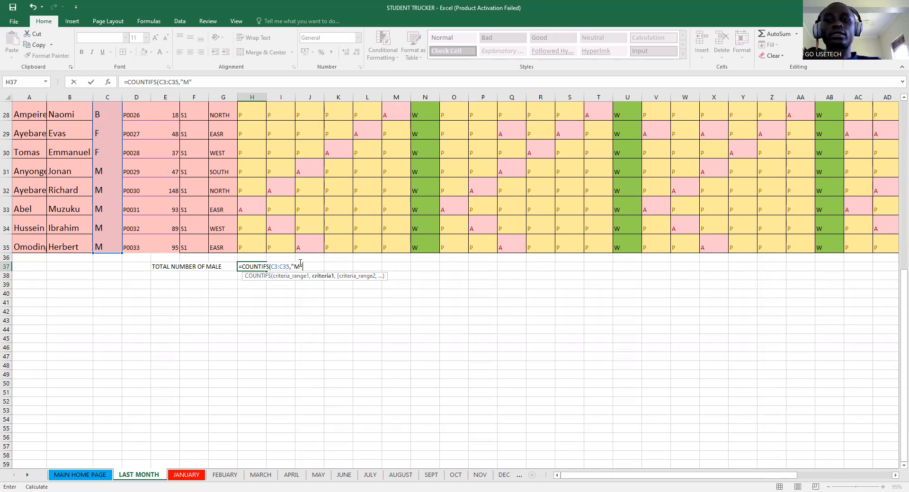
- Make the sex range in the H37 COUNTIFS absolute as $C$3:$C$35
{"action": "type", "text": "\","}
{"action": "left_click", "coordinate": [273, 265]}
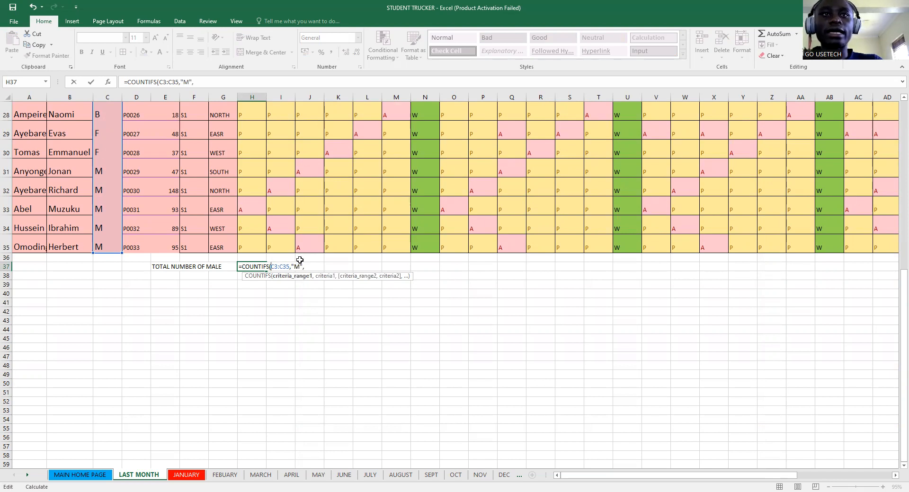
{"action": "type", "text": "$"}
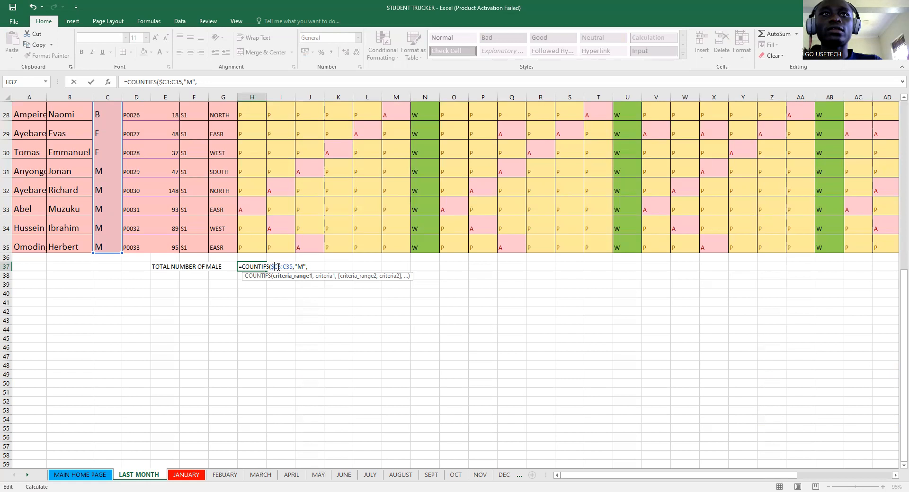
{"action": "left_click", "coordinate": [279, 266]}
{"action": "type", "text": "$"}
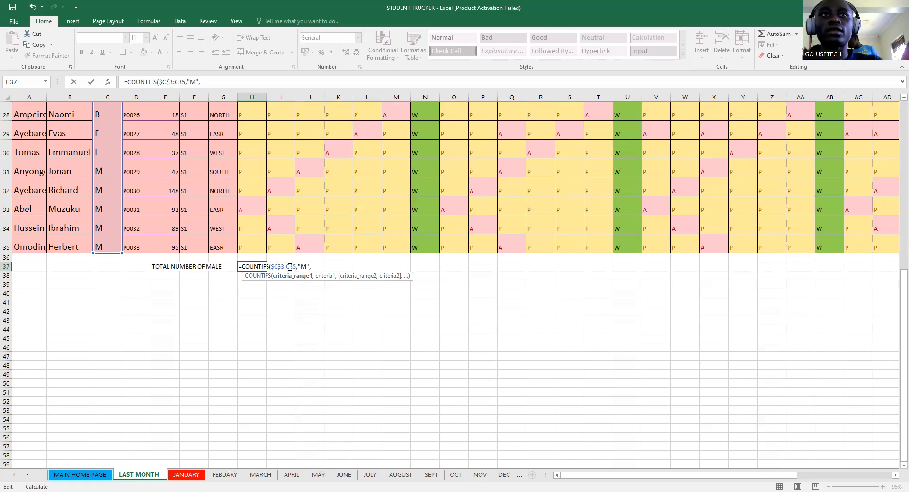
{"action": "left_click", "coordinate": [290, 267]}
{"action": "type", "text": "$"}
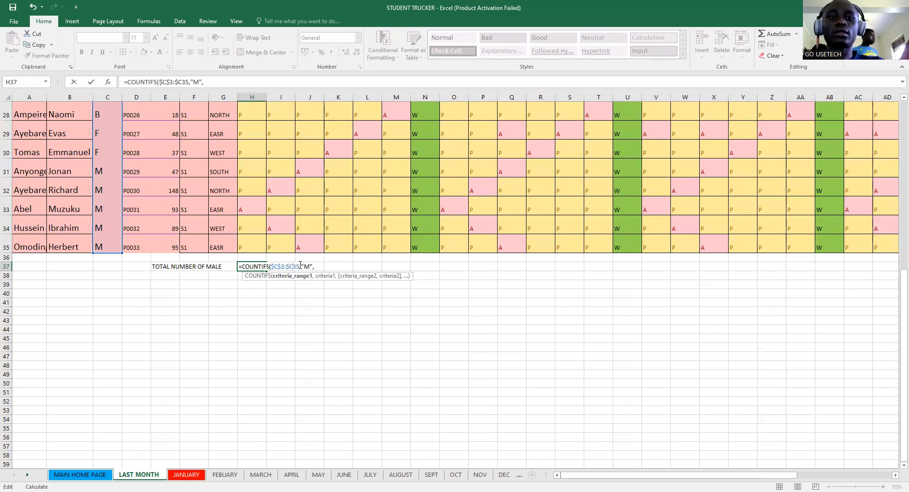
{"action": "key", "text": "Right"}
{"action": "type", "text": "$"}
{"action": "left_click", "coordinate": [318, 267]}
- Add the attendance range $H$3:$H$35 as the second criteria range
{"action": "scroll", "coordinate": [243, 227], "scroll_direction": "up", "scroll_amount": 3}
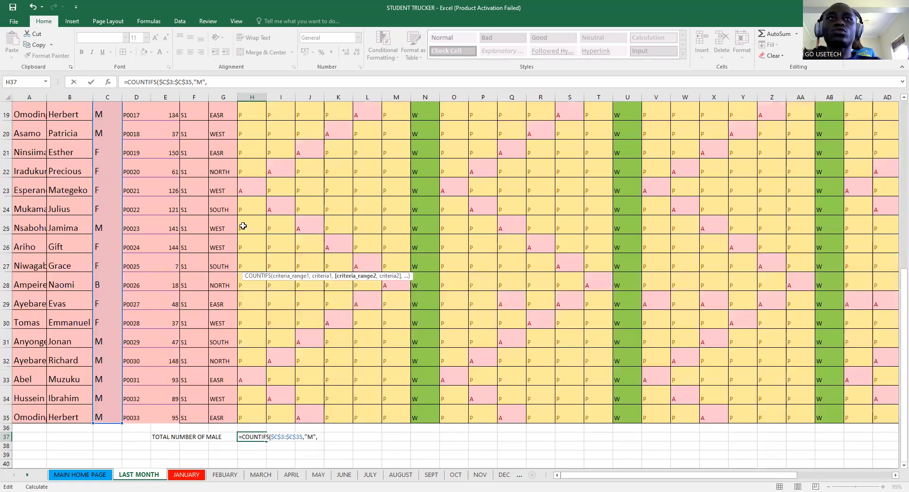
{"action": "scroll", "coordinate": [243, 226], "scroll_direction": "up", "scroll_amount": 6}
{"action": "left_click", "coordinate": [250, 169]}
{"action": "left_click_drag", "start_coordinate": [255, 181], "coordinate": [254, 449]}
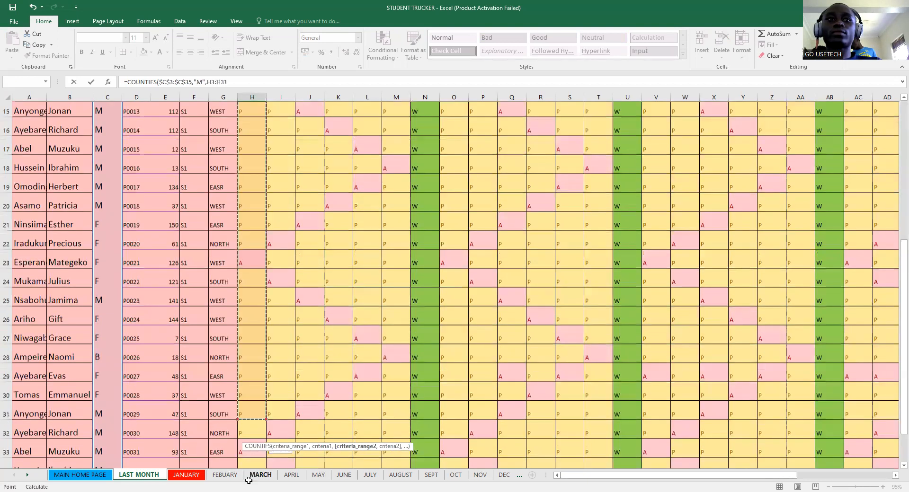
{"action": "left_click_drag", "start_coordinate": [250, 435], "coordinate": [250, 437]}
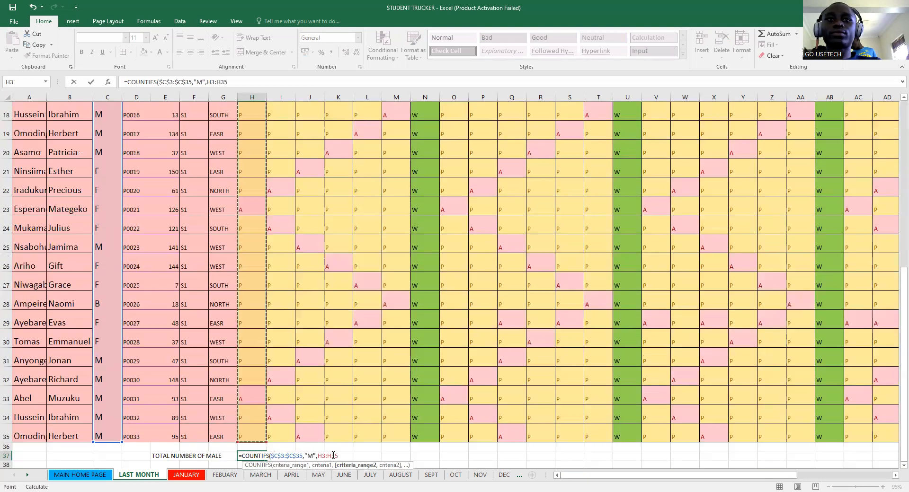
{"action": "left_click", "coordinate": [337, 456]}
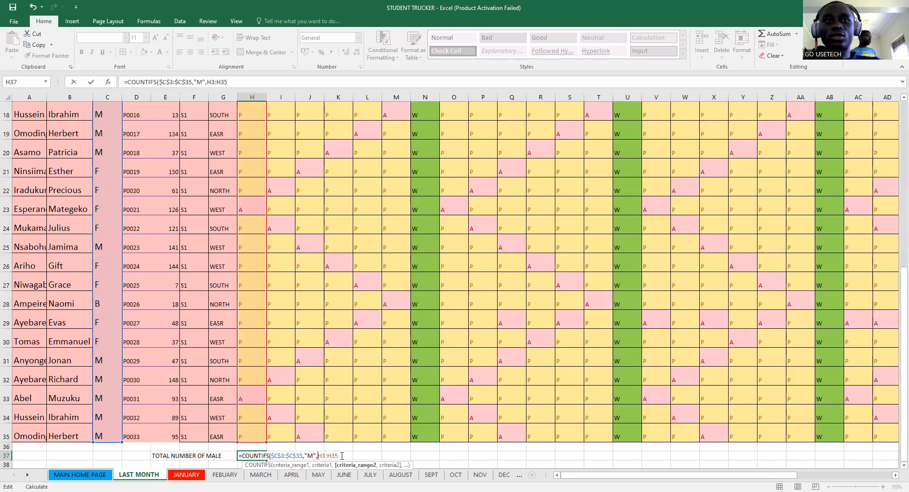
{"action": "type", "text": "s"}
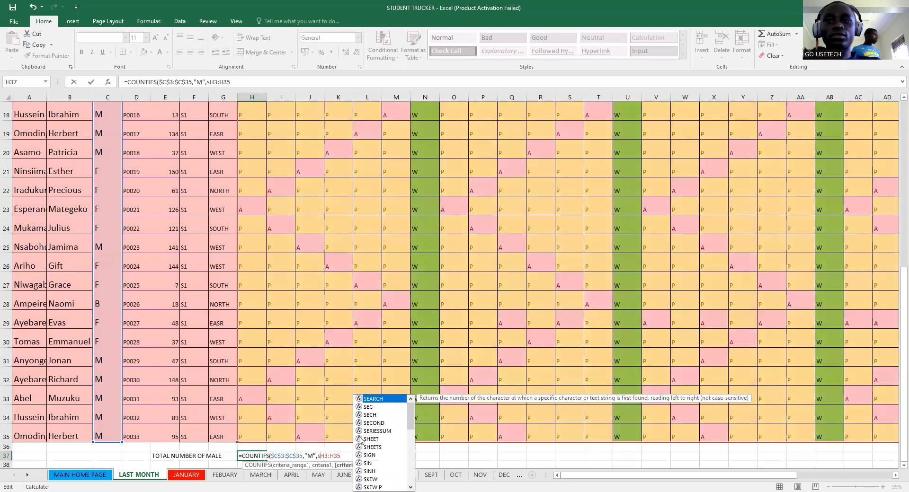
{"action": "key", "text": "BackSpace"}
{"action": "type", "text": "$"}
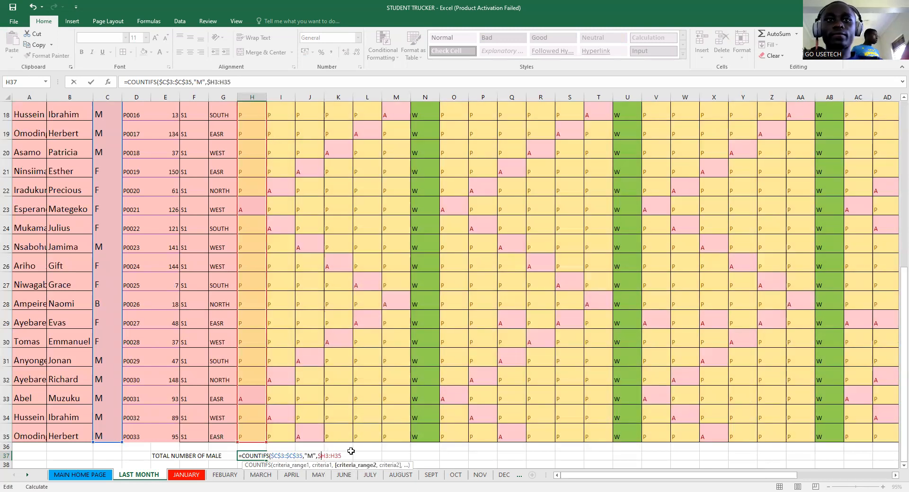
{"action": "left_click", "coordinate": [326, 456]}
{"action": "type", "text": "$"}
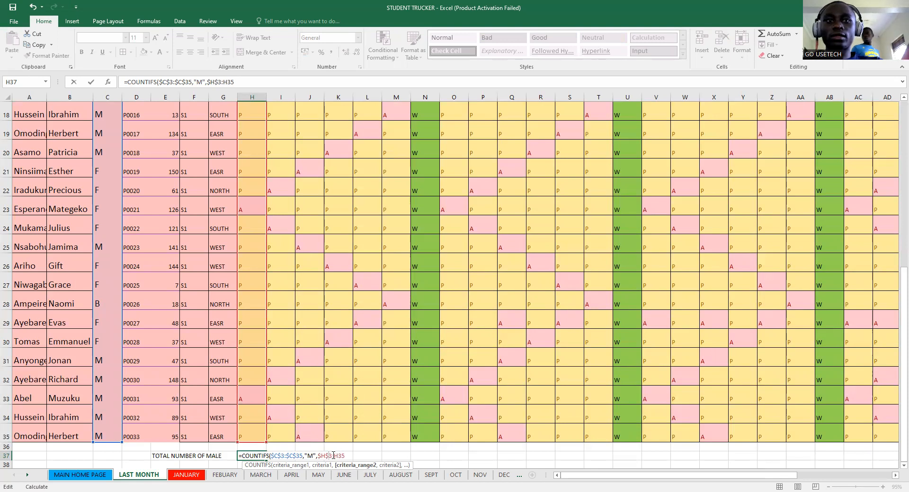
{"action": "left_click", "coordinate": [337, 456]}
{"action": "type", "text": "$"}
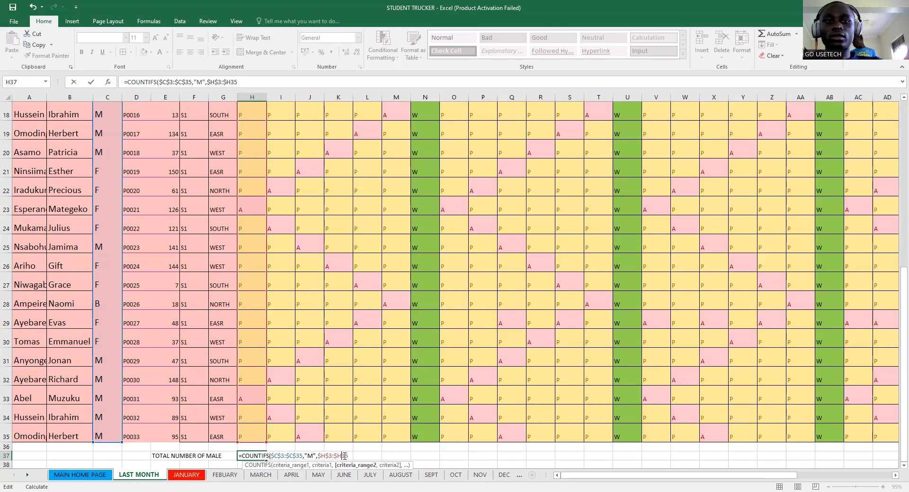
{"action": "type", "text": "$"}
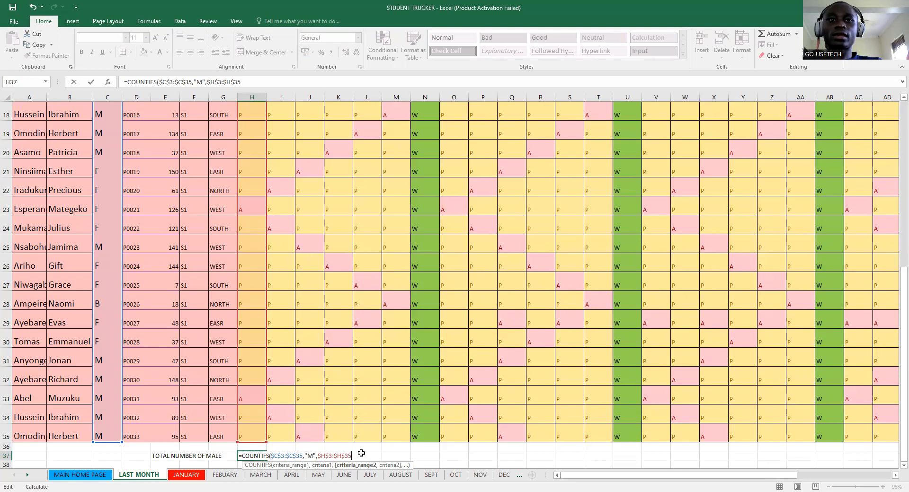
- Finish the formula with the "=P" criterion and enter it
{"action": "type", "text": "\"=P"}
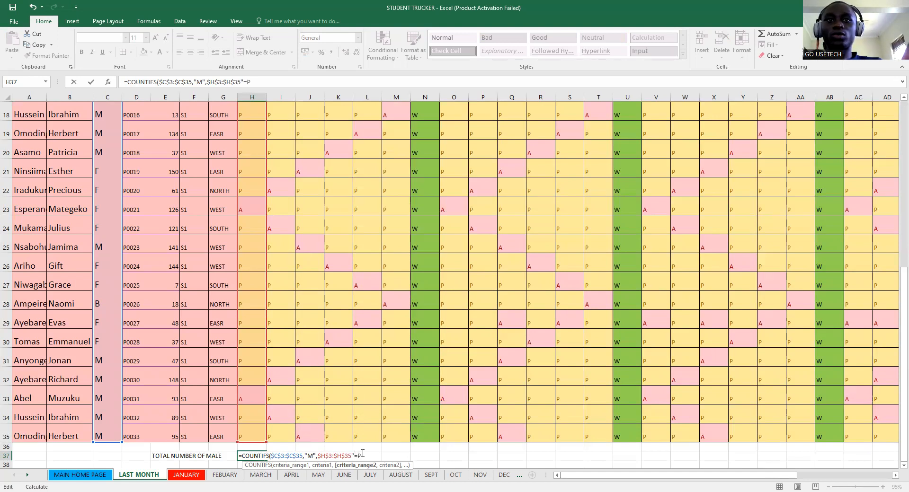
{"action": "key", "text": "BackSpace"}
{"action": "type", "text": "P\""}
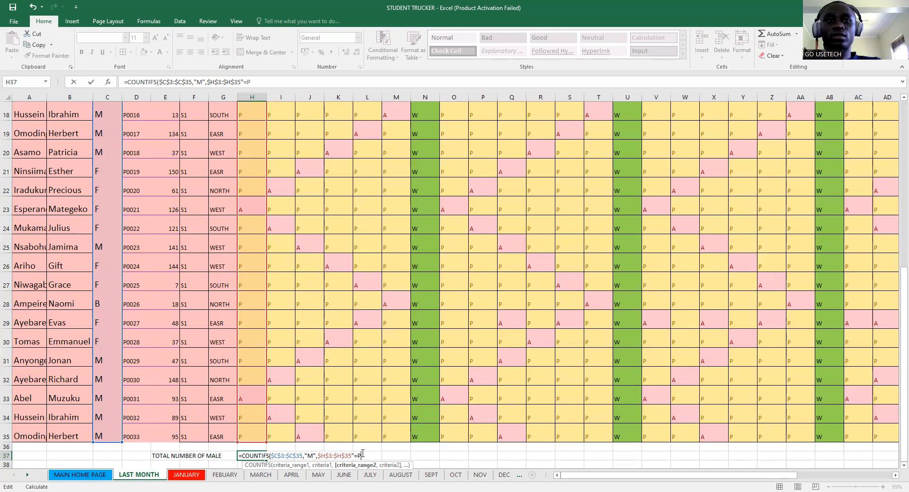
{"action": "type", "text": ")"}
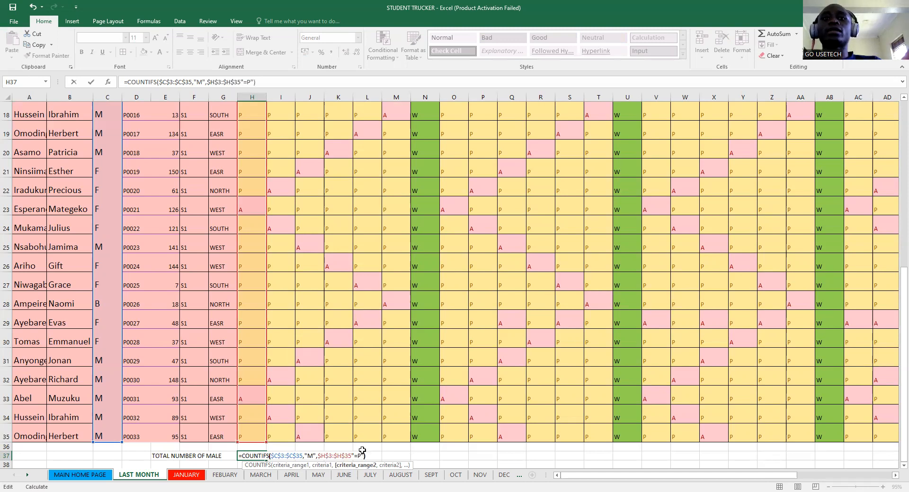
{"action": "scroll", "coordinate": [362, 450], "scroll_direction": "down", "scroll_amount": 1}
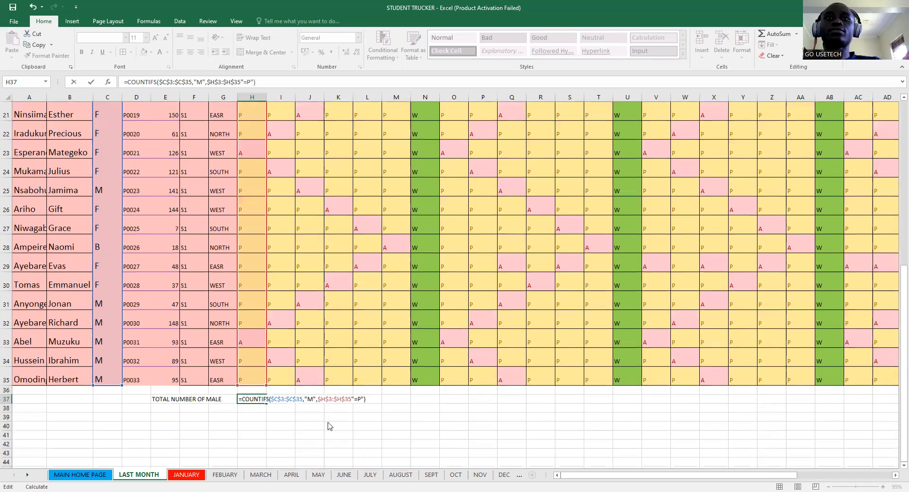
{"action": "key", "text": "Return"}
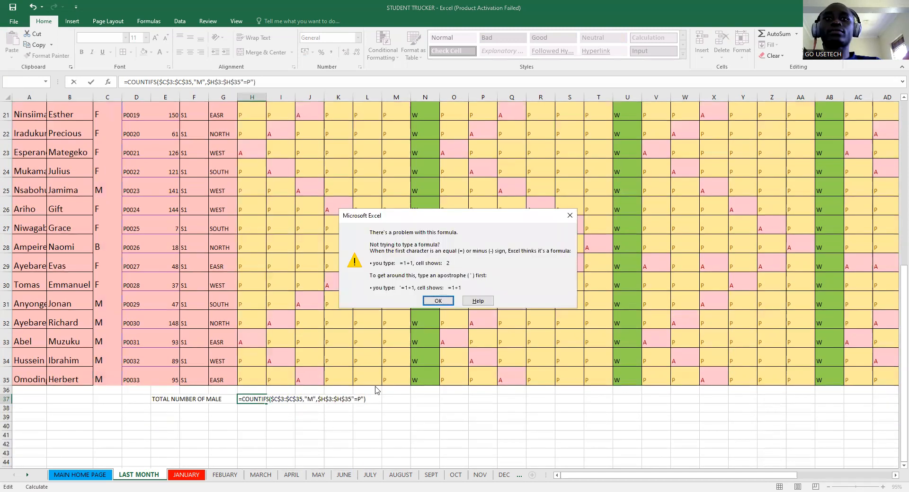
- Fix the missing comma separator so the male COUNTIFS in H37 returns 13
{"action": "left_click", "coordinate": [432, 302]}
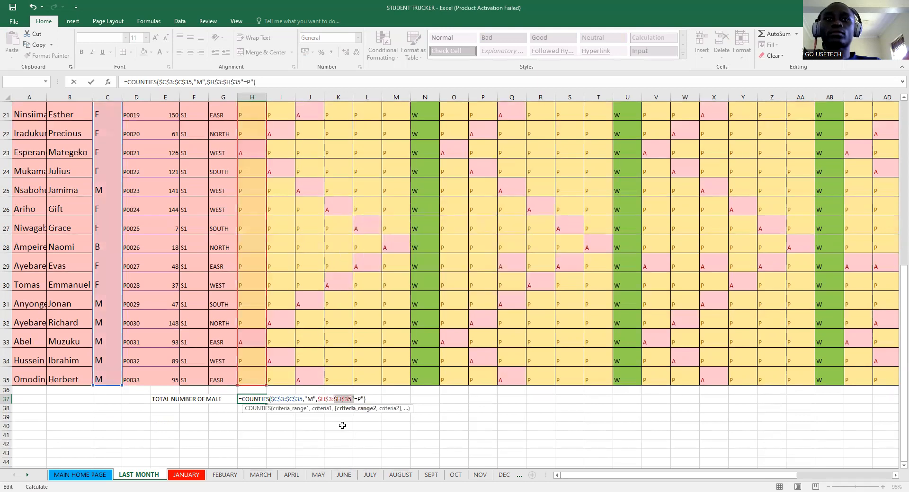
{"action": "left_click", "coordinate": [359, 399]}
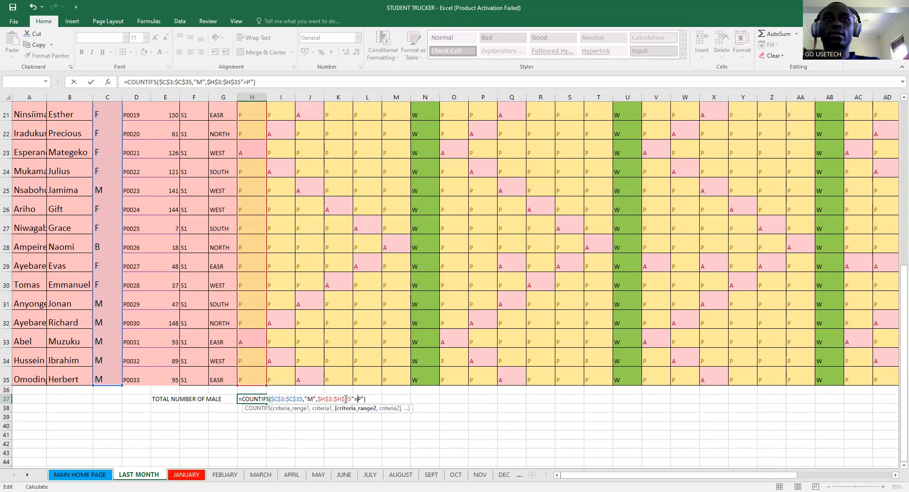
{"action": "left_click", "coordinate": [352, 399]}
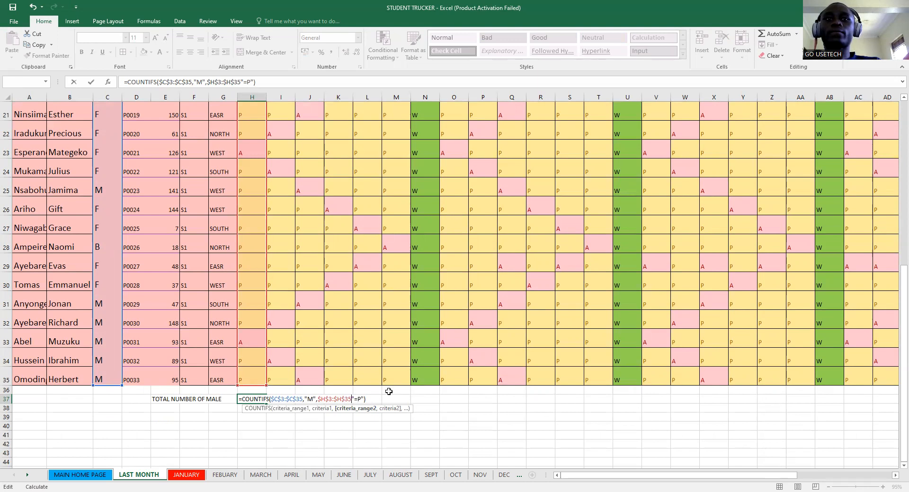
{"action": "type", "text": ","}
{"action": "key", "text": "Return"}
- Select the attendance marks H4:H12 to verify the male count
{"action": "left_click", "coordinate": [255, 399]}
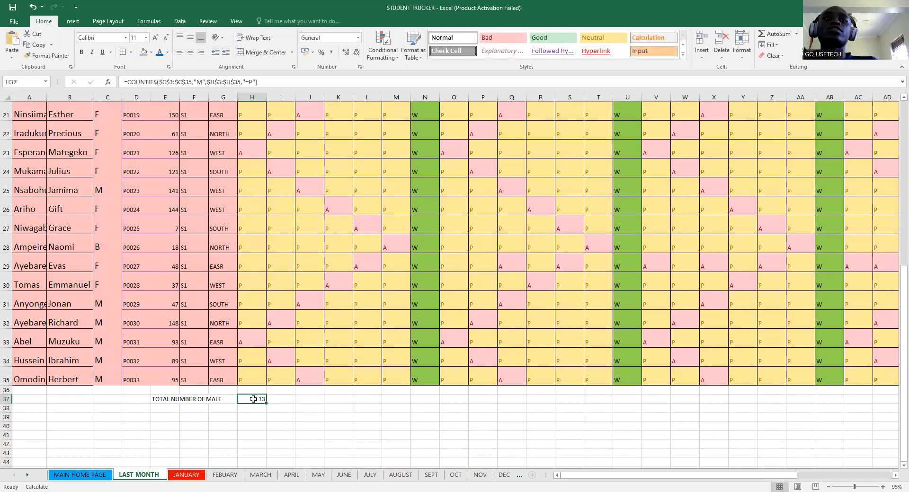
{"action": "scroll", "coordinate": [263, 156], "scroll_direction": "up", "scroll_amount": 7}
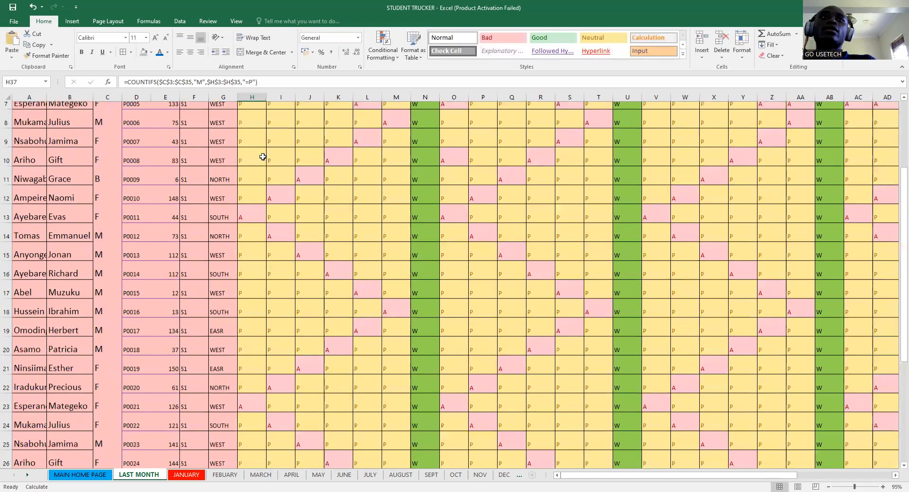
{"action": "left_click", "coordinate": [249, 184]}
{"action": "left_click_drag", "start_coordinate": [248, 184], "coordinate": [242, 329]}
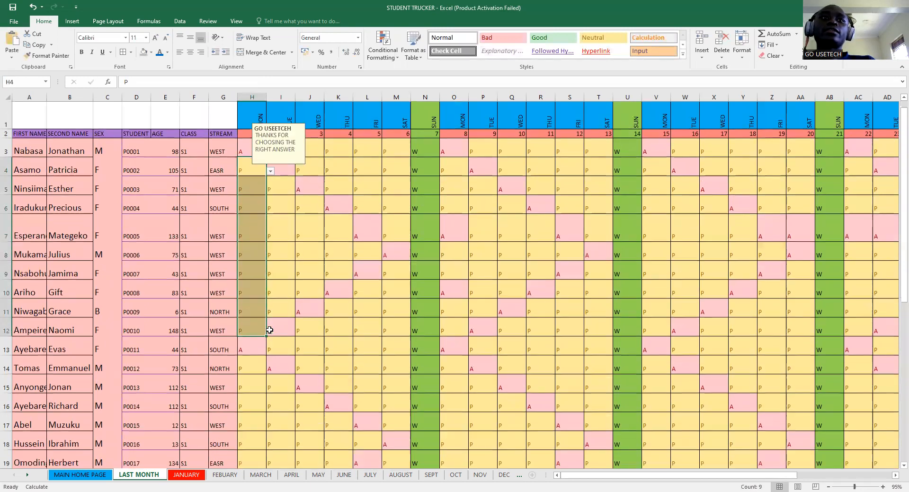
{"action": "scroll", "coordinate": [267, 329], "scroll_direction": "down", "scroll_amount": 6}
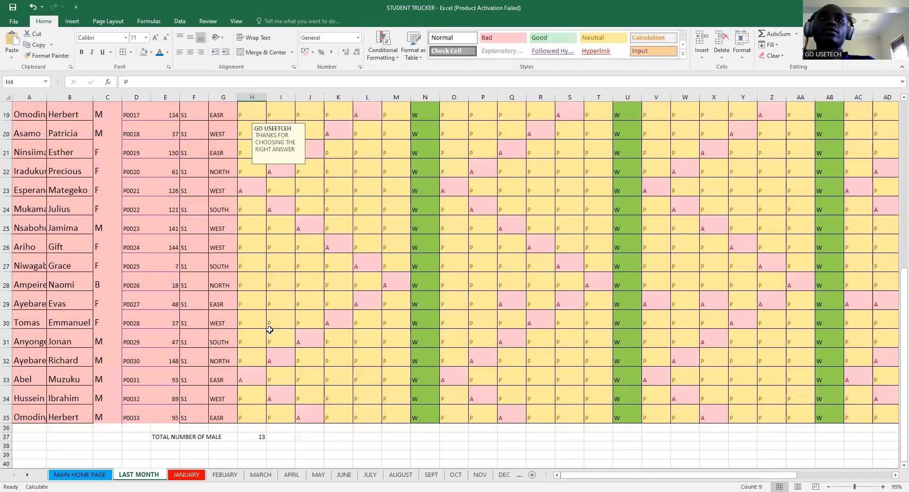
- Fill row 37 from H37 to column AO with formatting only, leaving those cells blank
{"action": "left_click", "coordinate": [247, 437]}
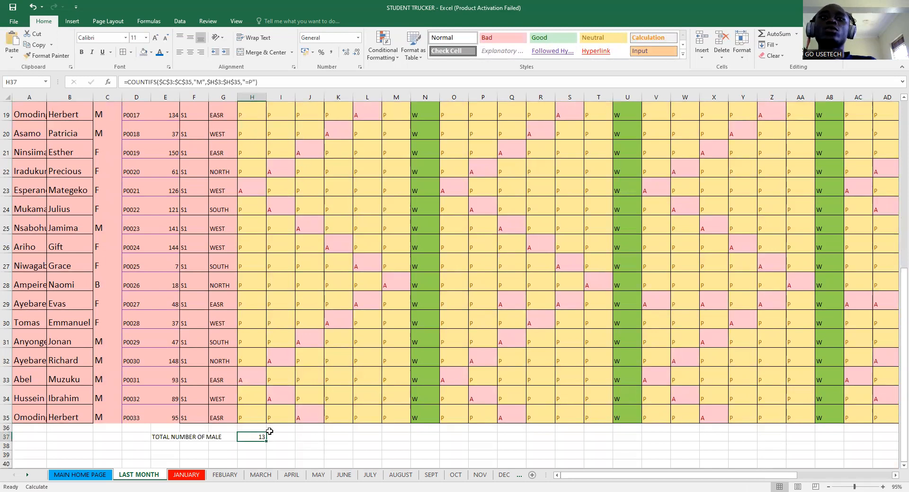
{"action": "left_click_drag", "start_coordinate": [267, 443], "coordinate": [811, 466]}
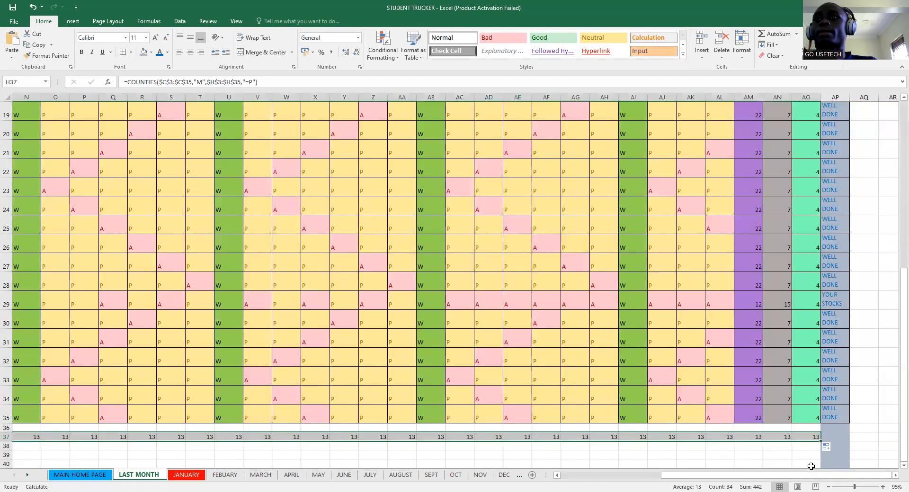
{"action": "left_click", "coordinate": [826, 447]}
{"action": "left_click", "coordinate": [839, 471]}
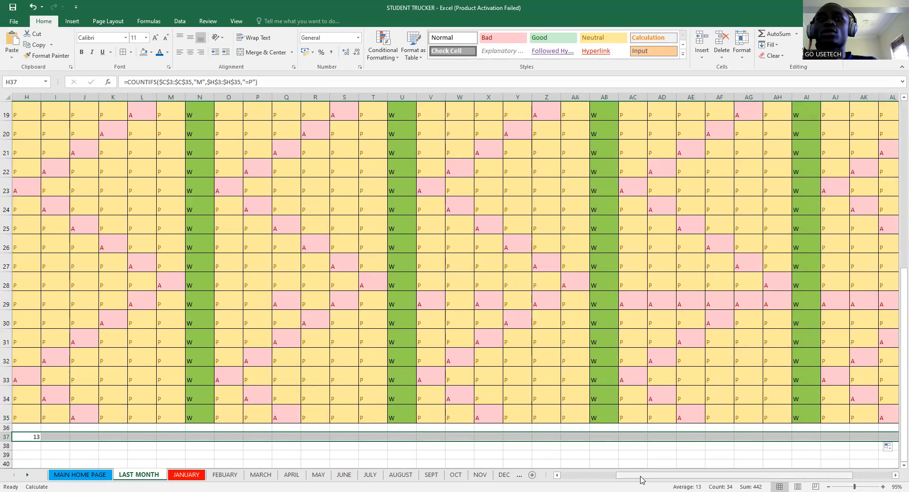
{"action": "left_click", "coordinate": [588, 479]}
{"action": "left_click", "coordinate": [517, 251]}
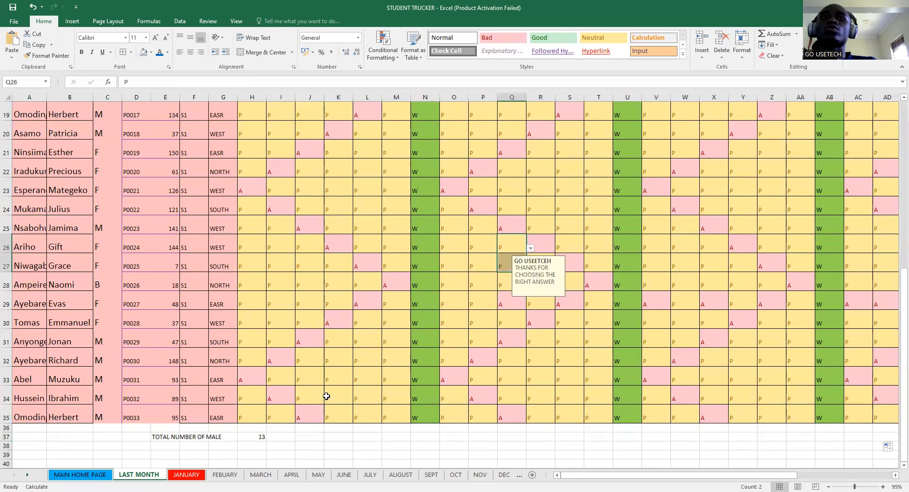
{"action": "left_click", "coordinate": [253, 436]}
- Enter the label 'TOTAL NUMBER OF FEMALE' in E38
{"action": "left_click", "coordinate": [162, 446]}
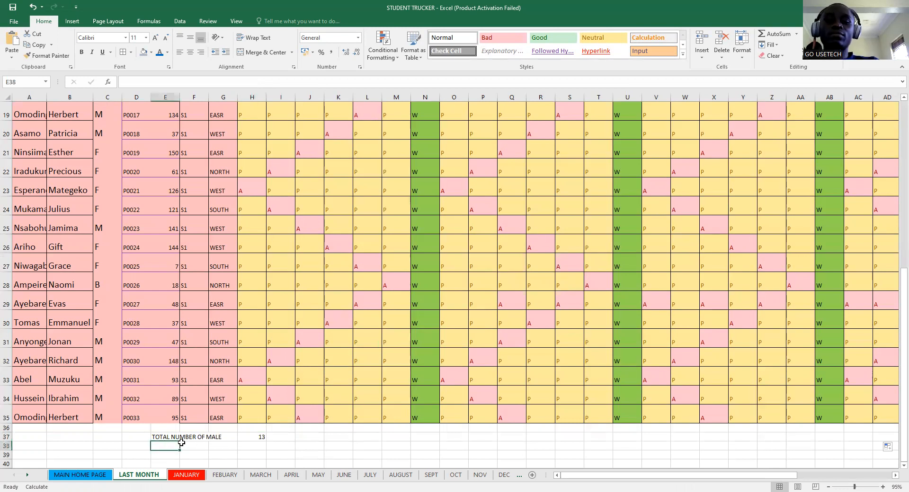
{"action": "type", "text": "TOTAL NUMBER OF MALE"}
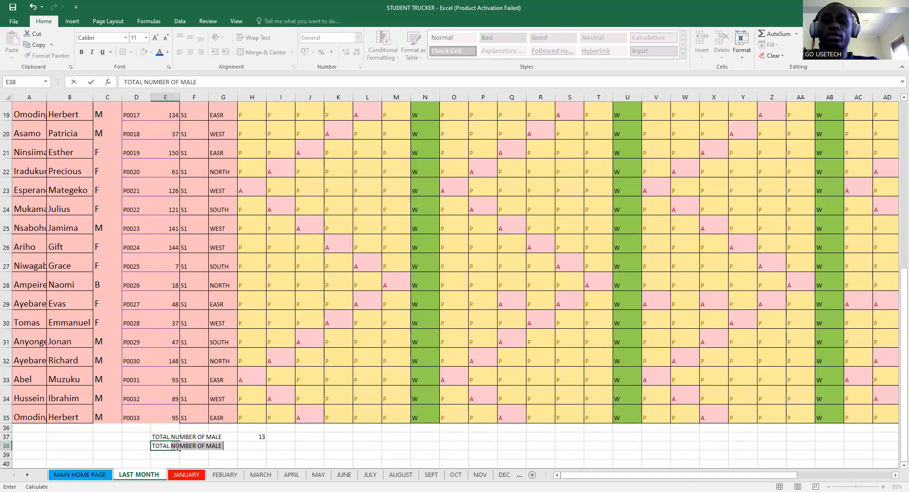
{"action": "left_click", "coordinate": [174, 446]}
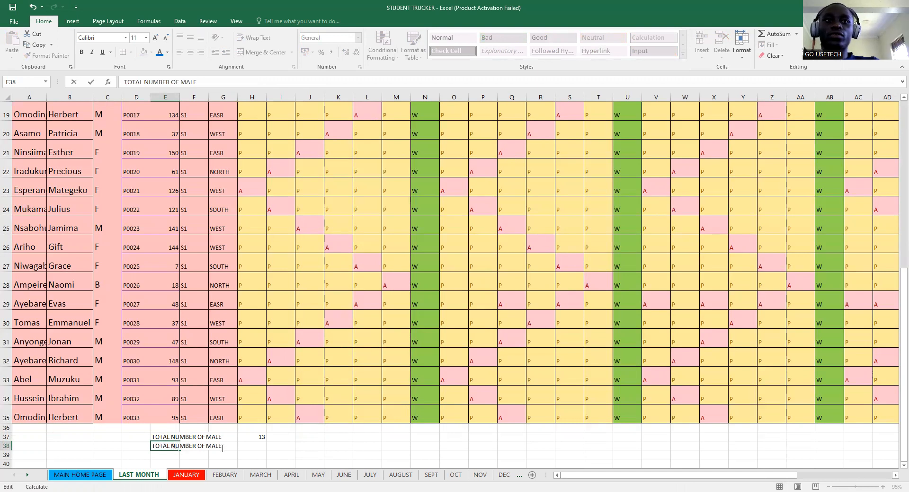
{"action": "left_click_drag", "start_coordinate": [205, 82], "coordinate": [177, 83]}
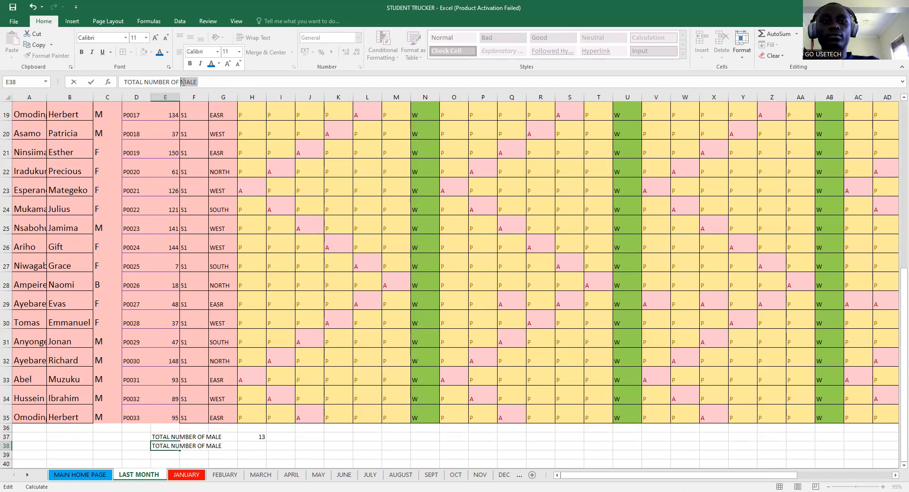
{"action": "type", "text": "FE"}
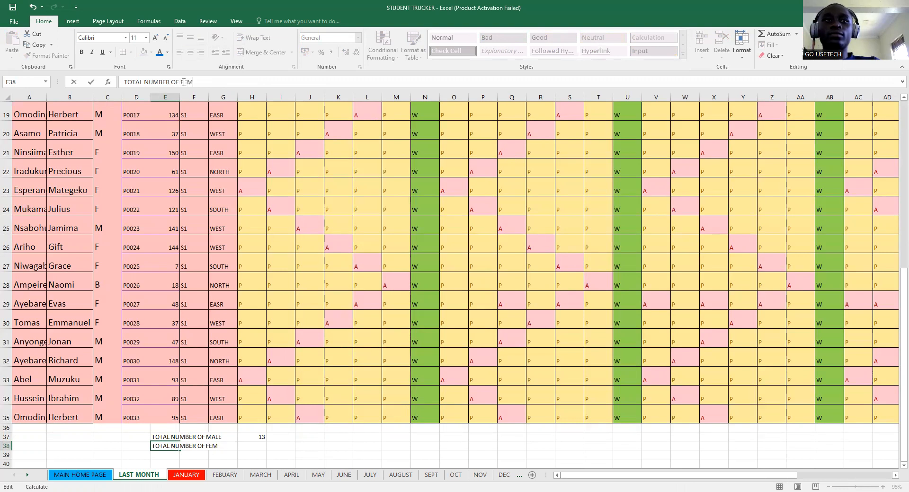
{"action": "type", "text": "MALE"}
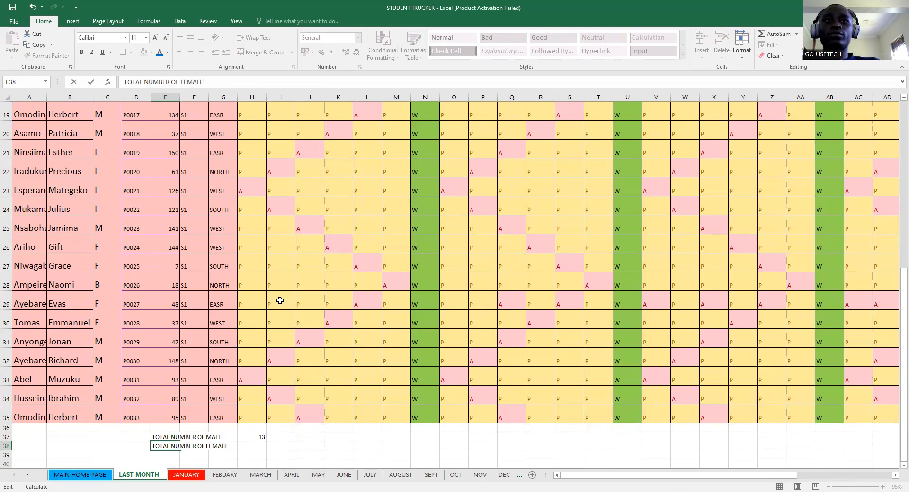
{"action": "left_click", "coordinate": [251, 437]}
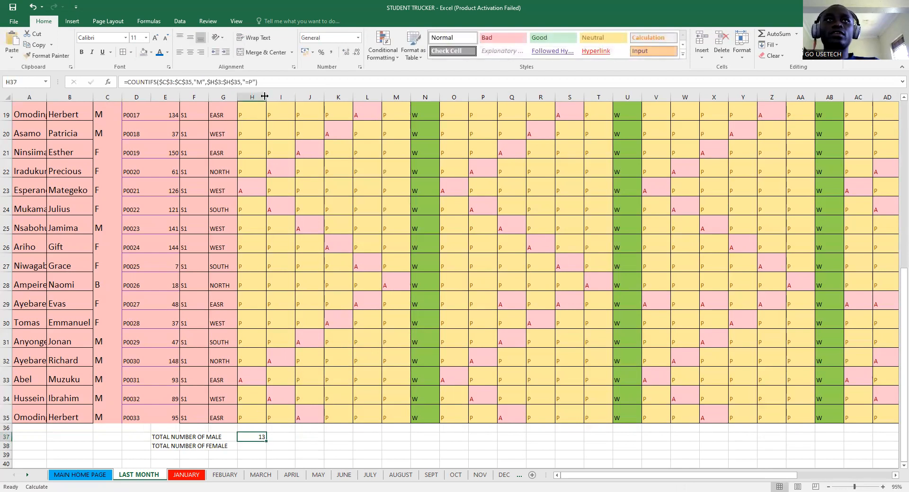
- Copy the male COUNTIFS formula from H37 into H38
{"action": "left_click_drag", "start_coordinate": [265, 81], "coordinate": [116, 76]}
{"action": "key", "text": "ctrl+c"}
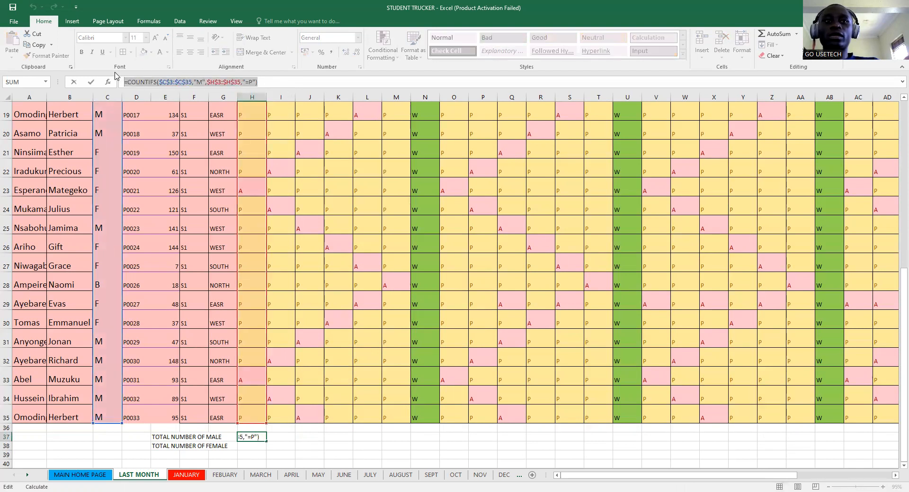
{"action": "type", "text": "="}
{"action": "left_click", "coordinate": [251, 446]}
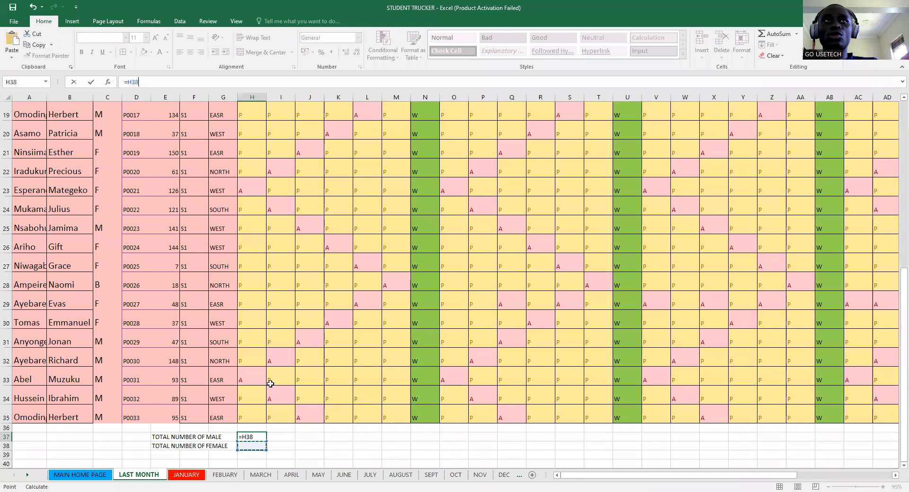
{"action": "key", "text": "BackSpace"}
{"action": "key", "text": "BackSpace"}
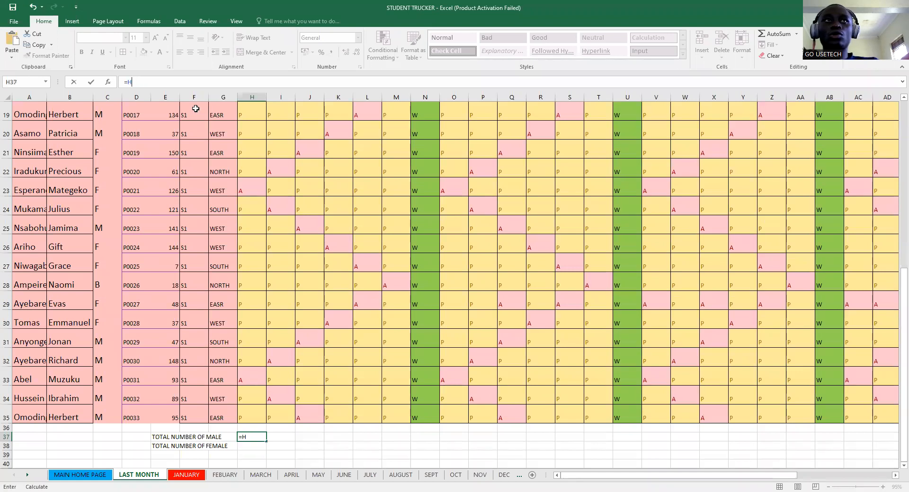
{"action": "key", "text": "BackSpace"}
{"action": "key", "text": "BackSpace"}
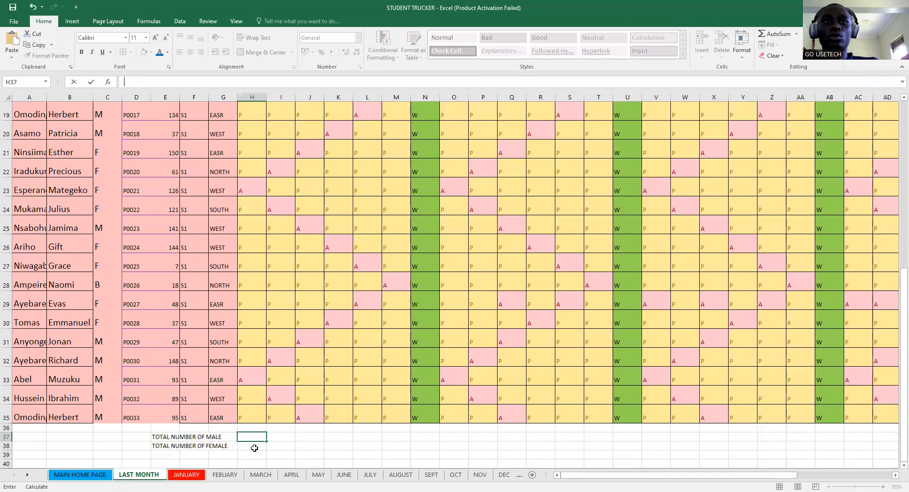
{"action": "key", "text": "Escape"}
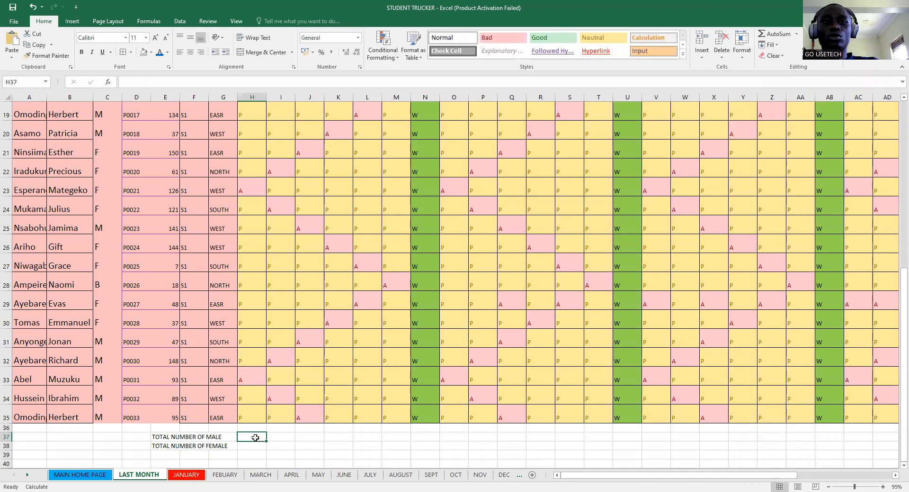
{"action": "key", "text": "ctrl+v"}
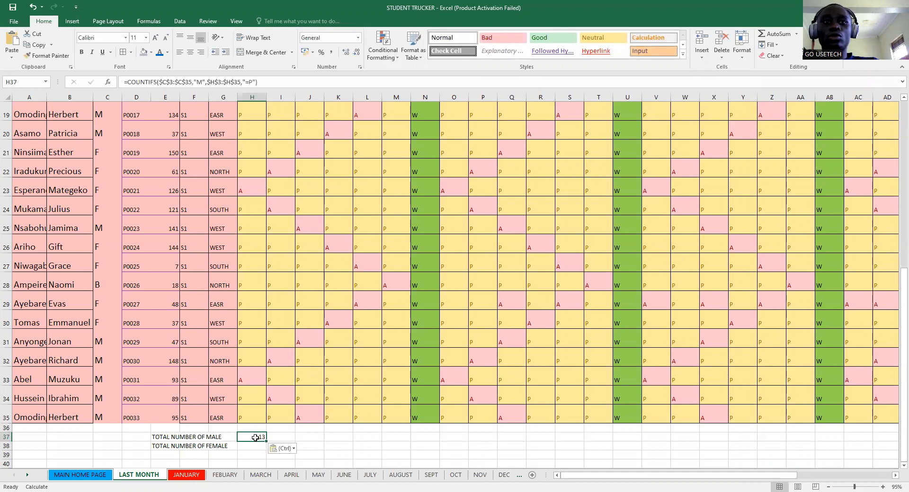
{"action": "left_click", "coordinate": [255, 445]}
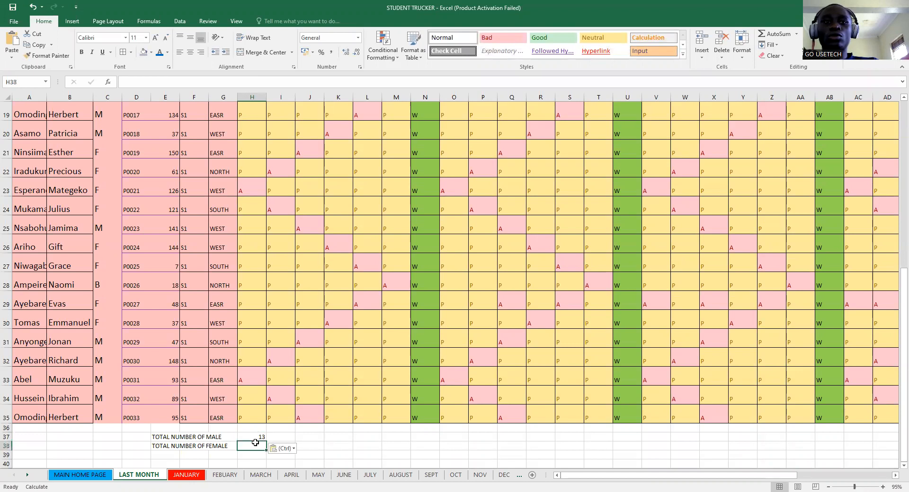
{"action": "key", "text": "ctrl+v"}
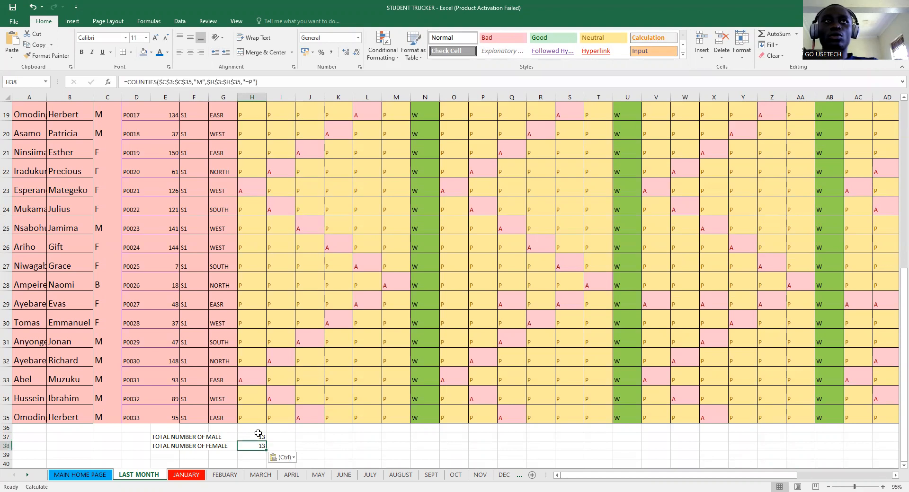
- Change the H38 criterion from "M" to "F" so it counts 14 present females
{"action": "left_click", "coordinate": [271, 81]}
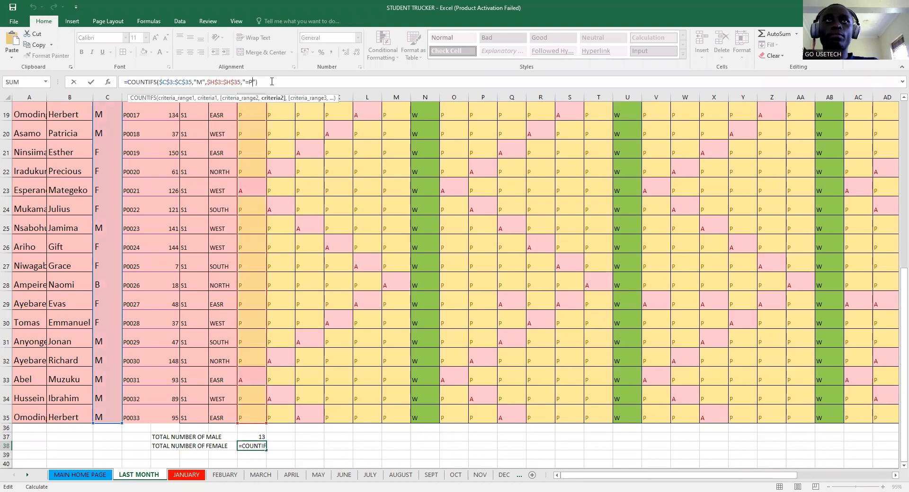
{"action": "left_click", "coordinate": [199, 82]}
{"action": "key", "text": "BackSpace"}
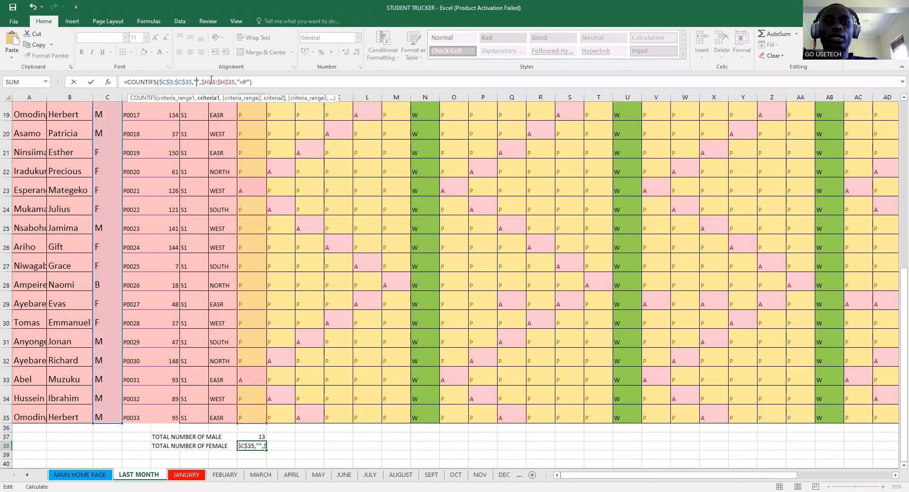
{"action": "type", "text": "F"}
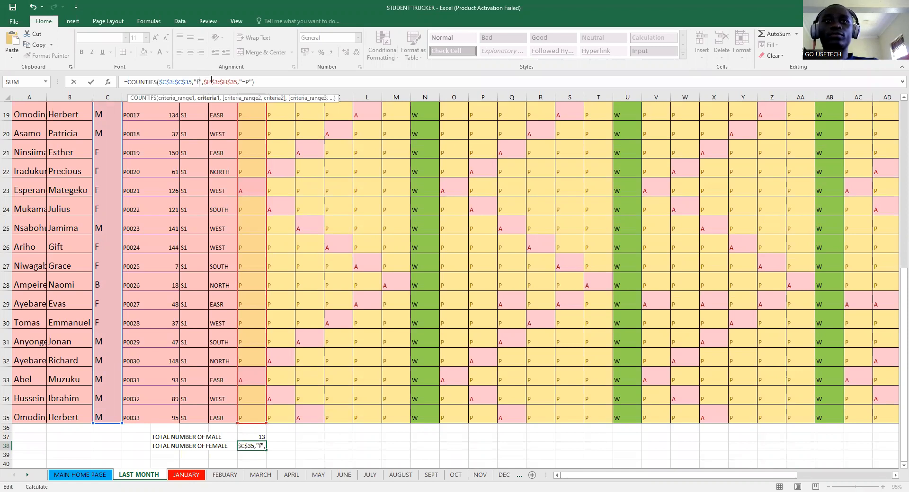
{"action": "key", "text": "BackSpace"}
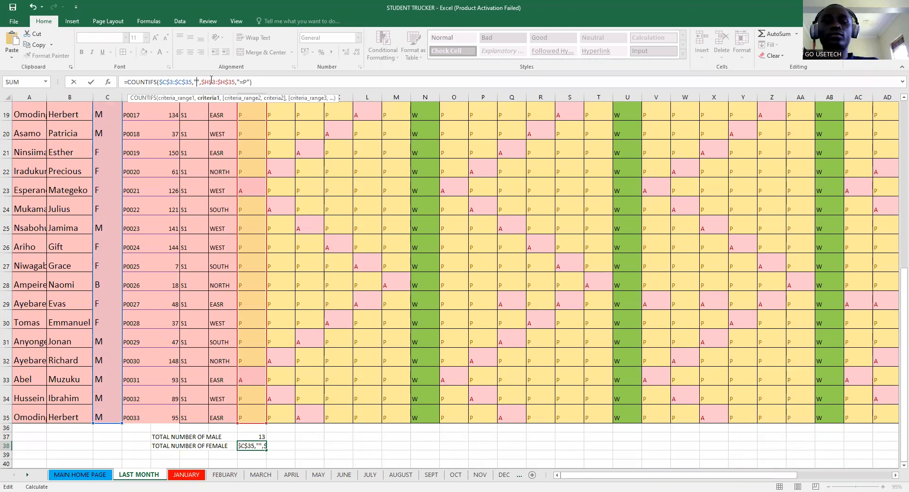
{"action": "type", "text": "F"}
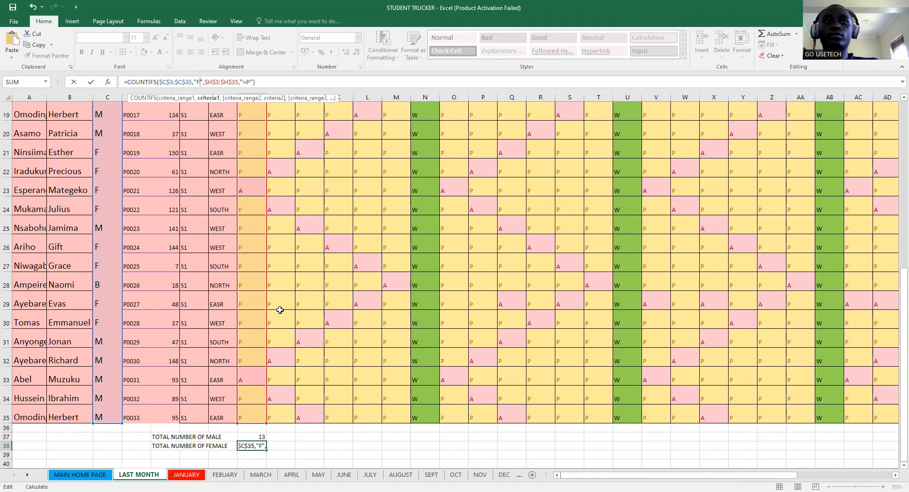
{"action": "key", "text": "Return"}
{"action": "left_click", "coordinate": [259, 446]}
{"action": "left_click", "coordinate": [260, 438]}
{"action": "left_click", "coordinate": [261, 447]}
{"action": "left_click", "coordinate": [260, 437]}
{"action": "left_click", "coordinate": [262, 448]}
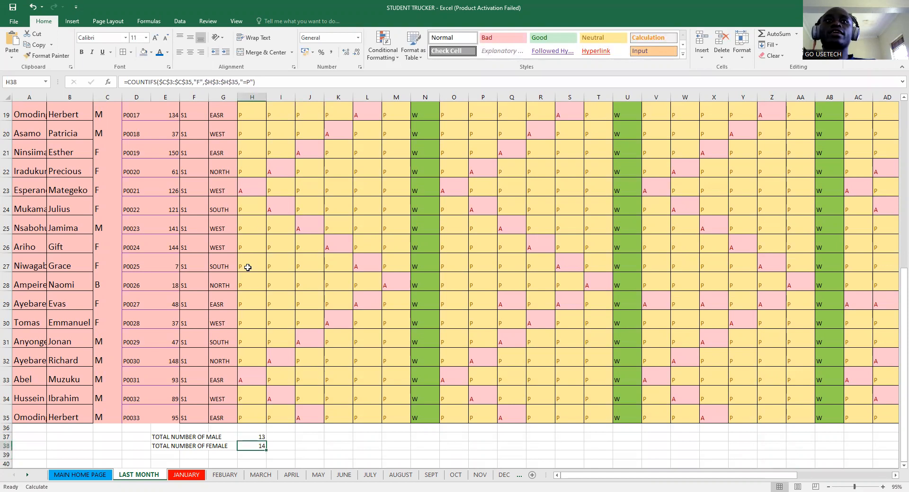
{"action": "scroll", "coordinate": [248, 268], "scroll_direction": "up", "scroll_amount": 5}
{"action": "scroll", "coordinate": [247, 267], "scroll_direction": "up", "scroll_amount": 1}
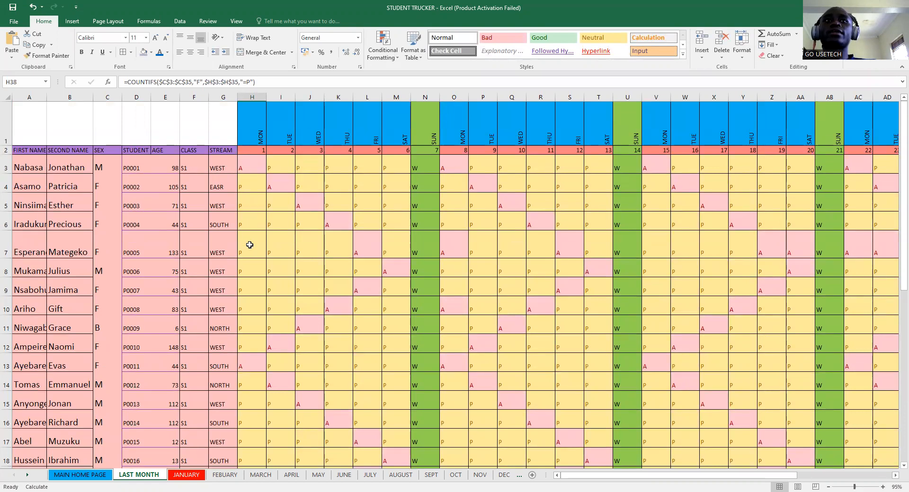
{"action": "left_click_drag", "start_coordinate": [247, 243], "coordinate": [246, 305]}
{"action": "left_click", "coordinate": [247, 328]}
{"action": "scroll", "coordinate": [266, 320], "scroll_direction": "down", "scroll_amount": 11}
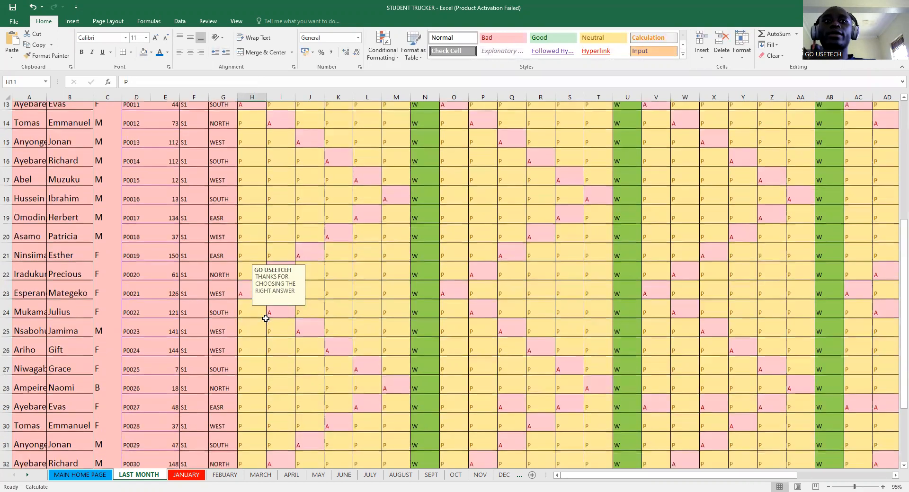
{"action": "scroll", "coordinate": [262, 327], "scroll_direction": "up", "scroll_amount": 4}
{"action": "left_click", "coordinate": [250, 390]}
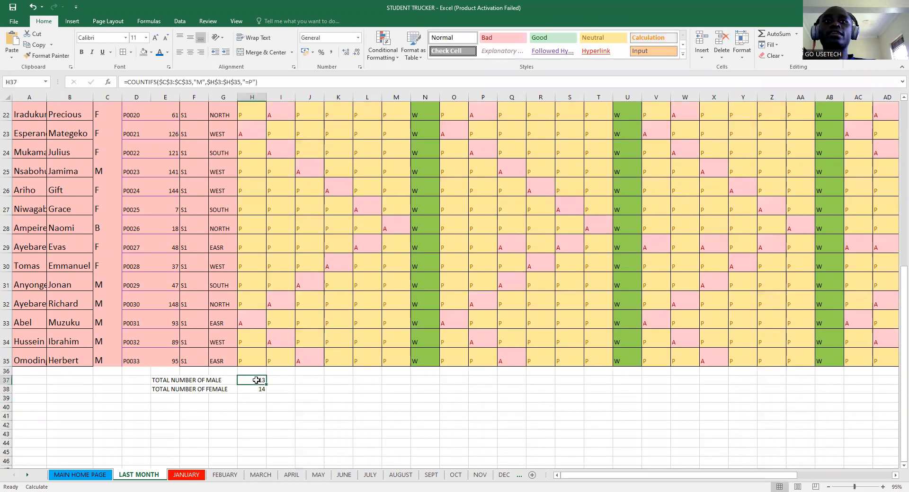
{"action": "left_click", "coordinate": [255, 397]}
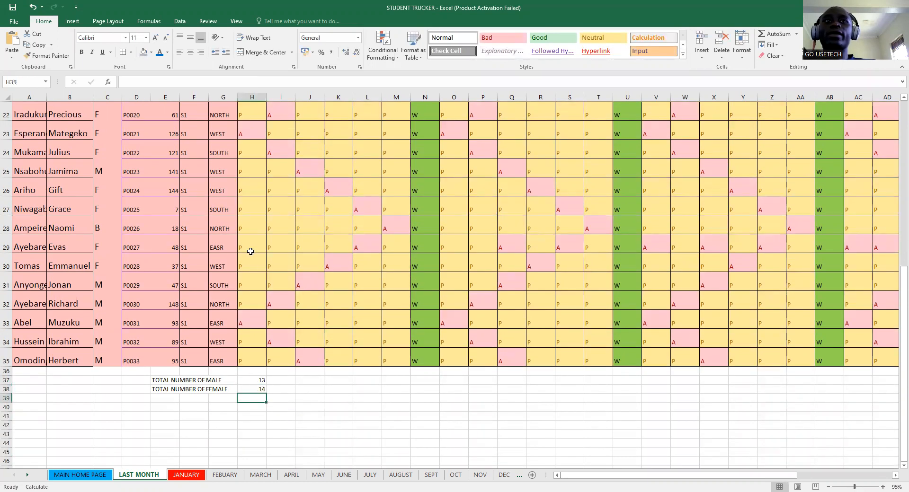
{"action": "scroll", "coordinate": [250, 249], "scroll_direction": "up", "scroll_amount": 7}
{"action": "scroll", "coordinate": [250, 250], "scroll_direction": "down", "scroll_amount": 11}
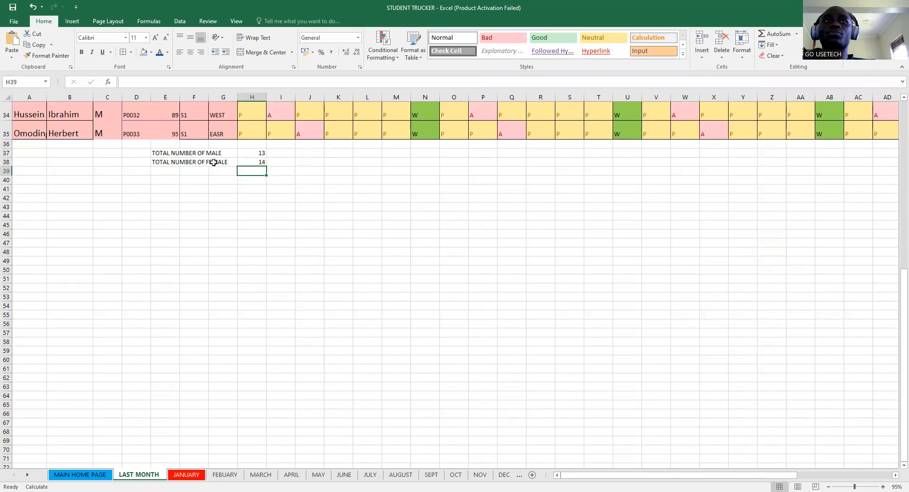
{"action": "left_click", "coordinate": [165, 146]}
{"action": "left_click_drag", "start_coordinate": [165, 146], "coordinate": [254, 161]}
{"action": "left_click_drag", "start_coordinate": [160, 151], "coordinate": [253, 161]}
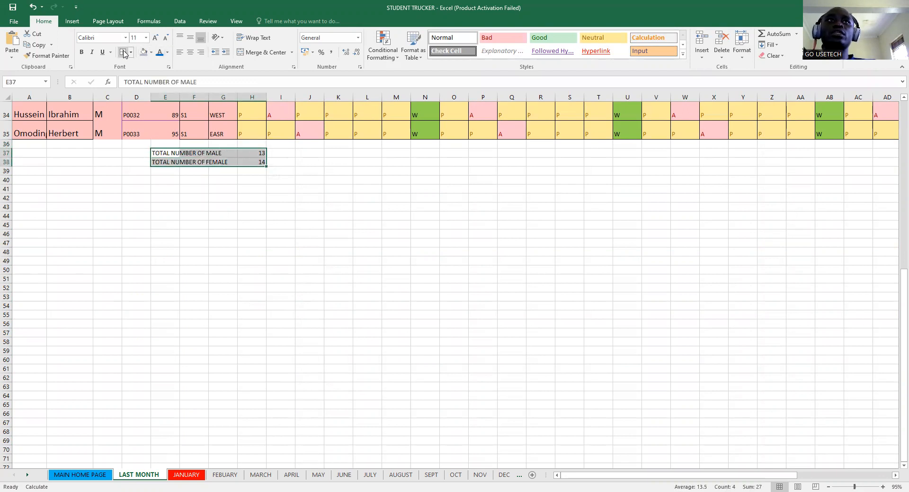
- Fill the male and female total label cells gold
{"action": "left_click", "coordinate": [275, 190]}
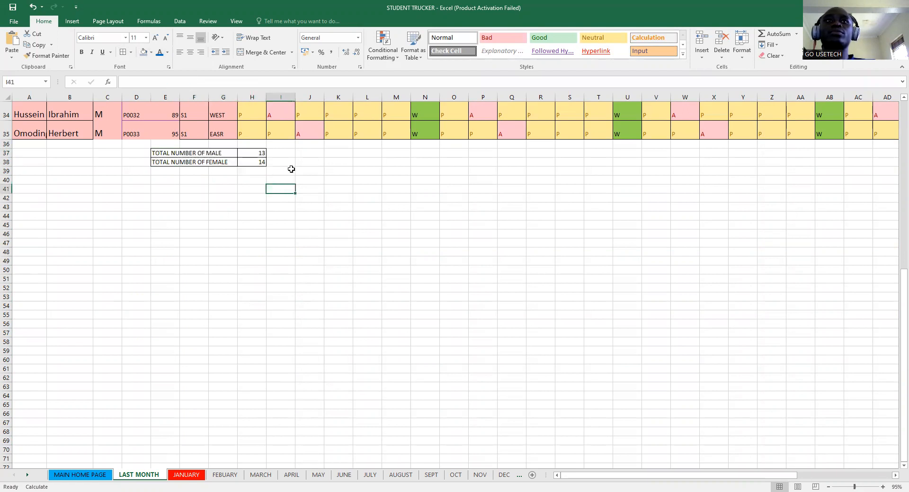
{"action": "scroll", "coordinate": [289, 187], "scroll_direction": "up", "scroll_amount": 2}
{"action": "left_click_drag", "start_coordinate": [161, 267], "coordinate": [242, 284]}
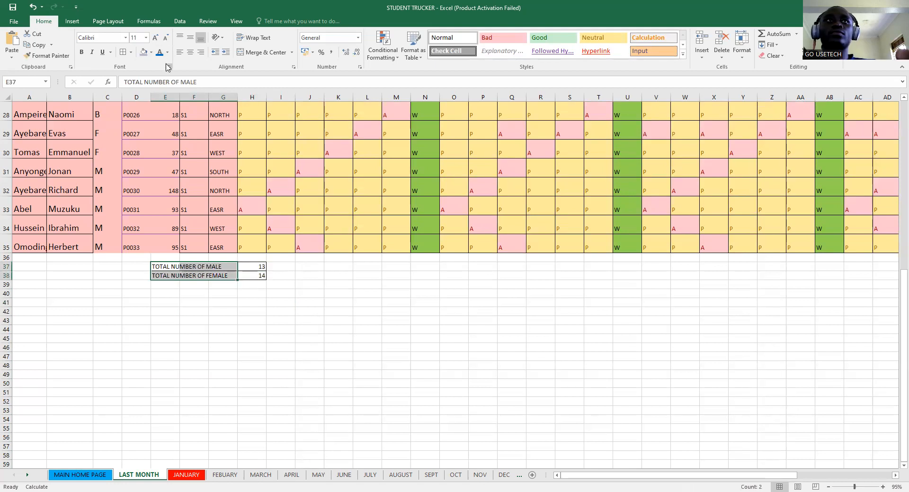
{"action": "left_click", "coordinate": [151, 53]}
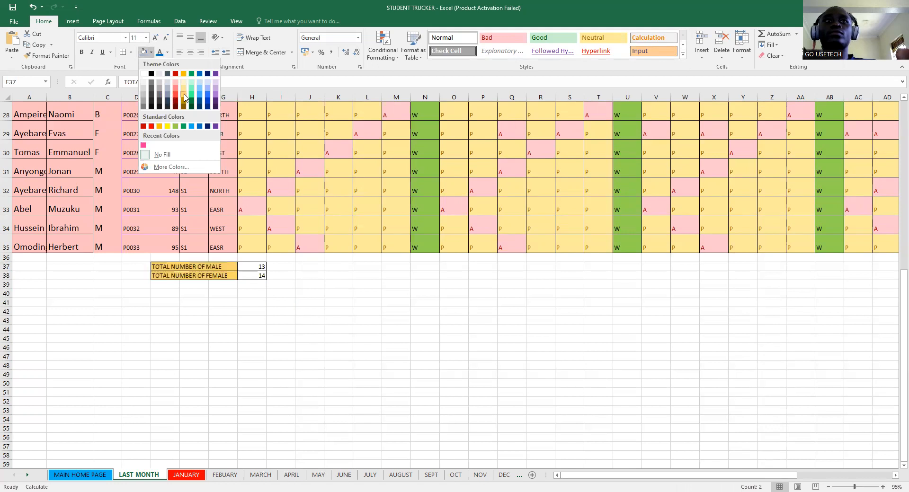
{"action": "left_click", "coordinate": [184, 98]}
- Fill the count cells H37:H38 blue
{"action": "left_click_drag", "start_coordinate": [252, 266], "coordinate": [252, 275]}
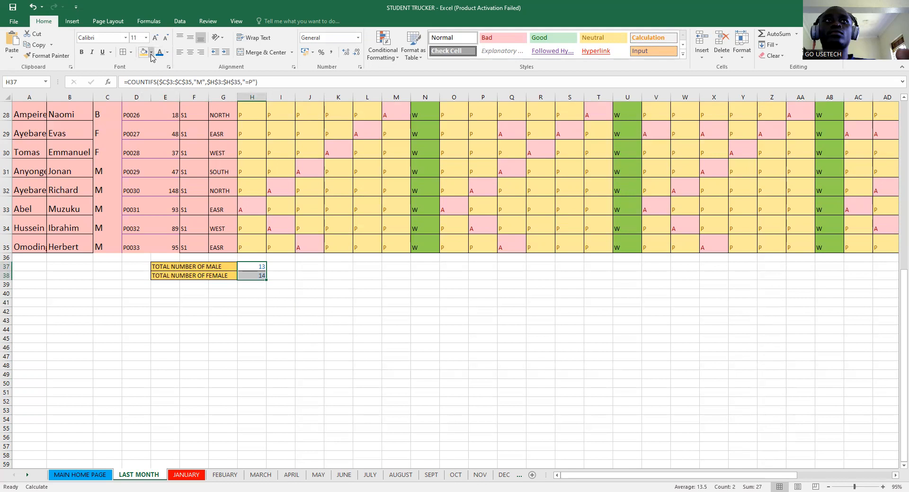
{"action": "left_click", "coordinate": [151, 53]}
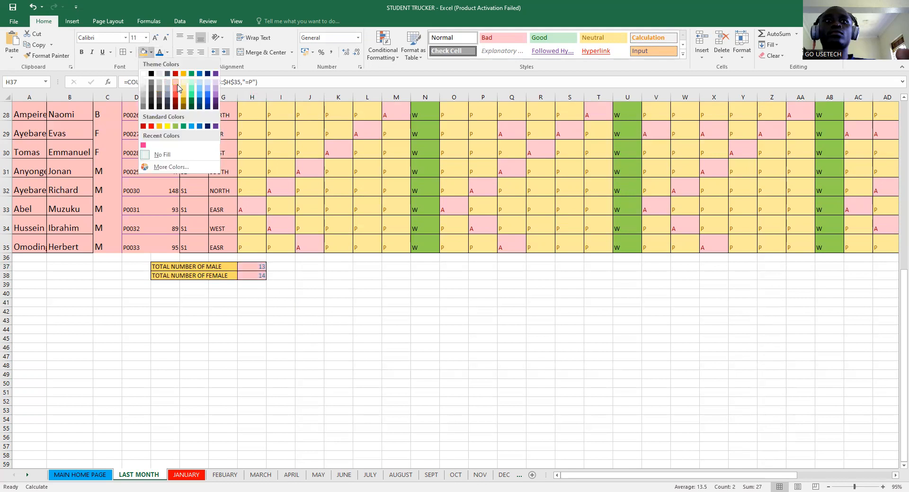
{"action": "left_click", "coordinate": [180, 88]}
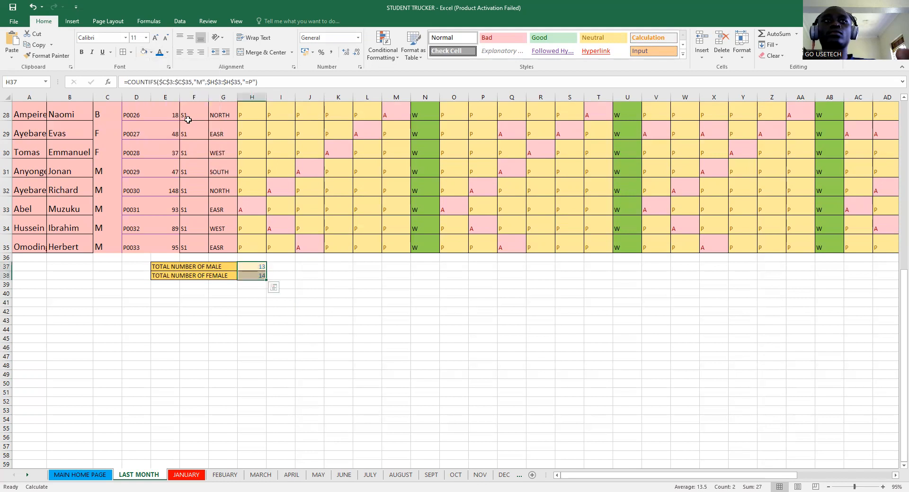
{"action": "left_click", "coordinate": [150, 52]}
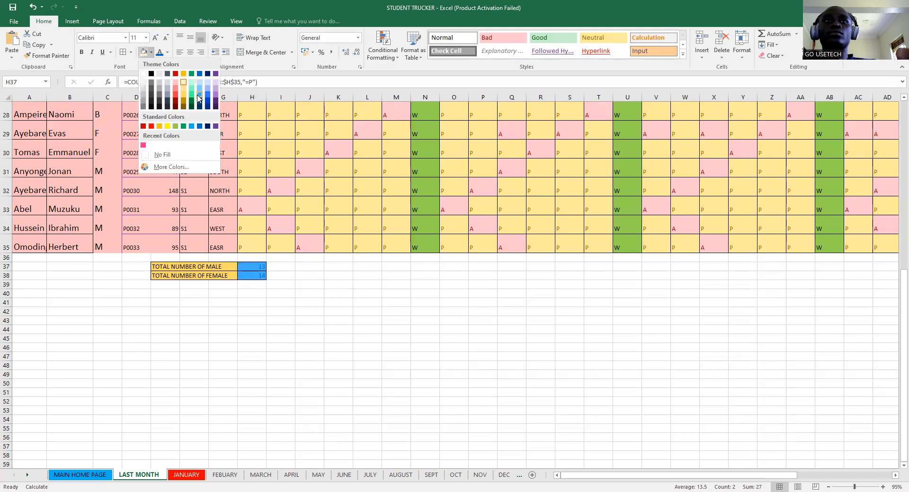
{"action": "left_click", "coordinate": [280, 302]}
{"action": "scroll", "coordinate": [351, 317], "scroll_direction": "up", "scroll_amount": 9}
{"action": "scroll", "coordinate": [351, 315], "scroll_direction": "down", "scroll_amount": 15}
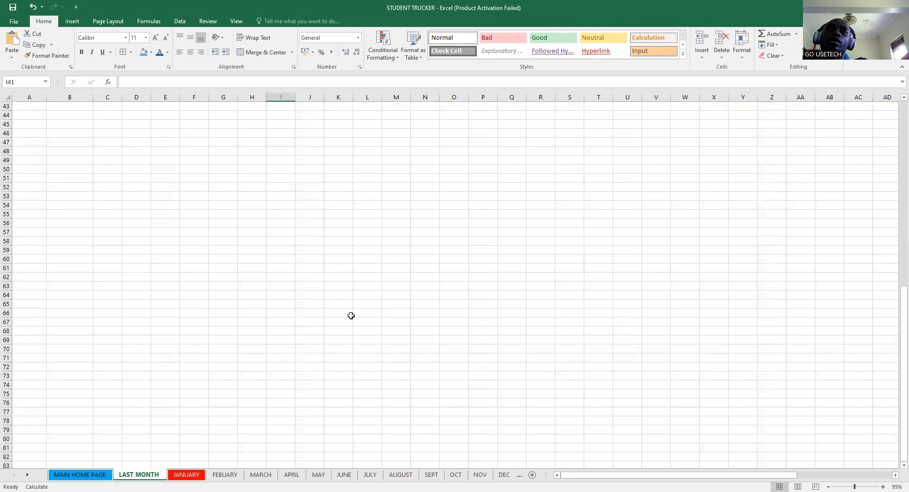
{"action": "scroll", "coordinate": [351, 314], "scroll_direction": "up", "scroll_amount": 11}
{"action": "scroll", "coordinate": [379, 317], "scroll_direction": "up", "scroll_amount": 1}
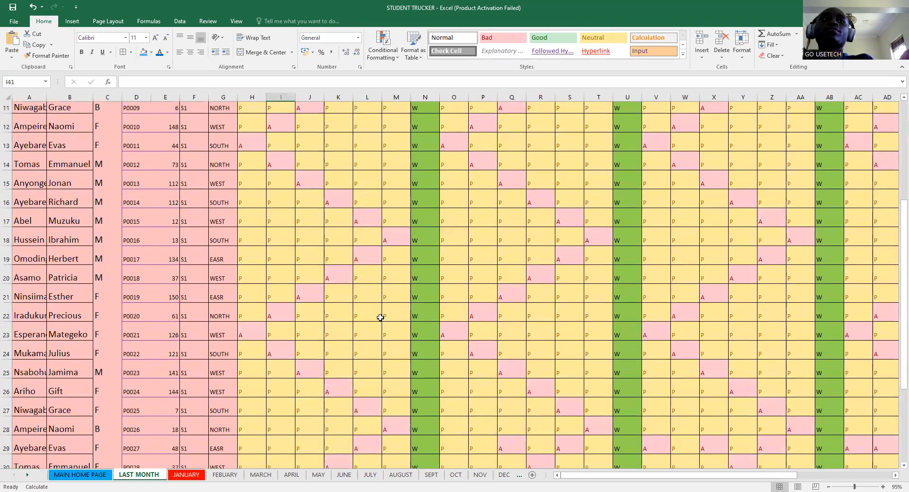
{"action": "scroll", "coordinate": [268, 400], "scroll_direction": "down", "scroll_amount": 2}
{"action": "scroll", "coordinate": [268, 402], "scroll_direction": "down", "scroll_amount": 4}
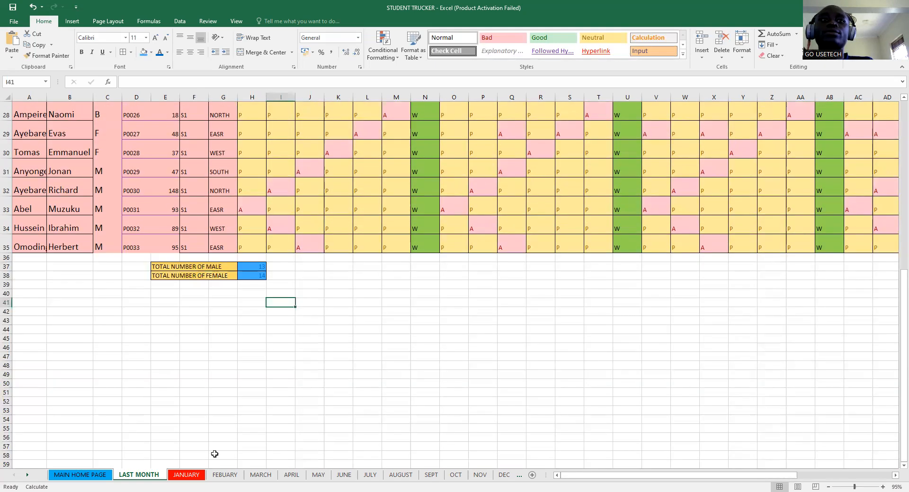
- Copy the totals block E37:H38 on the LAST MONTH sheet
{"action": "left_click", "coordinate": [183, 475]}
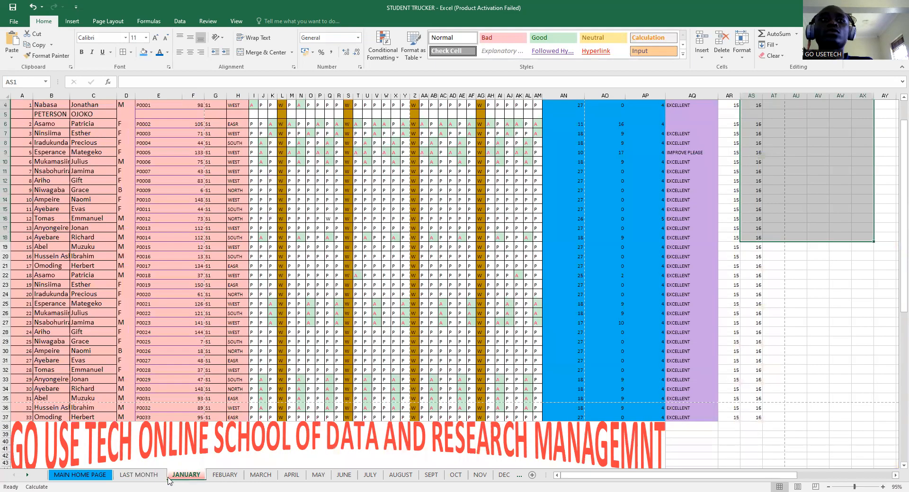
{"action": "key", "text": "ctrl+Page_Up"}
{"action": "left_click_drag", "start_coordinate": [161, 265], "coordinate": [246, 276]}
{"action": "key", "text": "ctrl+c"}
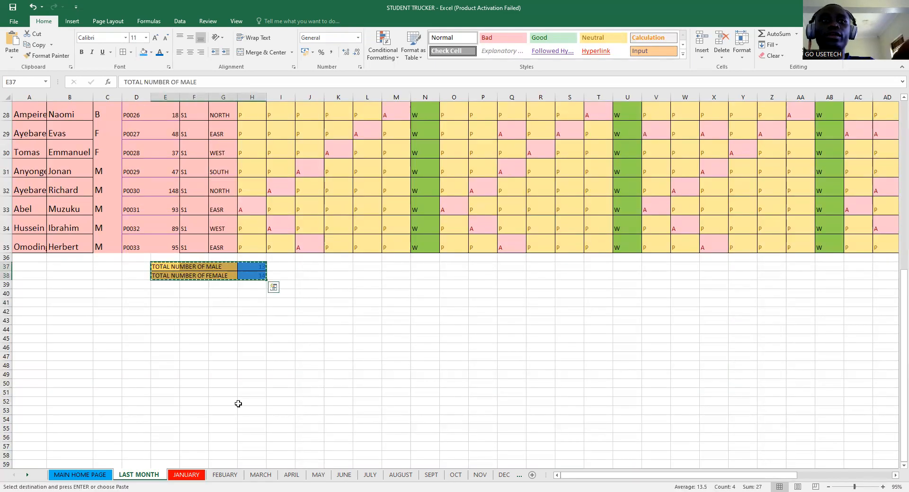
{"action": "key", "text": "ctrl+q"}
- Add an arrow Icon Set to the male and female counts via Quick Analysis
{"action": "left_click", "coordinate": [177, 476]}
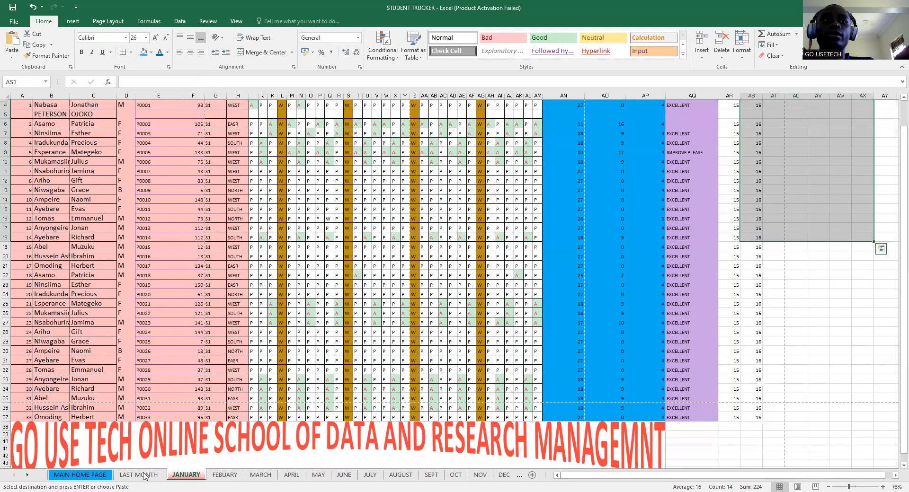
{"action": "key", "text": "ctrl+Page_Up"}
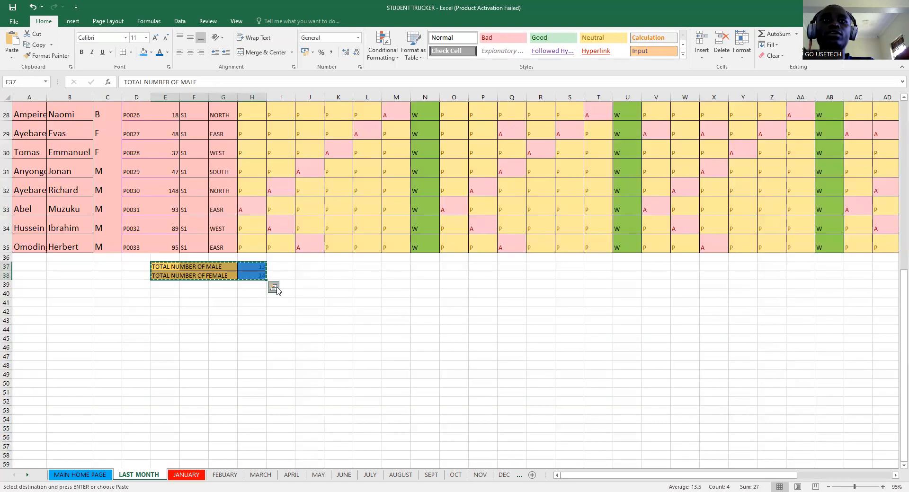
{"action": "left_click", "coordinate": [276, 289]}
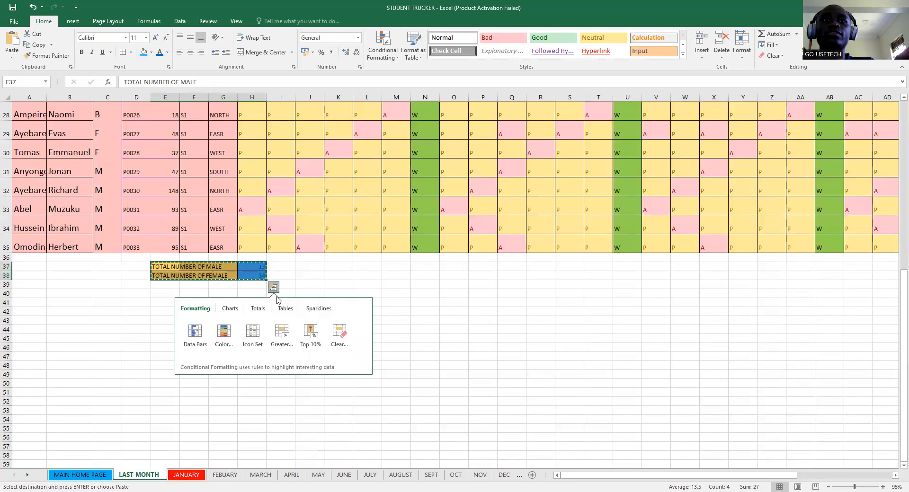
{"action": "left_click", "coordinate": [259, 336]}
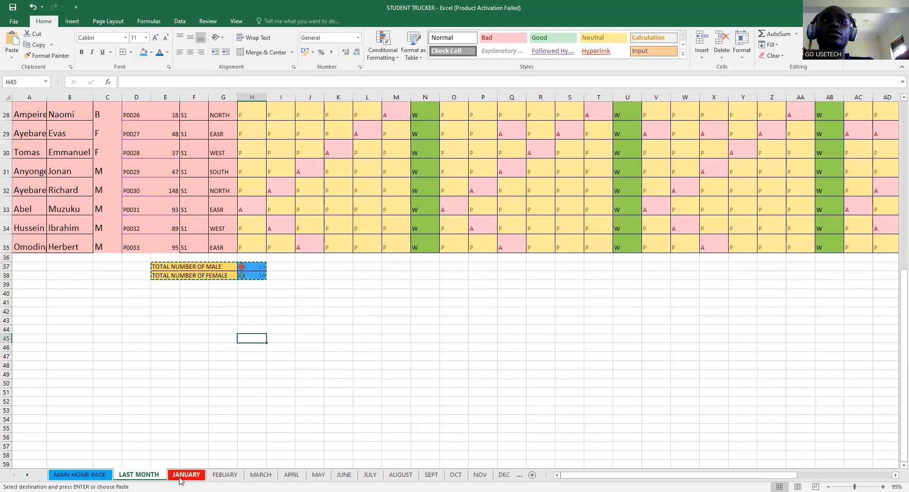
- Group the JANUARY through DEC month sheets together
{"action": "left_click", "coordinate": [196, 475]}
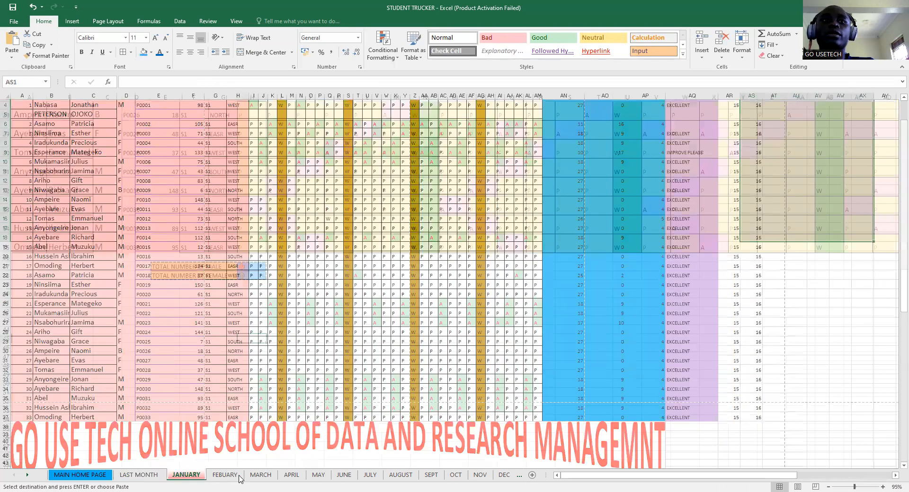
{"action": "left_click", "coordinate": [292, 477], "text": "shift"}
{"action": "left_click", "coordinate": [347, 477], "text": "shift"}
{"action": "left_click", "coordinate": [369, 477], "text": "shift"}
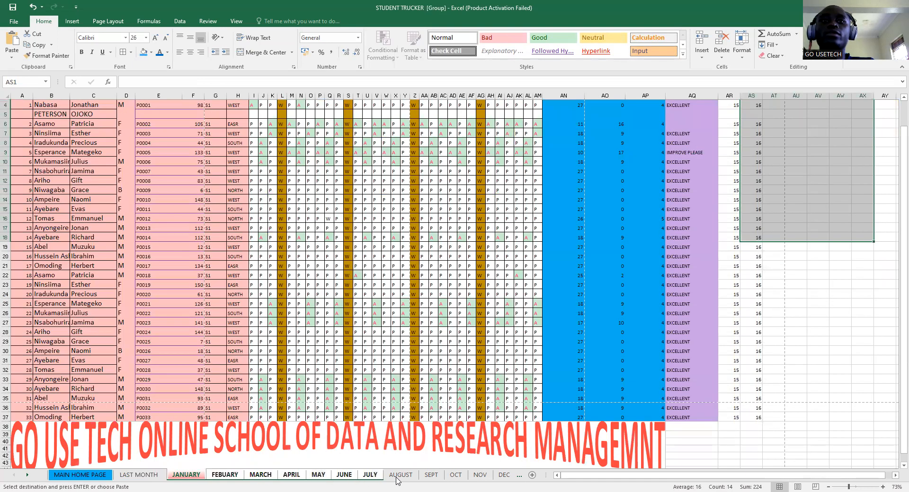
{"action": "left_click", "coordinate": [400, 477], "text": "shift"}
{"action": "left_click", "coordinate": [431, 477], "text": "shift"}
{"action": "left_click", "coordinate": [455, 477], "text": "shift"}
{"action": "left_click", "coordinate": [503, 479], "text": "ctrl"}
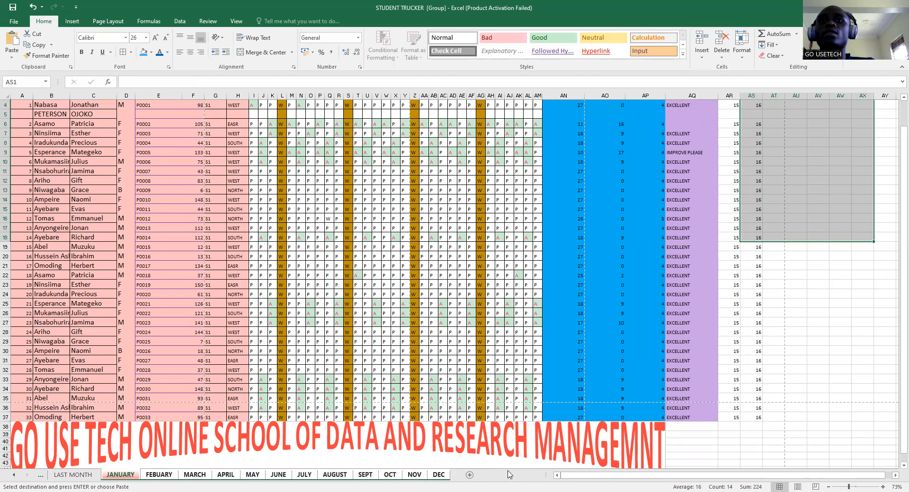
- Paste the totals block at E47 on all grouped months, then ungroup the sheets
{"action": "scroll", "coordinate": [468, 392], "scroll_direction": "down", "scroll_amount": 1}
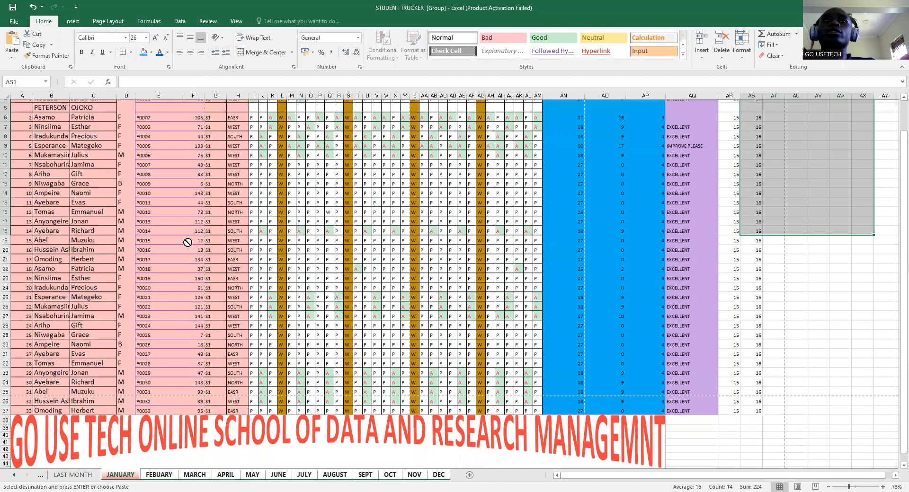
{"action": "scroll", "coordinate": [179, 255], "scroll_direction": "down", "scroll_amount": 8}
{"action": "left_click_drag", "start_coordinate": [168, 261], "coordinate": [235, 310]}
{"action": "left_click", "coordinate": [153, 267]}
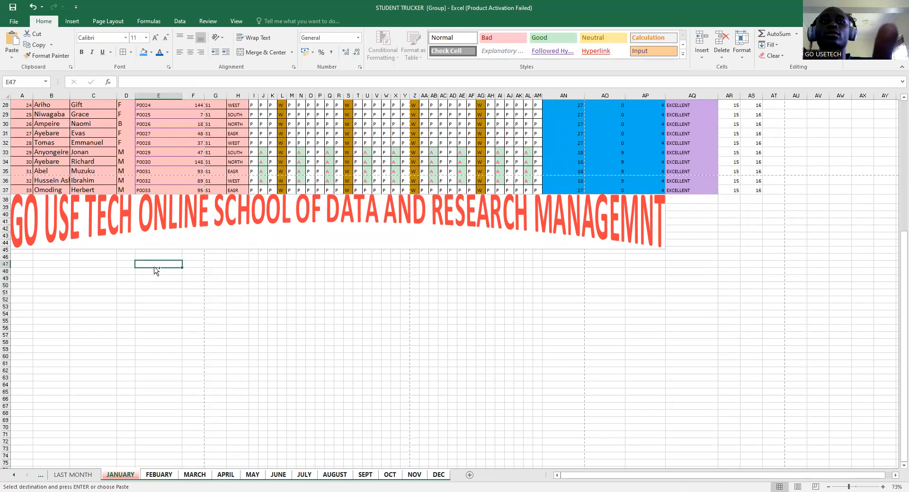
{"action": "key", "text": "ctrl+v"}
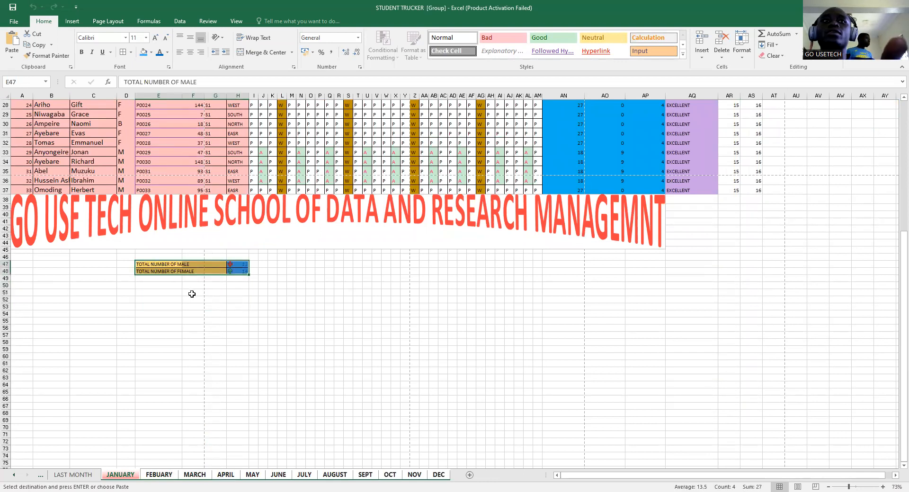
{"action": "left_click", "coordinate": [192, 292]}
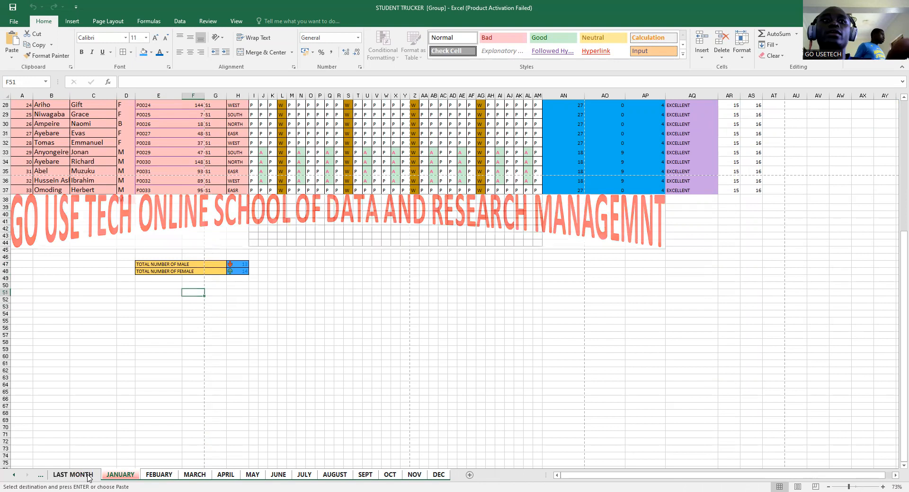
{"action": "left_click", "coordinate": [159, 475]}
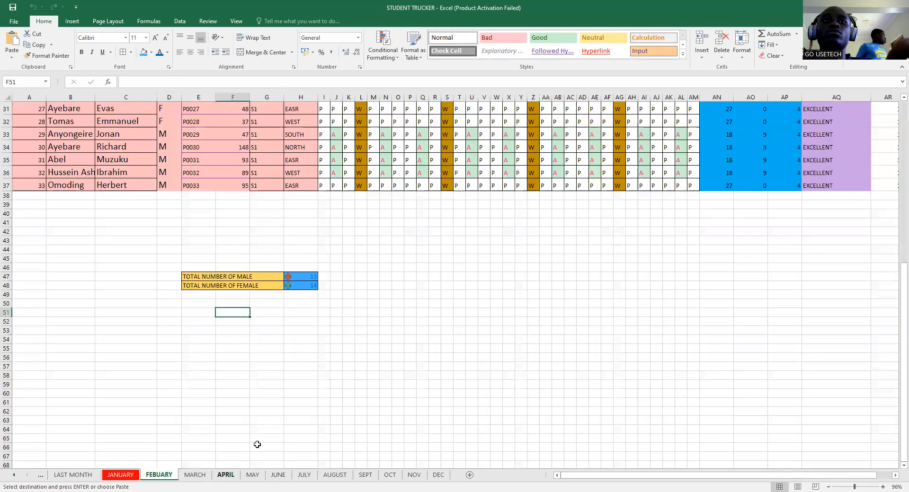
- Verify the rows 47–48 totals on the MARCH and FEBUARY sheets, then go back to LAST MONTH
{"action": "key", "text": "ctrl+Page_Down"}
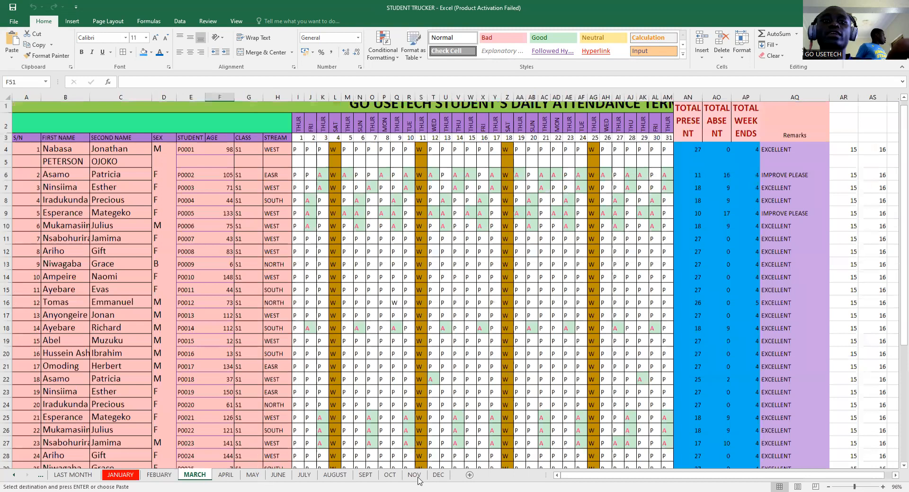
{"action": "scroll", "coordinate": [420, 481], "scroll_direction": "down", "scroll_amount": 8}
{"action": "scroll", "coordinate": [370, 403], "scroll_direction": "down", "scroll_amount": 4}
{"action": "scroll", "coordinate": [342, 387], "scroll_direction": "up", "scroll_amount": 1}
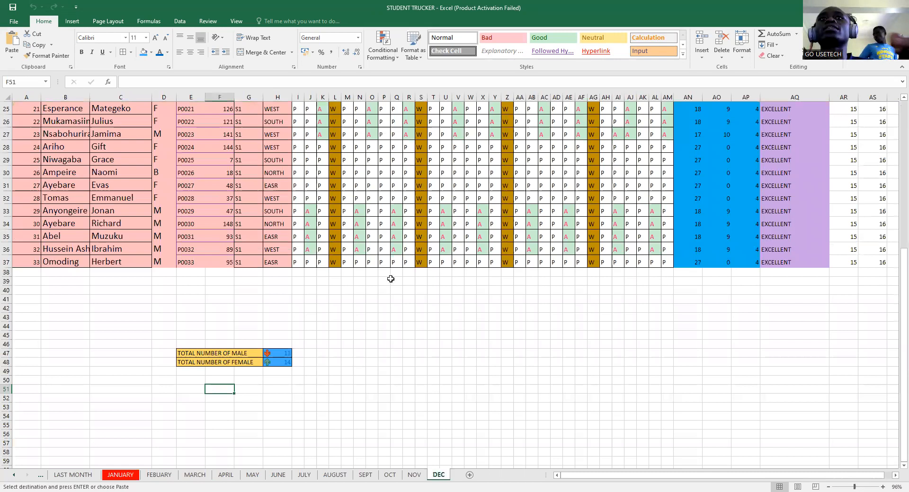
{"action": "scroll", "coordinate": [395, 273], "scroll_direction": "up", "scroll_amount": 7}
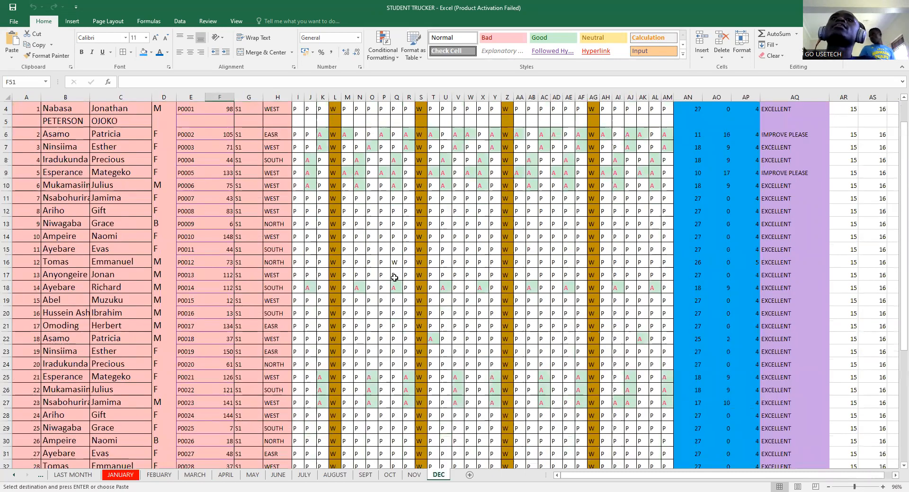
{"action": "scroll", "coordinate": [393, 280], "scroll_direction": "down", "scroll_amount": 1}
{"action": "scroll", "coordinate": [403, 260], "scroll_direction": "up", "scroll_amount": 2}
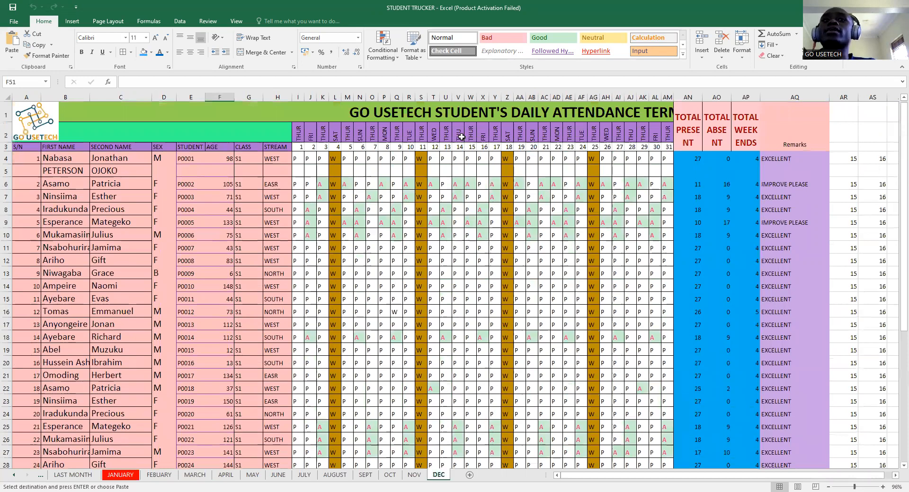
{"action": "left_click", "coordinate": [152, 476]}
{"action": "left_click", "coordinate": [75, 475]}
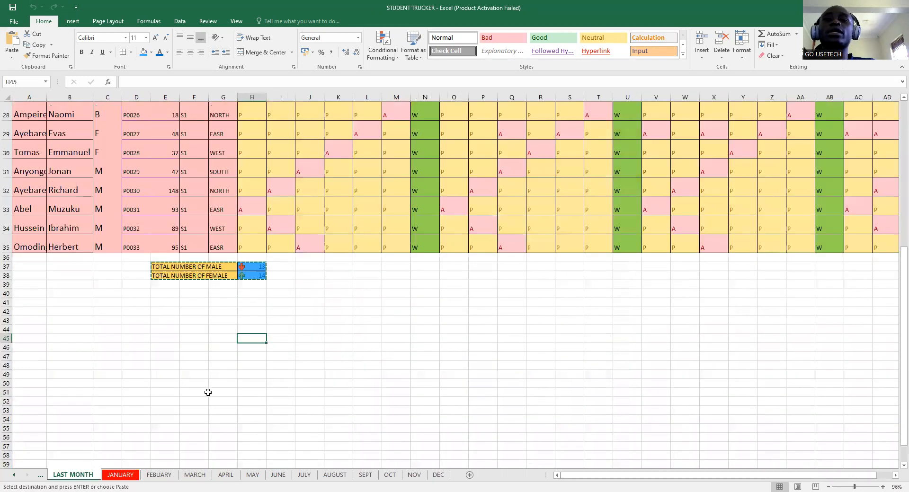
{"action": "scroll", "coordinate": [253, 375], "scroll_direction": "up", "scroll_amount": 8}
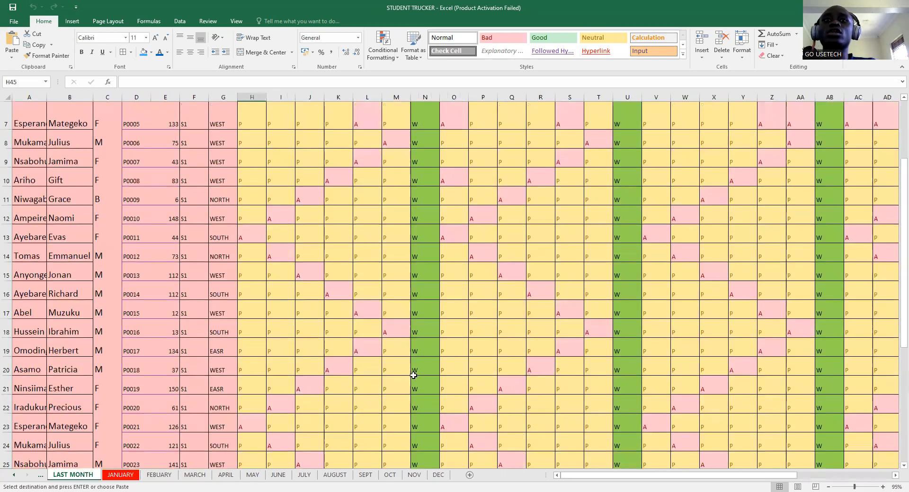